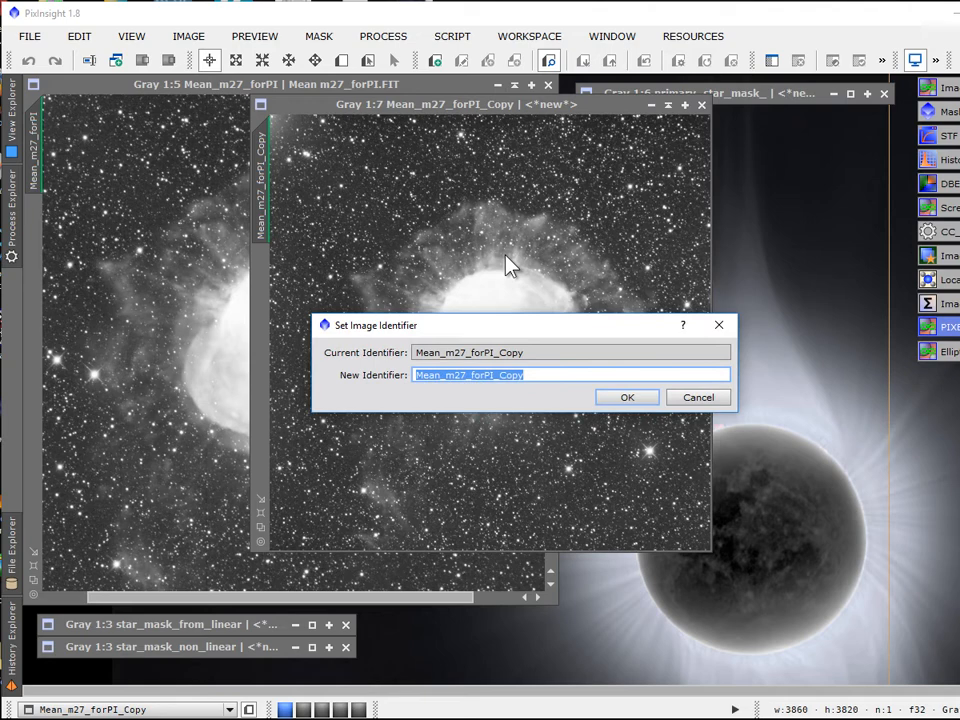
# Step: Rename the duplicated Mean_m27_forPI_Copy image as Background_Filled
pyautogui.write('Backg')
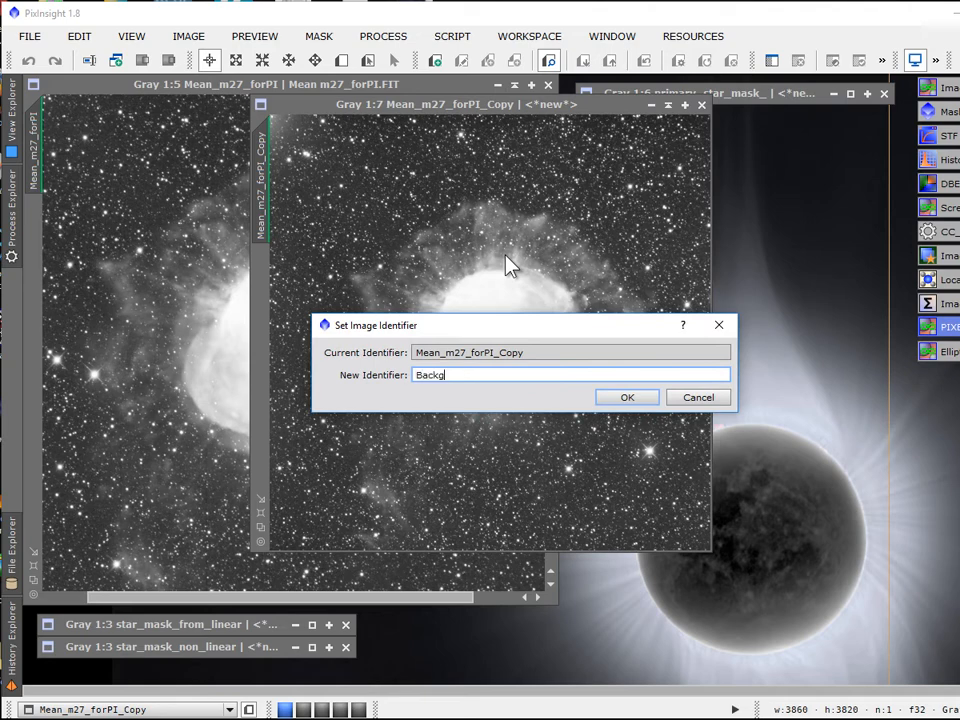
pyautogui.write('round_Filled')
pyautogui.click(630, 397)
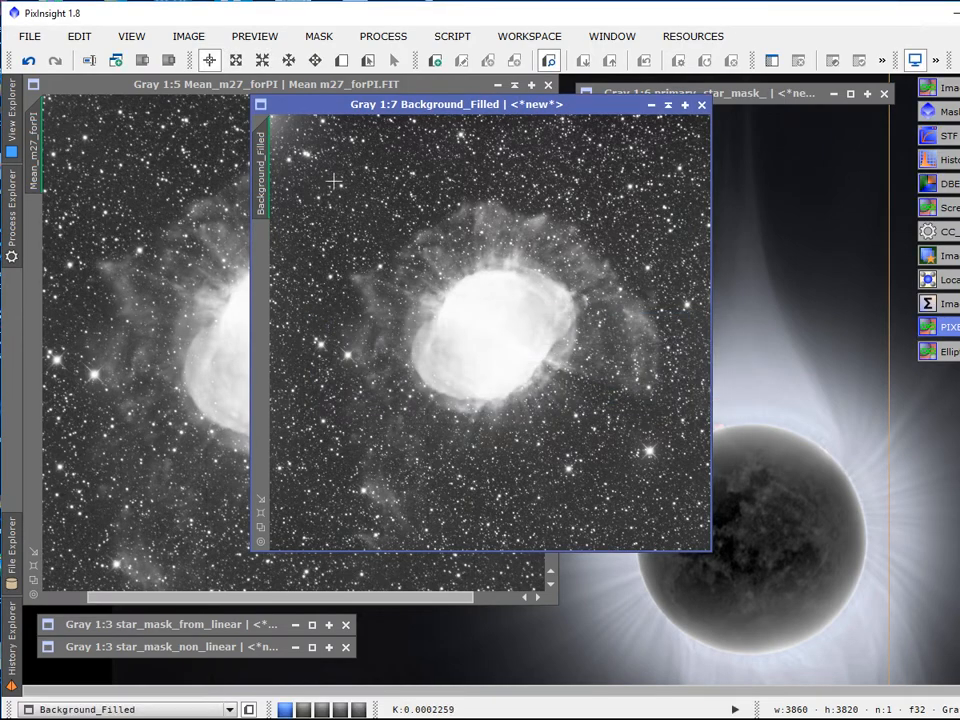
pyautogui.scroll(3, 370, 212)
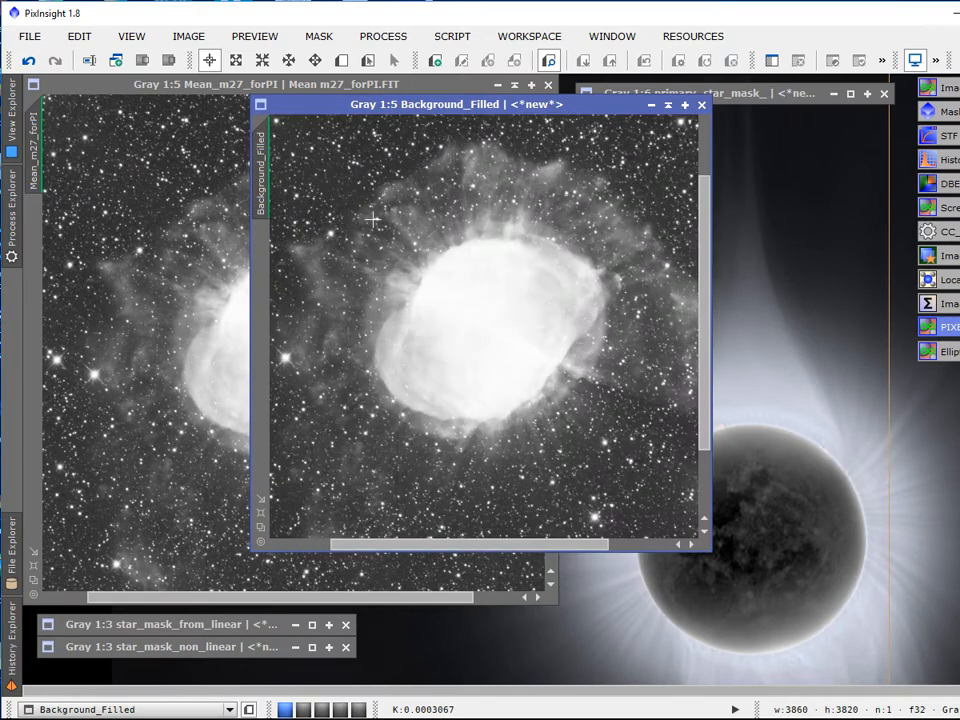
pyautogui.moveTo(700, 290); pyautogui.dragTo(700, 240)
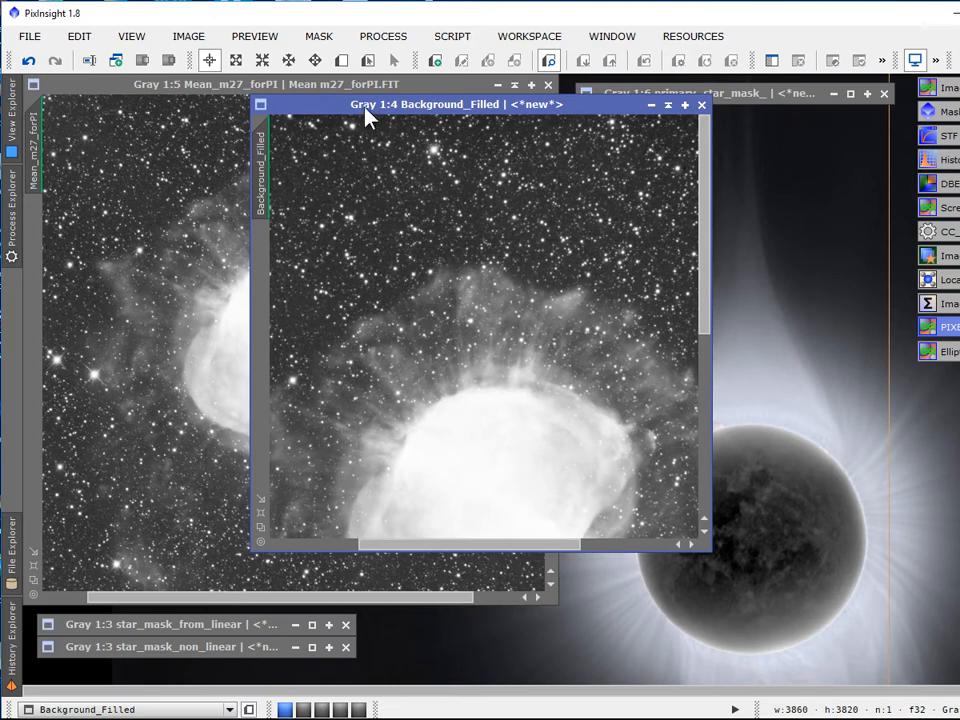
# Step: Apply primary_star_mask_ as the mask on the Background_Filled image, then collapse the mask's window
pyautogui.moveTo(366, 110); pyautogui.dragTo(267, 122)
pyautogui.doubleClick(632, 96)
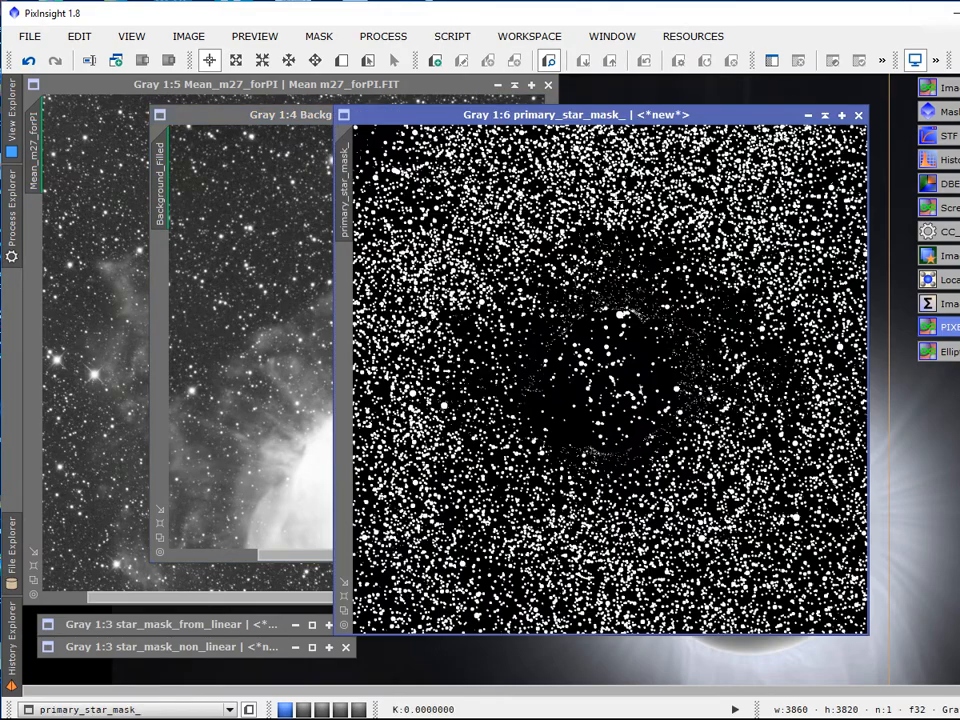
pyautogui.moveTo(352, 186); pyautogui.dragTo(160, 220)
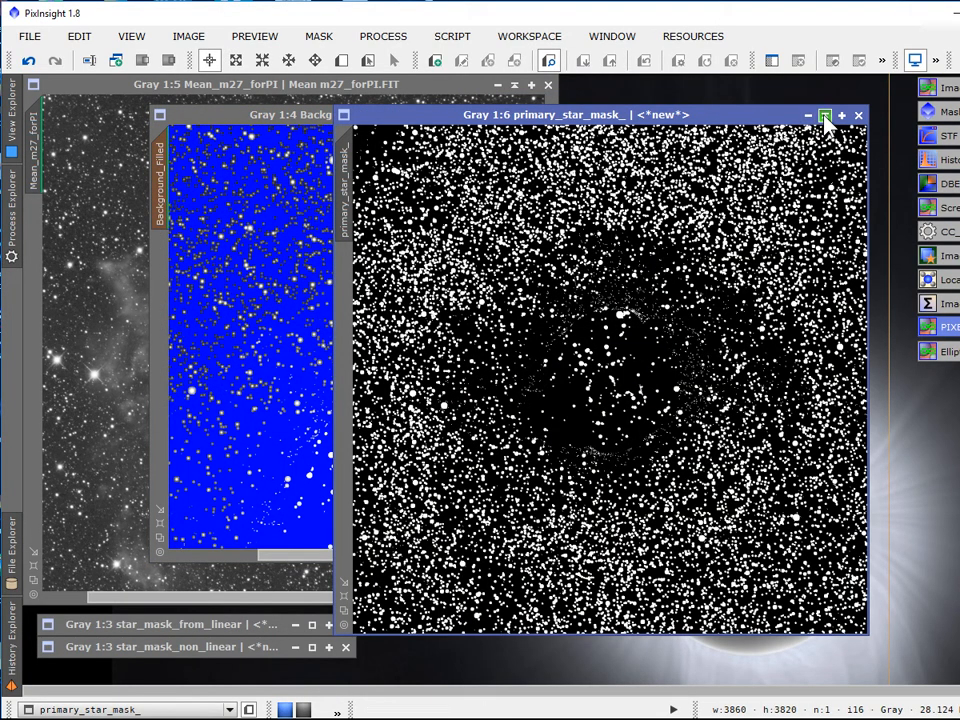
pyautogui.click(825, 116)
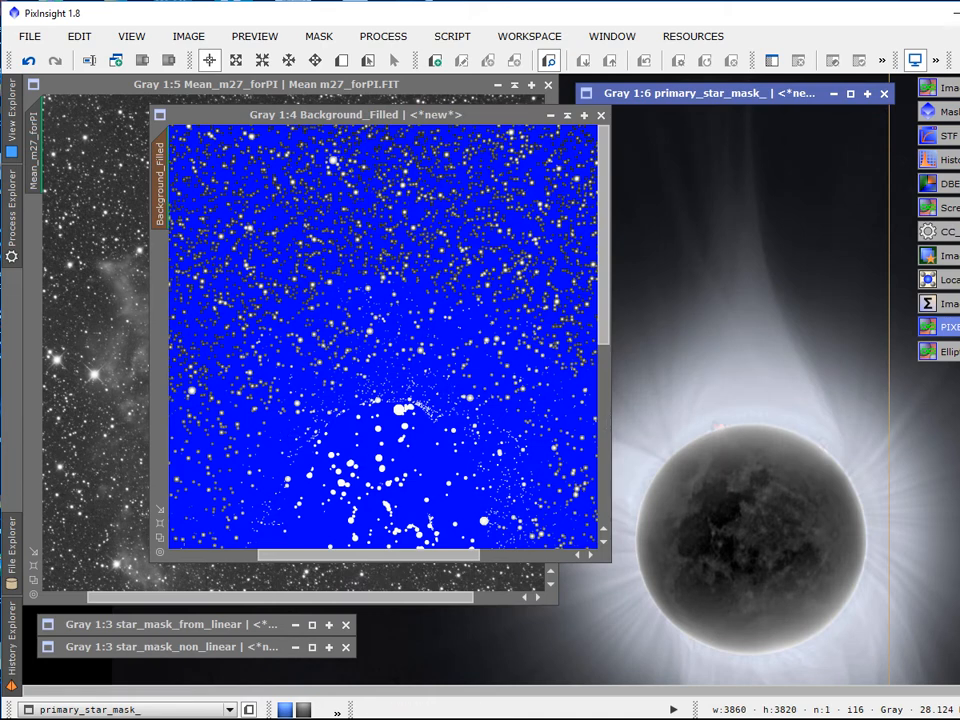
# Step: Fill the stars exposed by the mask in Background_Filled with black using the PixelMath expression 0
pyautogui.doubleClick(940, 326)
pyautogui.moveTo(707, 339); pyautogui.dragTo(550, 168)
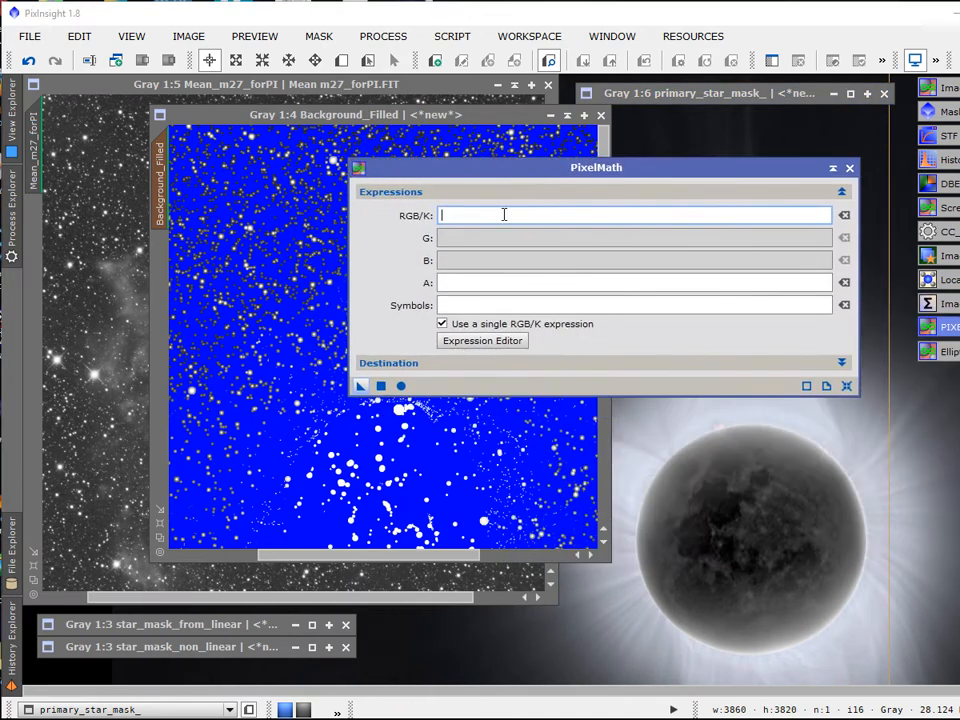
pyautogui.write('0')
pyautogui.moveTo(363, 391); pyautogui.dragTo(292, 386)
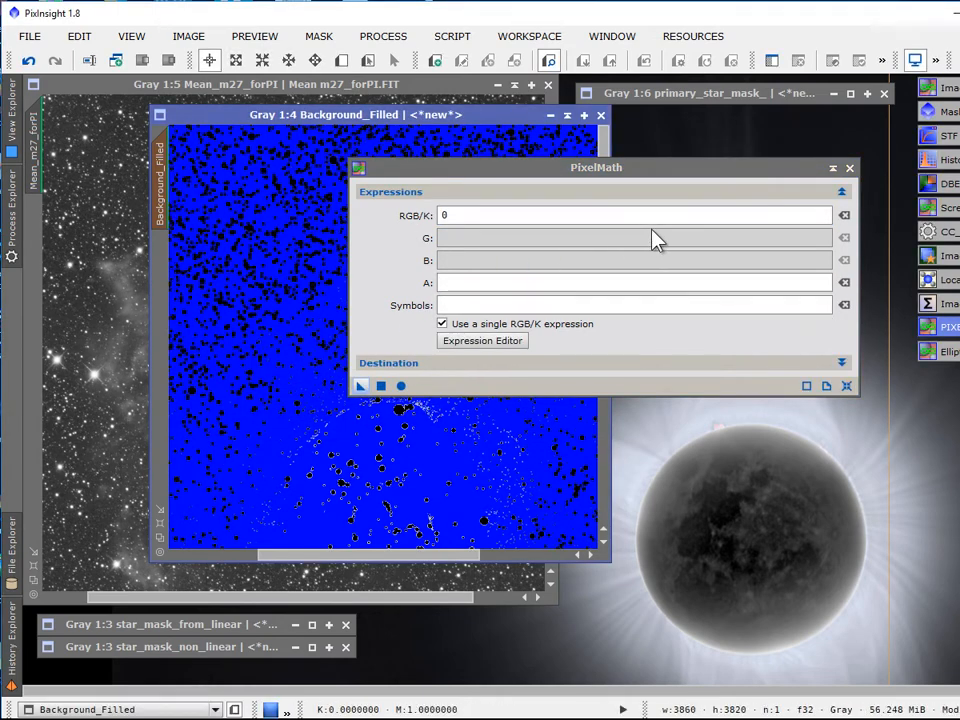
# Step: Hide the mask overlay on Background_Filled and inspect the filled stars up close
pyautogui.moveTo(754, 169); pyautogui.dragTo(861, 426)
pyautogui.click(319, 36)
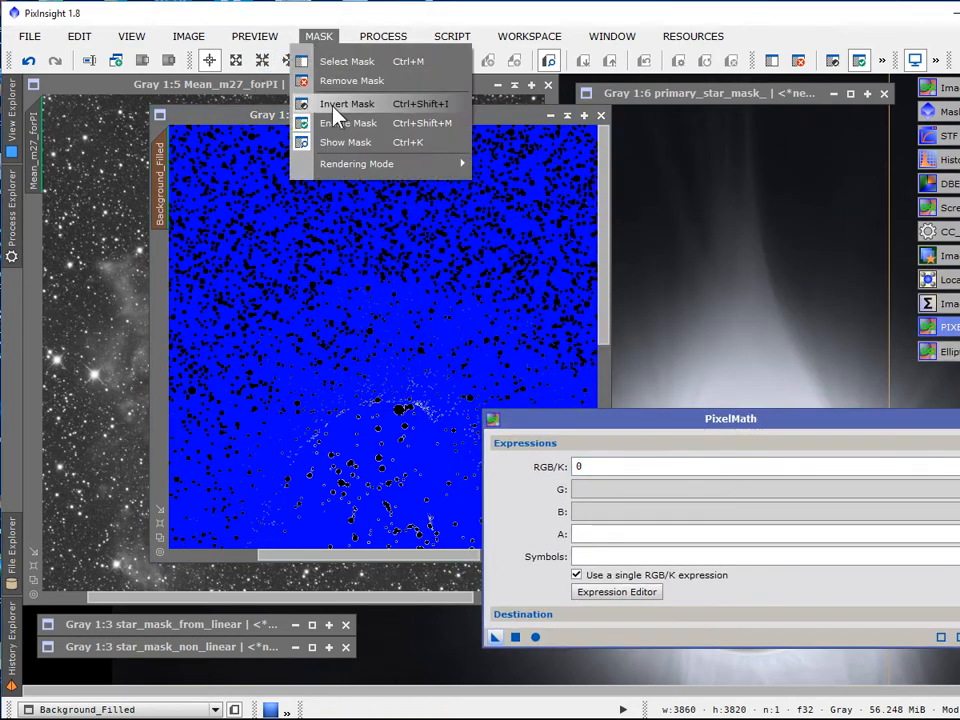
pyautogui.click(347, 143)
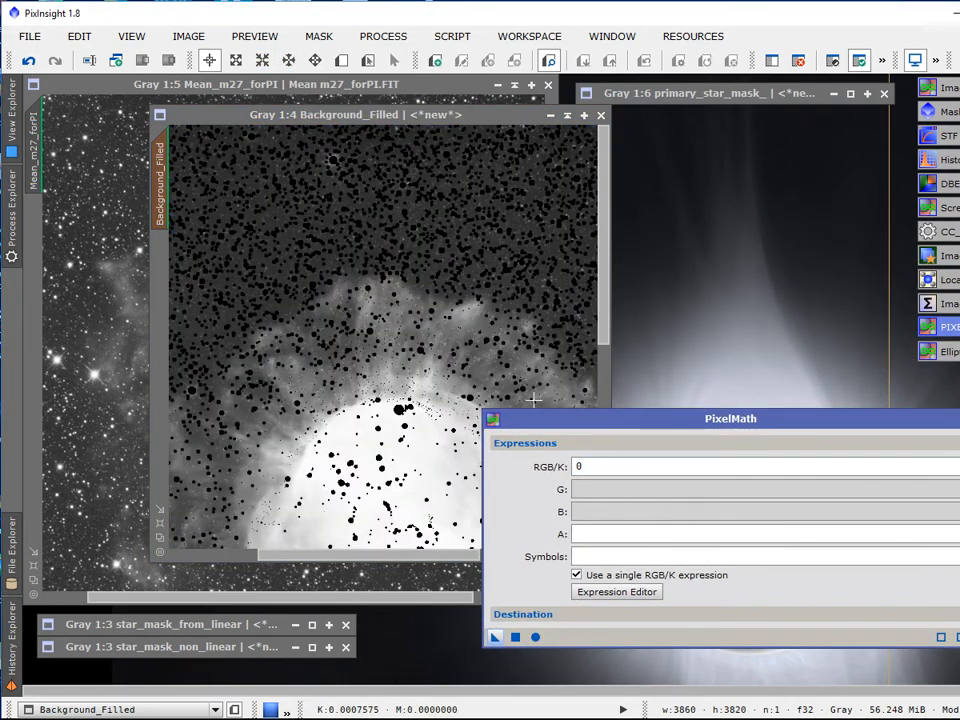
pyautogui.moveTo(553, 421); pyautogui.dragTo(601, 249)
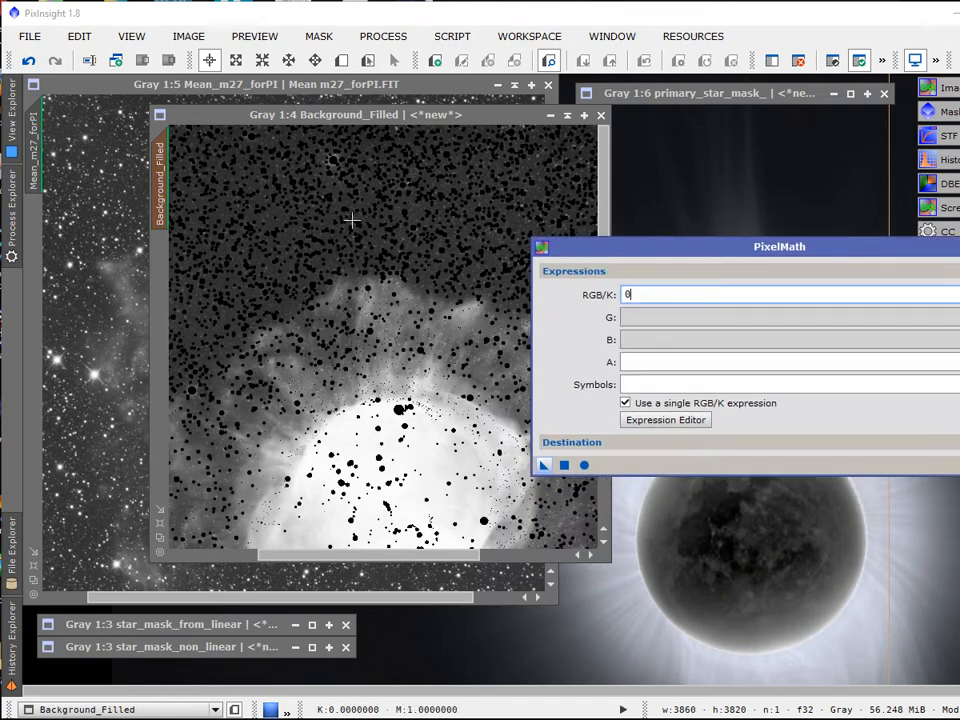
pyautogui.scroll(2, 352, 220)
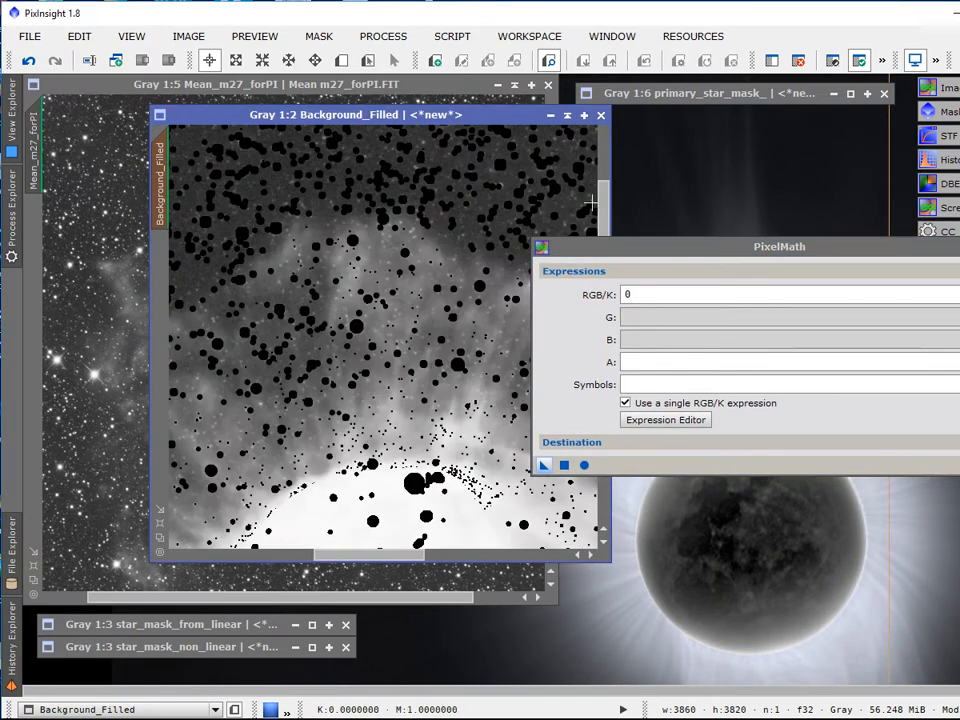
pyautogui.moveTo(600, 214); pyautogui.dragTo(600, 163)
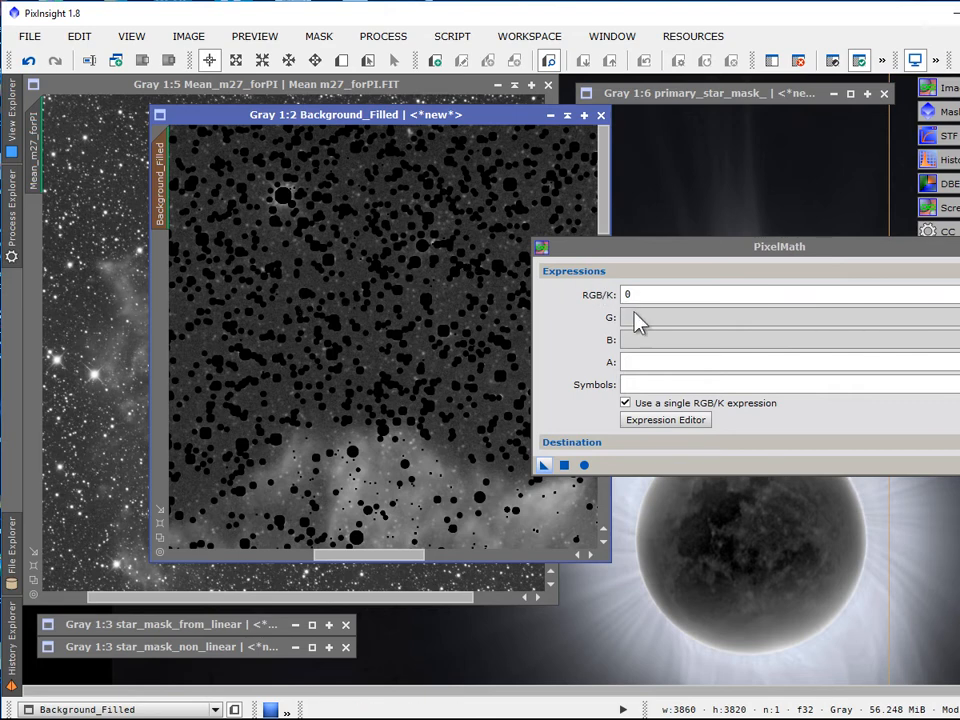
# Step: Undo the black fill, apply the PixelMath expression med($T) to Background_Filled instead, and close PixelMath
pyautogui.click(28, 60)
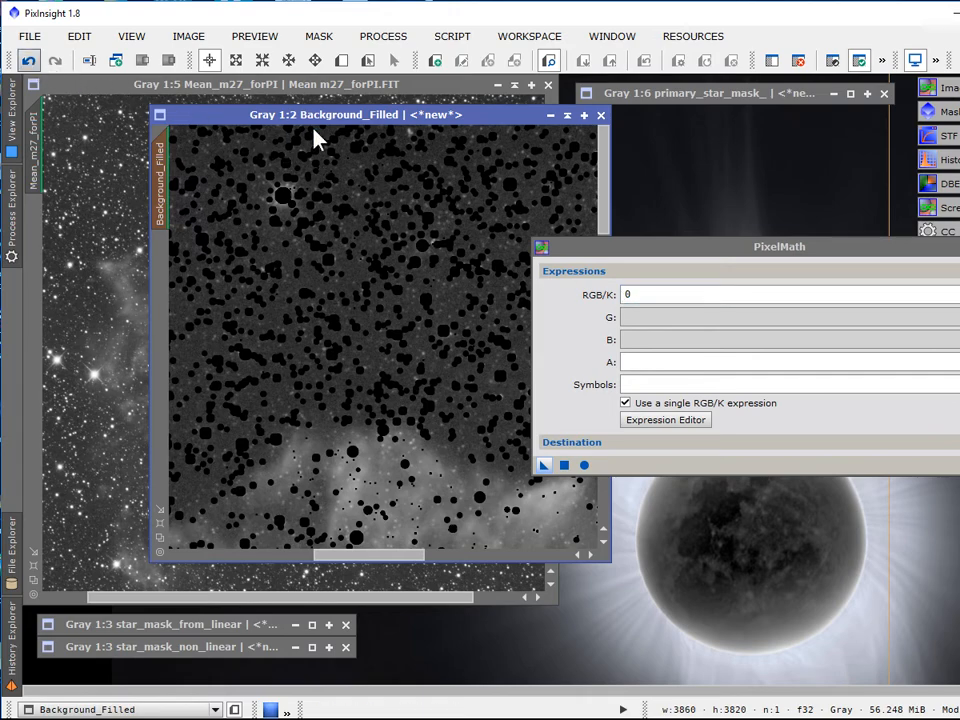
pyautogui.doubleClick(665, 292)
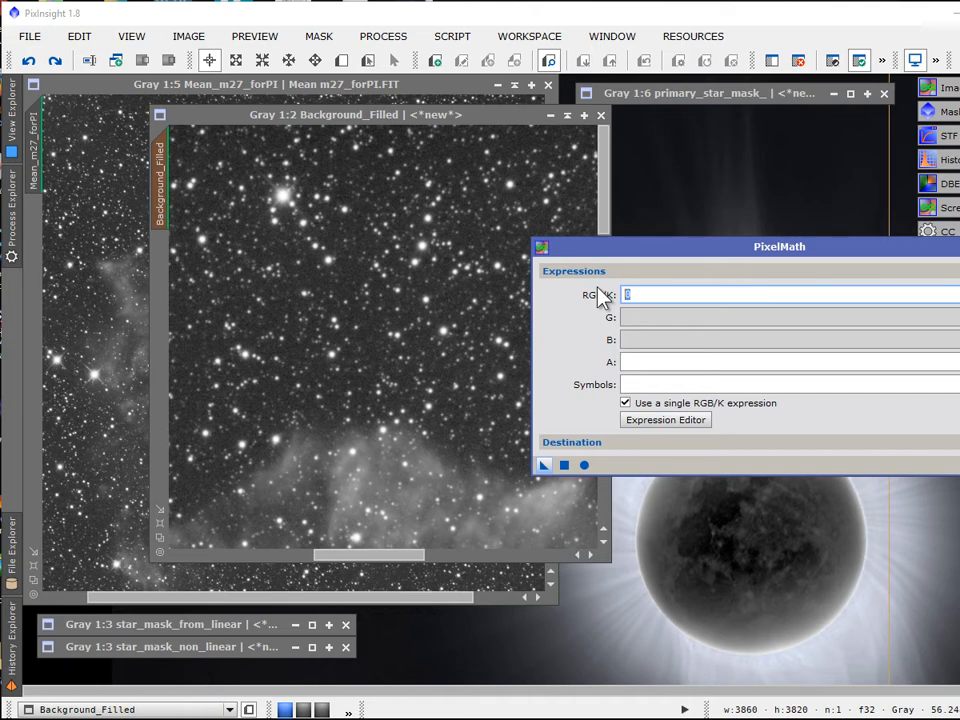
pyautogui.write('med($T)')
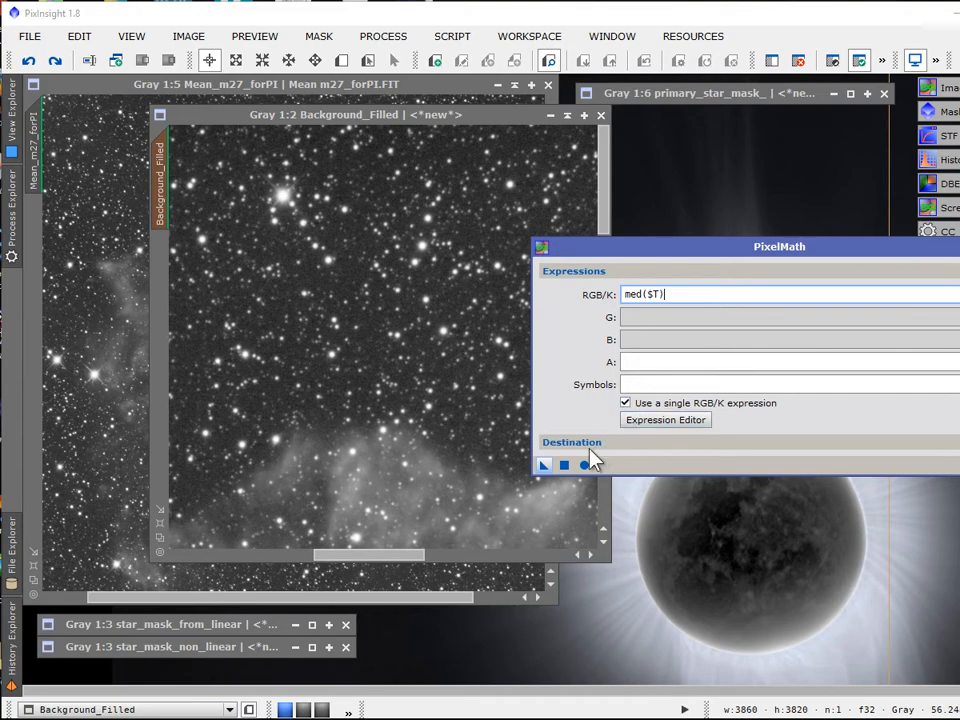
pyautogui.moveTo(547, 469); pyautogui.dragTo(433, 399)
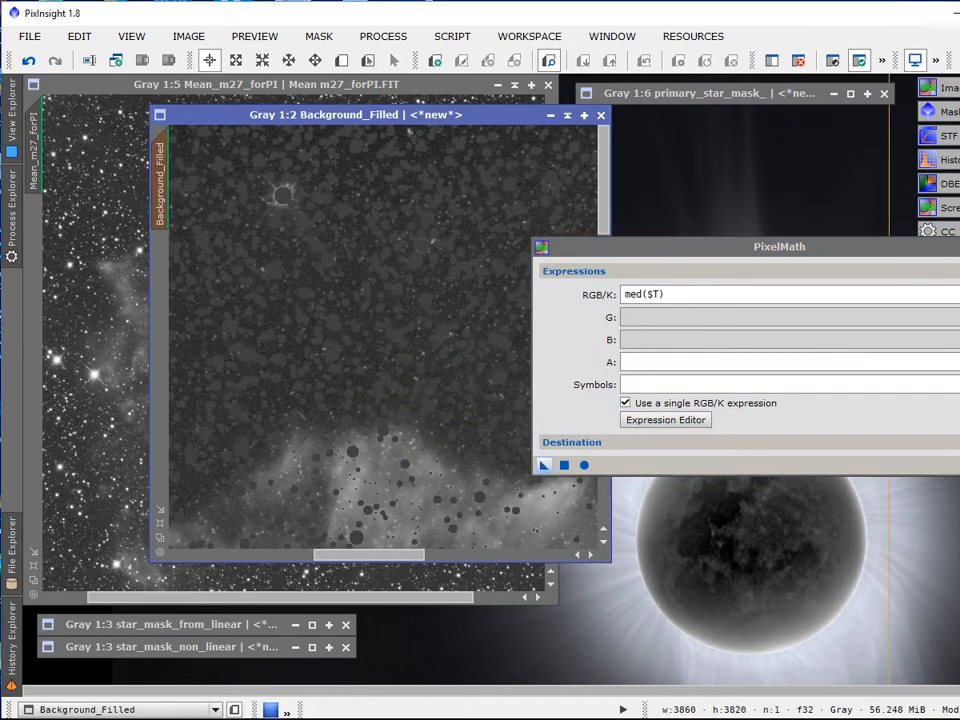
pyautogui.click(665, 294)
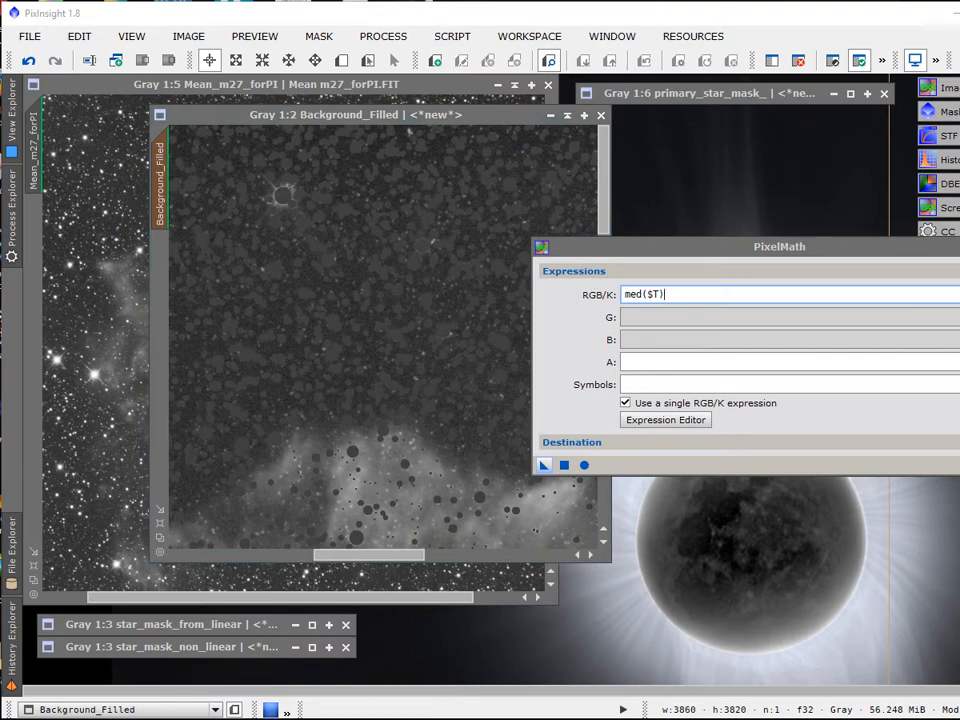
pyautogui.click(959, 247)
# Step: Examine the median-filled star areas of Background_Filled at 1:1, then switch to the slide on approximating star brightness
pyautogui.scroll(1, 361, 322)
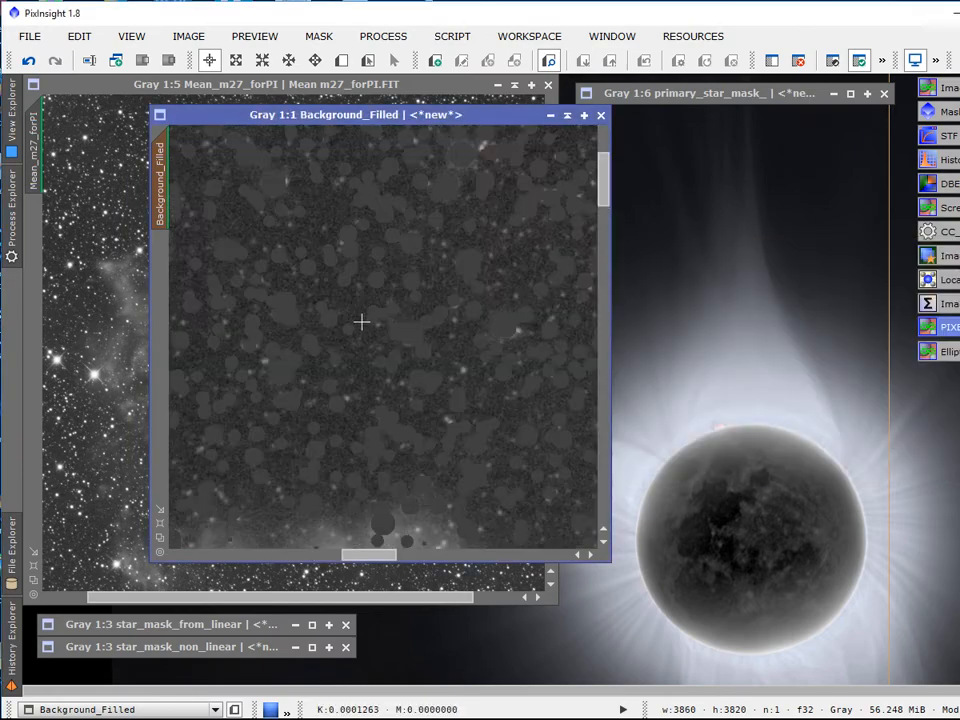
pyautogui.scroll(-1, 361, 322)
pyautogui.scroll(1, 361, 322)
pyautogui.moveTo(606, 197)
pyautogui.mouseDown()
pyautogui.moveTo(608, 185)
pyautogui.moveTo(606, 205)
pyautogui.mouseUp()
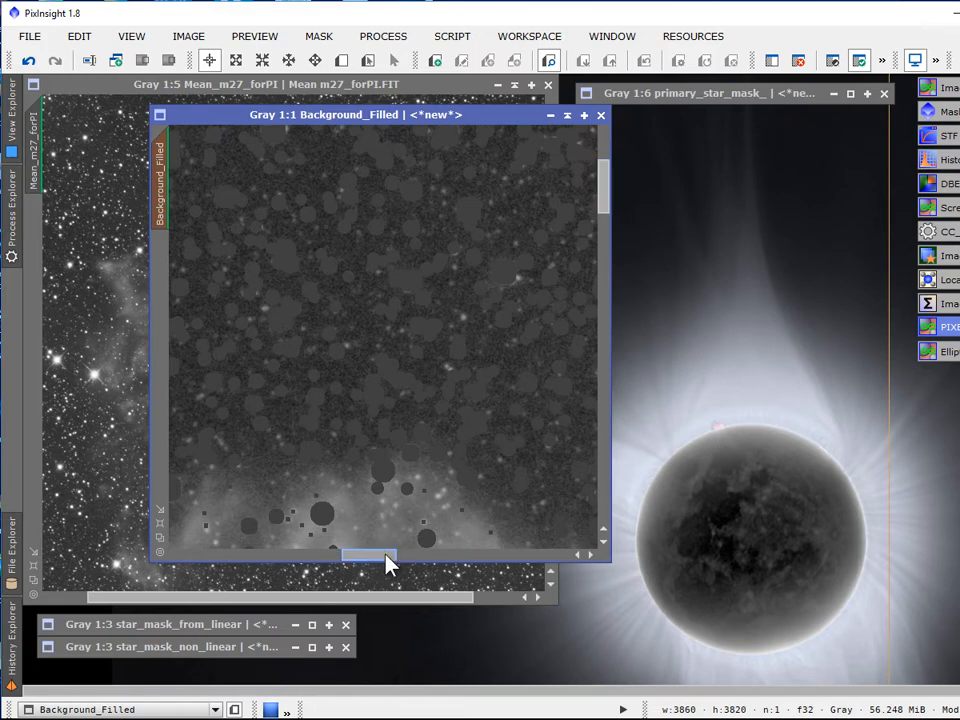
pyautogui.moveTo(388, 565); pyautogui.dragTo(445, 568)
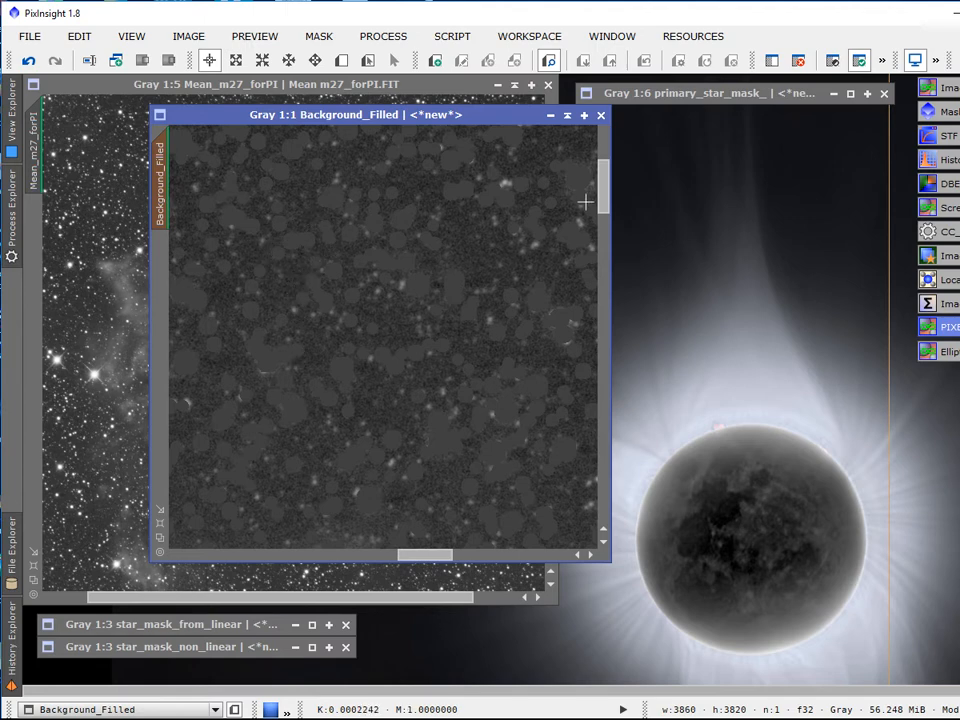
pyautogui.moveTo(605, 185)
pyautogui.mouseDown()
pyautogui.moveTo(617, 240)
pyautogui.moveTo(598, 185)
pyautogui.mouseUp()
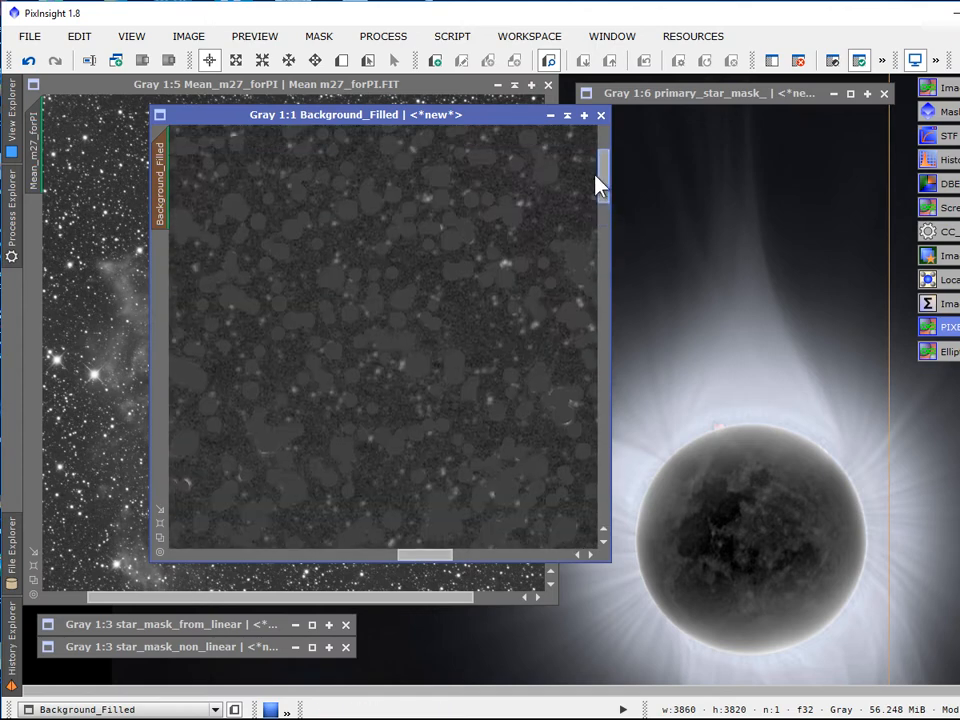
pyautogui.moveTo(420, 117); pyautogui.dragTo(308, 87)
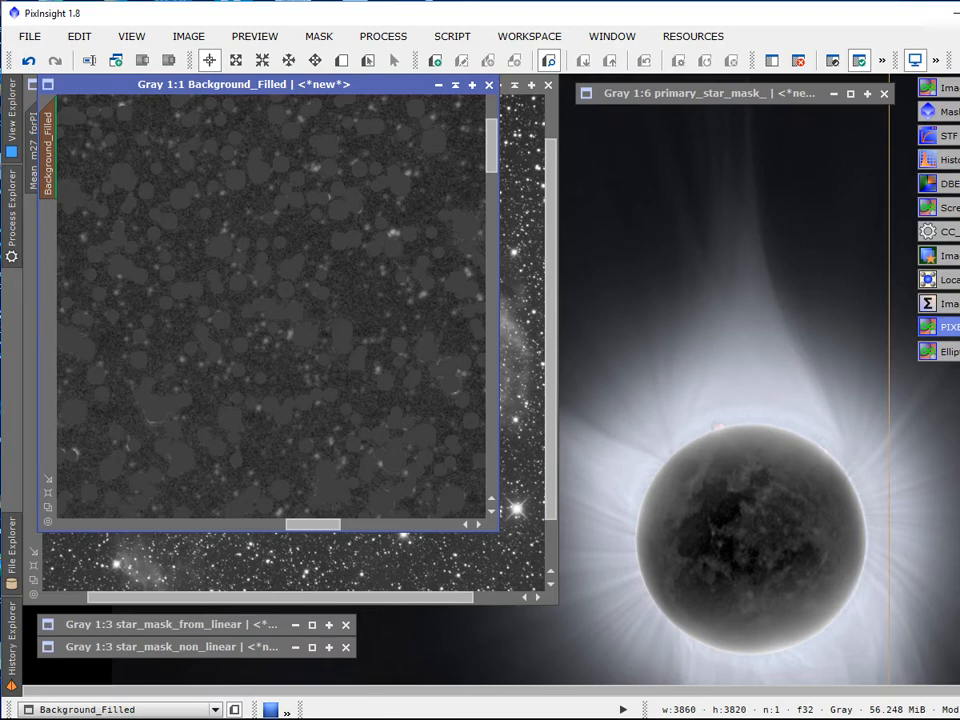
pyautogui.hotkey('alt', 'Tab')
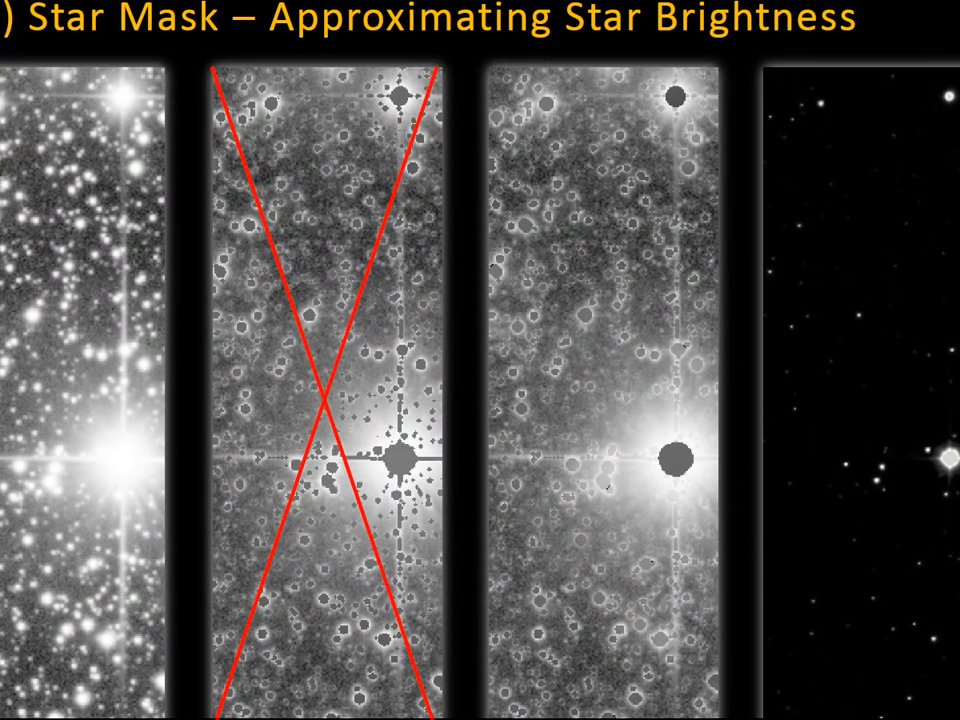
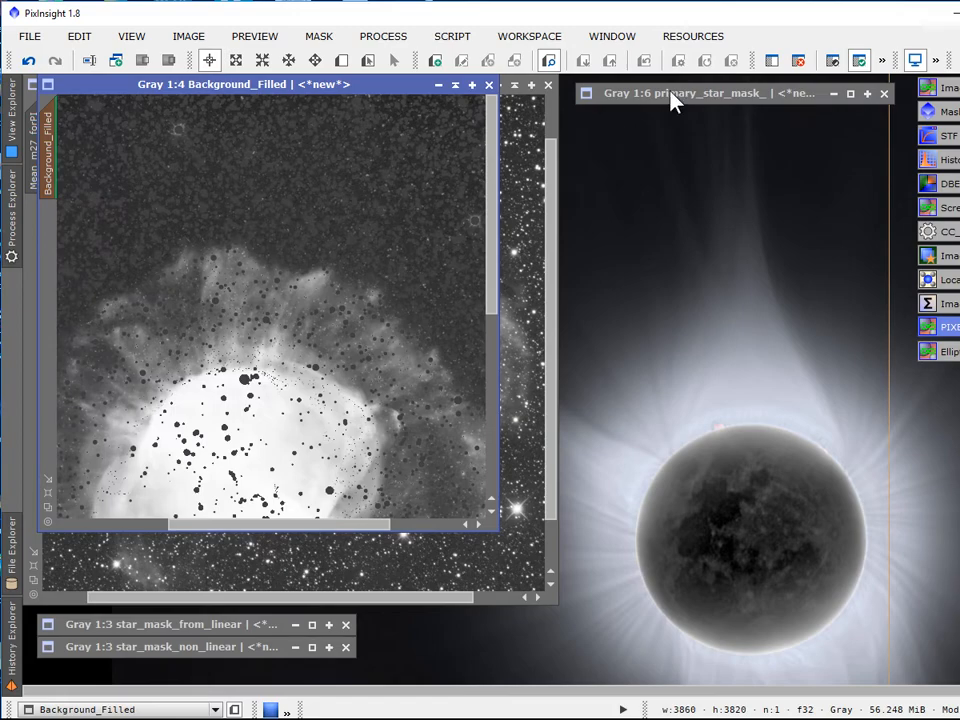
# Step: Apply MorphologicalTransformation to primary_star_mask_ with the Closing (Erosion + Dilation) operator and a circular structuring element of size 23
pyautogui.doubleClick(671, 96)
pyautogui.moveTo(611, 120); pyautogui.dragTo(560, 110)
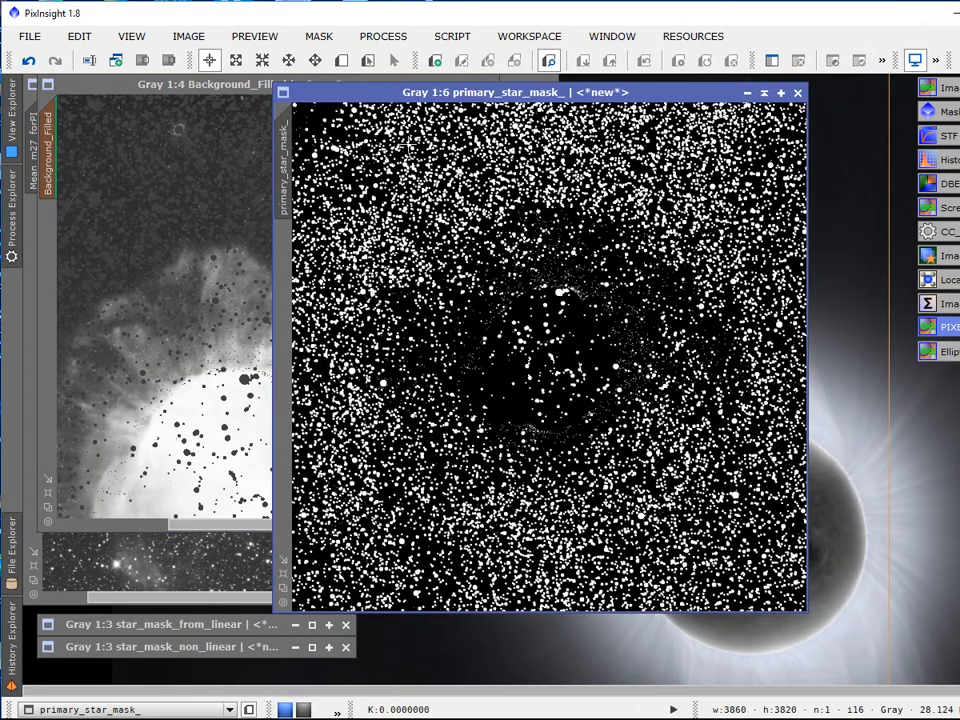
pyautogui.click(12, 230)
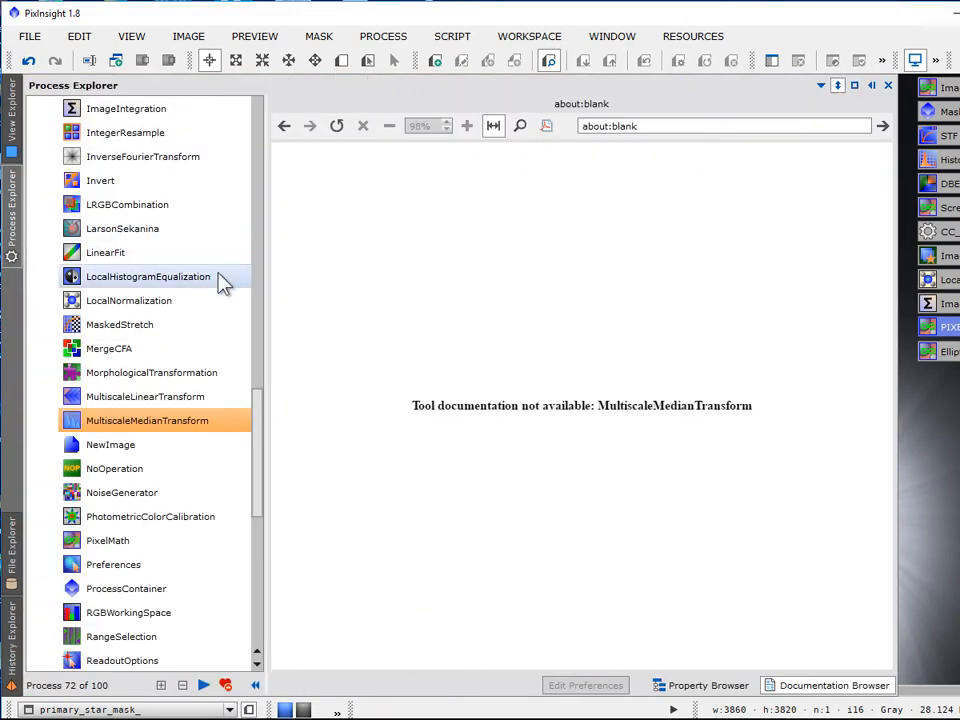
pyautogui.doubleClick(210, 376)
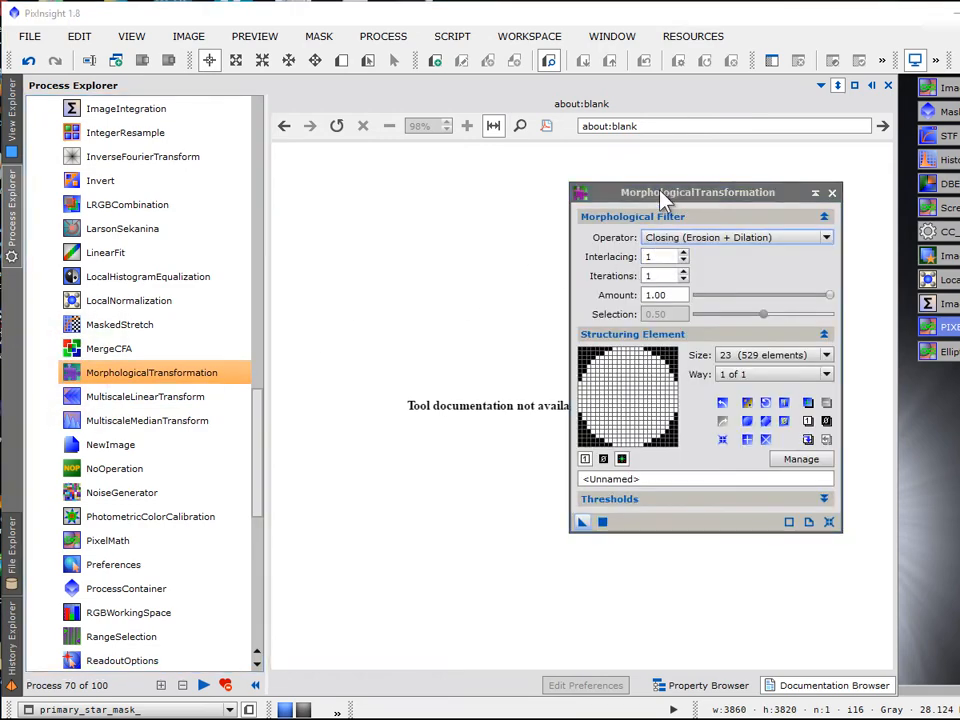
pyautogui.click(660, 192)
pyautogui.moveTo(634, 195); pyautogui.dragTo(715, 142)
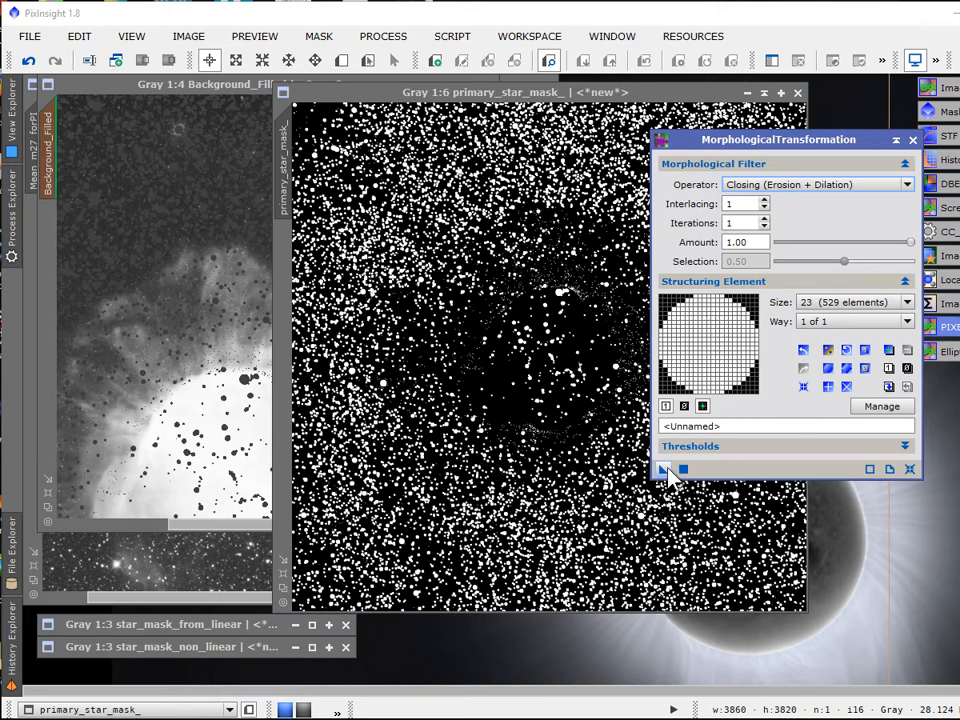
pyautogui.moveTo(628, 447); pyautogui.dragTo(470, 376)
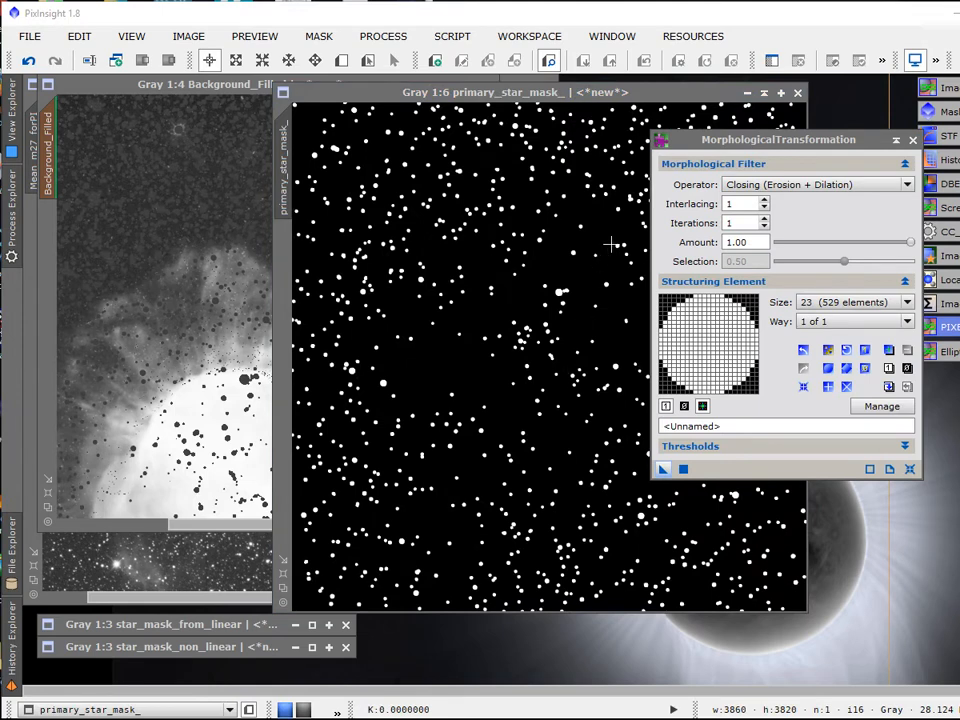
# Step: Rename the closed primary_star_mask_ image as _23_pix
pyautogui.moveTo(588, 93); pyautogui.dragTo(547, 118)
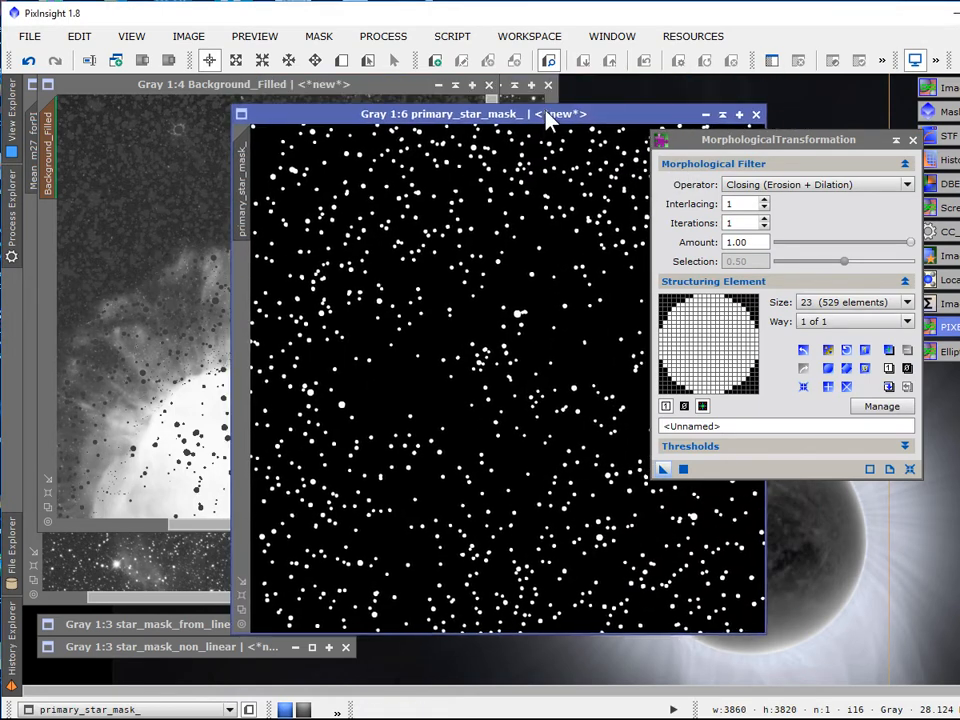
pyautogui.rightClick(240, 185)
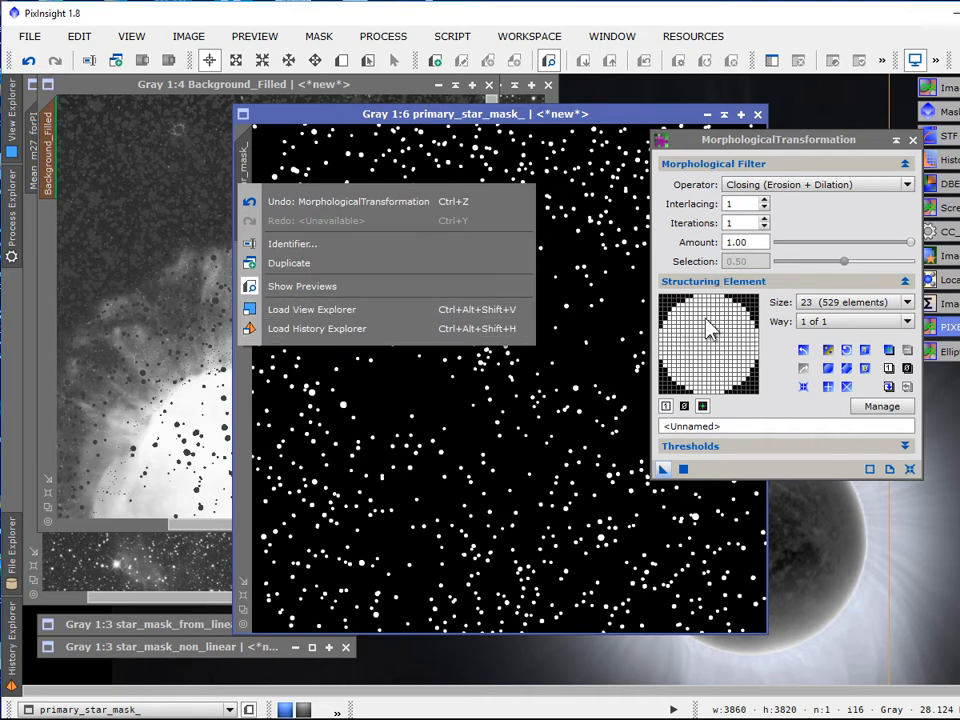
pyautogui.click(305, 244)
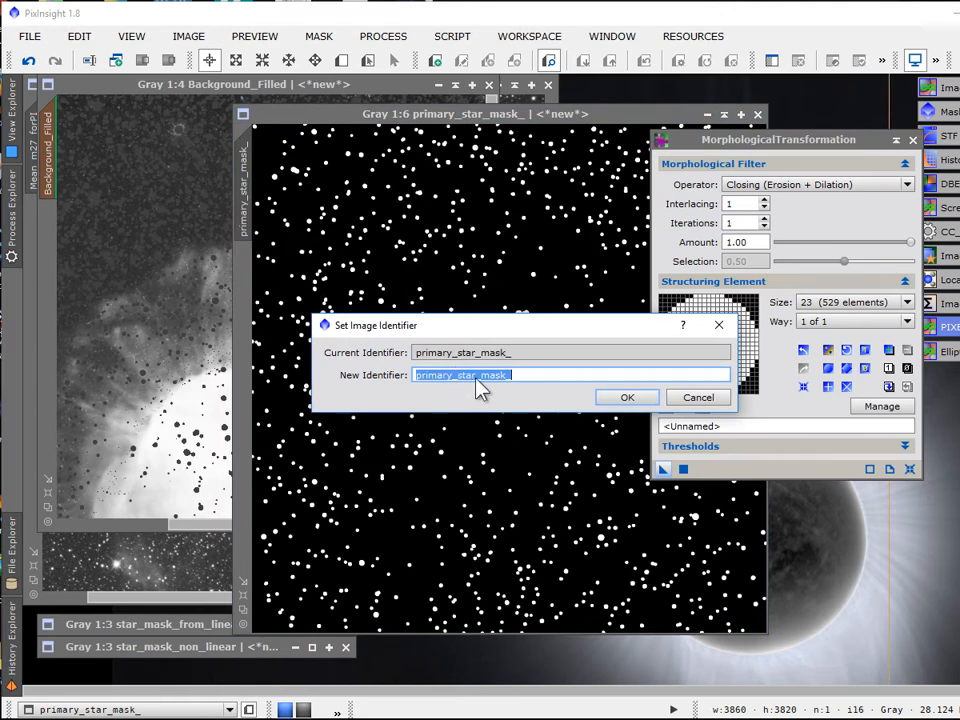
pyautogui.press('BackSpace')
pyautogui.write('_23_pix')
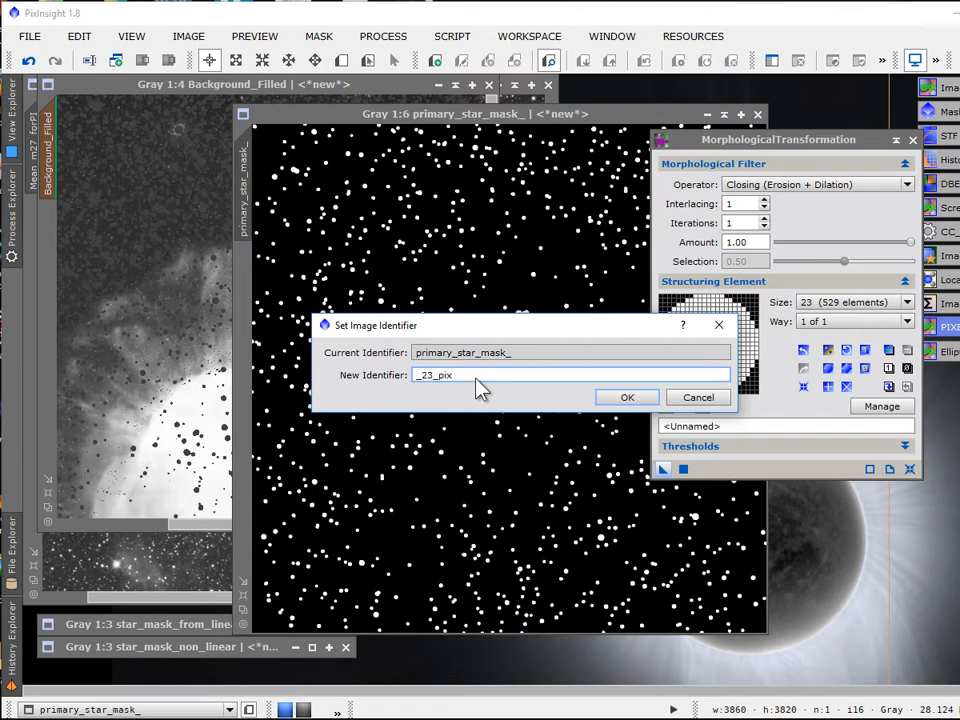
pyautogui.click(627, 398)
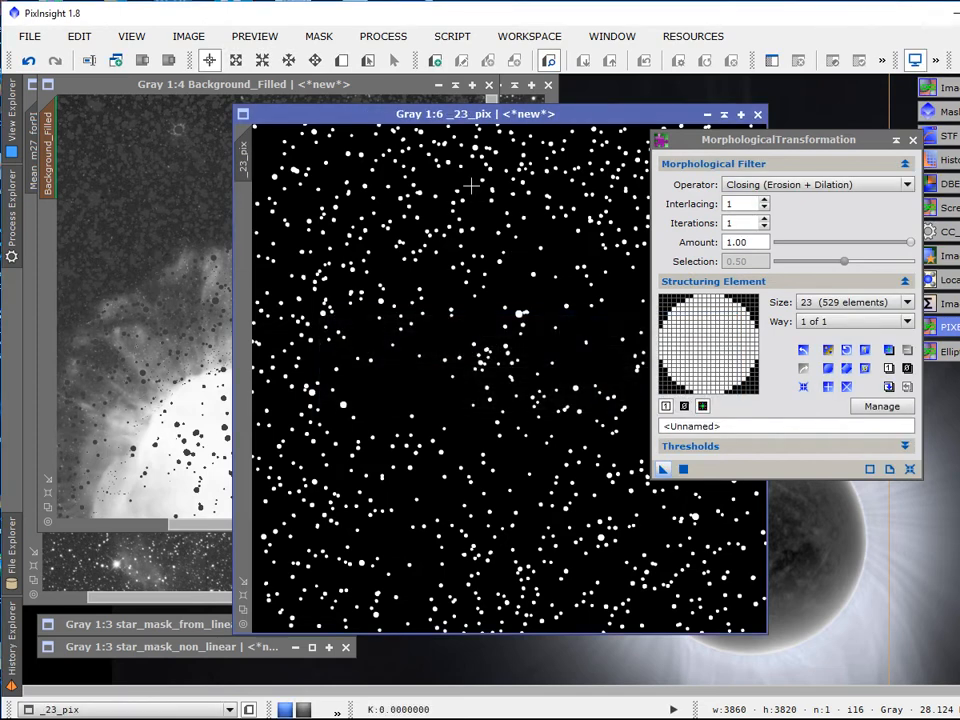
# Step: Undo the image rename and the size 23 closing on the star mask
pyautogui.moveTo(392, 117); pyautogui.dragTo(242, 104)
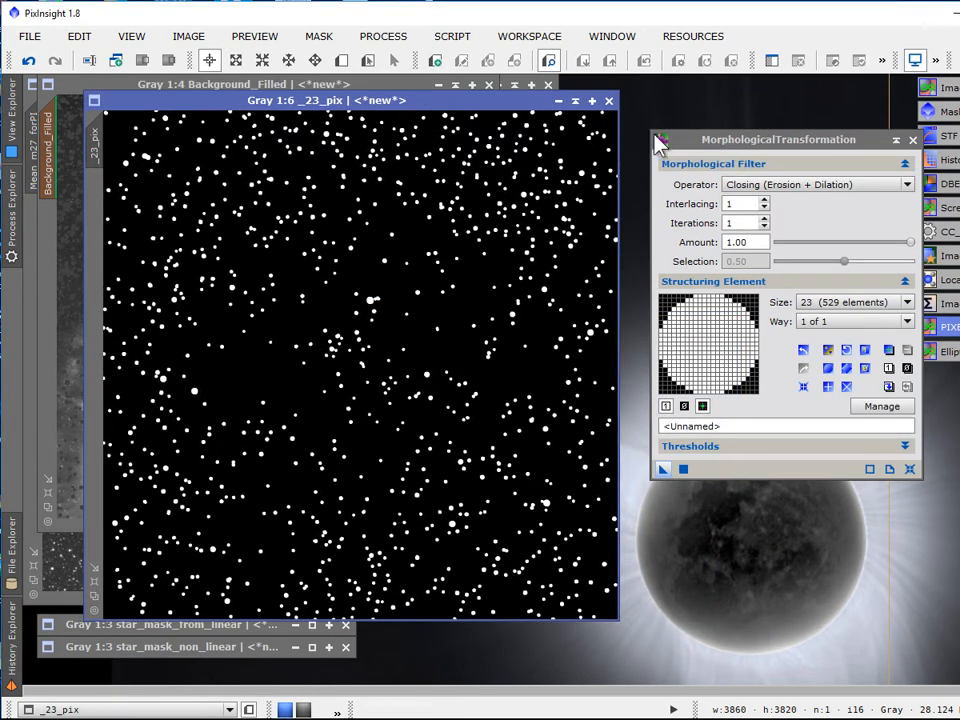
pyautogui.moveTo(477, 101); pyautogui.dragTo(588, 150)
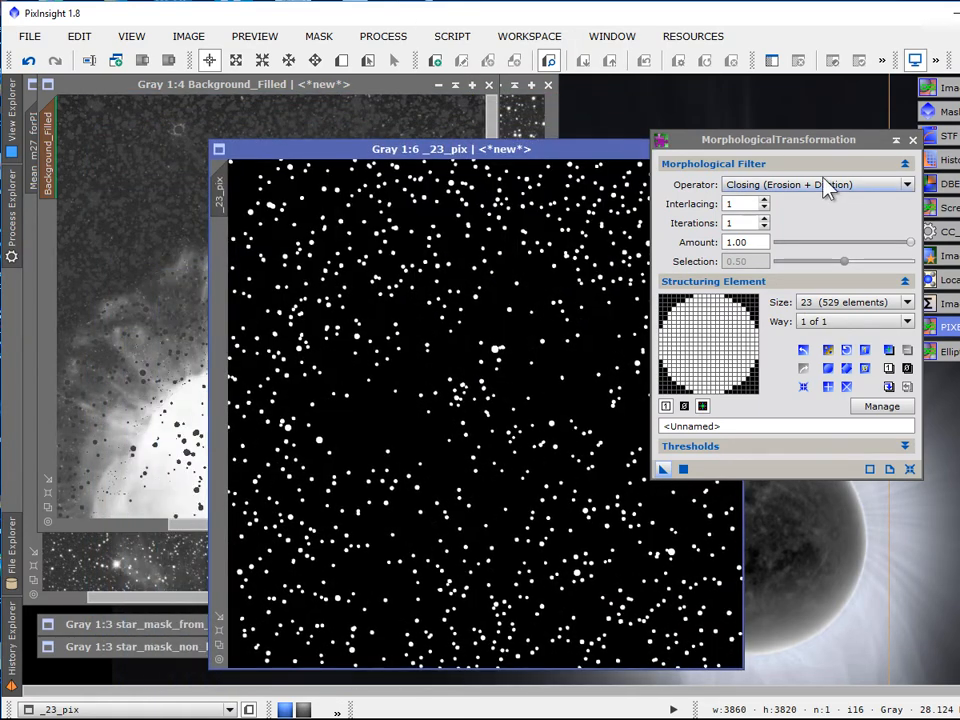
pyautogui.moveTo(790, 139); pyautogui.dragTo(888, 198)
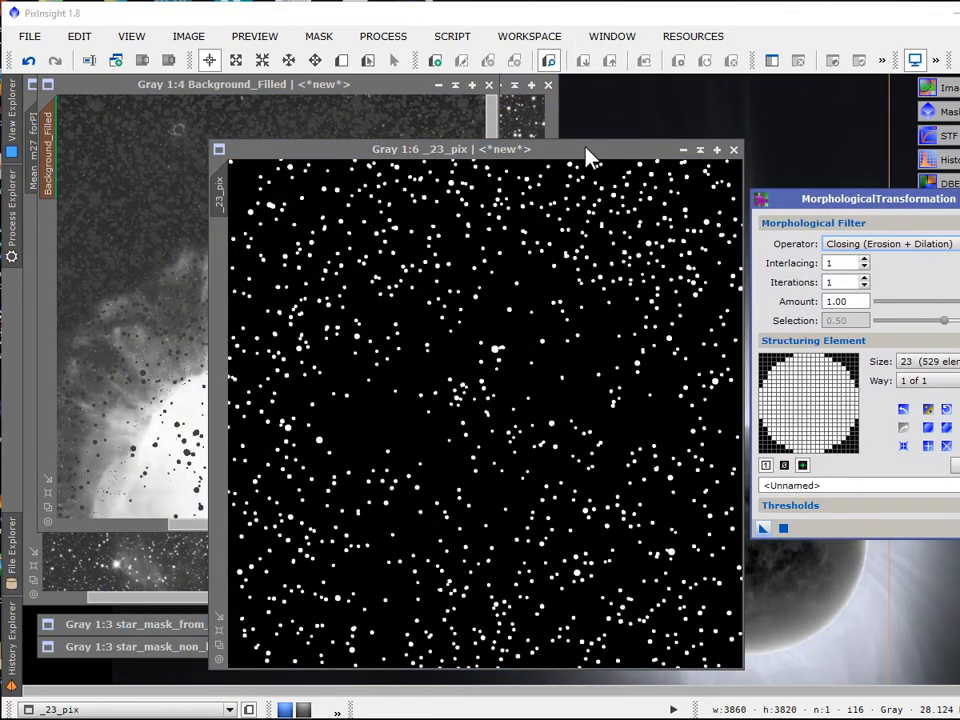
pyautogui.moveTo(572, 155); pyautogui.dragTo(552, 98)
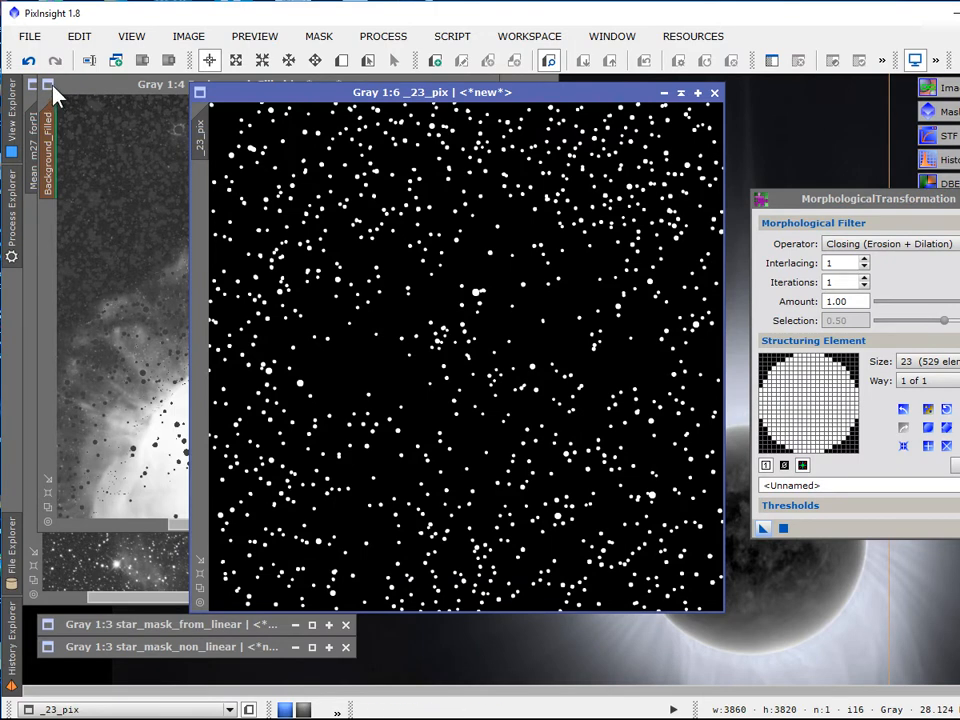
pyautogui.click(29, 61)
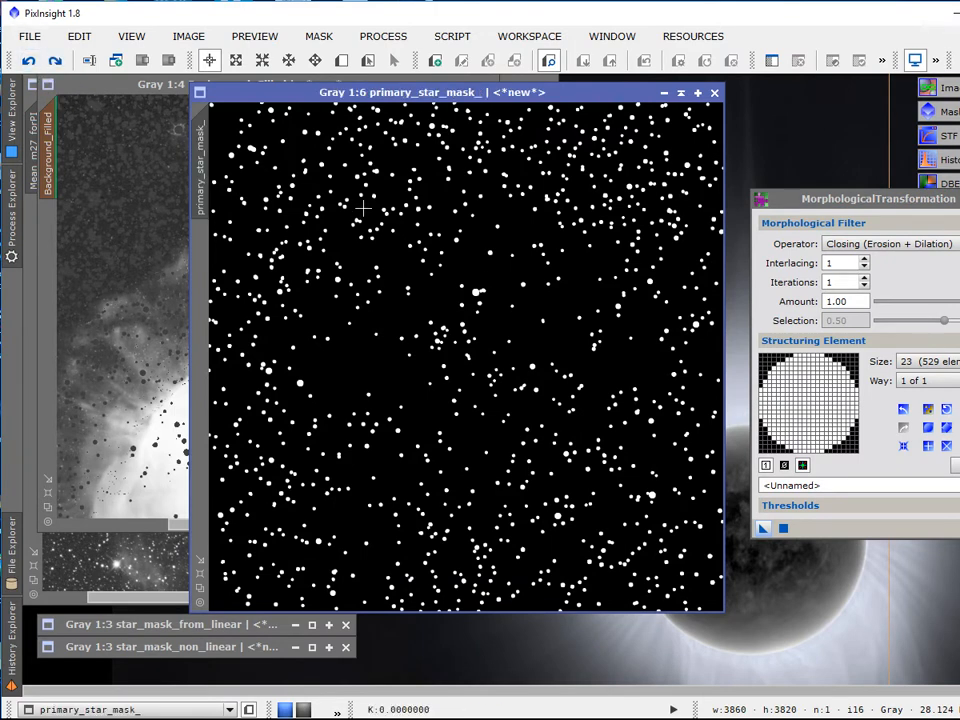
pyautogui.scroll(-4, 481, 284)
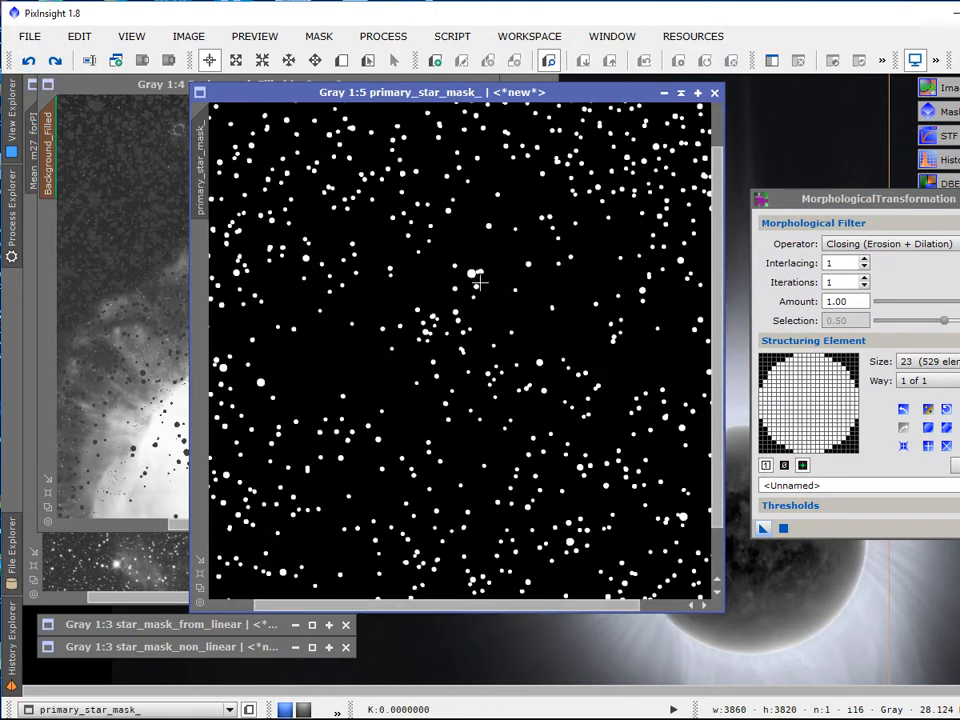
pyautogui.click(29, 61)
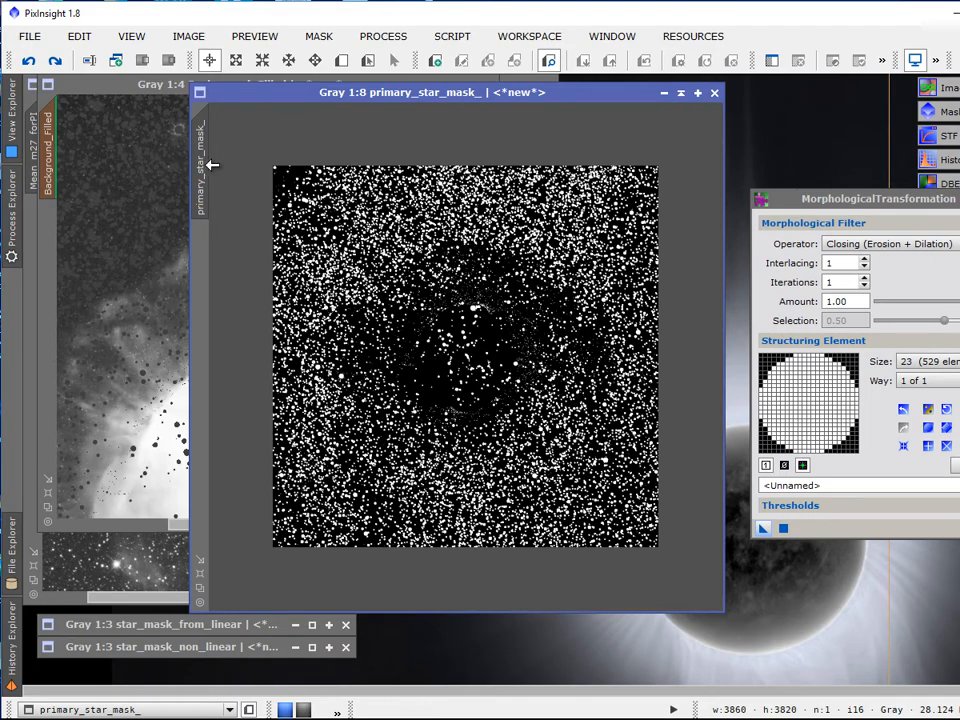
# Step: Duplicate primary_star_mask_ and apply the Closing MorphologicalTransformation of size 23 to the copy
pyautogui.moveTo(204, 165)
pyautogui.mouseDown()
pyautogui.moveTo(804, 558)
pyautogui.moveTo(800, 600)
pyautogui.mouseUp()
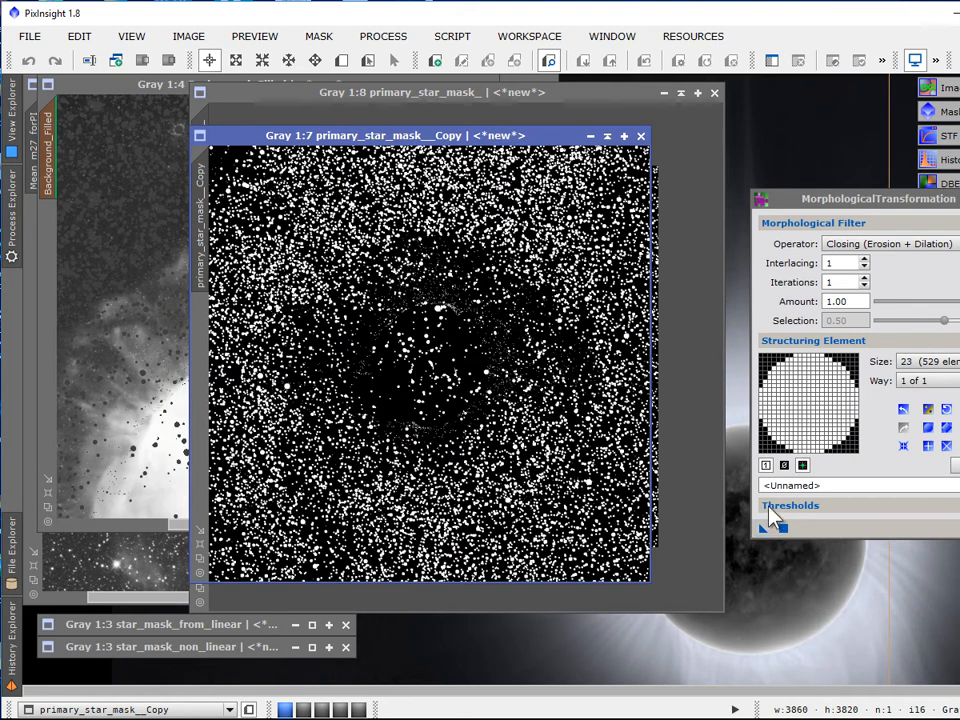
pyautogui.moveTo(763, 528); pyautogui.dragTo(458, 419)
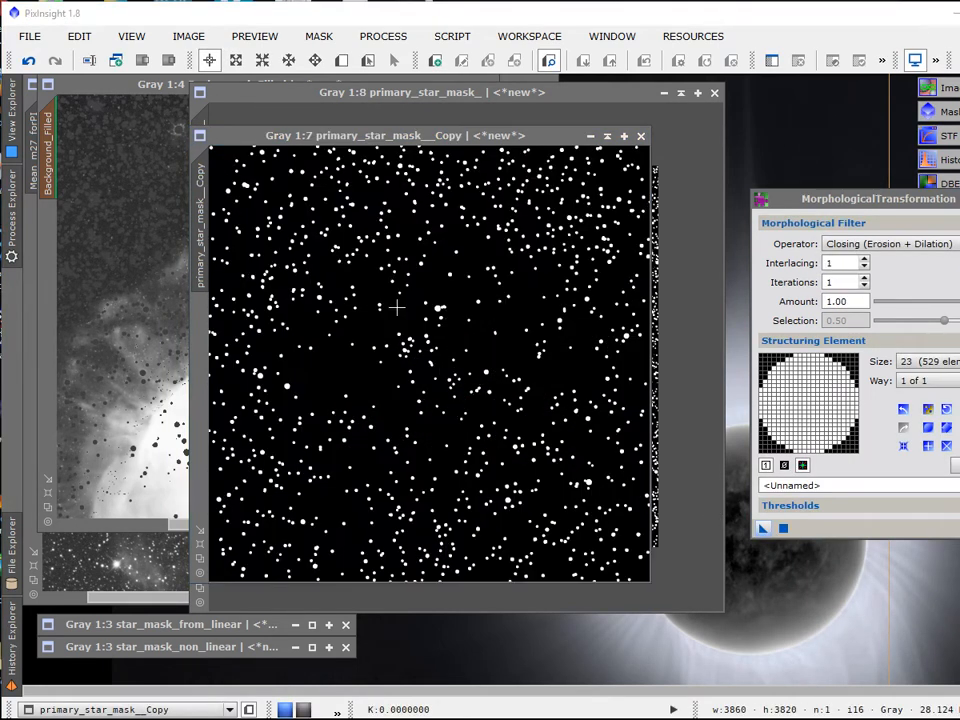
pyautogui.moveTo(256, 140); pyautogui.dragTo(317, 144)
# Step: Rename the closed copy of the star mask as _23_pix
pyautogui.rightClick(265, 240)
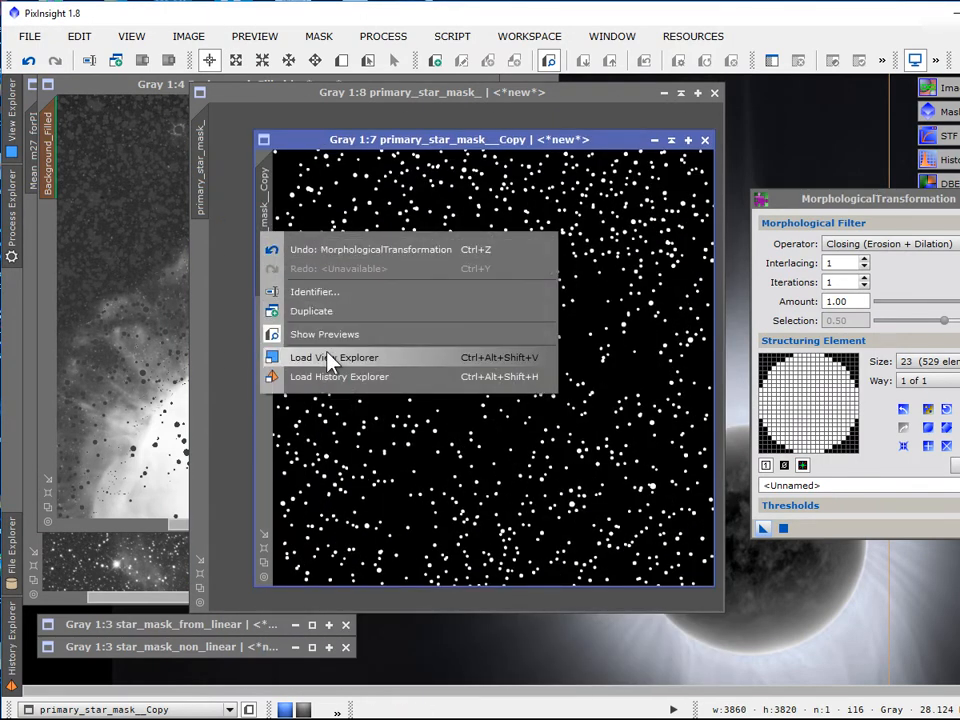
pyautogui.click(318, 292)
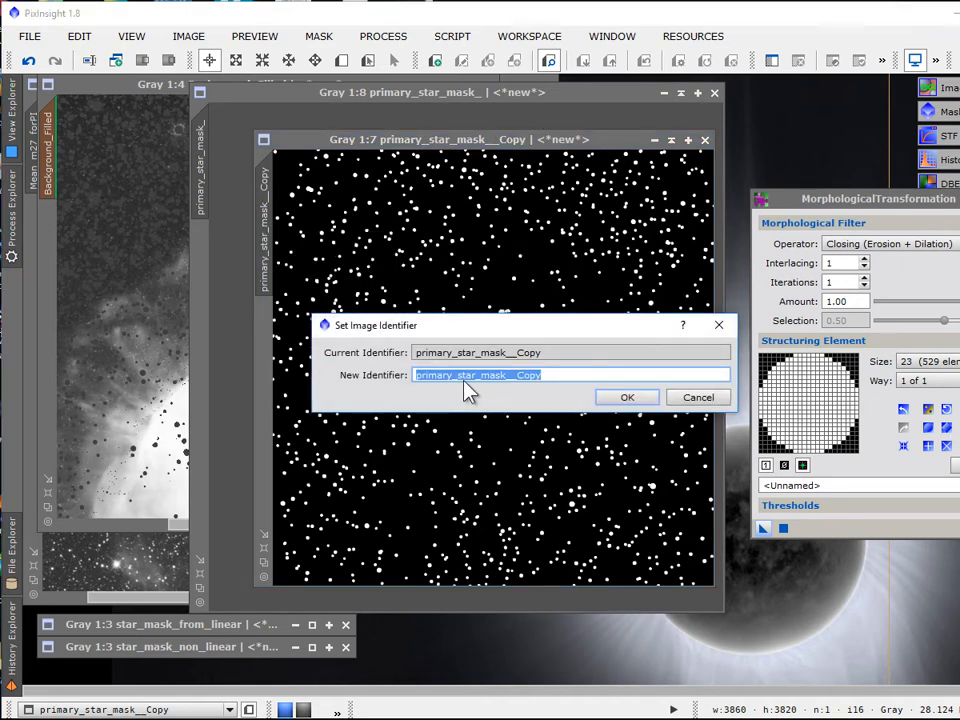
pyautogui.write('_23_pi')
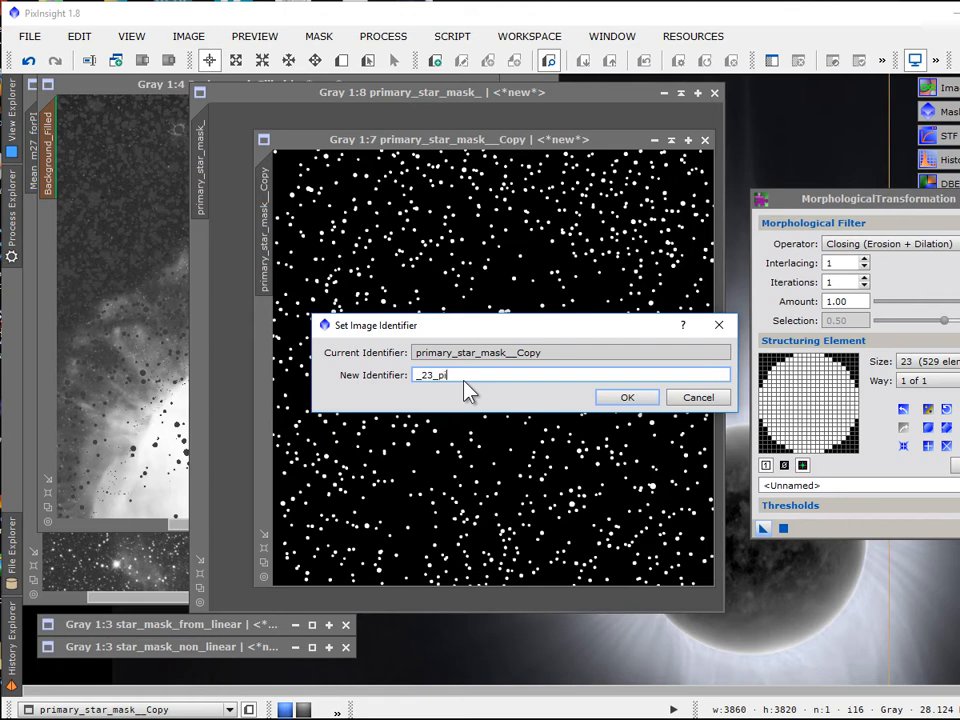
pyautogui.write('x')
pyautogui.click(612, 399)
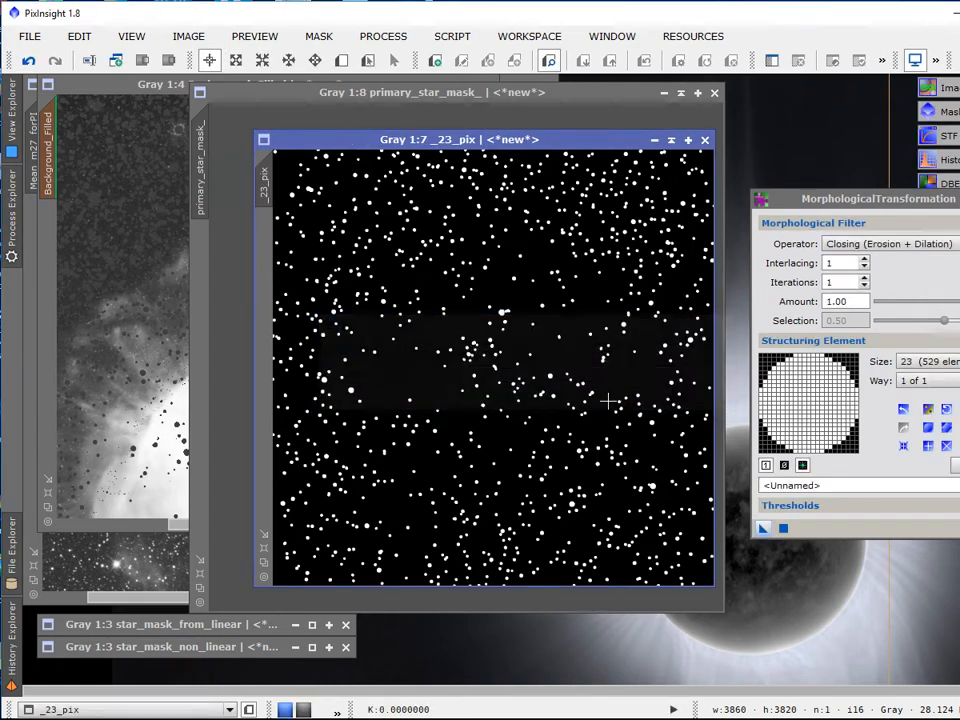
# Step: Collapse the _23_pix window to its title bar and park it clear of the primary_star_mask_ window
pyautogui.click(671, 140)
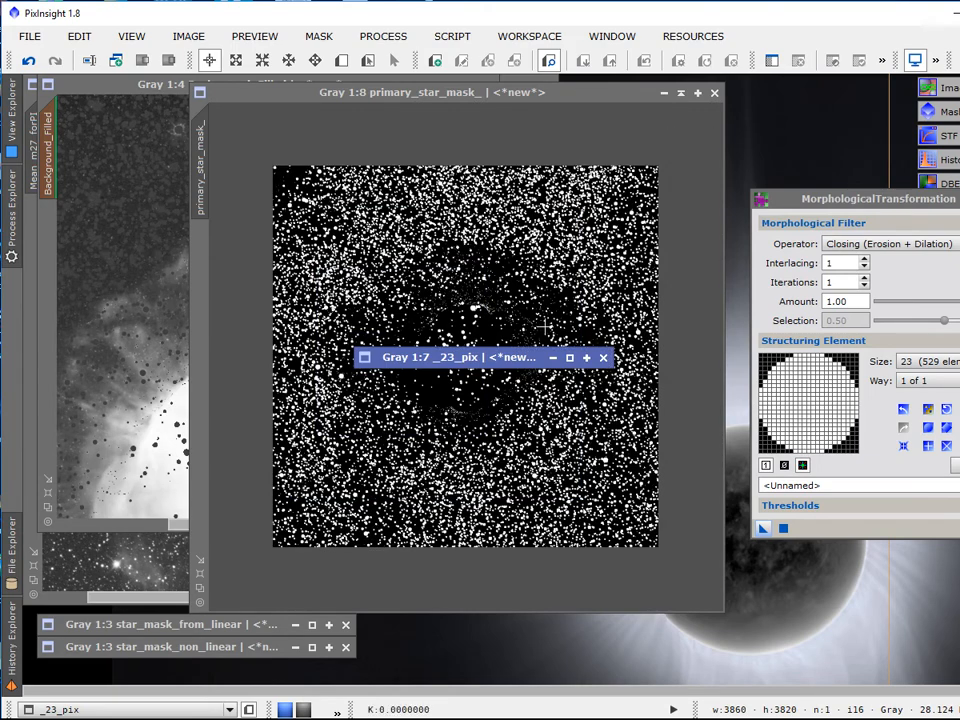
pyautogui.moveTo(435, 362)
pyautogui.mouseDown()
pyautogui.moveTo(767, 43)
pyautogui.moveTo(776, 114)
pyautogui.mouseUp()
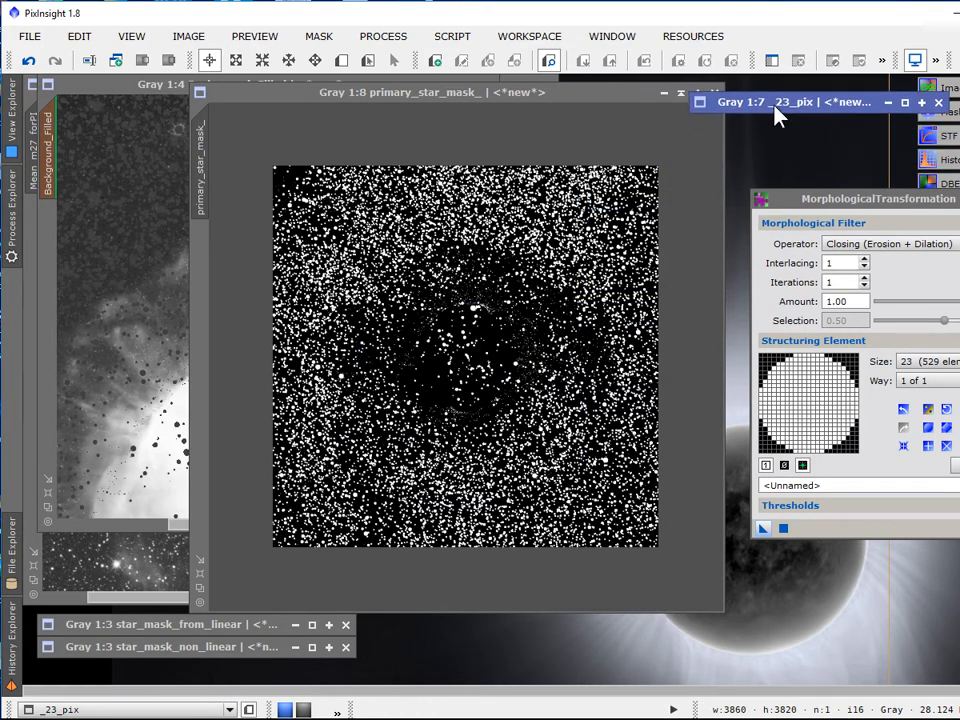
pyautogui.moveTo(610, 97); pyautogui.dragTo(555, 107)
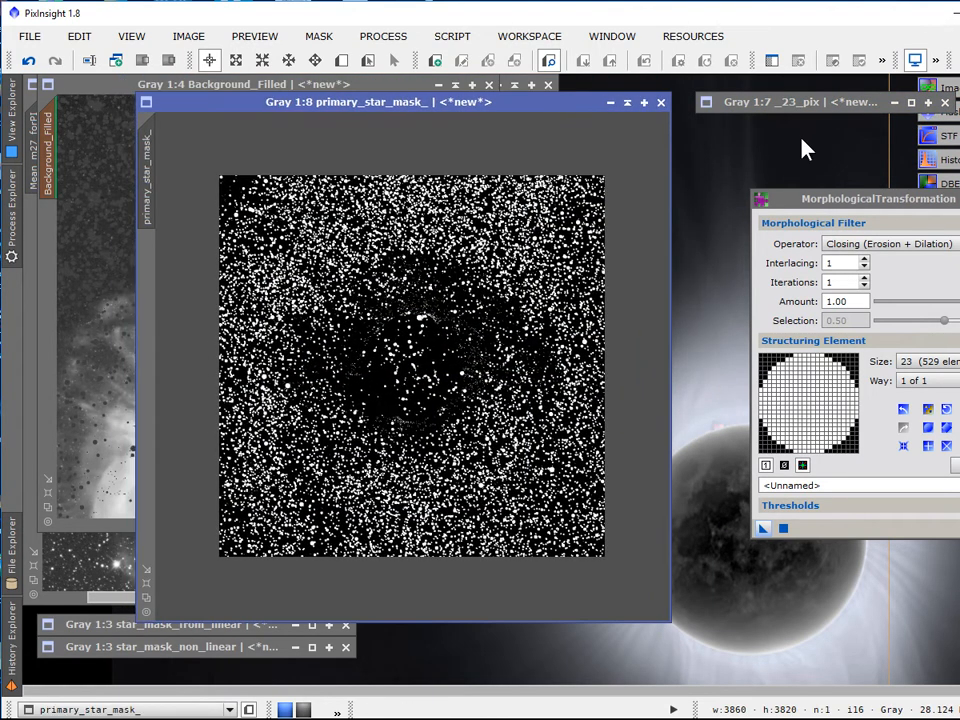
pyautogui.moveTo(767, 112); pyautogui.dragTo(700, 94)
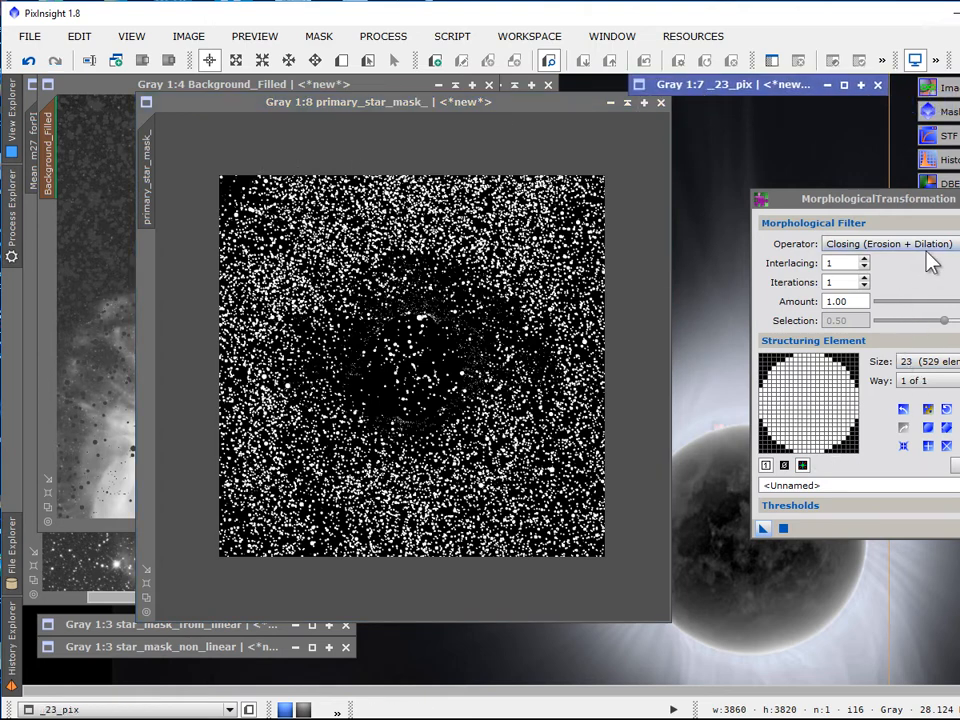
# Step: Compare the stars in primary_star_mask_ at 1:4 with those in _23_pix, and collapse _23_pix again
pyautogui.scroll(4, 511, 357)
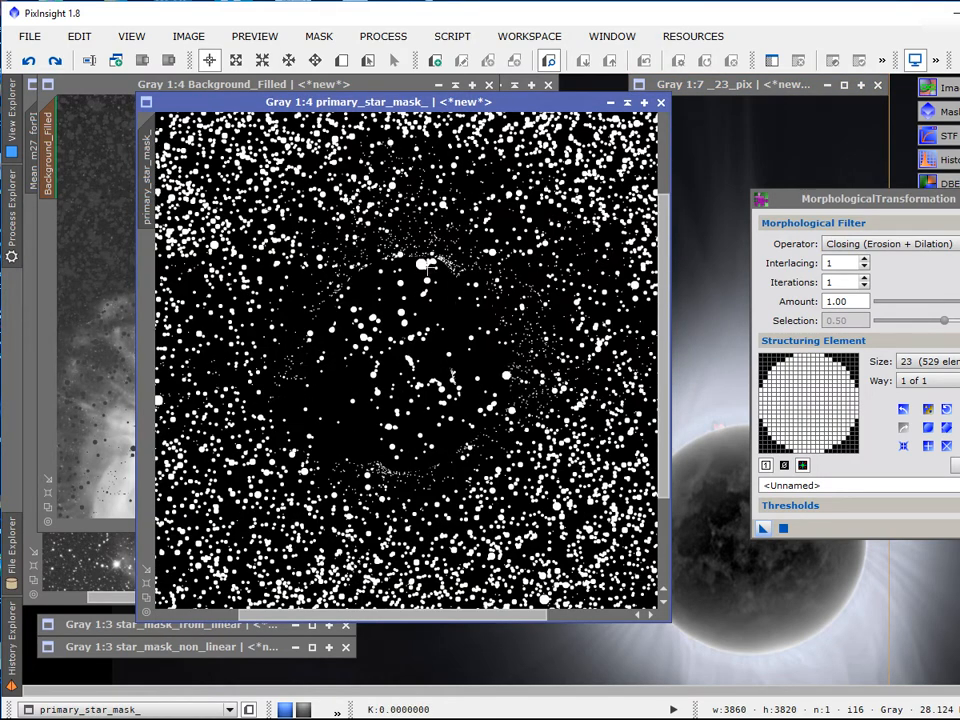
pyautogui.doubleClick(745, 92)
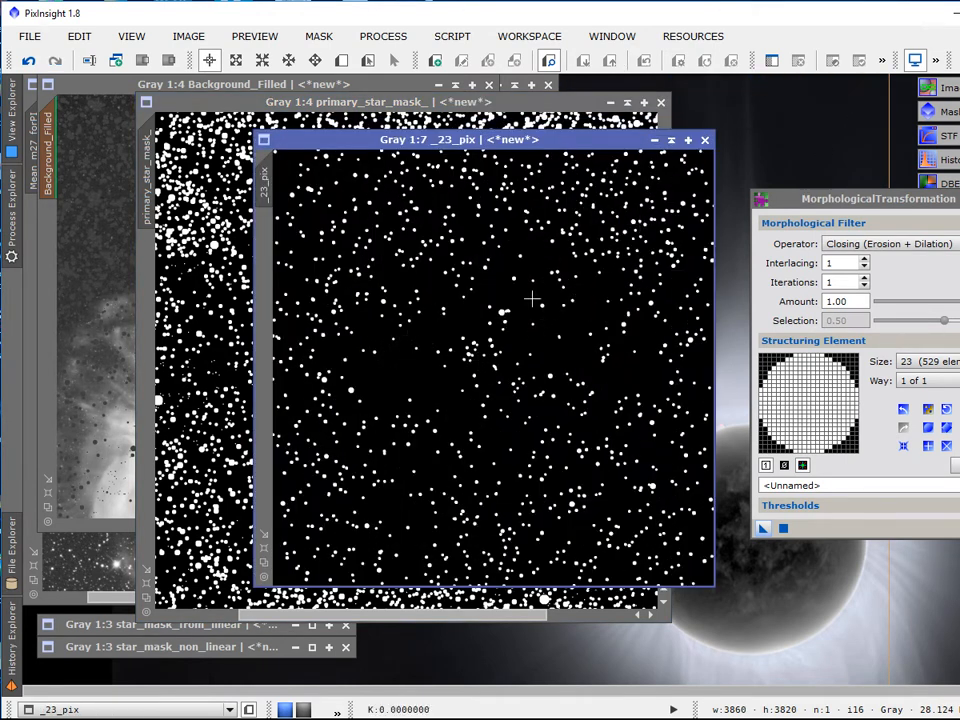
pyautogui.click(671, 140)
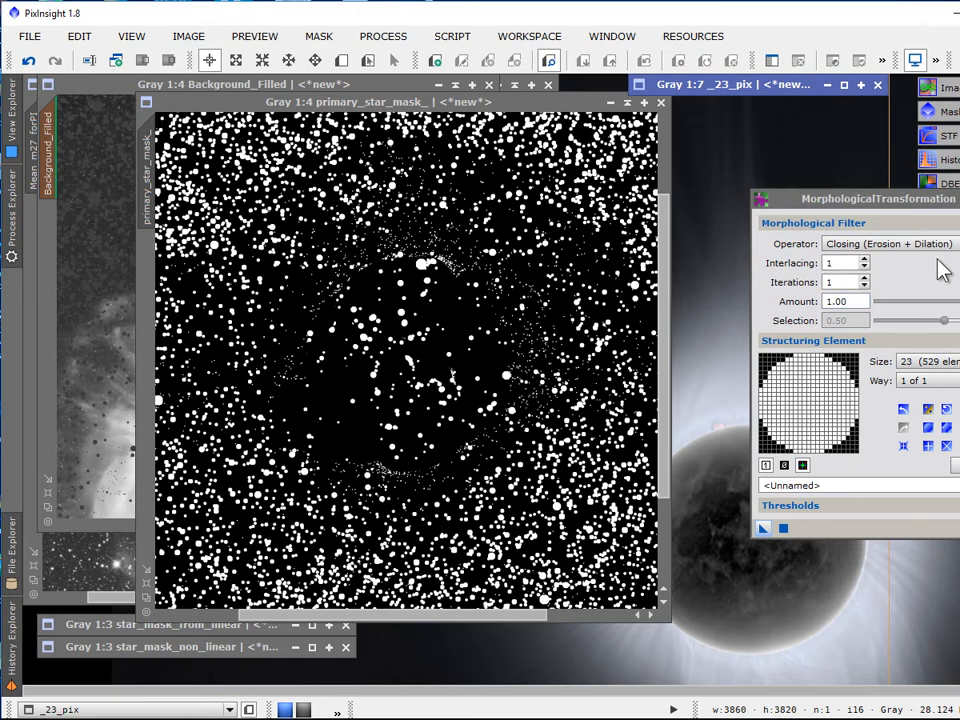
# Step: Set the structuring element size to 15 and apply the closing to a new duplicate of primary_star_mask_
pyautogui.click(928, 363)
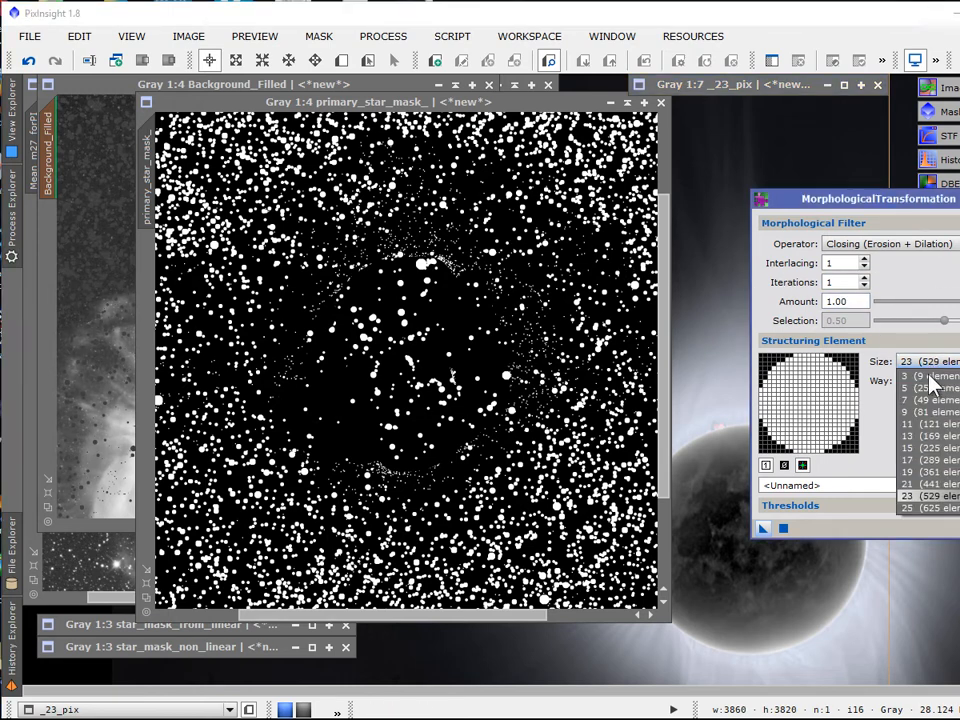
pyautogui.click(950, 449)
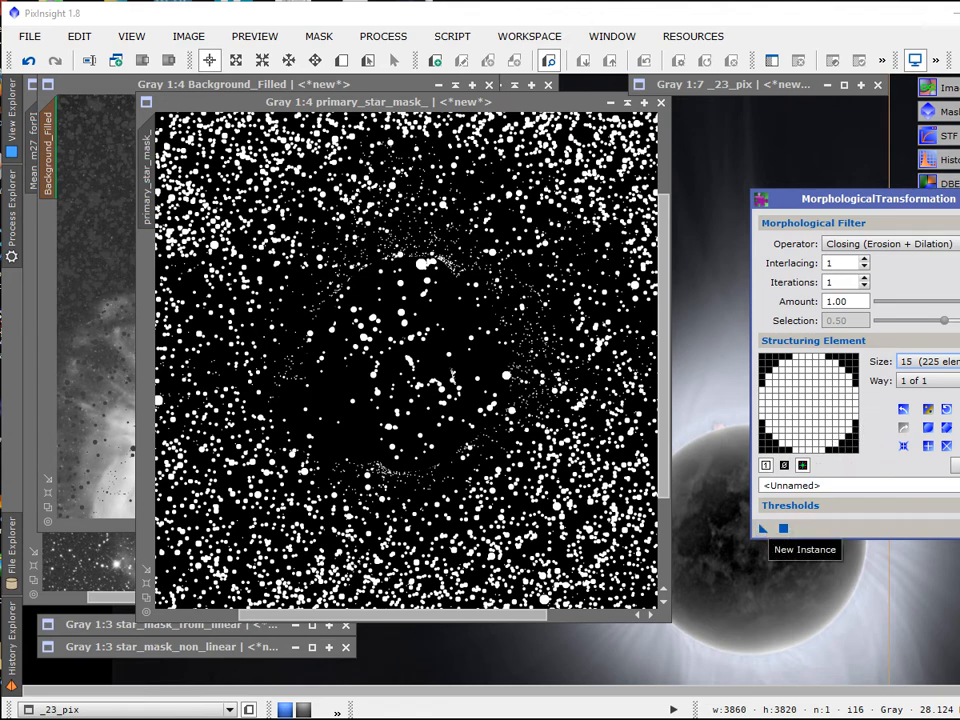
pyautogui.moveTo(146, 180); pyautogui.dragTo(665, 535)
pyautogui.click(762, 528)
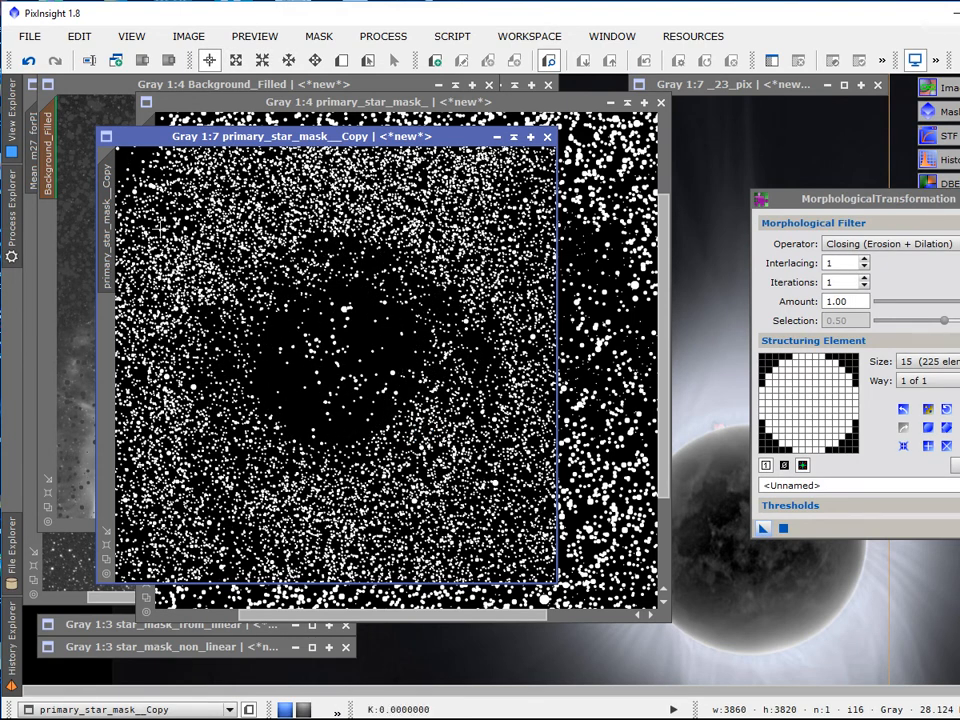
# Step: Rename the size 15 closed copy of the star mask as _15_pix
pyautogui.rightClick(110, 232)
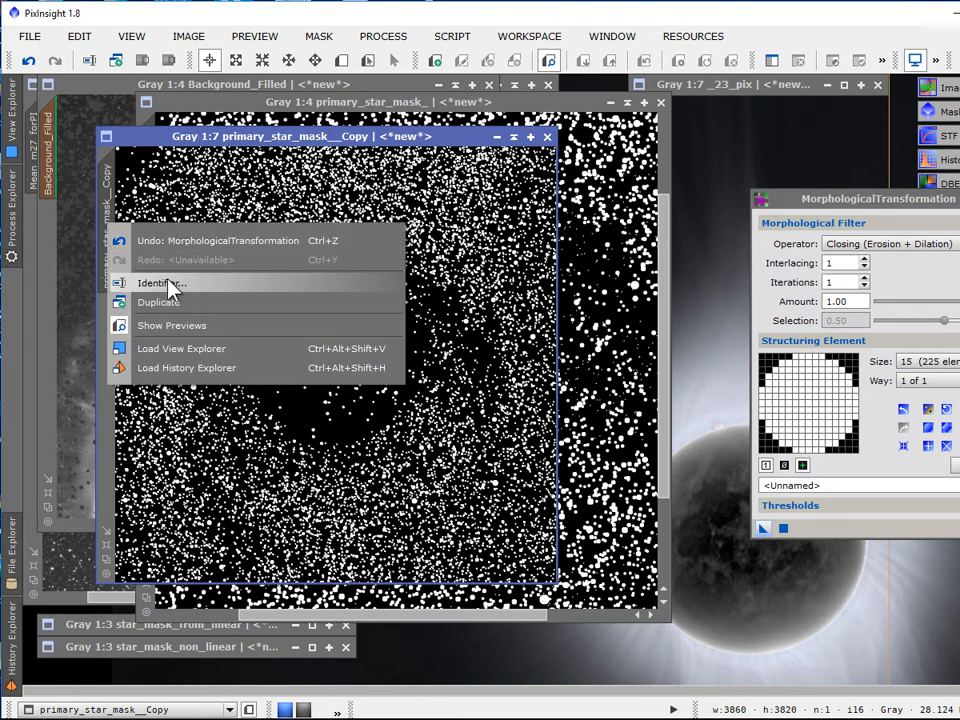
pyautogui.click(167, 283)
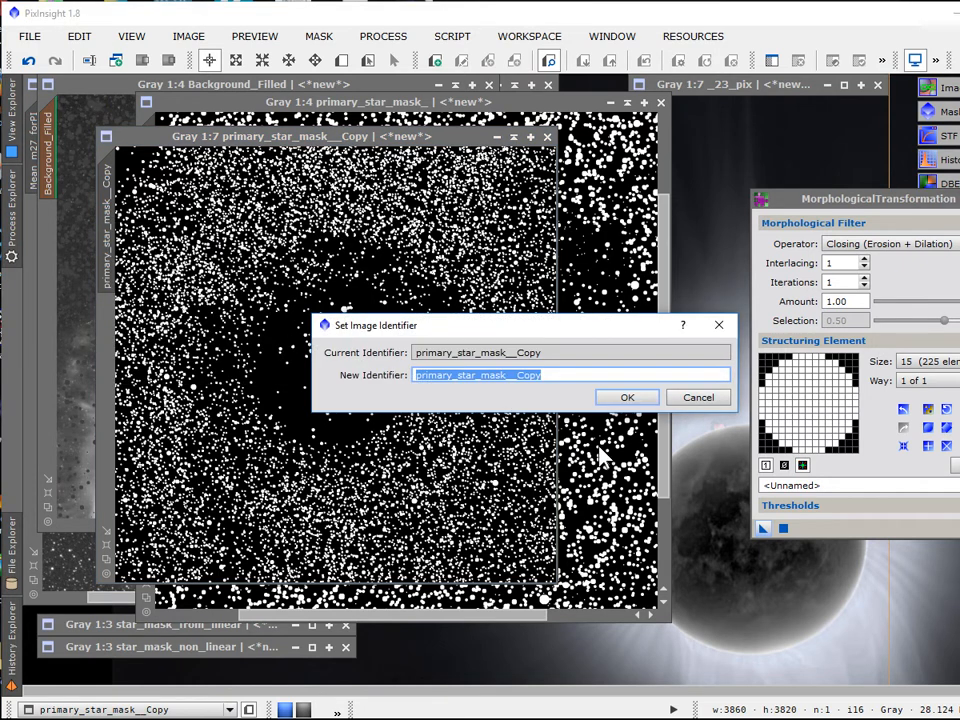
pyautogui.press('BackSpace')
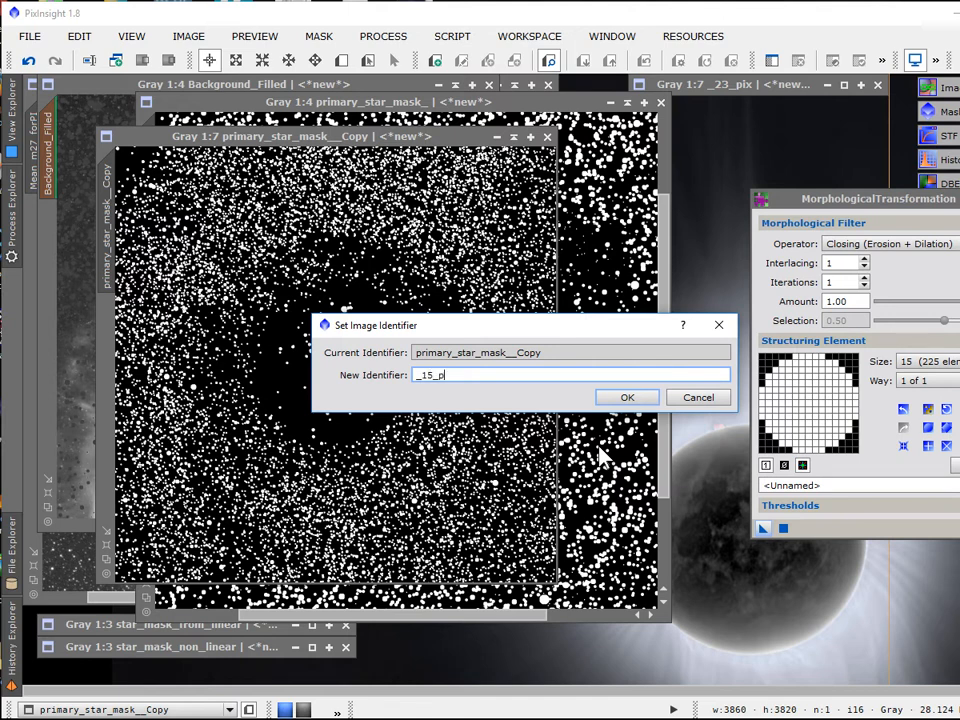
pyautogui.click(627, 397)
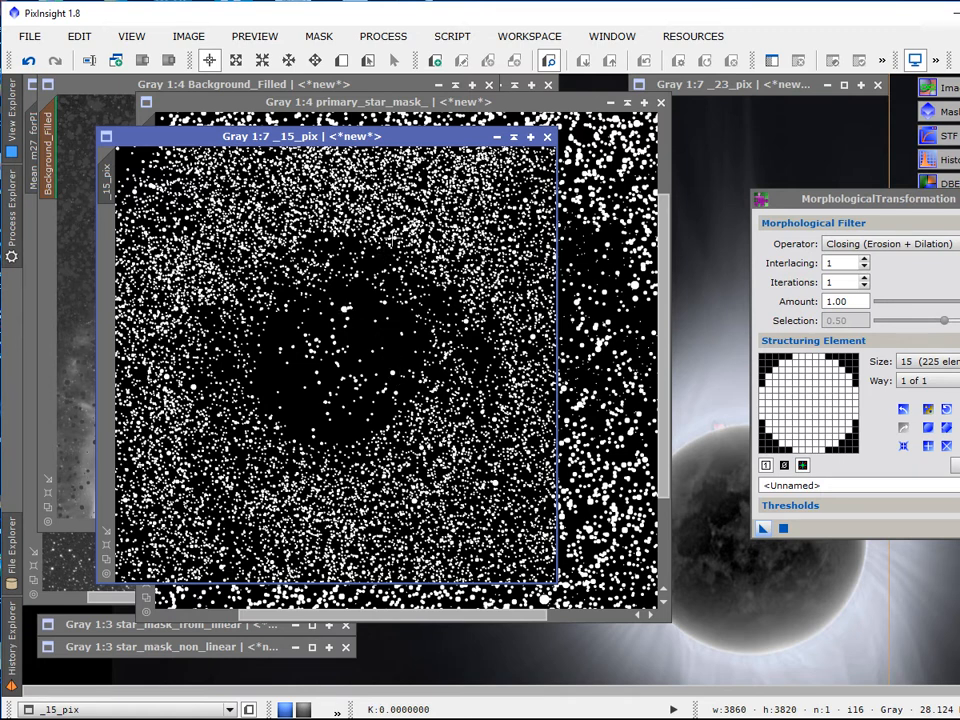
# Step: Open PixelMath and enter _15_pix-_23_pix as the RGB/K expression
pyautogui.moveTo(792, 208); pyautogui.dragTo(644, 144)
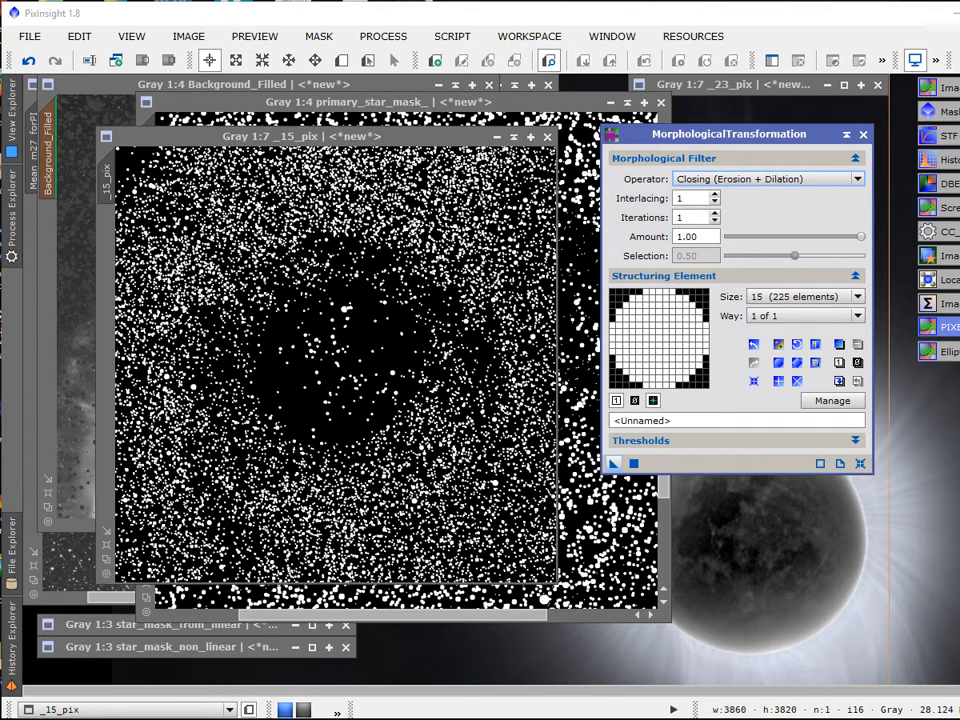
pyautogui.doubleClick(940, 327)
pyautogui.moveTo(681, 247); pyautogui.dragTo(561, 246)
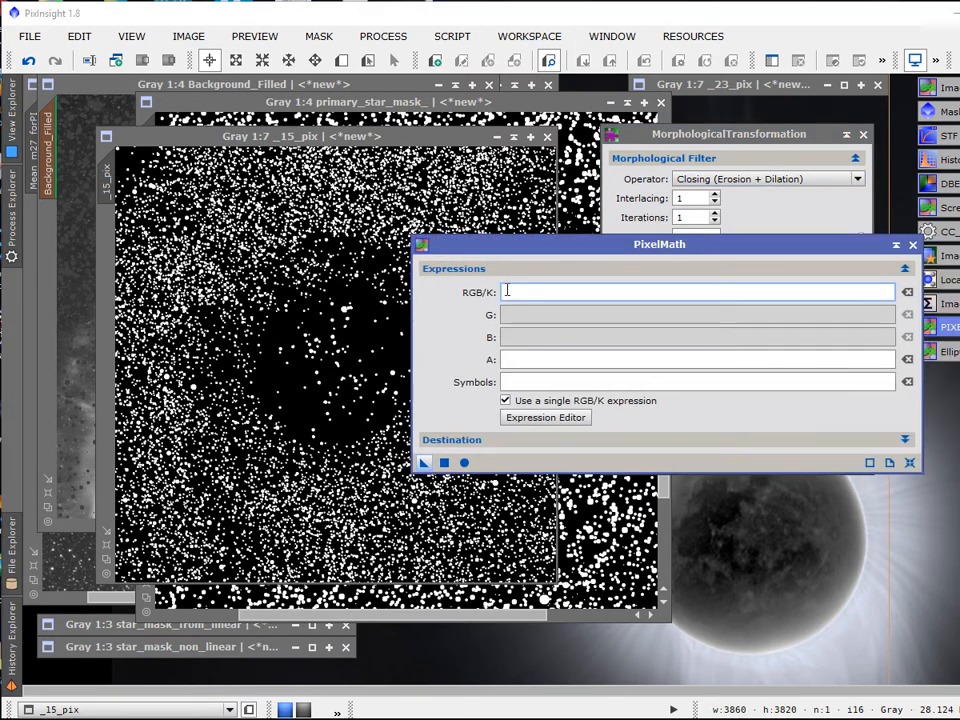
pyautogui.write('_15_pix-_23_pix')
pyautogui.moveTo(553, 246); pyautogui.dragTo(618, 207)
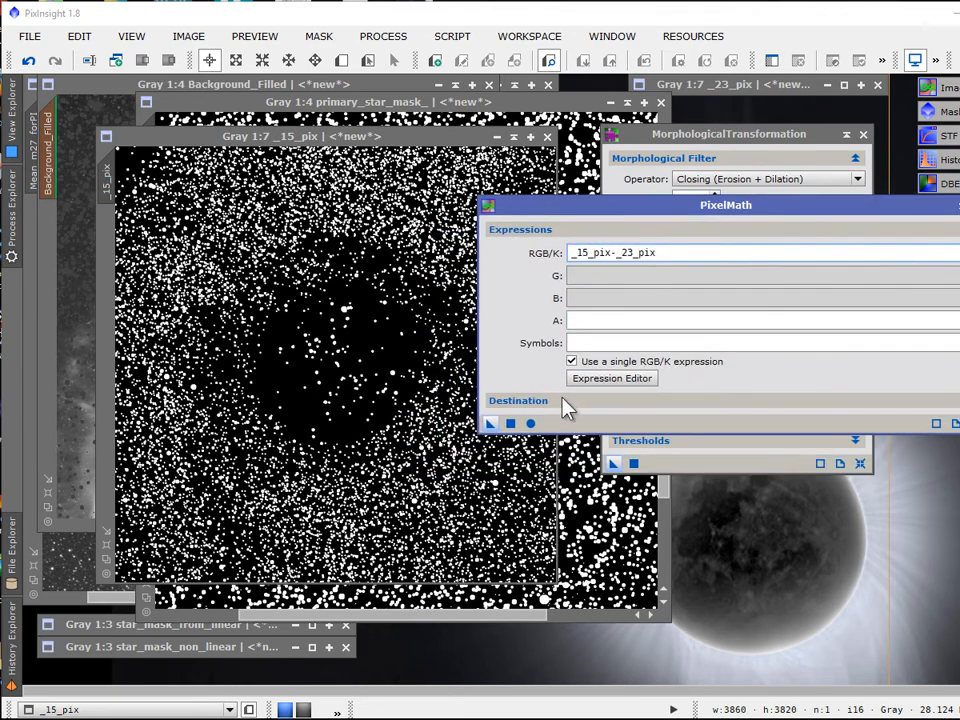
# Step: Apply the PixelMath expression _15_pix-_23_pix to _15_pix, and collapse the result just below the collapsed _23_pix
pyautogui.click(491, 426)
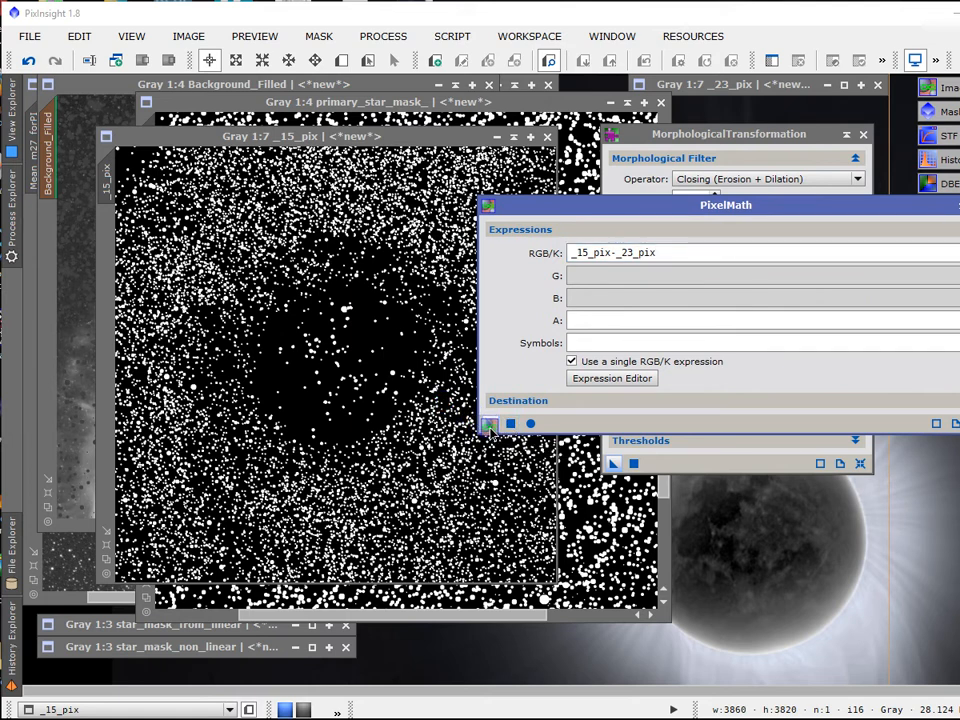
pyautogui.moveTo(489, 425); pyautogui.dragTo(388, 398)
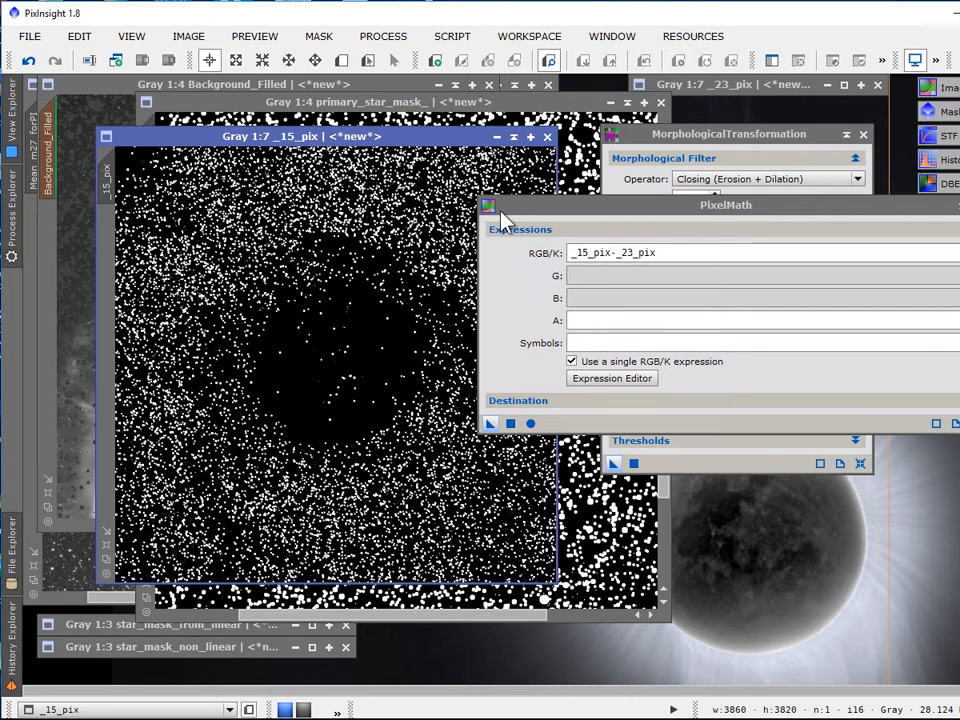
pyautogui.moveTo(501, 212); pyautogui.dragTo(624, 265)
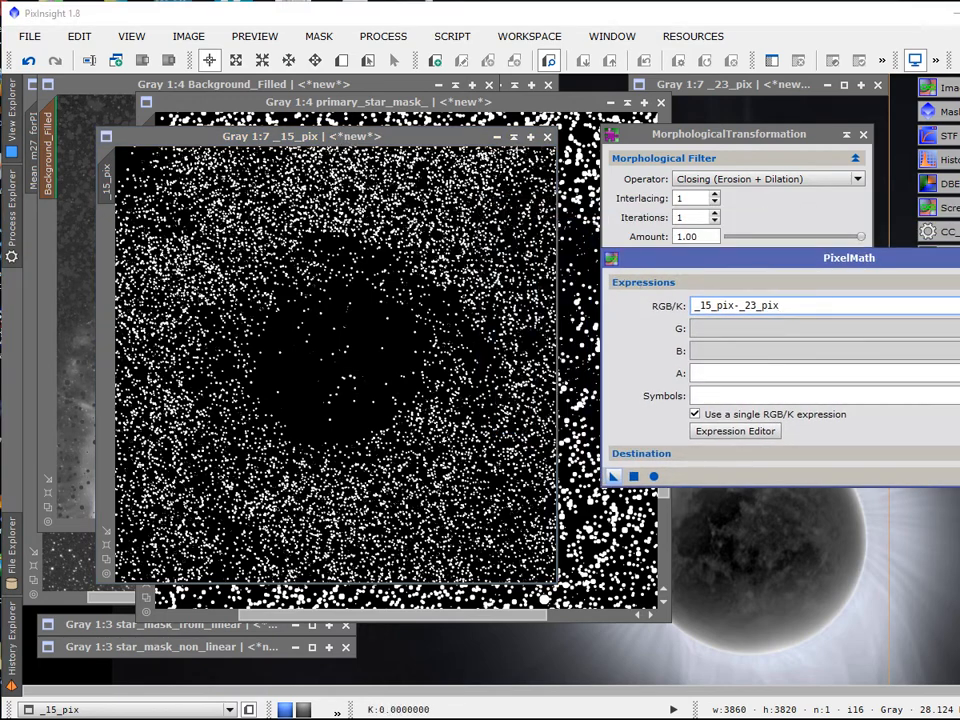
pyautogui.click(514, 136)
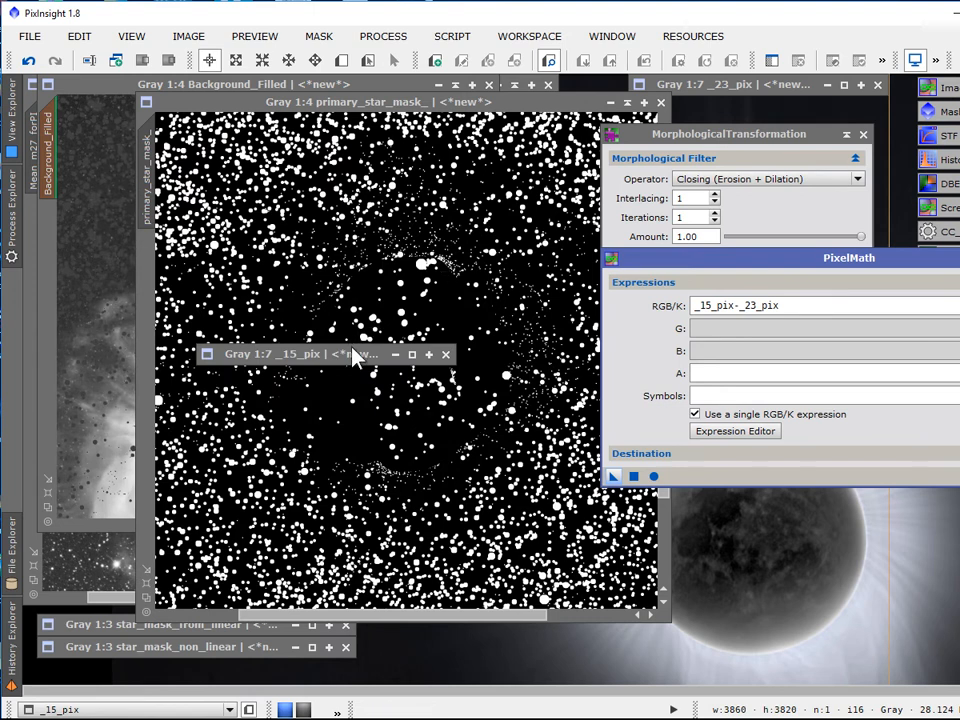
pyautogui.moveTo(356, 356); pyautogui.dragTo(776, 114)
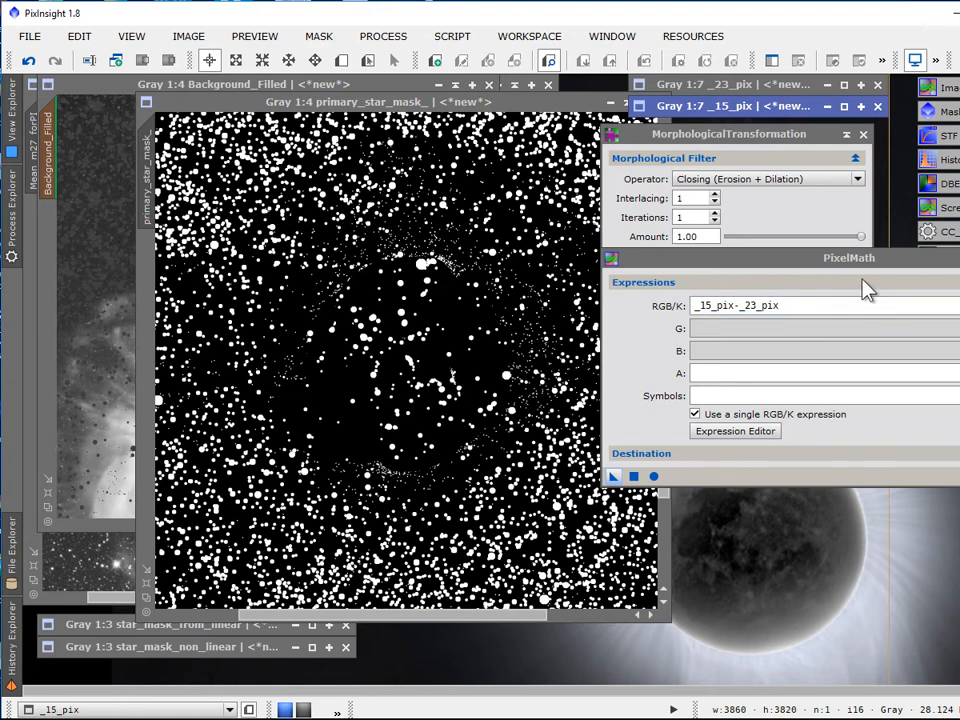
# Step: Expand _15_pix to review the subtracted stars, and collapse it again beneath _23_pix
pyautogui.click(708, 148)
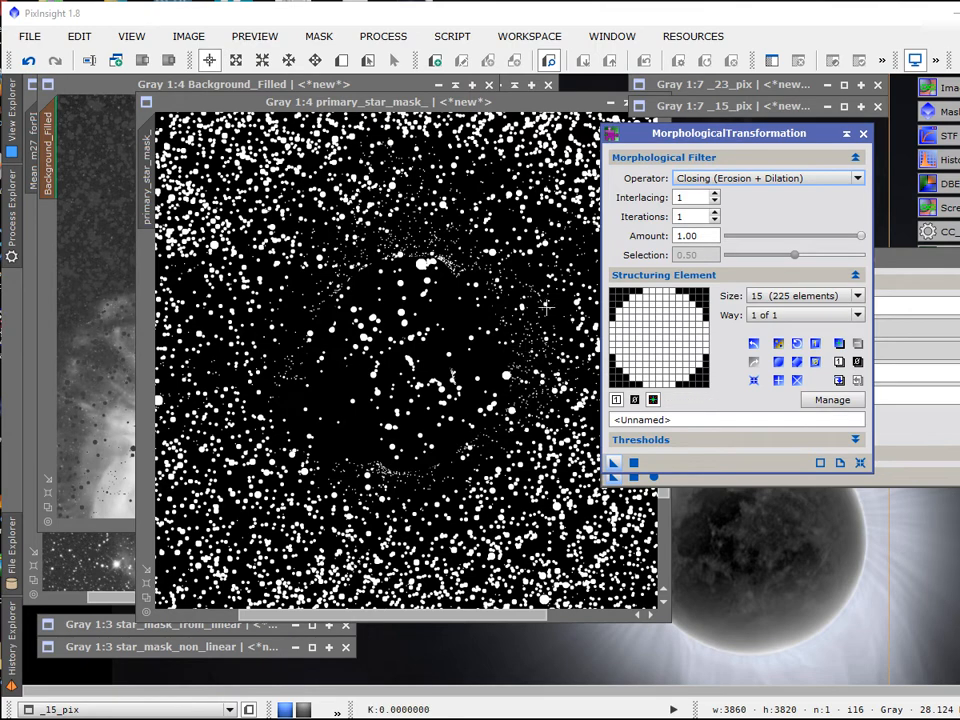
pyautogui.click(735, 104)
pyautogui.doubleClick(697, 104)
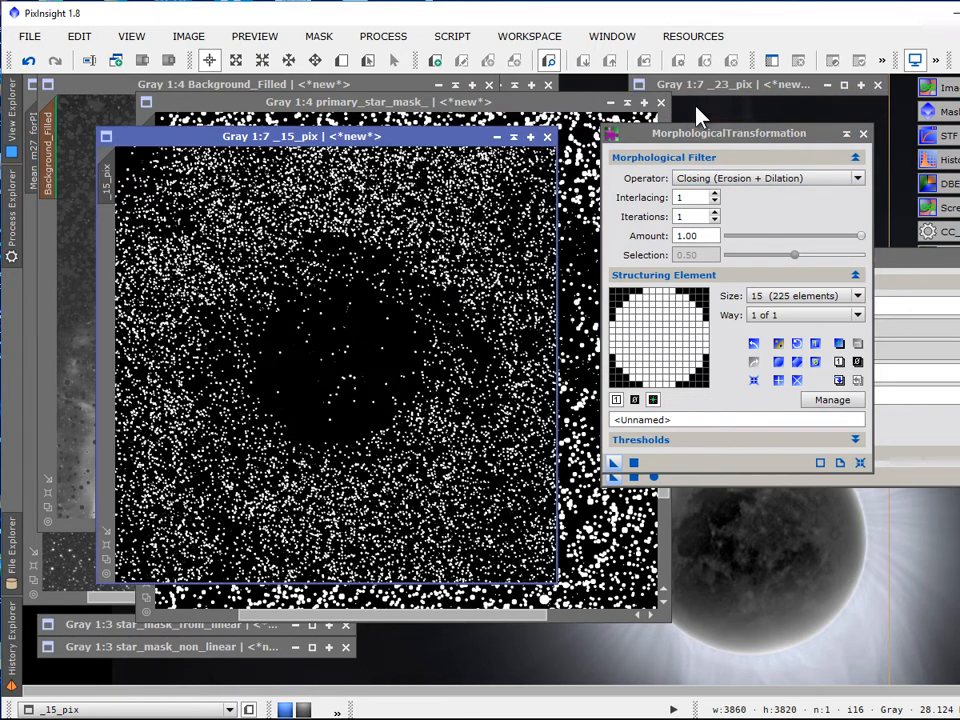
pyautogui.click(513, 136)
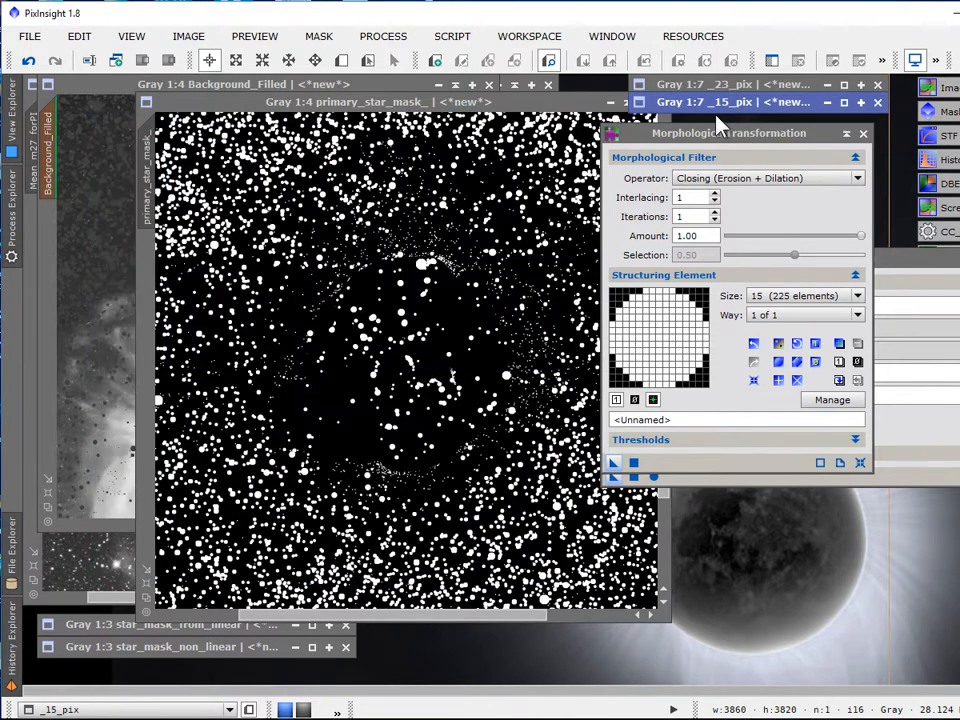
# Step: Set the closing's structuring element to size 9 (81 elements) with a circular shape
pyautogui.click(754, 182)
pyautogui.click(754, 182)
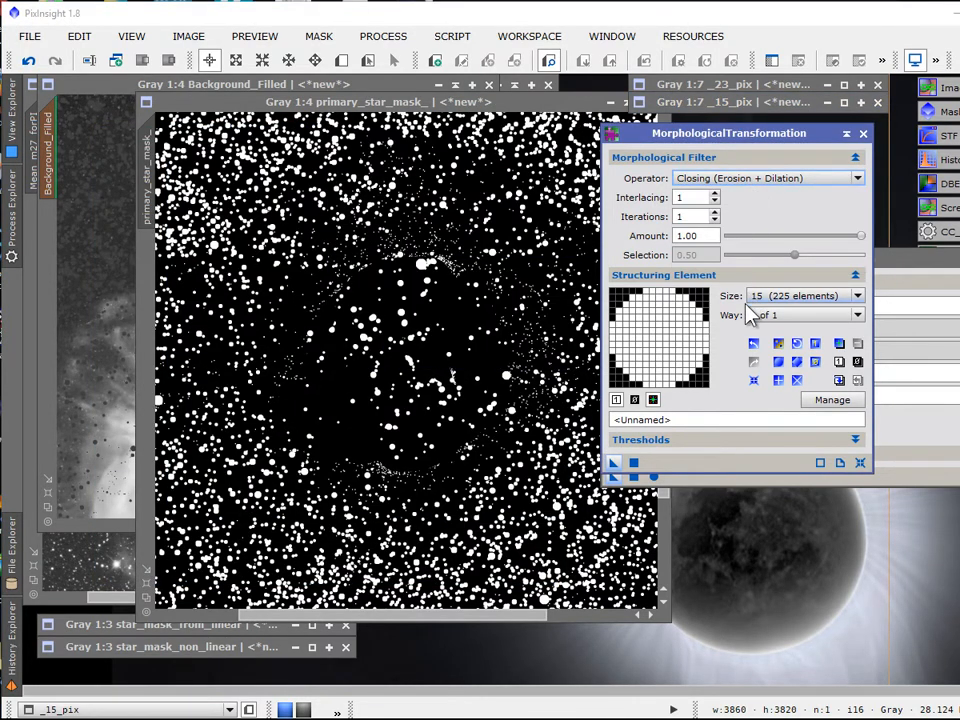
pyautogui.click(782, 302)
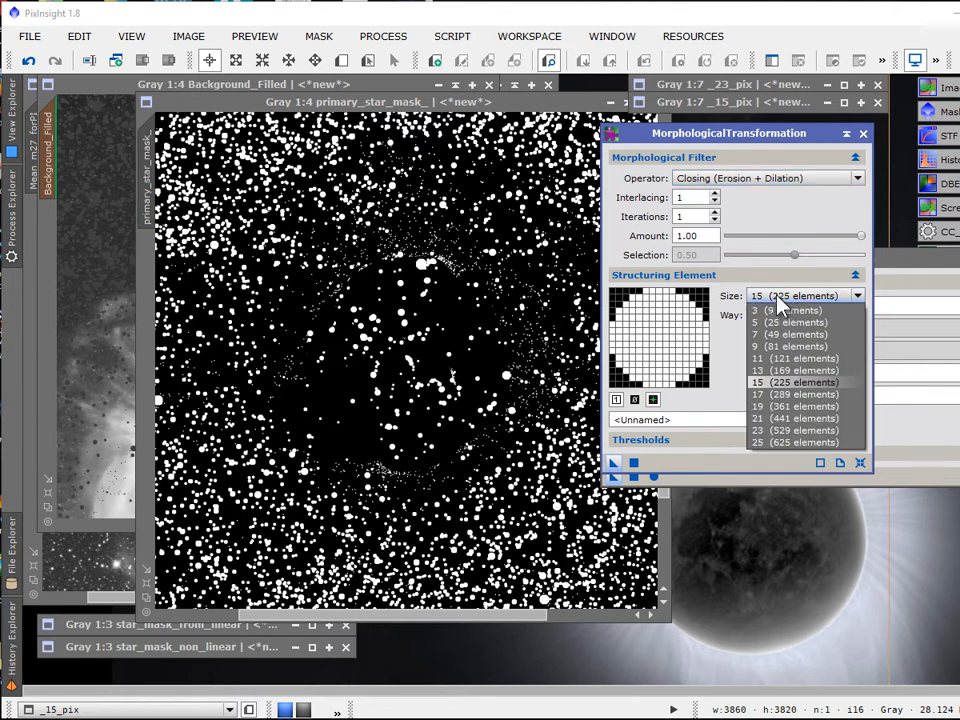
pyautogui.click(791, 348)
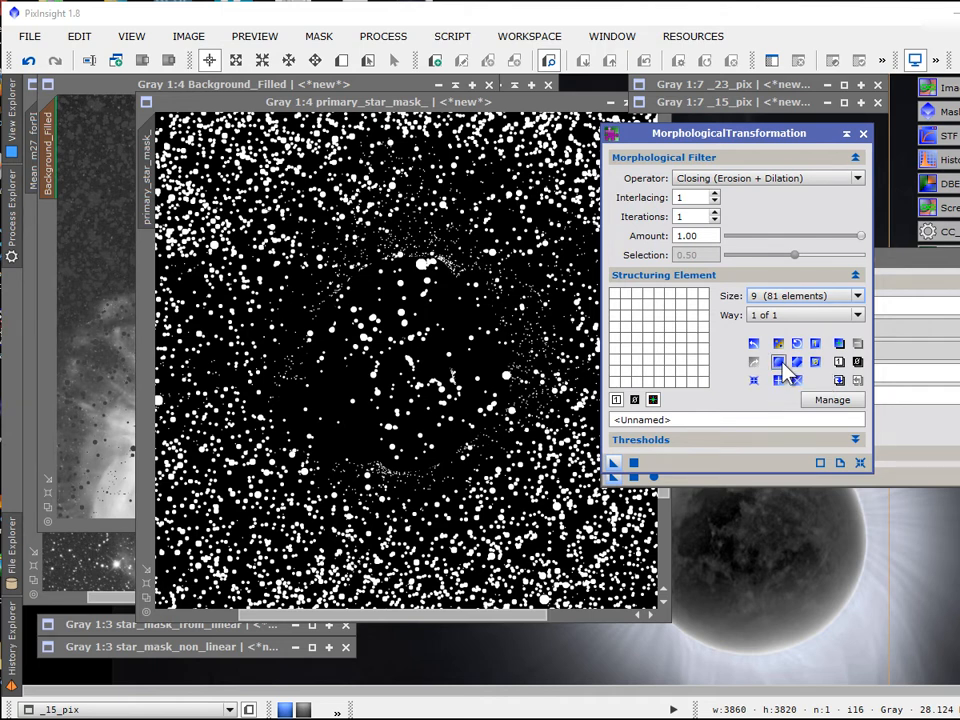
pyautogui.click(781, 362)
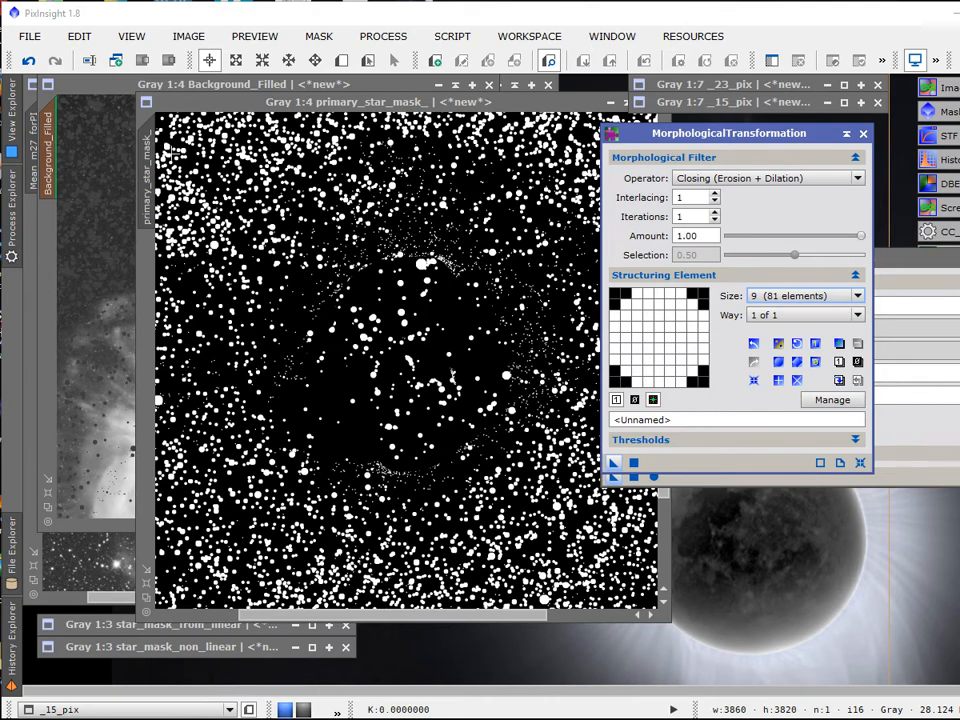
# Step: Duplicate primary_star_mask_ and apply the size 9 closing to the copy
pyautogui.moveTo(147, 155); pyautogui.dragTo(750, 553)
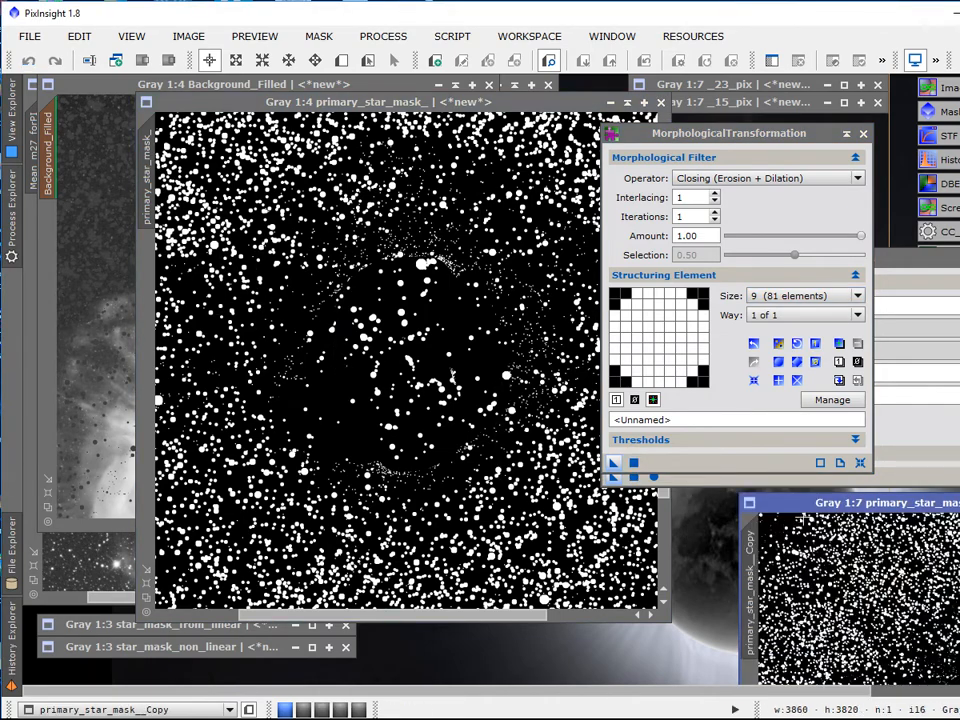
pyautogui.moveTo(768, 506); pyautogui.dragTo(196, 122)
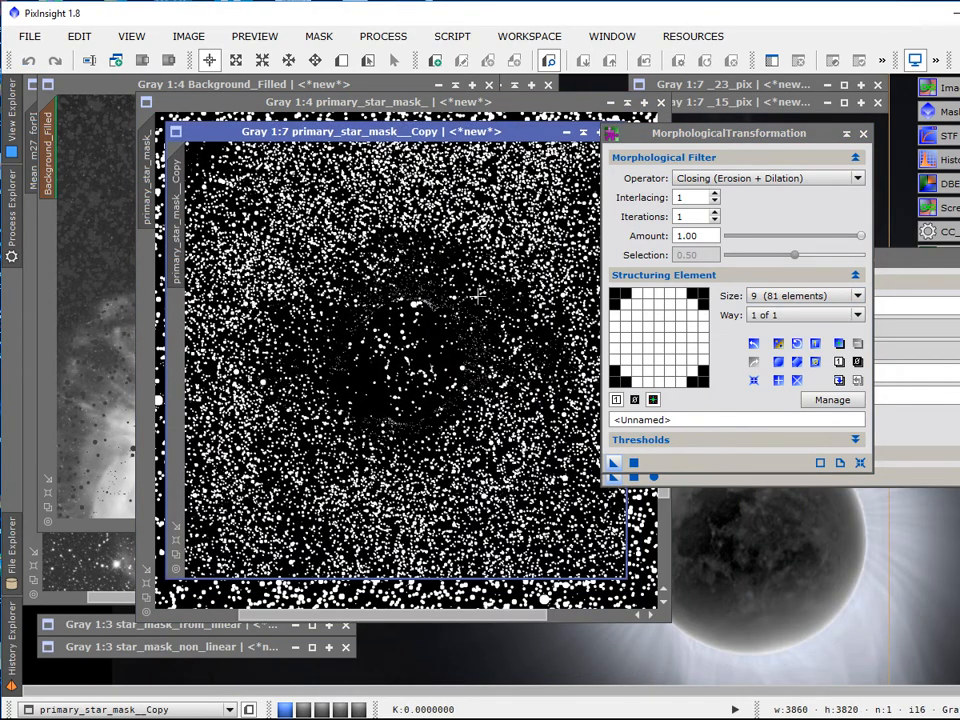
pyautogui.moveTo(613, 464); pyautogui.dragTo(469, 432)
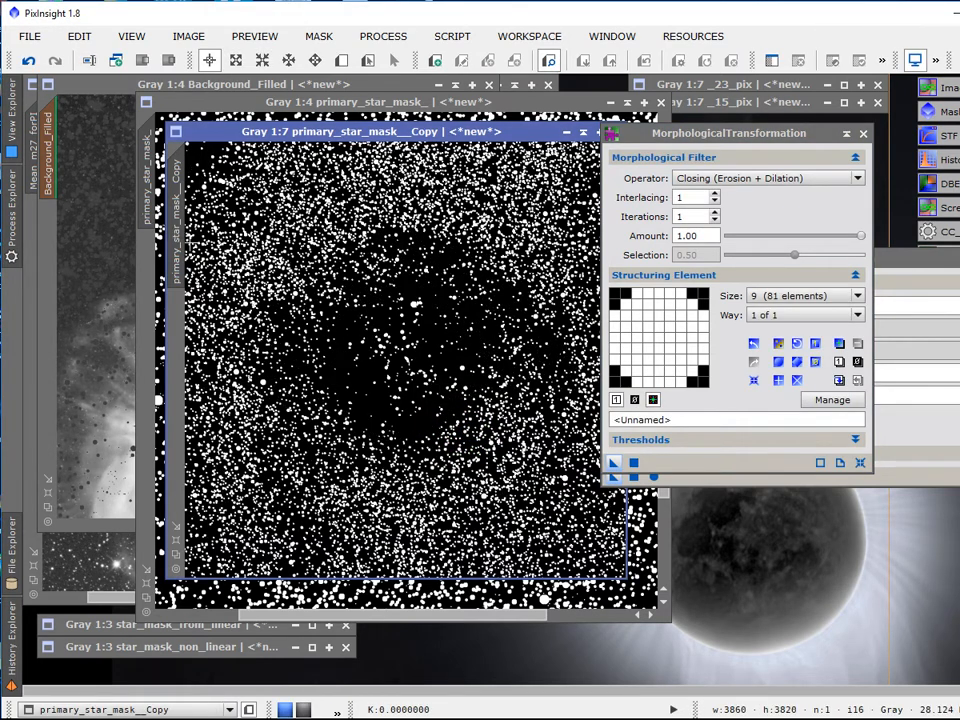
# Step: Rename the size 9 closed copy of the star mask as _9_pix
pyautogui.rightClick(181, 238)
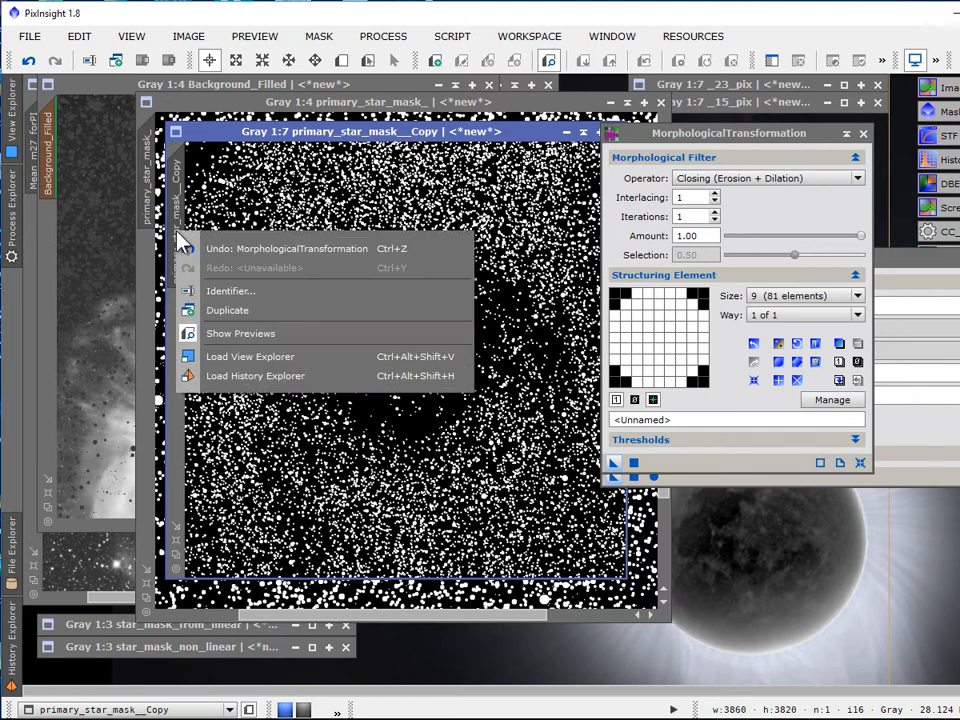
pyautogui.click(238, 291)
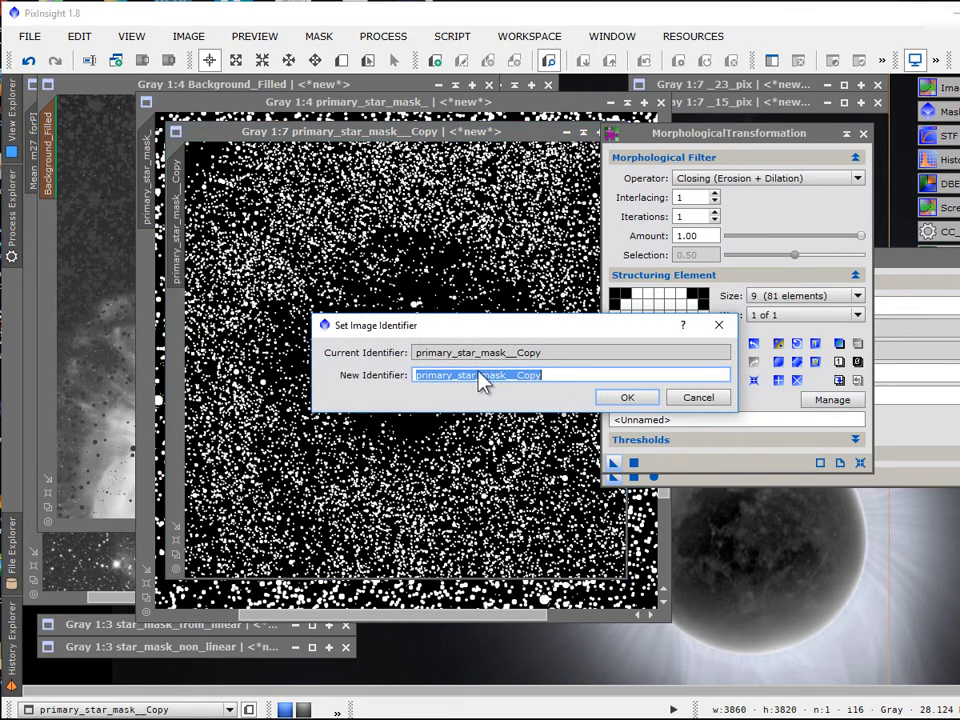
pyautogui.write('_9_p')
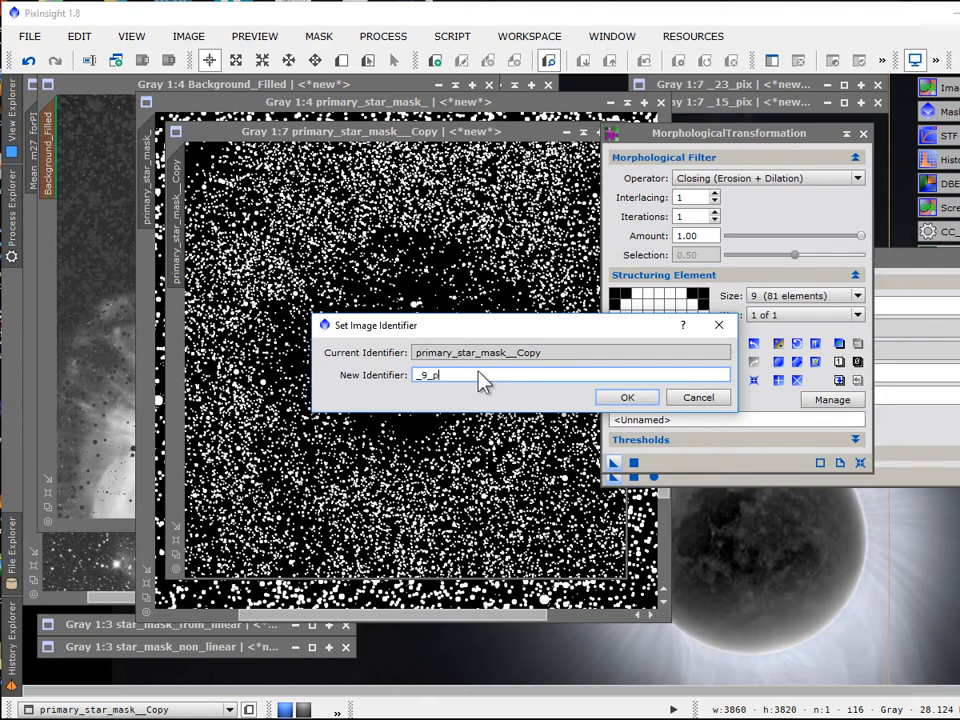
pyautogui.write('ix')
pyautogui.click(622, 398)
# Step: Extend the PixelMath RGB/K expression to _9_pix-_15_pix-_23_pix and apply it to _9_pix
pyautogui.click(908, 262)
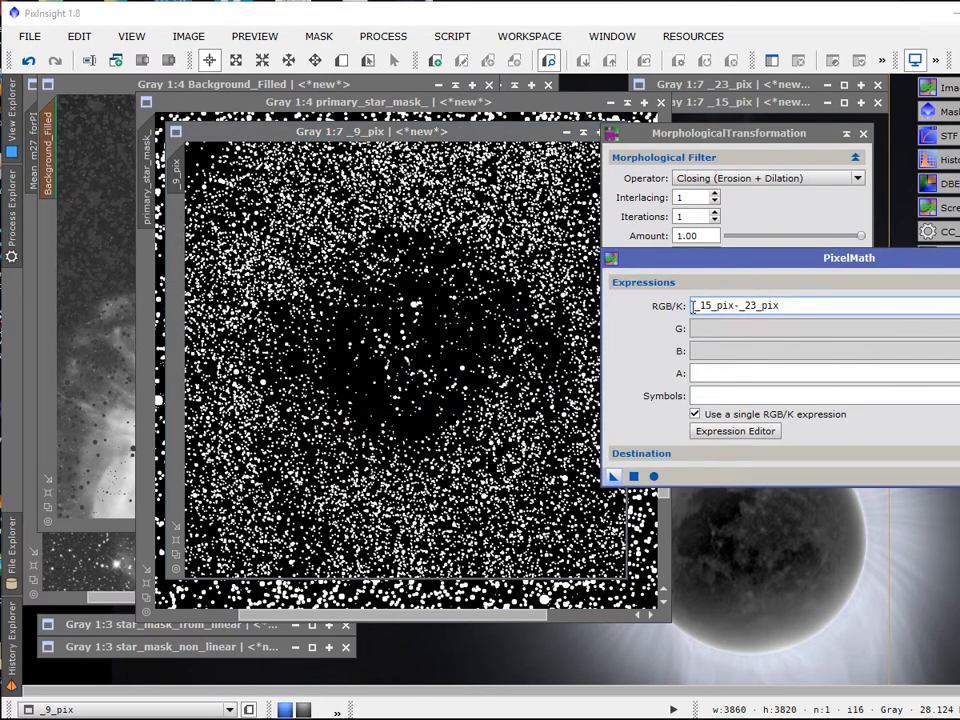
pyautogui.write('_9_pix-')
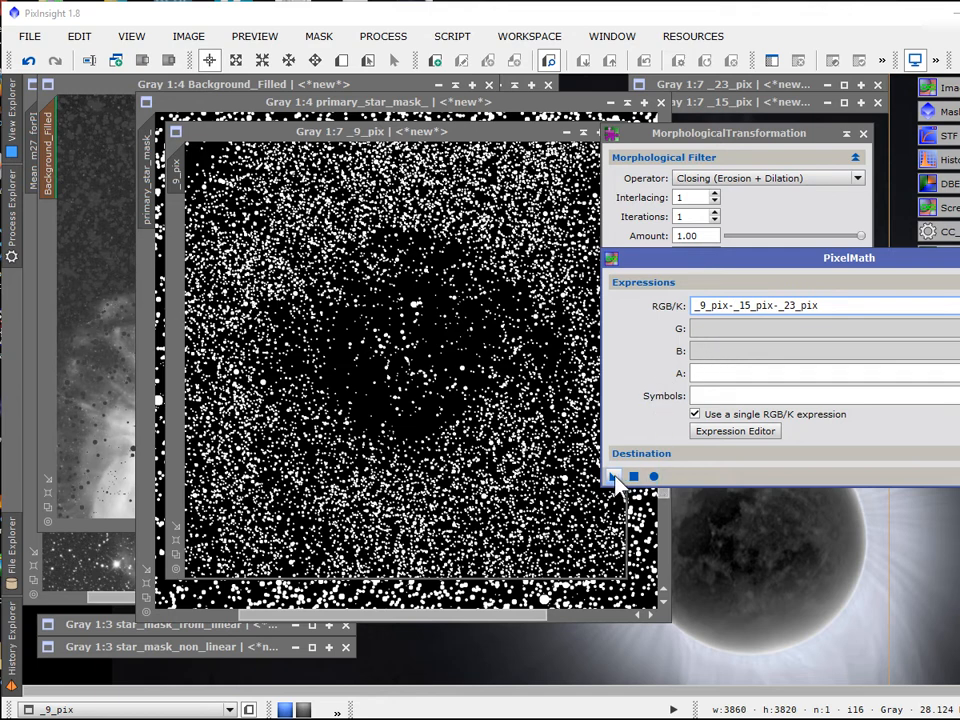
pyautogui.moveTo(614, 476); pyautogui.dragTo(542, 448)
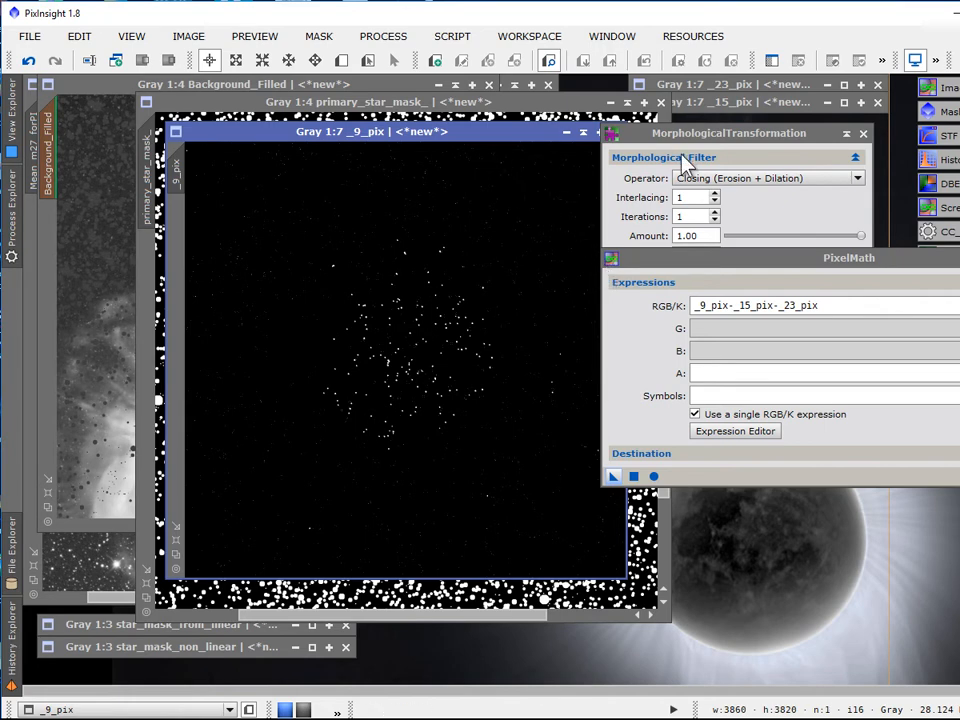
# Step: Move MorphologicalTransformation out of the way and collapse _9_pix beneath the collapsed _15_pix
pyautogui.moveTo(676, 150); pyautogui.dragTo(733, 243)
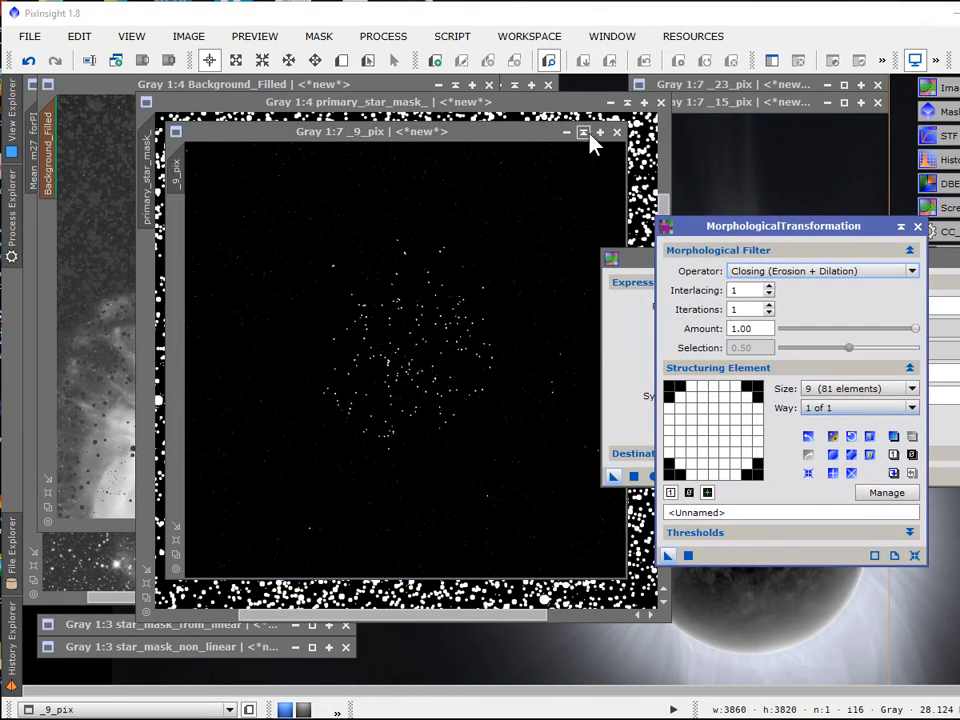
pyautogui.click(583, 132)
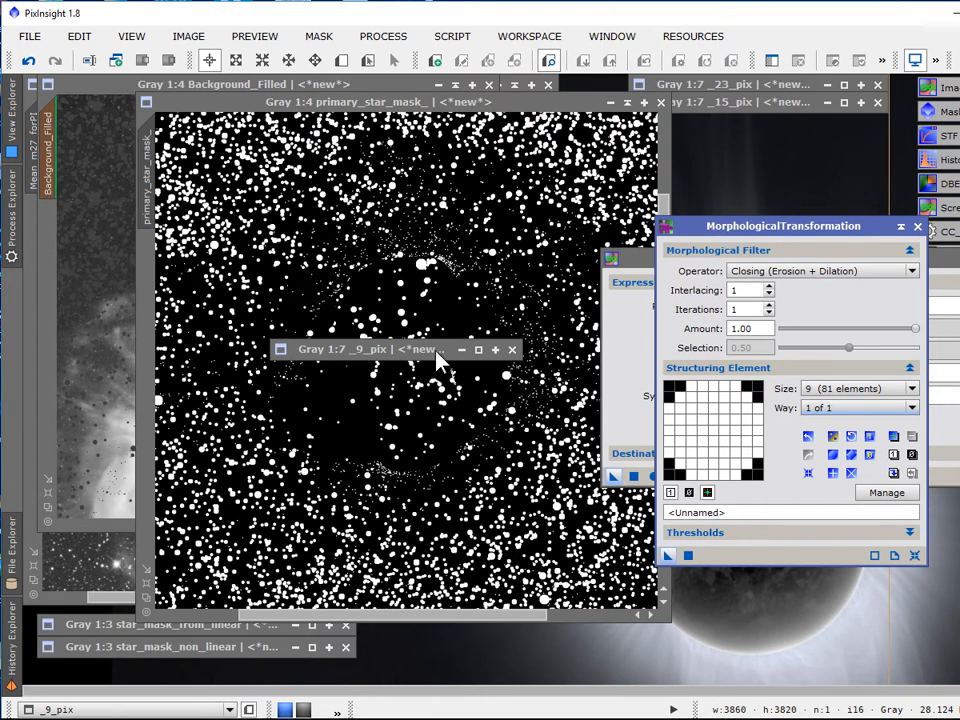
pyautogui.moveTo(437, 351)
pyautogui.mouseDown()
pyautogui.moveTo(714, 221)
pyautogui.moveTo(811, 137)
pyautogui.mouseUp()
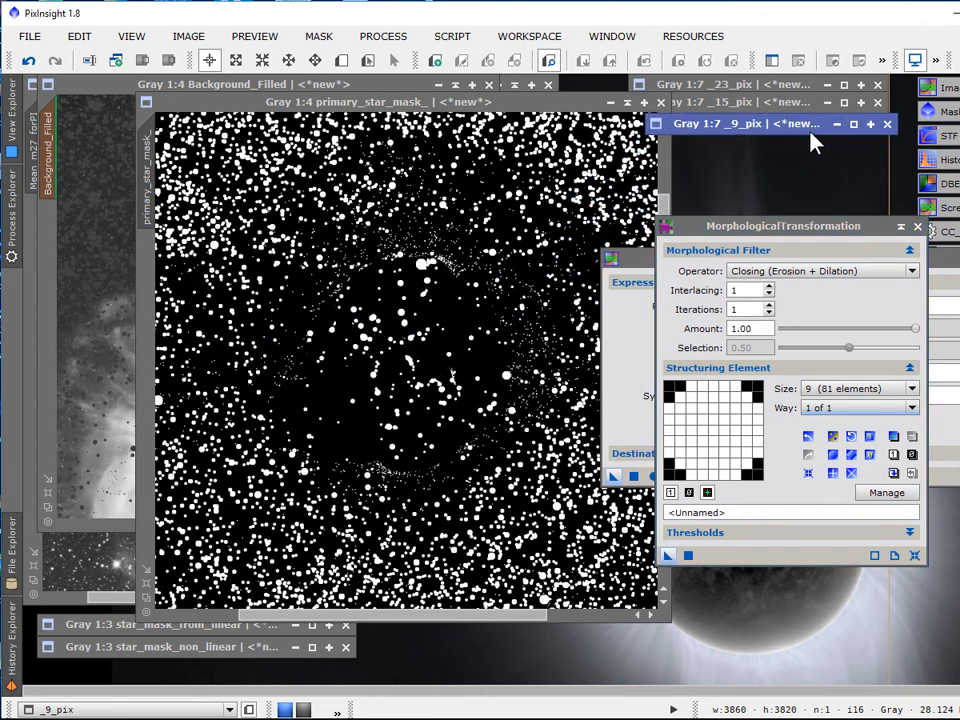
# Step: Expand _9_pix to examine its isolated stars and leftover ring fragments at several magnifications, and collapse it again
pyautogui.doubleClick(806, 136)
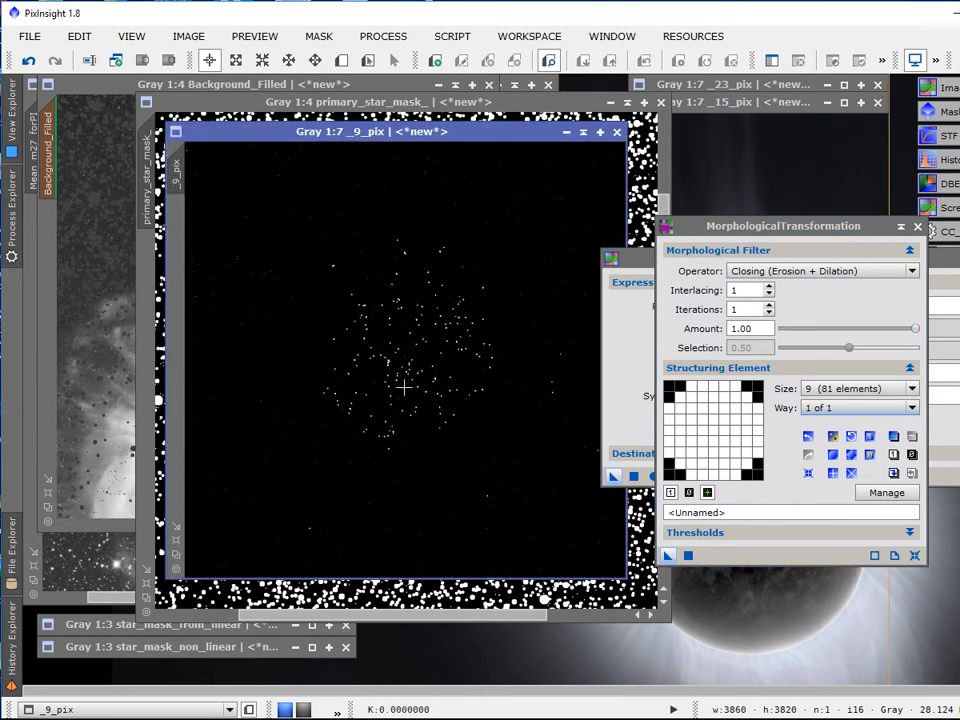
pyautogui.scroll(5, 397, 388)
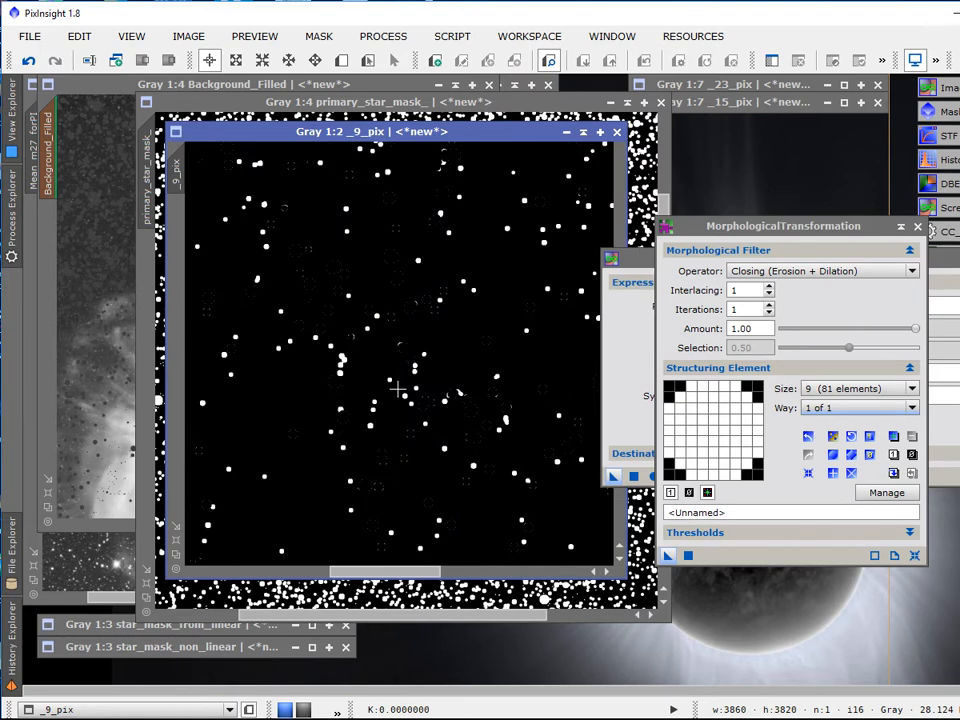
pyautogui.scroll(2, 397, 388)
pyautogui.scroll(-1, 397, 388)
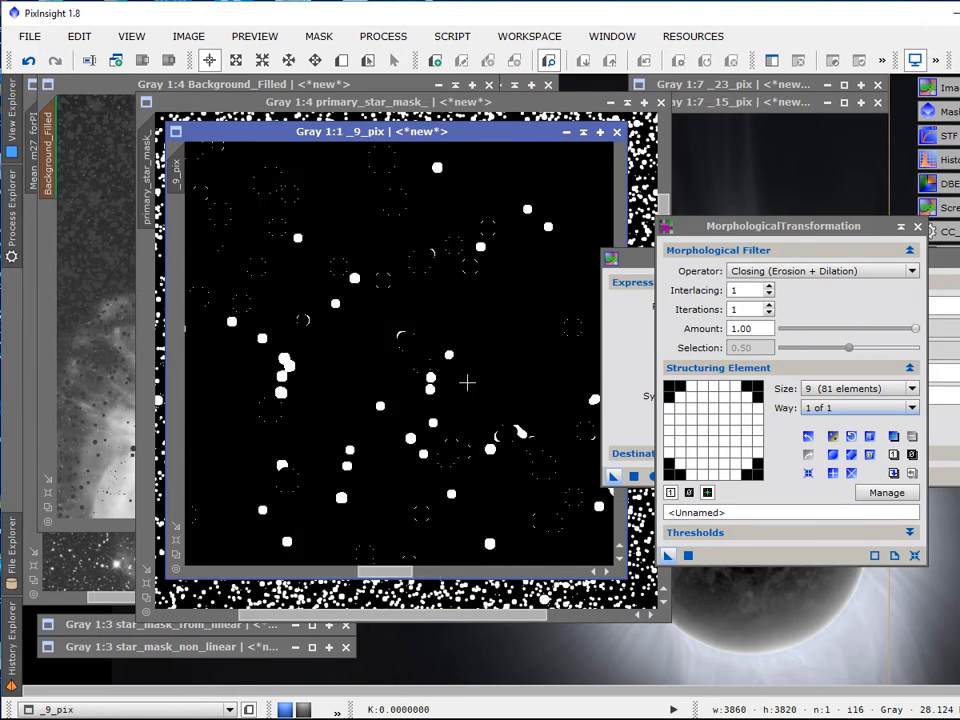
pyautogui.scroll(1, 418, 387)
pyautogui.scroll(-4, 418, 387)
pyautogui.scroll(5, 418, 387)
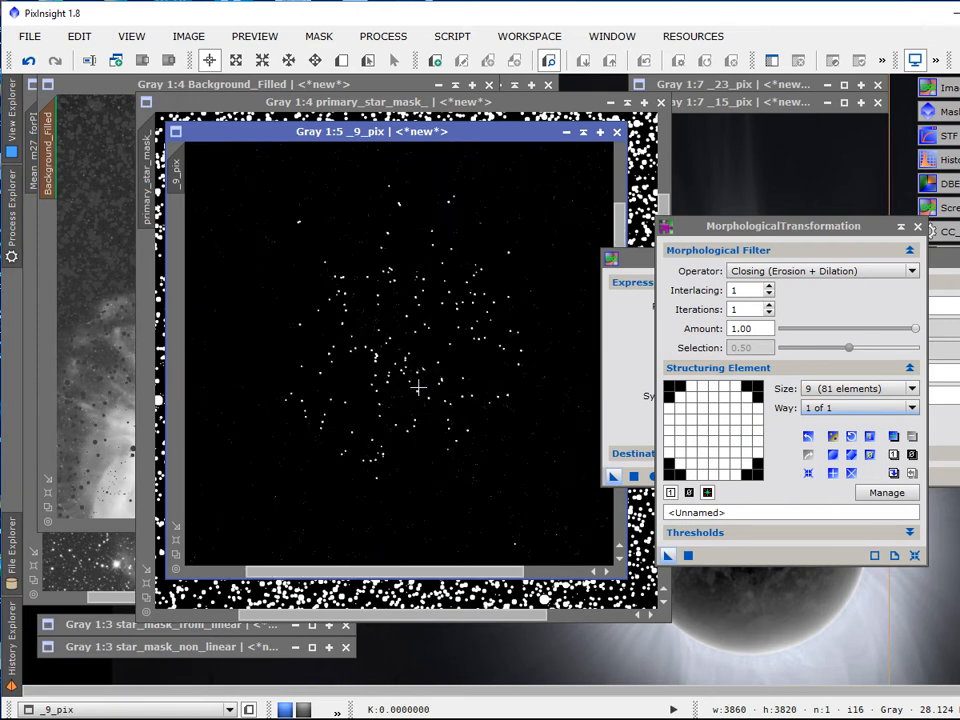
pyautogui.scroll(1, 418, 387)
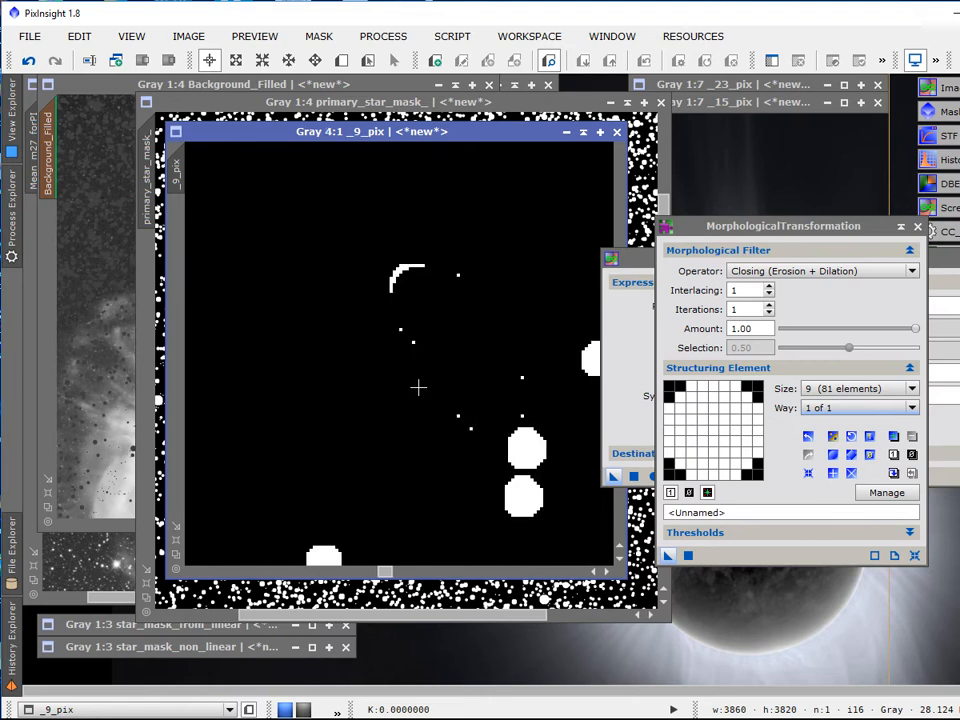
pyautogui.scroll(-1, 418, 387)
pyautogui.scroll(-1, 418, 387)
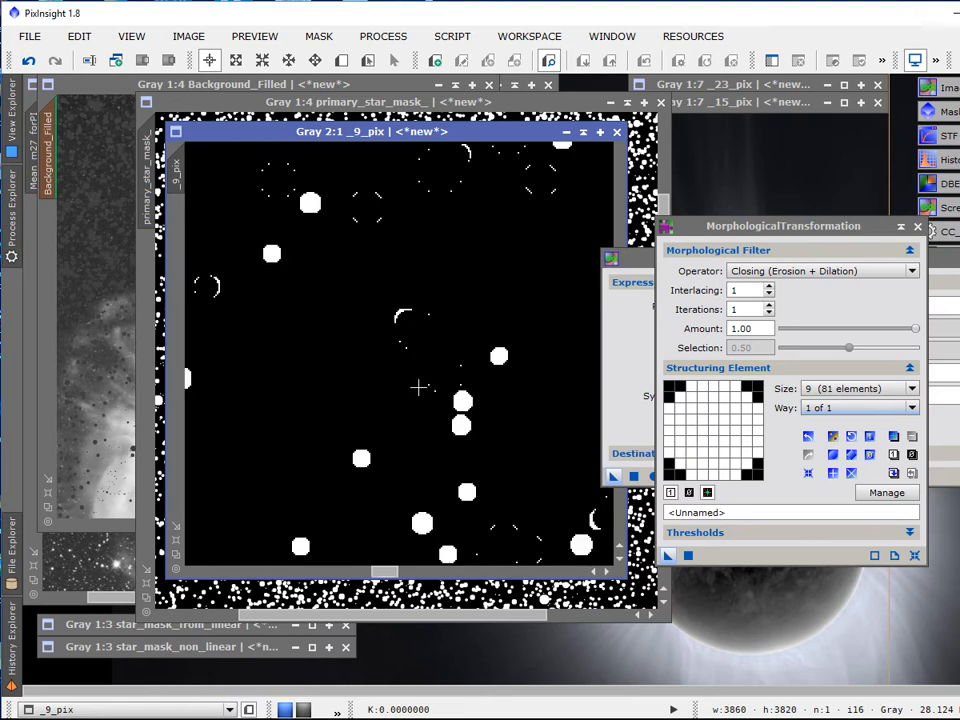
pyautogui.scroll(-1, 418, 387)
pyautogui.scroll(-2, 418, 387)
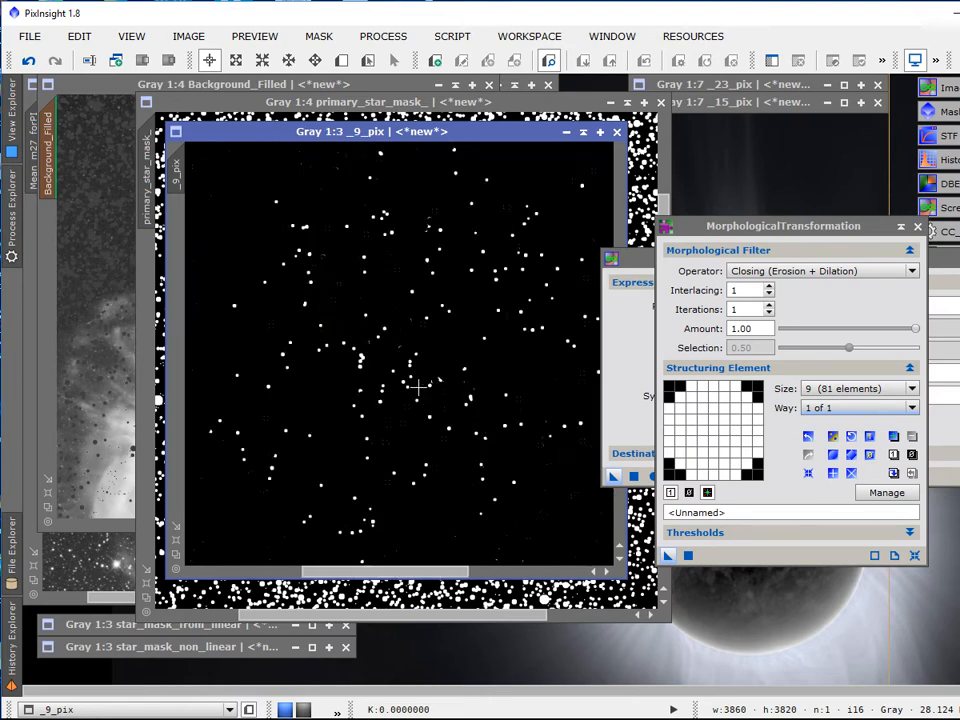
pyautogui.scroll(-1, 418, 387)
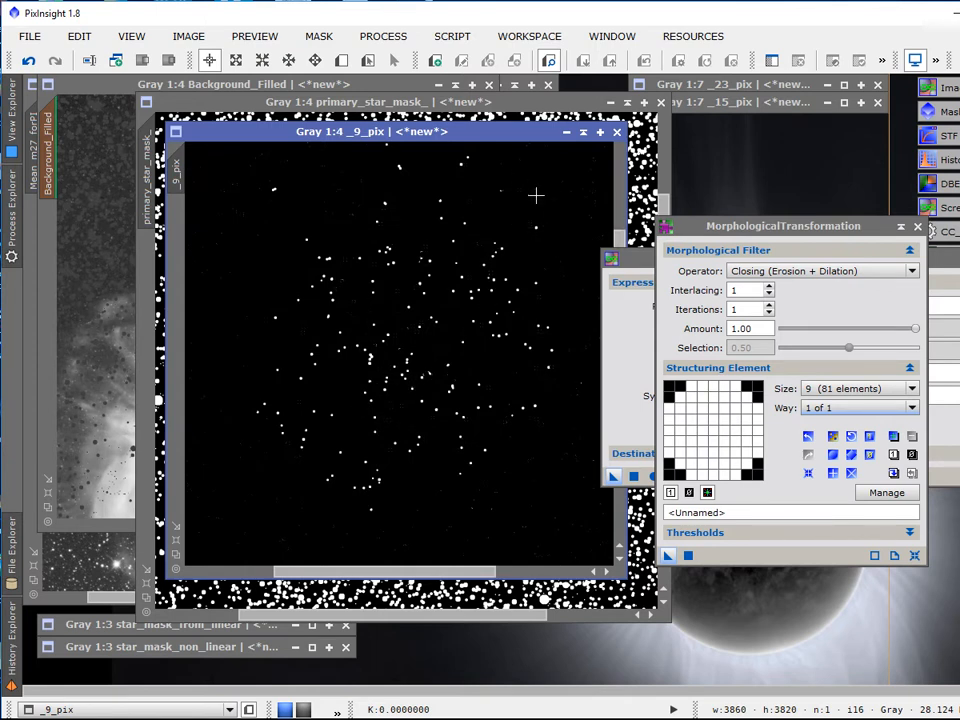
pyautogui.click(584, 133)
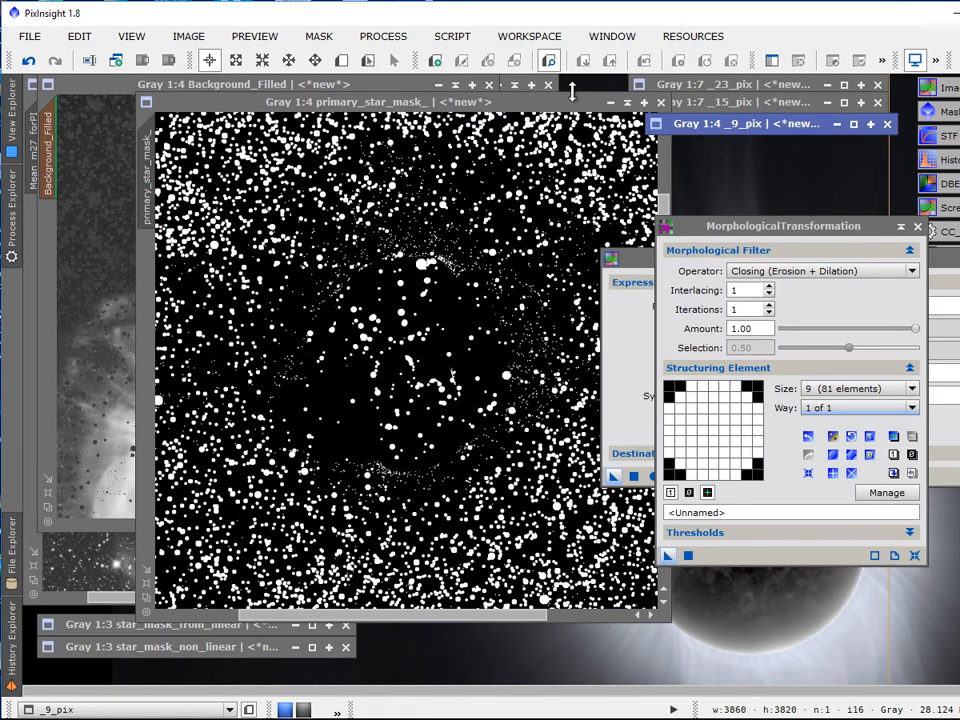
# Step: Set MorphologicalTransformation to Closing with a size 3 (9 elements) plus-shaped structuring element, keeping primary_star_mask_ clear of the dialog
pyautogui.moveTo(565, 105); pyautogui.dragTo(490, 103)
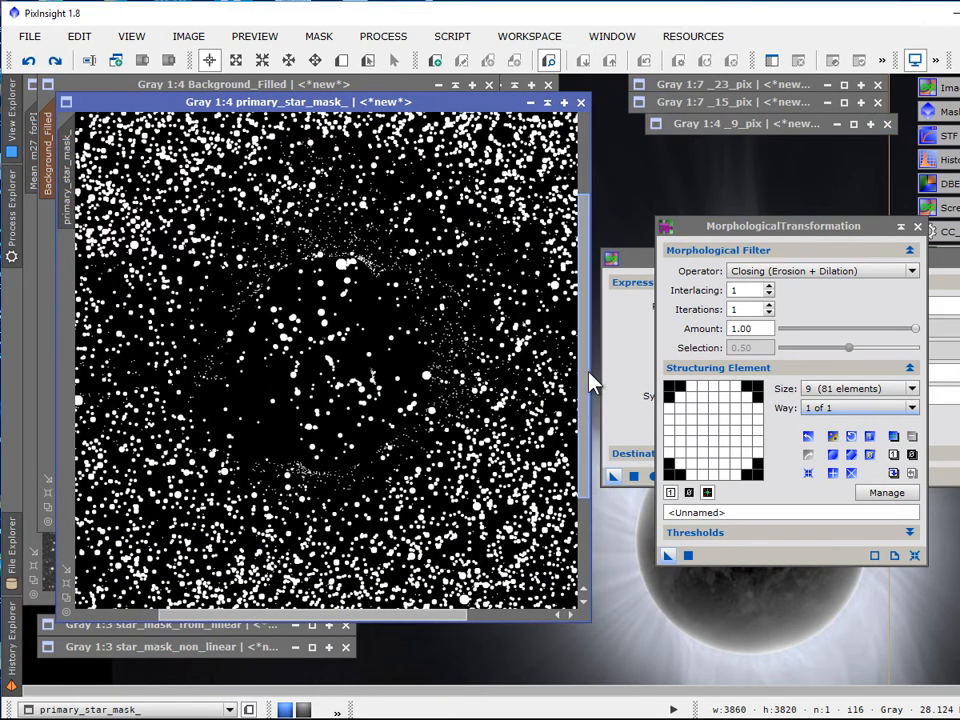
pyautogui.click(786, 273)
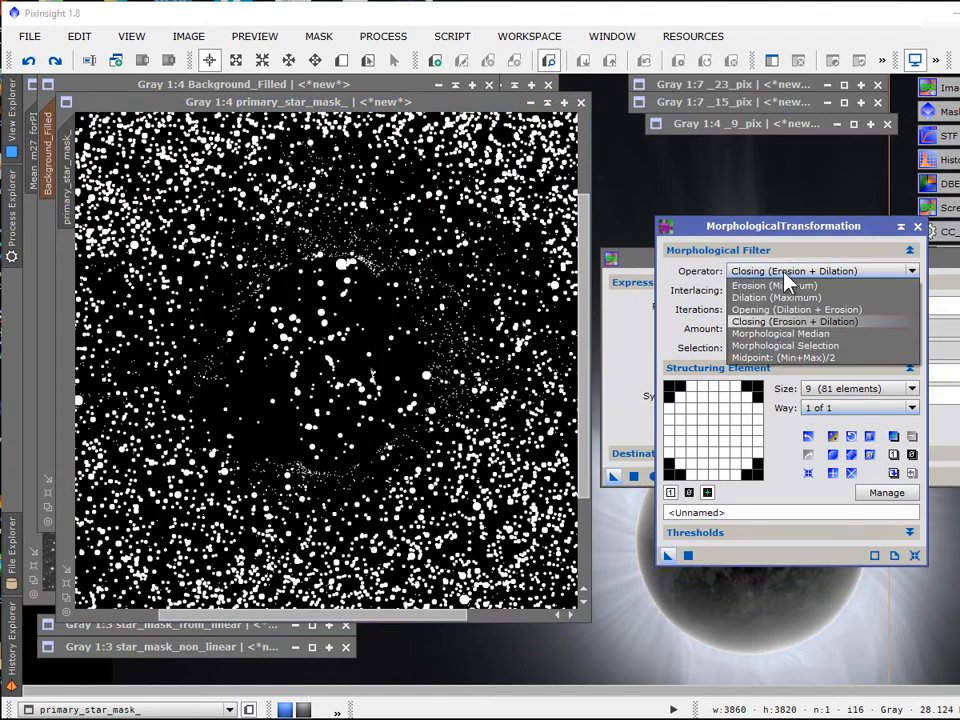
pyautogui.click(790, 318)
pyautogui.click(838, 390)
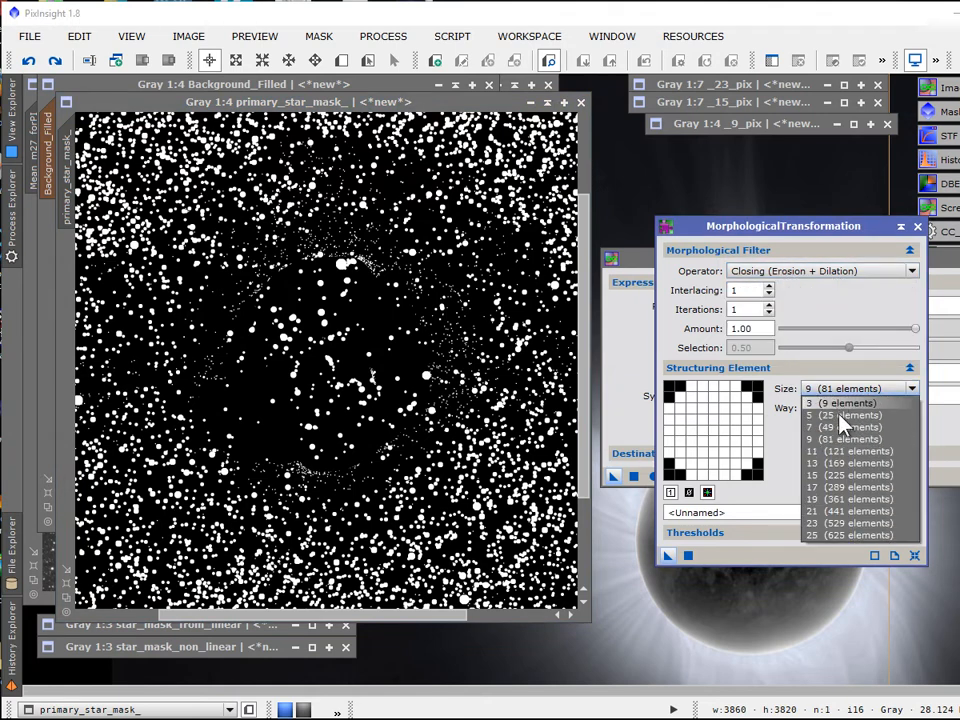
pyautogui.click(840, 415)
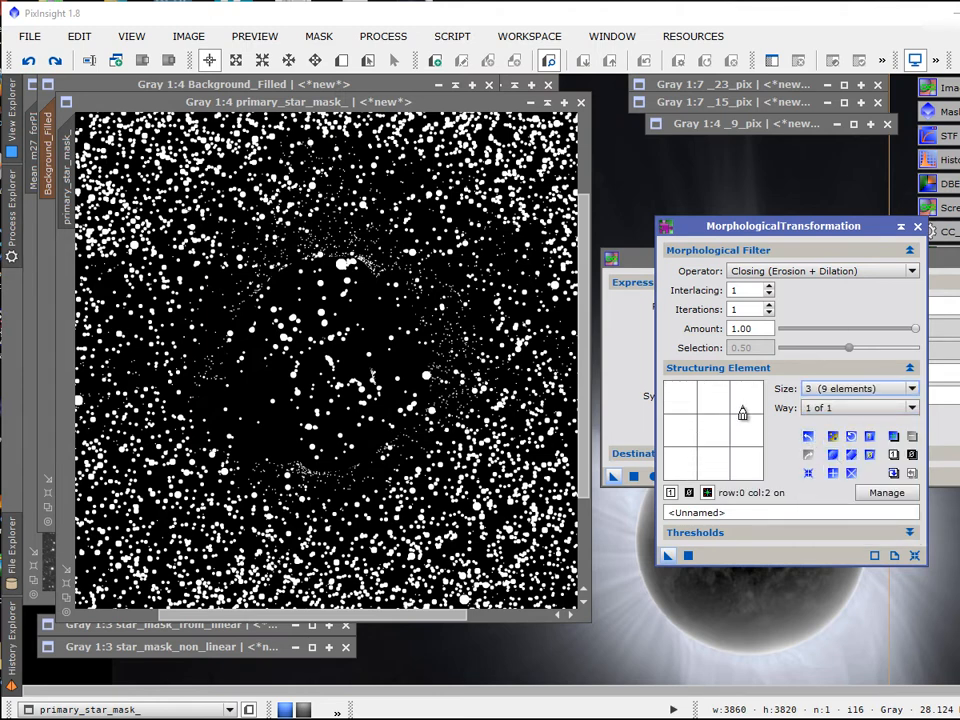
pyautogui.click(840, 390)
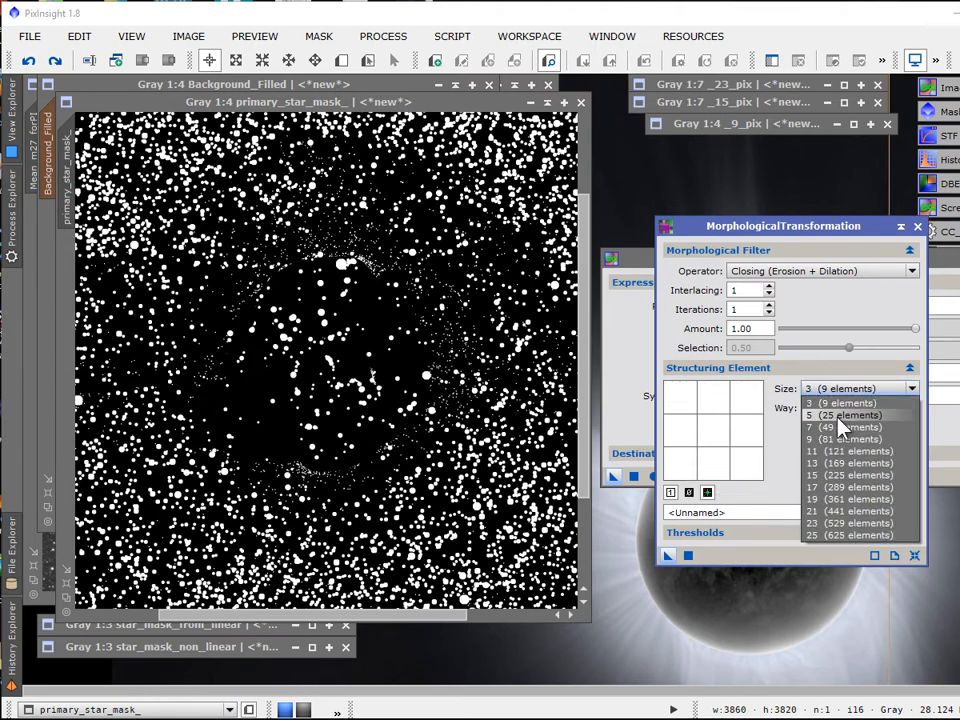
pyautogui.click(839, 417)
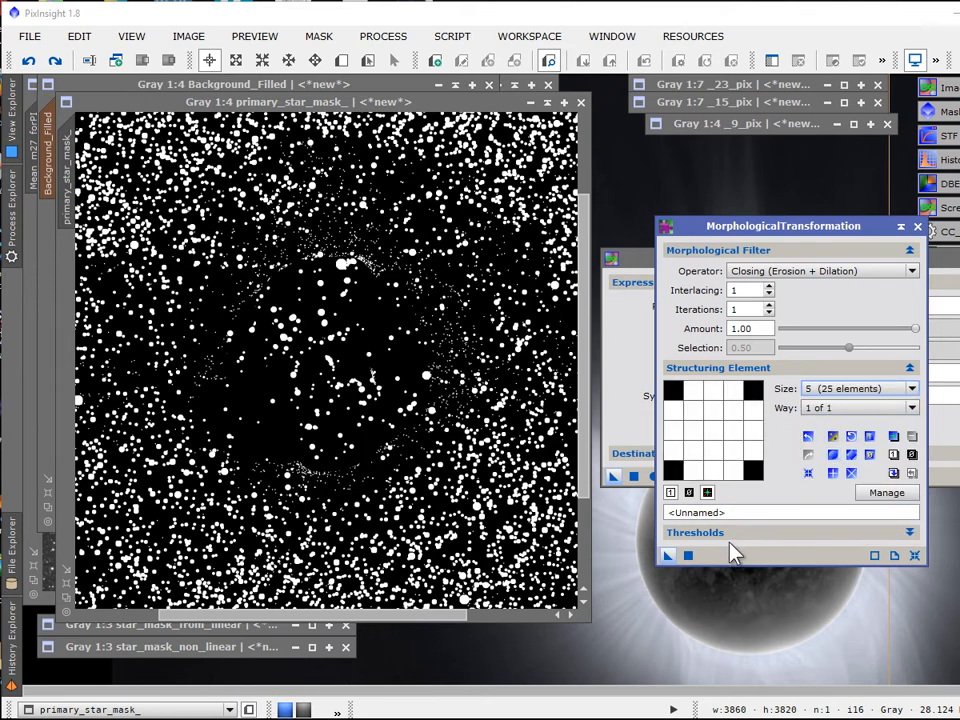
pyautogui.click(823, 396)
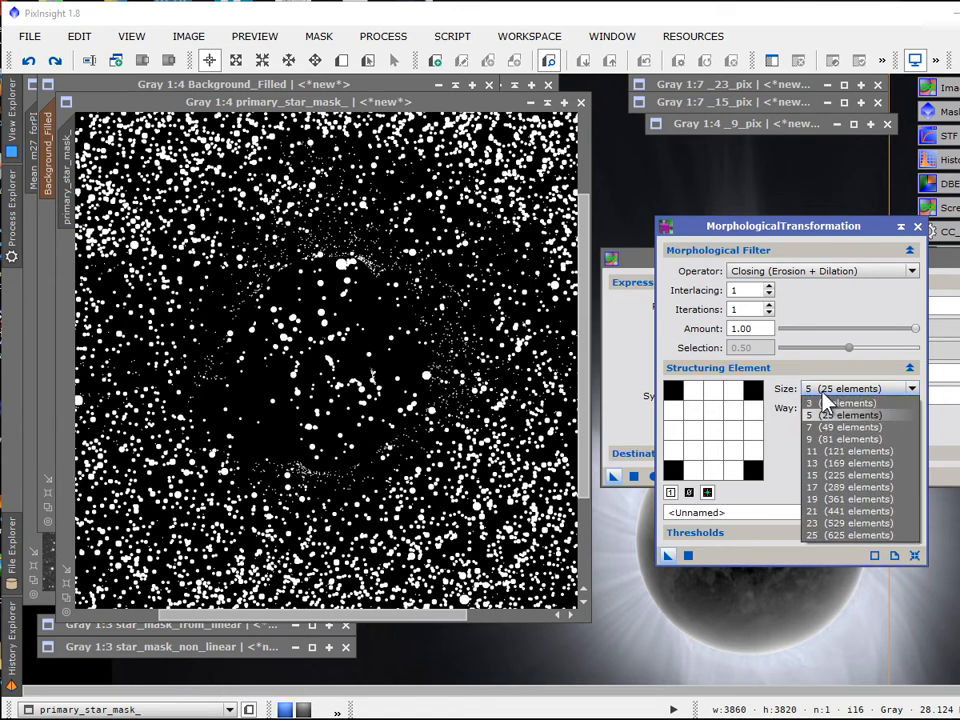
pyautogui.click(827, 402)
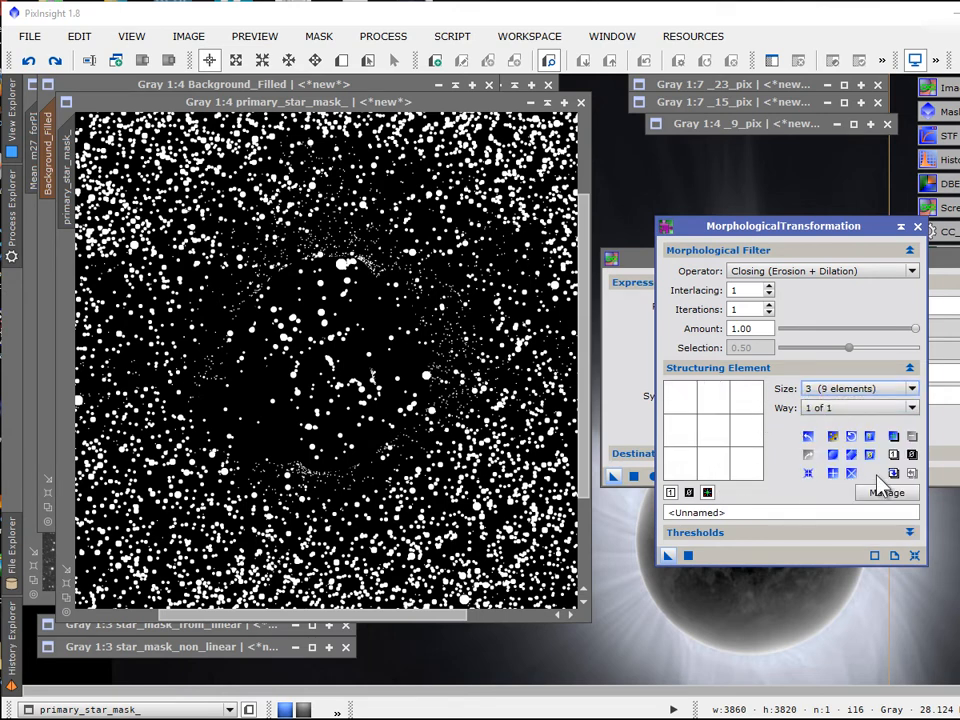
pyautogui.click(836, 474)
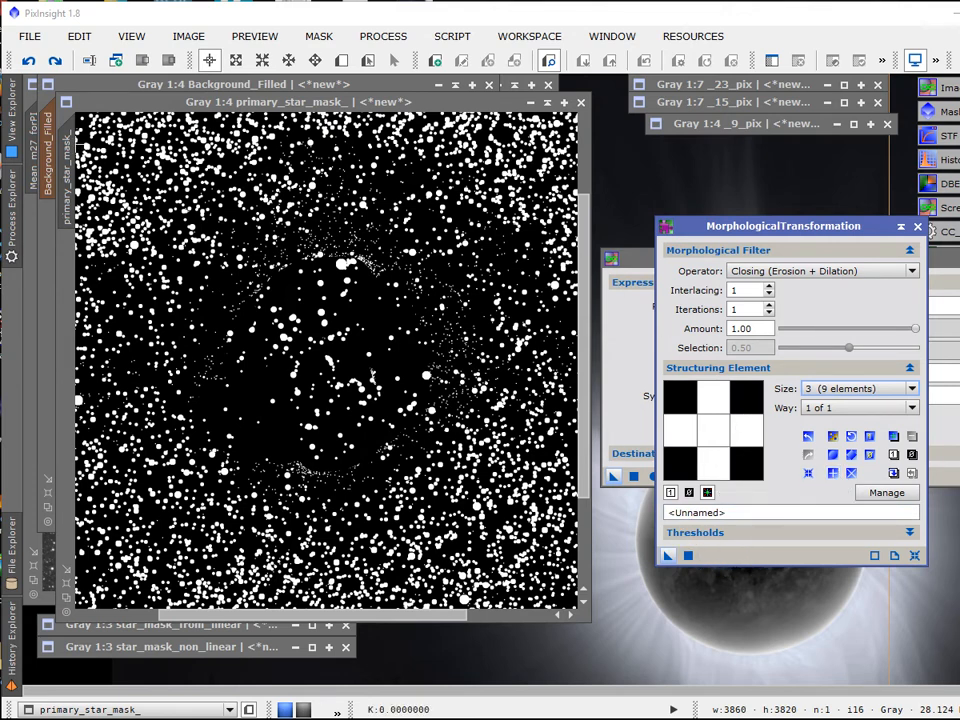
# Step: Duplicate primary_star_mask_ and apply the size 3 closing to the copy
pyautogui.moveTo(67, 150); pyautogui.dragTo(190, 128)
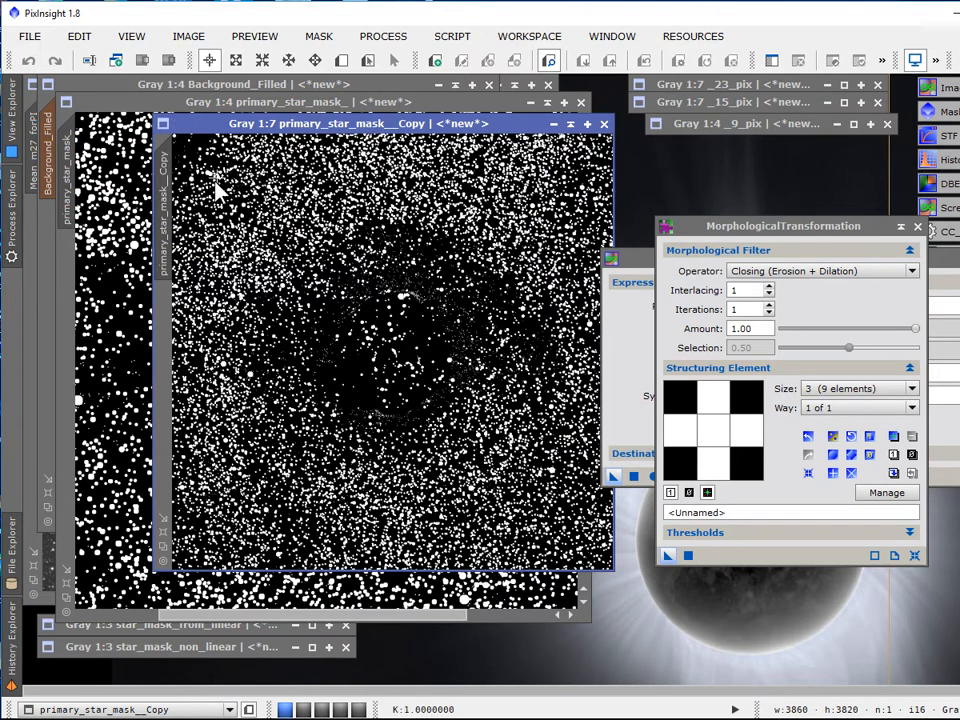
pyautogui.moveTo(667, 555); pyautogui.dragTo(515, 483)
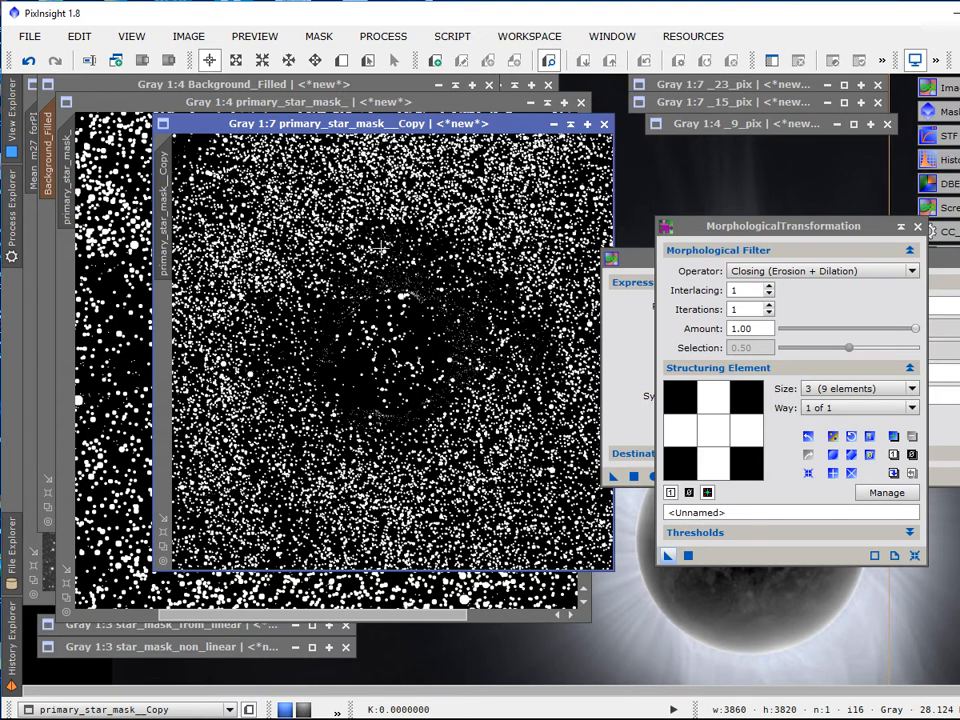
# Step: Bring PixelMath forward and rename the size 3 closed copy of the star mask as _3_pix_
pyautogui.click(953, 263)
pyautogui.moveTo(953, 263); pyautogui.dragTo(935, 278)
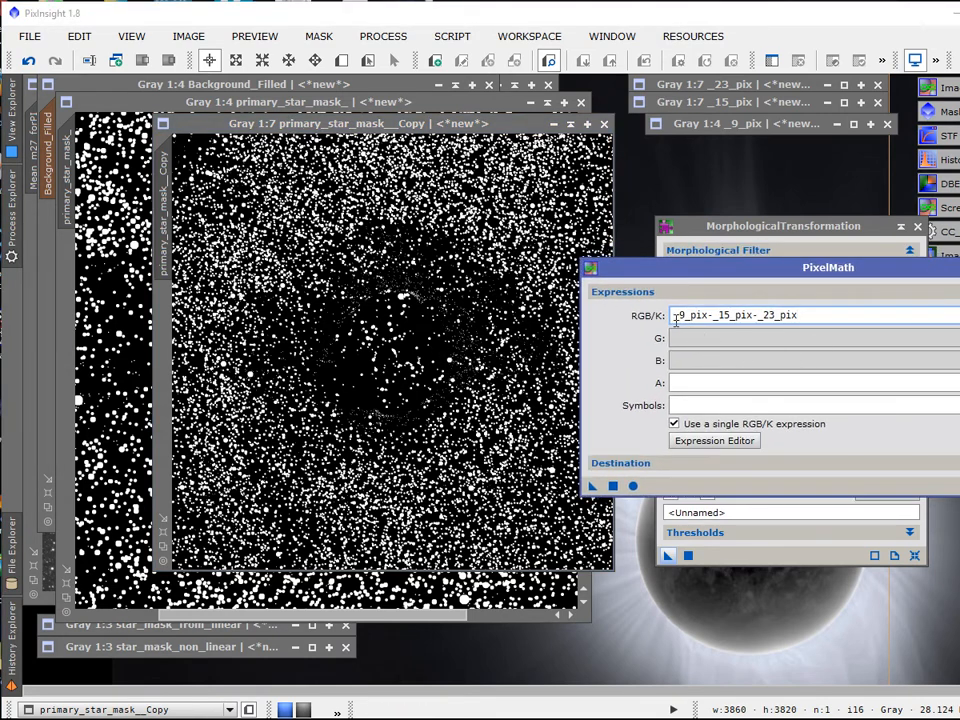
pyautogui.rightClick(165, 229)
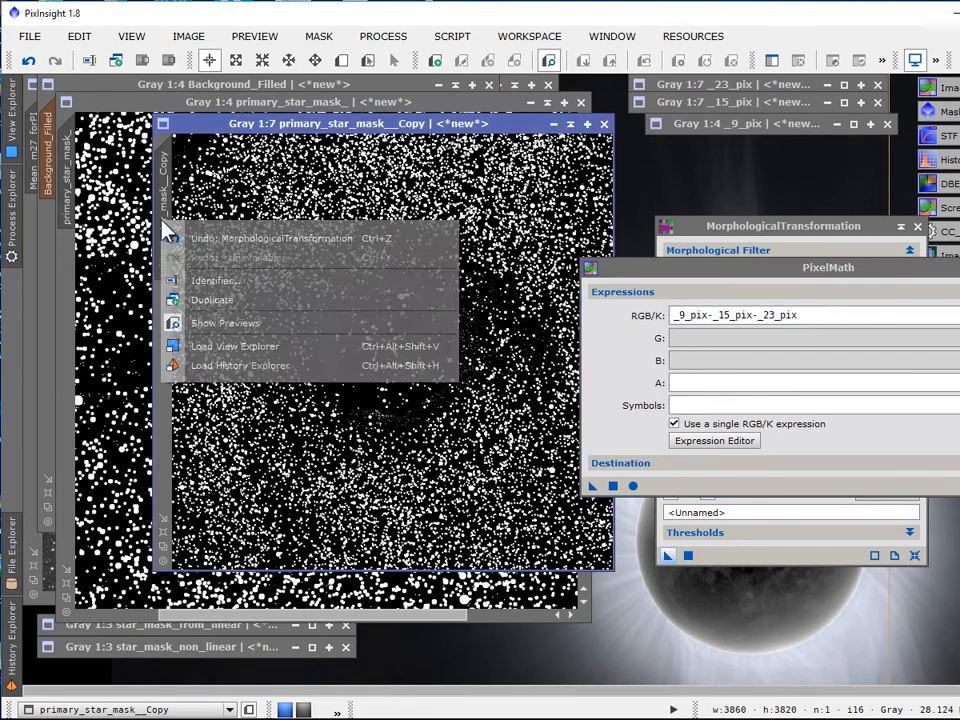
pyautogui.click(224, 282)
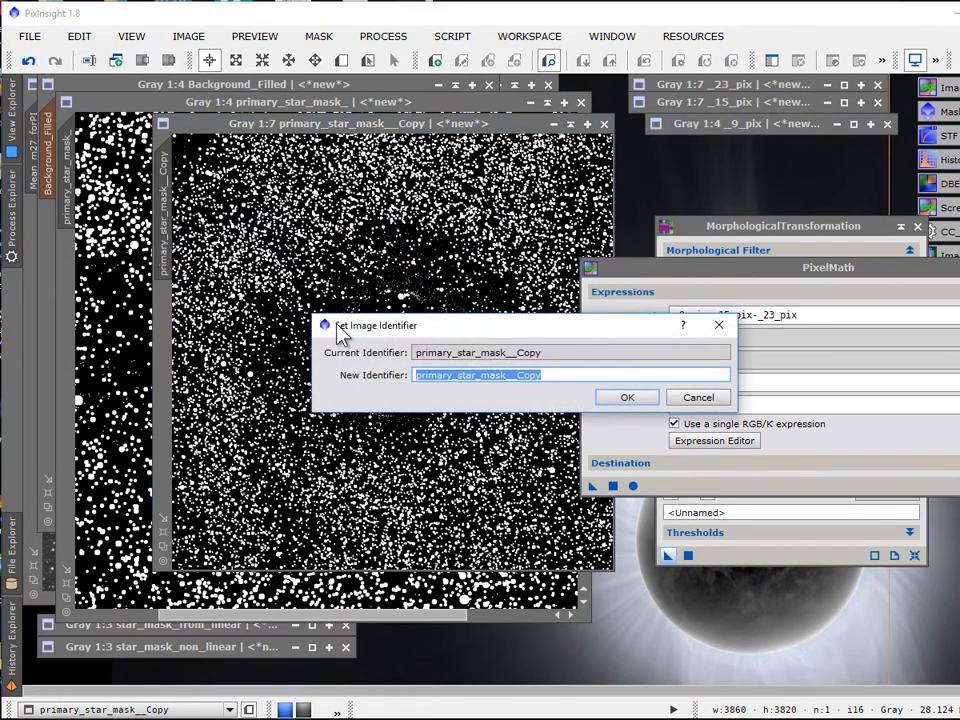
pyautogui.press('BackSpace')
pyautogui.write('_3')
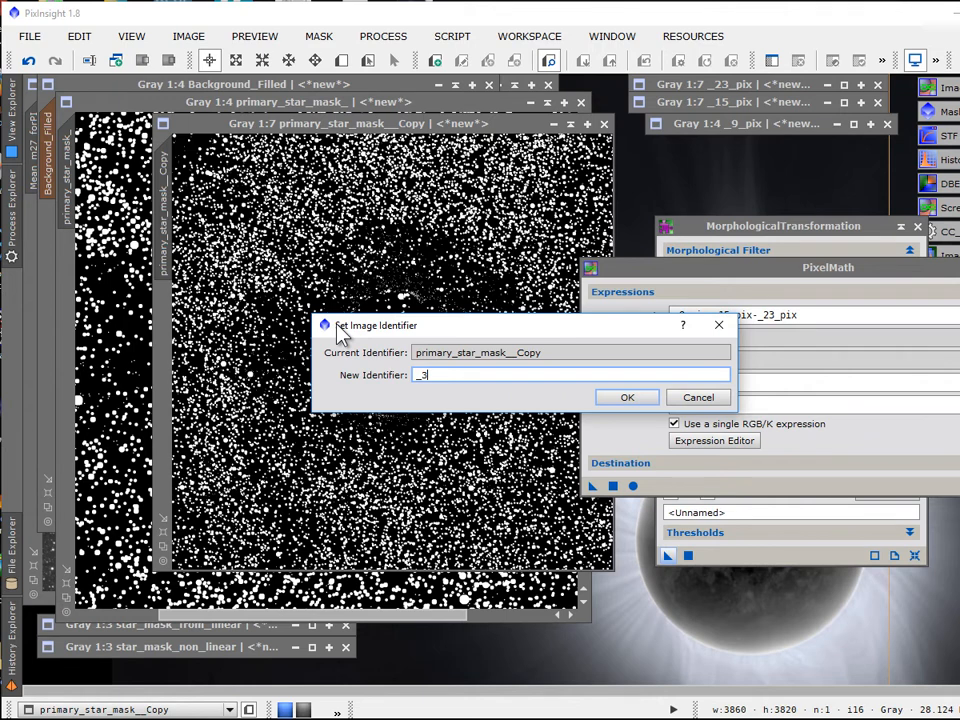
pyautogui.write('_pix_')
pyautogui.click(624, 398)
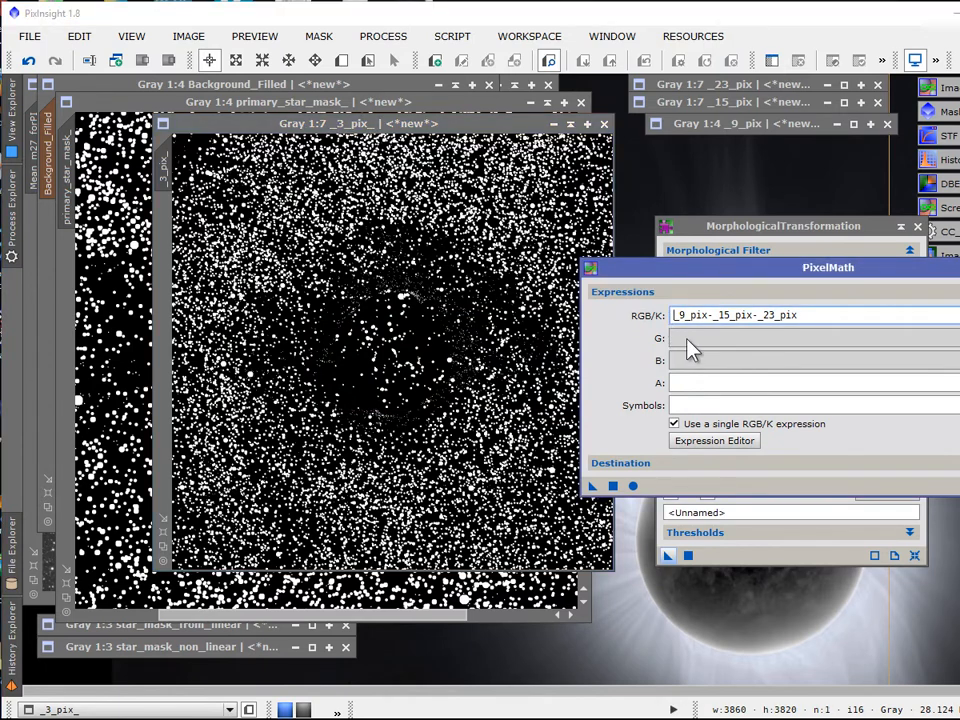
# Step: Extend the PixelMath RGB/K expression to _3_pix_-_9_pix-_15_pix-_23_pix and apply it to _3_pix_
pyautogui.write('_3_pi')
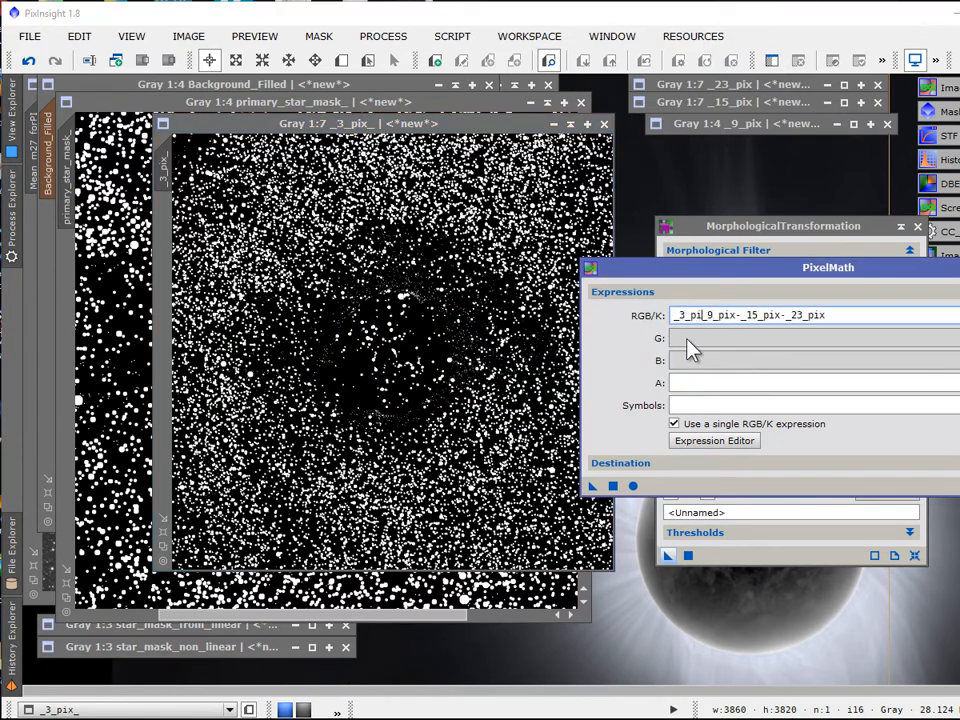
pyautogui.write('x_')
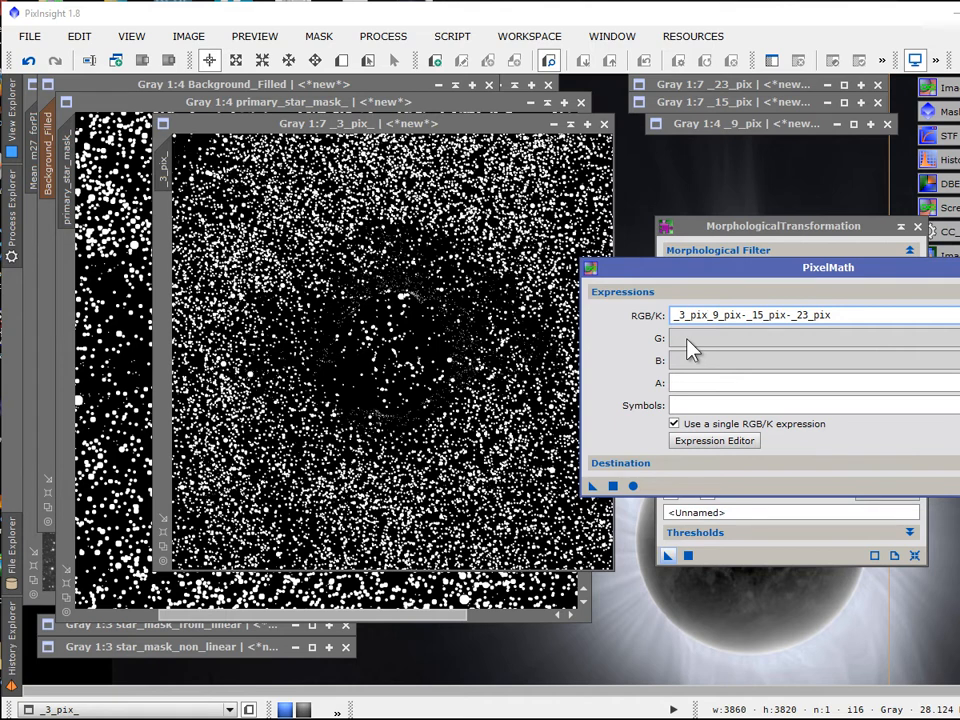
pyautogui.write('-_9_pix')
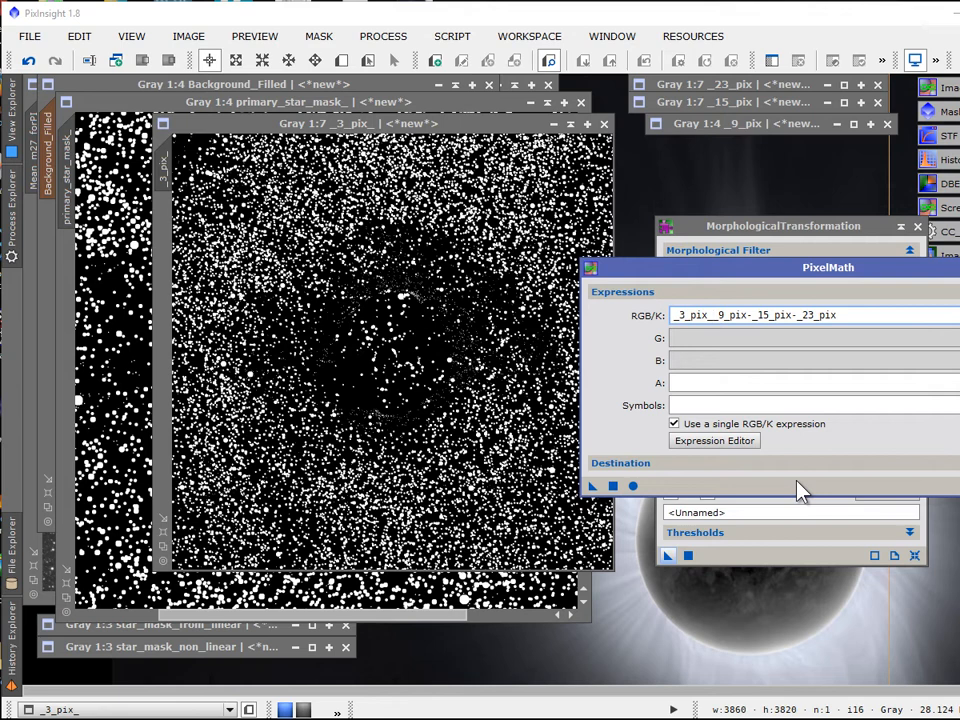
pyautogui.write('-')
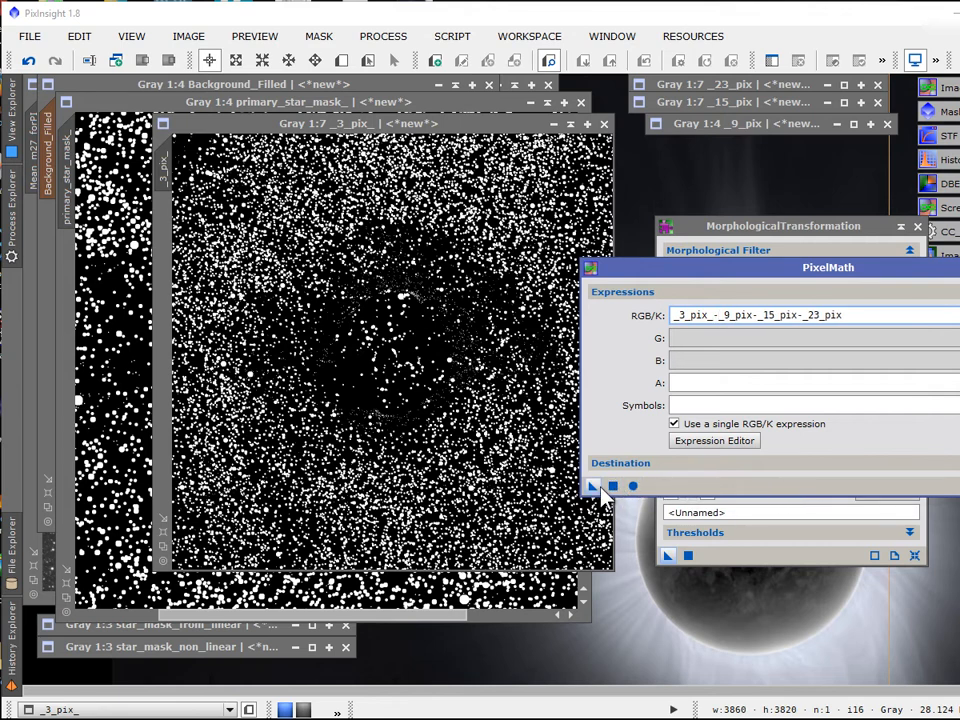
pyautogui.moveTo(592, 486); pyautogui.dragTo(527, 540)
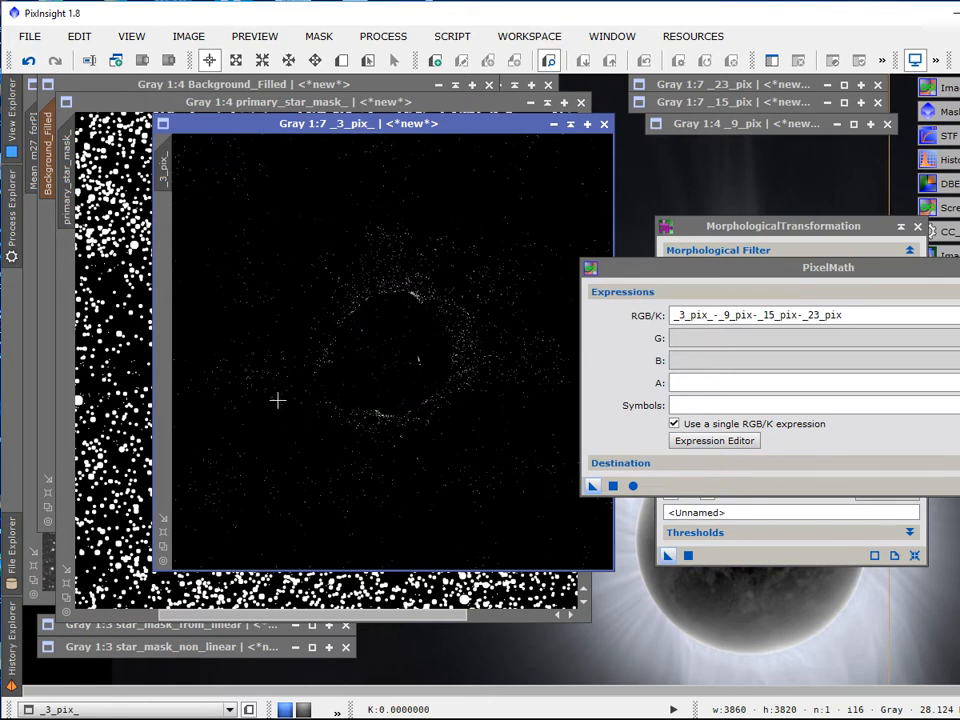
# Step: Examine the smallest stars in _3_pix_ up close, and collapse the image beneath the collapsed _9_pix
pyautogui.scroll(5, 277, 400)
pyautogui.scroll(2, 277, 400)
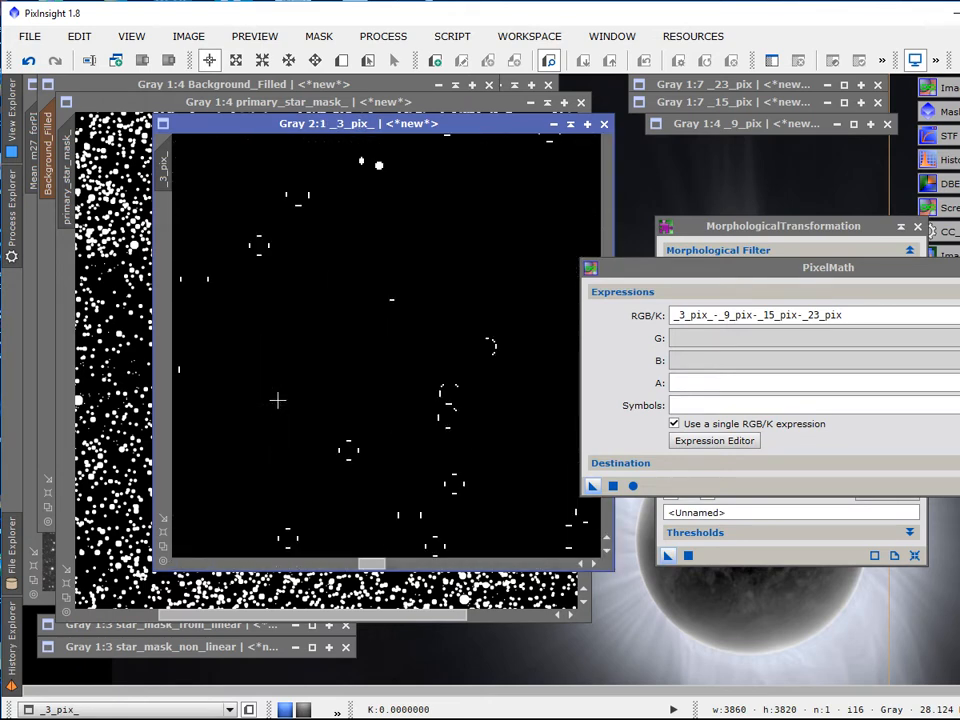
pyautogui.scroll(-6, 277, 400)
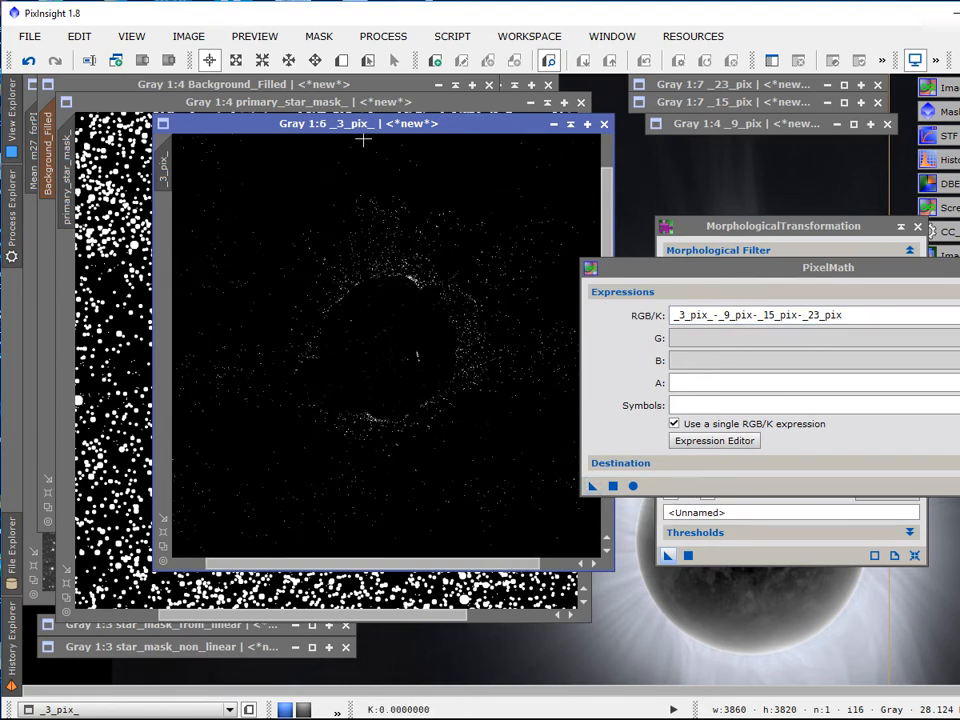
pyautogui.click(572, 124)
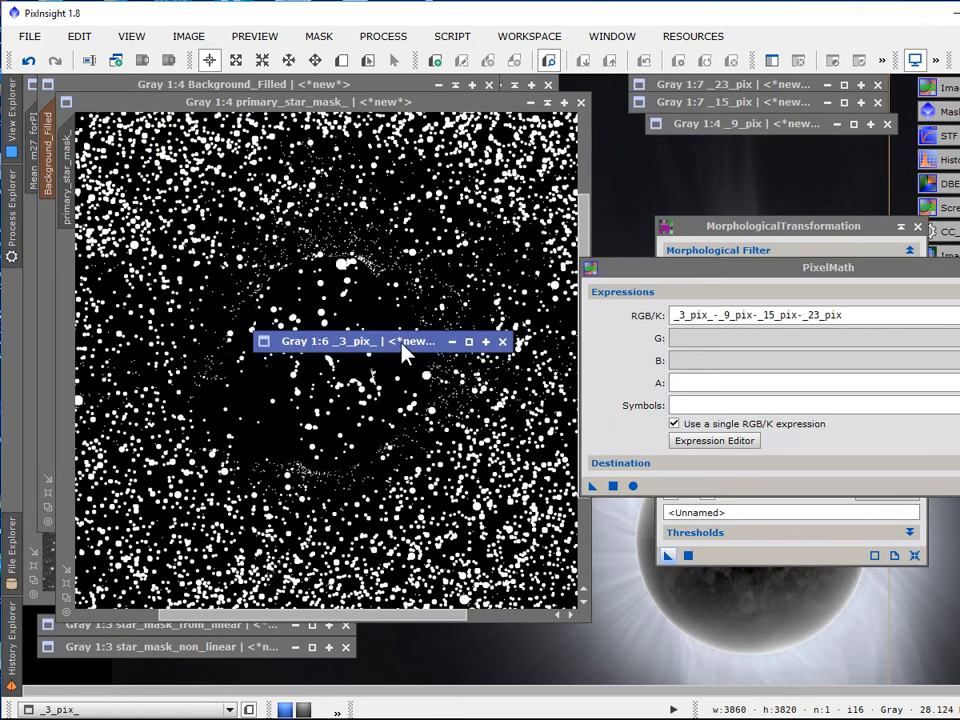
pyautogui.moveTo(414, 342); pyautogui.dragTo(705, 126)
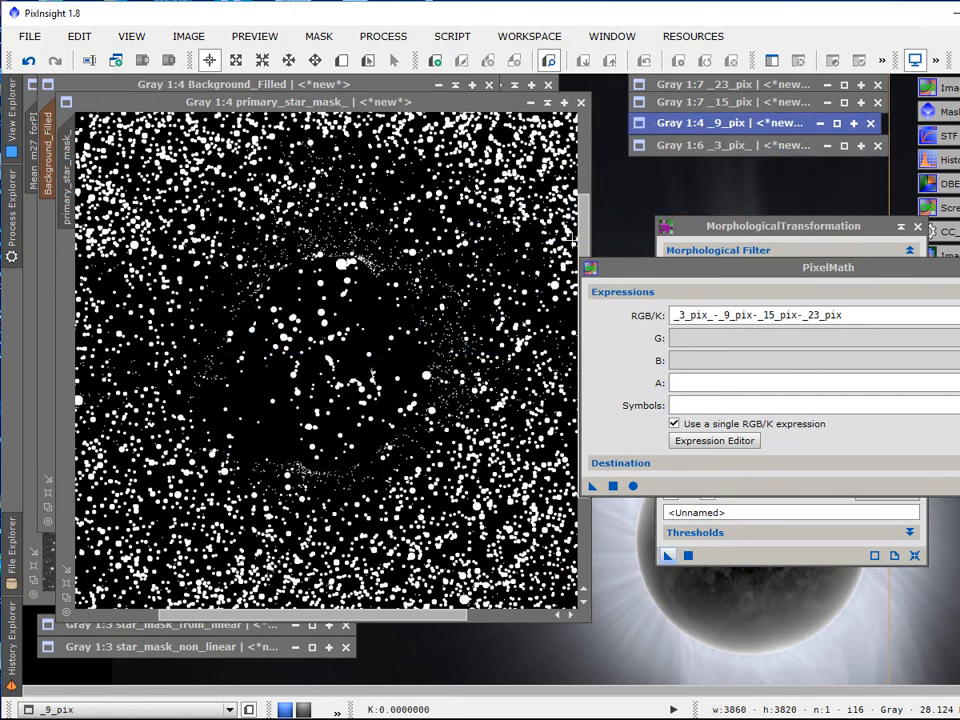
# Step: Collapse primary_star_mask_ beneath _3_pix_ and close both PixelMath and MorphologicalTransformation
pyautogui.click(548, 102)
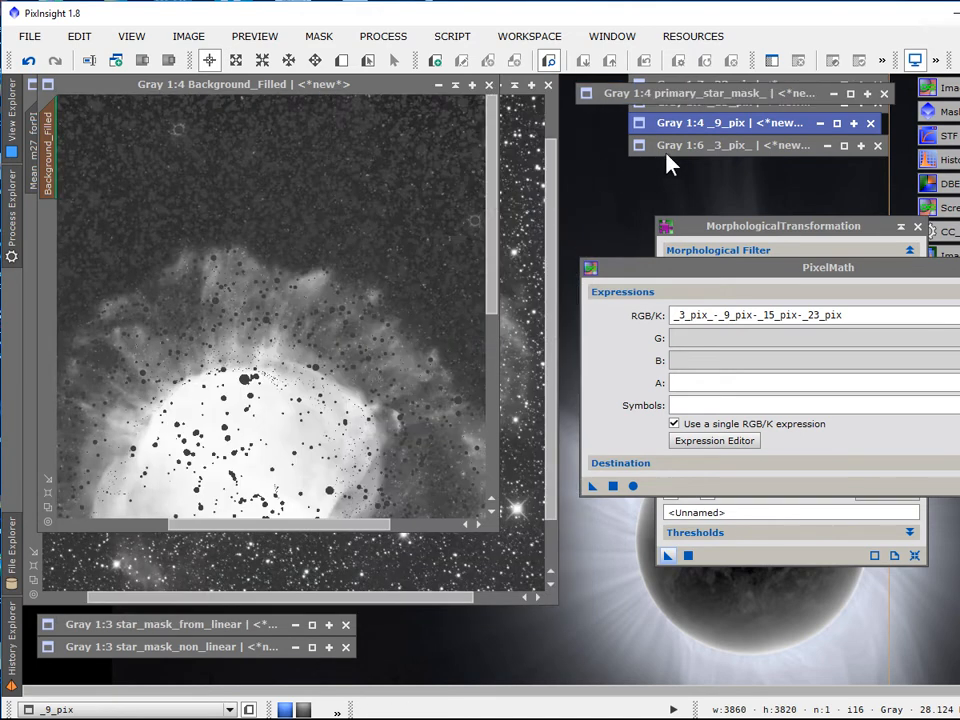
pyautogui.moveTo(686, 101); pyautogui.dragTo(681, 171)
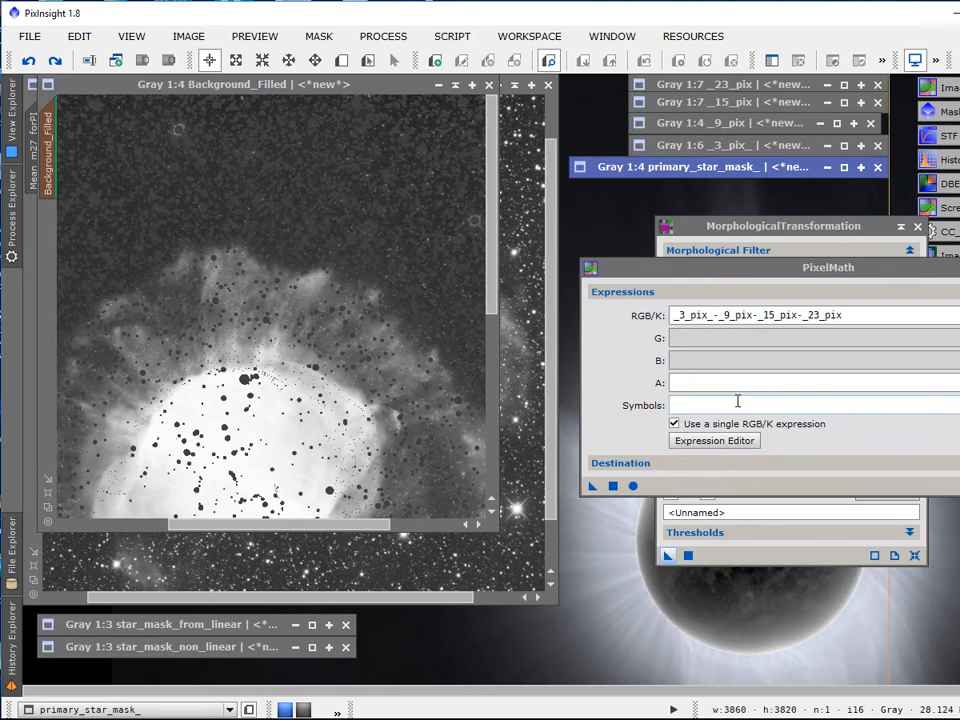
pyautogui.press('Escape')
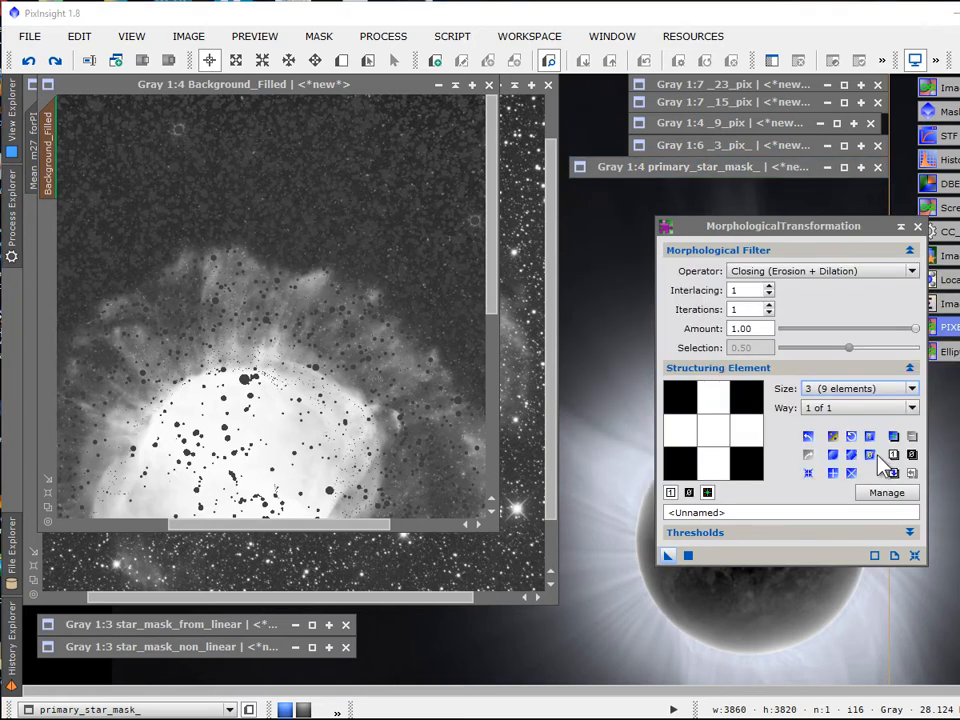
pyautogui.press('Escape')
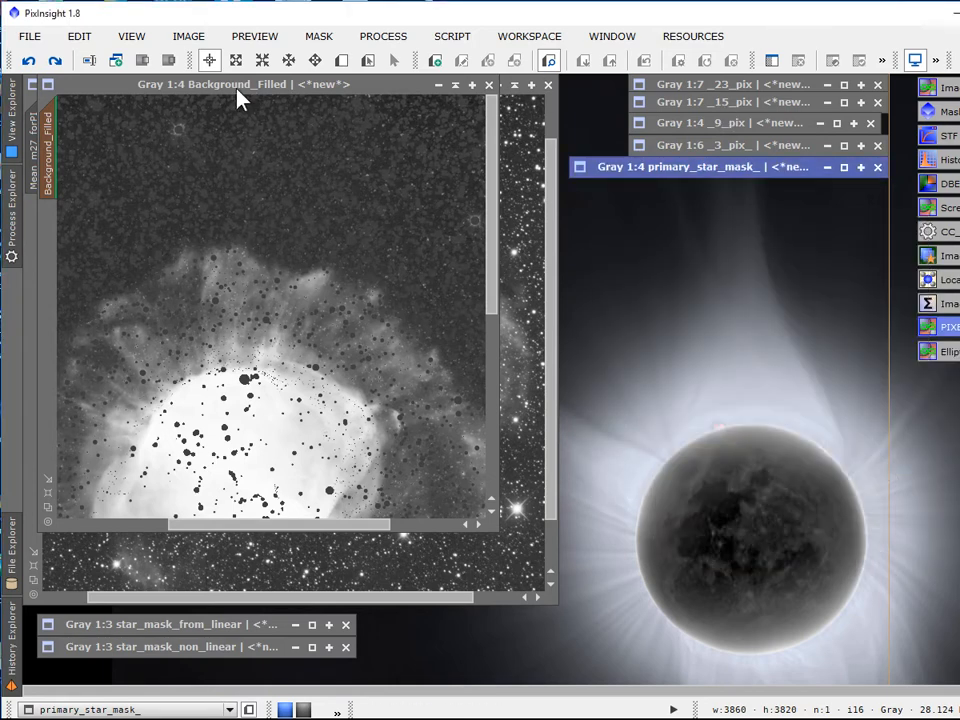
# Step: Move Background_Filled into clear view and remove its current mask
pyautogui.moveTo(238, 90); pyautogui.dragTo(268, 112)
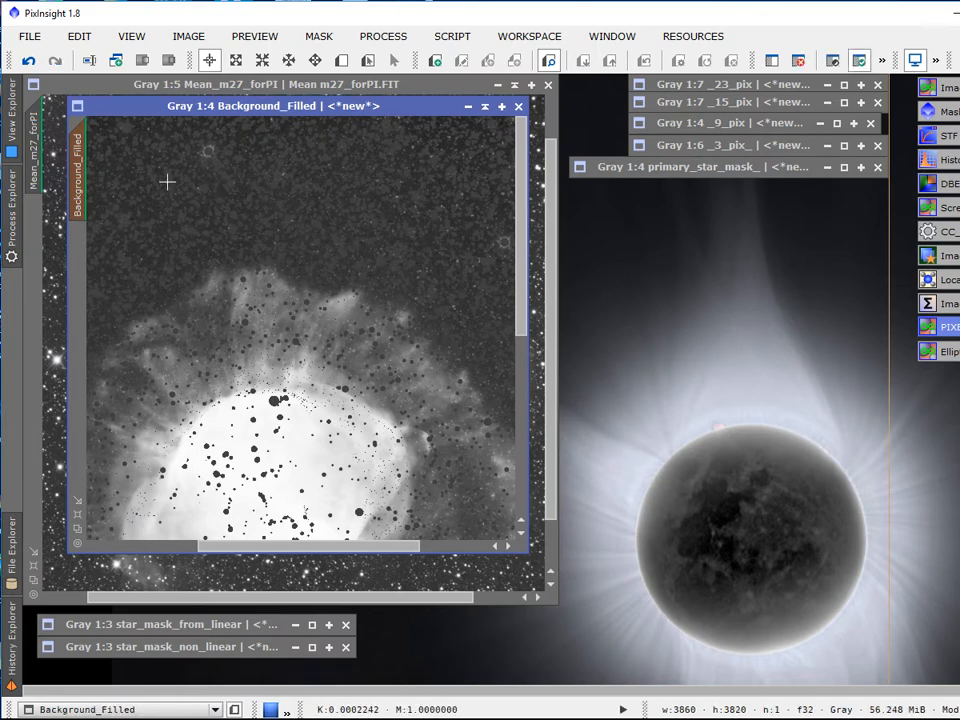
pyautogui.click(318, 36)
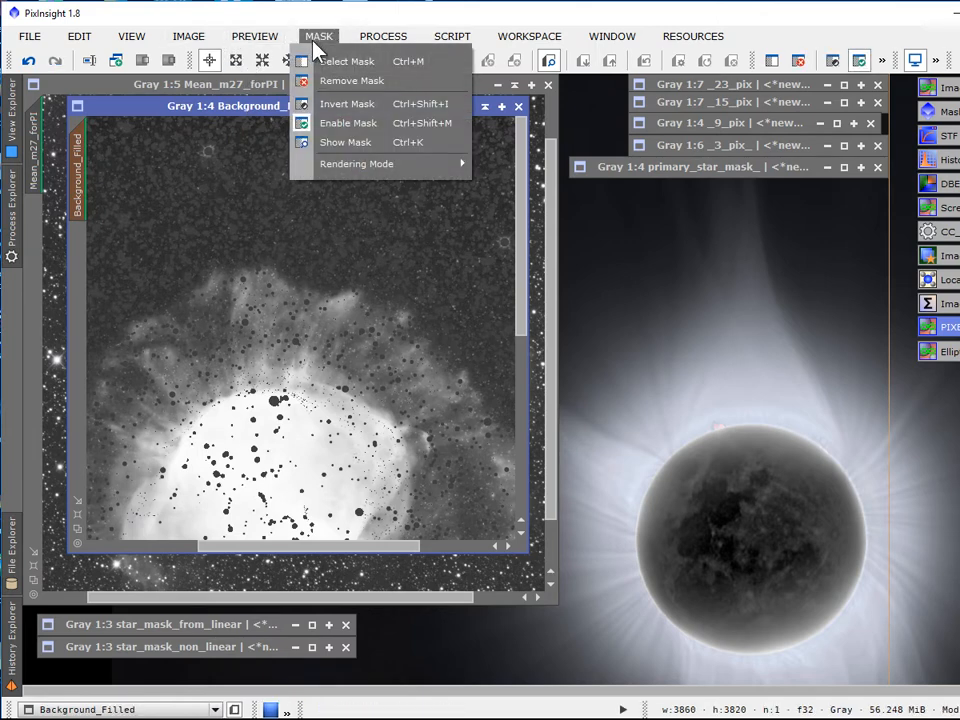
pyautogui.click(332, 78)
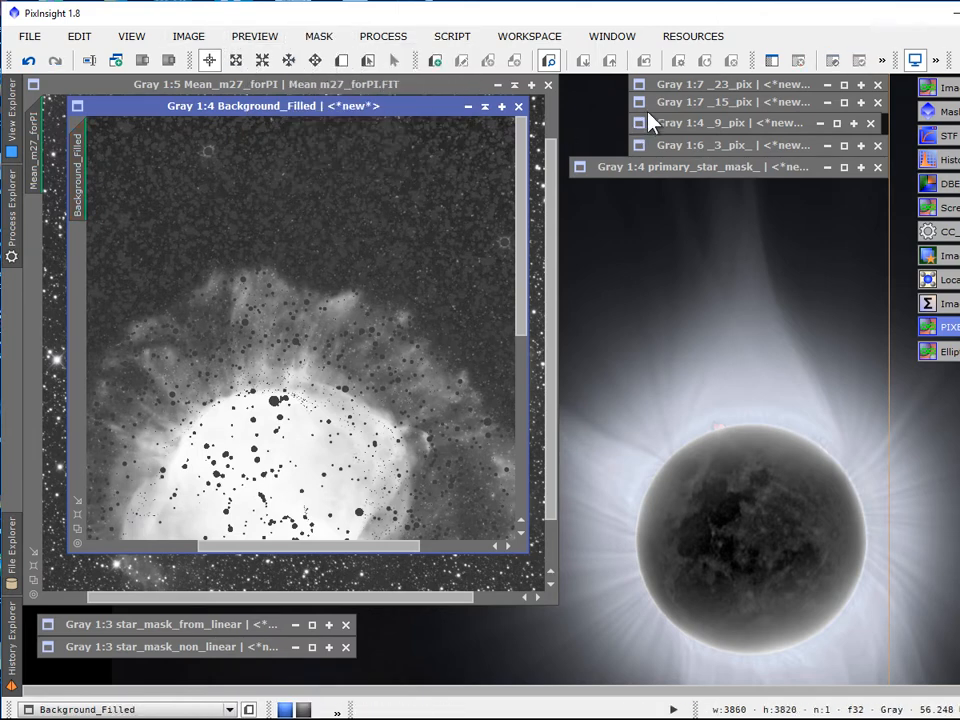
# Step: Expand _23_pix beside Background_Filled and apply it to Background_Filled as a mask
pyautogui.doubleClick(686, 88)
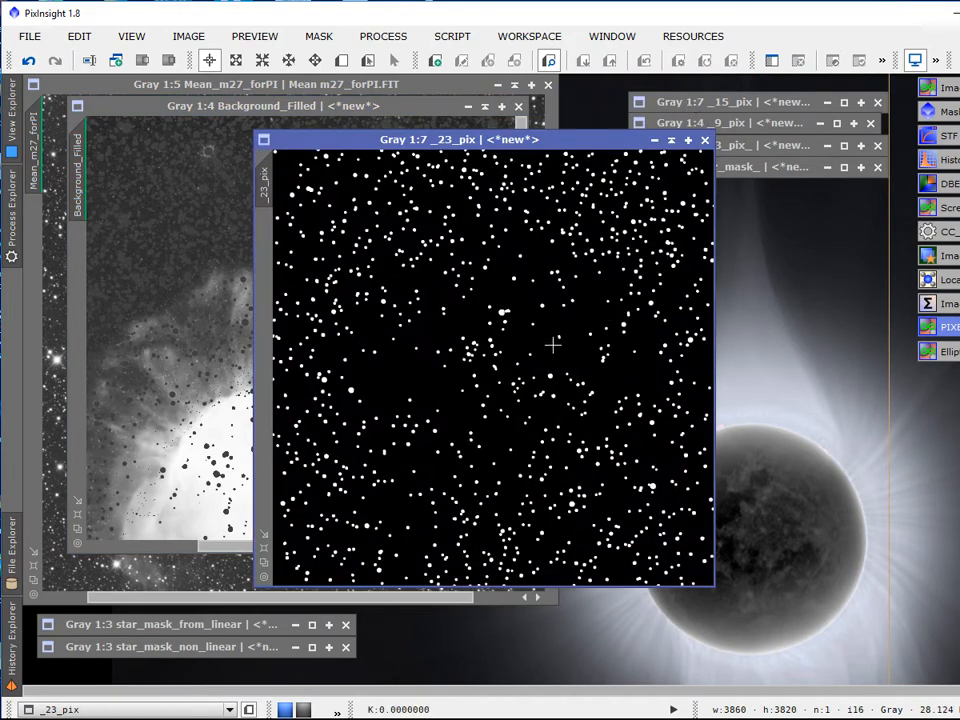
pyautogui.moveTo(385, 146); pyautogui.dragTo(519, 142)
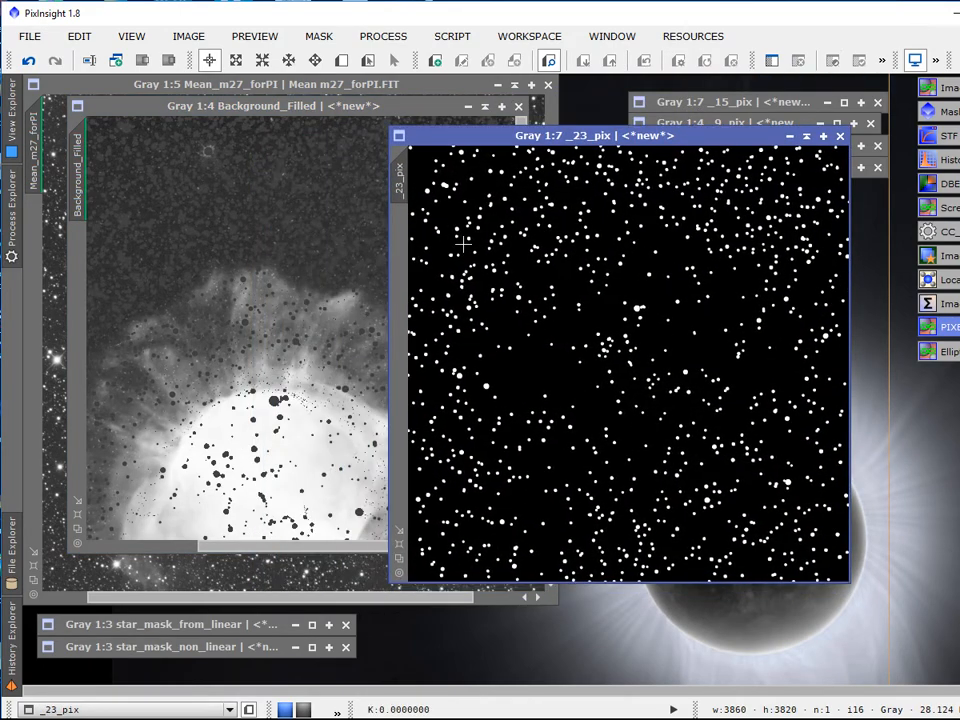
pyautogui.moveTo(408, 176); pyautogui.dragTo(78, 190)
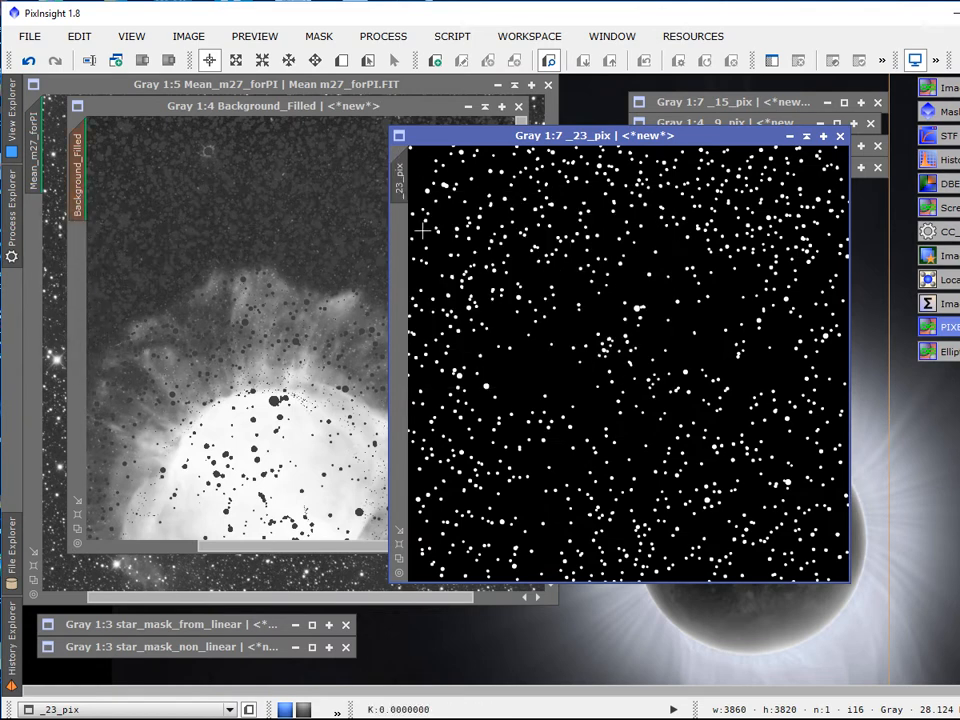
# Step: Collapse _23_pix to uncover Background_Filled
pyautogui.click(806, 136)
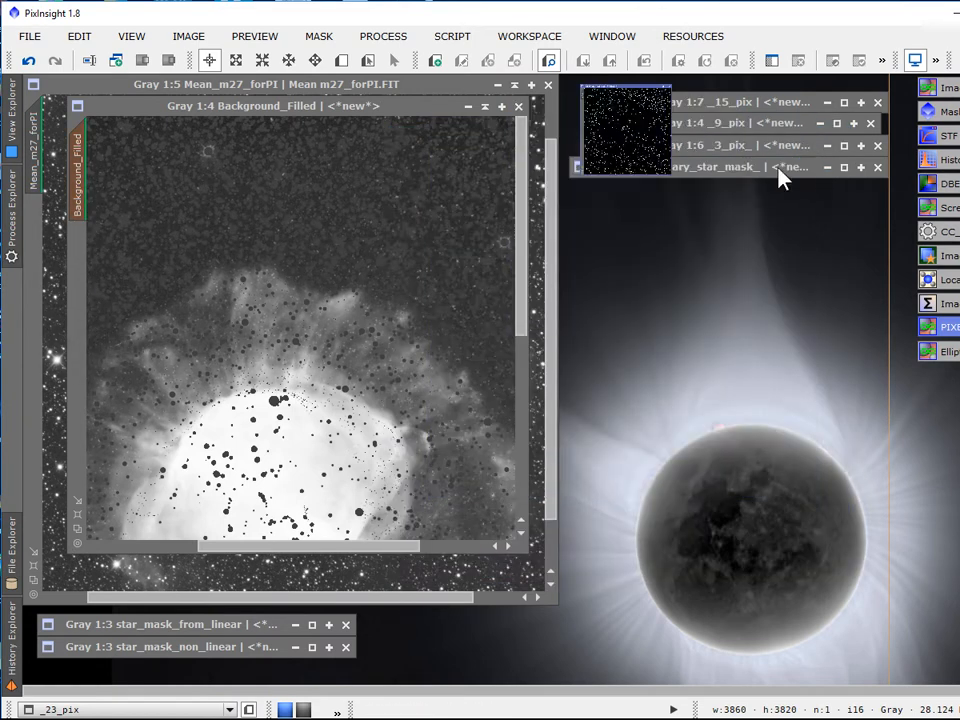
pyautogui.click(14, 205)
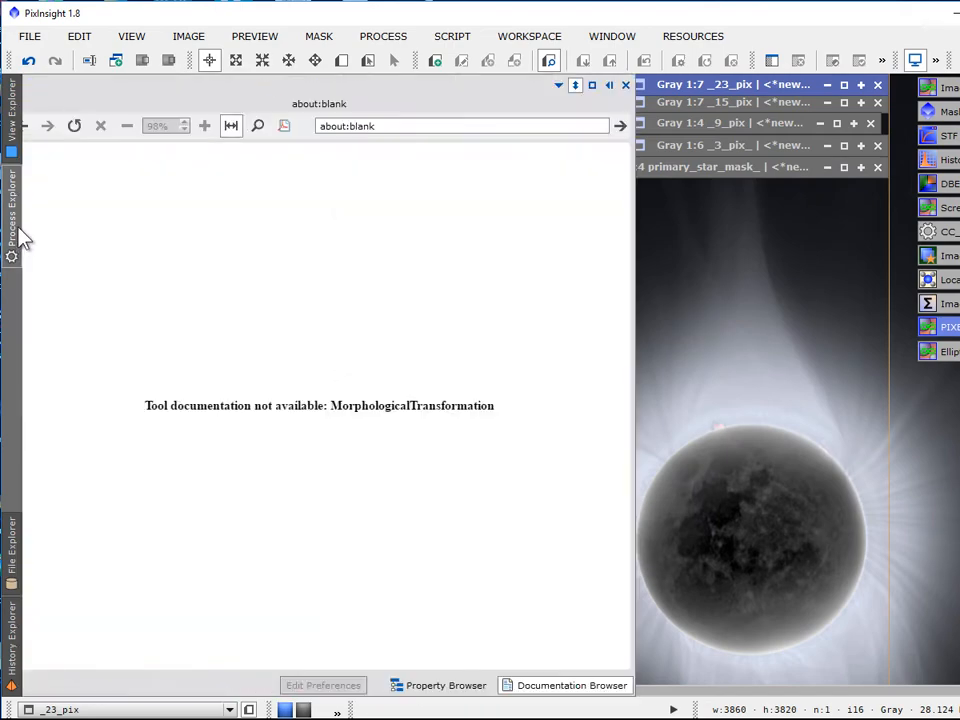
pyautogui.doubleClick(150, 374)
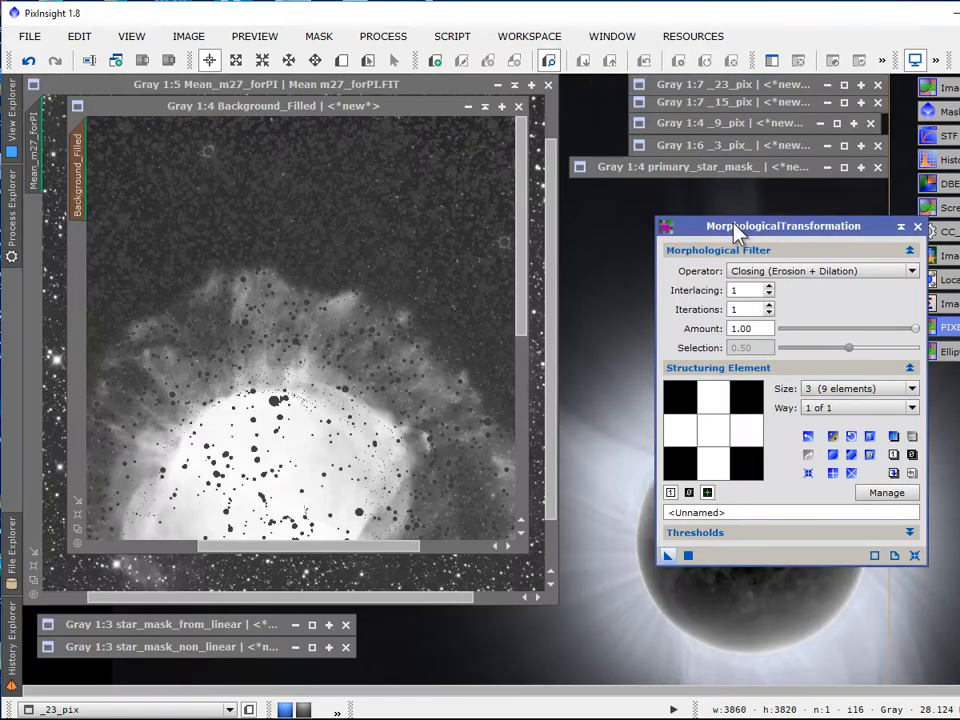
pyautogui.moveTo(735, 228); pyautogui.dragTo(670, 205)
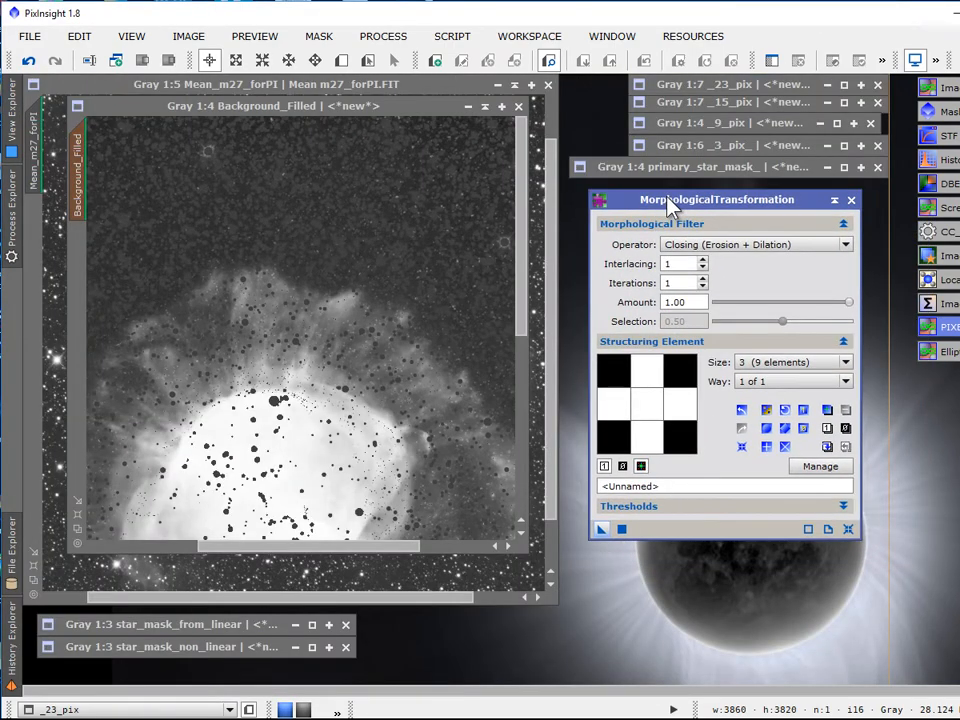
pyautogui.click(850, 201)
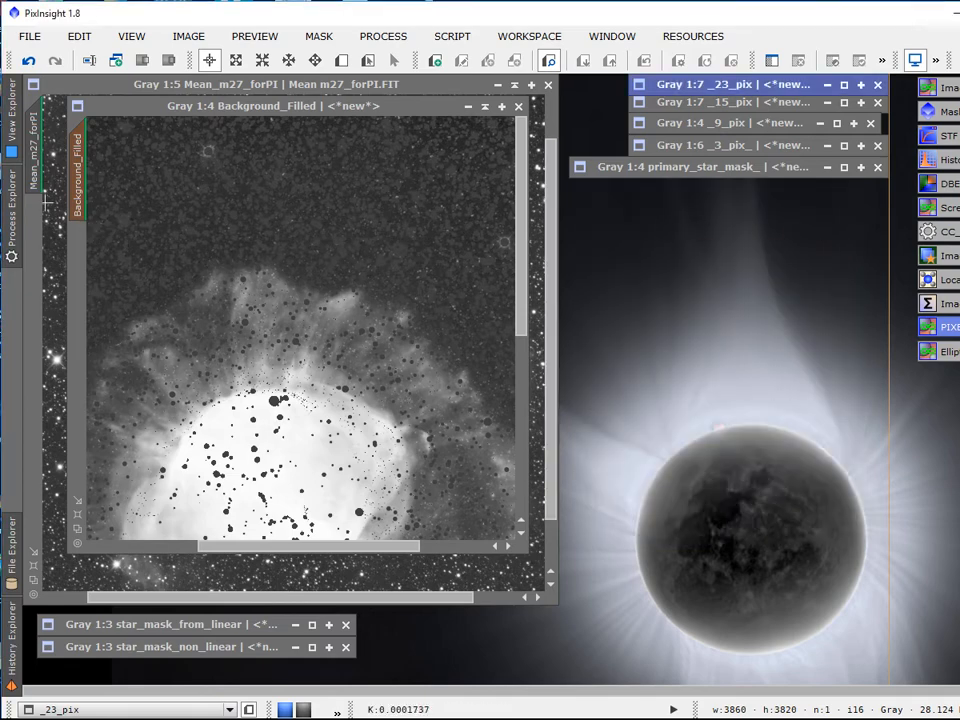
# Step: Open MultiscaleMedianTransform, place it beside Background_Filled and set the number of layers to 8
pyautogui.click(11, 225)
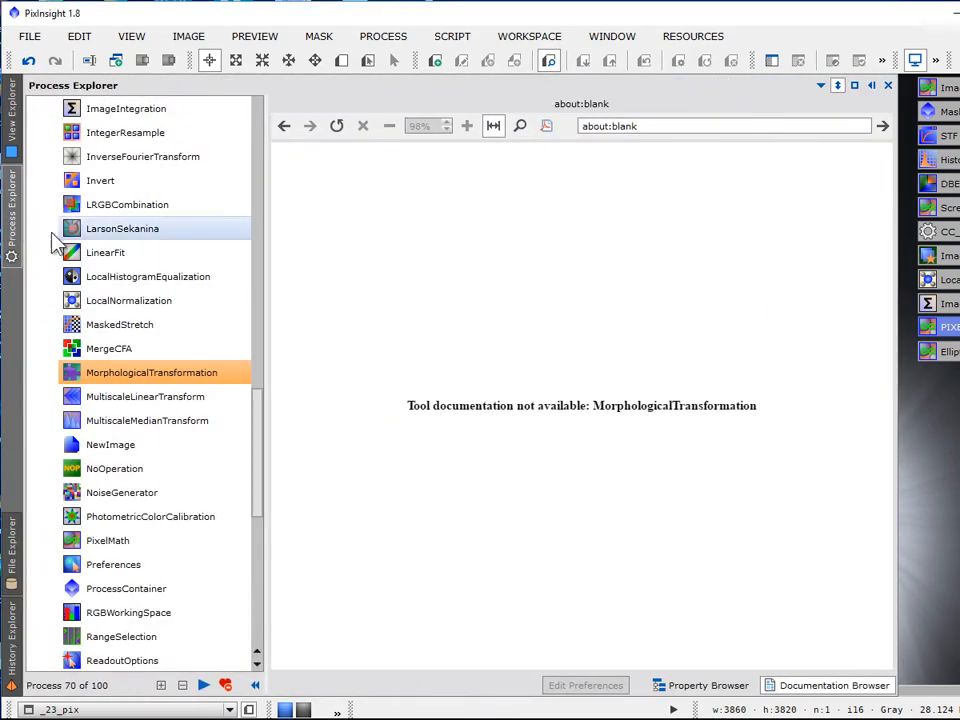
pyautogui.doubleClick(185, 421)
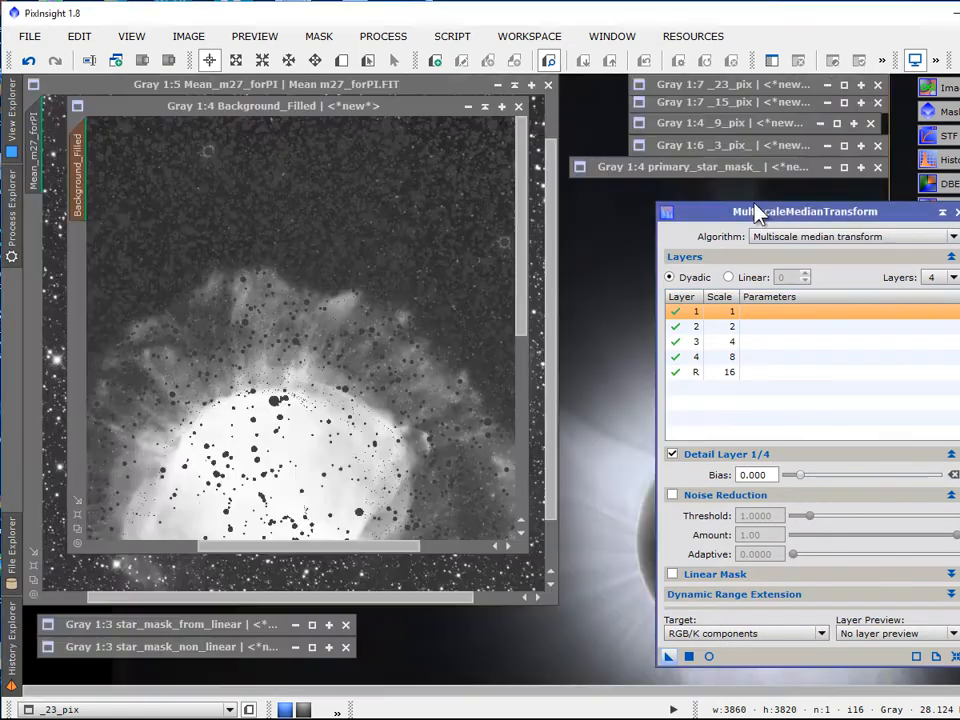
pyautogui.moveTo(757, 212); pyautogui.dragTo(691, 141)
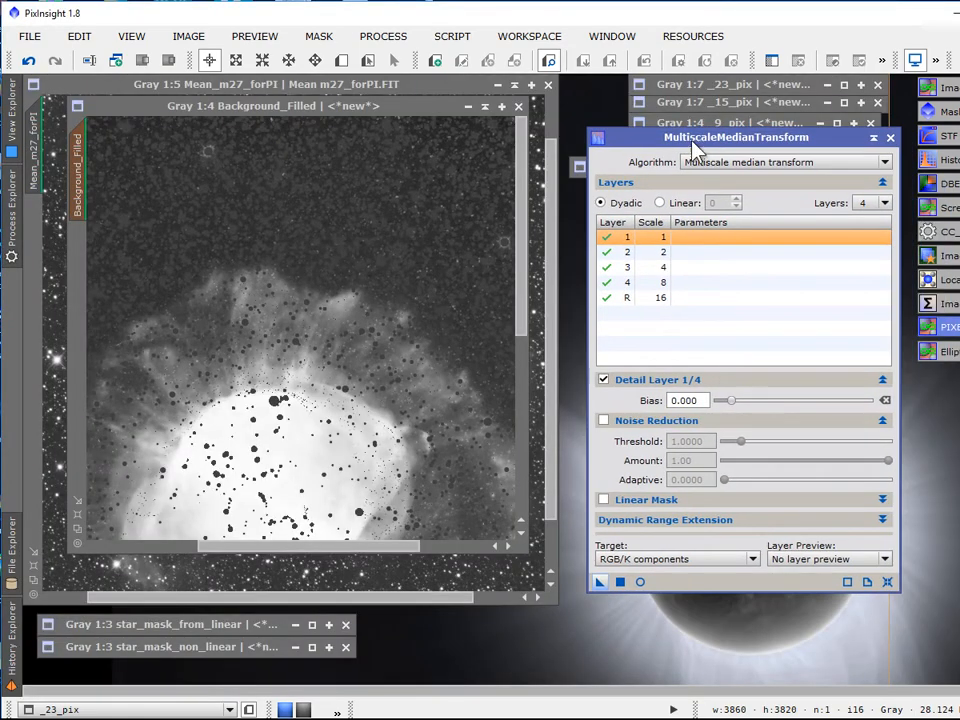
pyautogui.click(885, 207)
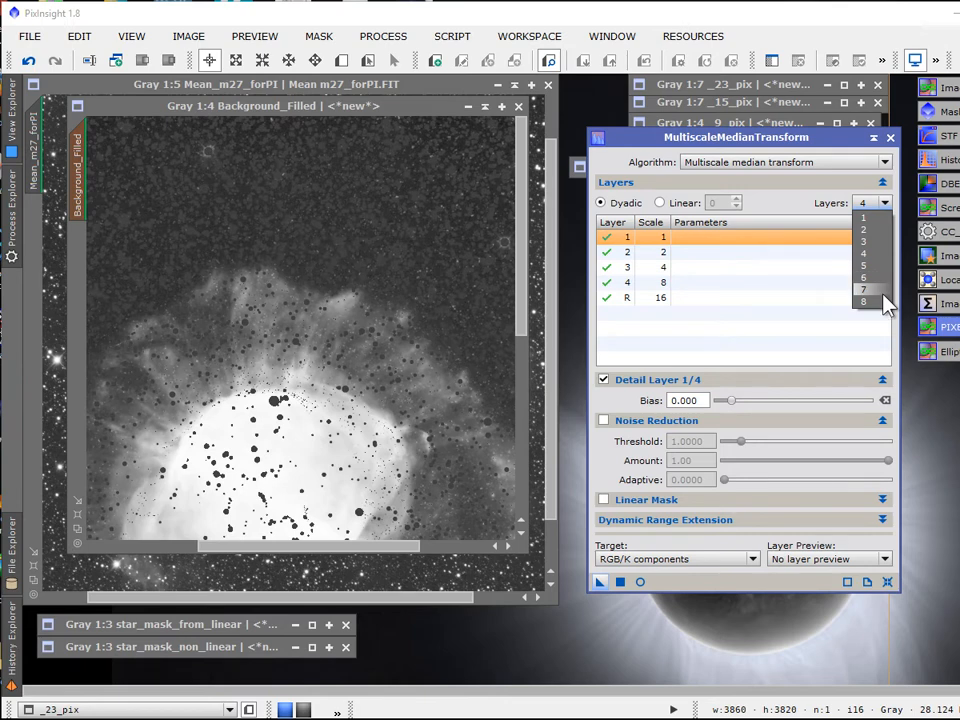
pyautogui.click(866, 302)
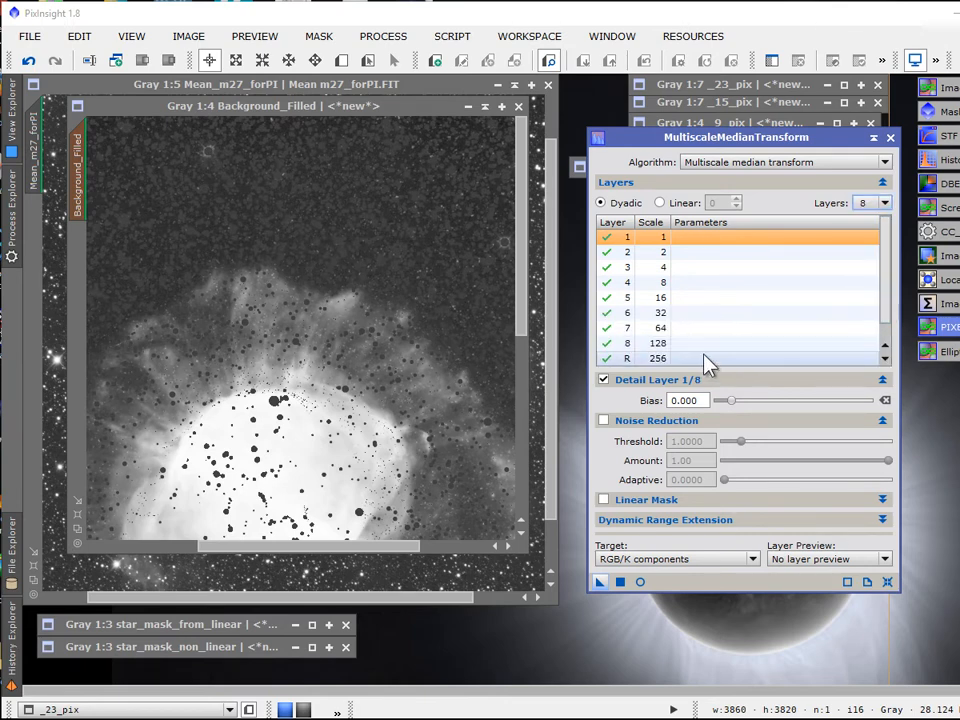
# Step: Disable detail layers 1 through 8 in MultiscaleMedianTransform, keeping only the residual layer R enabled
pyautogui.click(616, 347)
pyautogui.doubleClick(612, 346)
pyautogui.doubleClick(610, 330)
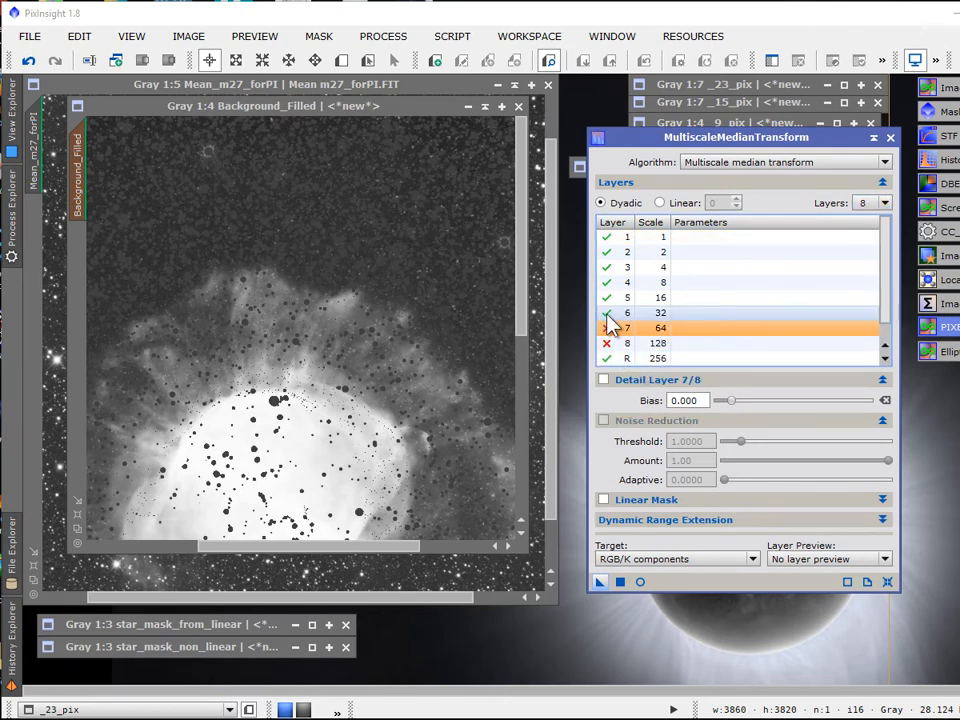
pyautogui.doubleClick(607, 313)
pyautogui.doubleClick(604, 297)
pyautogui.doubleClick(606, 282)
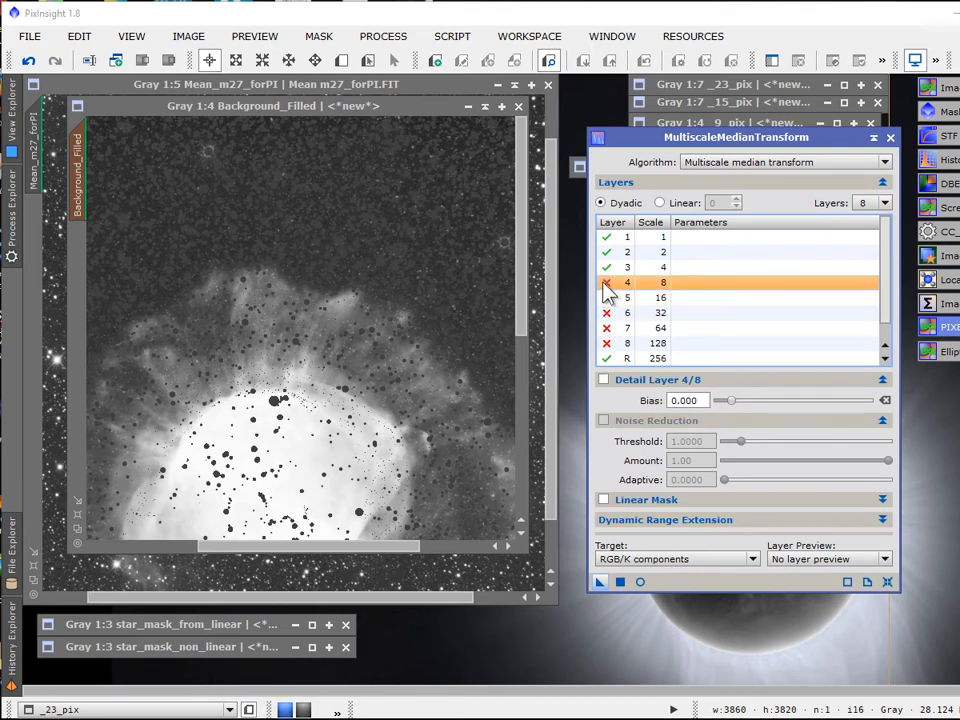
pyautogui.doubleClick(606, 267)
pyautogui.doubleClick(607, 252)
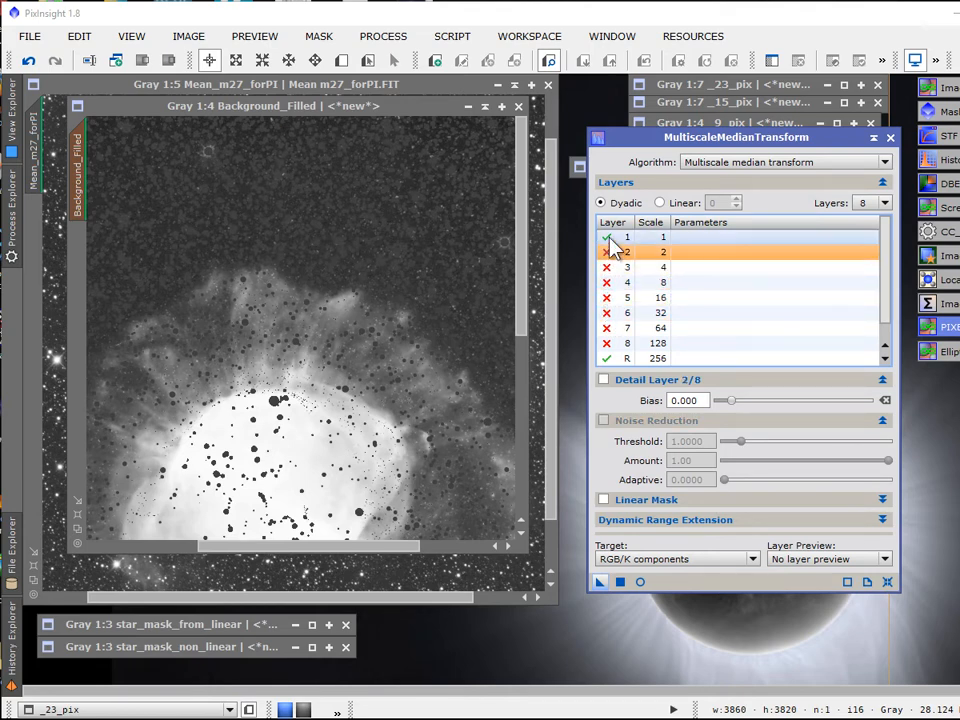
pyautogui.doubleClick(607, 237)
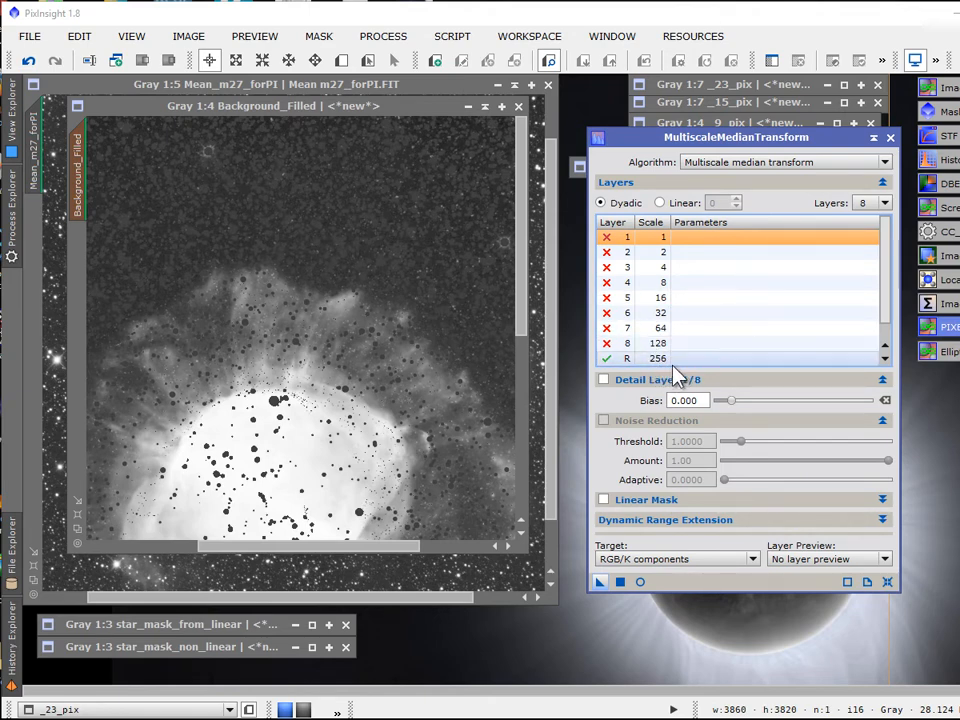
# Step: Display the _23_pix mask on Background_Filled and apply the 8-layer residual-only MultiscaleMedianTransform to the image
pyautogui.click(317, 37)
pyautogui.click(246, 106)
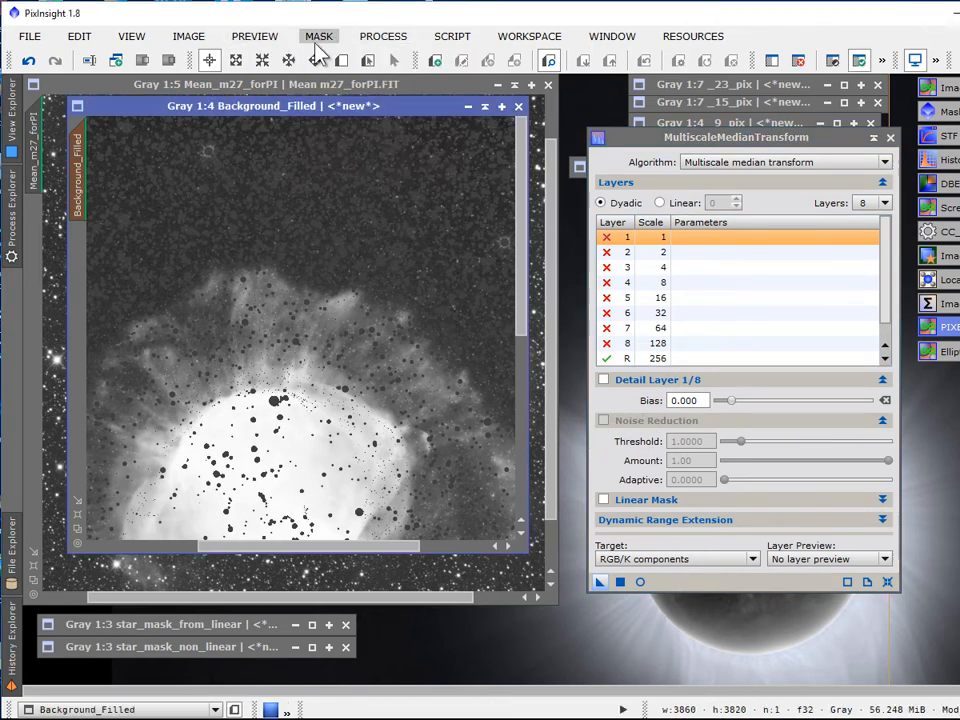
pyautogui.click(317, 37)
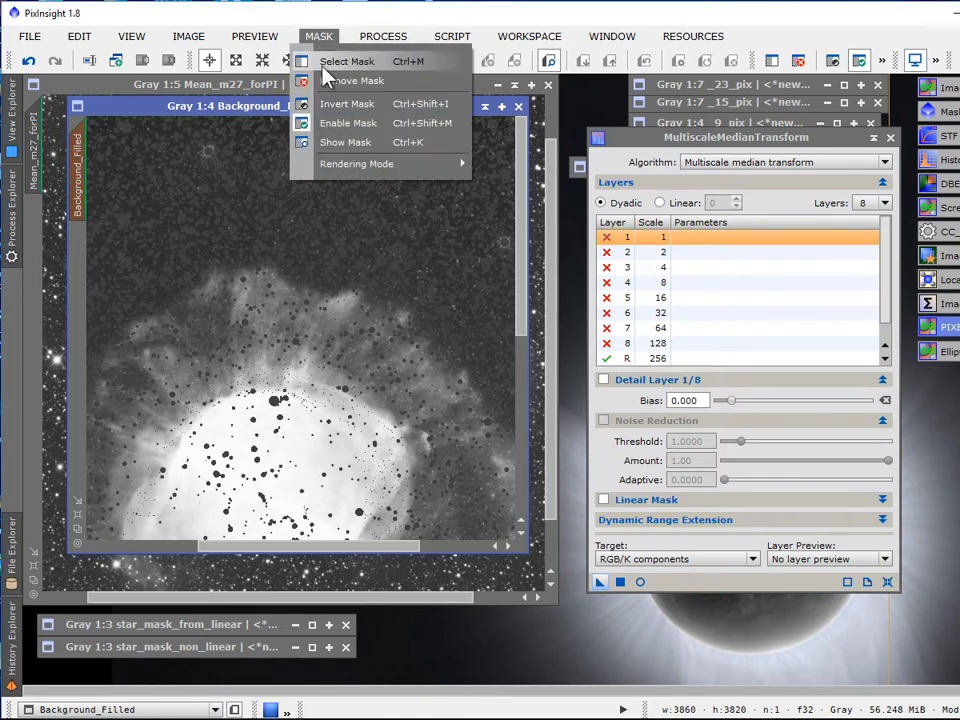
pyautogui.click(352, 140)
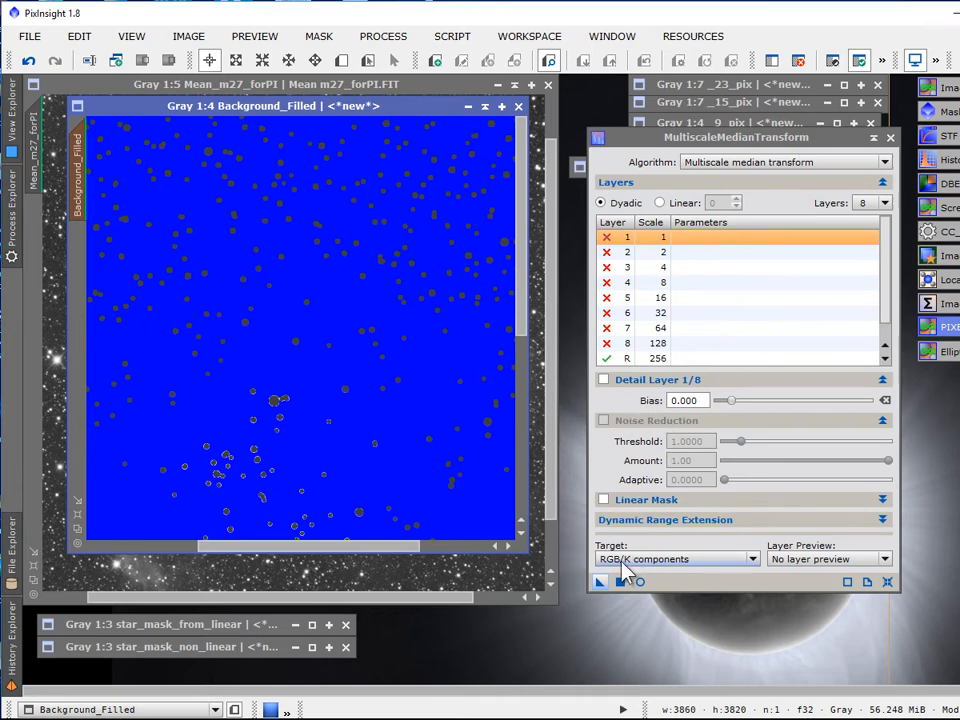
pyautogui.moveTo(602, 583); pyautogui.dragTo(420, 434)
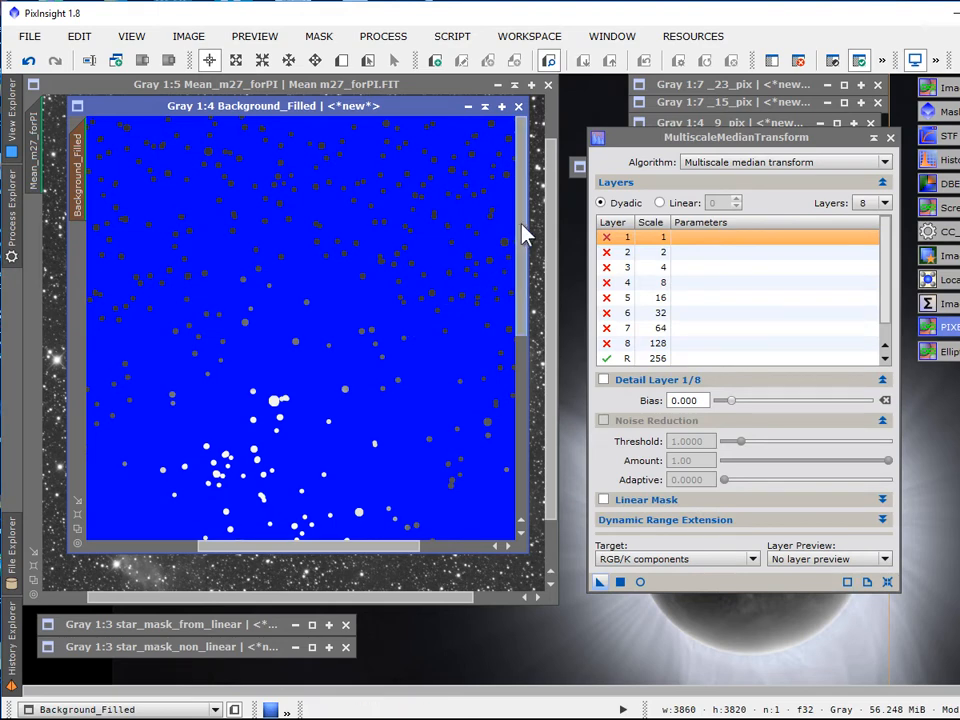
pyautogui.moveTo(525, 231); pyautogui.dragTo(527, 270)
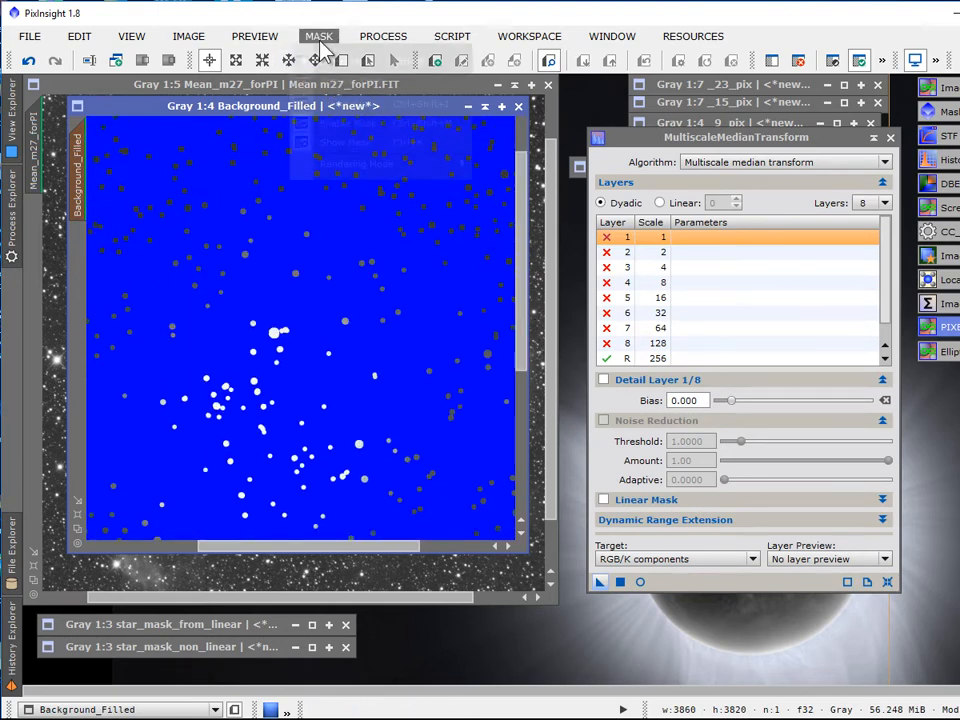
# Step: Remove the mask from Background_Filled and move MultiscaleMedianTransform clear of the collapsed mask images
pyautogui.click(319, 36)
pyautogui.click(343, 90)
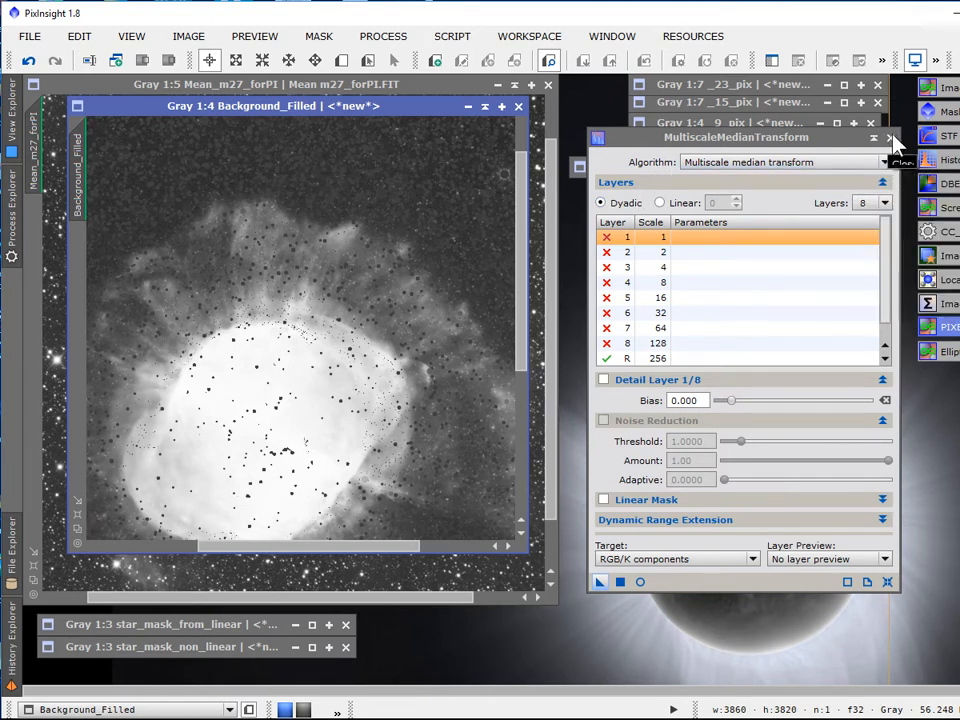
pyautogui.moveTo(818, 138); pyautogui.dragTo(819, 204)
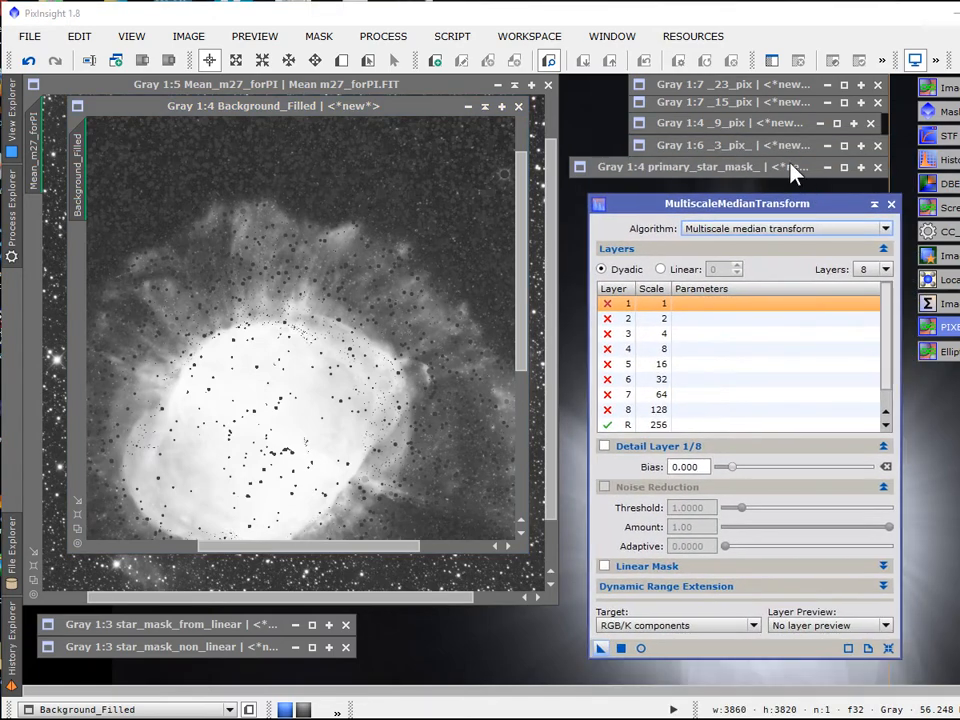
# Step: Expand _15_pix, apply it to Background_Filled as a mask, and collapse it again
pyautogui.doubleClick(706, 113)
pyautogui.moveTo(398, 145); pyautogui.dragTo(555, 134)
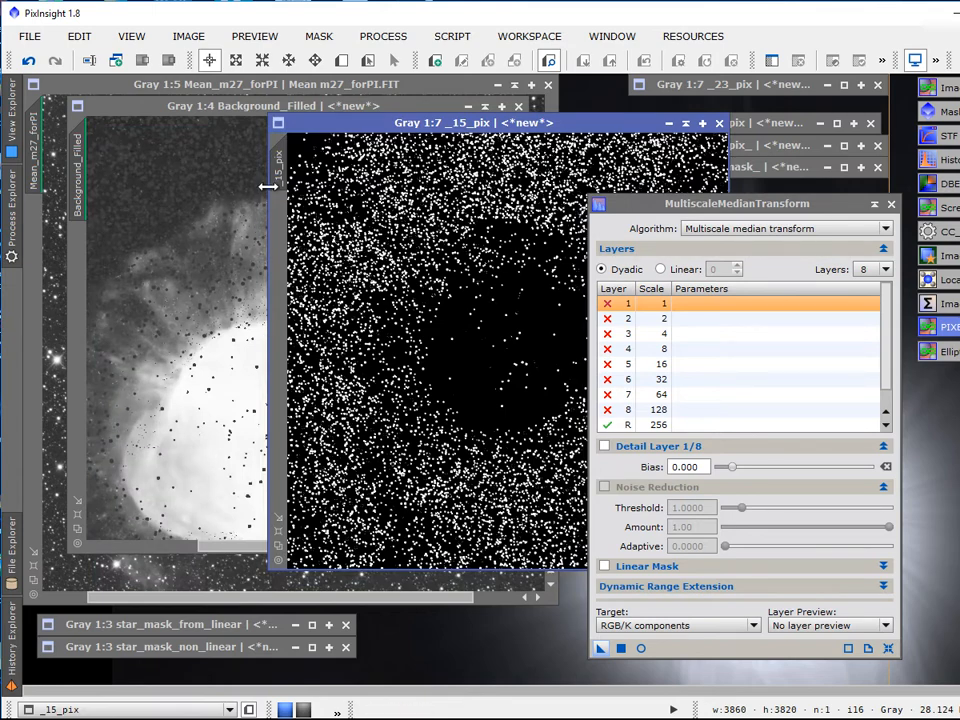
pyautogui.moveTo(268, 186); pyautogui.dragTo(70, 265)
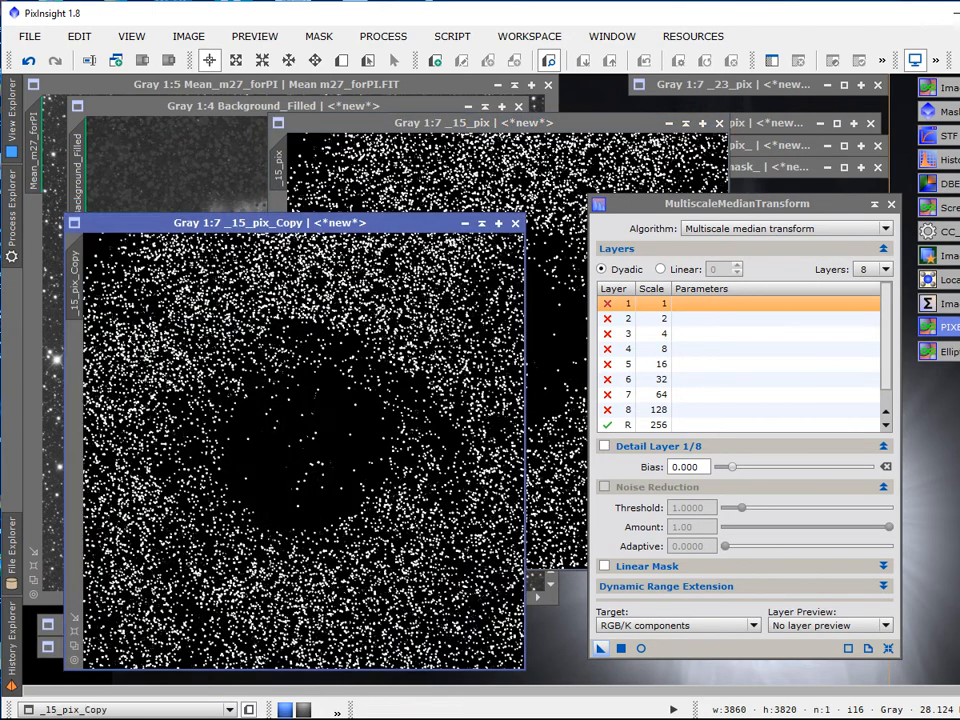
pyautogui.click(515, 223)
pyautogui.moveTo(279, 165); pyautogui.dragTo(66, 205)
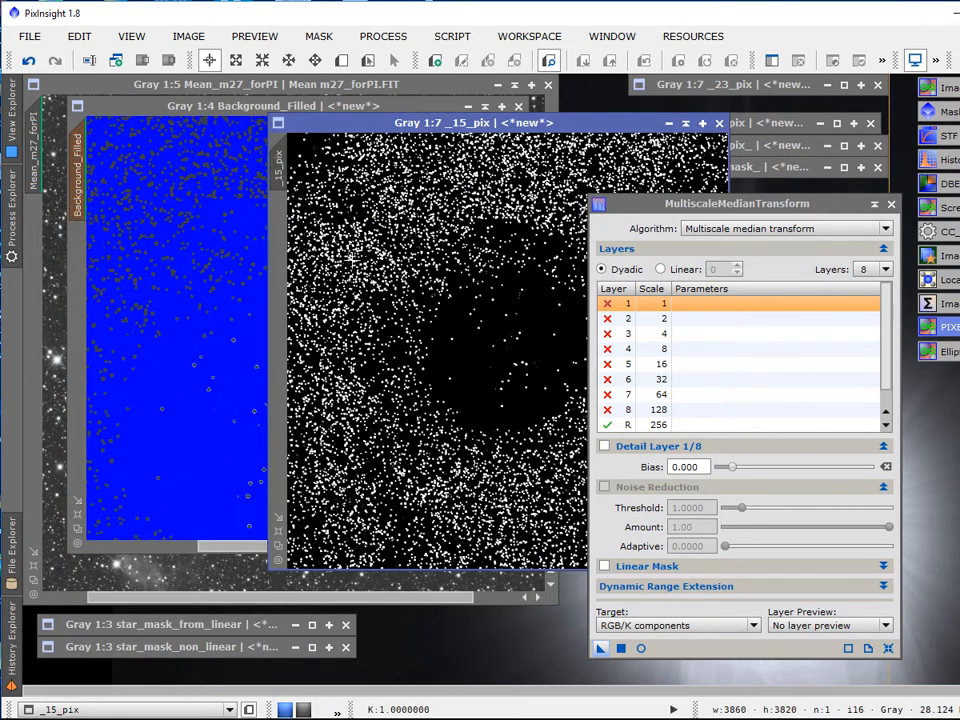
pyautogui.click(686, 122)
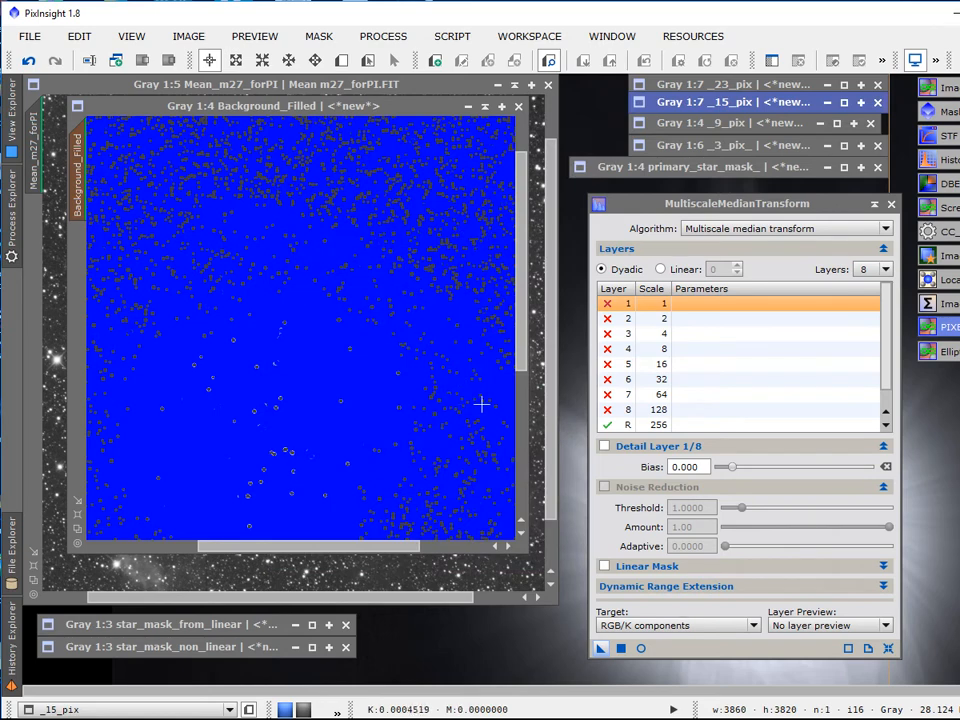
# Step: Apply MultiscaleMedianTransform with 7 layers to Background_Filled and remove the _15_pix mask
pyautogui.click(884, 270)
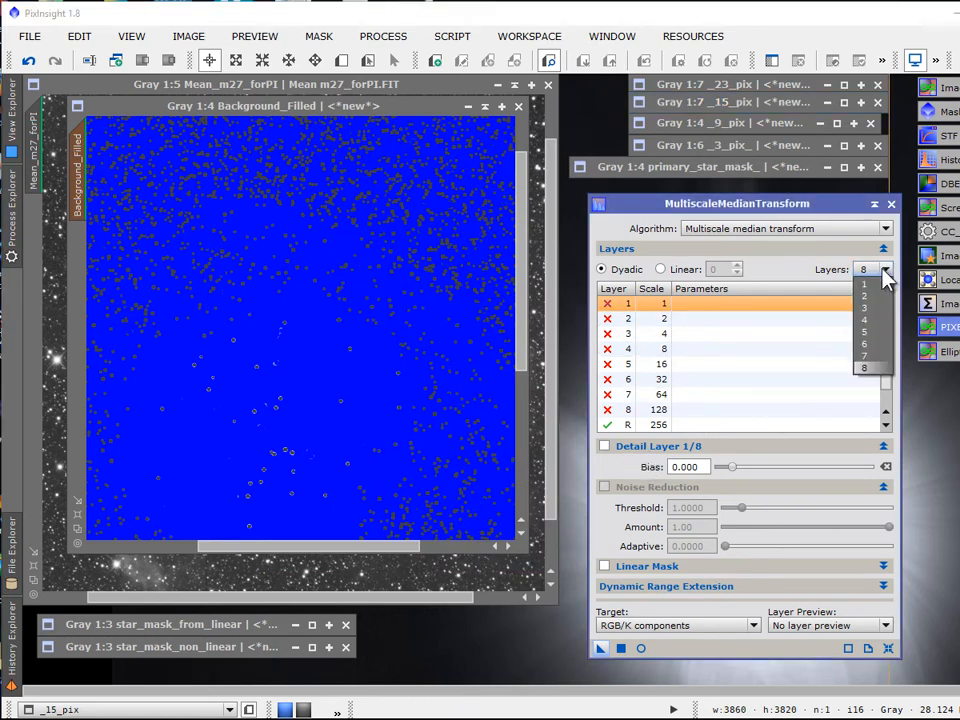
pyautogui.click(872, 352)
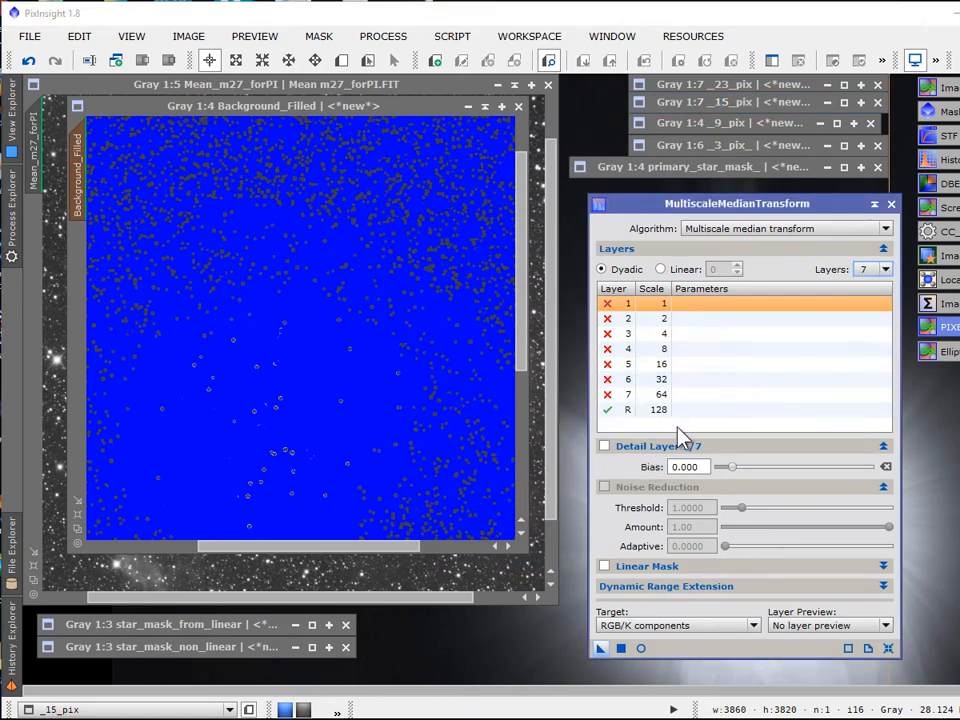
pyautogui.moveTo(600, 648); pyautogui.dragTo(446, 381)
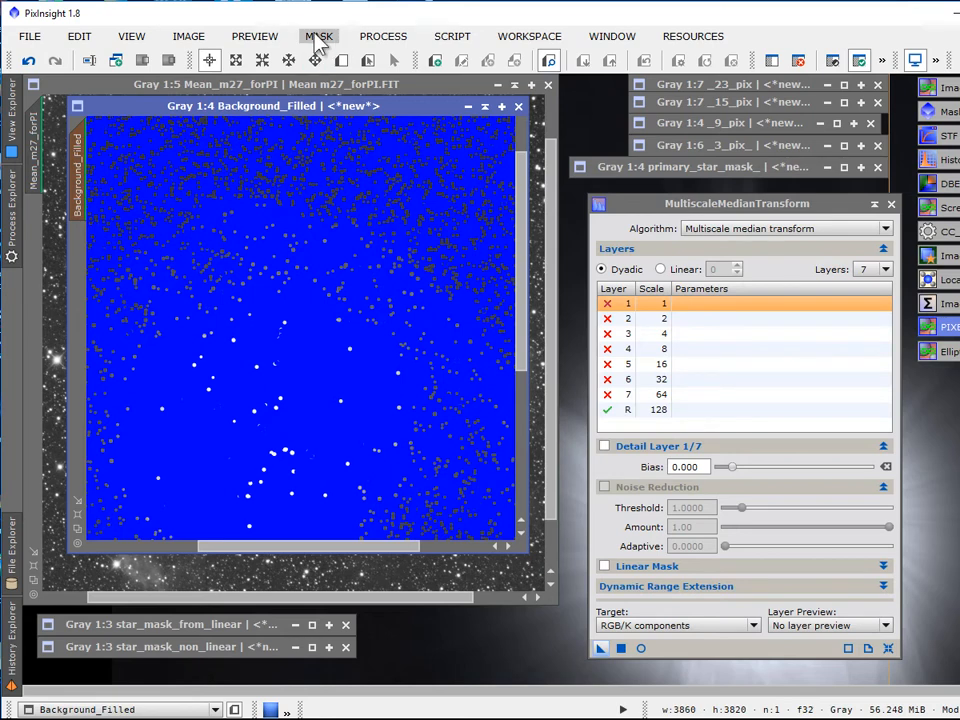
pyautogui.click(284, 36)
pyautogui.click(345, 80)
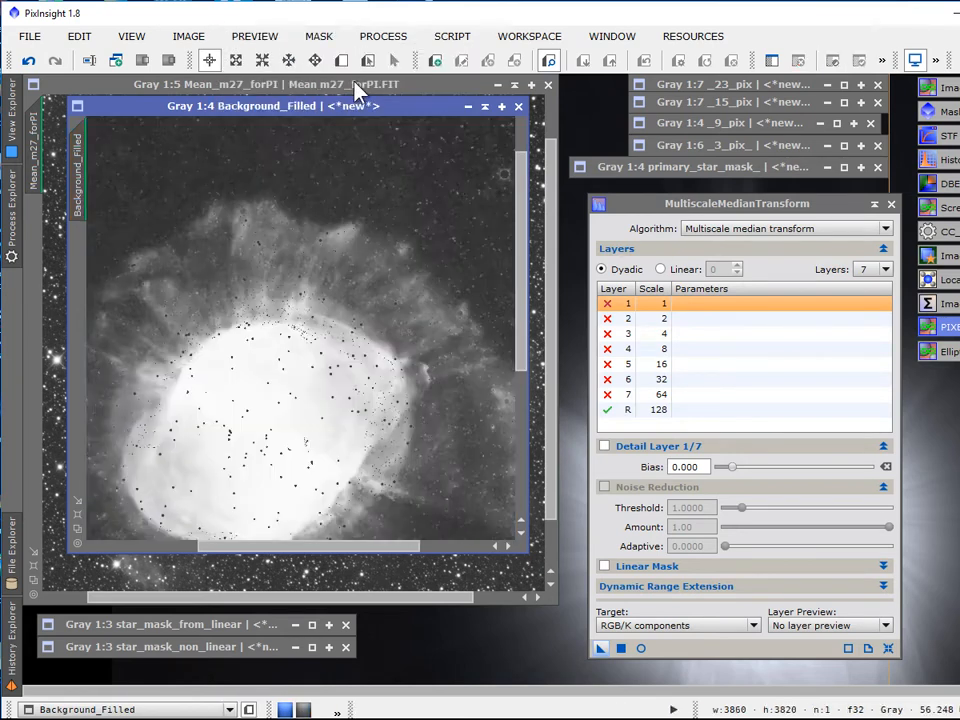
# Step: Expand _9_pix, apply it to Background_Filled as a mask, and collapse it again
pyautogui.doubleClick(745, 124)
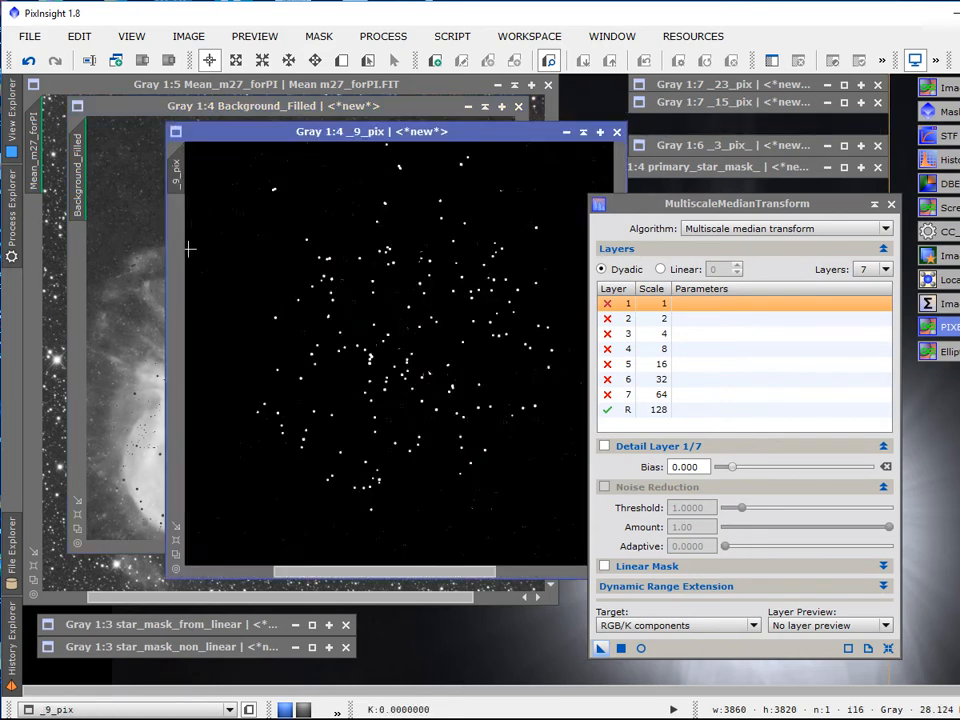
pyautogui.moveTo(178, 172); pyautogui.dragTo(78, 262)
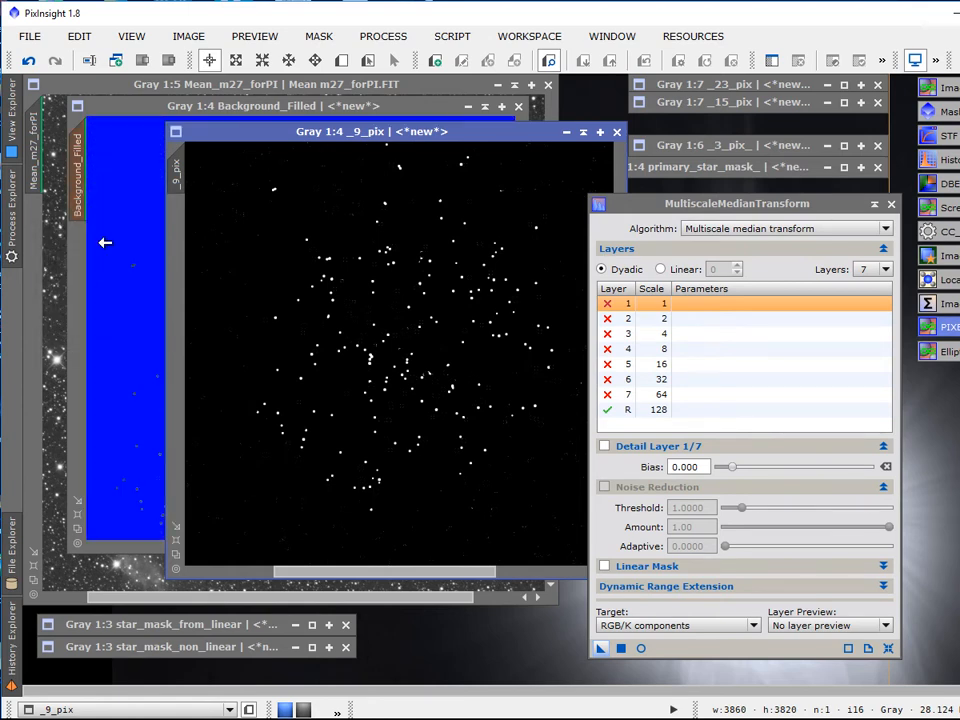
pyautogui.click(584, 133)
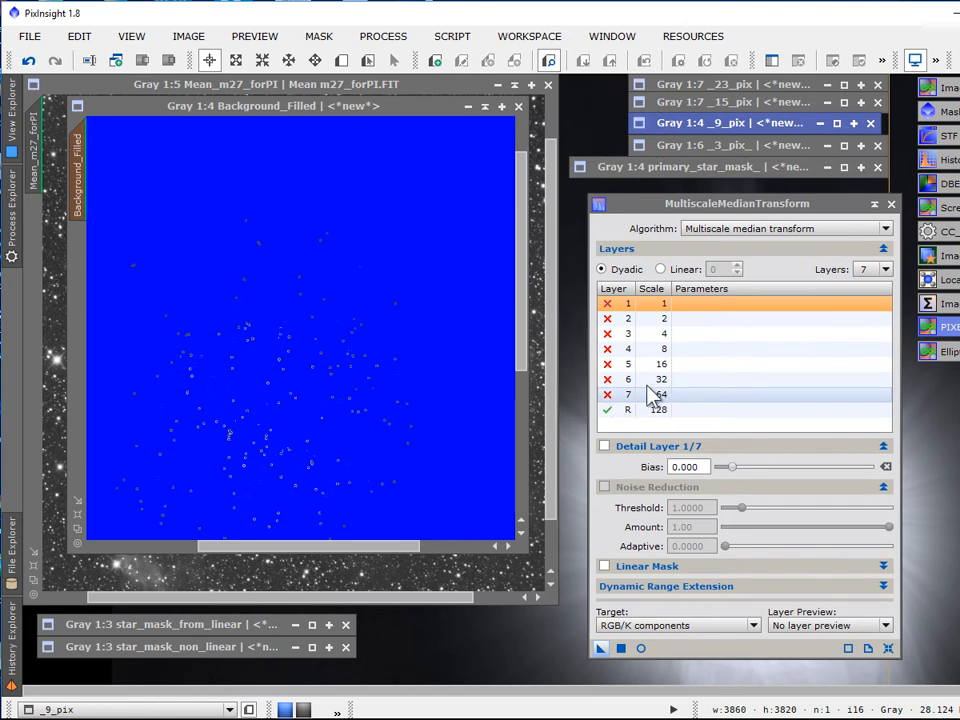
# Step: Apply MultiscaleMedianTransform with 6 layers to Background_Filled through the _9_pix mask
pyautogui.click(879, 270)
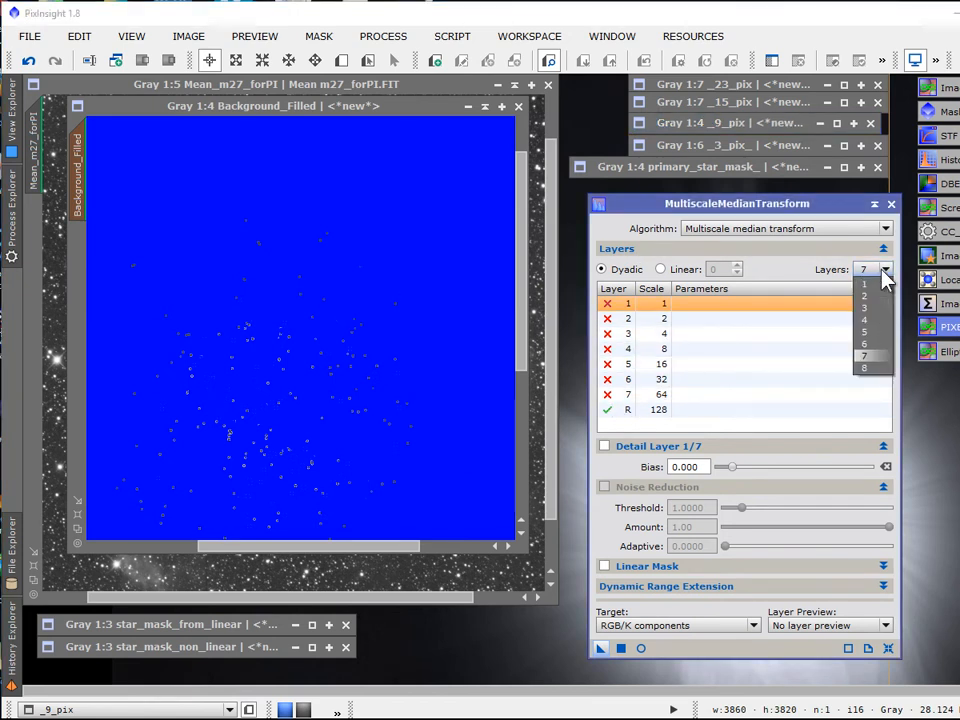
pyautogui.click(877, 346)
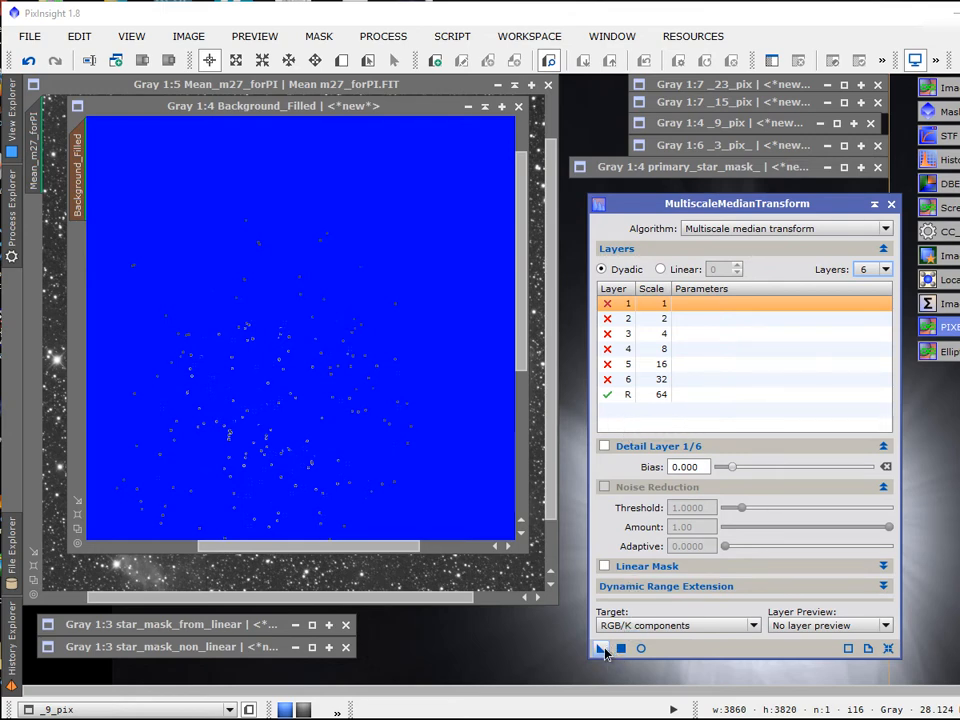
pyautogui.moveTo(601, 648); pyautogui.dragTo(468, 380)
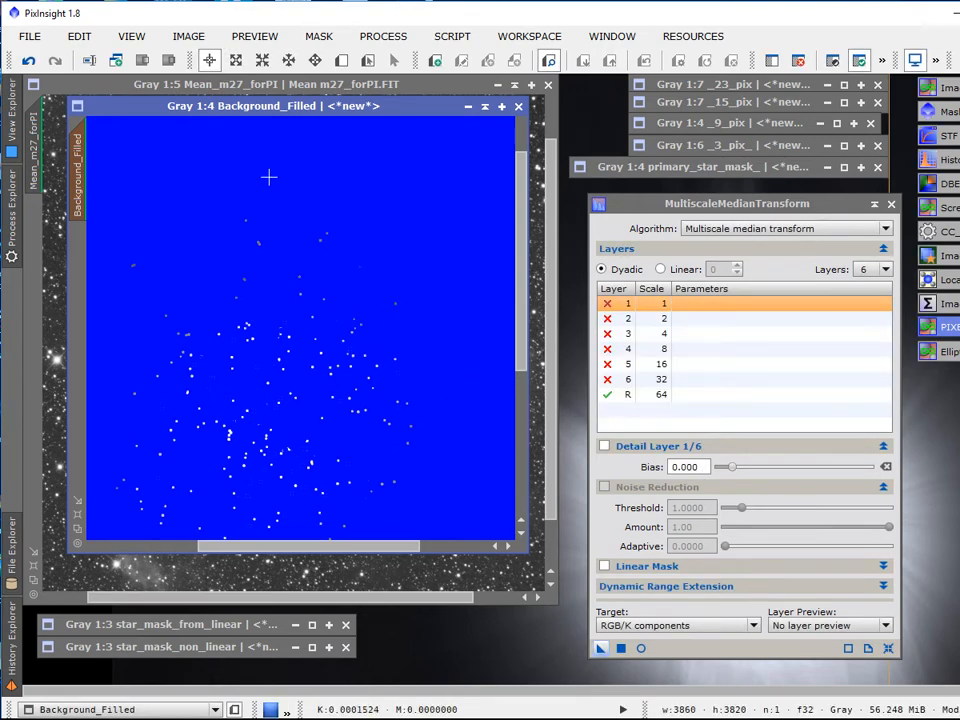
# Step: Remove the _9_pix mask from Background_Filled, apply _3_pix_ as its mask instead, and collapse the _3_pix_ window
pyautogui.click(194, 37)
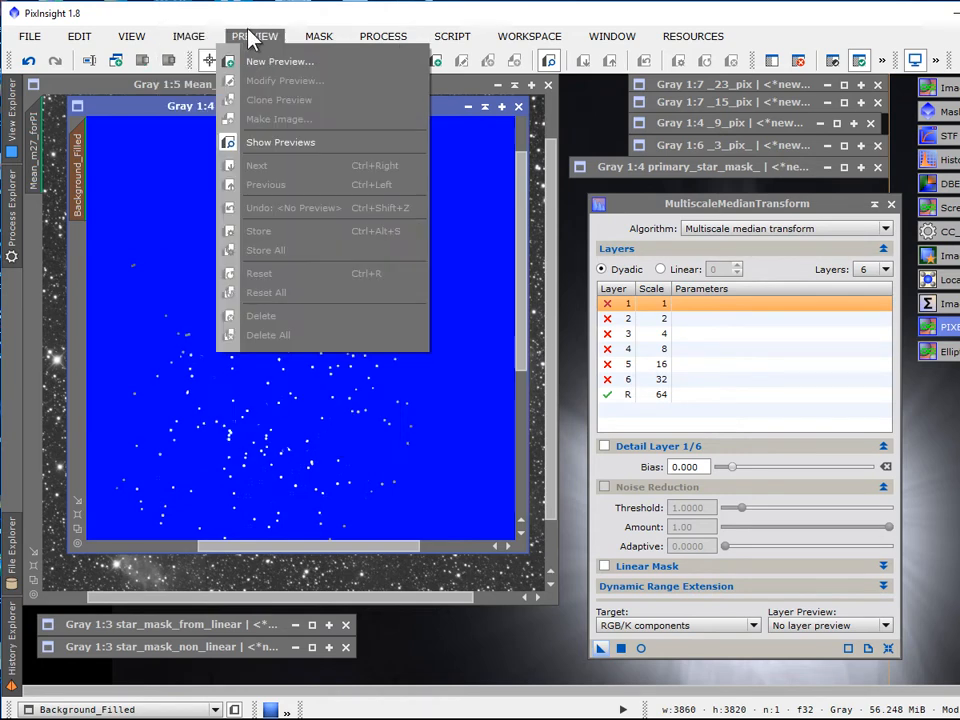
pyautogui.click(330, 78)
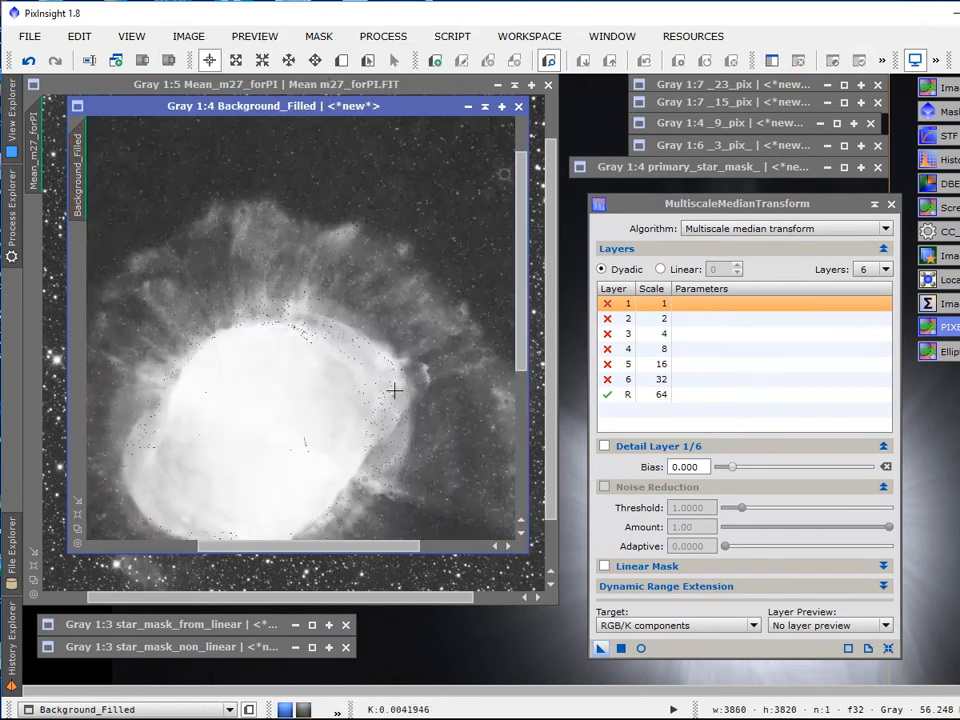
pyautogui.click(717, 148)
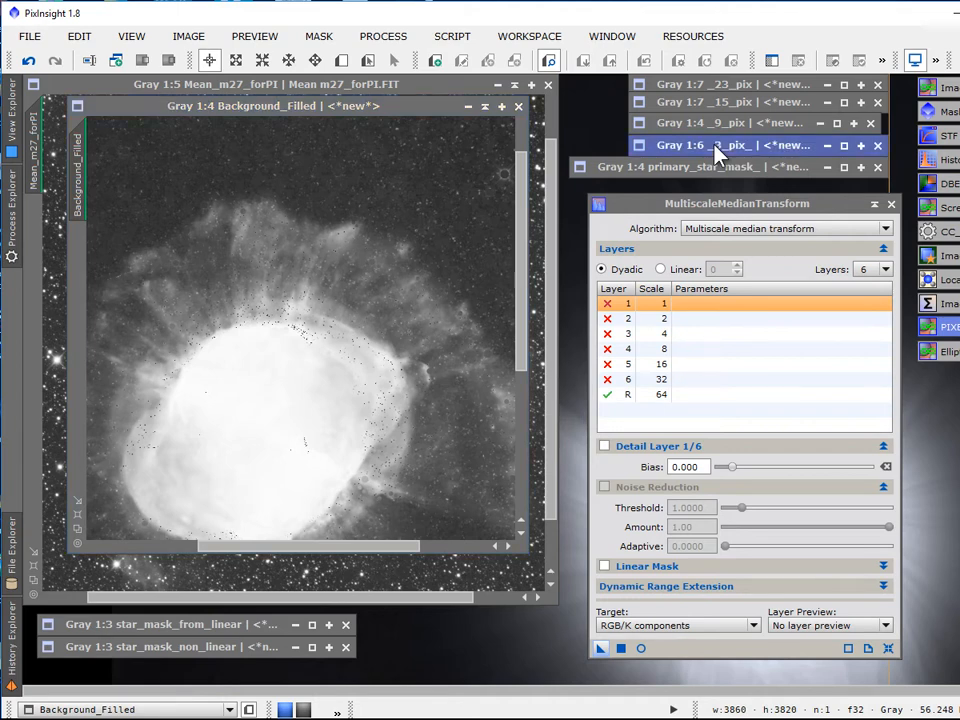
pyautogui.doubleClick(717, 148)
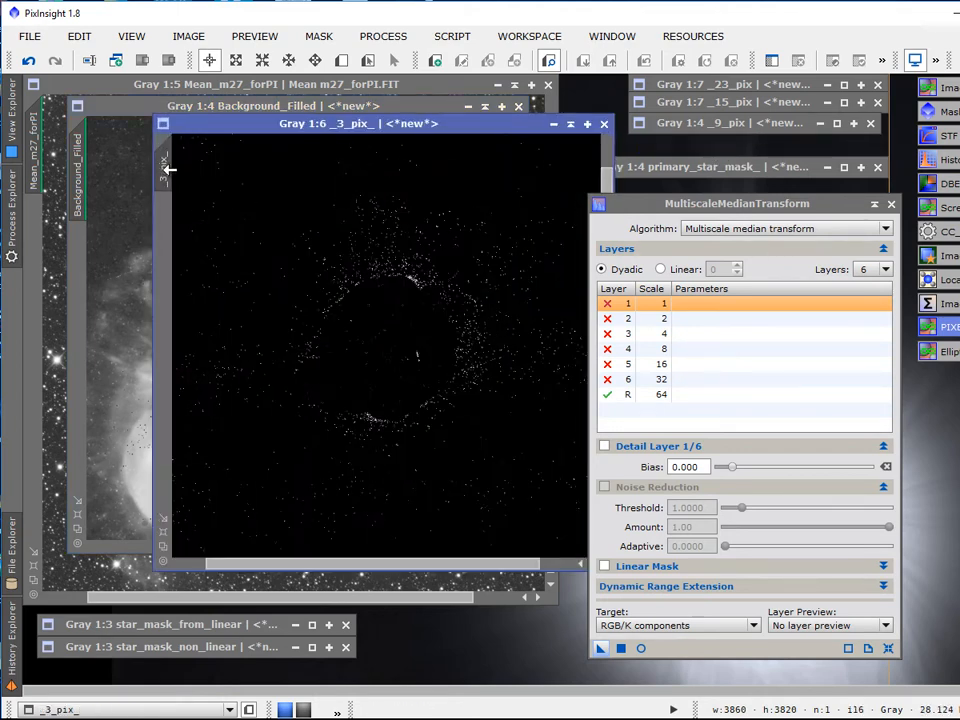
pyautogui.moveTo(164, 170); pyautogui.dragTo(60, 190)
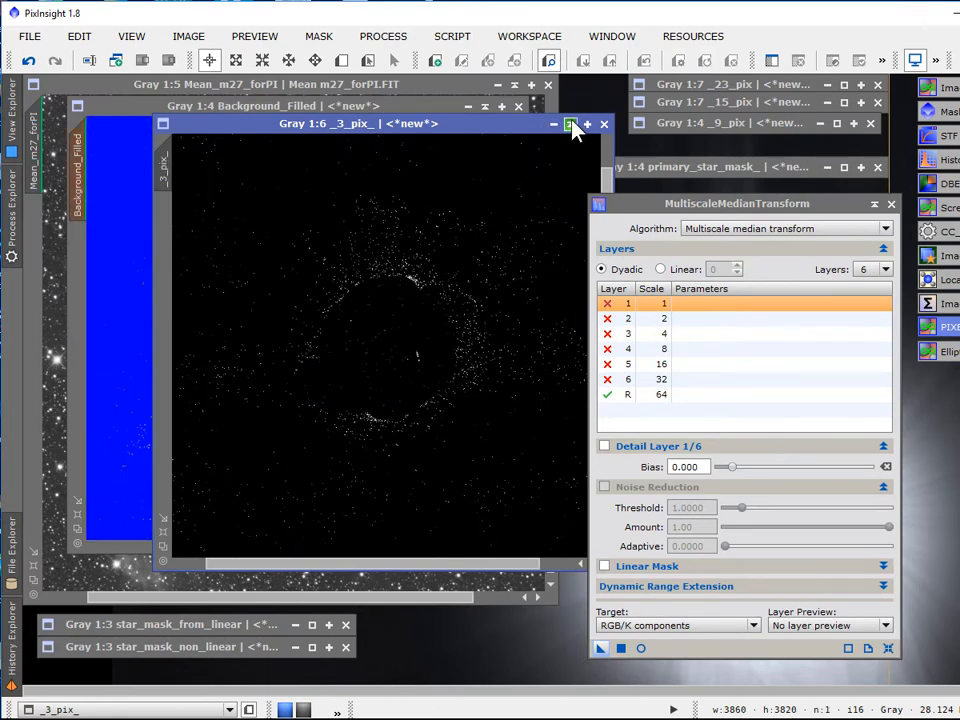
pyautogui.click(570, 124)
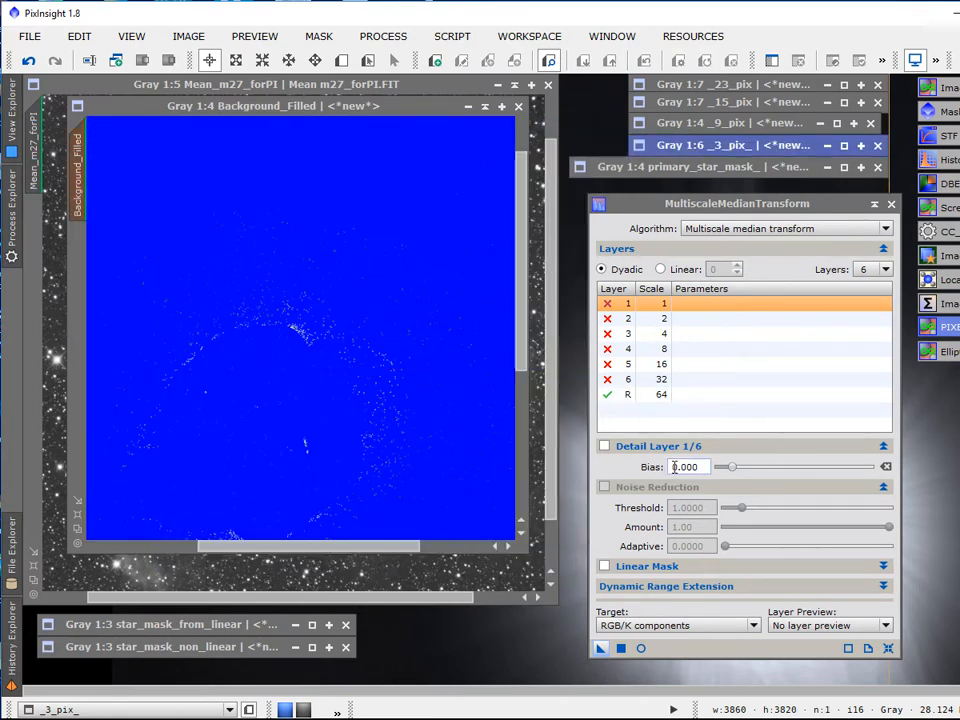
# Step: Apply MultiscaleMedianTransform with 4 layers to Background_Filled and remove the _3_pix_ mask
pyautogui.click(884, 272)
pyautogui.click(882, 320)
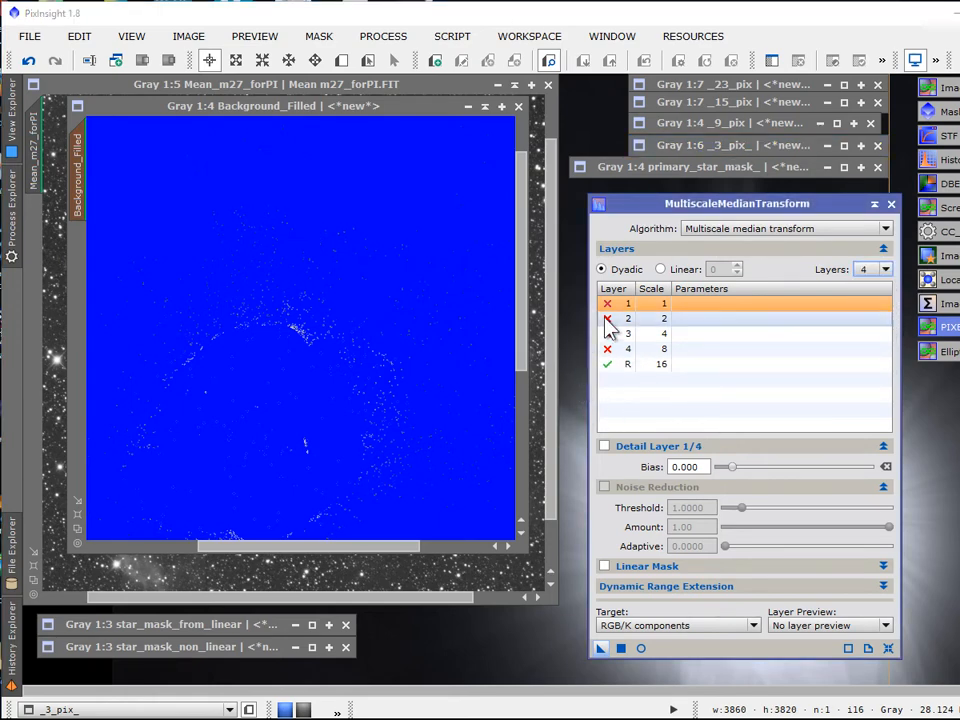
pyautogui.moveTo(600, 652); pyautogui.dragTo(429, 345)
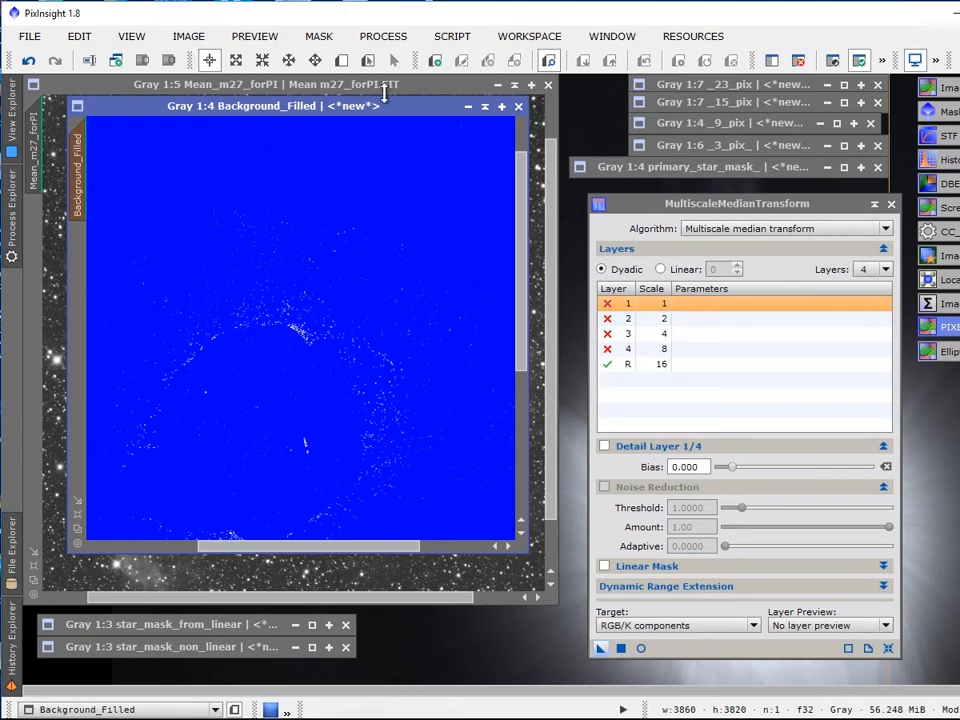
pyautogui.click(320, 36)
pyautogui.click(344, 80)
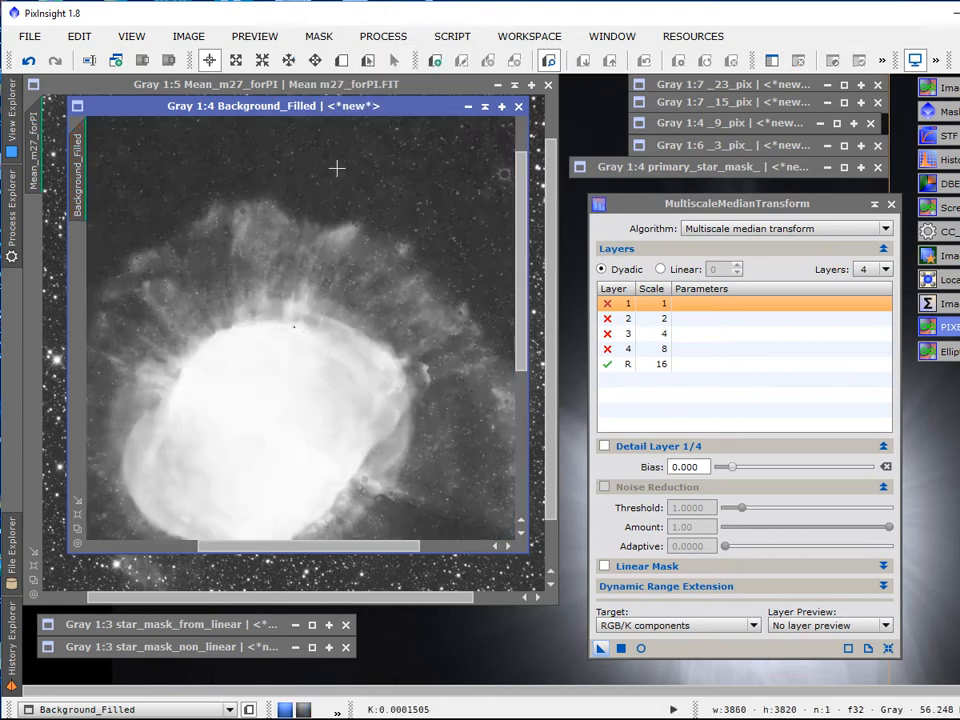
# Step: Examine the filled star holes in Background_Filled around the nebula and in the area below it, including the brightest stars
pyautogui.scroll(1, 357, 323)
pyautogui.scroll(-1, 357, 323)
pyautogui.scroll(-4, 357, 323)
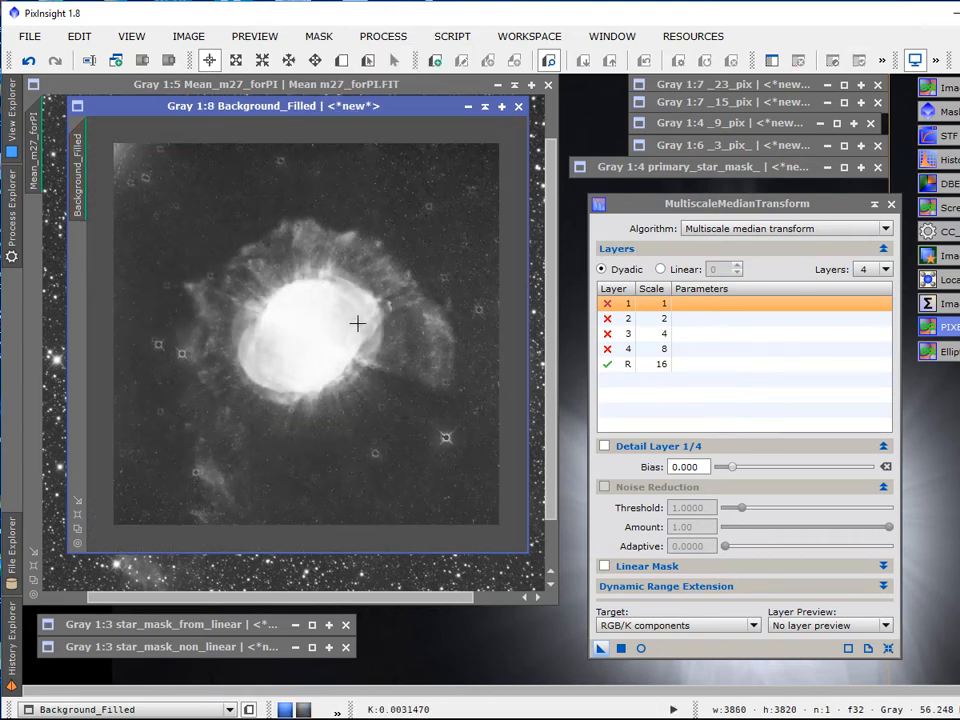
pyautogui.scroll(1, 357, 323)
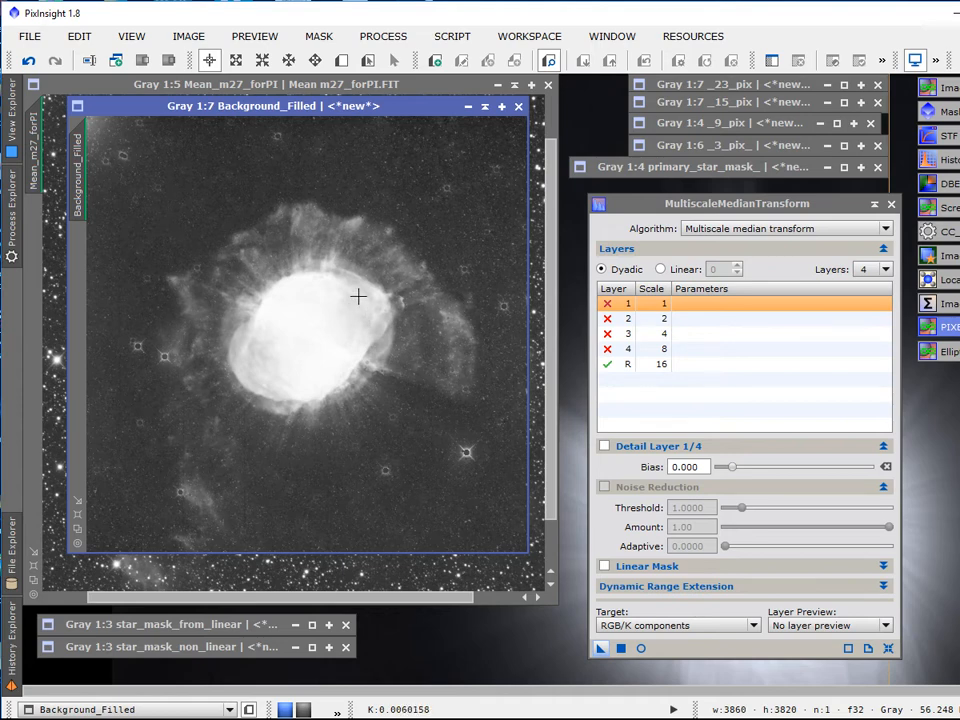
pyautogui.scroll(3, 375, 285)
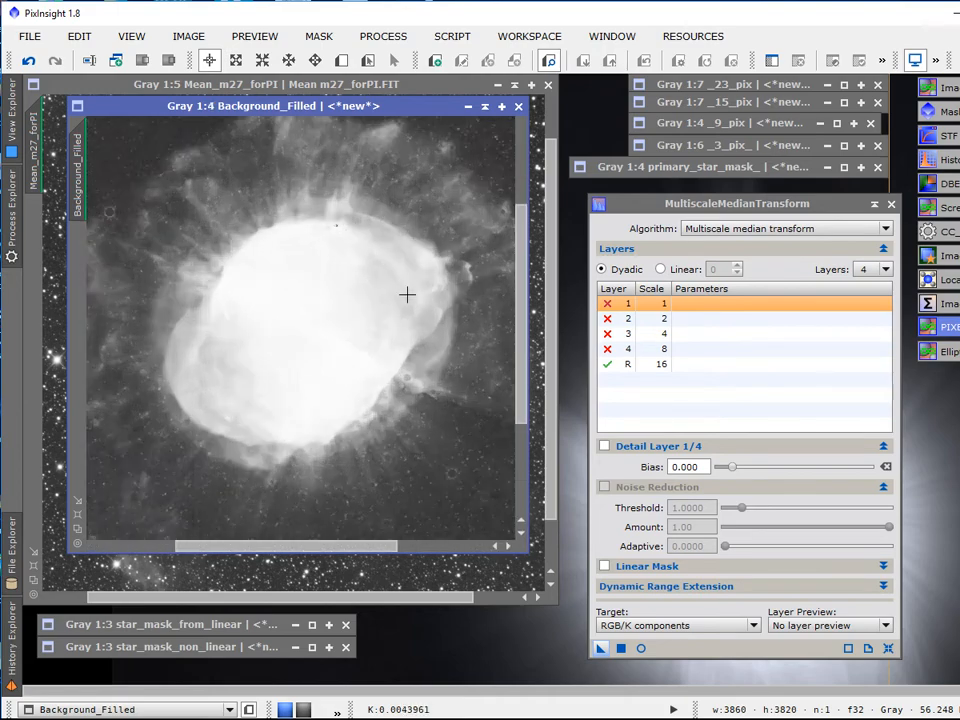
pyautogui.moveTo(522, 300); pyautogui.dragTo(525, 414)
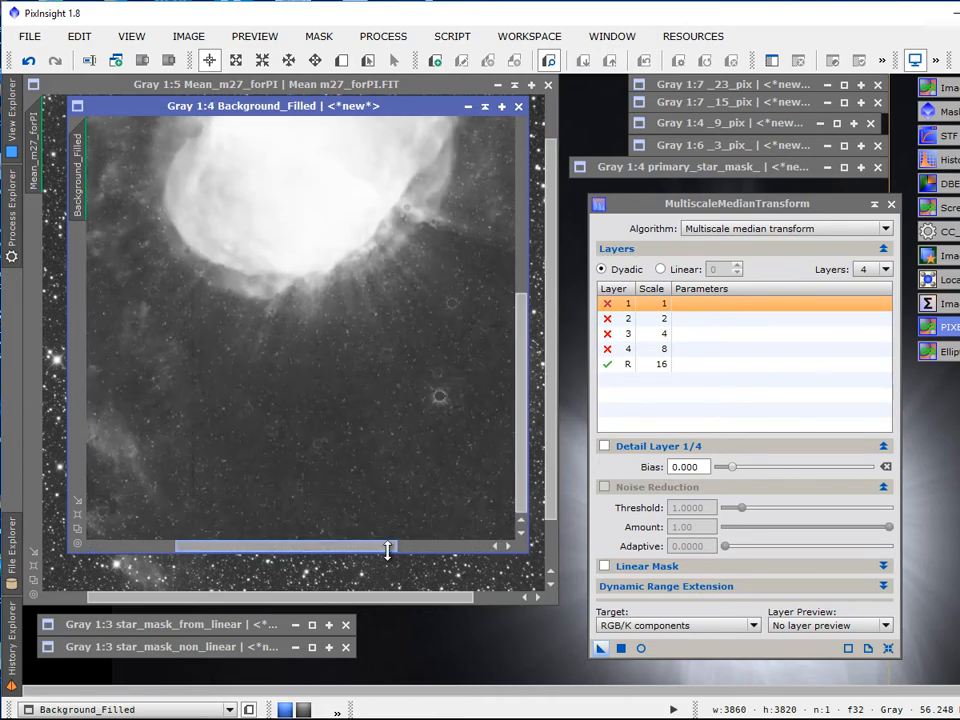
pyautogui.moveTo(368, 551); pyautogui.dragTo(436, 551)
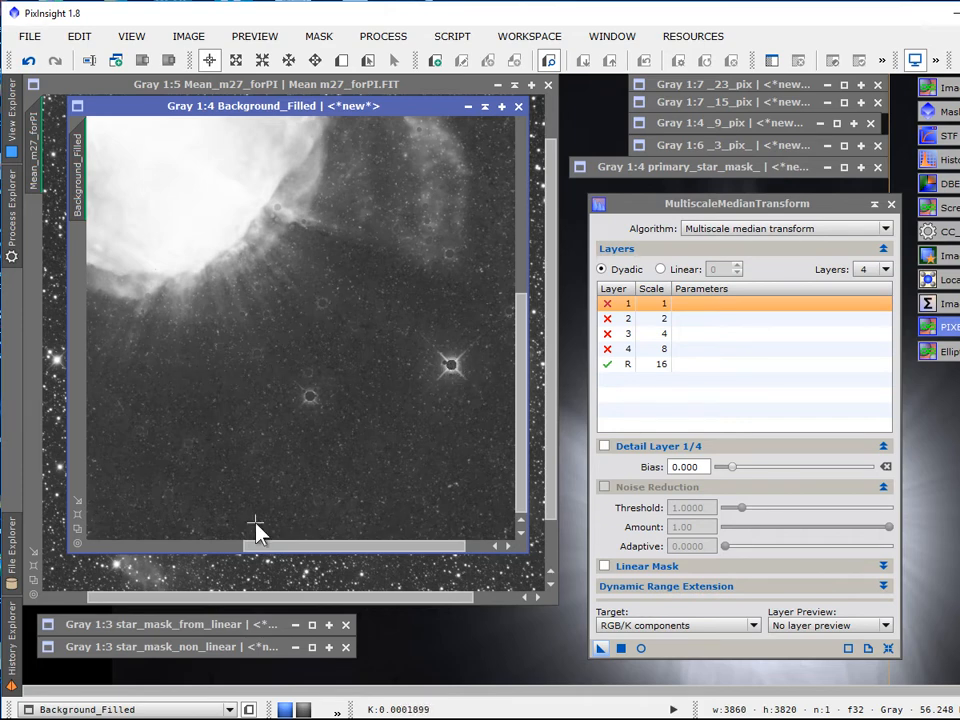
pyautogui.moveTo(326, 547); pyautogui.dragTo(298, 546)
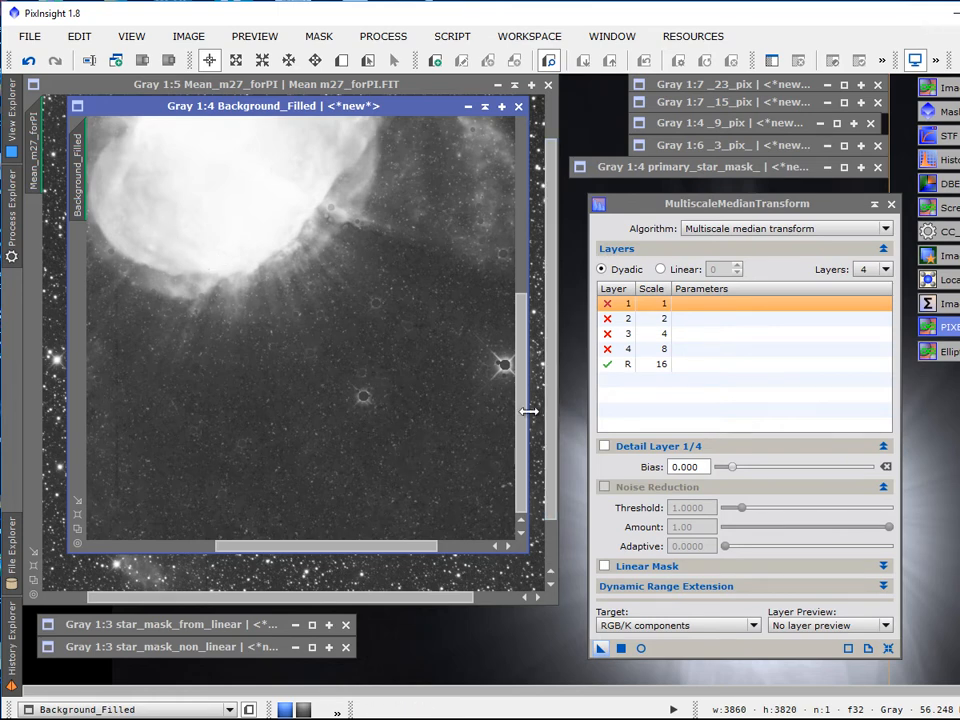
pyautogui.moveTo(529, 412); pyautogui.dragTo(568, 401)
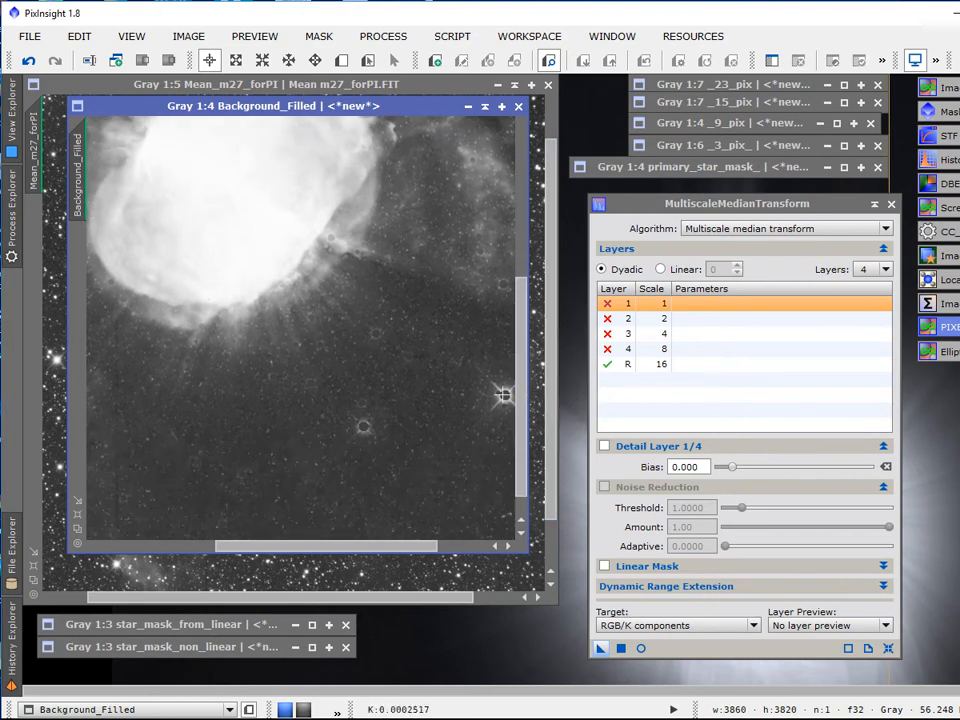
pyautogui.moveTo(437, 550); pyautogui.dragTo(421, 551)
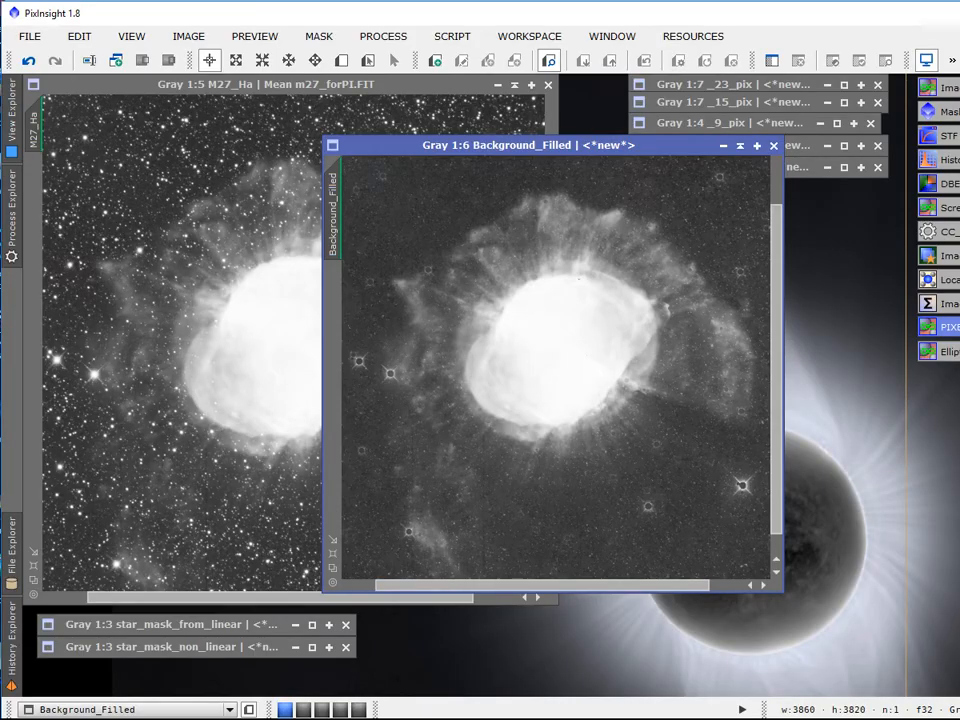
# Step: Open PixelMath and build the RGB/K expression M27_Ha-Background_Filled
pyautogui.doubleClick(938, 327)
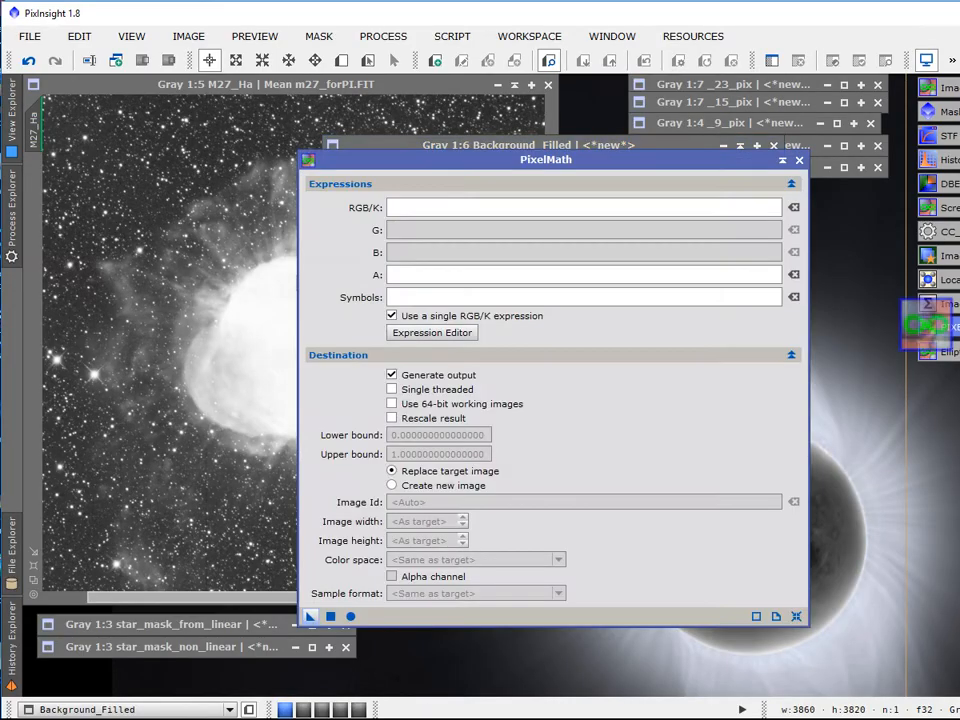
pyautogui.click(455, 336)
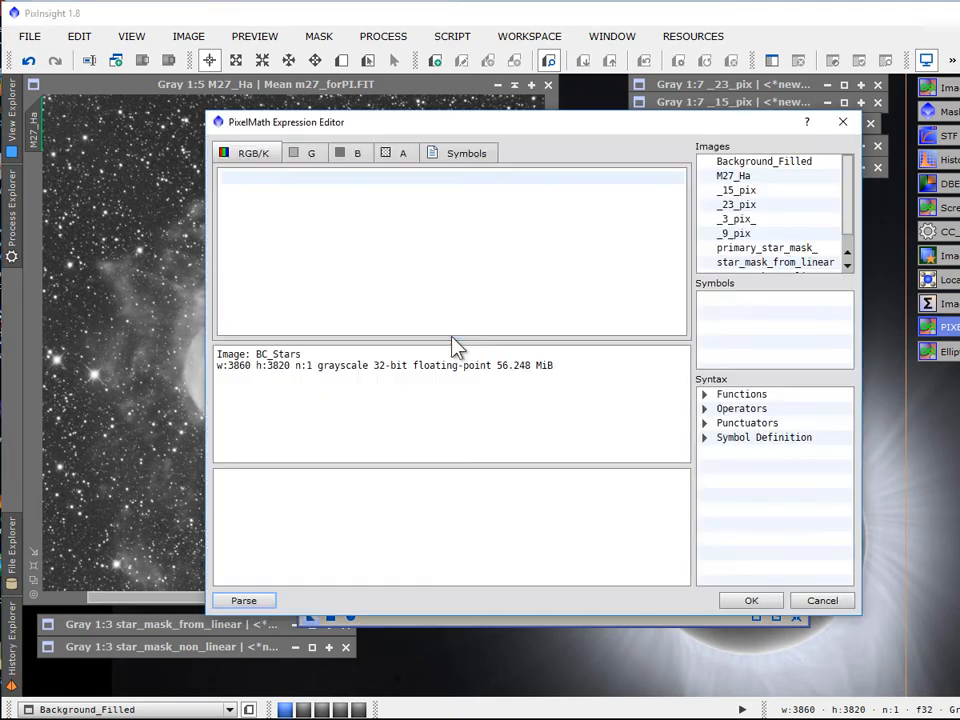
pyautogui.doubleClick(735, 177)
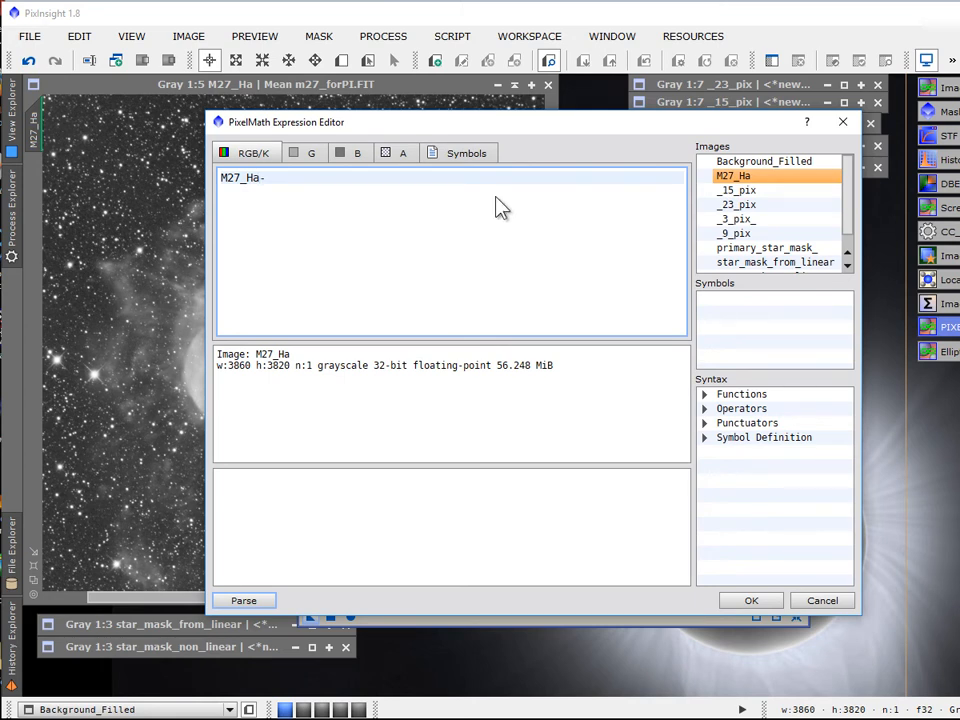
pyautogui.doubleClick(754, 162)
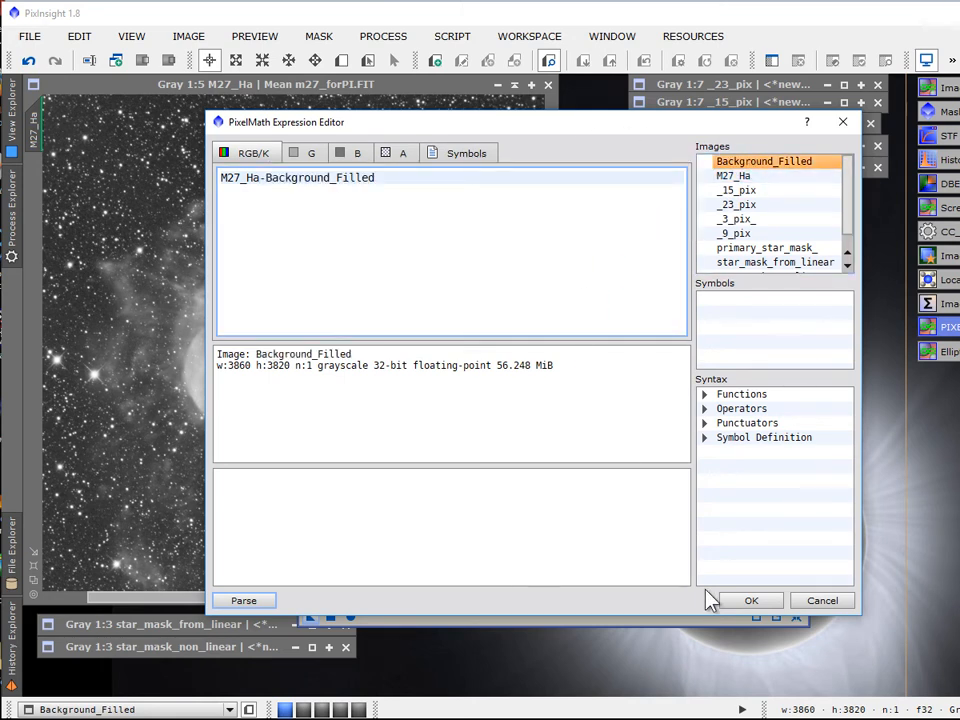
pyautogui.click(758, 601)
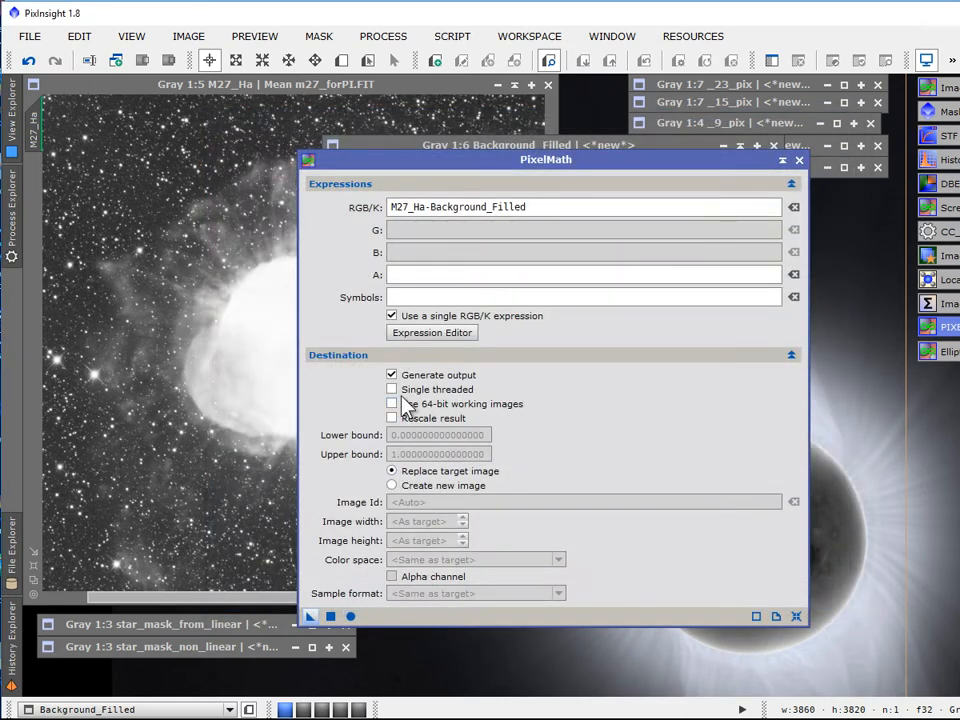
# Step: Set PixelMath to create a new image, apply the expression to M27_Ha, and close PixelMath
pyautogui.click(392, 487)
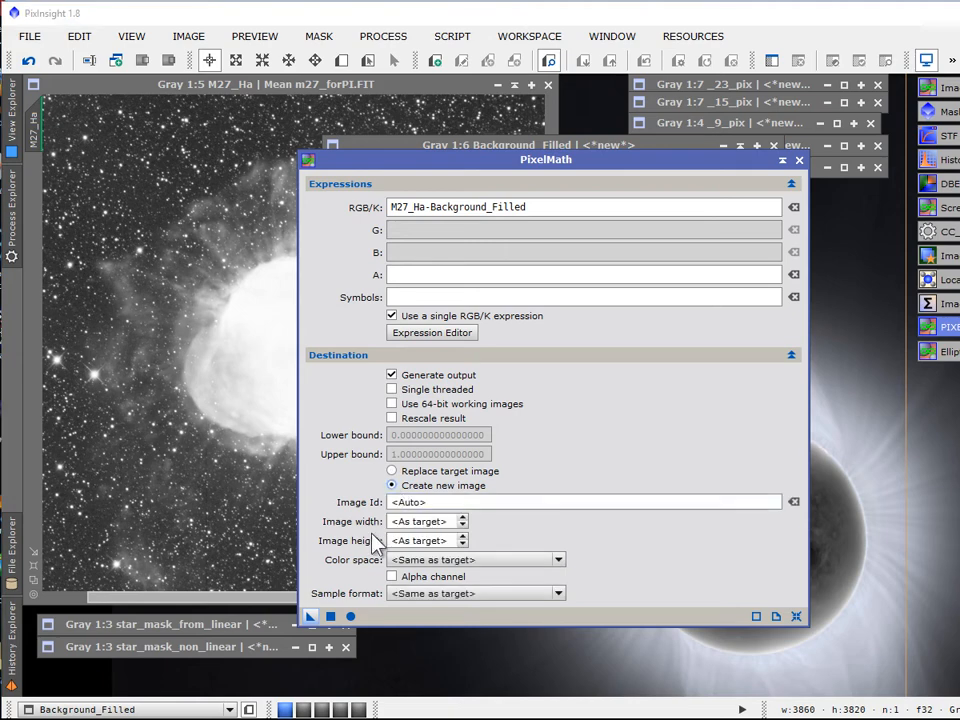
pyautogui.moveTo(313, 618); pyautogui.dragTo(156, 432)
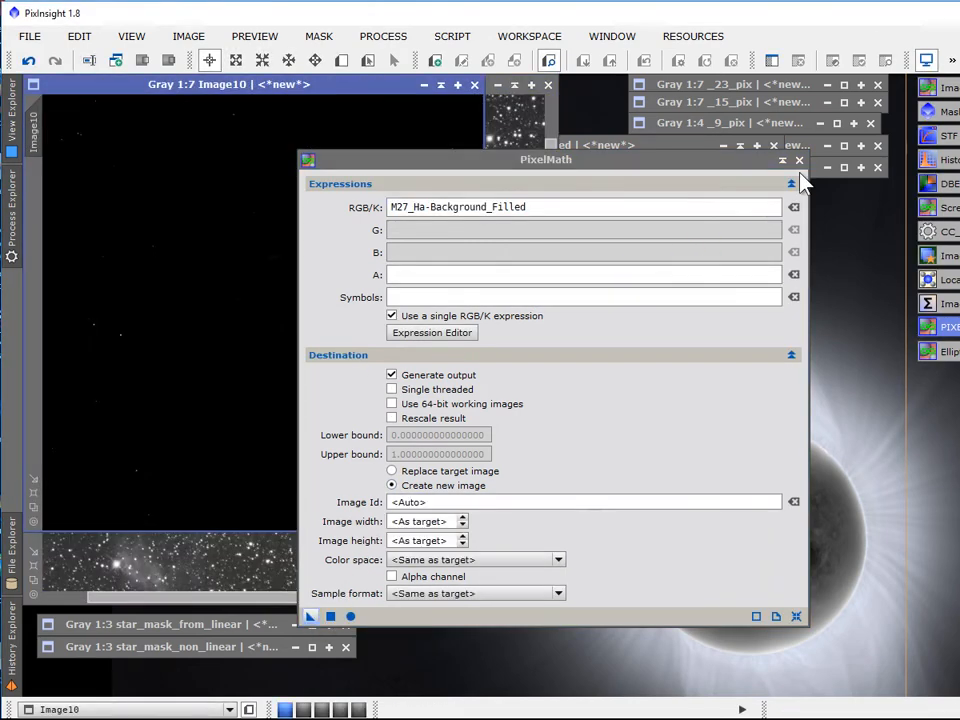
pyautogui.click(798, 161)
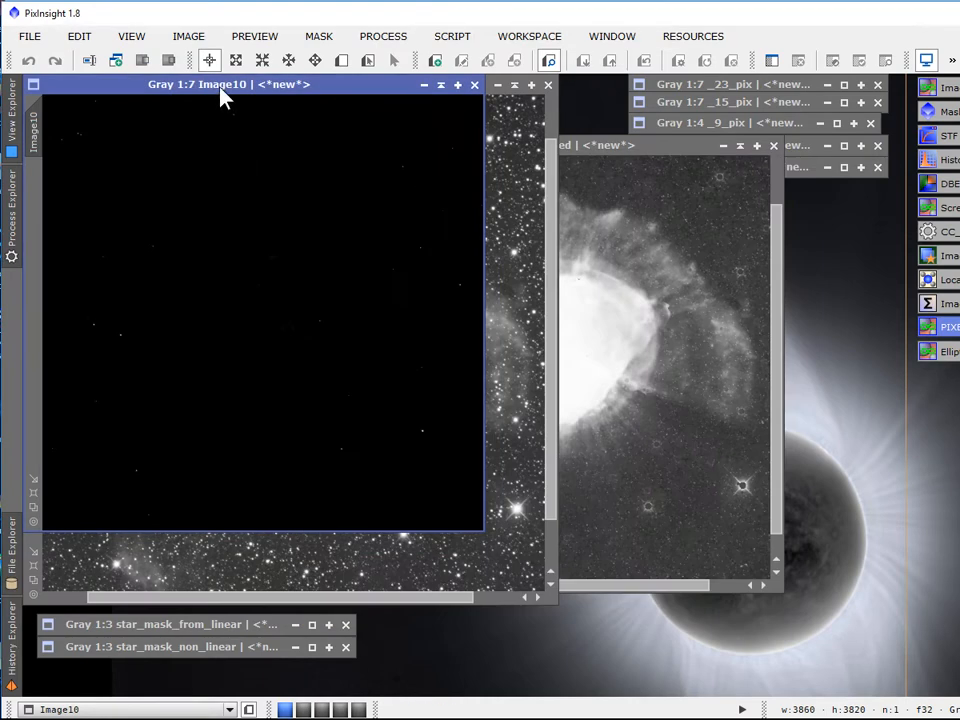
# Step: Move the Image10 window clear, make ScreenTransferFunction track it, and lower the highlights clipping point to brighten the displayed stars
pyautogui.moveTo(220, 88); pyautogui.dragTo(321, 135)
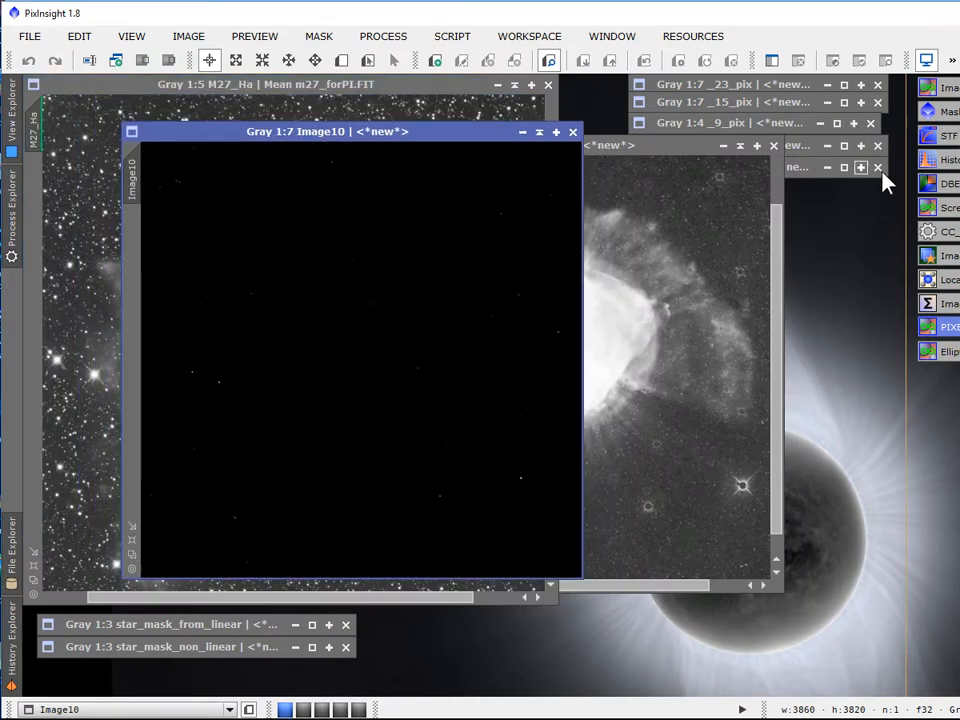
pyautogui.doubleClick(942, 136)
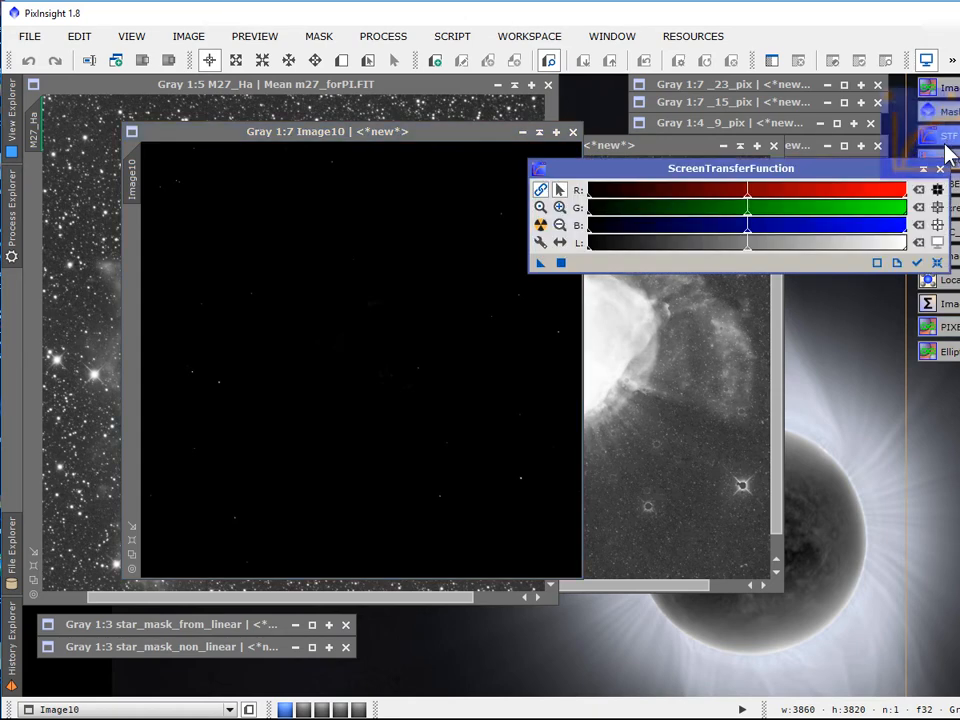
pyautogui.click(936, 262)
pyautogui.moveTo(904, 191); pyautogui.dragTo(610, 189)
pyautogui.scroll(3, 425, 319)
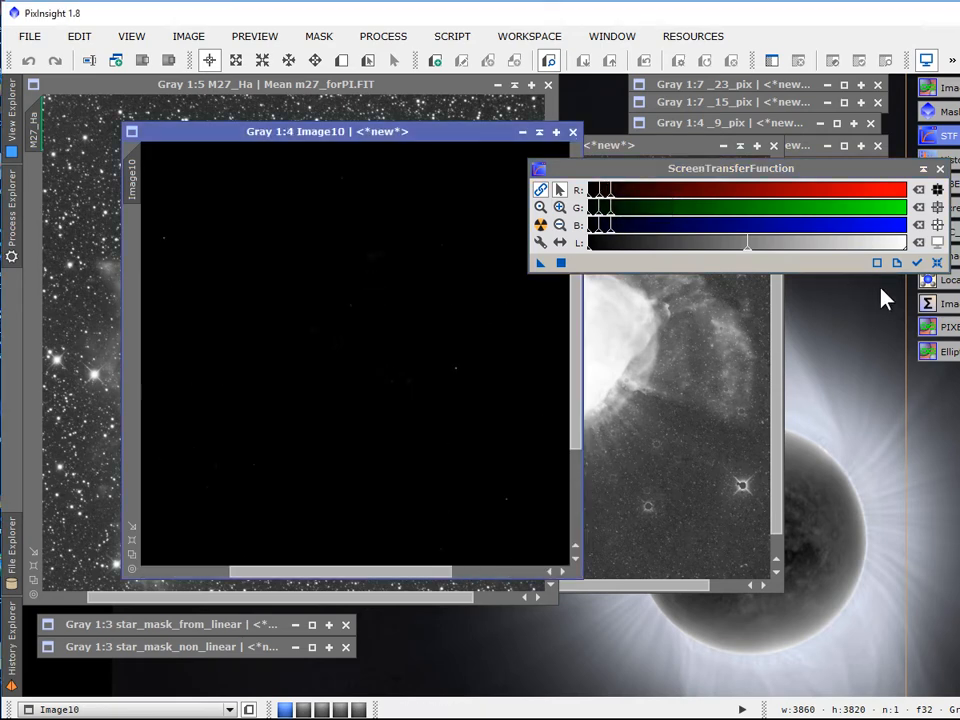
pyautogui.click(917, 263)
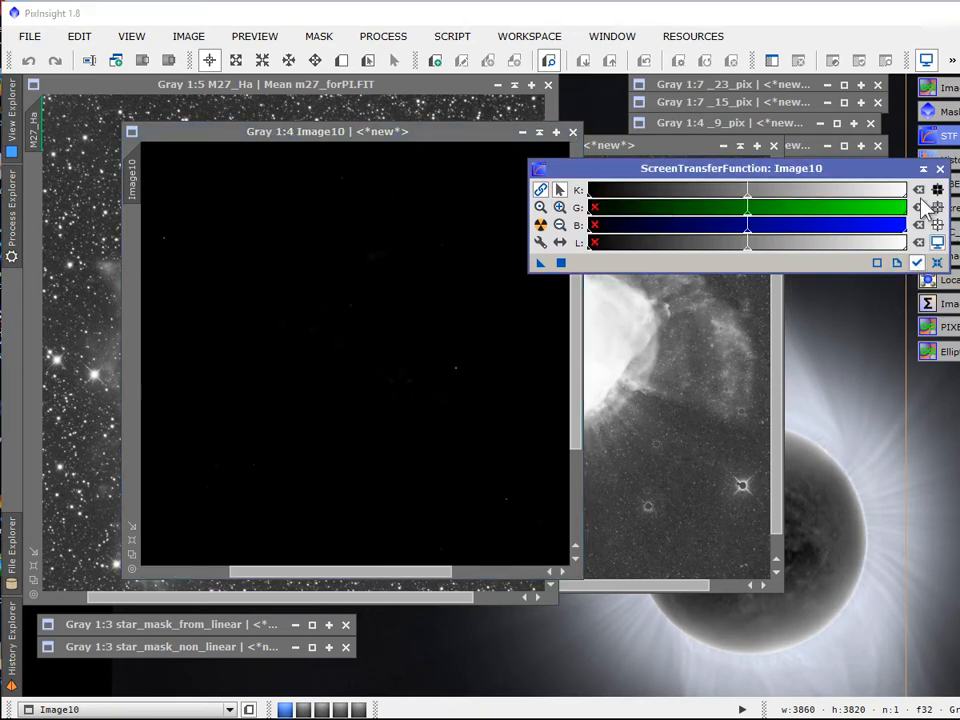
pyautogui.moveTo(907, 199); pyautogui.dragTo(618, 200)
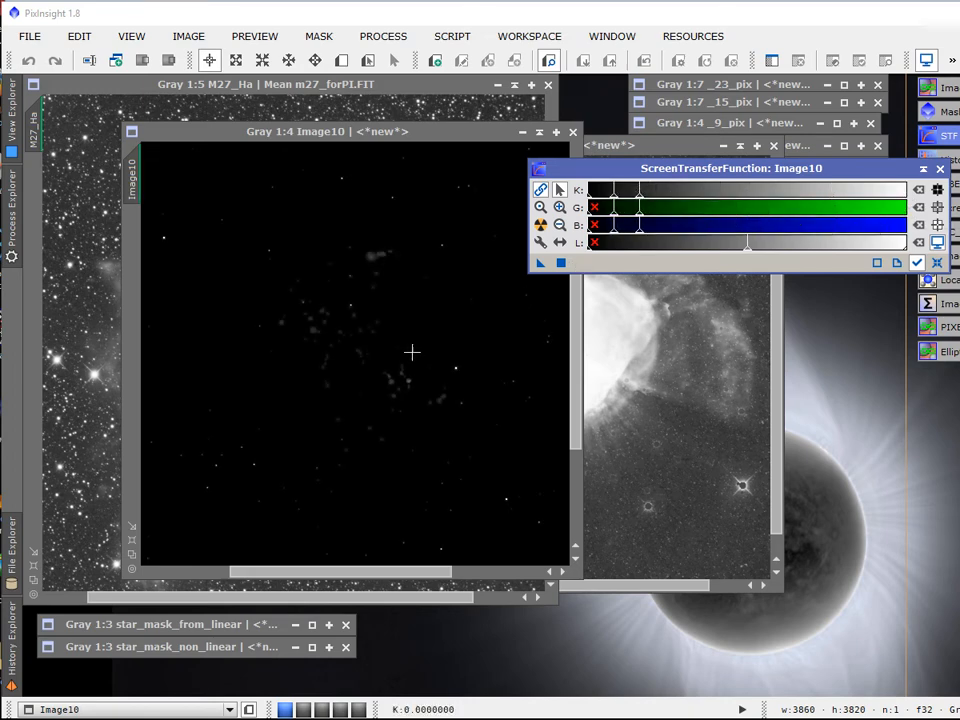
# Step: Zoom Image10 to 1:1, strengthen its screen stretch by lowering the highlights clipping point further, and examine the extracted stars
pyautogui.moveTo(573, 338); pyautogui.dragTo(583, 450)
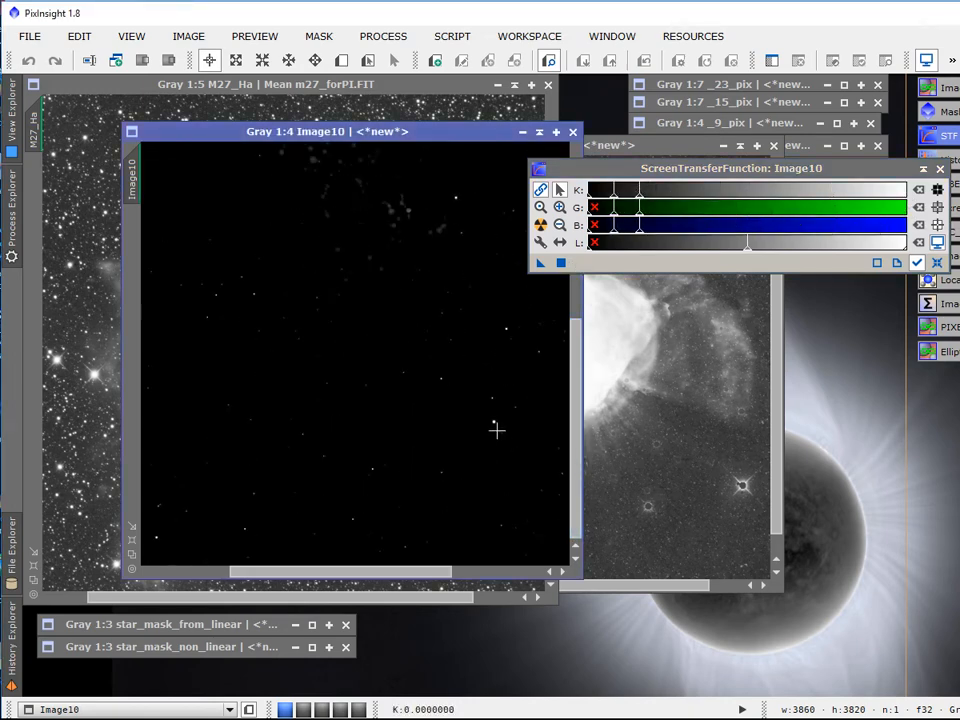
pyautogui.scroll(-2, 496, 430)
pyautogui.scroll(-1, 495, 430)
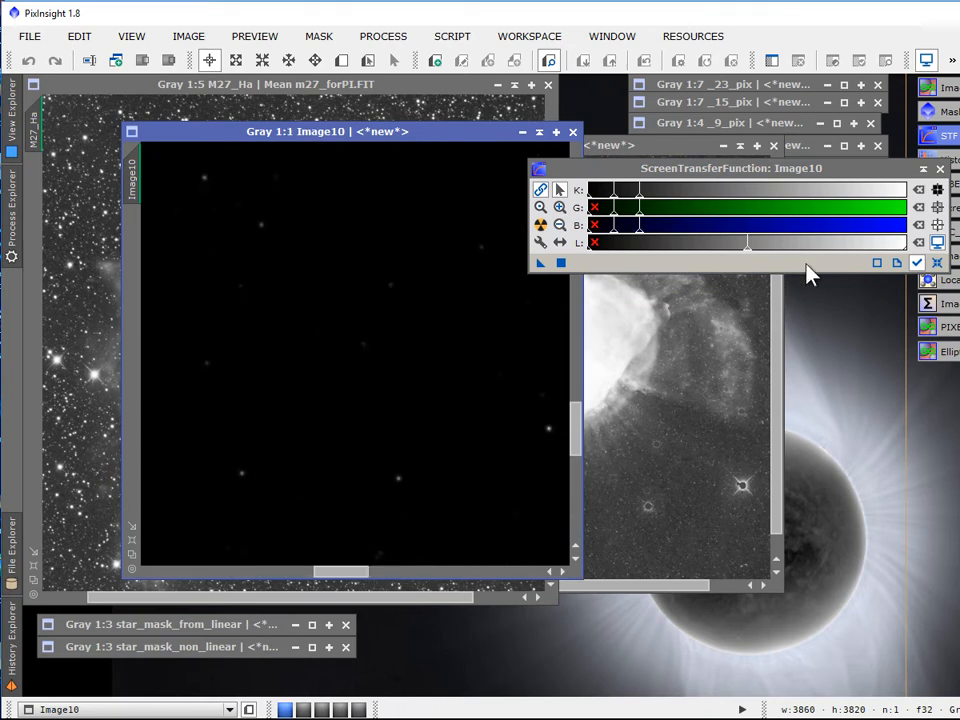
pyautogui.moveTo(638, 197); pyautogui.dragTo(592, 197)
pyautogui.moveTo(577, 430); pyautogui.dragTo(577, 453)
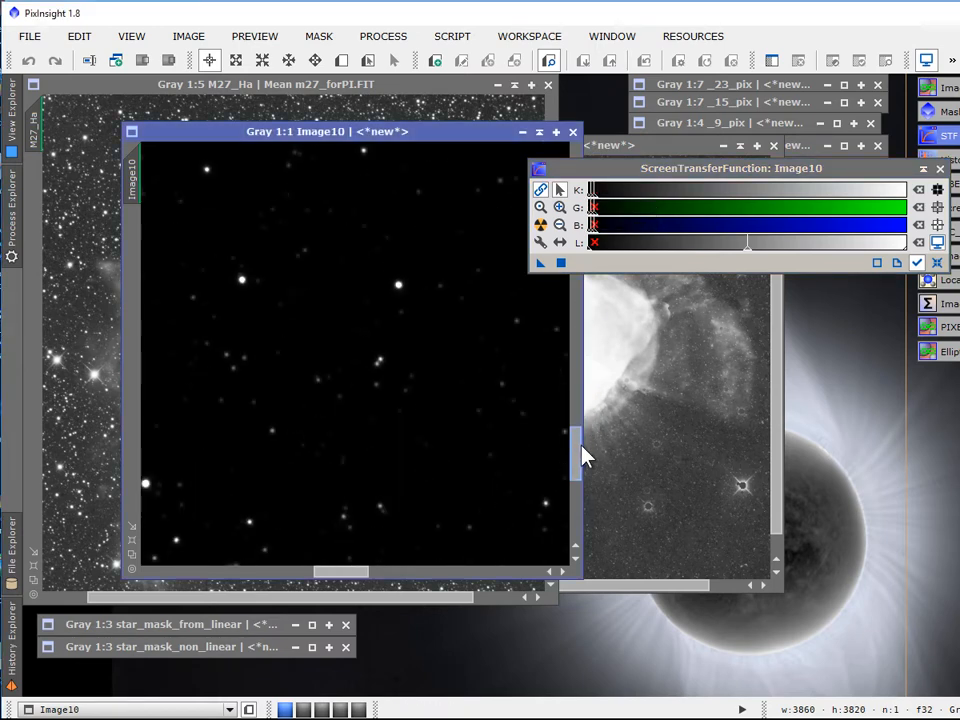
pyautogui.moveTo(365, 583); pyautogui.dragTo(328, 570)
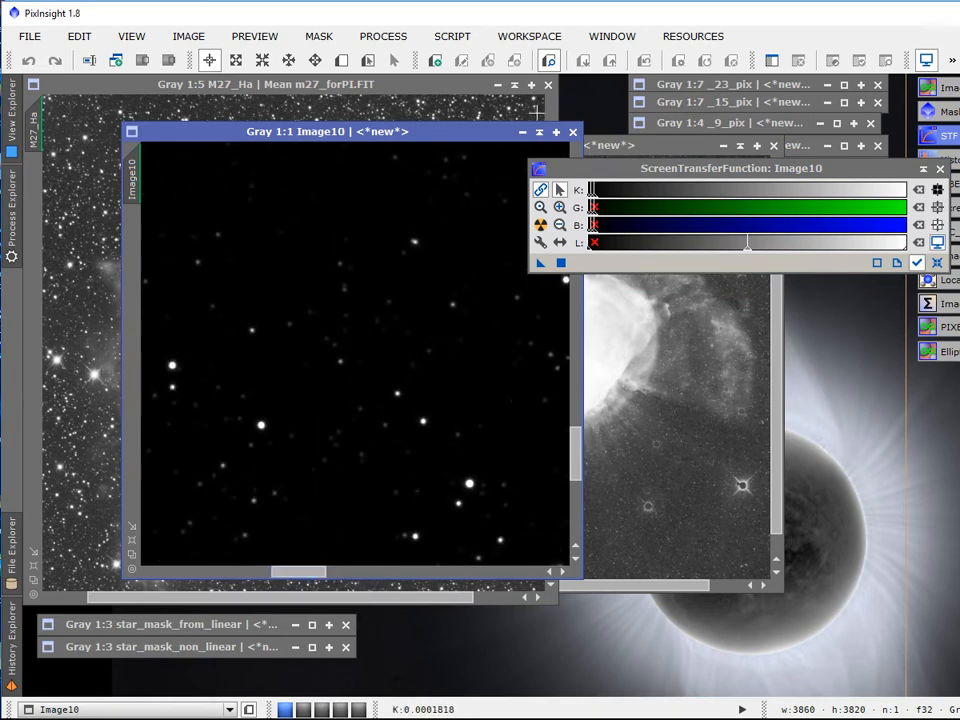
# Step: Rename the Image10 view as BC_Stars
pyautogui.rightClick(128, 183)
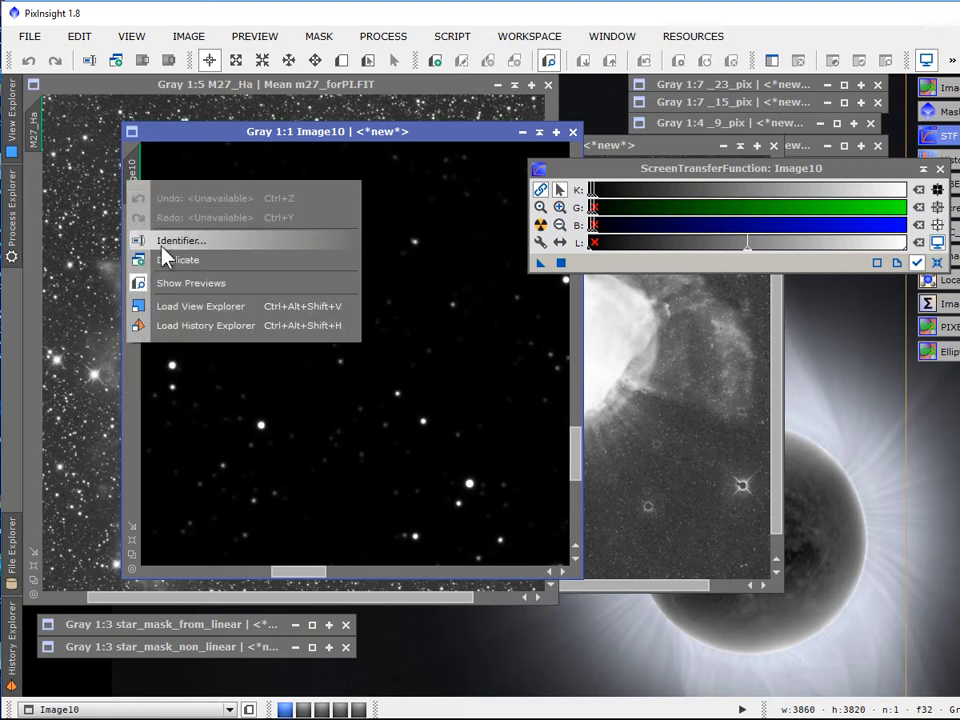
pyautogui.click(165, 242)
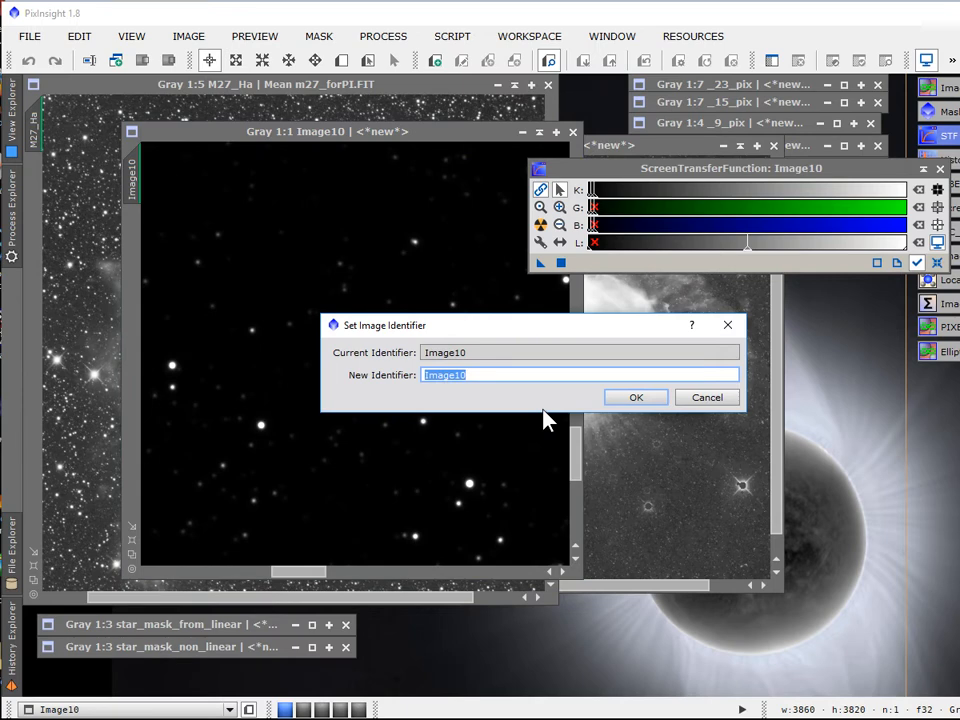
pyautogui.write('BC_AS')
pyautogui.press('BackSpace')
pyautogui.press('BackSpace')
pyautogui.write('Stars')
pyautogui.click(638, 398)
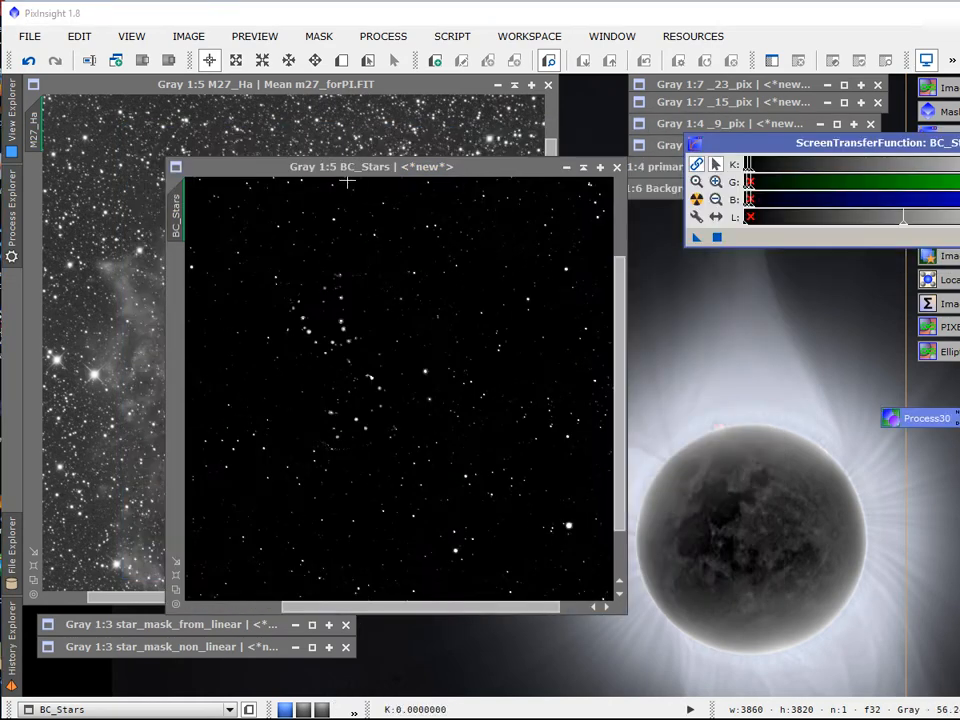
# Step: Position the BC_Stars window beside the nebula in M27_Ha and move ScreenTransferFunction clear of both images
pyautogui.moveTo(529, 178); pyautogui.dragTo(721, 178)
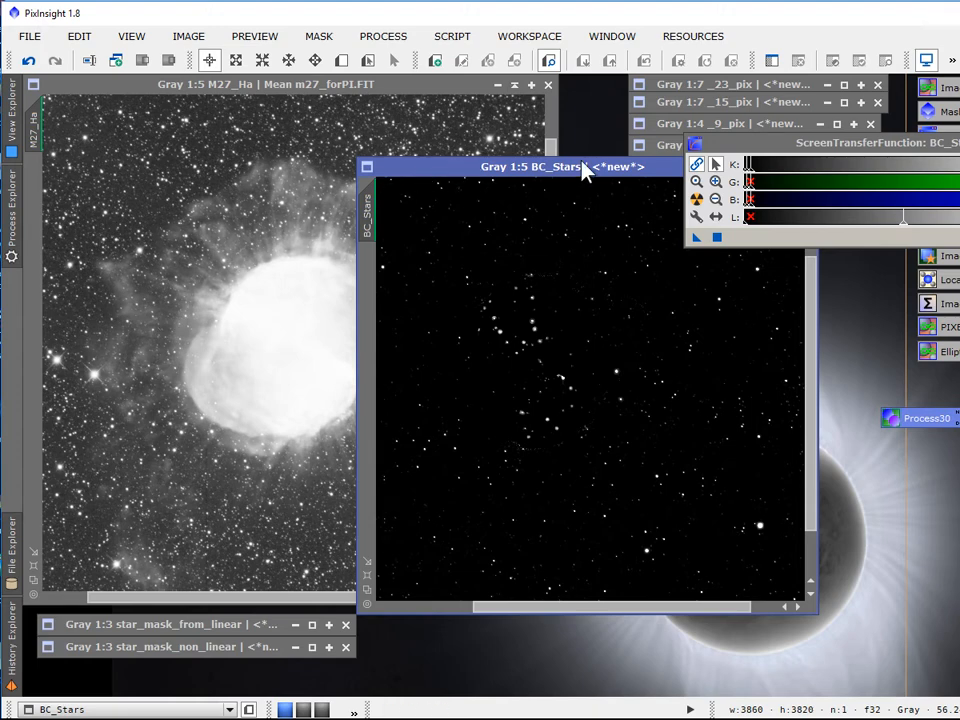
pyautogui.moveTo(735, 143); pyautogui.dragTo(955, 333)
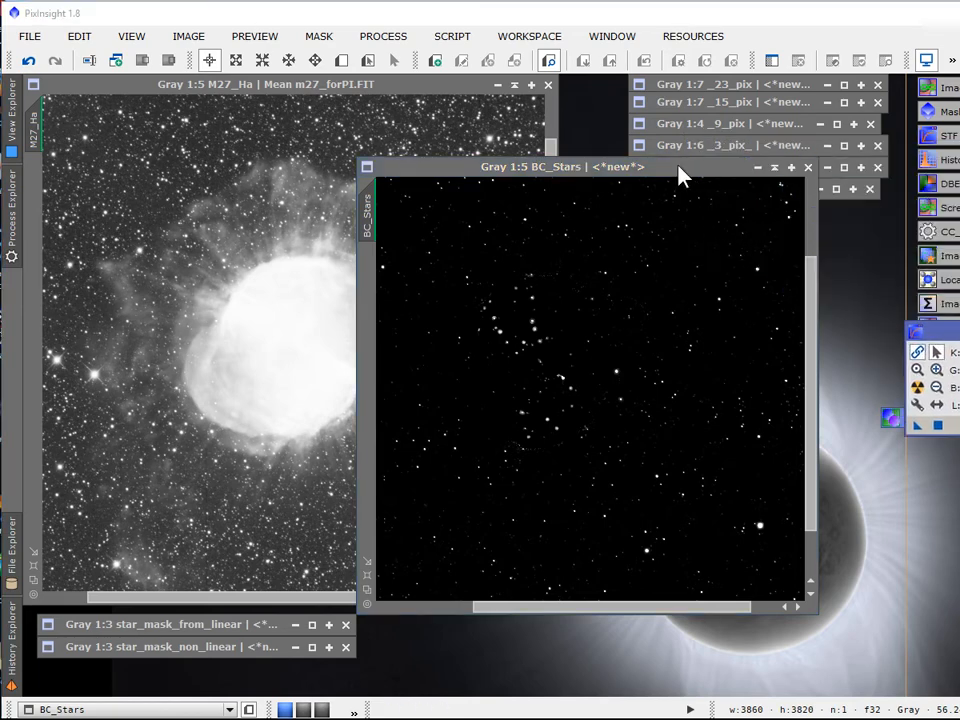
pyautogui.moveTo(680, 175); pyautogui.dragTo(607, 248)
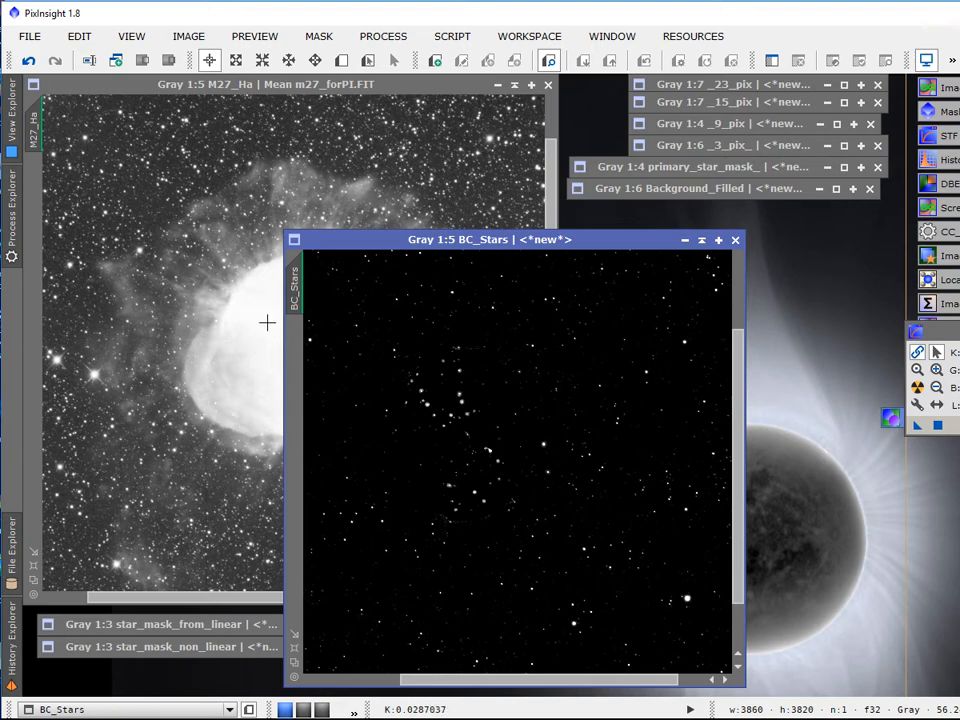
pyautogui.moveTo(382, 245); pyautogui.dragTo(419, 182)
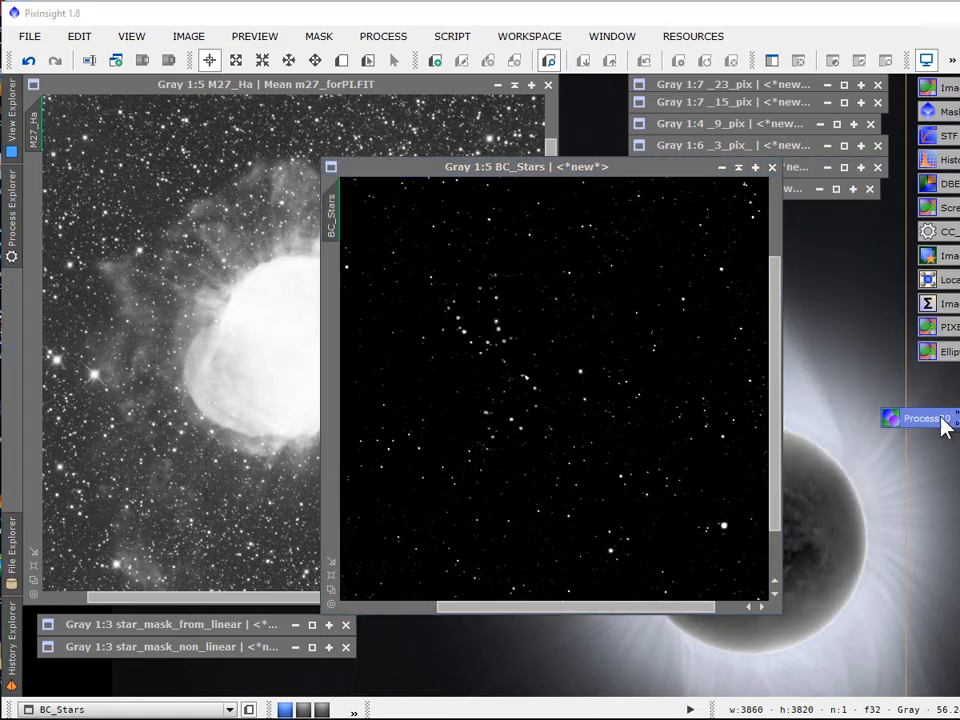
# Step: Open PixelMath and build the RGB/K expression M27_Ha-BC_Stars in the Expression Editor
pyautogui.moveTo(940, 425)
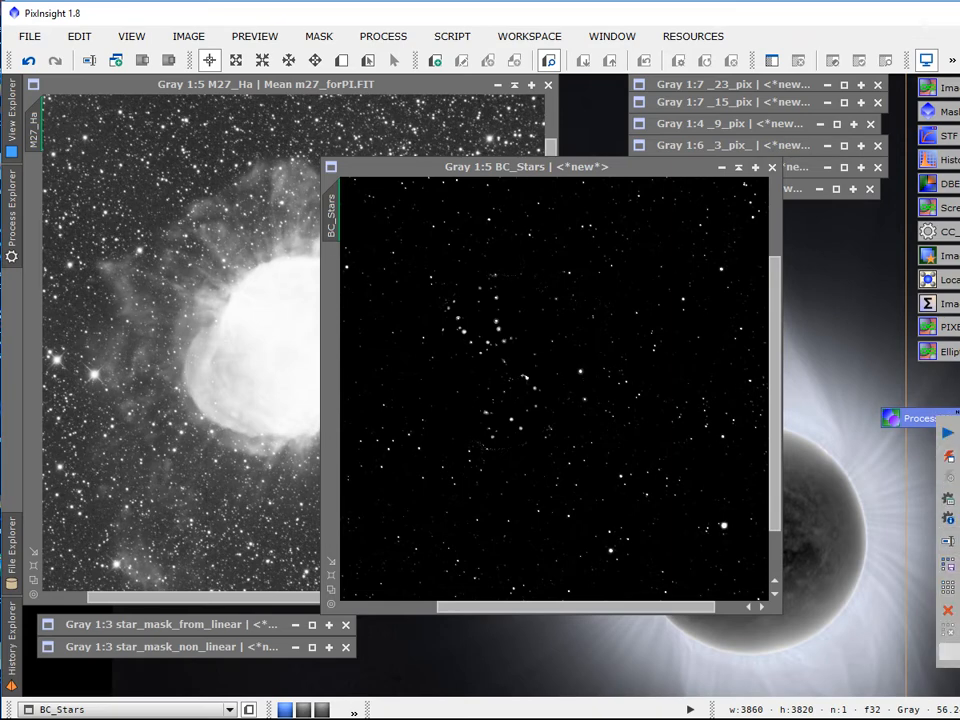
pyautogui.doubleClick(945, 326)
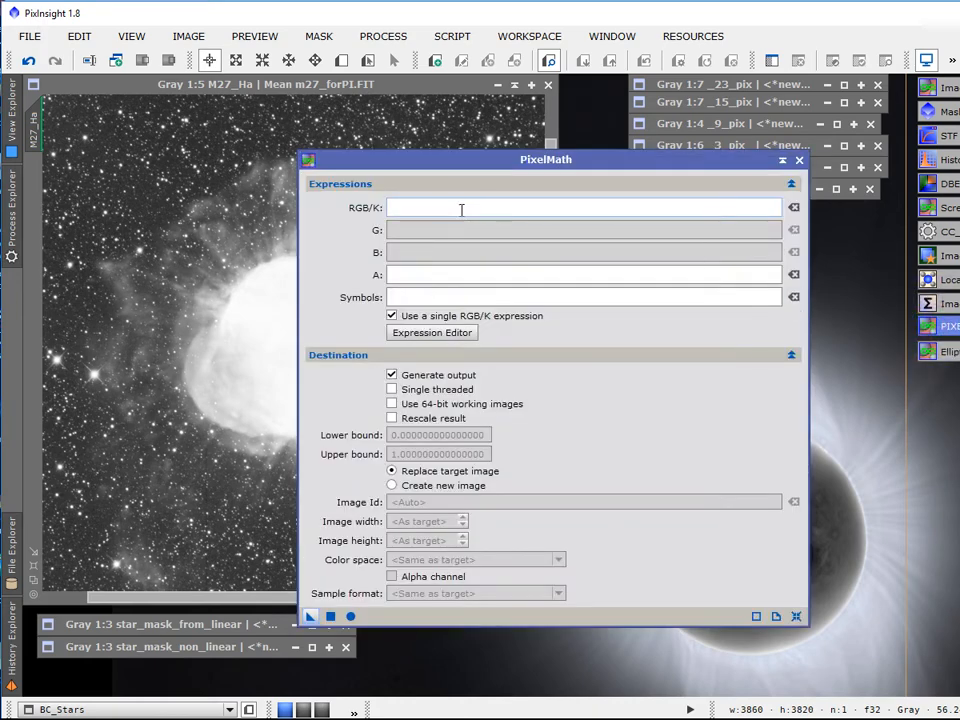
pyautogui.click(418, 336)
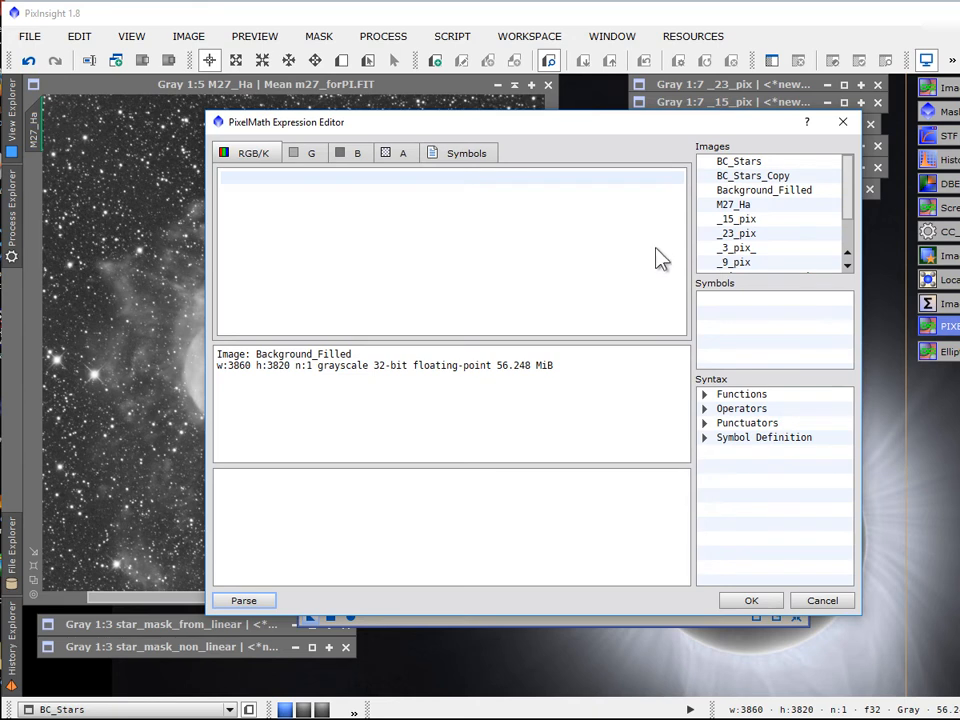
pyautogui.doubleClick(738, 205)
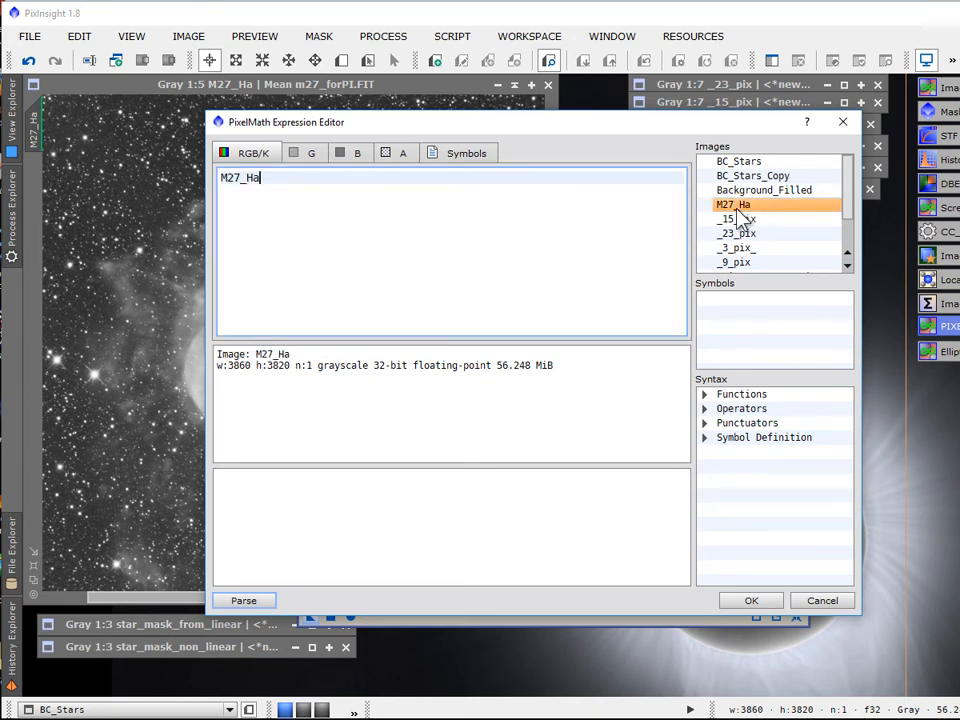
pyautogui.write('-')
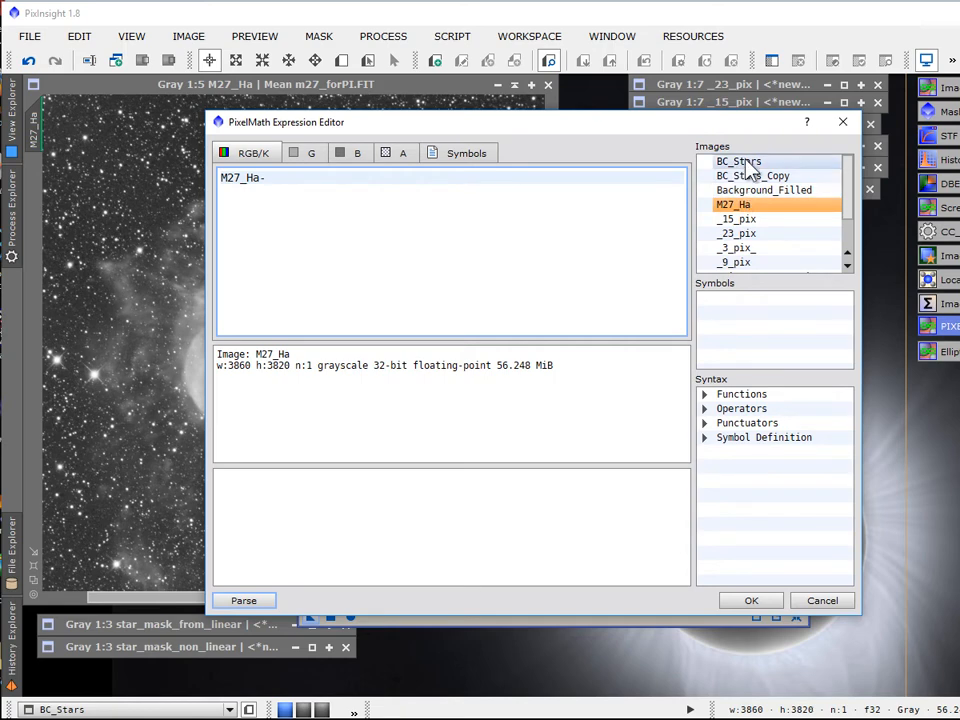
pyautogui.doubleClick(747, 164)
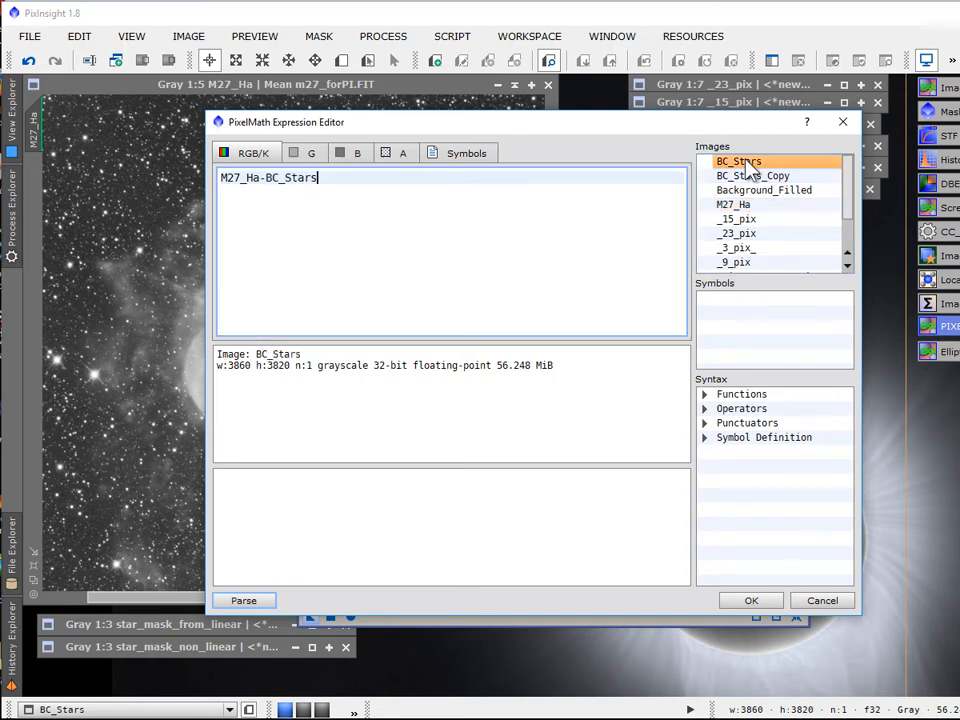
pyautogui.click(752, 601)
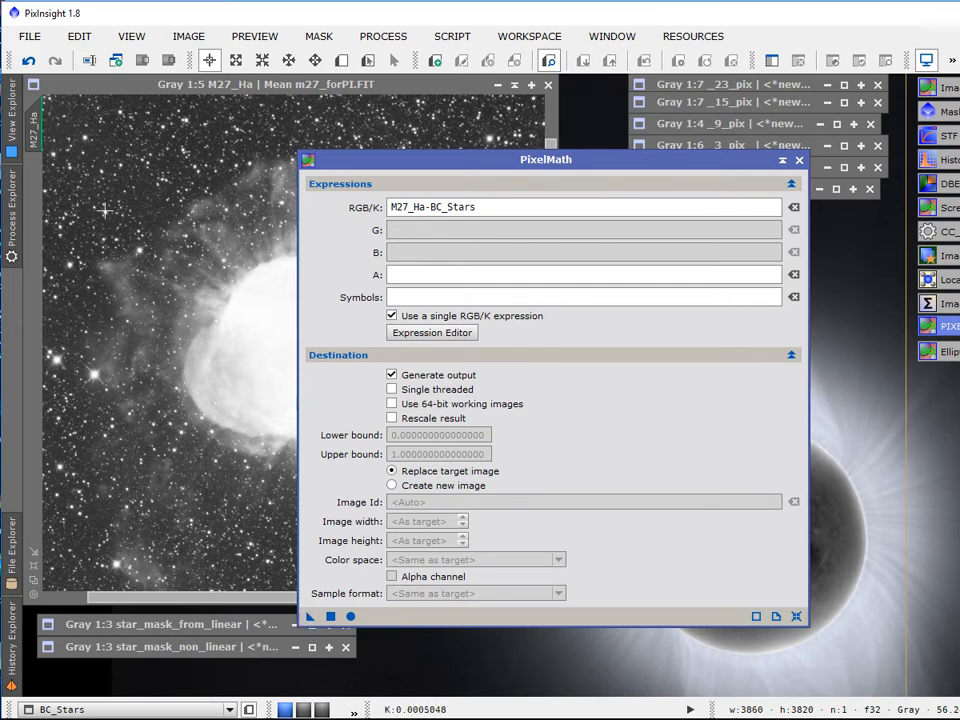
# Step: Apply the PixelMath subtraction to M27_Ha, replacing the target image, and move PixelMath clear of the nebula
pyautogui.moveTo(318, 626); pyautogui.dragTo(155, 341)
pyautogui.click(703, 208)
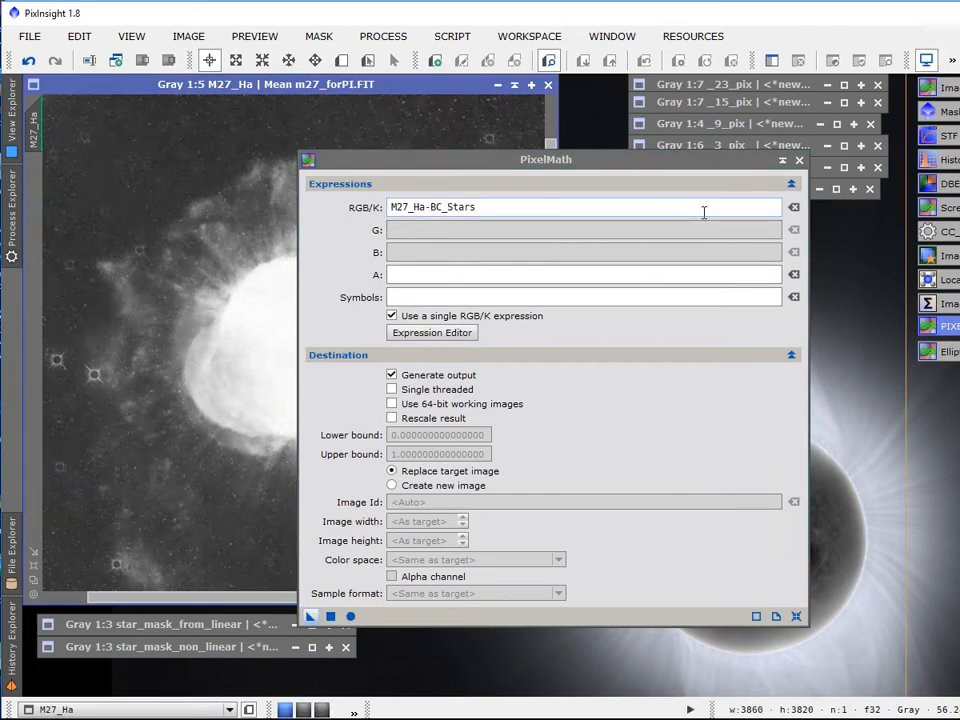
pyautogui.moveTo(697, 166); pyautogui.dragTo(959, 201)
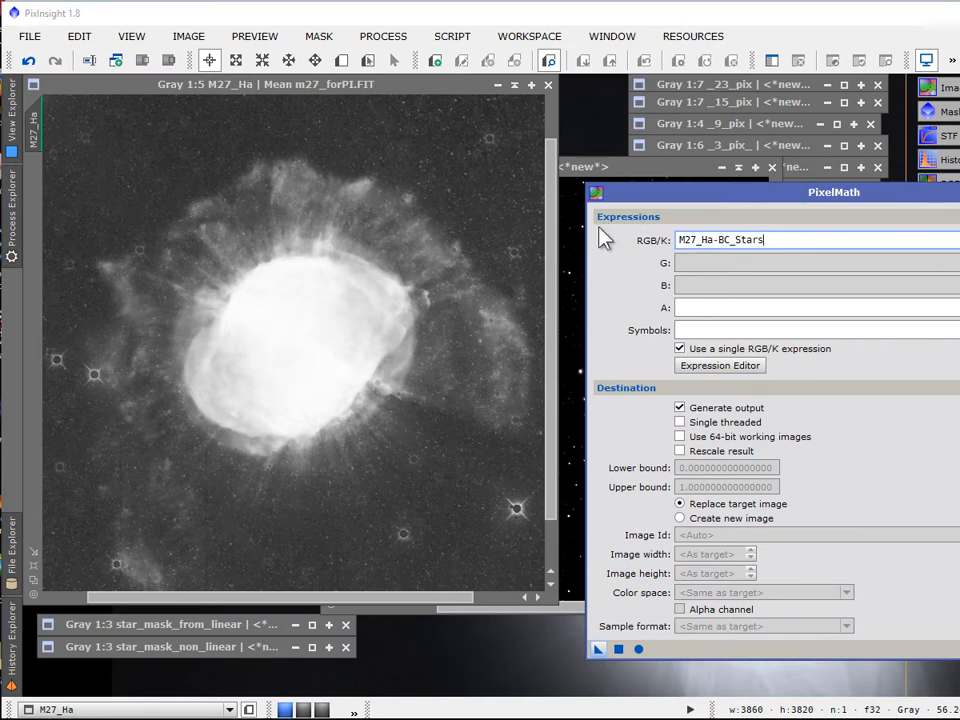
# Step: Zoom M27_Ha to 1:2 and examine the star residue below and on both sides of the nebula
pyautogui.doubleClick(579, 168)
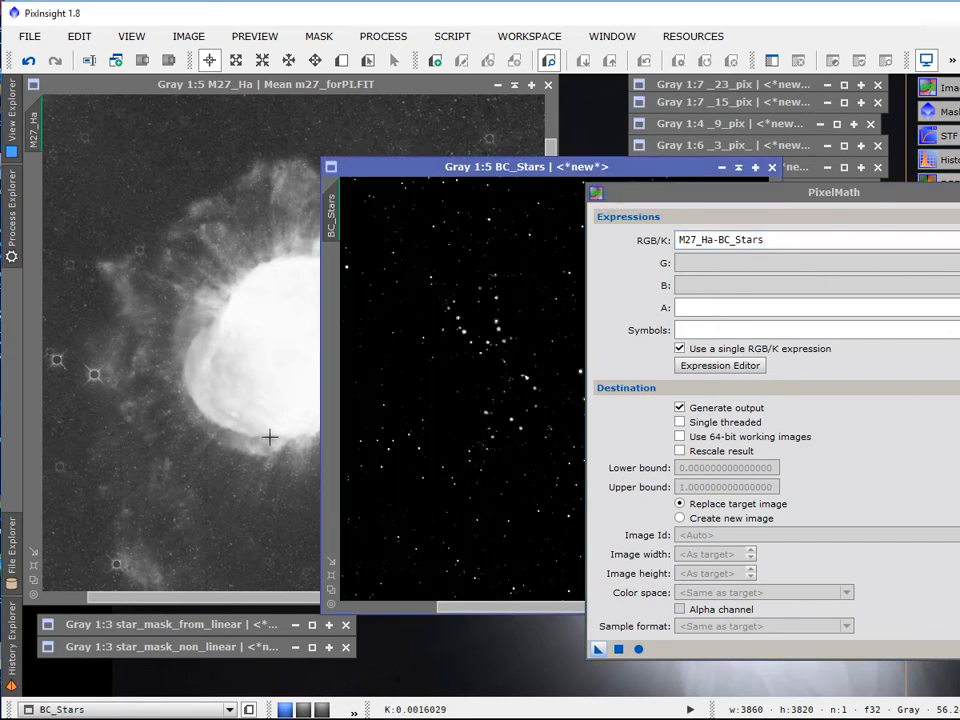
pyautogui.click(104, 430)
pyautogui.scroll(3, 104, 430)
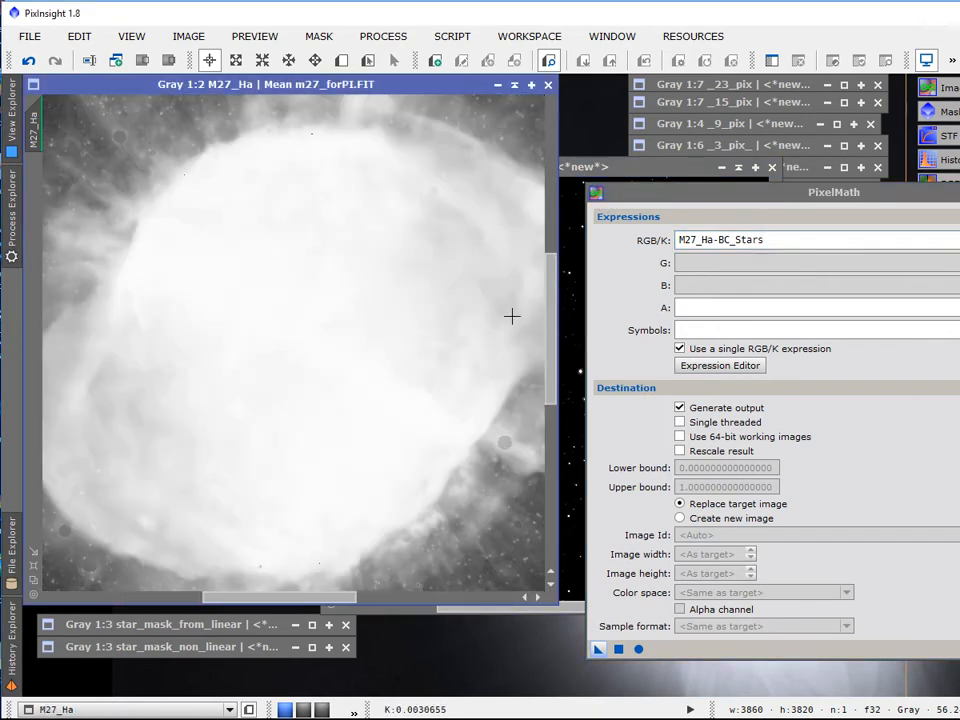
pyautogui.moveTo(554, 311); pyautogui.dragTo(554, 433)
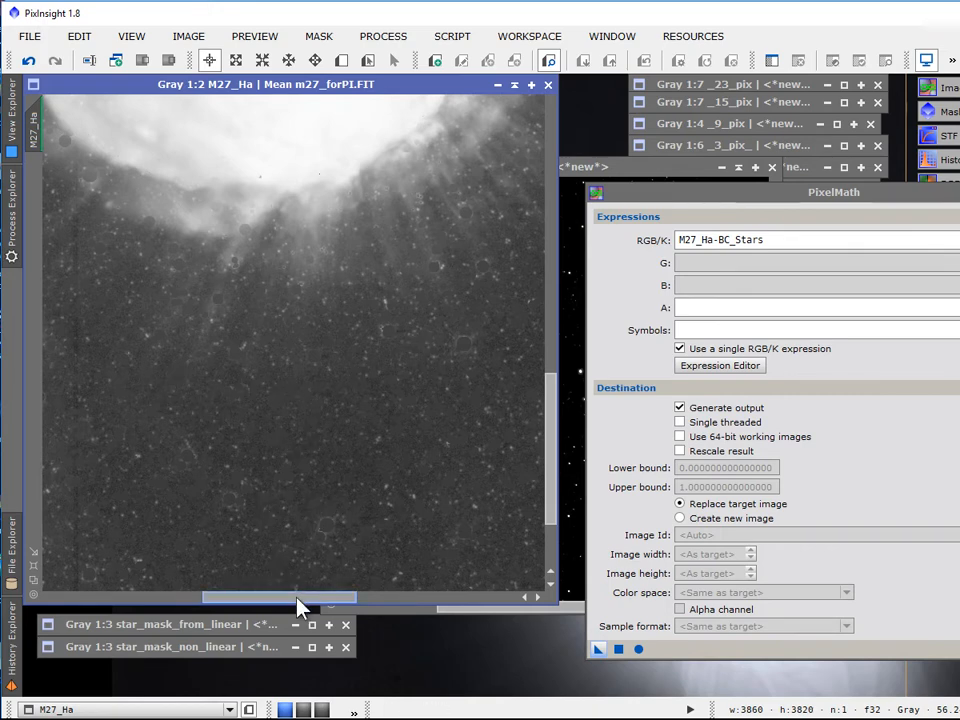
pyautogui.moveTo(296, 597); pyautogui.dragTo(212, 597)
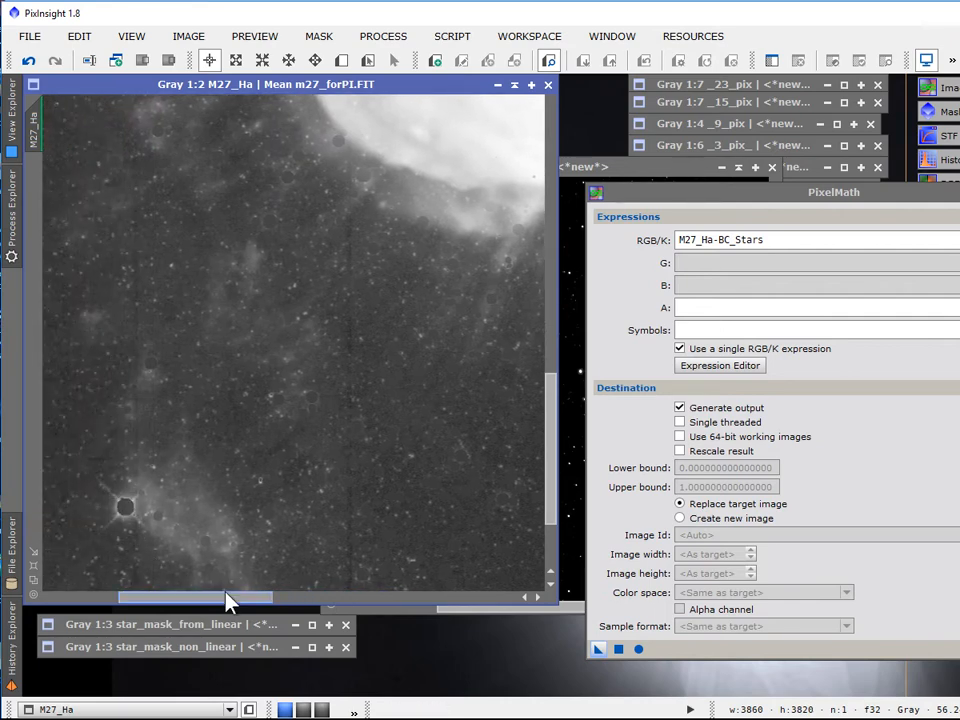
pyautogui.moveTo(229, 604); pyautogui.dragTo(381, 600)
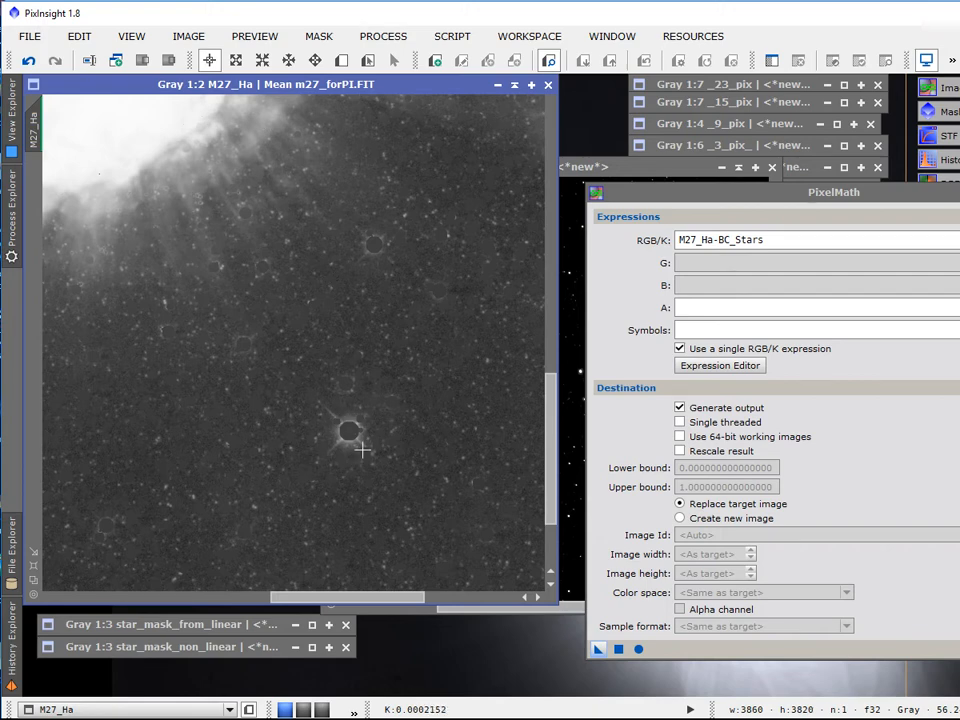
# Step: Bring the BC_Stars window forward, shift it over M27_Ha, and open the Convolution process
pyautogui.doubleClick(603, 170)
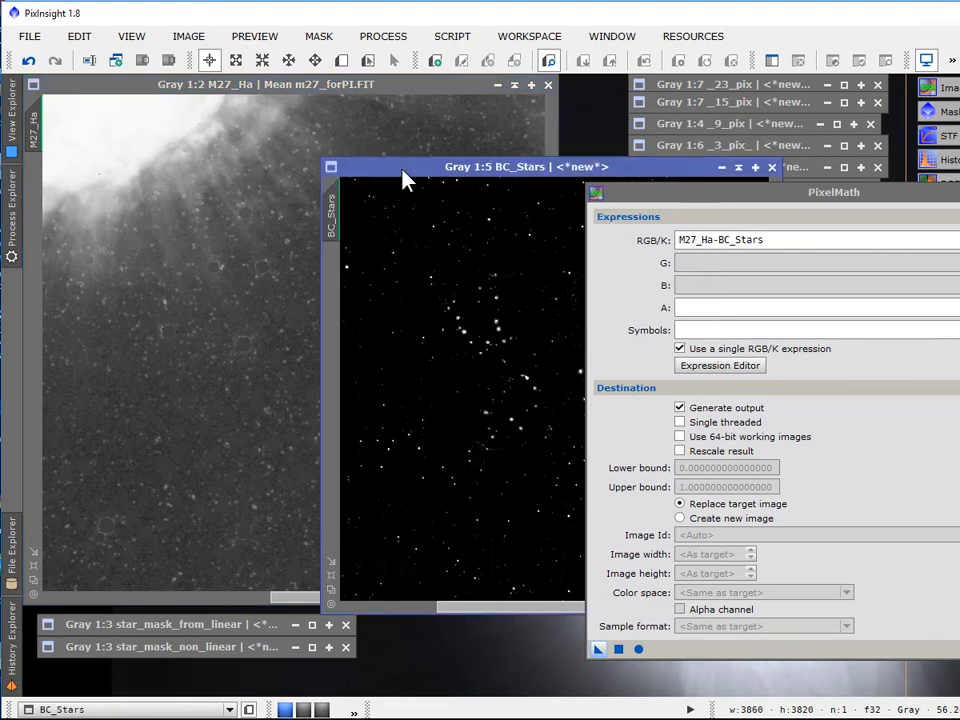
pyautogui.moveTo(405, 171); pyautogui.dragTo(348, 160)
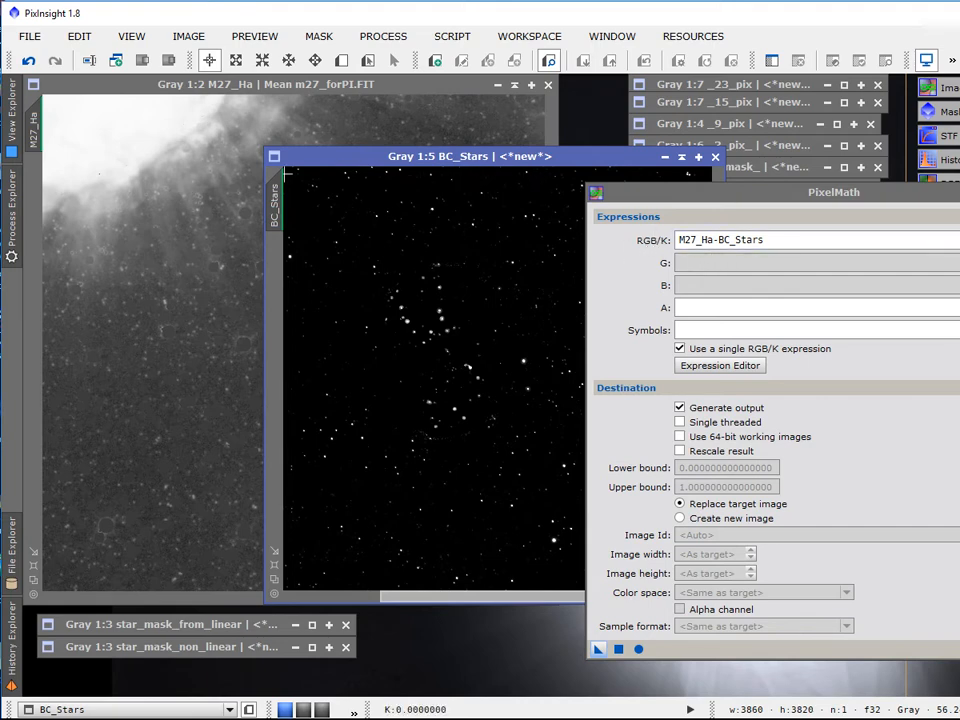
pyautogui.click(12, 204)
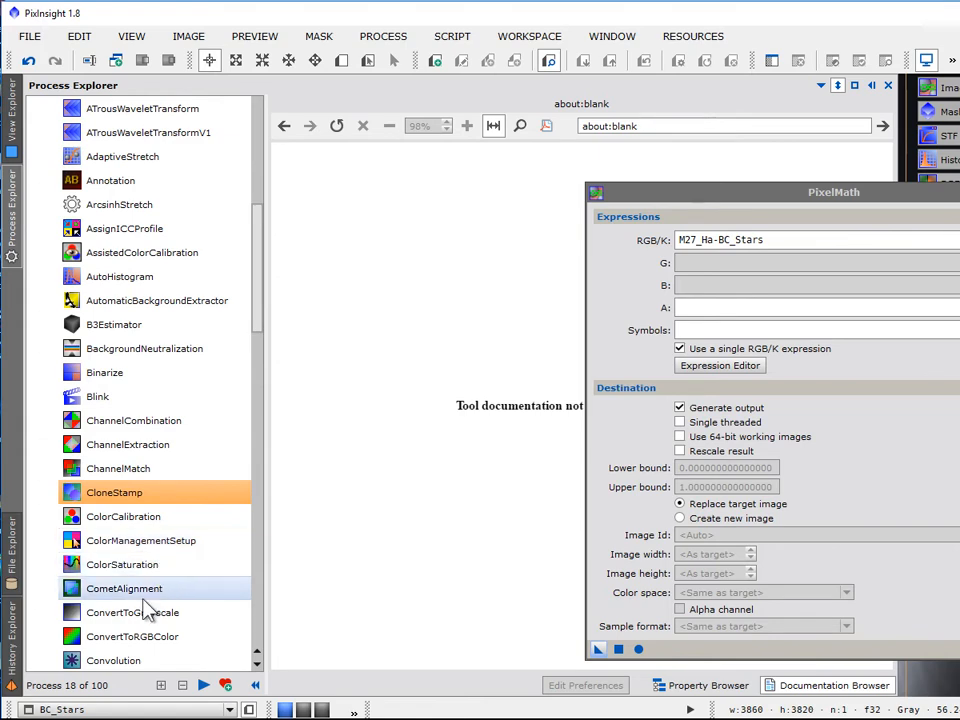
pyautogui.doubleClick(133, 659)
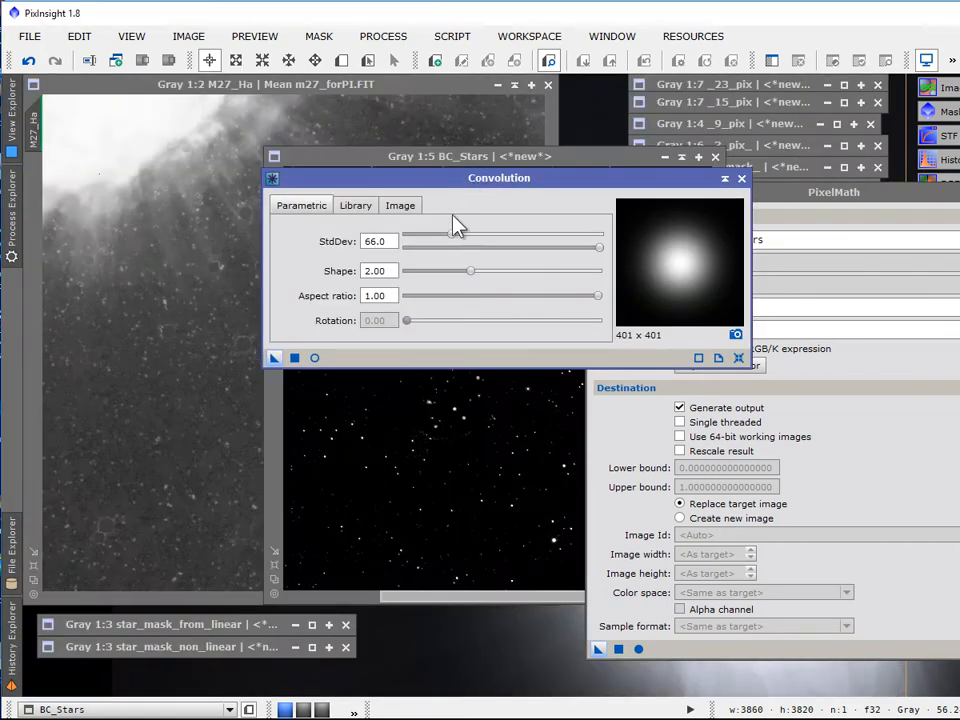
# Step: Set the Convolution StdDev to 4.20, move its window clear, and apply it to BC_Stars
pyautogui.moveTo(451, 234); pyautogui.dragTo(432, 240)
pyautogui.click(738, 357)
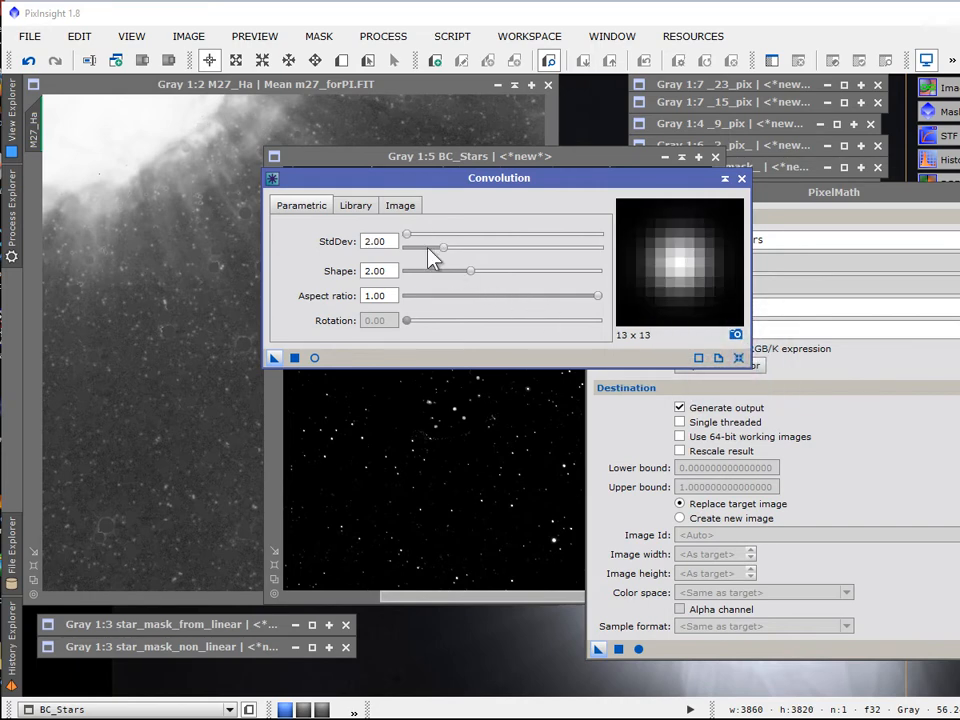
pyautogui.moveTo(434, 245); pyautogui.dragTo(485, 250)
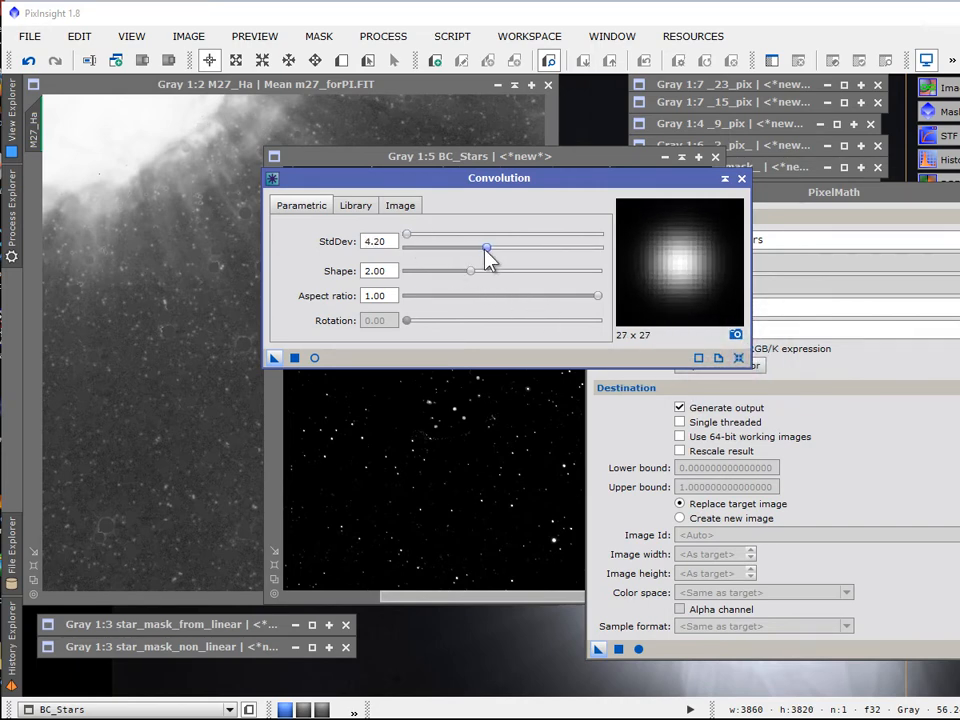
pyautogui.moveTo(420, 190); pyautogui.dragTo(727, 145)
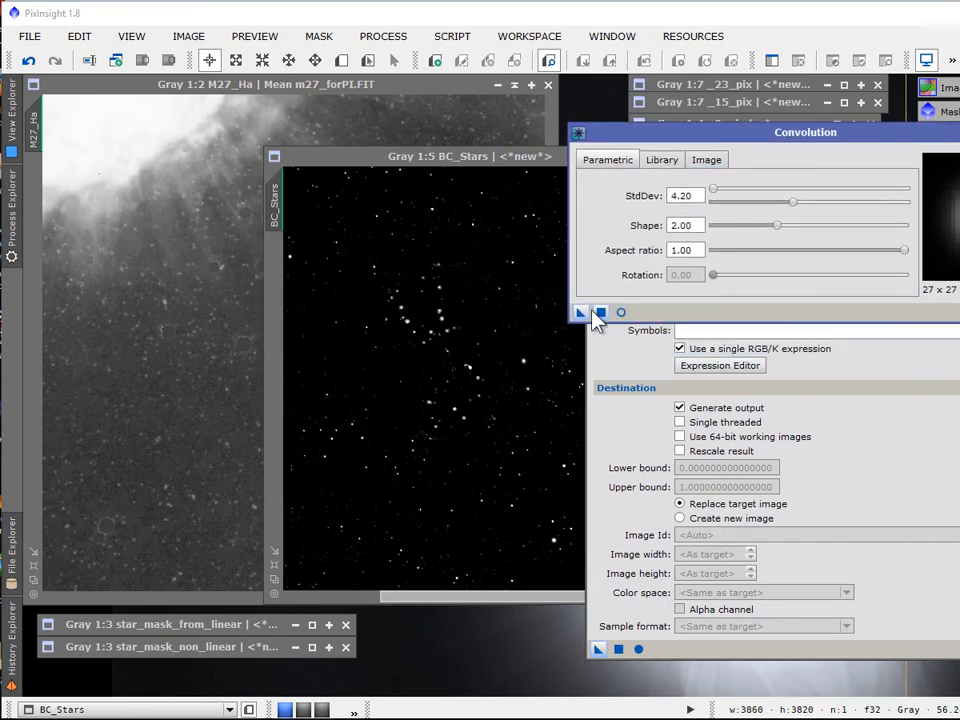
pyautogui.moveTo(581, 316); pyautogui.dragTo(340, 424)
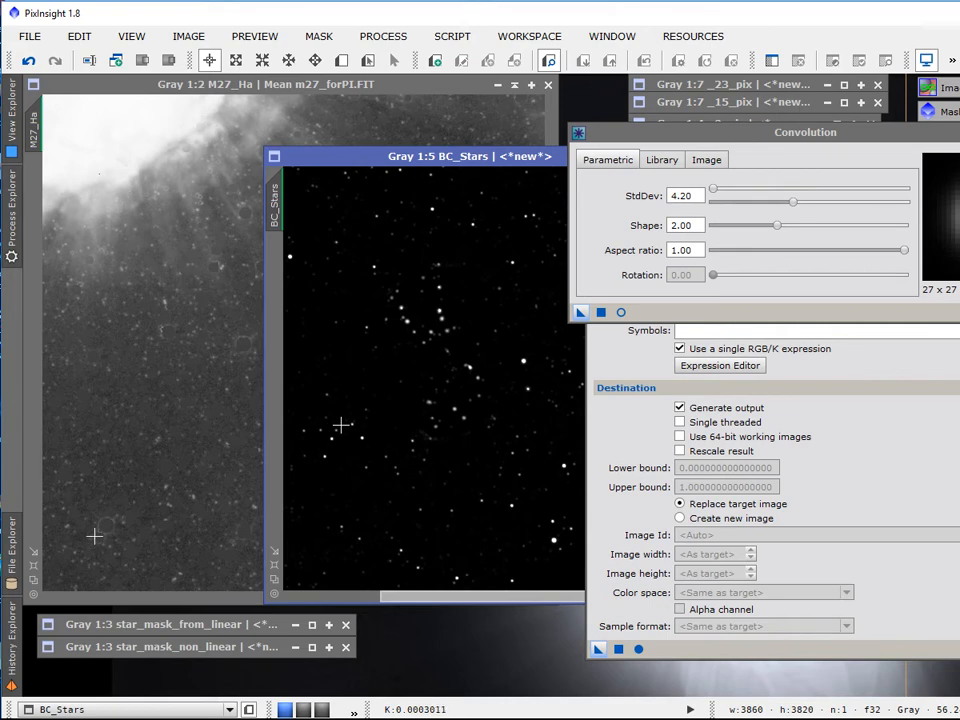
# Step: Examine the star holes in M27_Ha at 1:1, return to BC_Stars, and try undoing its last change
pyautogui.scroll(1, 128, 523)
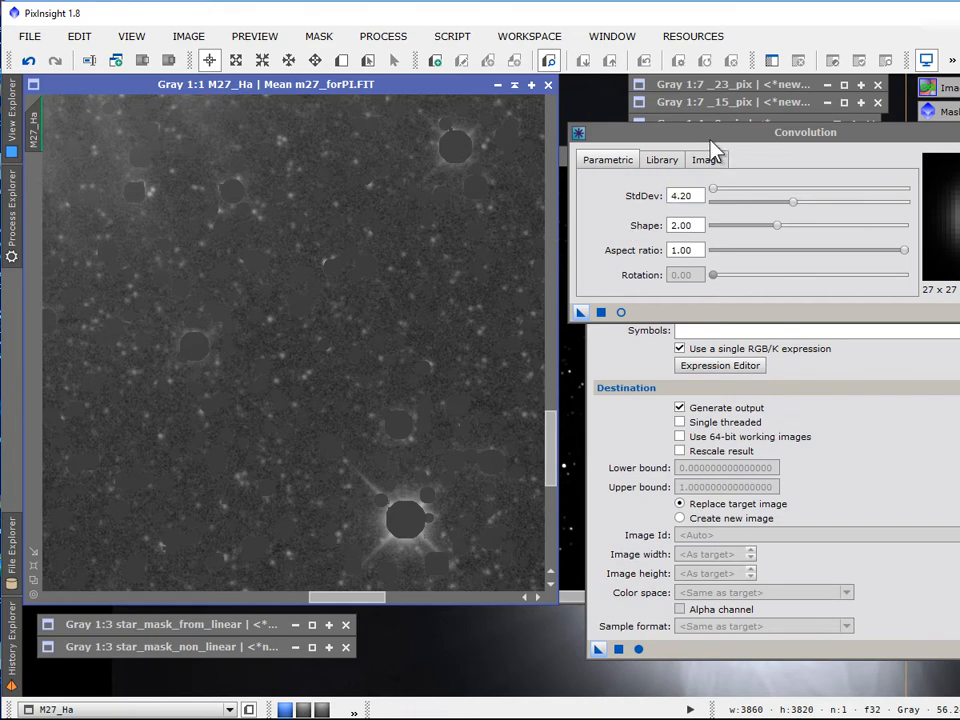
pyautogui.moveTo(710, 140); pyautogui.dragTo(573, 98)
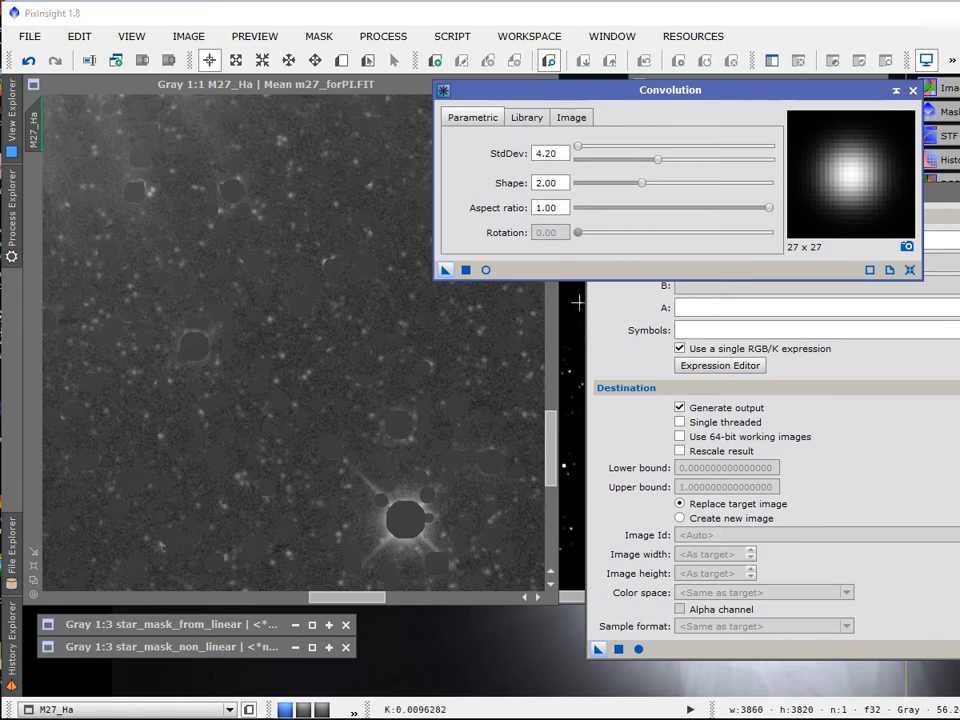
pyautogui.click(571, 305)
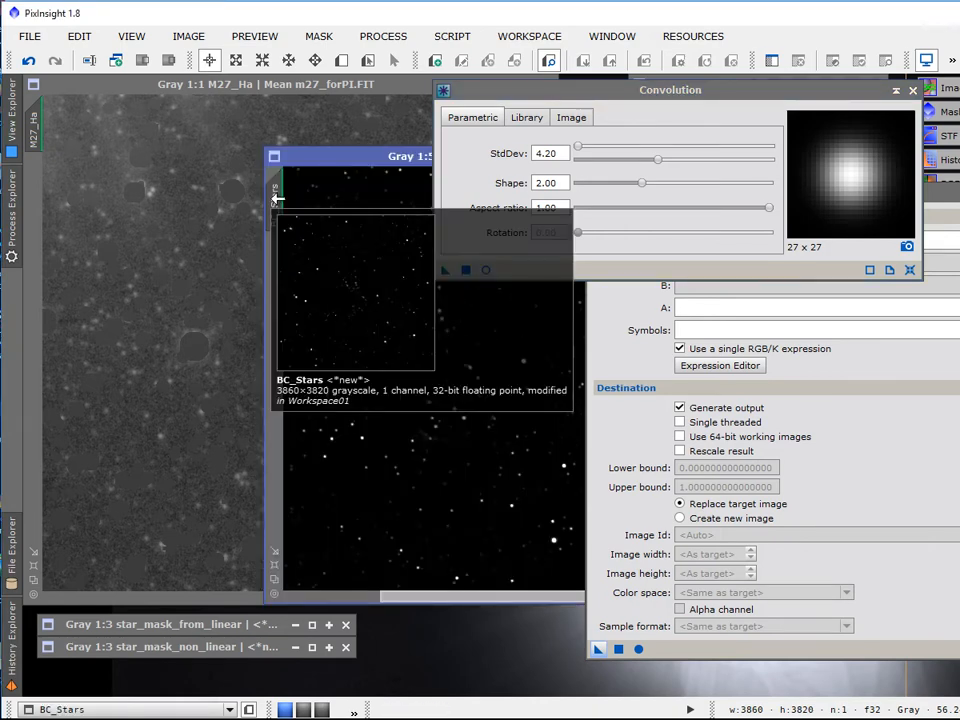
pyautogui.hotkey('ctrl', 'z')
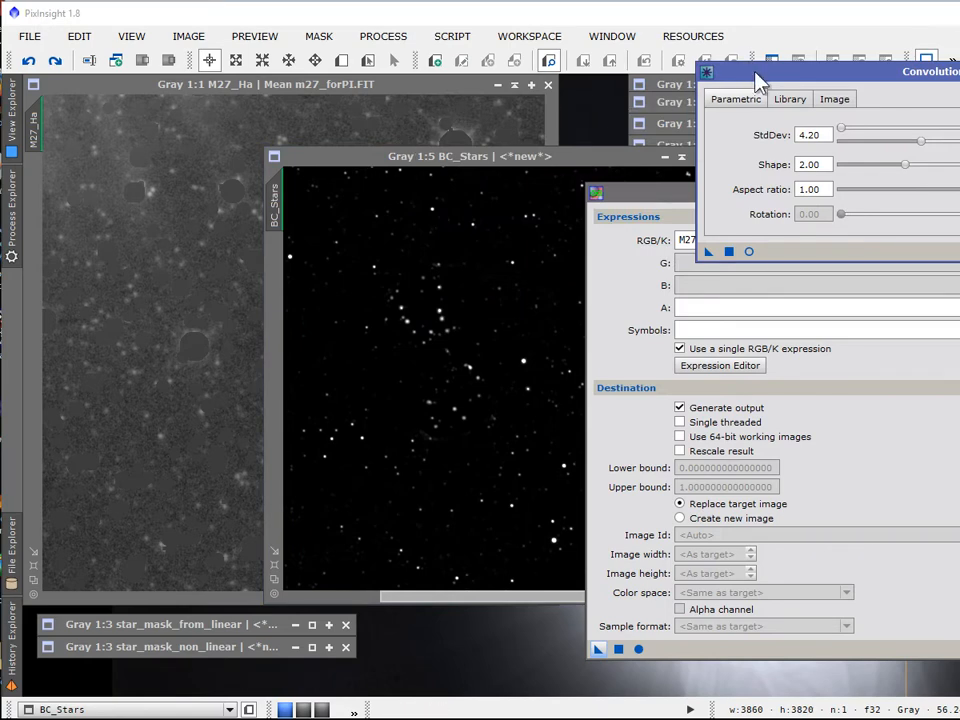
# Step: Change the PixelMath expression to M27_Ha-0.1*BC_Stars, clear the windows from M27_Ha, and apply it to that image
pyautogui.moveTo(745, 69); pyautogui.dragTo(534, 2)
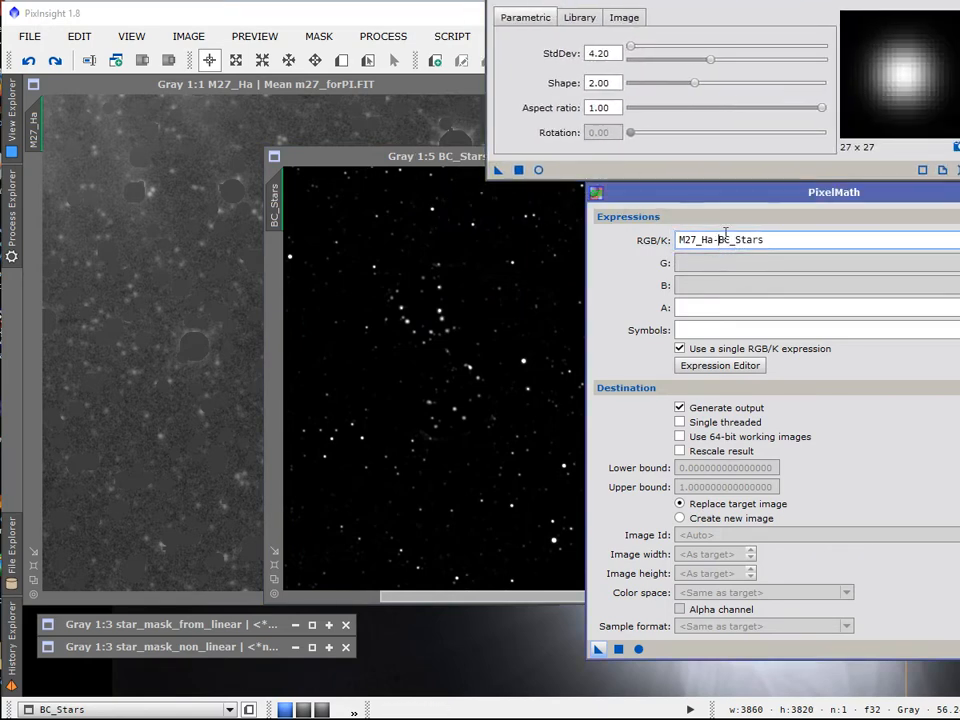
pyautogui.moveTo(715, 196); pyautogui.dragTo(513, 166)
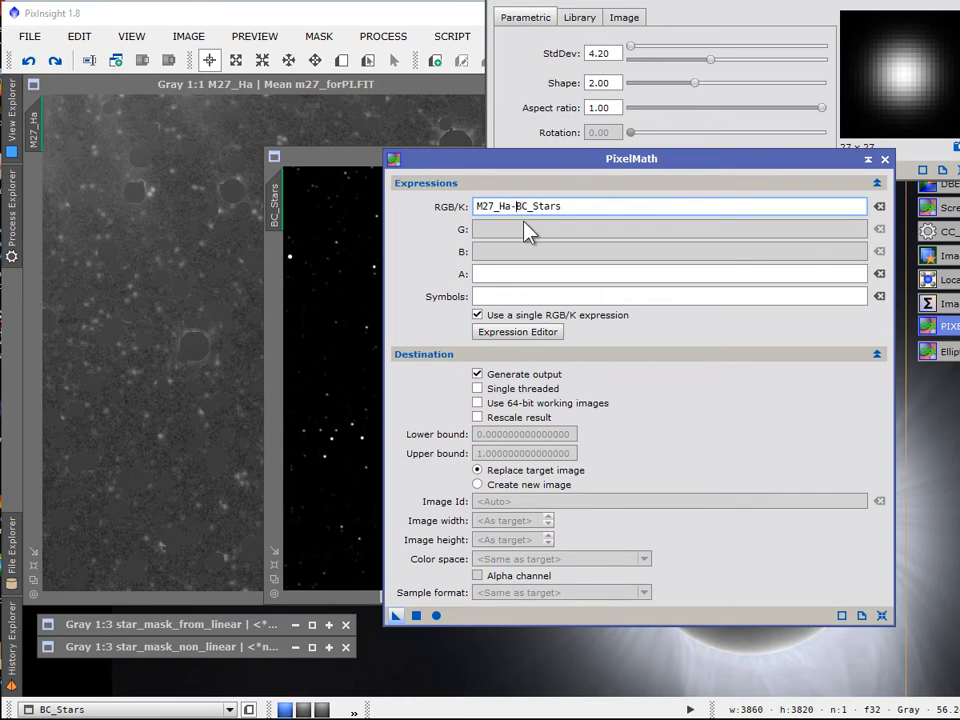
pyautogui.write('0.1*')
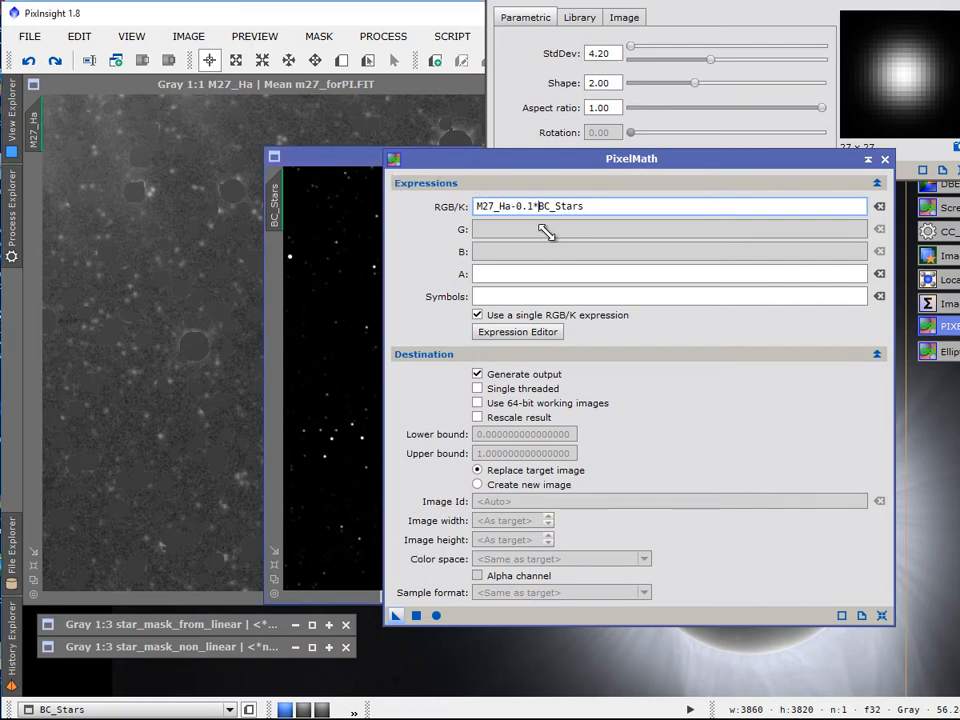
pyautogui.moveTo(344, 154); pyautogui.dragTo(546, 231)
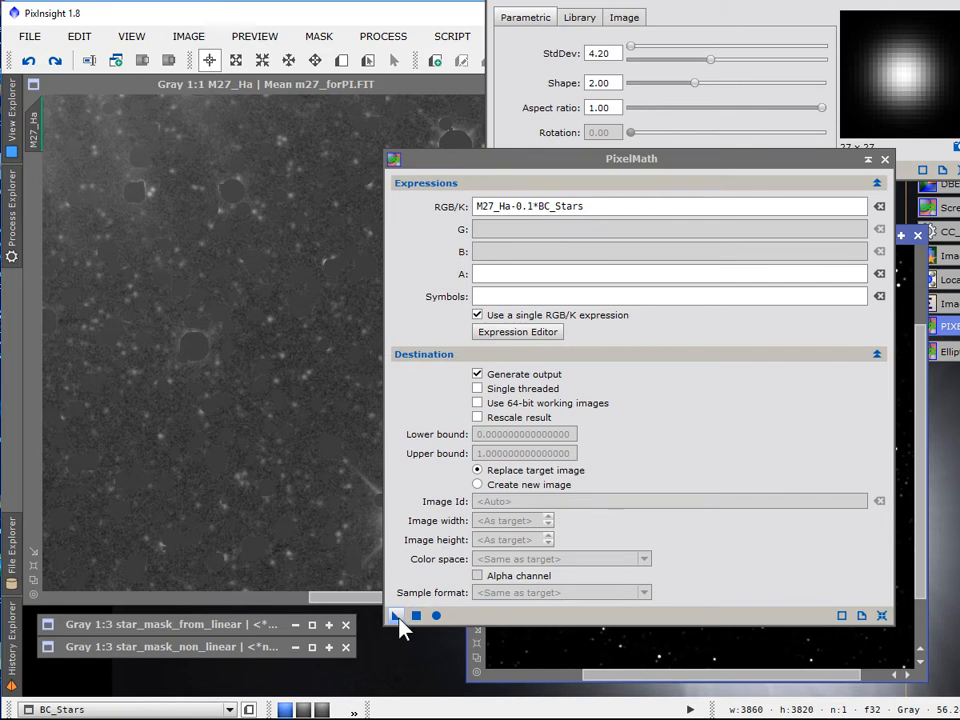
pyautogui.moveTo(399, 615); pyautogui.dragTo(276, 412)
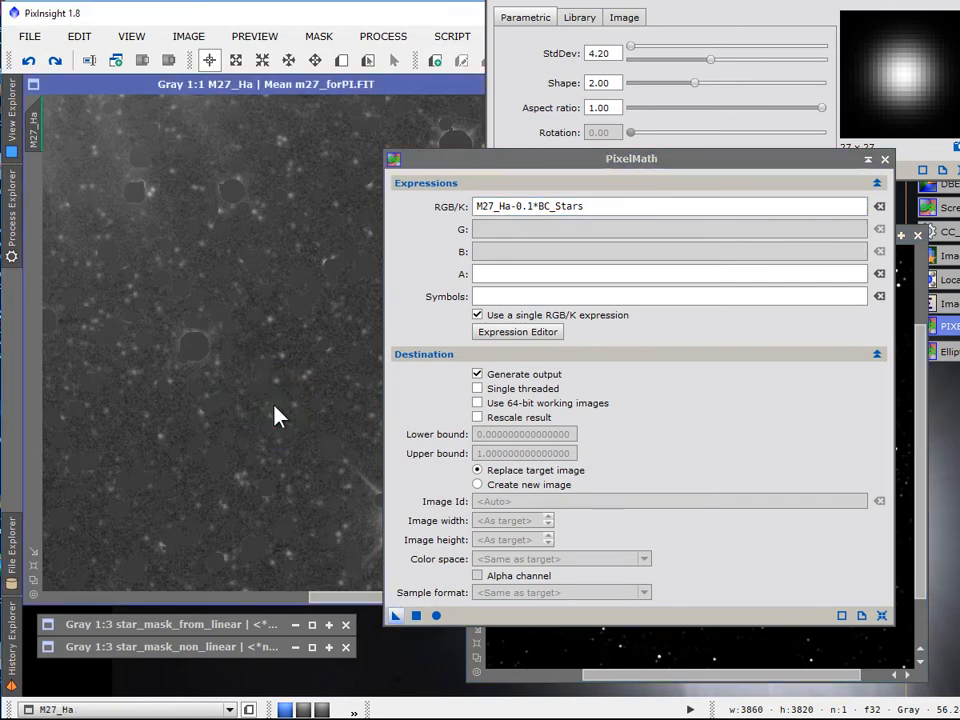
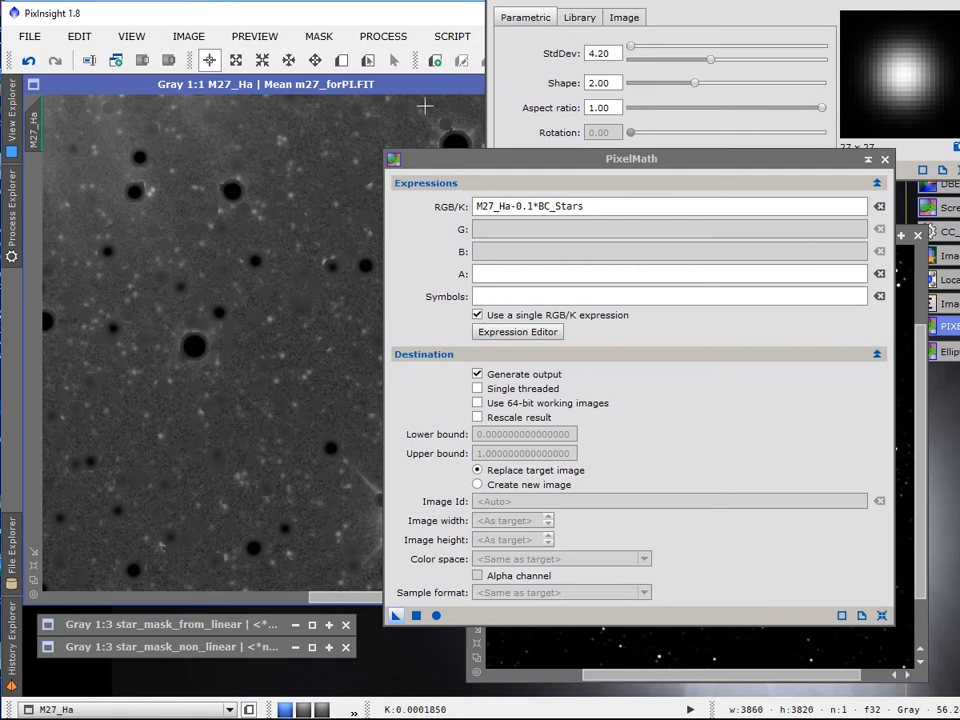
# Step: Set the Convolution StdDev to 7.50 and apply it to BC_Stars
pyautogui.moveTo(465, 160); pyautogui.dragTo(797, 150)
pyautogui.moveTo(620, 245); pyautogui.dragTo(529, 221)
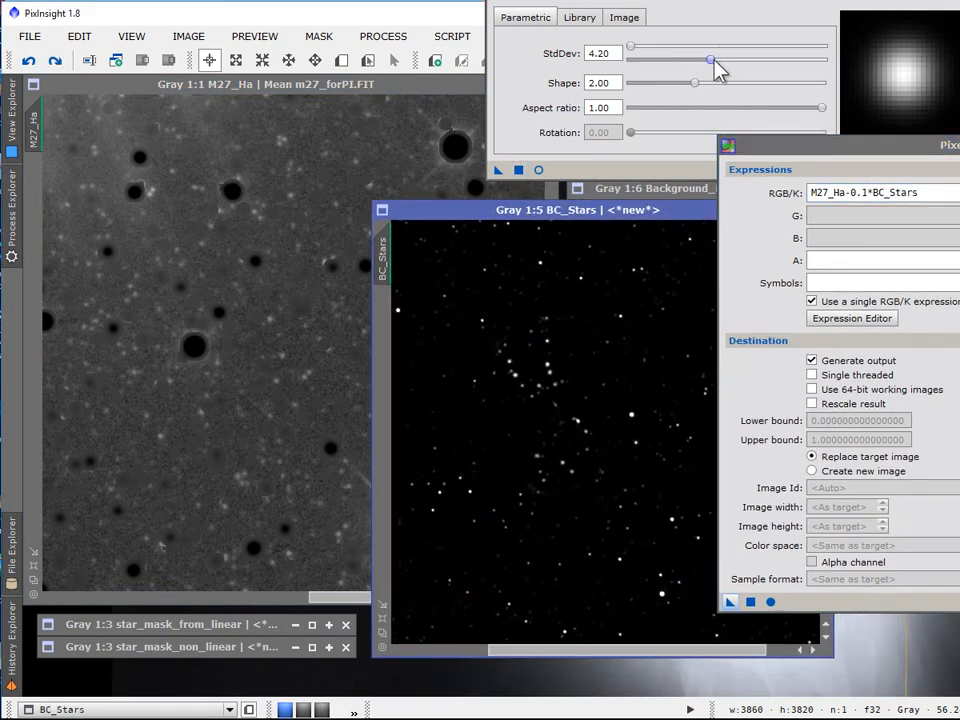
pyautogui.moveTo(711, 61); pyautogui.dragTo(776, 61)
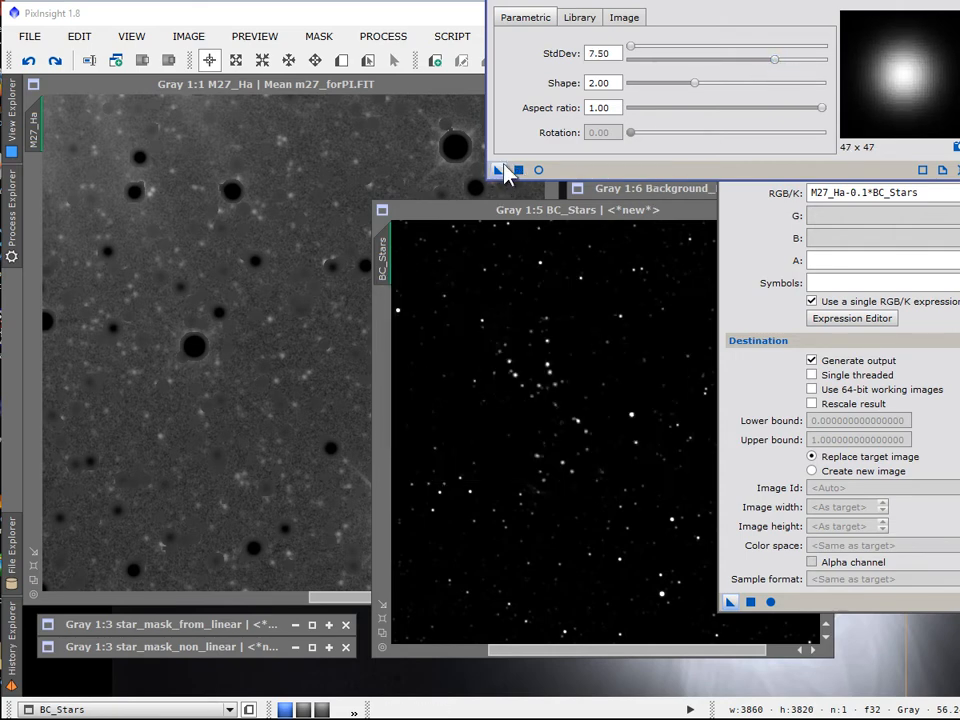
pyautogui.moveTo(498, 170); pyautogui.dragTo(491, 298)
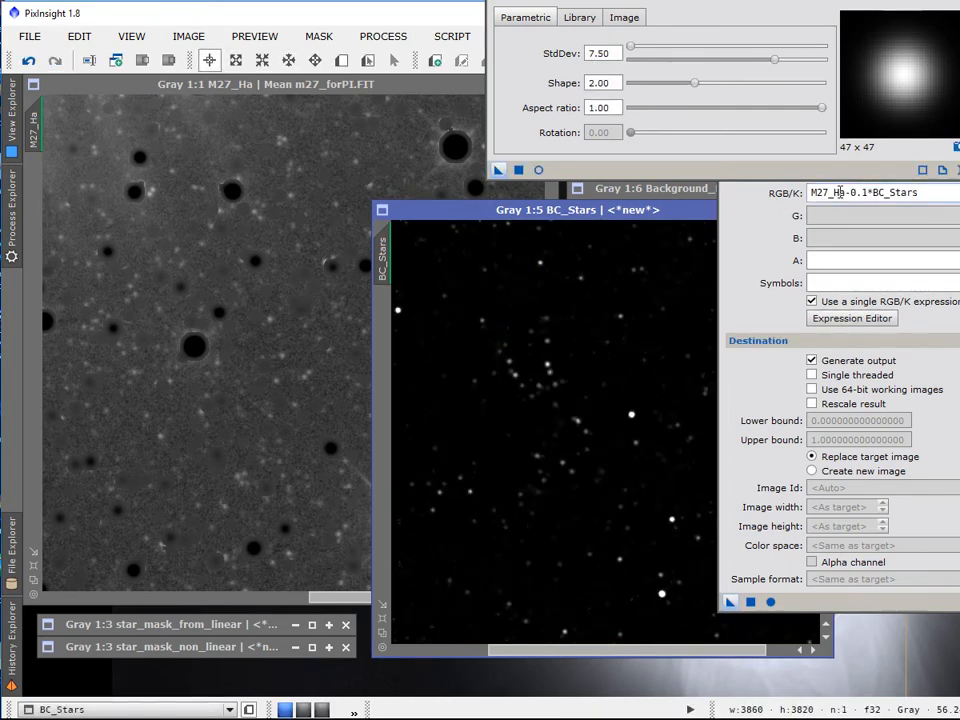
# Step: Change the PixelMath expression to M27_Ha-0.05*BC_Stars and apply it to M27_Ha
pyautogui.moveTo(959, 145); pyautogui.dragTo(762, 192)
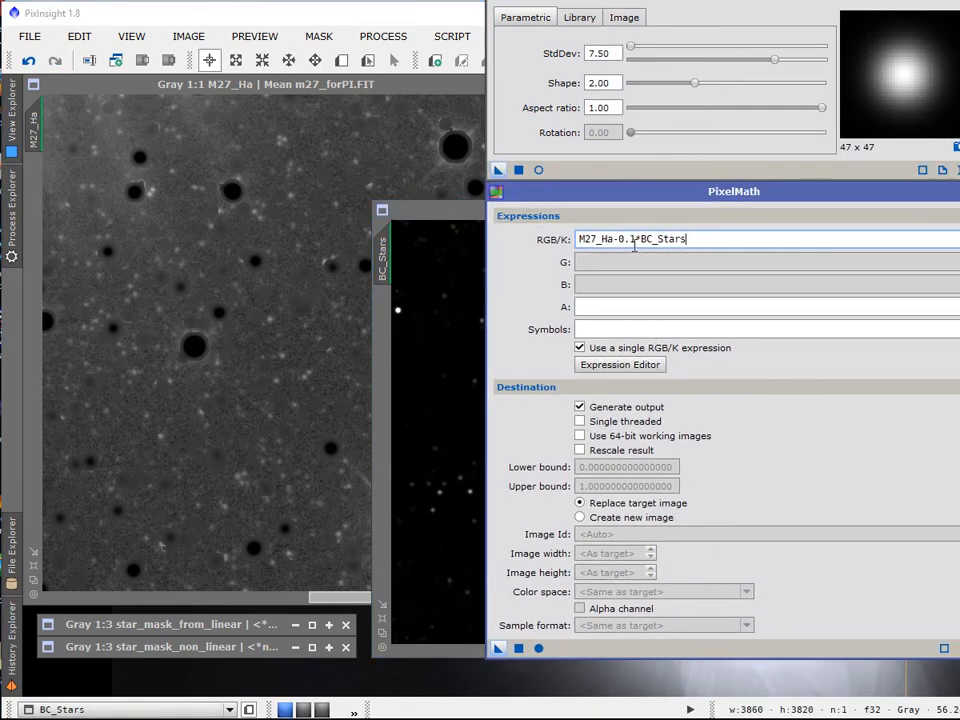
pyautogui.click(634, 240)
pyautogui.press('BackSpace')
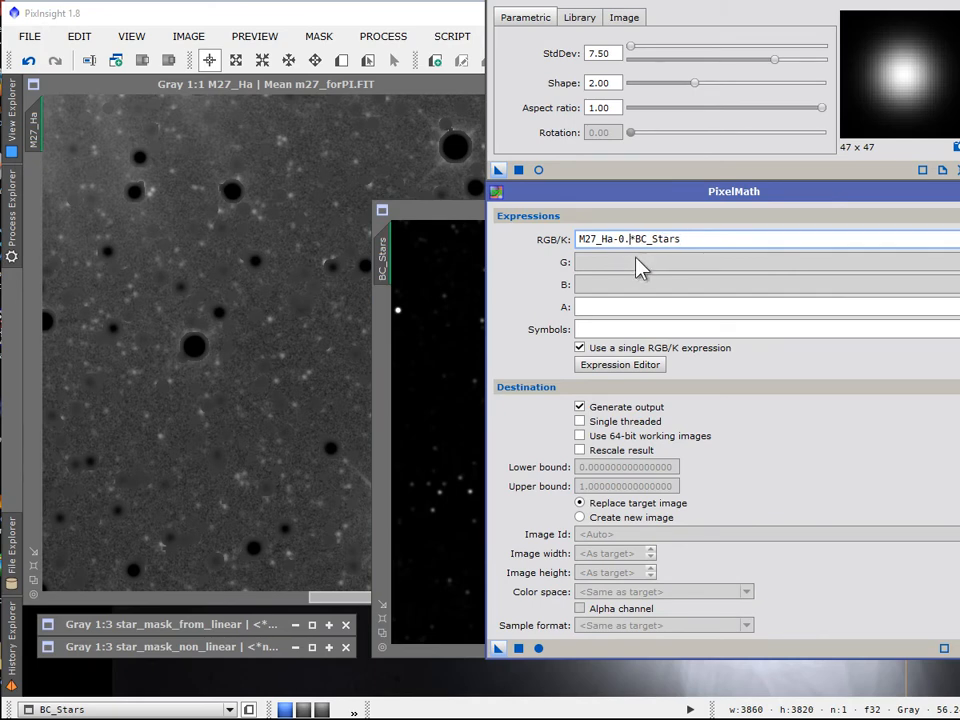
pyautogui.write('05')
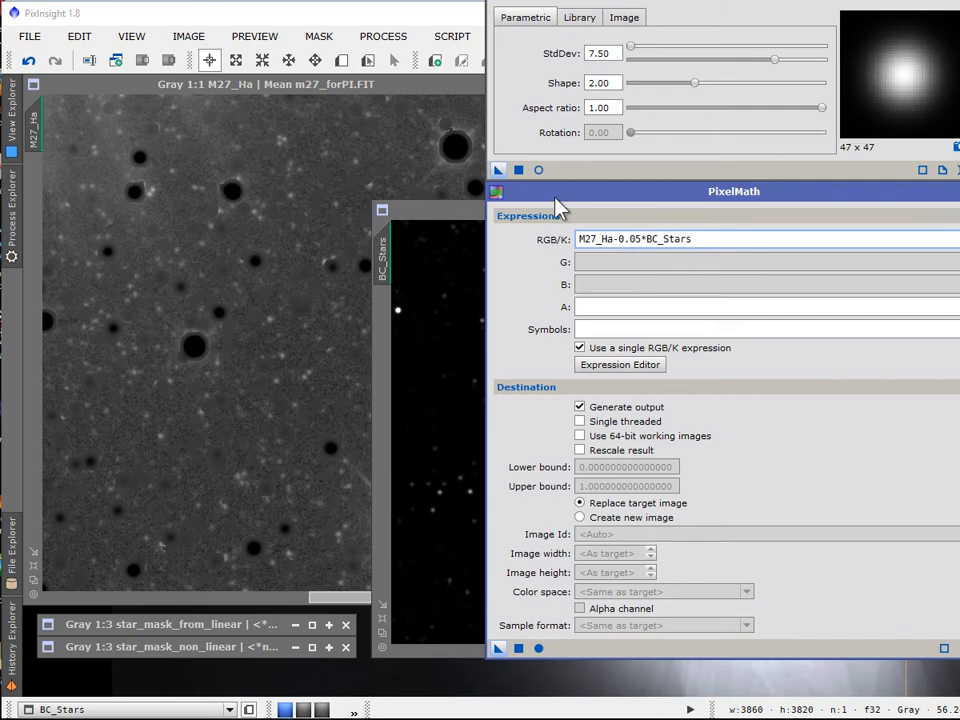
pyautogui.moveTo(556, 199); pyautogui.dragTo(518, 164)
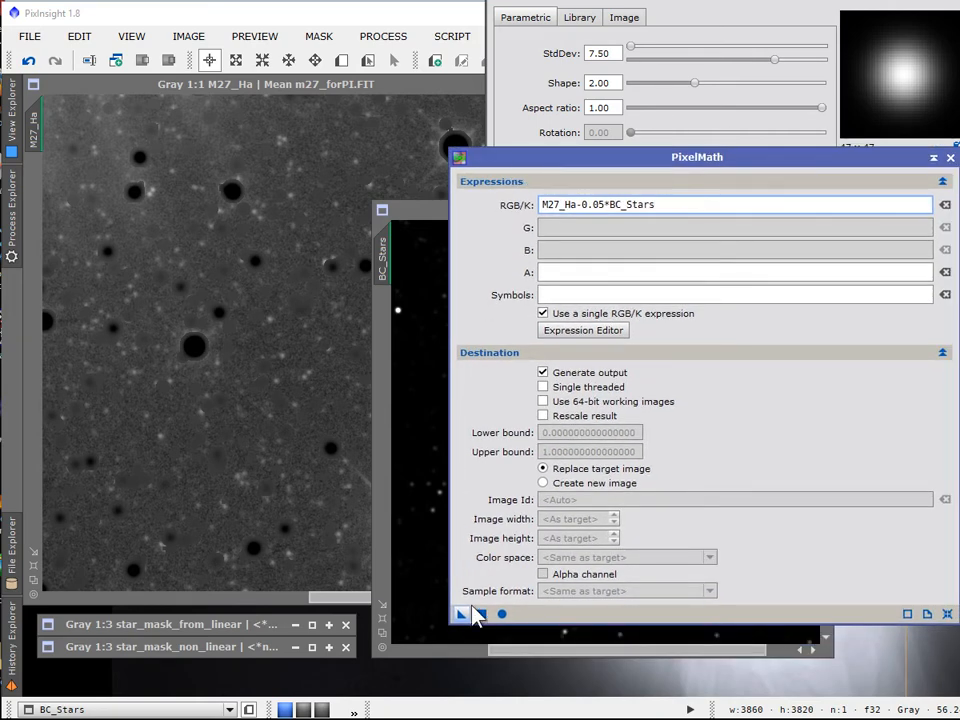
pyautogui.moveTo(460, 610); pyautogui.dragTo(272, 467)
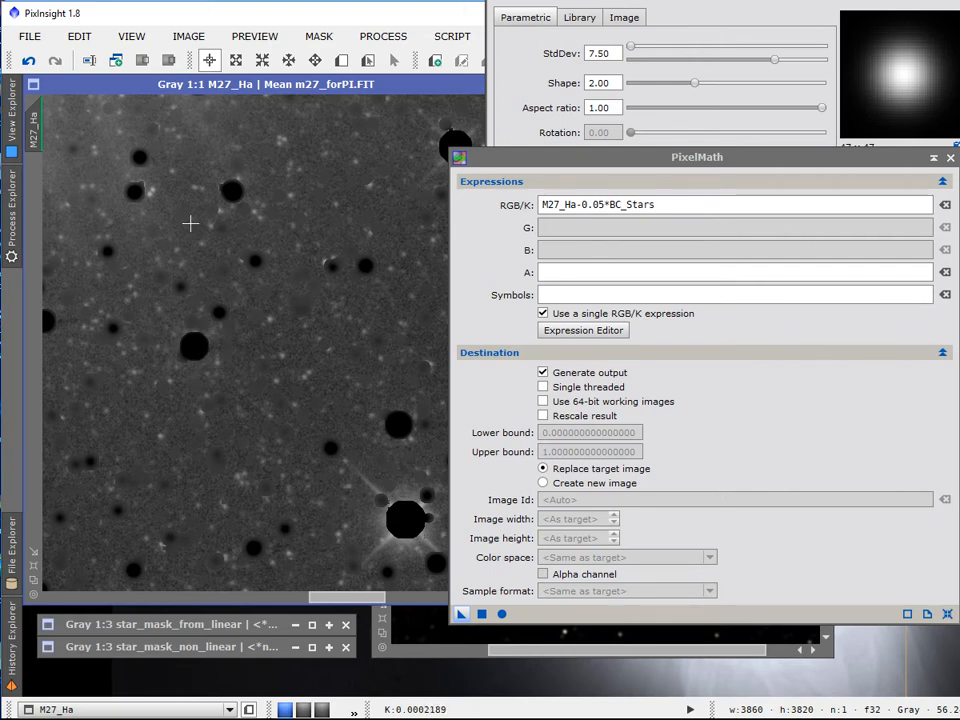
# Step: Compare M27_Ha before and after the last star subtraction by undoing and redoing it twice
pyautogui.click(31, 62)
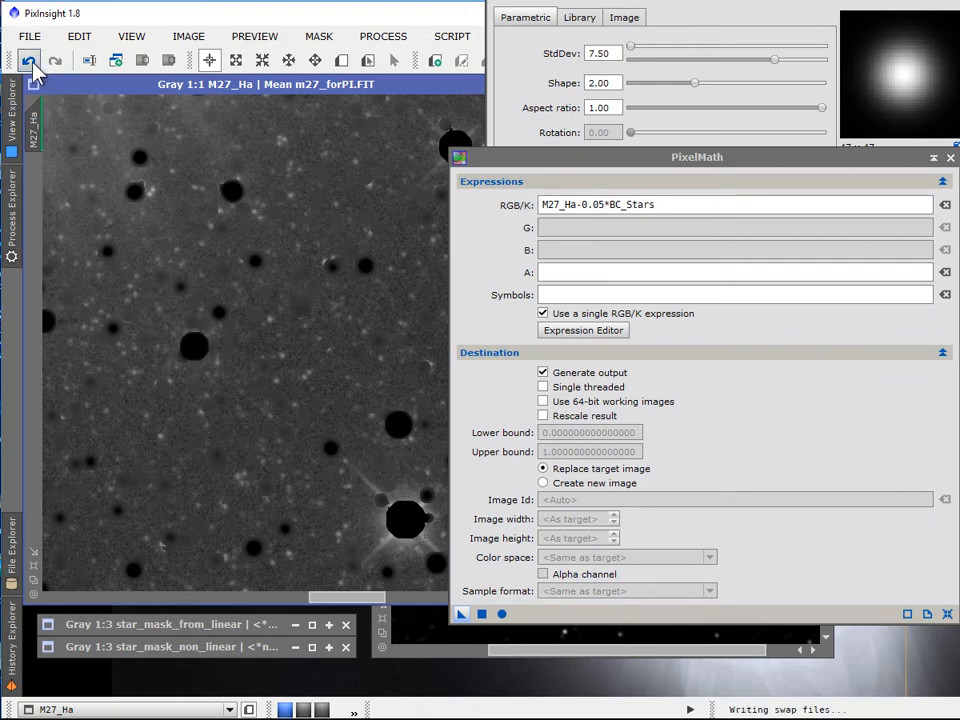
pyautogui.click(55, 62)
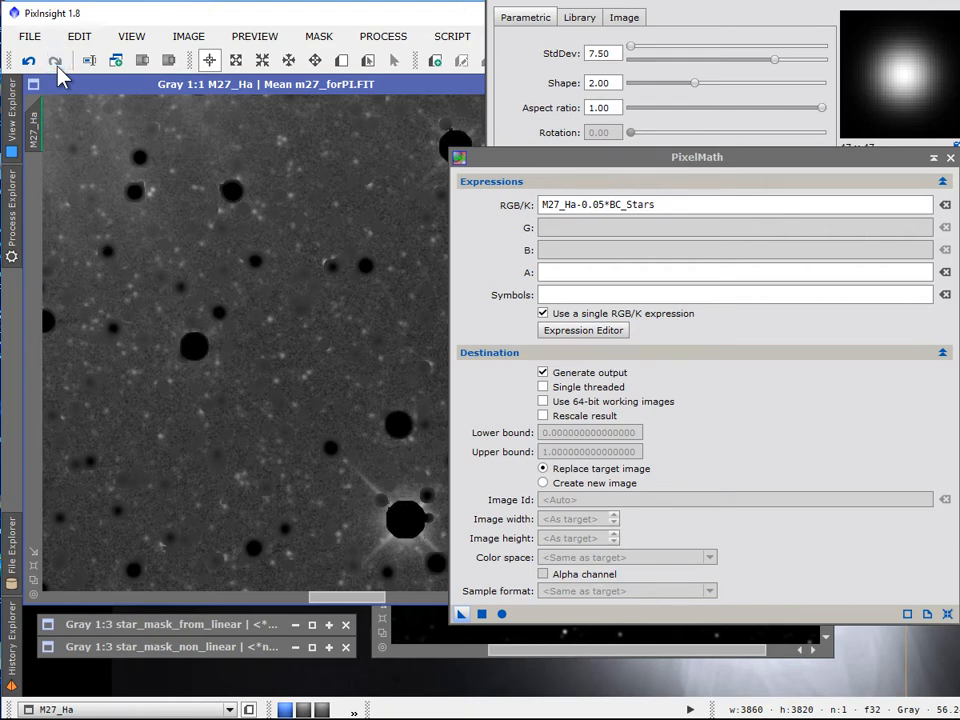
pyautogui.click(31, 62)
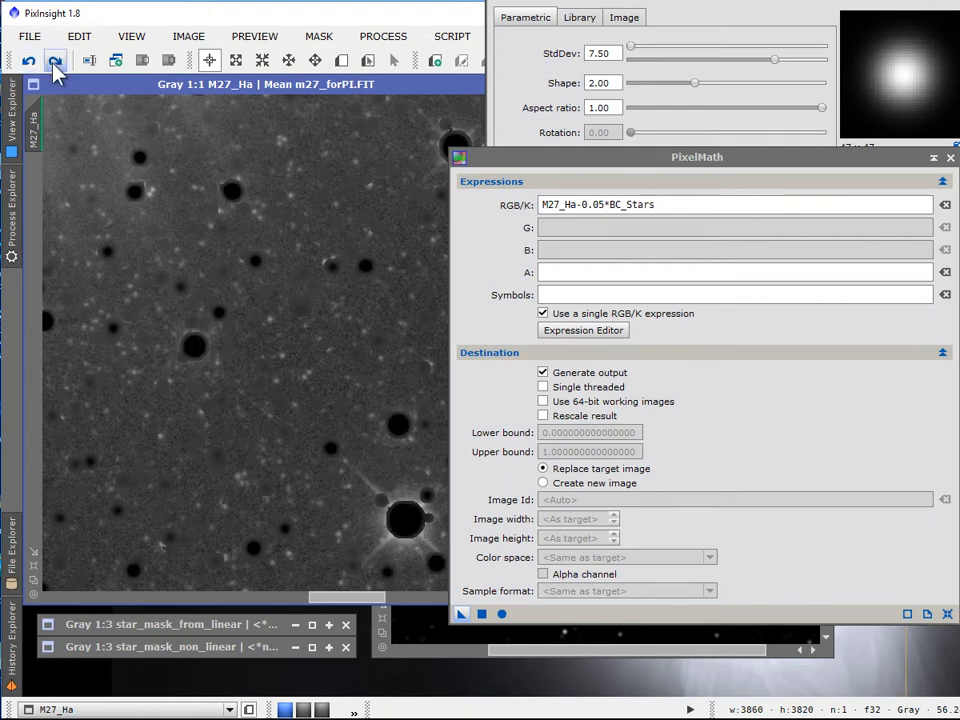
pyautogui.click(55, 62)
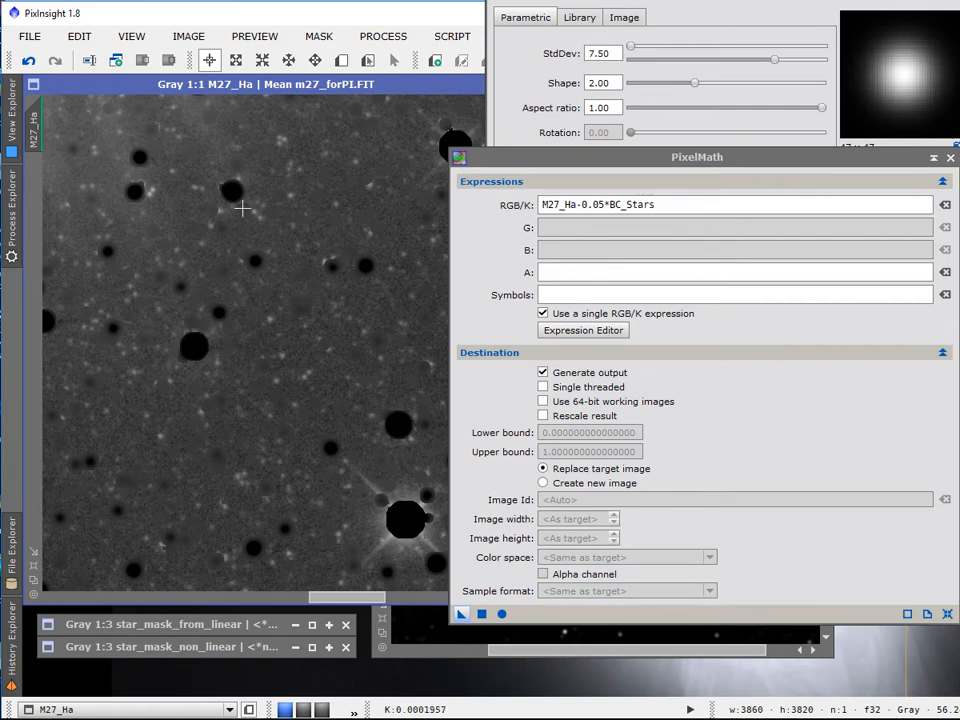
# Step: Examine the star holes in M27_Ha at 1:3 and 1:1, especially the halo around the bright star below the nebula
pyautogui.scroll(1, 229, 375)
pyautogui.scroll(-1, 229, 374)
pyautogui.scroll(-2, 229, 374)
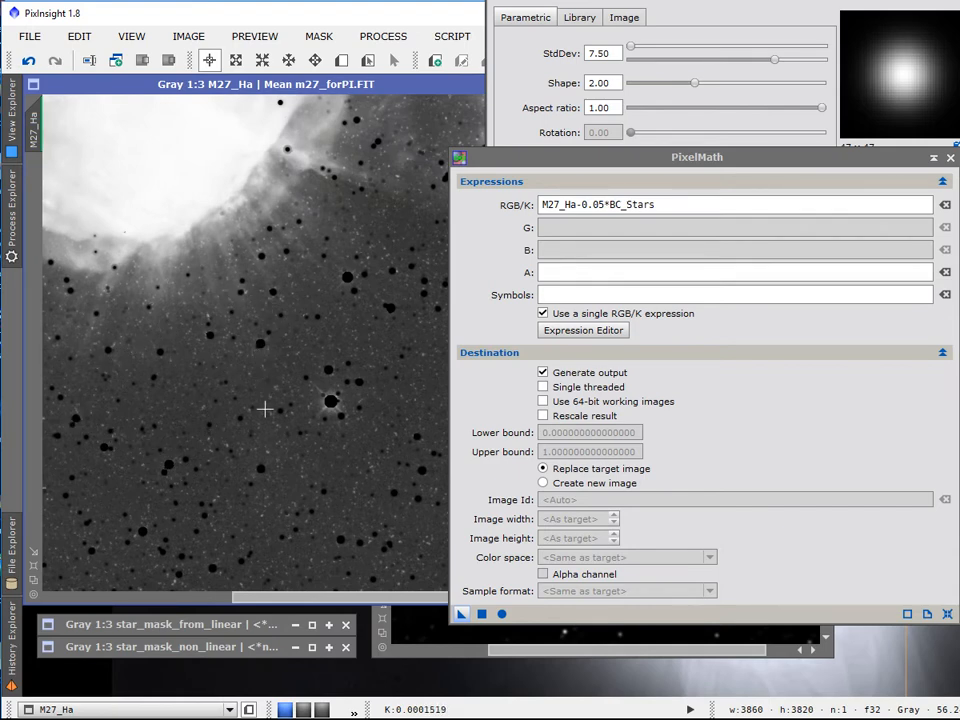
pyautogui.scroll(2, 261, 444)
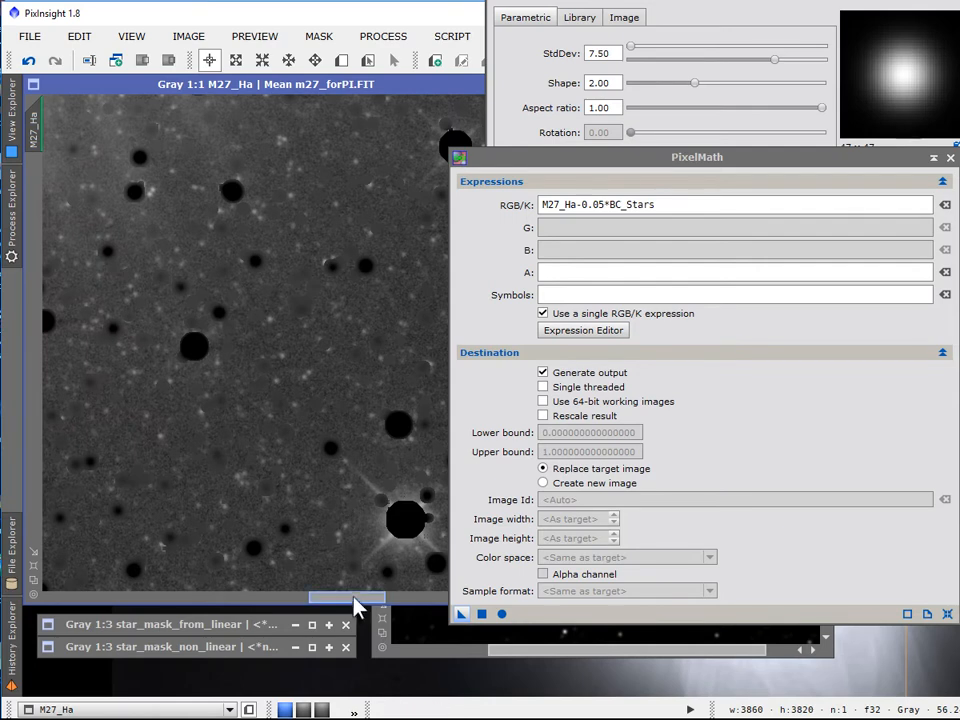
pyautogui.moveTo(354, 597); pyautogui.dragTo(376, 598)
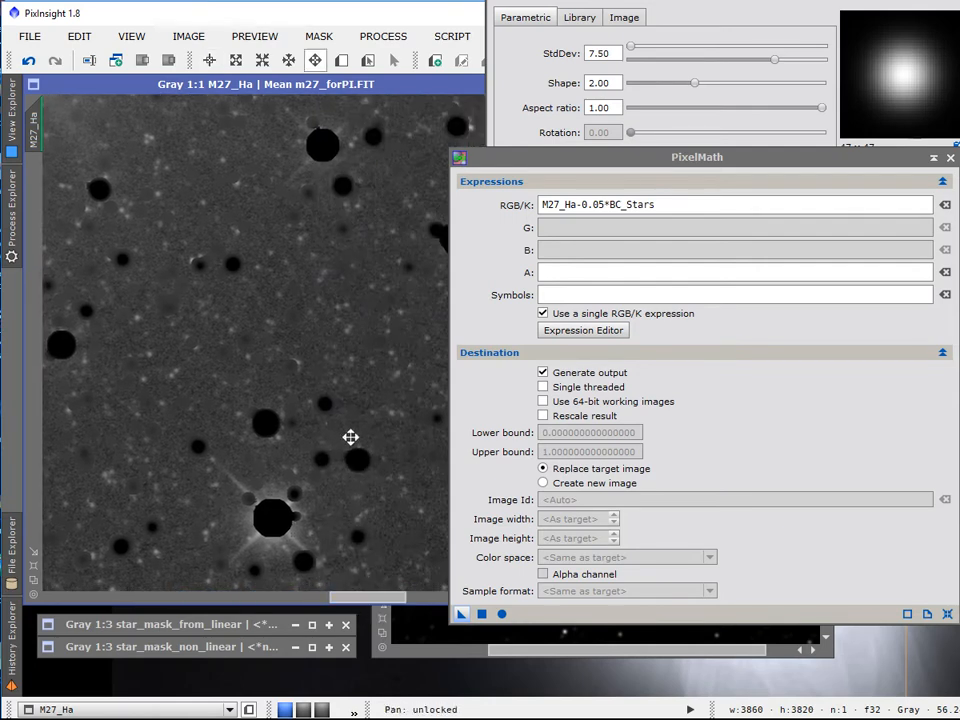
pyautogui.moveTo(351, 437); pyautogui.dragTo(349, 261)
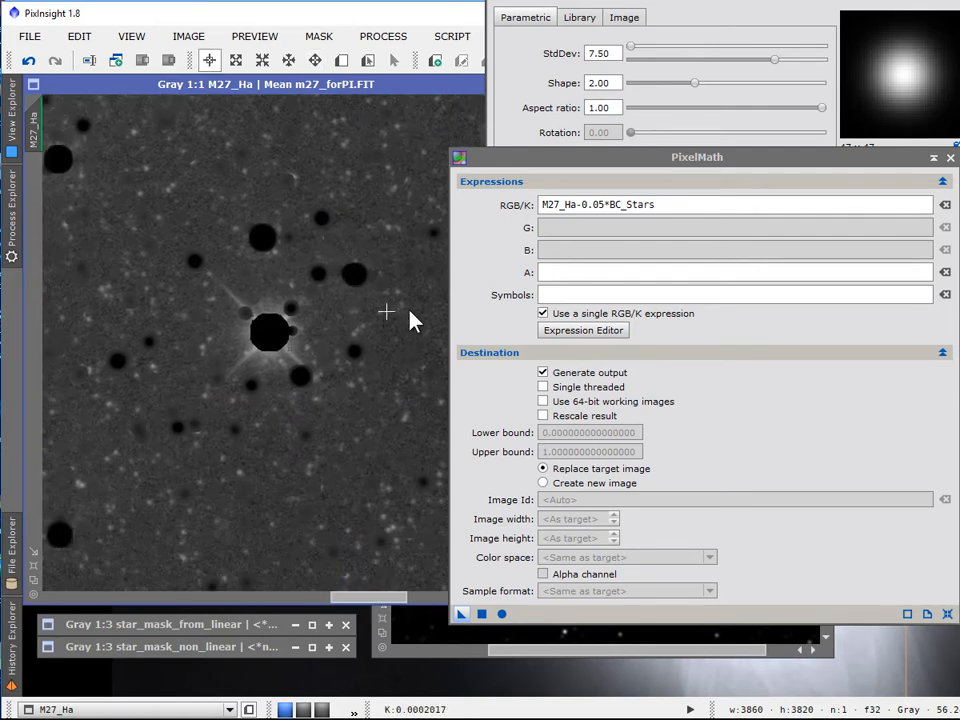
pyautogui.moveTo(526, 160); pyautogui.dragTo(625, 170)
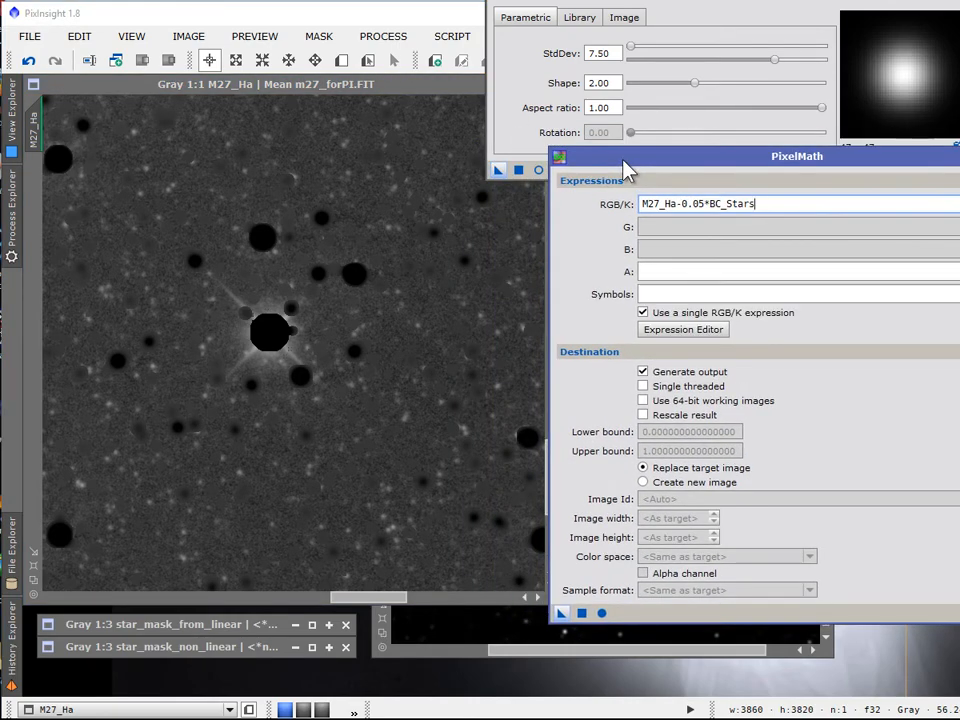
pyautogui.moveTo(625, 170); pyautogui.dragTo(517, 147)
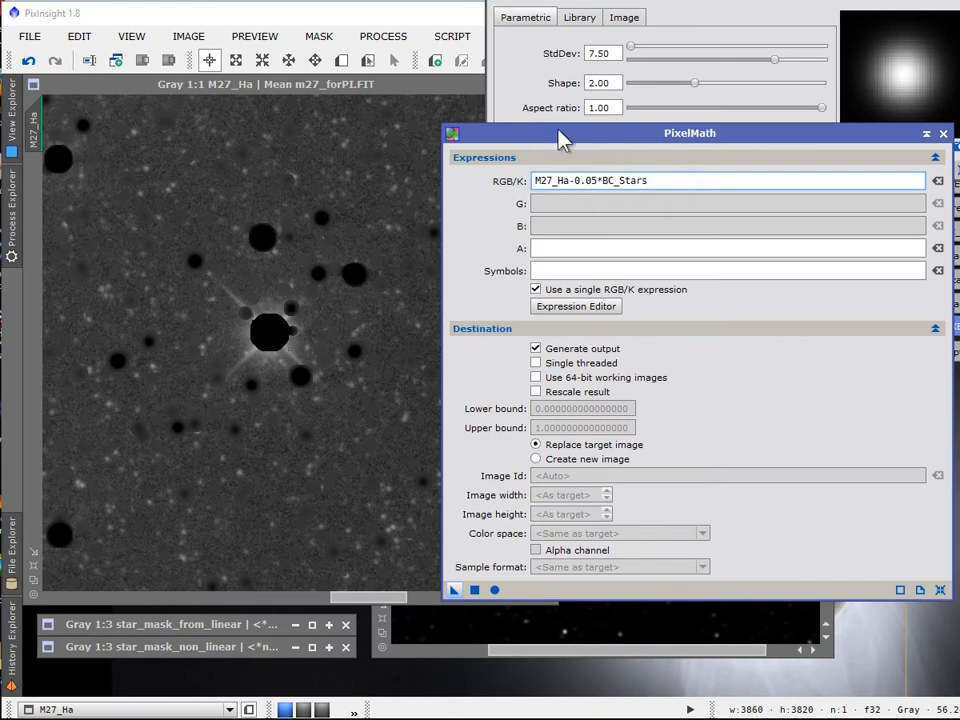
# Step: Set the Convolution StdDev to 27.0, move PixelMath clear of BC_Stars, and apply the convolution to that image
pyautogui.moveTo(563, 145); pyautogui.dragTo(544, 276)
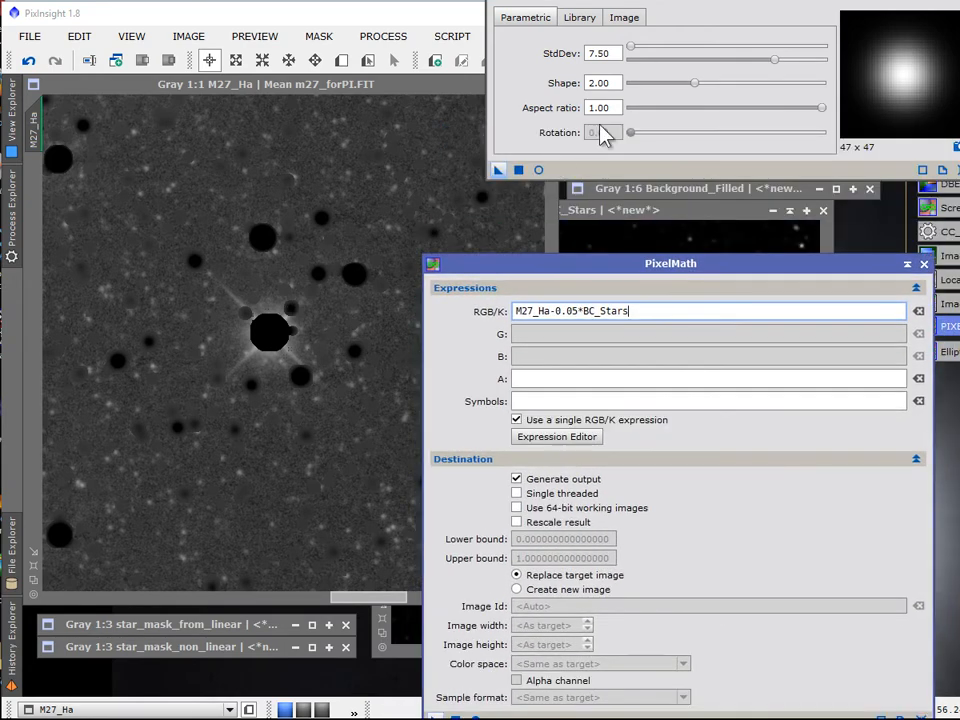
pyautogui.moveTo(636, 47); pyautogui.dragTo(647, 51)
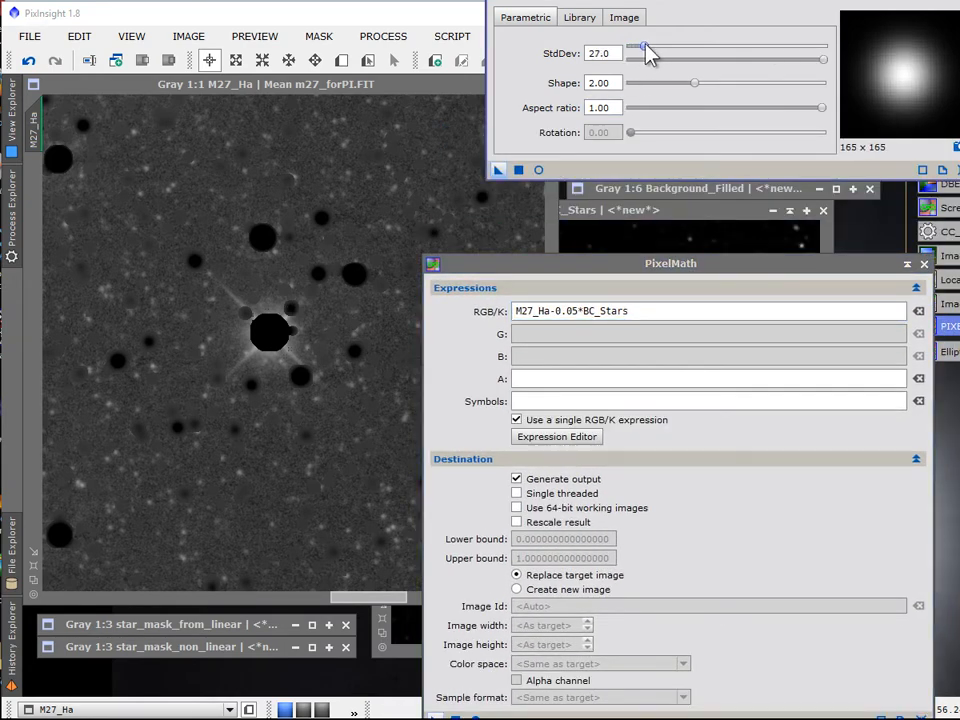
pyautogui.click(588, 284)
pyautogui.moveTo(583, 275); pyautogui.dragTo(586, 480)
pyautogui.moveTo(501, 171); pyautogui.dragTo(616, 366)
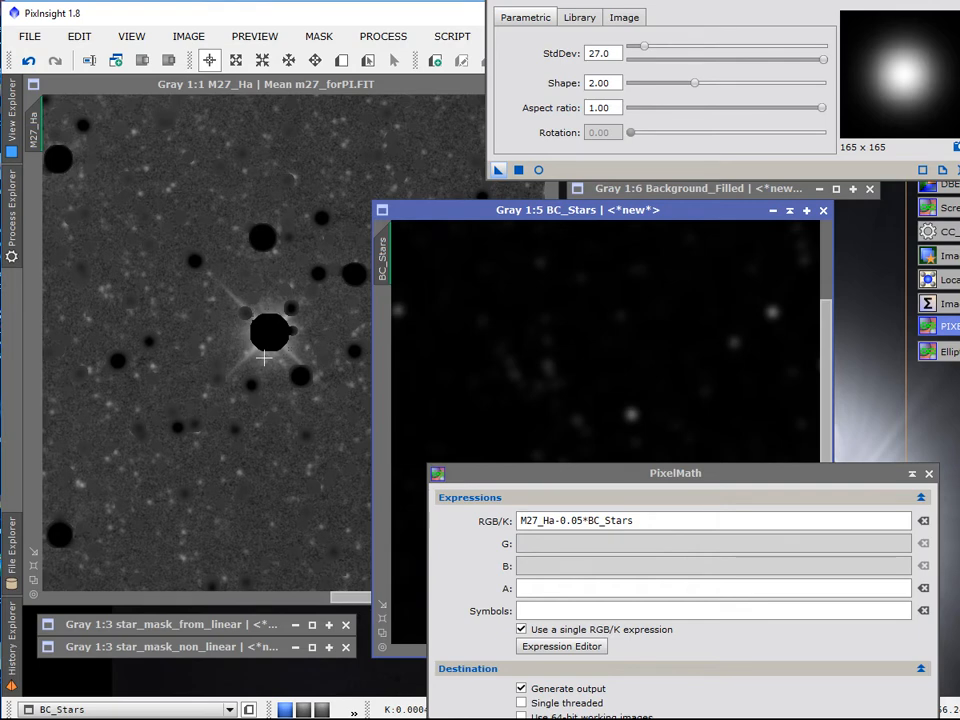
# Step: Try subtracting the more strongly blurred BC_Stars from M27_Ha with the 0.05 factor, and undo the subtraction
pyautogui.moveTo(473, 478); pyautogui.dragTo(431, 276)
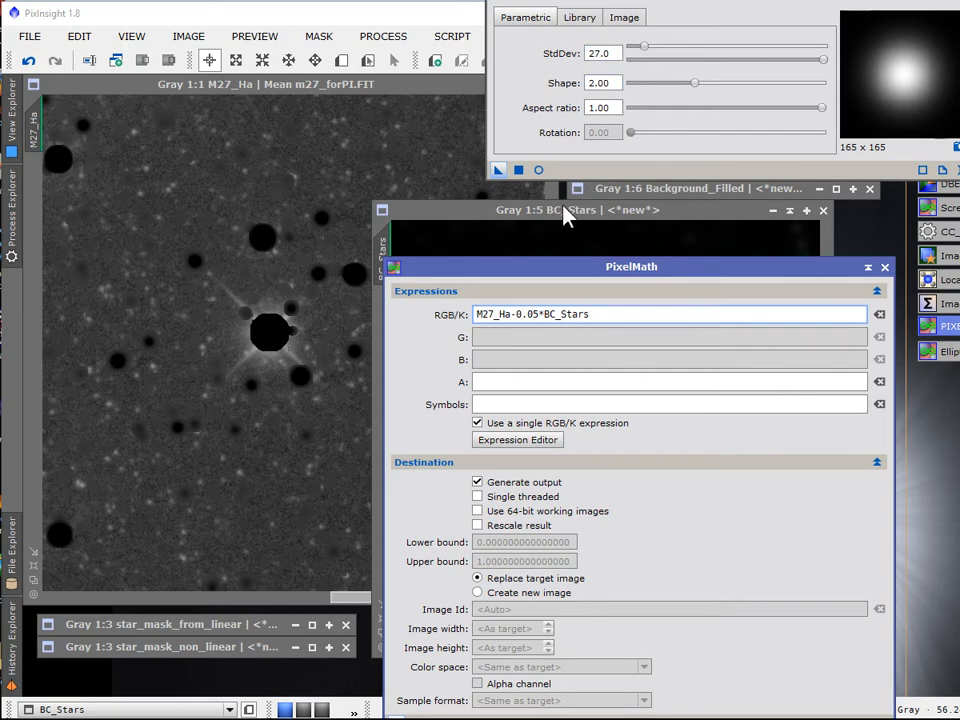
pyautogui.moveTo(560, 283); pyautogui.dragTo(485, 146)
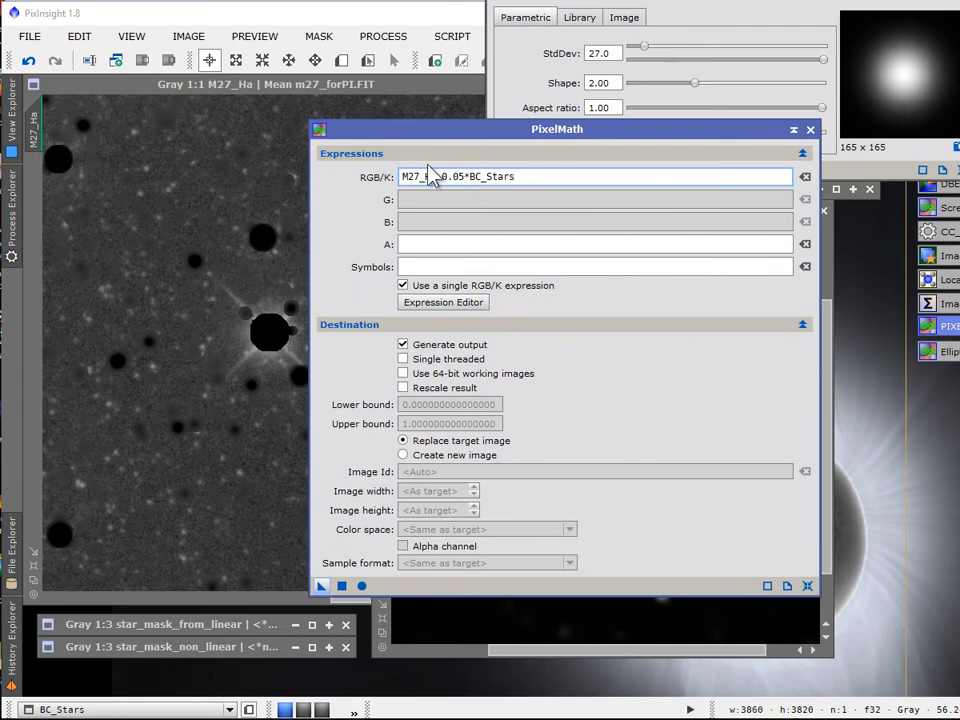
pyautogui.moveTo(397, 130); pyautogui.dragTo(460, 96)
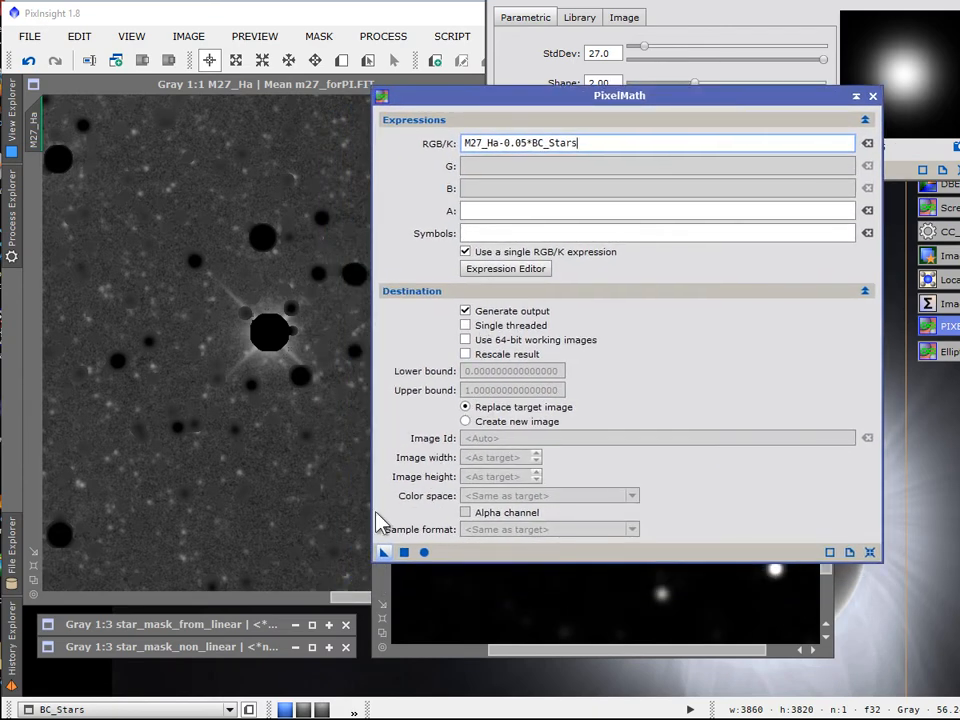
pyautogui.moveTo(384, 552); pyautogui.dragTo(265, 499)
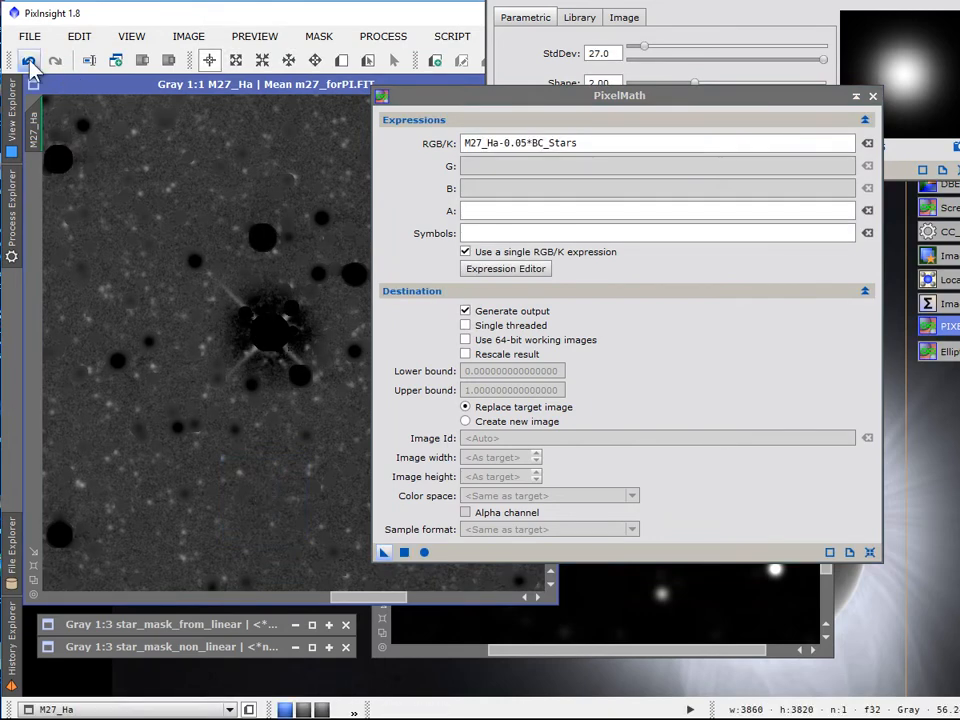
pyautogui.click(29, 61)
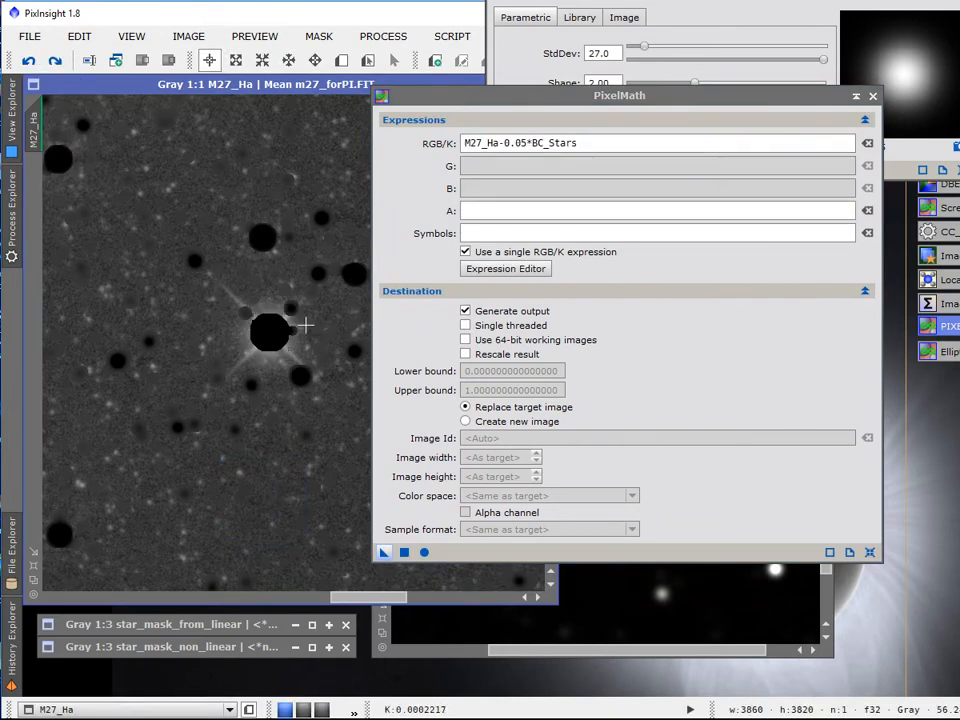
# Step: Change the PixelMath expression to M27_Ha-0.005*BC_Stars, try it on M27_Ha, and undo the subtraction
pyautogui.click(525, 143)
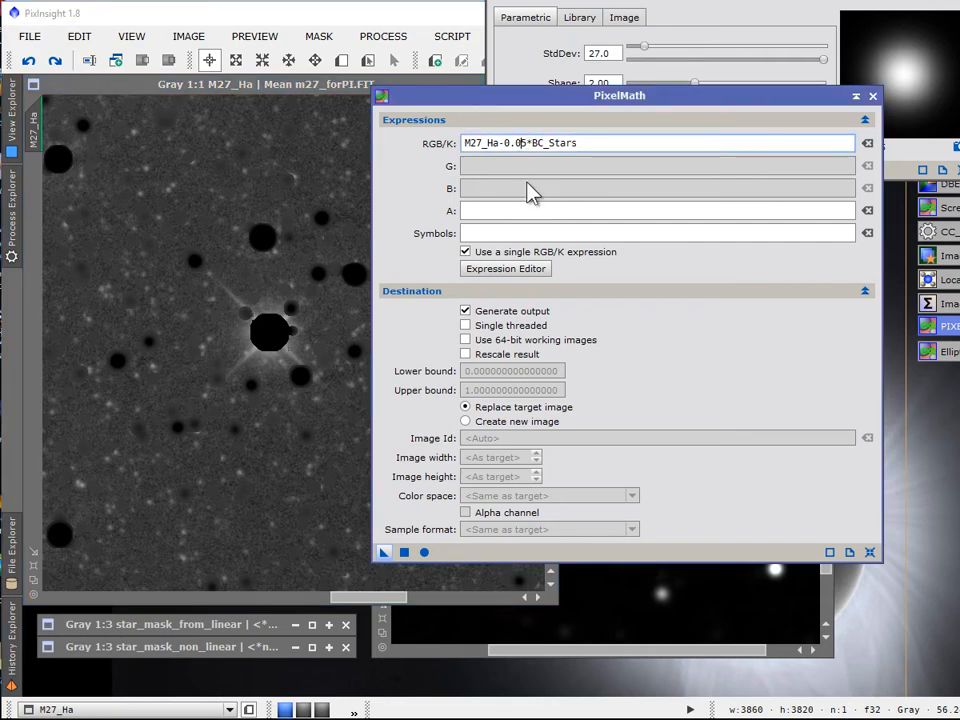
pyautogui.write('0')
pyautogui.moveTo(386, 554); pyautogui.dragTo(303, 504)
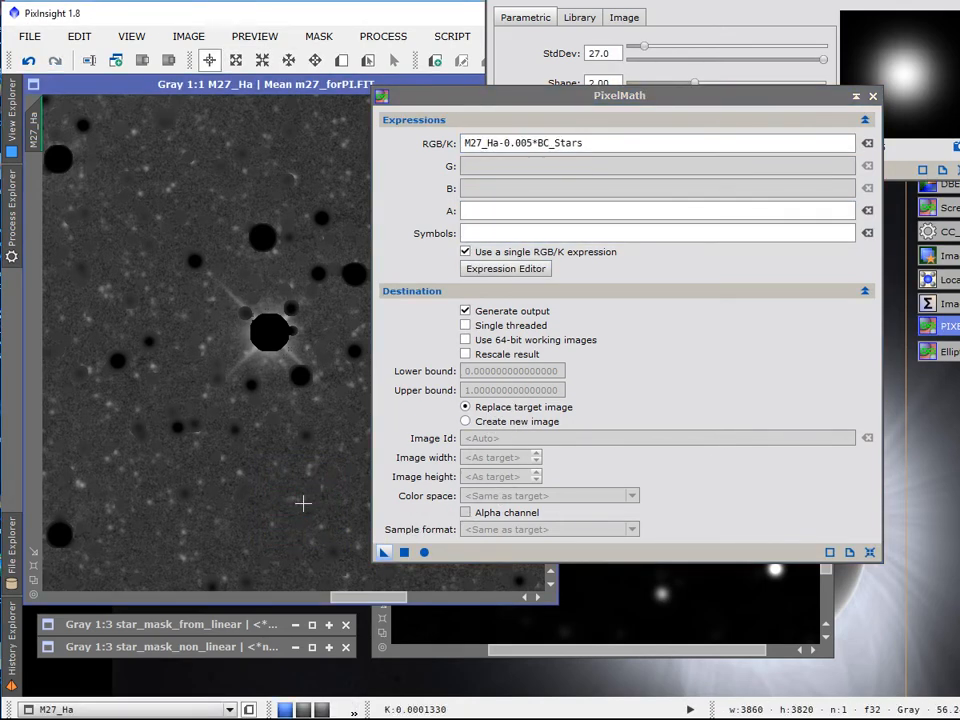
pyautogui.click(29, 61)
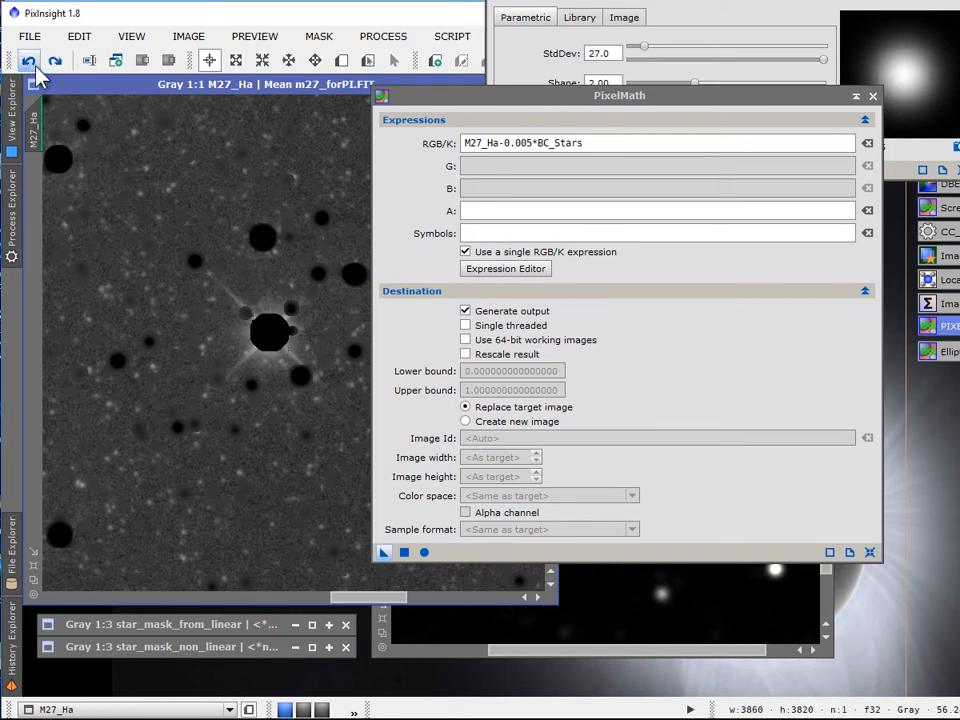
# Step: Redo the 0.005 subtraction on M27_Ha, then try a second pass of it and undo only that pass
pyautogui.click(55, 61)
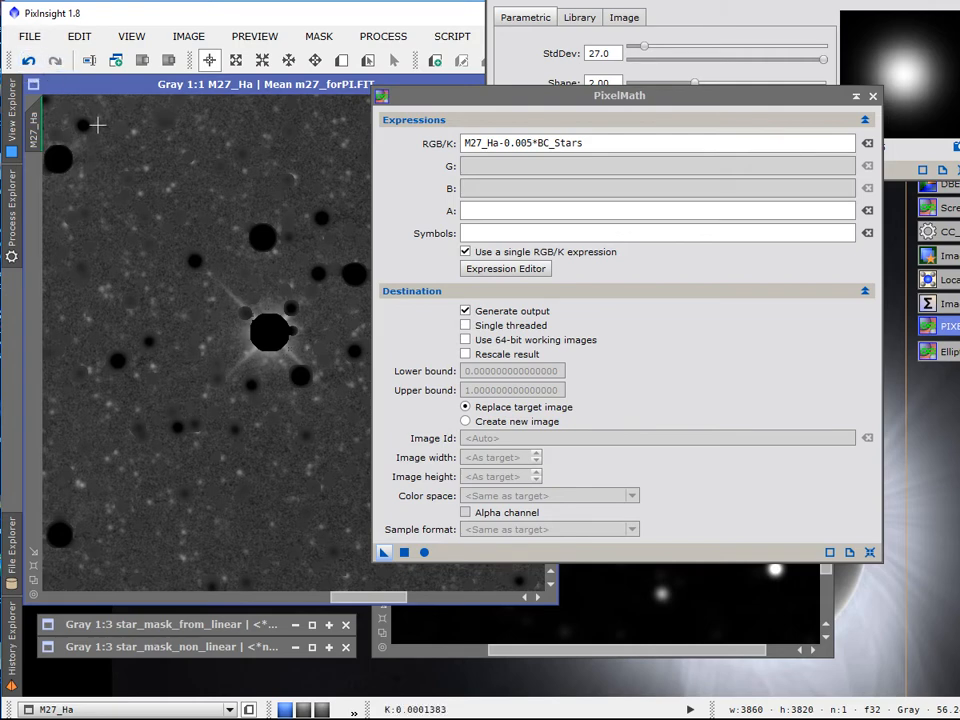
pyautogui.moveTo(385, 553); pyautogui.dragTo(327, 507)
pyautogui.click(29, 61)
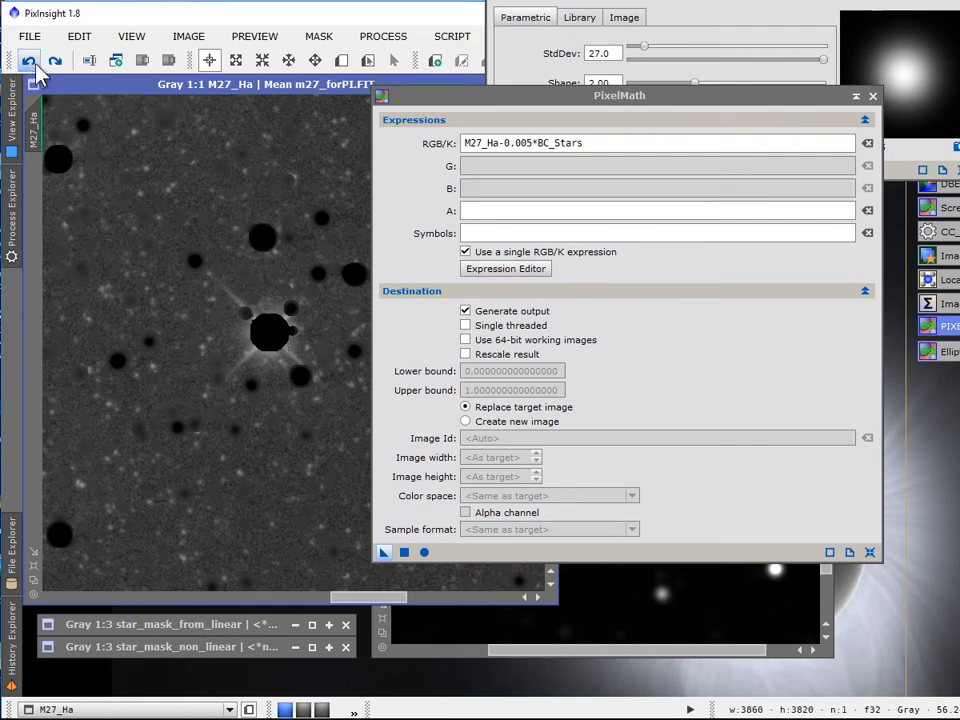
# Step: Change the PixelMath expression to M27_Ha-0.002*BC_Stars and apply it to M27_Ha
pyautogui.click(533, 142)
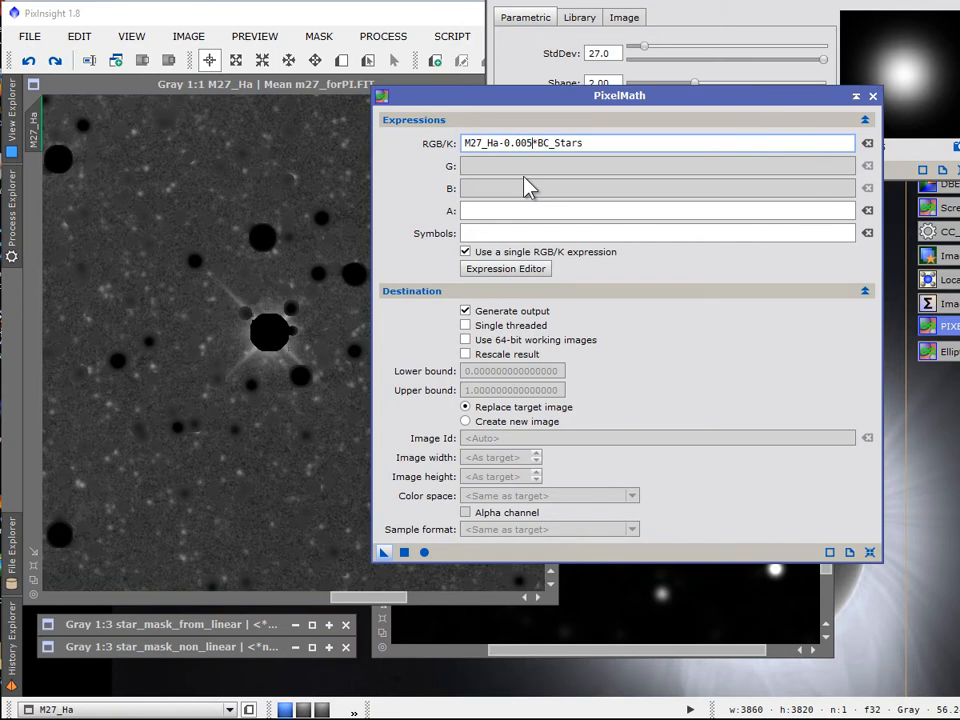
pyautogui.press('BackSpace')
pyautogui.write('2')
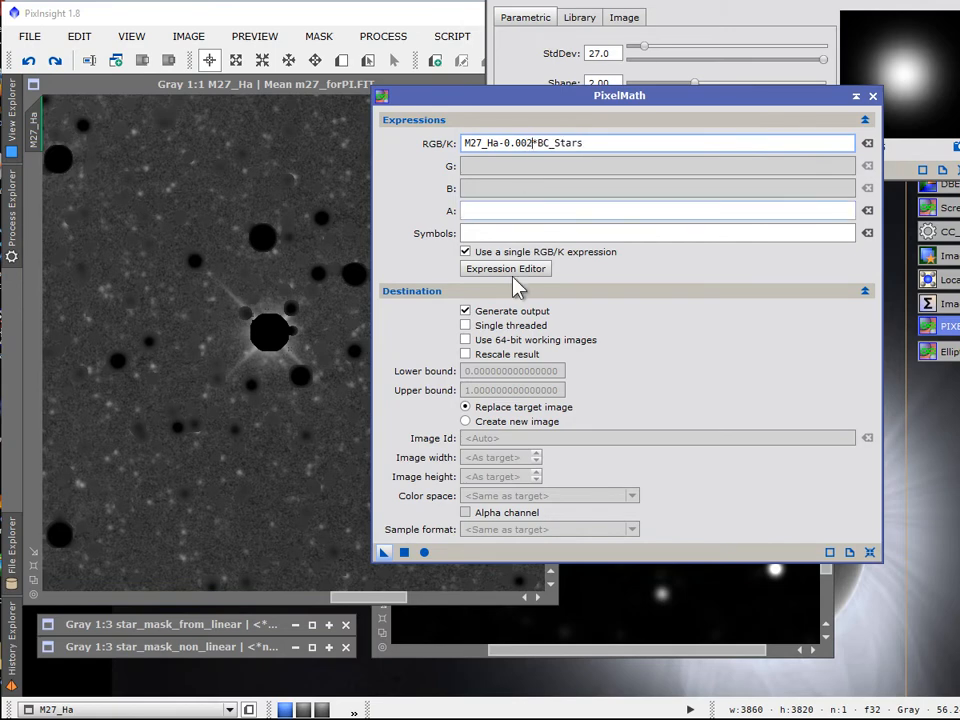
pyautogui.moveTo(383, 552); pyautogui.dragTo(289, 498)
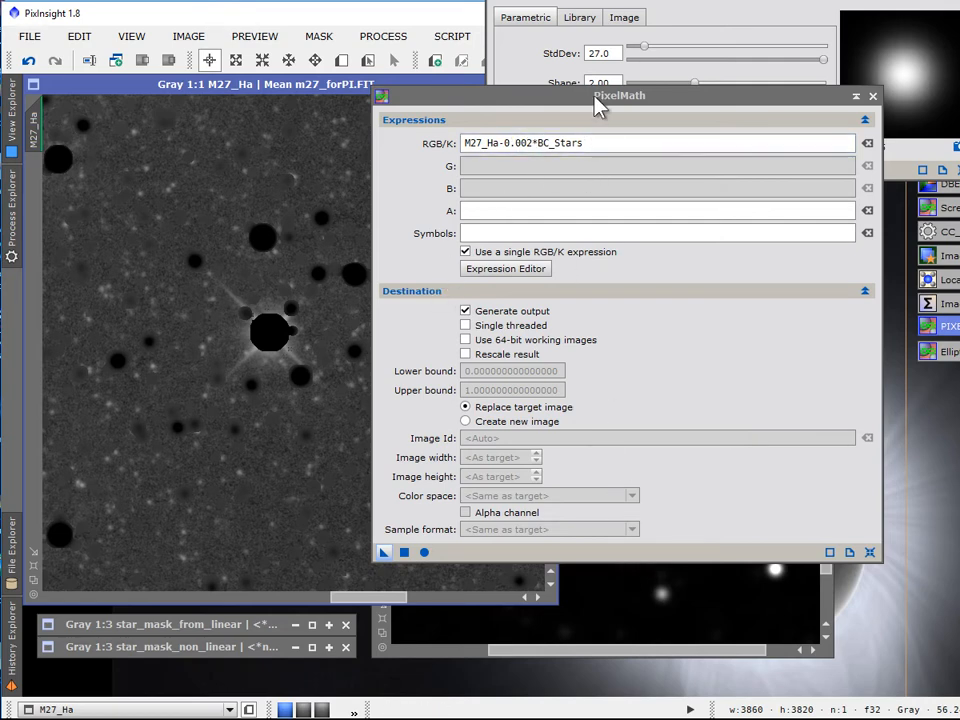
# Step: Convolve BC_Stars with a StdDev of 34.0 and subtract the blurred image from M27_Ha with the 0.002 factor
pyautogui.moveTo(596, 99); pyautogui.dragTo(196, 64)
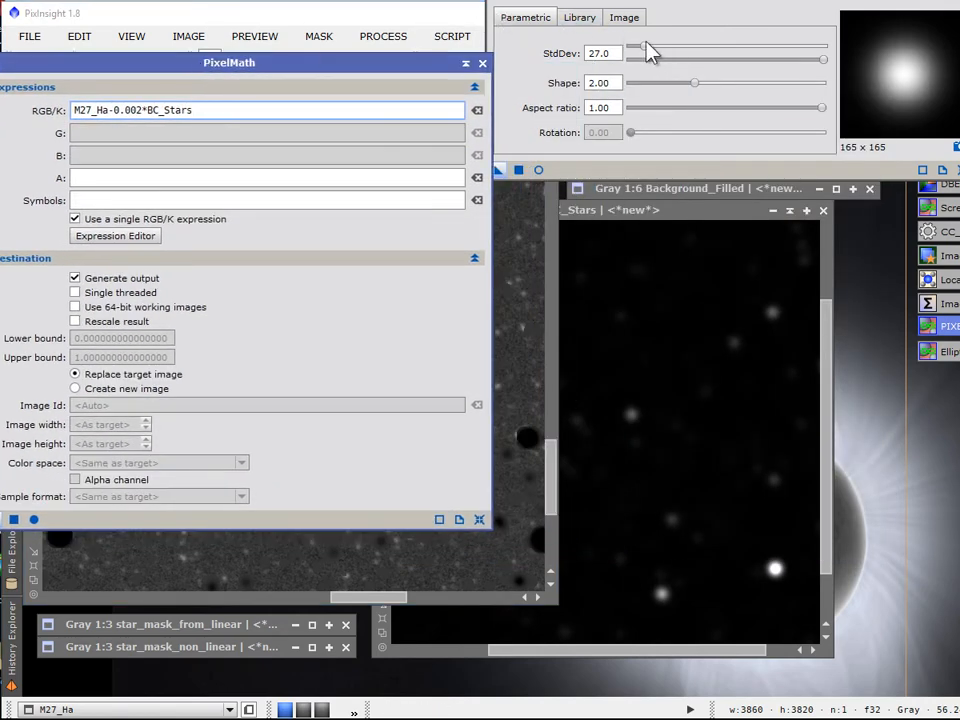
pyautogui.moveTo(643, 46)
pyautogui.mouseDown()
pyautogui.moveTo(668, 48)
pyautogui.moveTo(650, 48)
pyautogui.mouseUp()
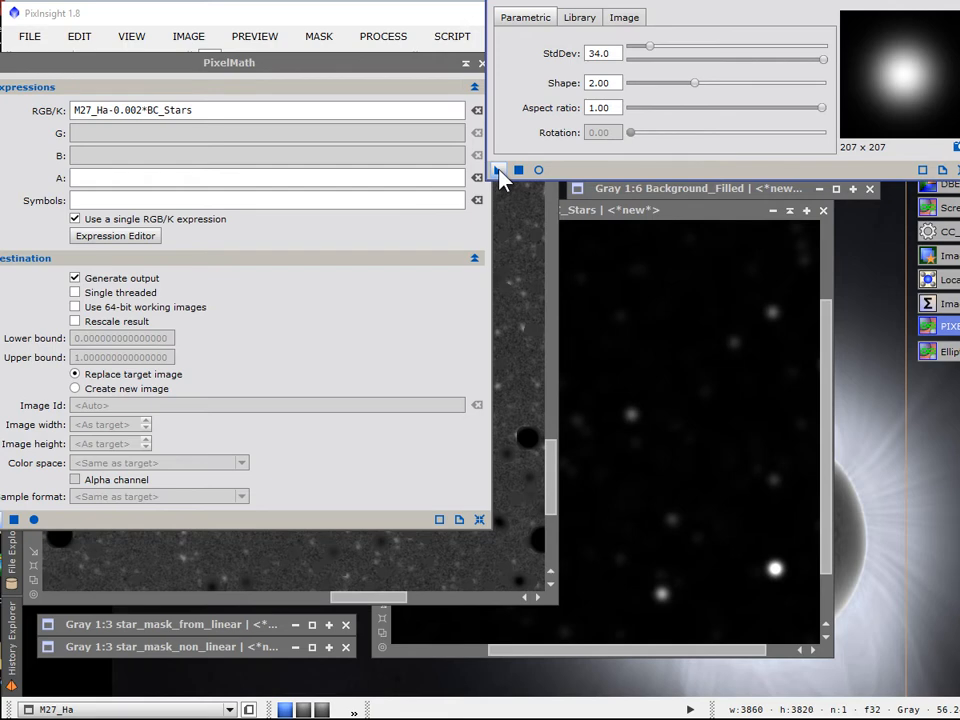
pyautogui.moveTo(500, 175); pyautogui.dragTo(643, 354)
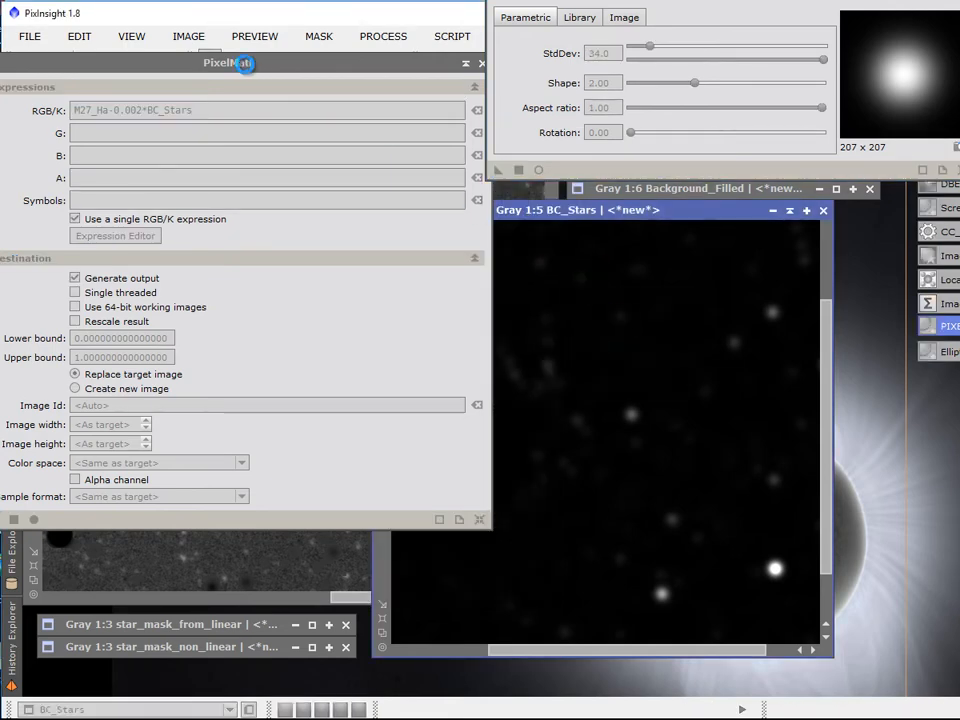
pyautogui.moveTo(244, 63); pyautogui.dragTo(690, 138)
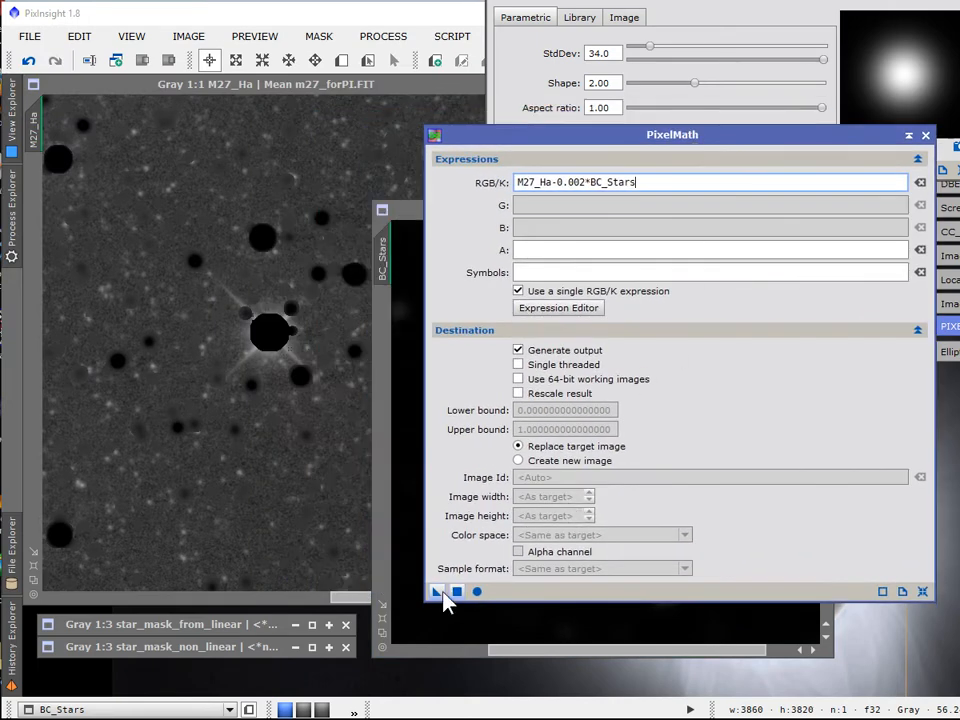
pyautogui.moveTo(442, 591); pyautogui.dragTo(302, 481)
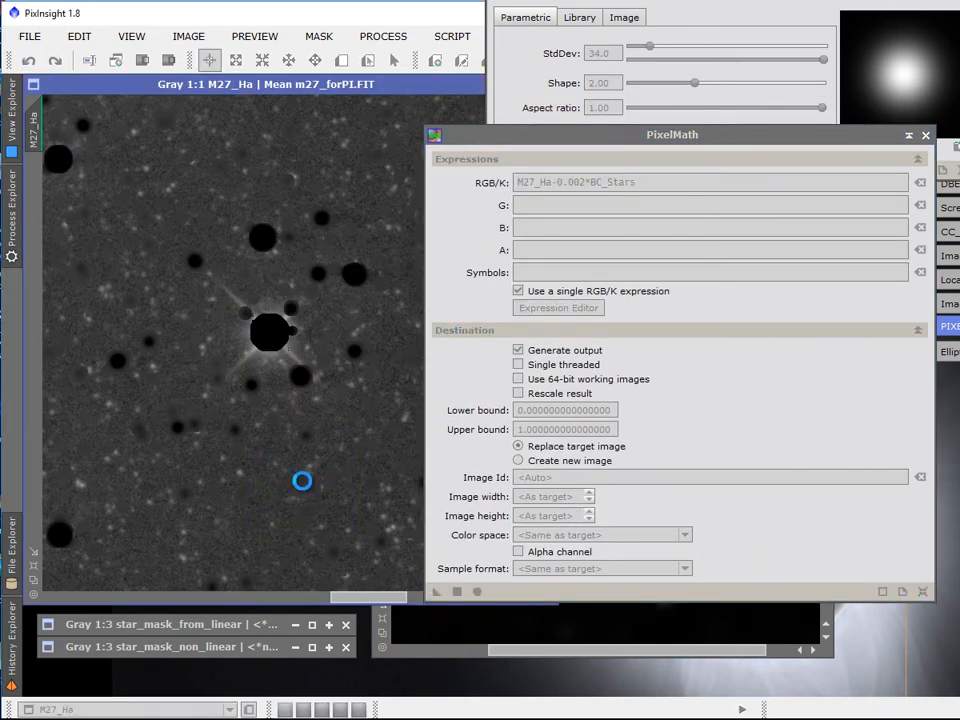
# Step: Apply M27_Ha-0.005*BC_Stars to M27_Ha, try a second pass of it, and undo only the second pass
pyautogui.click(583, 182)
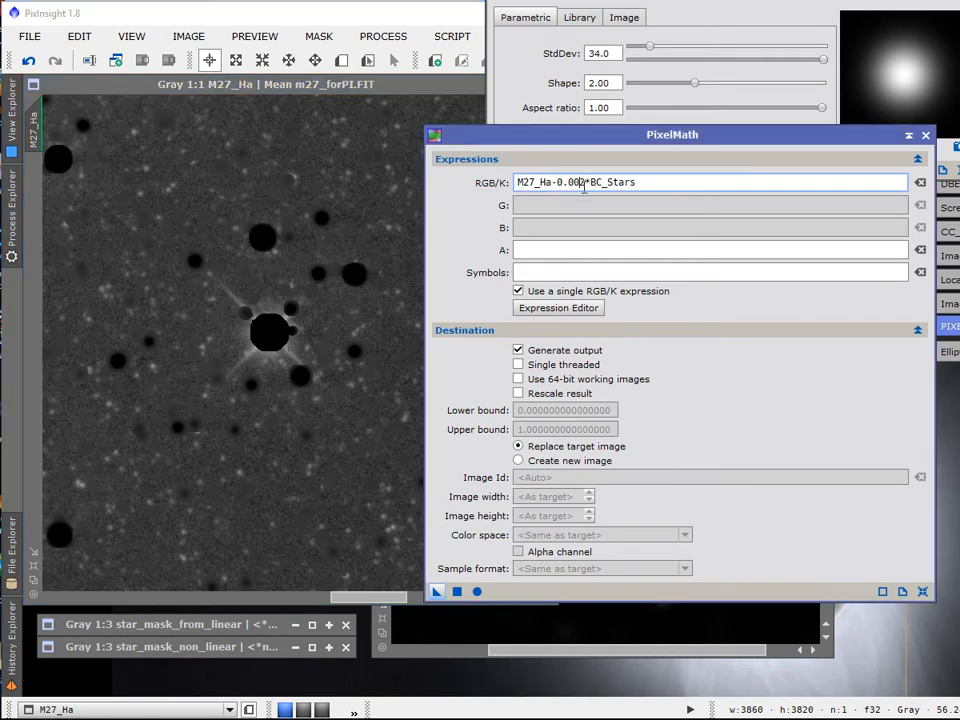
pyautogui.press('BackSpace')
pyautogui.write('5')
pyautogui.moveTo(437, 591); pyautogui.dragTo(368, 548)
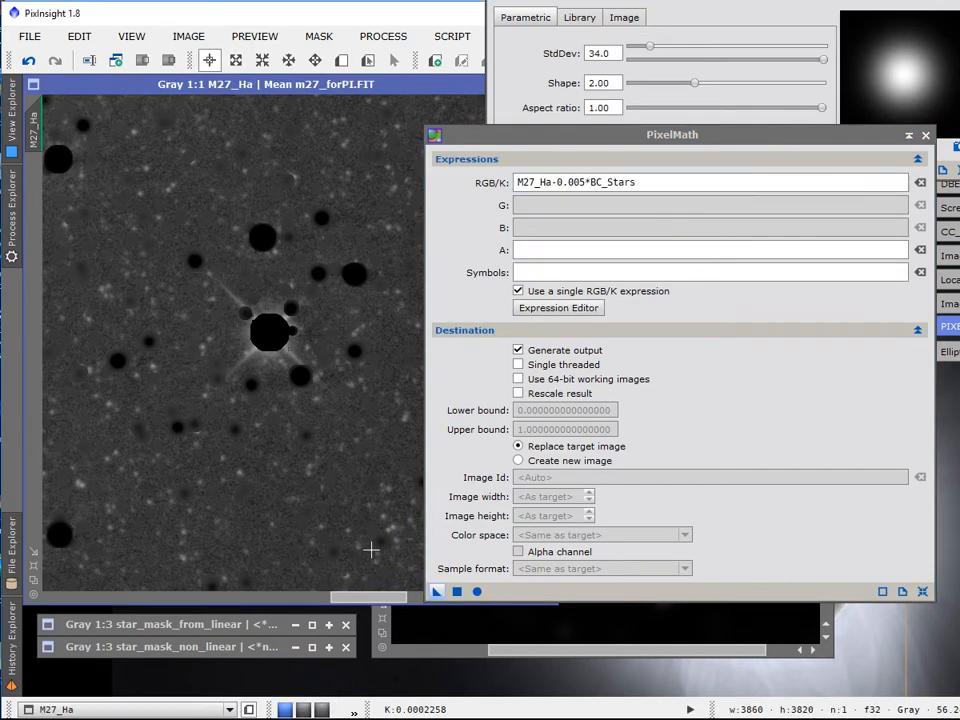
pyautogui.moveTo(437, 591); pyautogui.dragTo(370, 509)
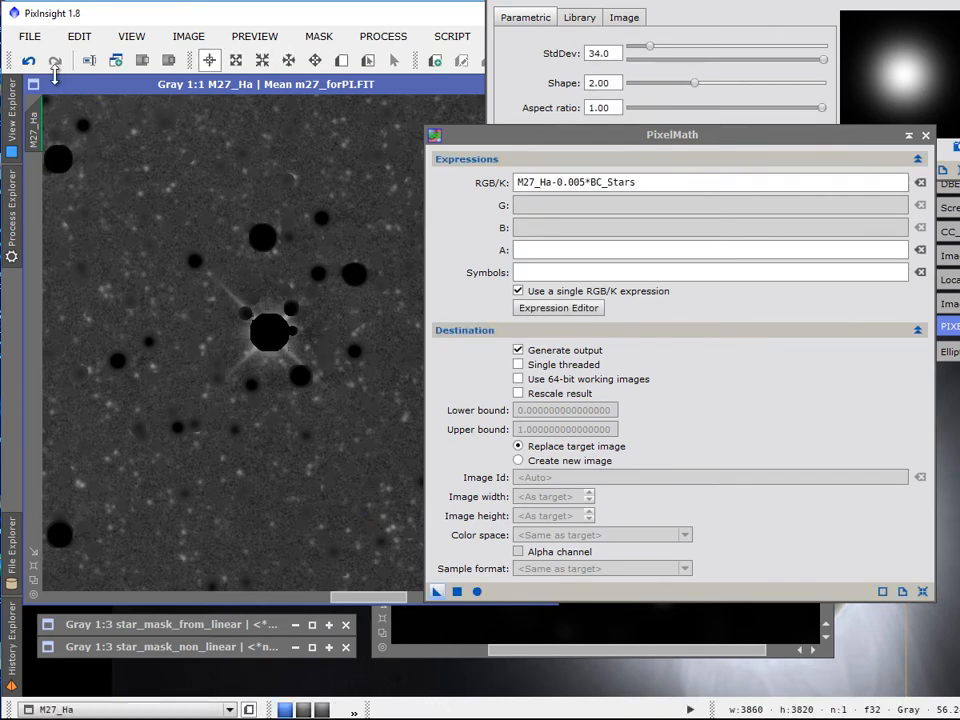
pyautogui.click(28, 60)
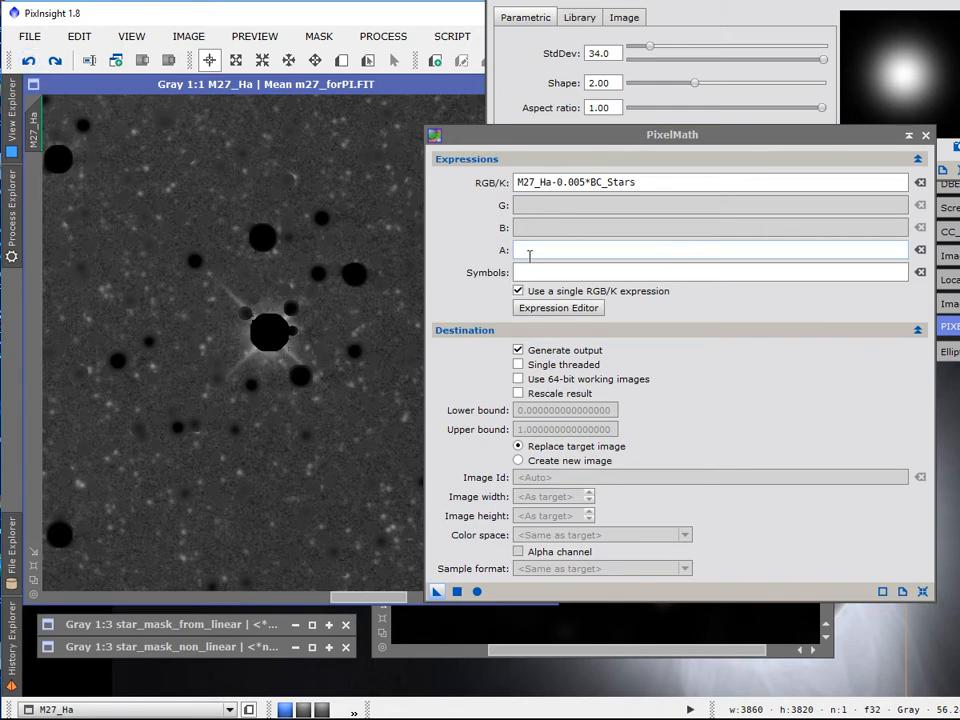
# Step: Move the Convolution dialog and the BC_Stars image clear of PixelMath, and open the processing history of BC_Stars
pyautogui.moveTo(644, 2); pyautogui.dragTo(461, 5)
pyautogui.click(426, 636)
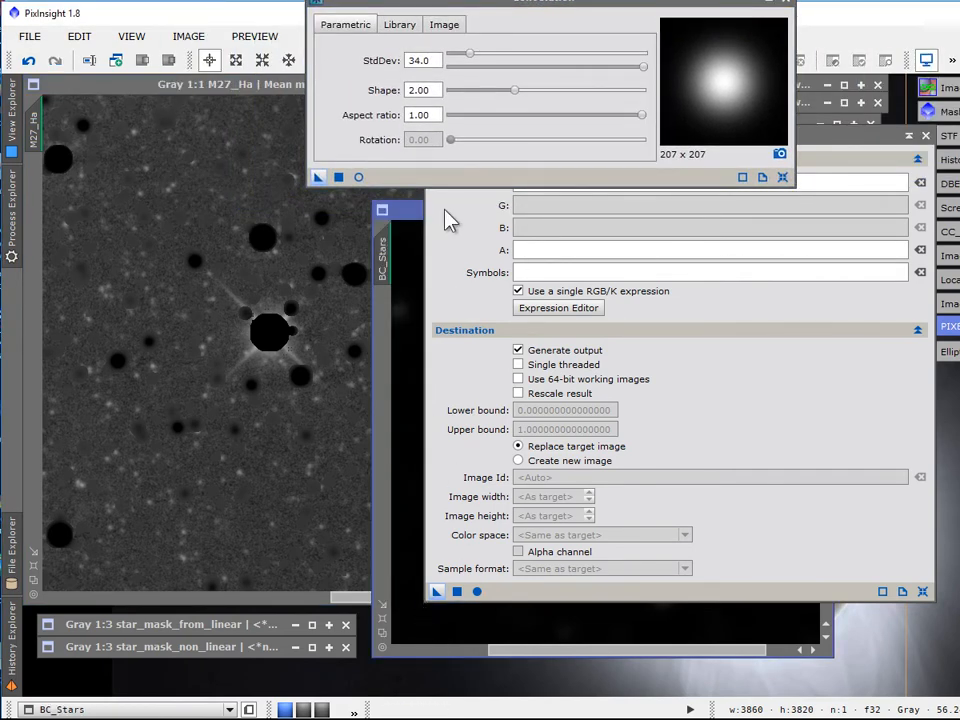
pyautogui.moveTo(407, 212); pyautogui.dragTo(158, 159)
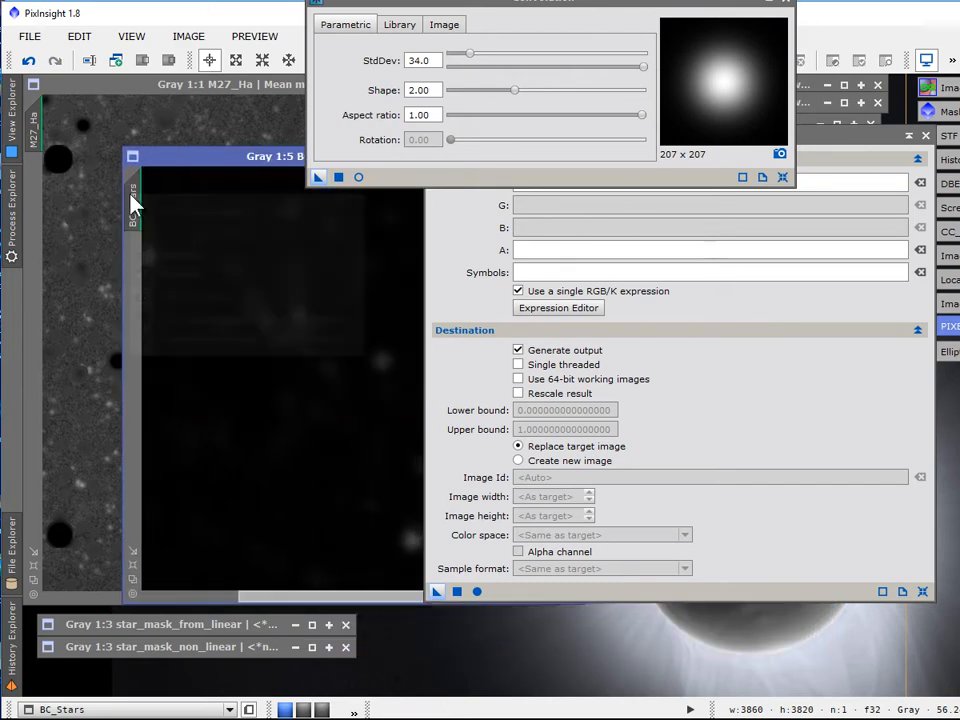
pyautogui.rightClick(131, 194)
pyautogui.click(203, 340)
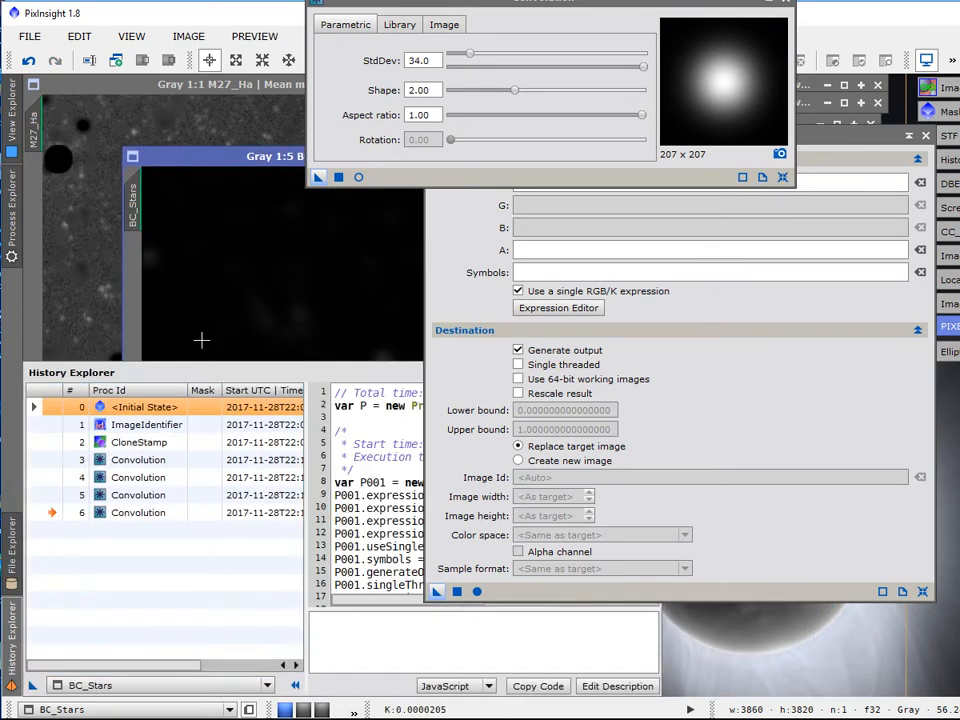
# Step: Revert the BC_Stars image to history state 3, the first Convolution, after comparing it with state 4
pyautogui.click(57, 463)
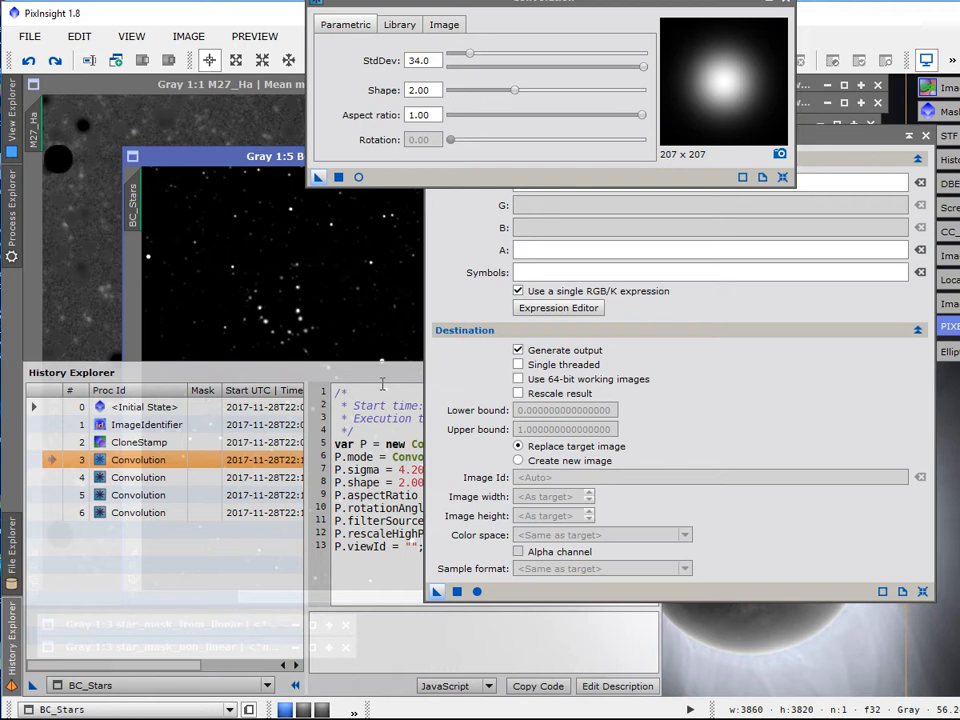
pyautogui.click(57, 480)
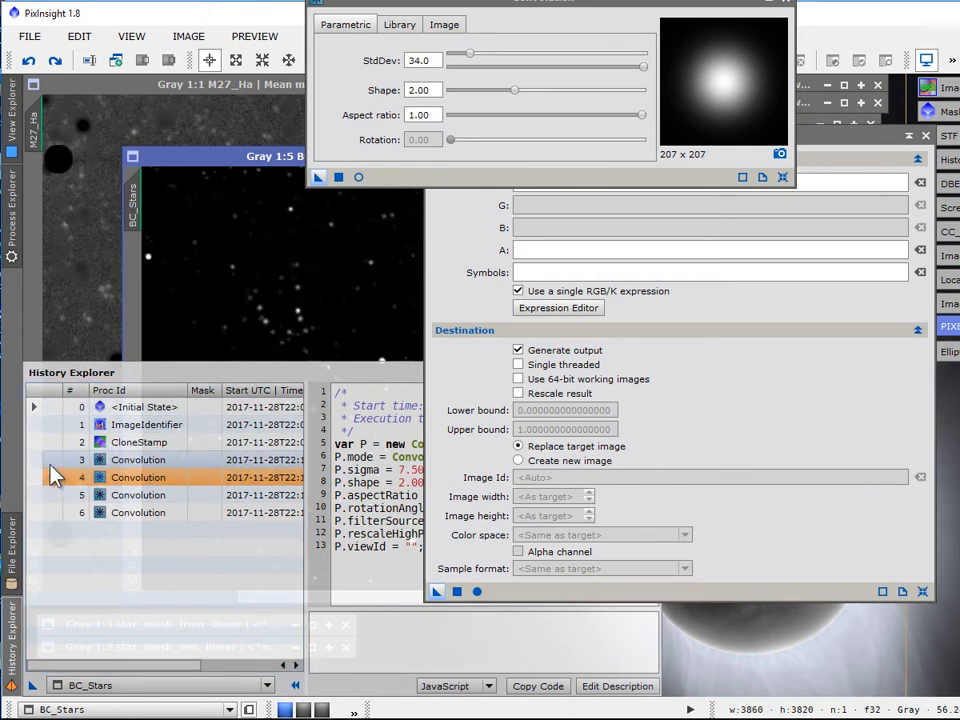
pyautogui.click(51, 462)
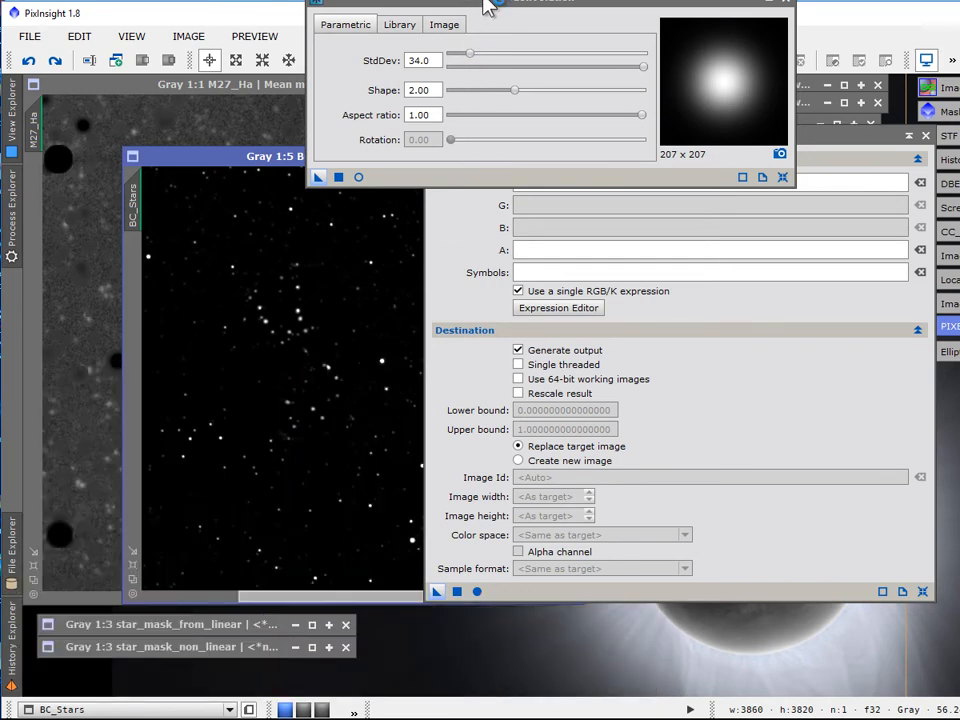
# Step: Move BC_Stars clear of M27_Ha and apply the PixelMath expression M27_Ha-0.005*BC_Stars to M27_Ha
pyautogui.click(463, 265)
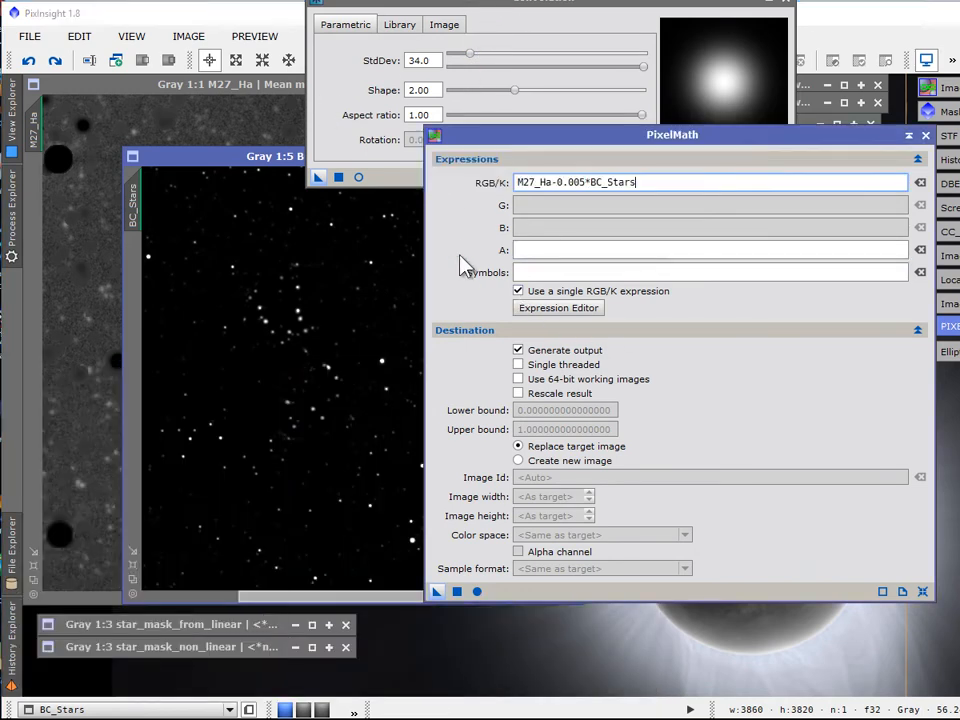
pyautogui.moveTo(242, 171); pyautogui.dragTo(561, 71)
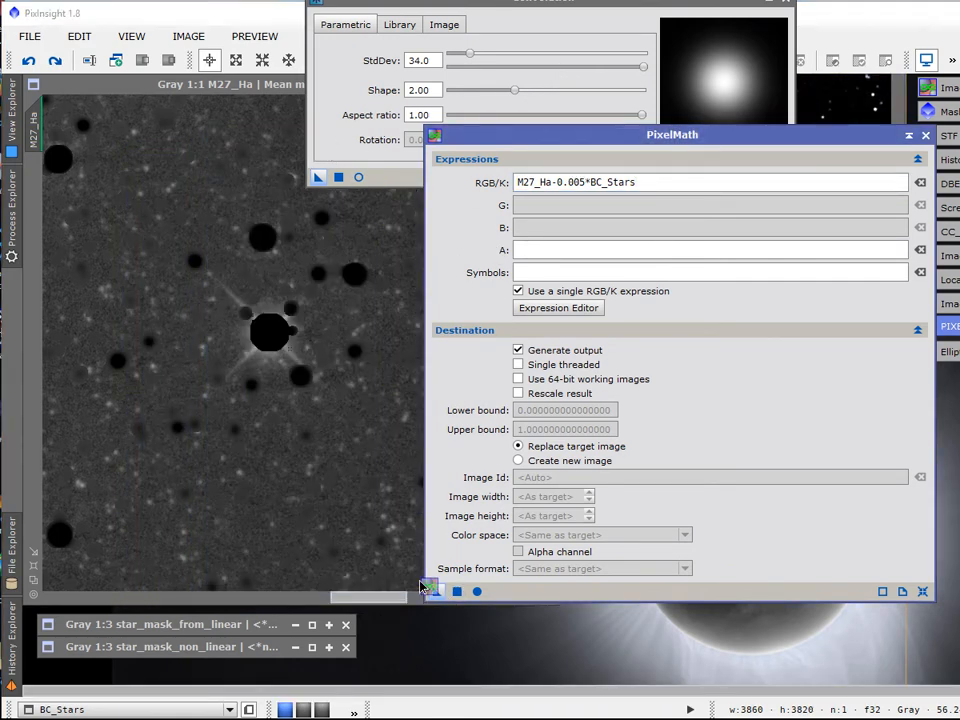
pyautogui.moveTo(437, 591); pyautogui.dragTo(335, 484)
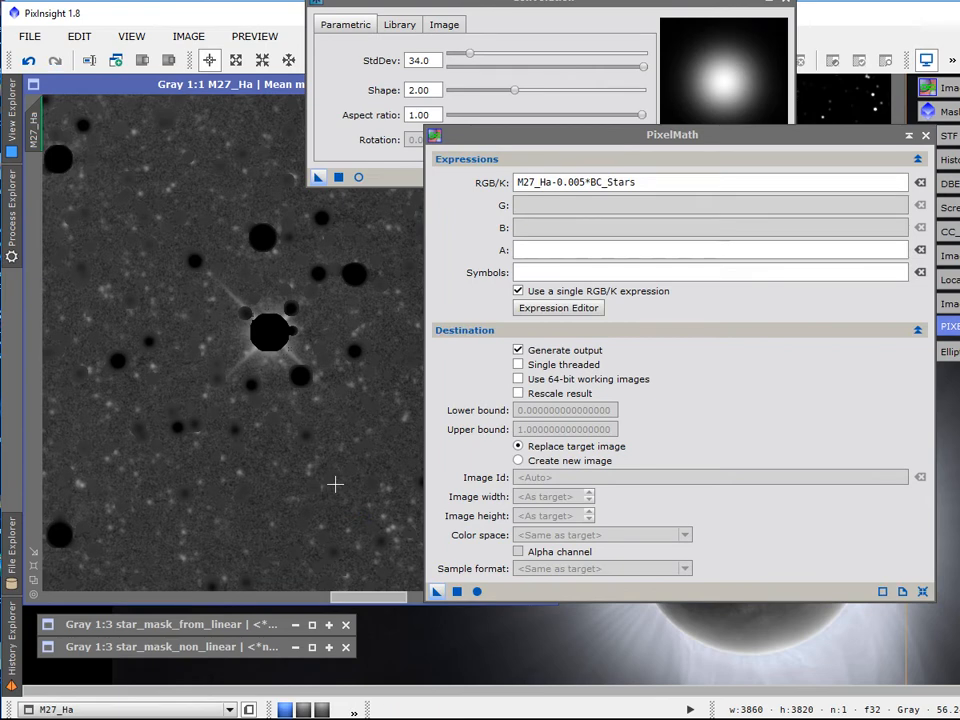
# Step: Change the PixelMath expression to M27_Ha-0.01*BC_Stars and apply it to the M27_Ha image
pyautogui.click(579, 182)
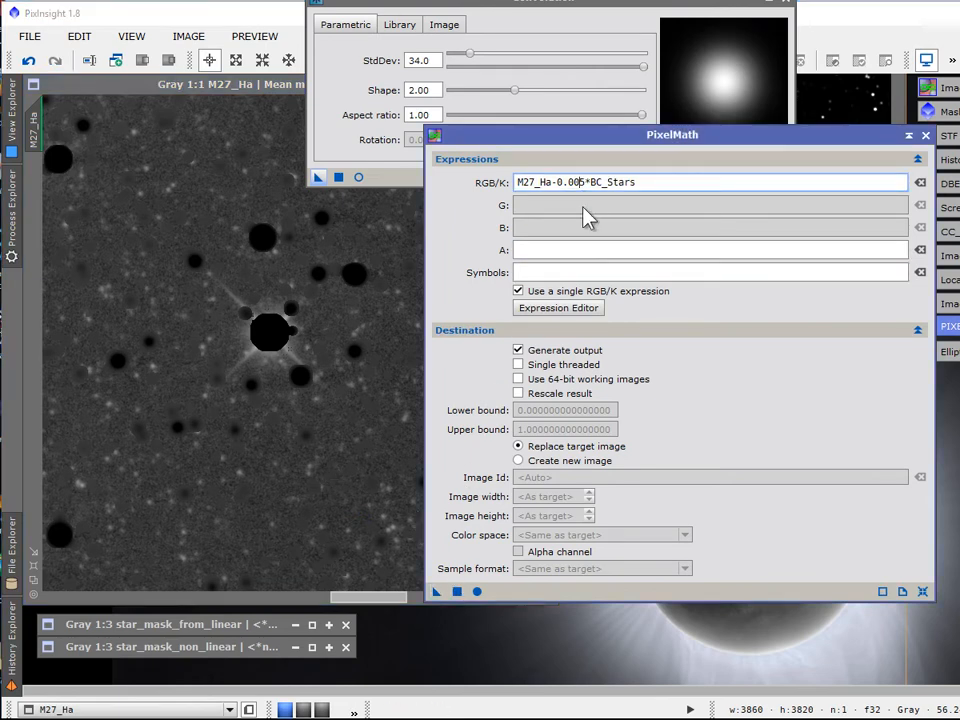
pyautogui.press('BackSpace')
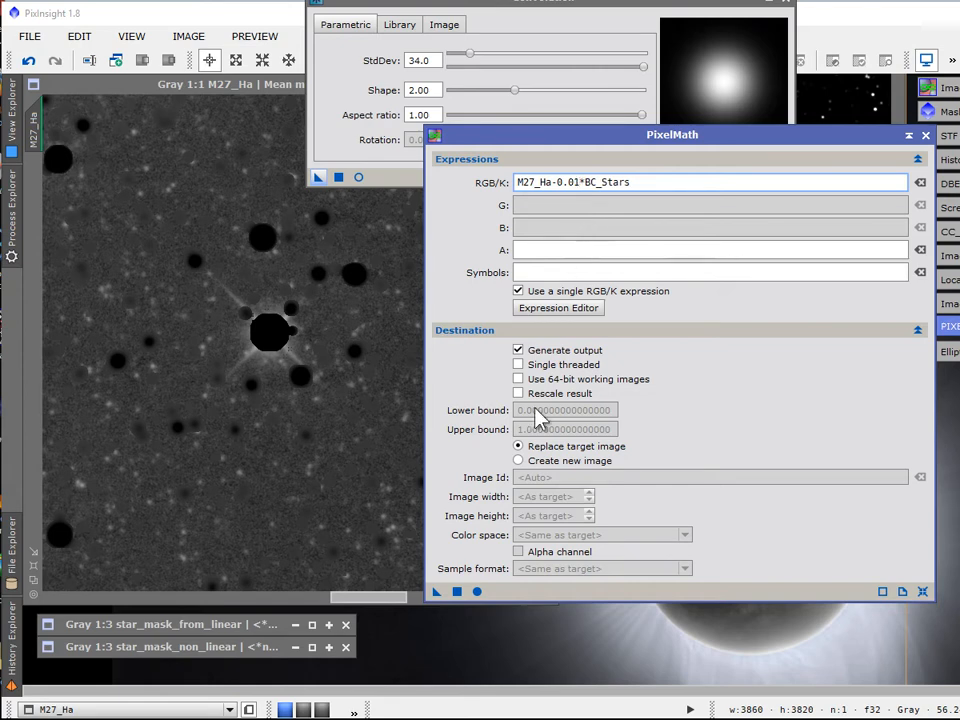
pyautogui.moveTo(437, 592); pyautogui.dragTo(376, 536)
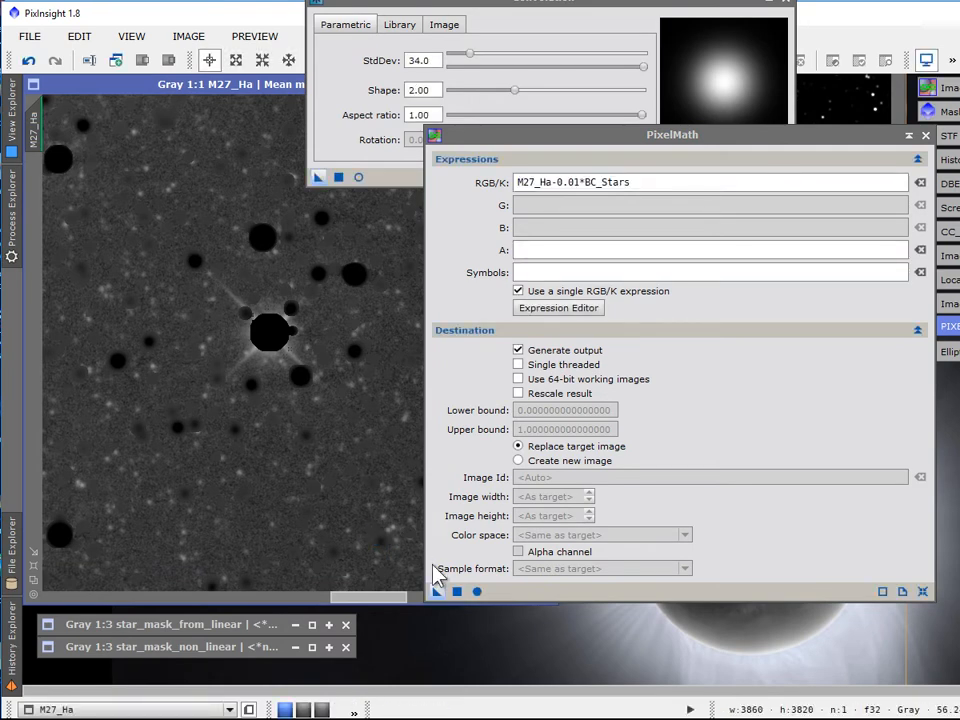
# Step: Examine the subtracted star cores and remaining halos across M27_Ha, up close and over the whole nebula
pyautogui.scroll(1, 322, 473)
pyautogui.scroll(1, 322, 473)
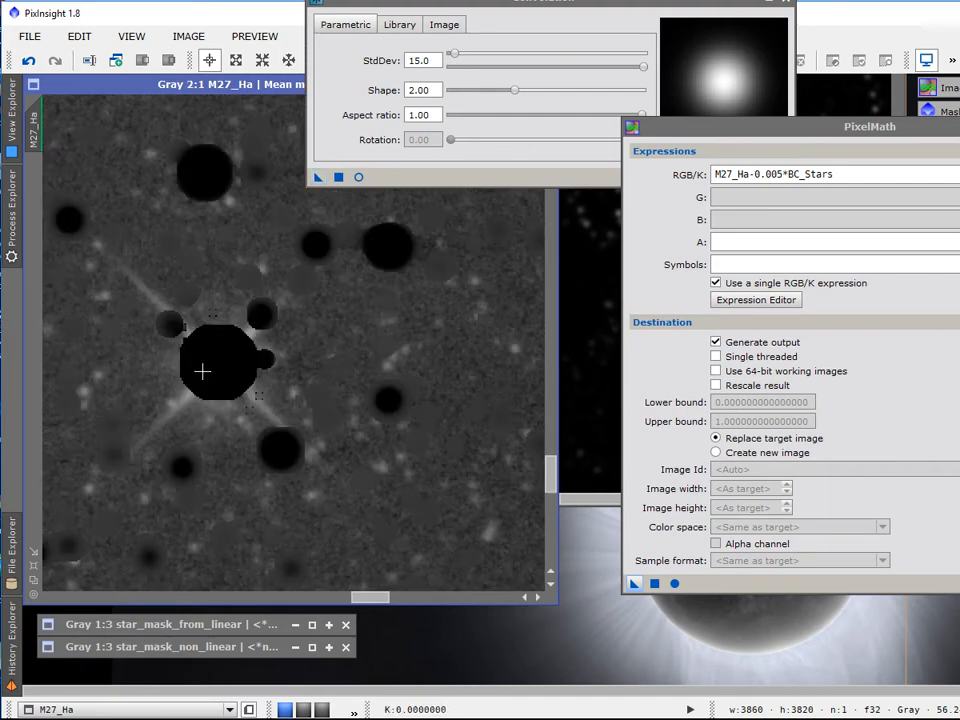
pyautogui.scroll(-3, 198, 384)
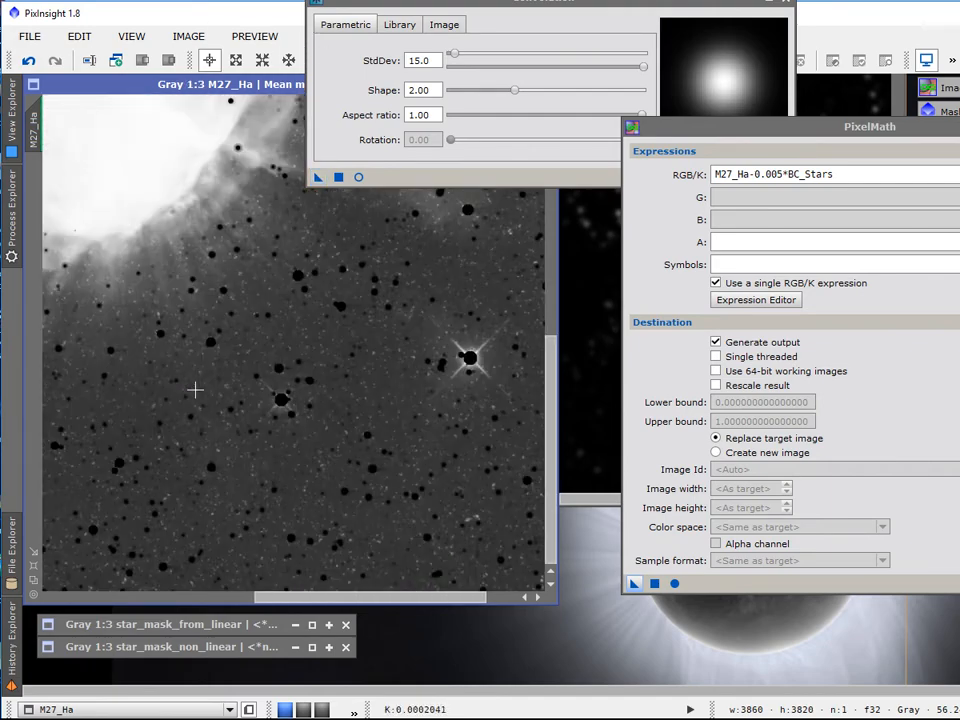
pyautogui.scroll(-1, 415, 402)
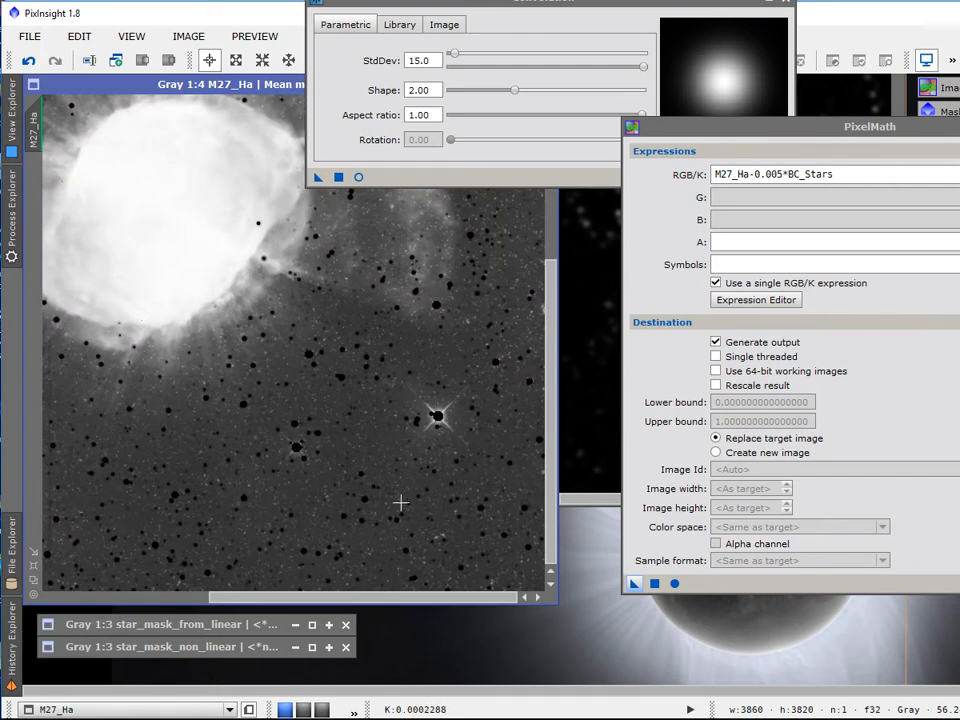
pyautogui.scroll(-2, 386, 496)
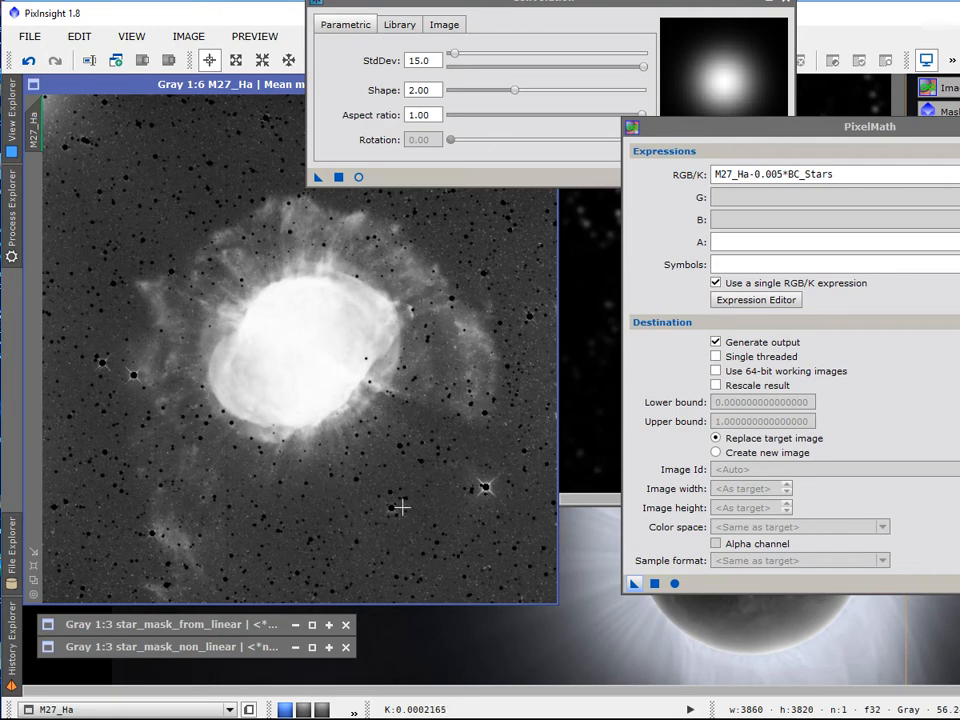
pyautogui.scroll(1, 398, 509)
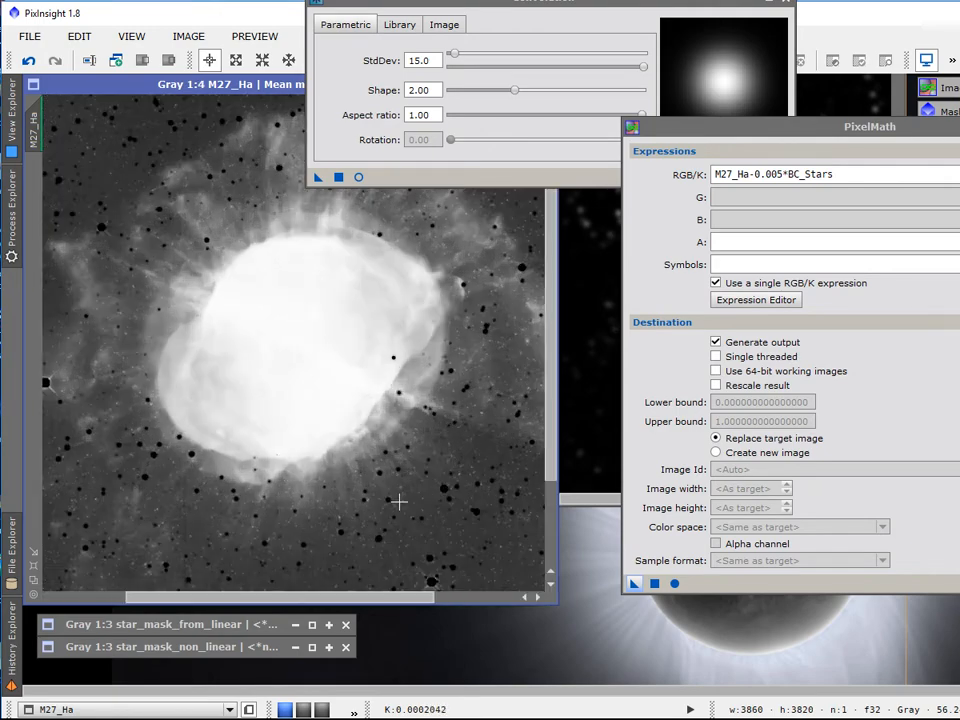
pyautogui.scroll(1, 493, 459)
pyautogui.scroll(1, 470, 463)
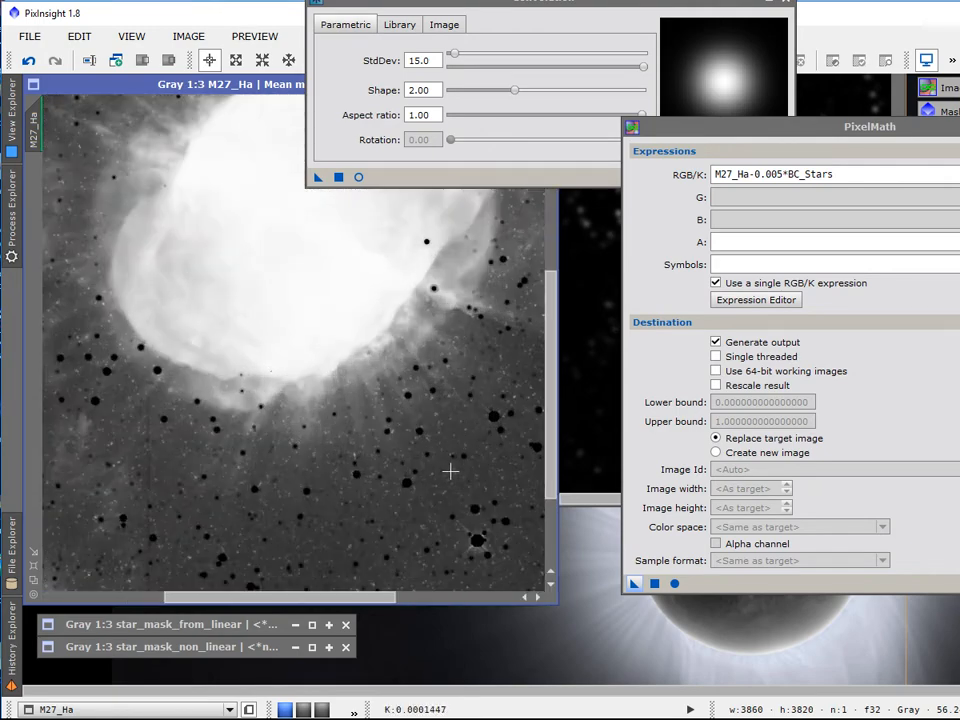
pyautogui.scroll(1, 450, 467)
pyautogui.moveTo(552, 433); pyautogui.dragTo(552, 497)
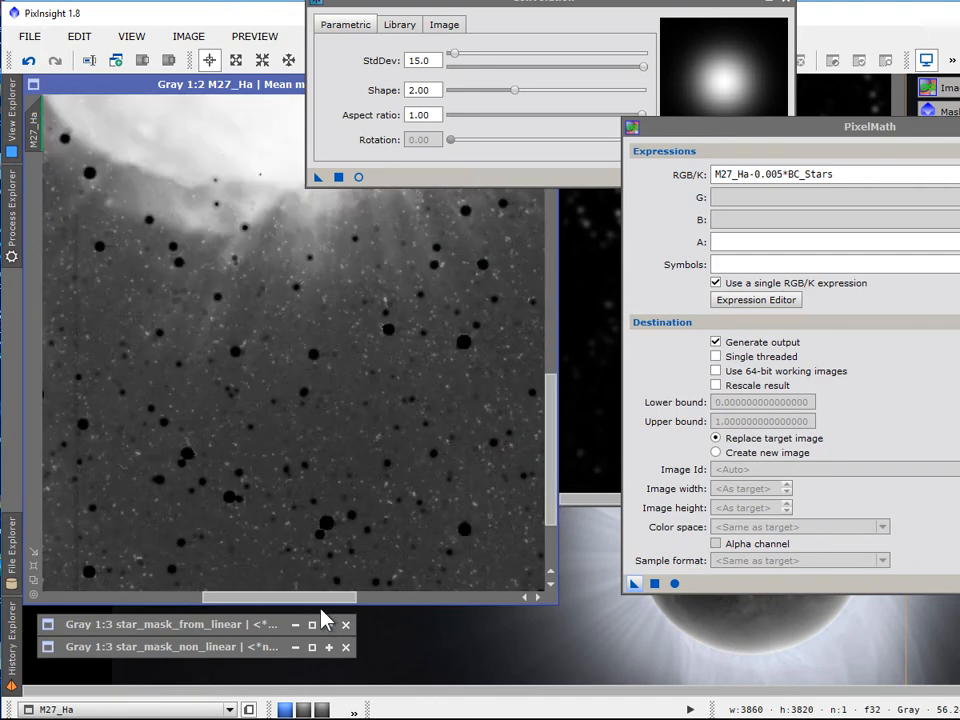
pyautogui.moveTo(326, 600); pyautogui.dragTo(383, 606)
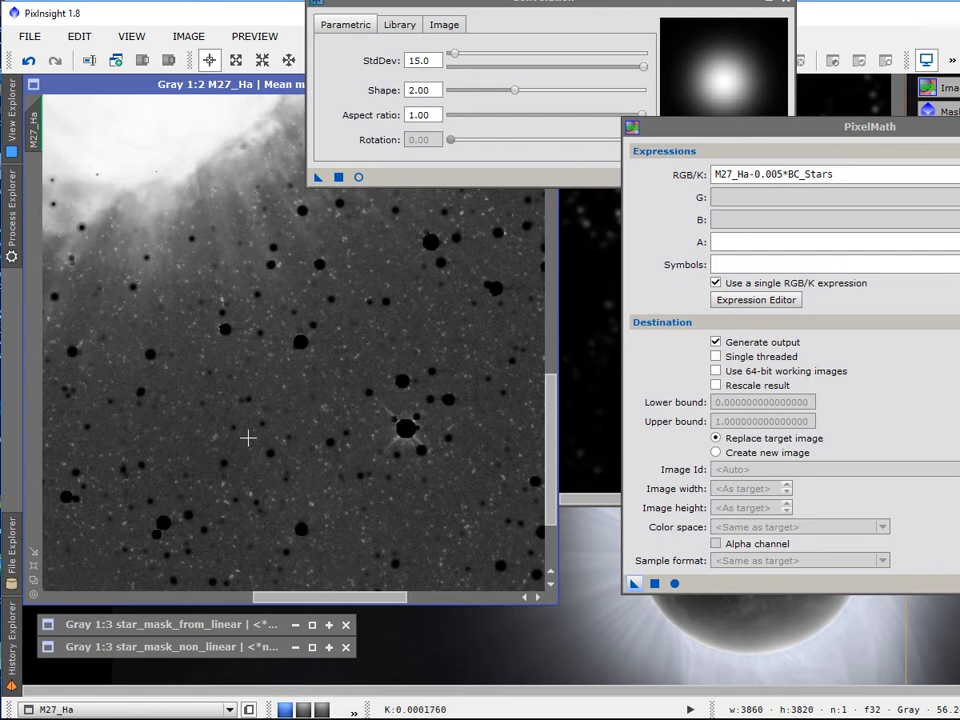
pyautogui.scroll(-3, 247, 437)
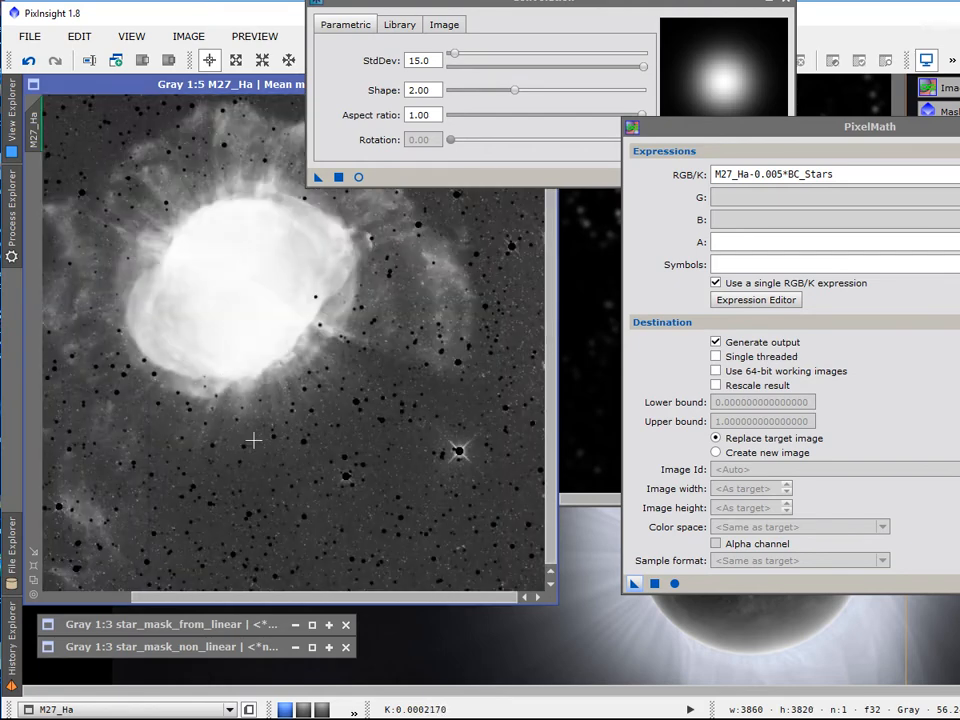
# Step: Close the Convolution and PixelMath windows and collapse the BC_Stars image window
pyautogui.click(787, 4)
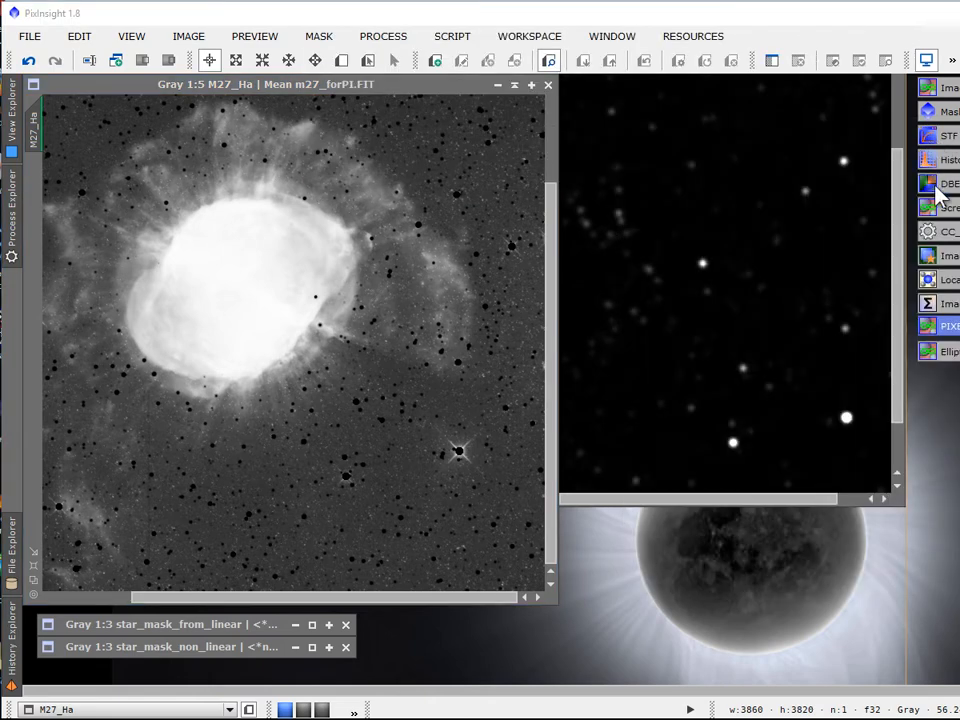
pyautogui.scroll(1, 932, 420)
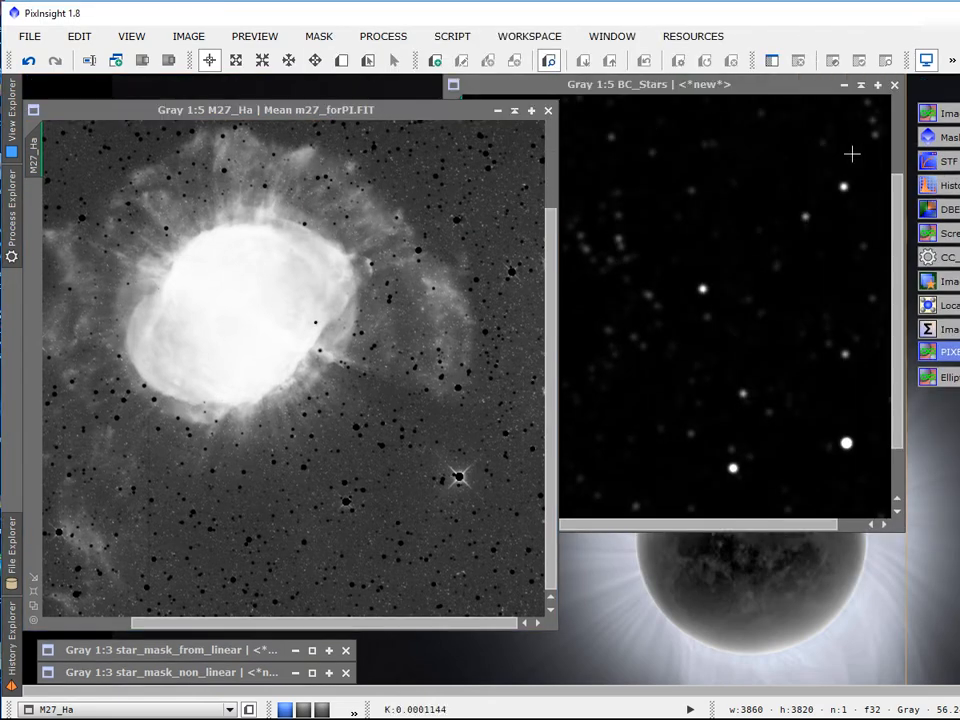
pyautogui.click(860, 86)
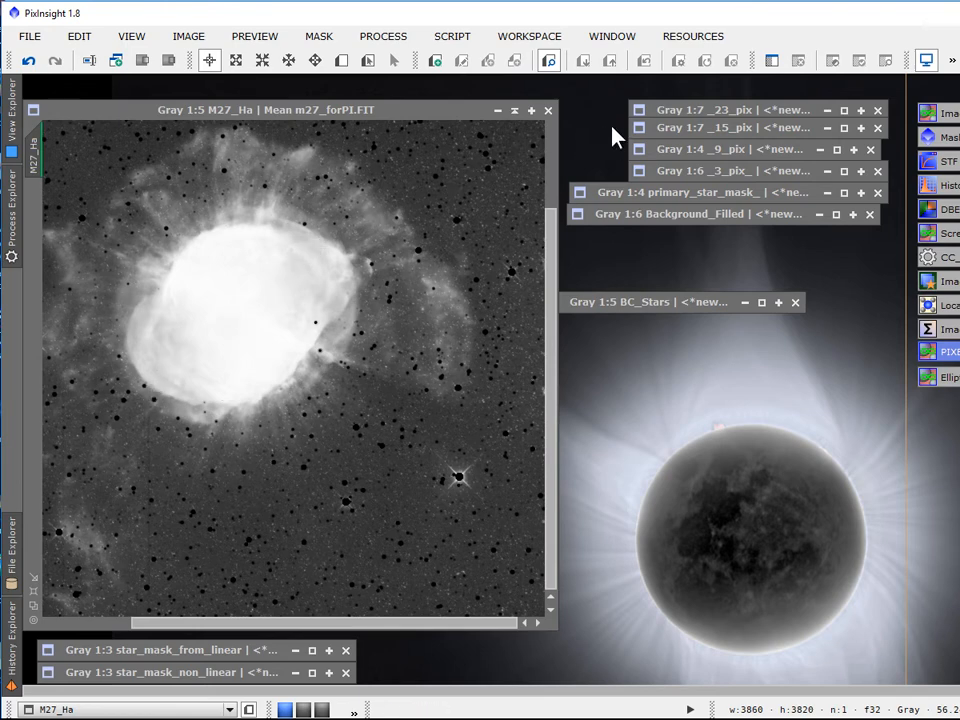
# Step: Expand the _23_pix star image, apply it as a mask to M27_Ha, and hide the mask overlay
pyautogui.doubleClick(690, 120)
pyautogui.moveTo(600, 153); pyautogui.dragTo(615, 123)
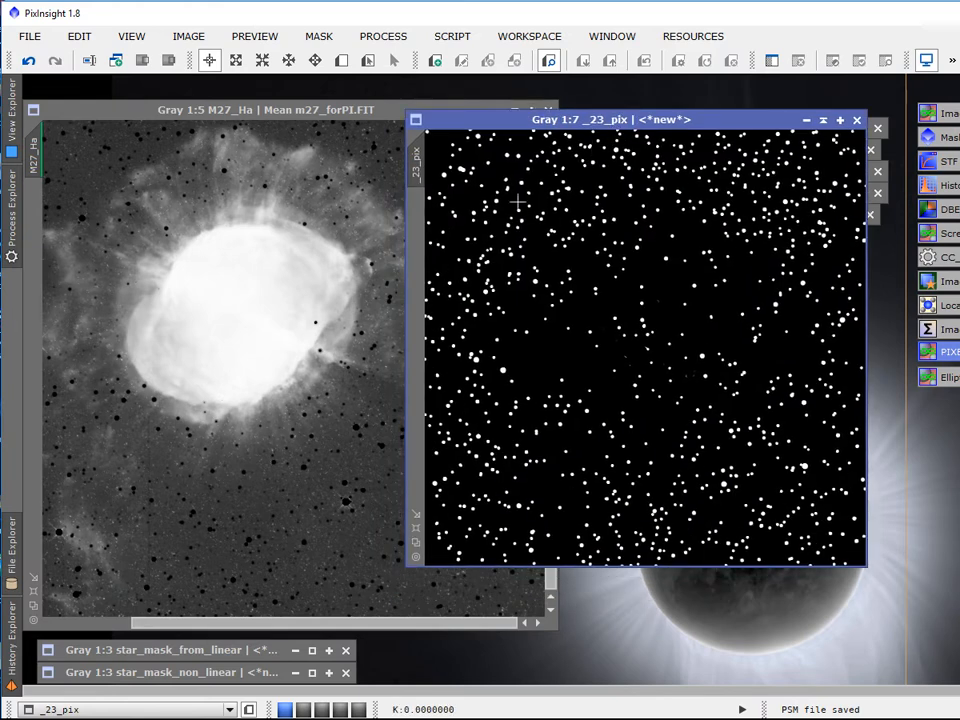
pyautogui.moveTo(405, 172); pyautogui.dragTo(38, 208)
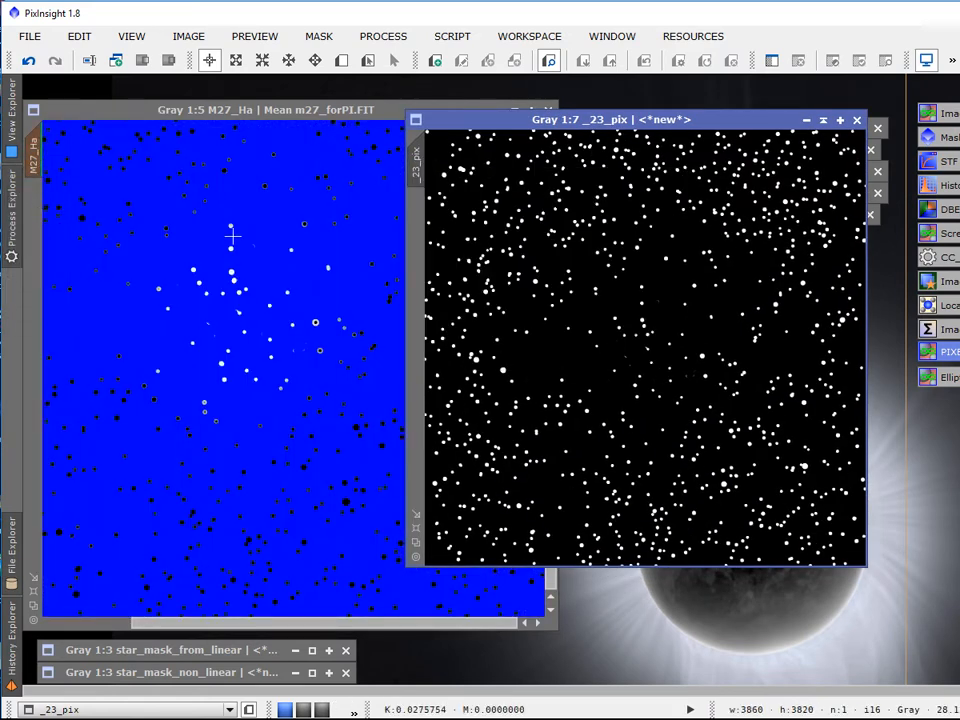
pyautogui.click(220, 118)
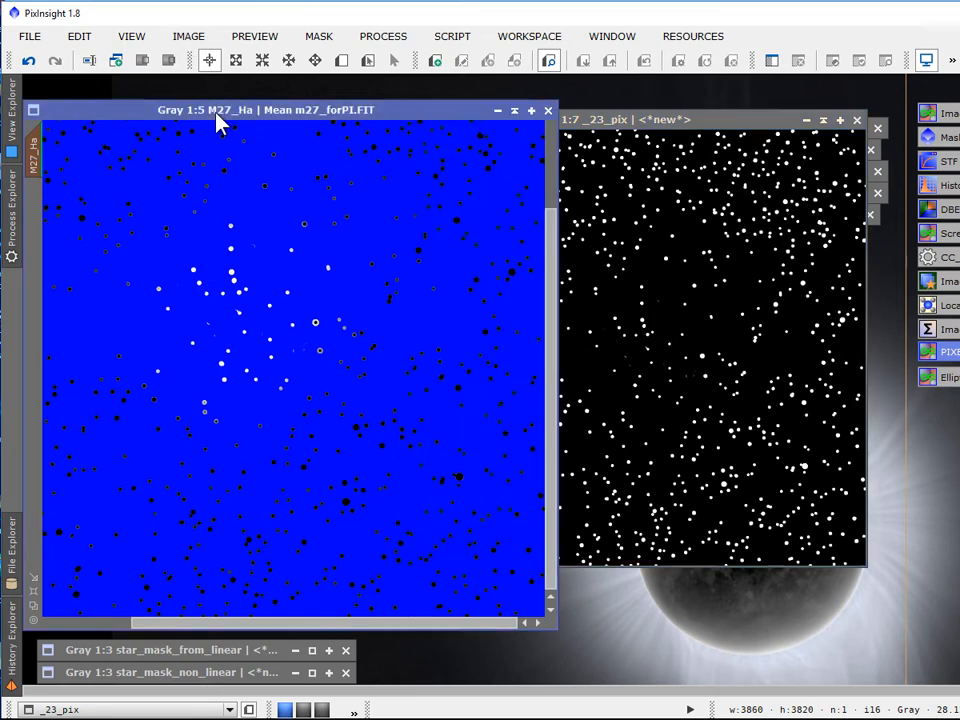
pyautogui.click(322, 37)
pyautogui.click(345, 146)
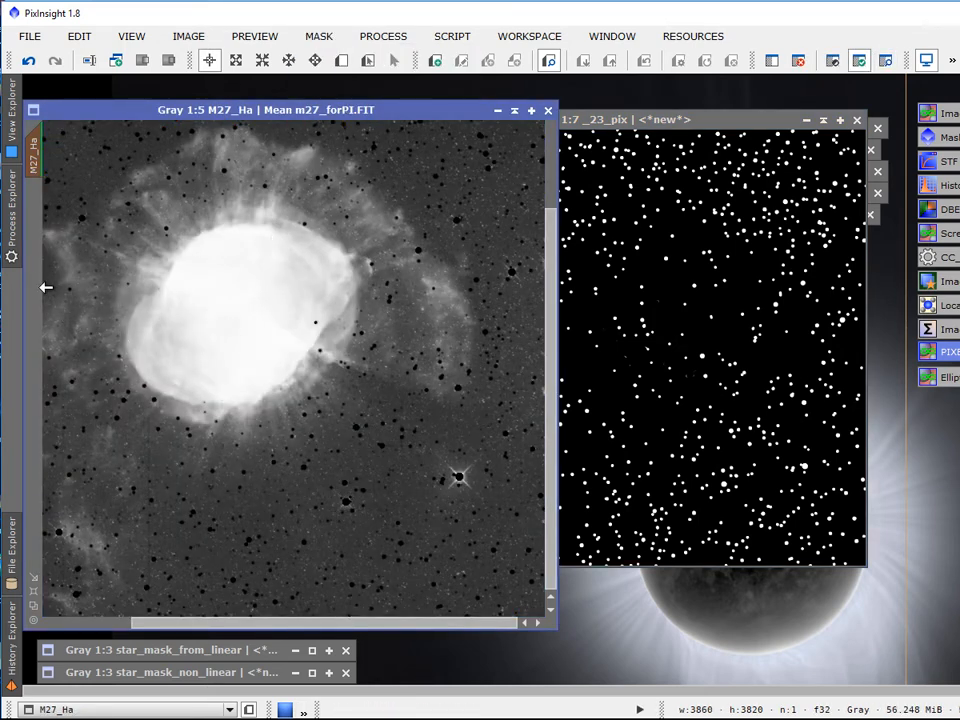
# Step: Apply MultiscaleMedianTransform with seven dyadic layers, only the residual layer enabled, to the masked M27_Ha image
pyautogui.click(13, 238)
pyautogui.scroll(-17, 146, 500)
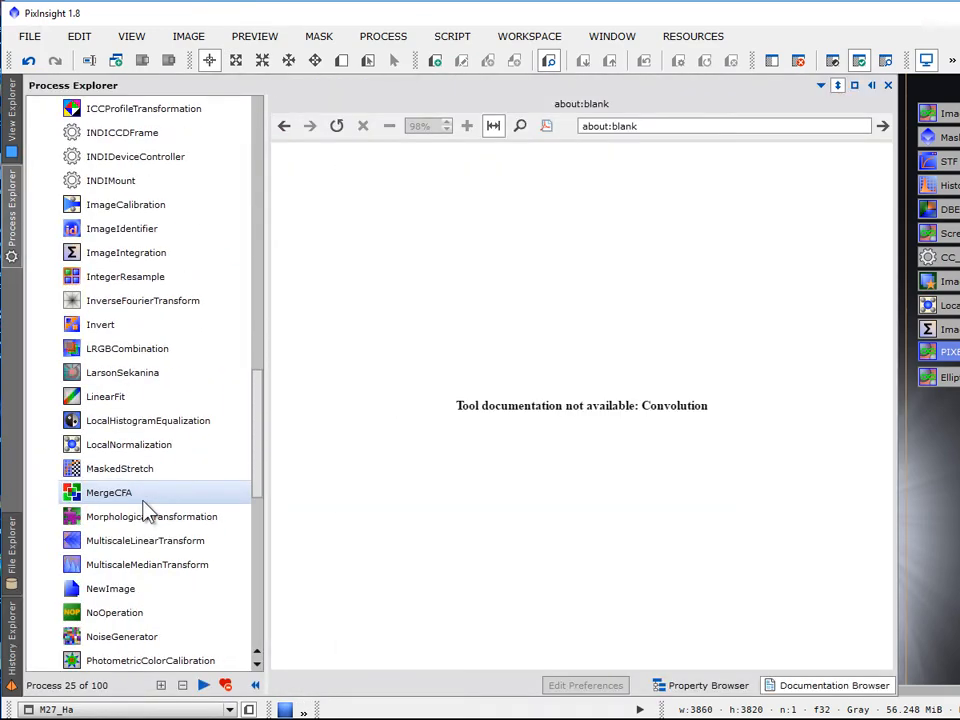
pyautogui.doubleClick(174, 565)
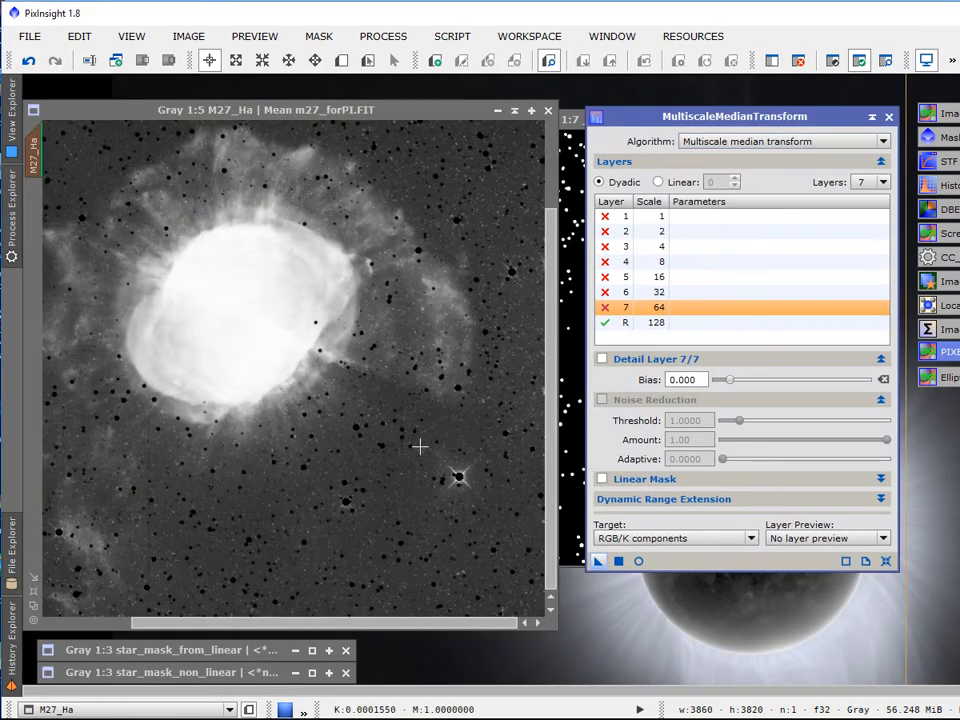
pyautogui.scroll(1, 325, 388)
pyautogui.scroll(1, 325, 390)
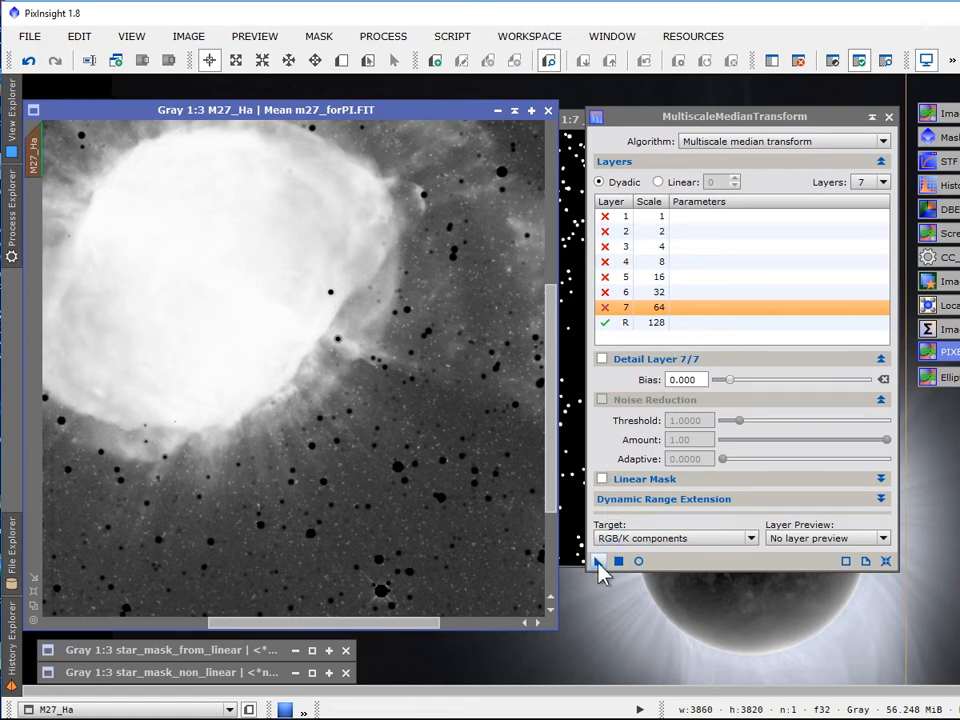
pyautogui.moveTo(599, 563); pyautogui.dragTo(432, 548)
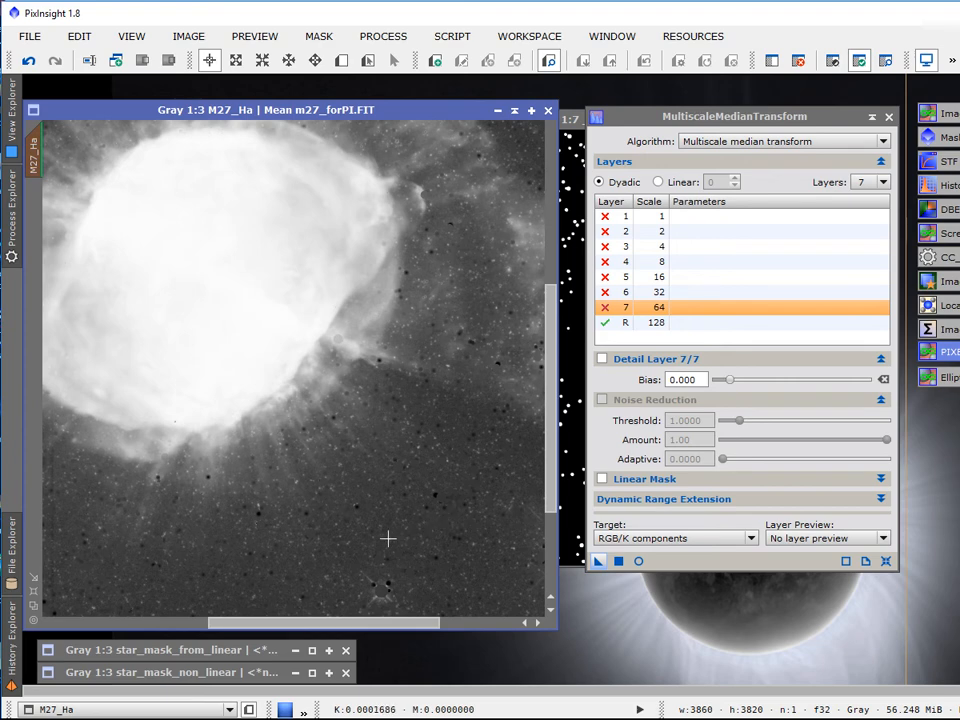
# Step: Compare M27_Ha before and after the seven-layer median transform by undoing and redoing it around the nebula
pyautogui.moveTo(547, 419)
pyautogui.mouseDown()
pyautogui.moveTo(553, 469)
pyautogui.moveTo(547, 401)
pyautogui.mouseUp()
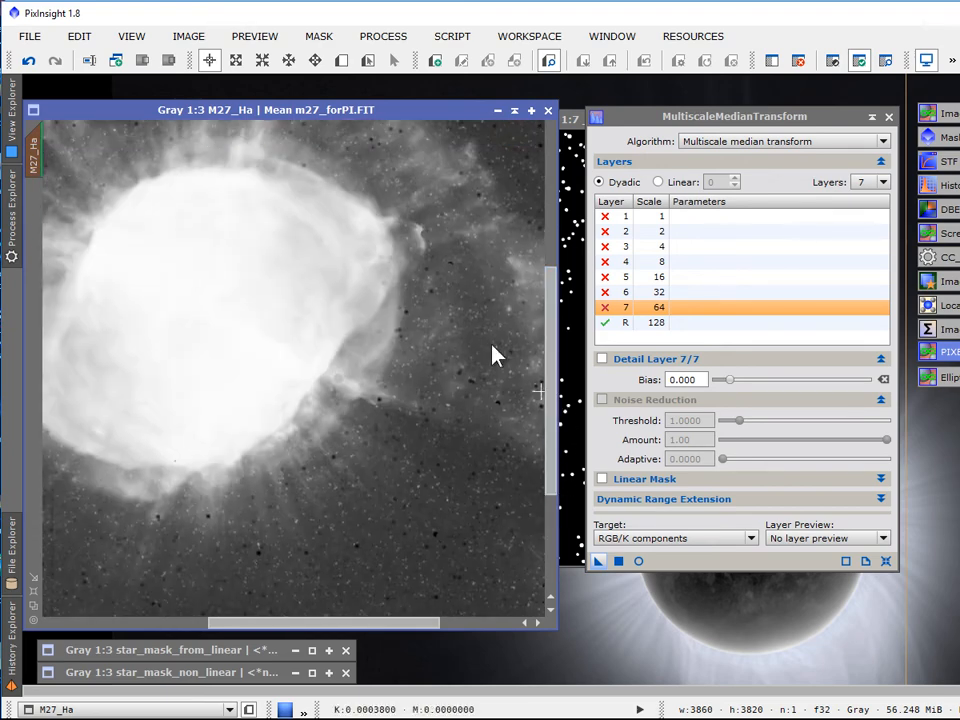
pyautogui.click(30, 61)
pyautogui.click(54, 62)
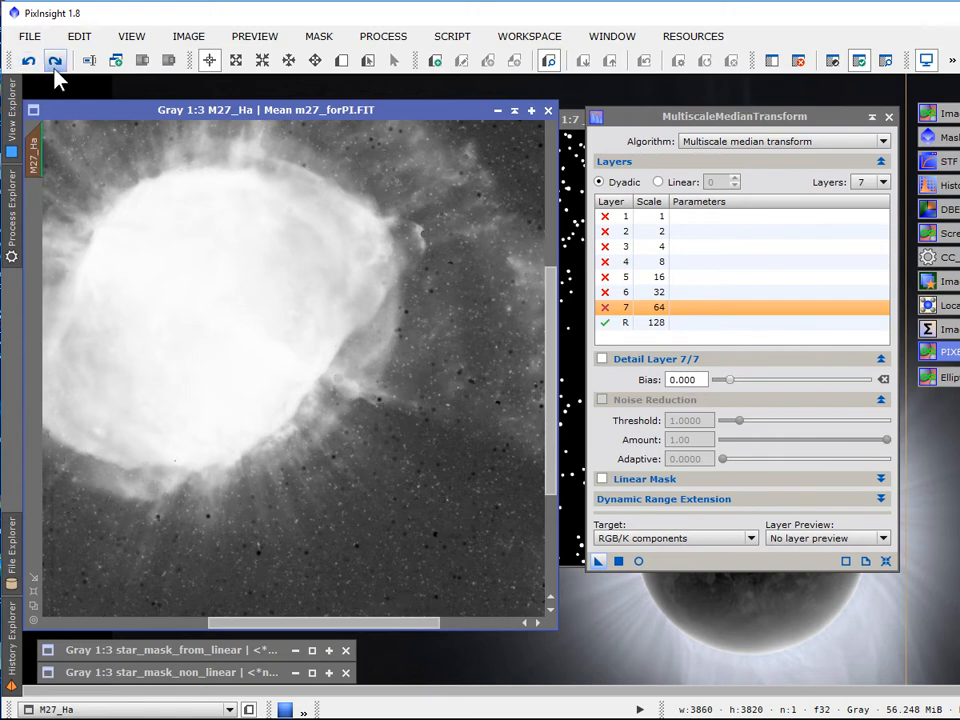
pyautogui.click(30, 61)
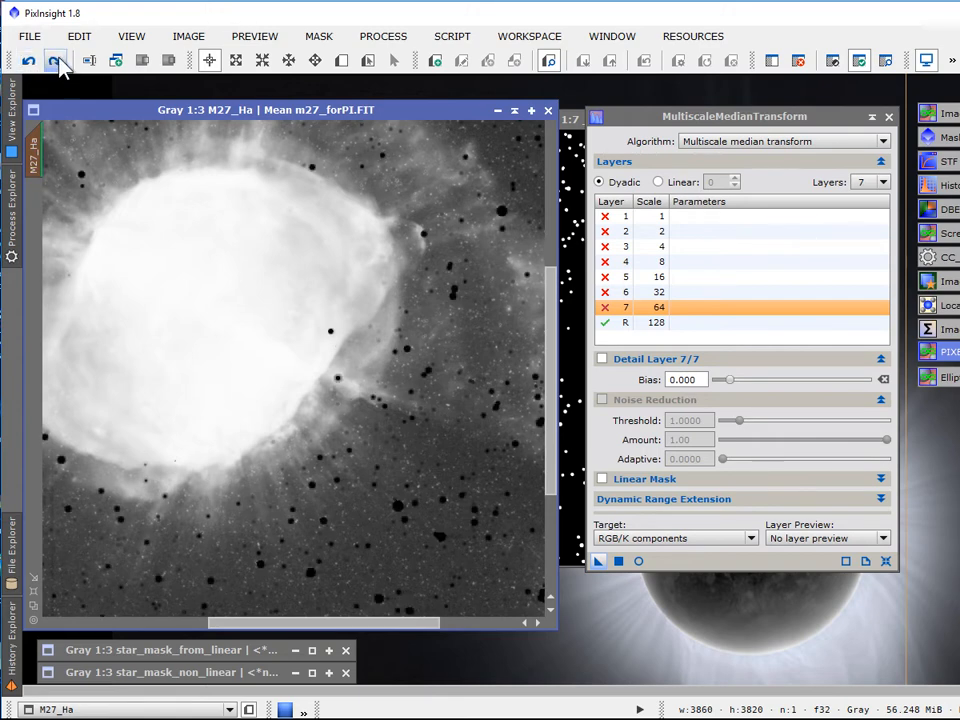
pyautogui.click(56, 61)
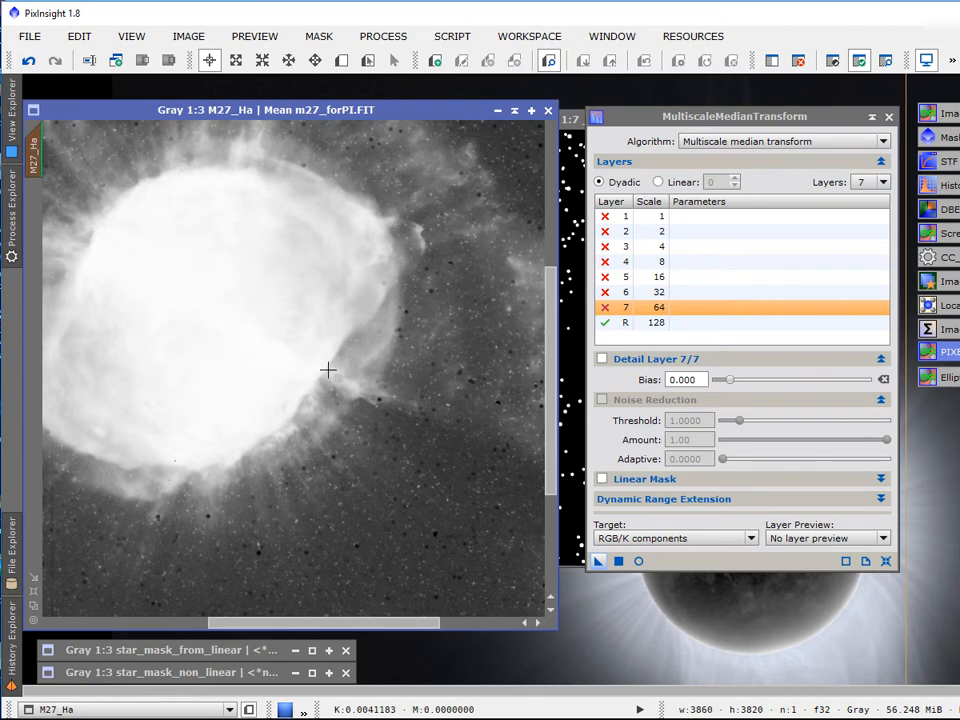
pyautogui.scroll(1, 352, 377)
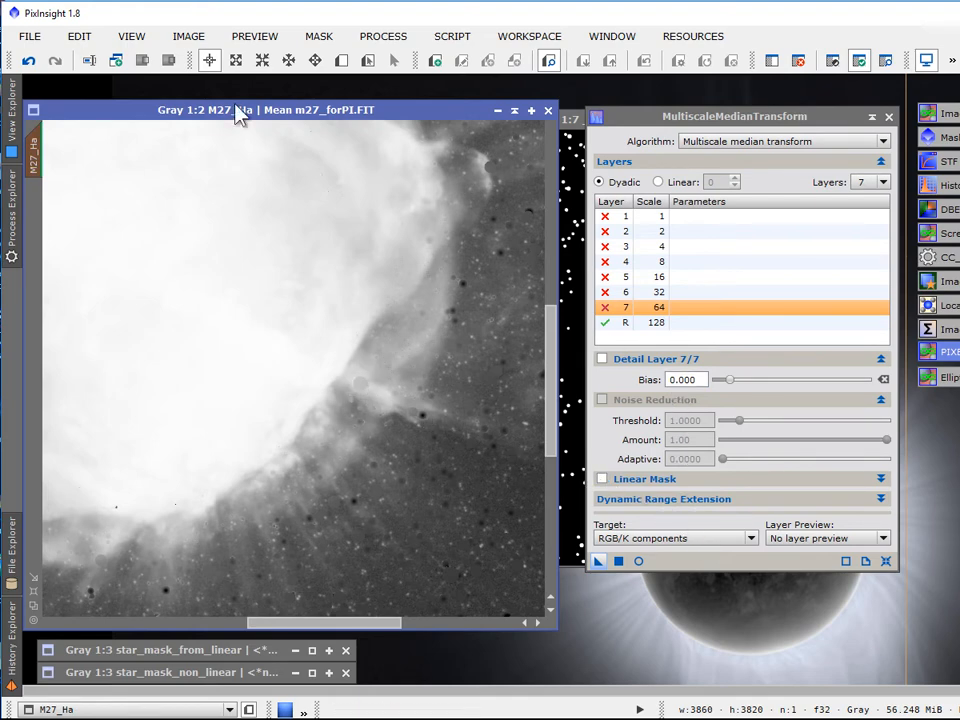
# Step: Undo the seven-layer transform and apply MultiscaleMedianTransform twice to M27_Ha with six dyadic layers, only the residual layer enabled
pyautogui.click(28, 61)
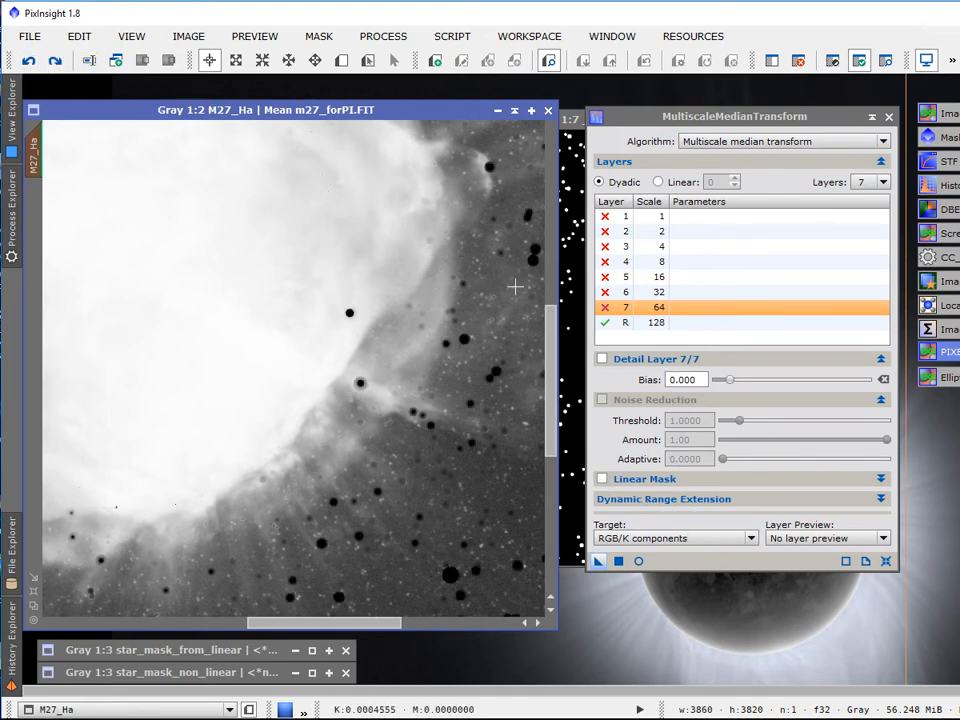
pyautogui.click(881, 186)
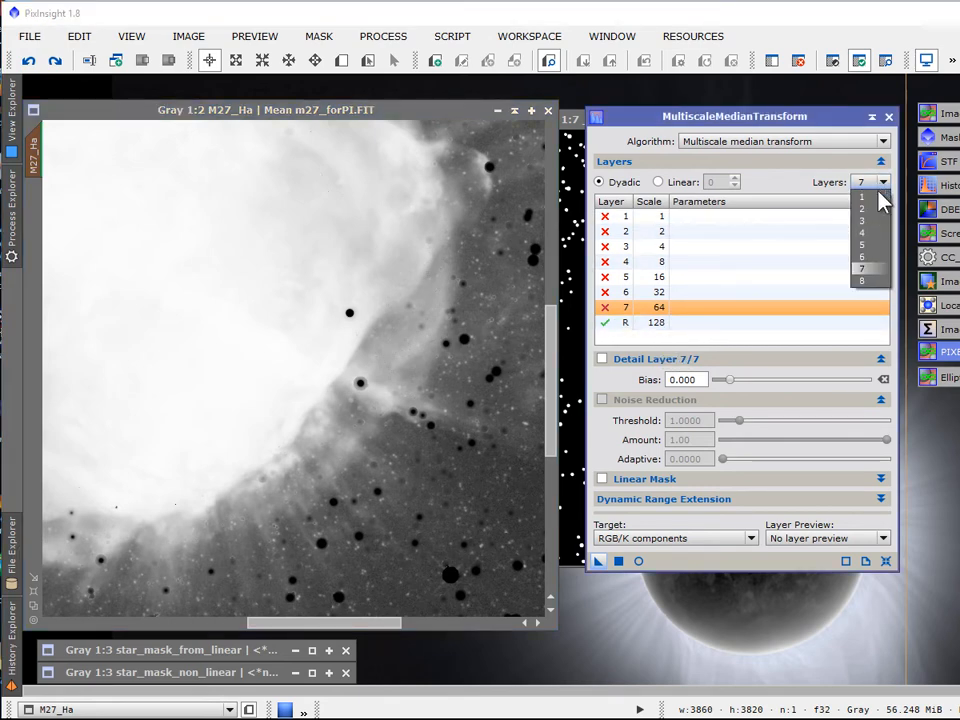
pyautogui.click(864, 268)
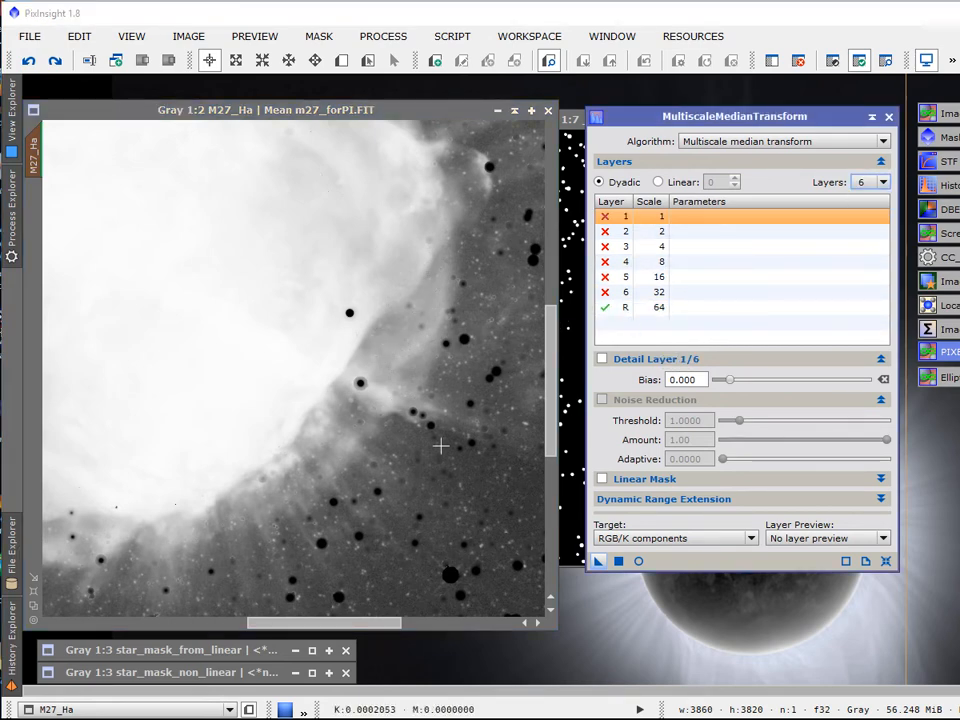
pyautogui.moveTo(598, 561); pyautogui.dragTo(452, 530)
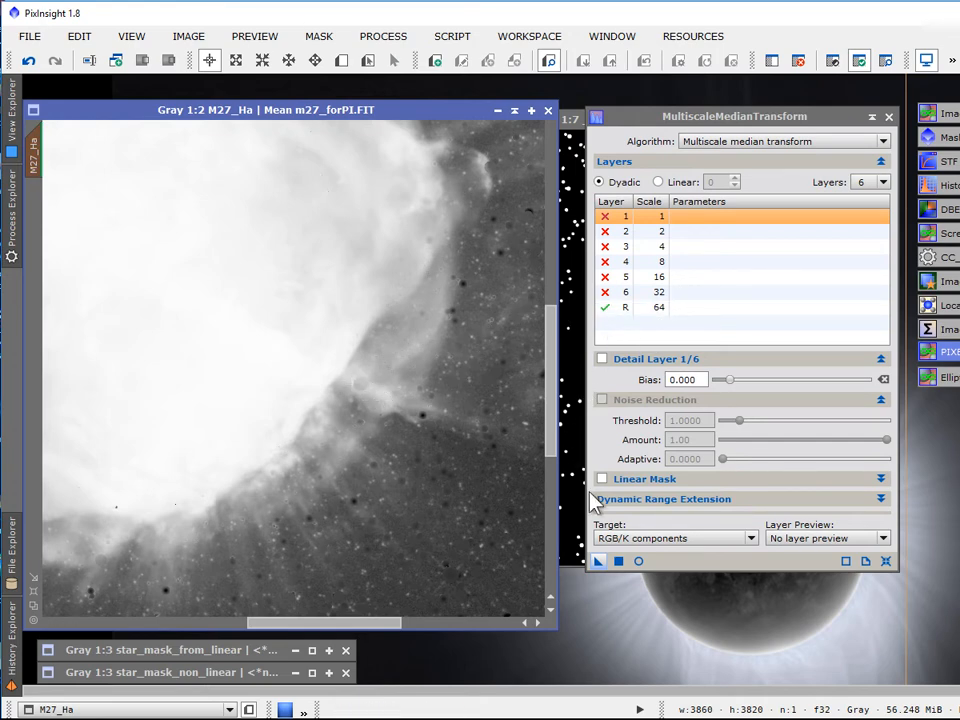
pyautogui.moveTo(553, 403); pyautogui.dragTo(561, 468)
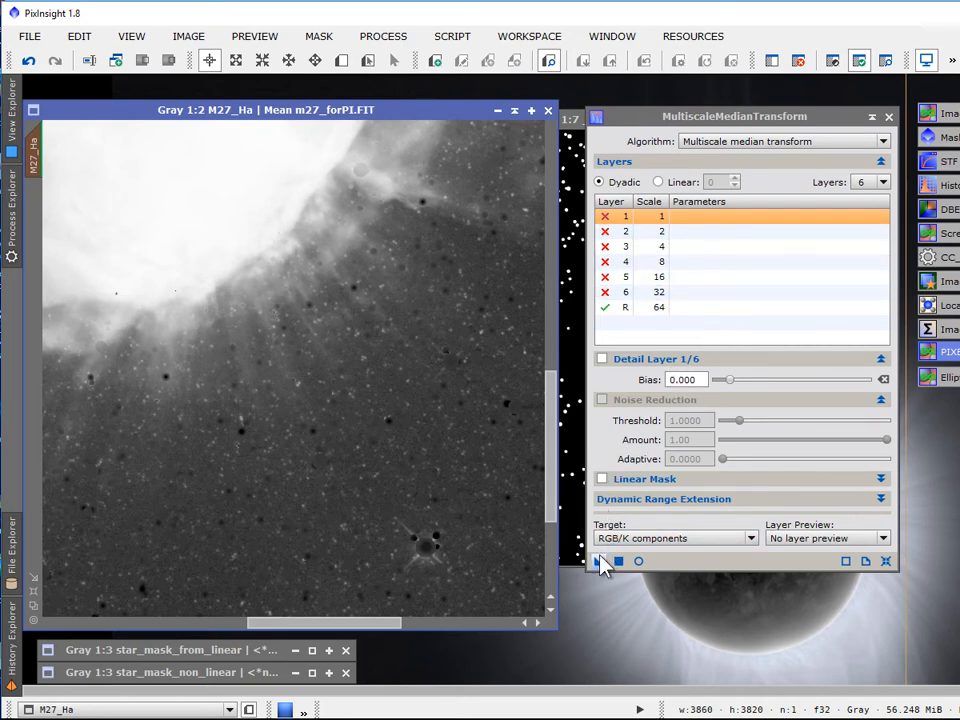
pyautogui.moveTo(598, 562); pyautogui.dragTo(437, 471)
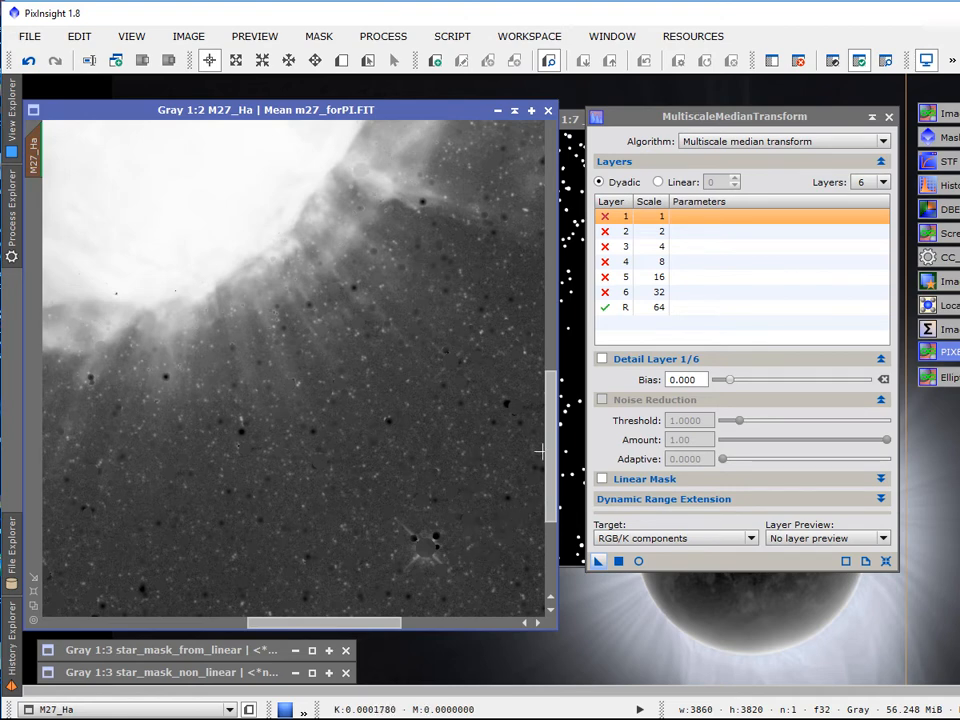
# Step: Compare M27_Ha with and without the six-layer transform passes, checking the remaining dark star spots
pyautogui.moveTo(555, 443); pyautogui.dragTo(548, 415)
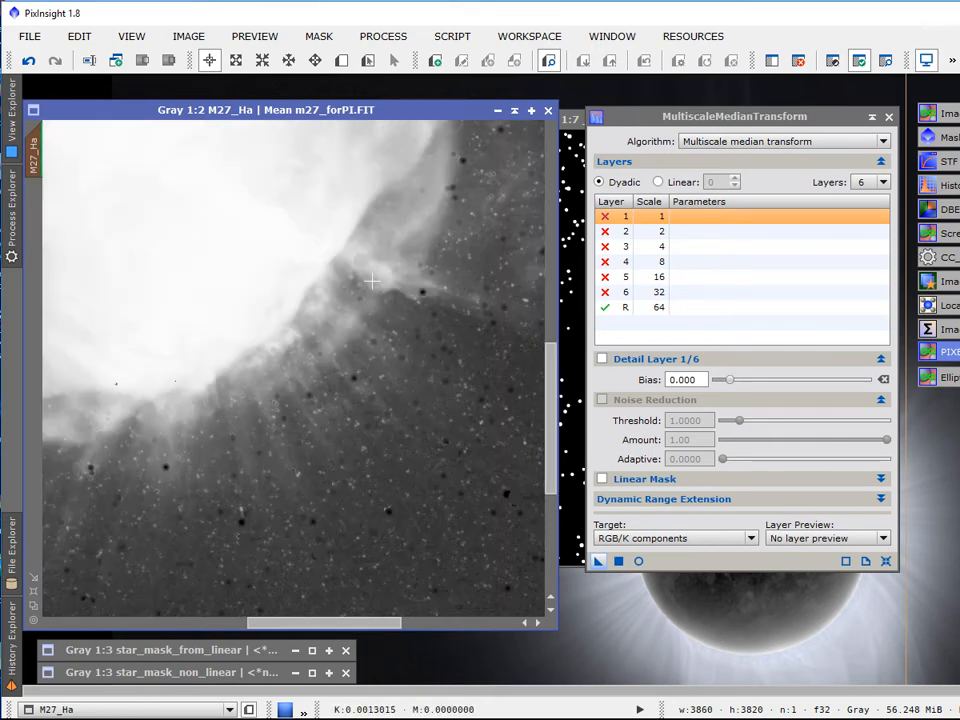
pyautogui.scroll(-1, 420, 450)
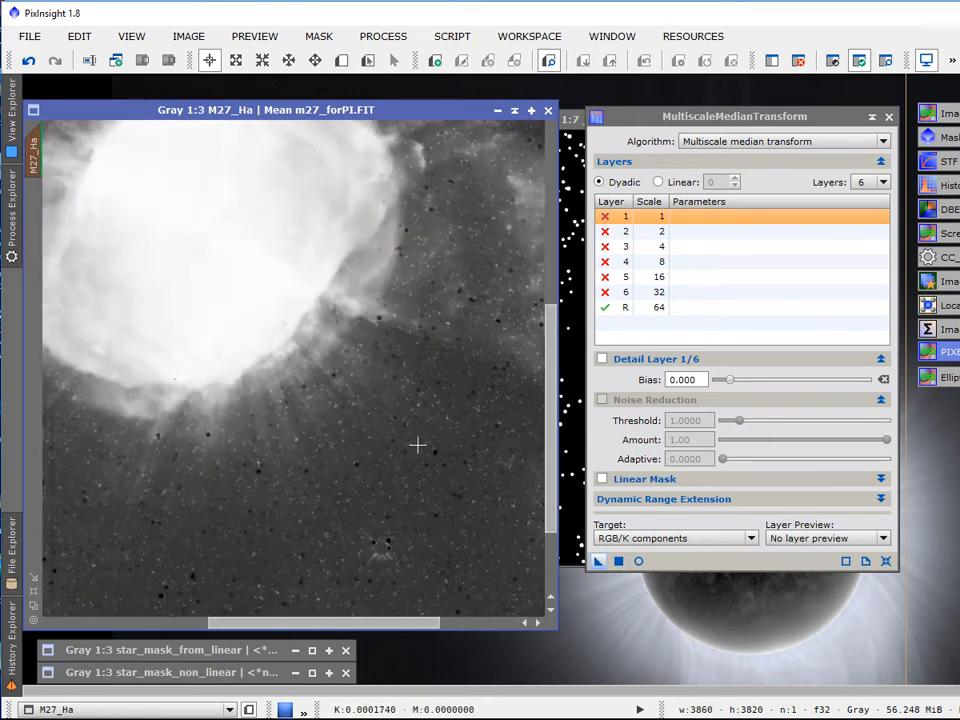
pyautogui.click(30, 61)
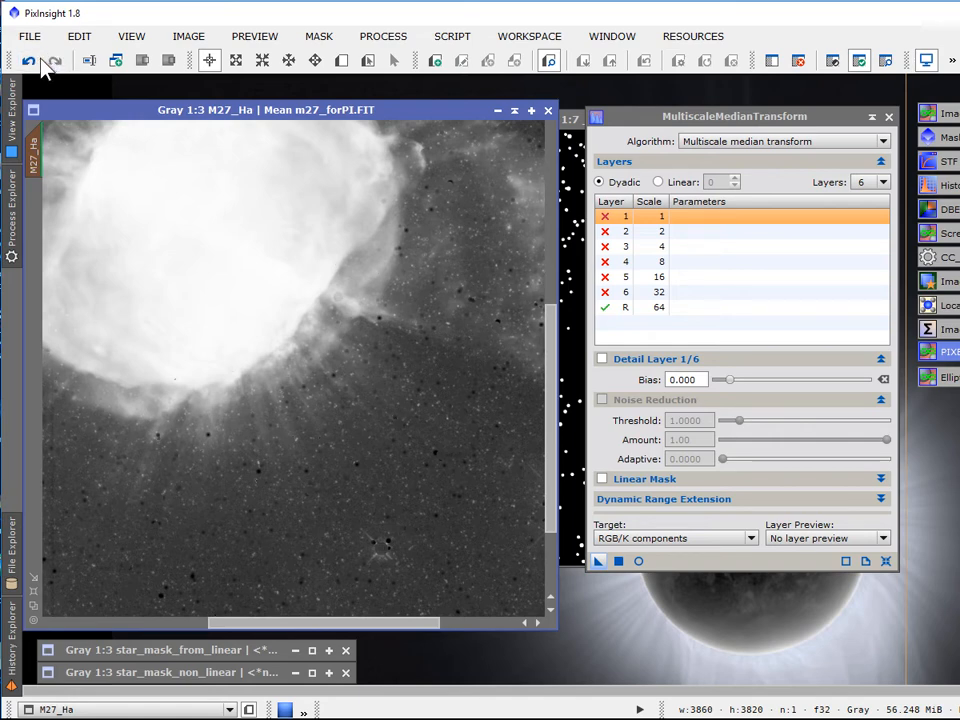
pyautogui.click(37, 61)
pyautogui.click(54, 61)
pyautogui.click(30, 61)
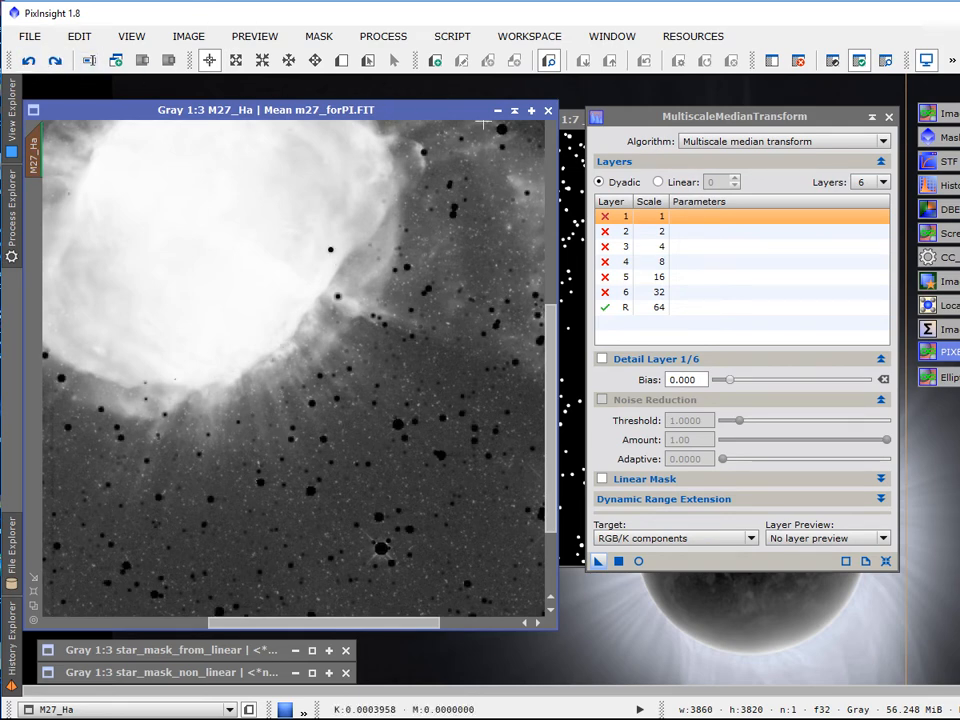
pyautogui.click(59, 60)
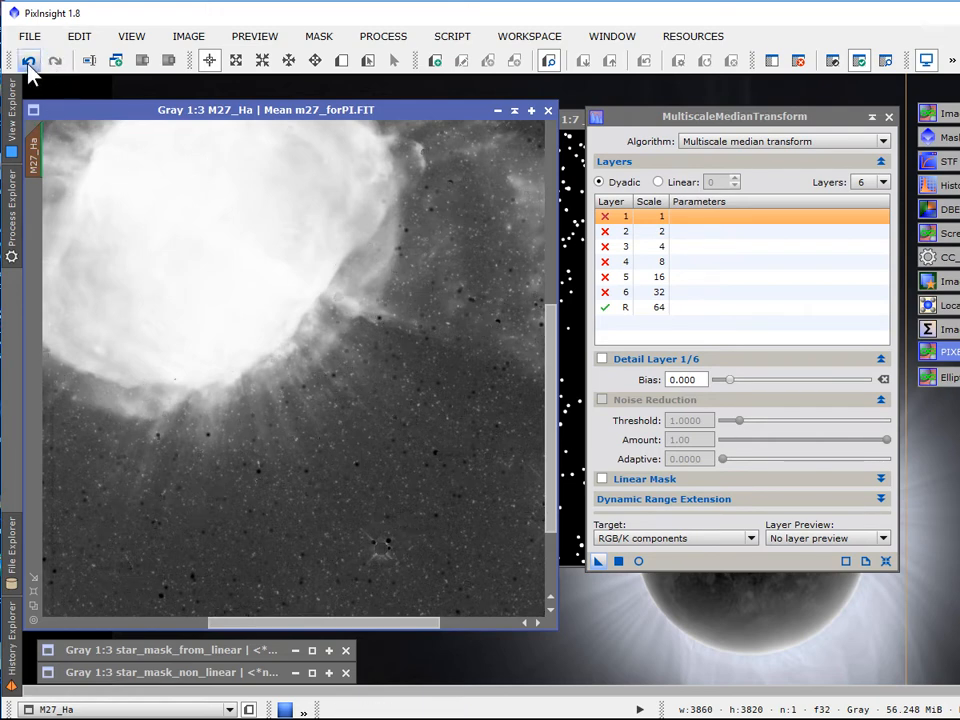
# Step: Undo the six-layer result and apply MultiscaleMedianTransform to M27_Ha with seven dyadic layers, disabling layer 7 to keep only the residual
pyautogui.click(29, 61)
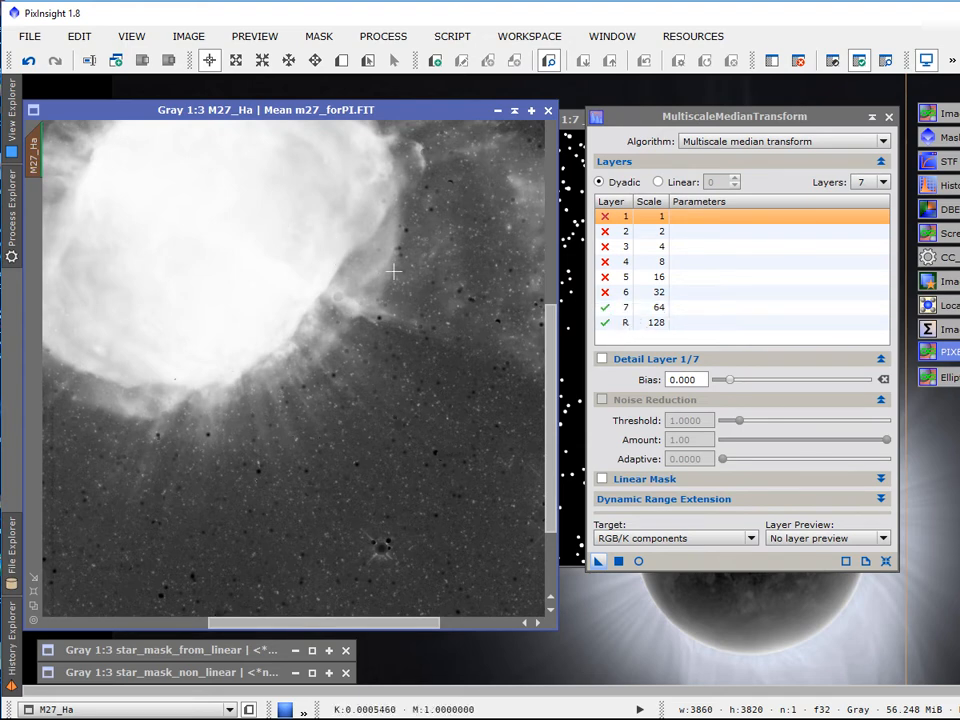
pyautogui.doubleClick(659, 312)
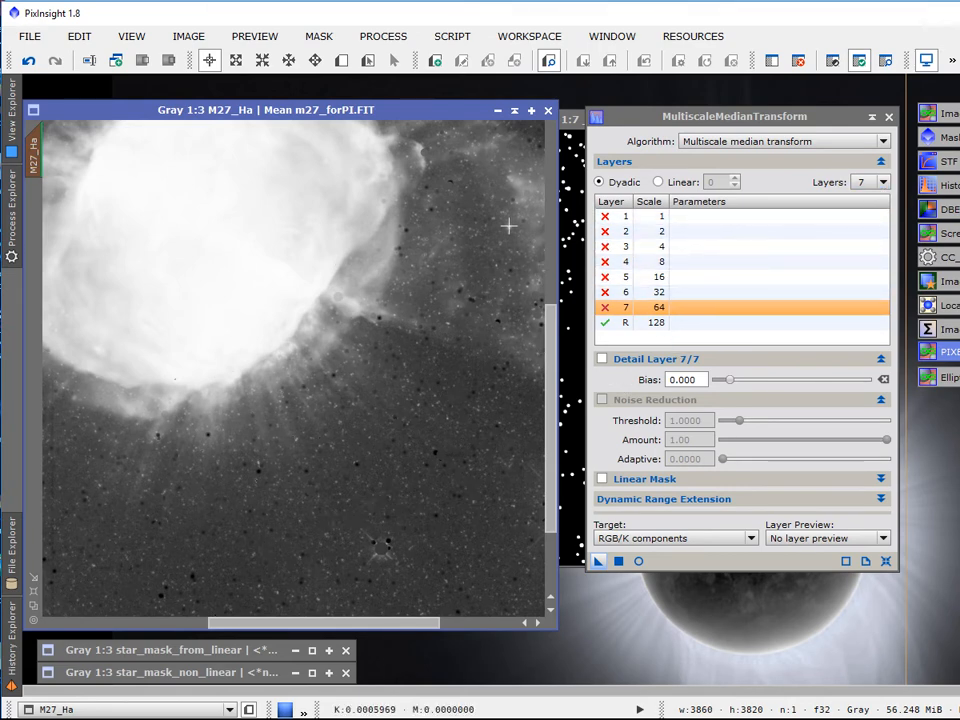
# Step: Examine the reapplied seven-layer result on M27_Ha against the untransformed state, including the bright star below the nebula
pyautogui.click(12, 120)
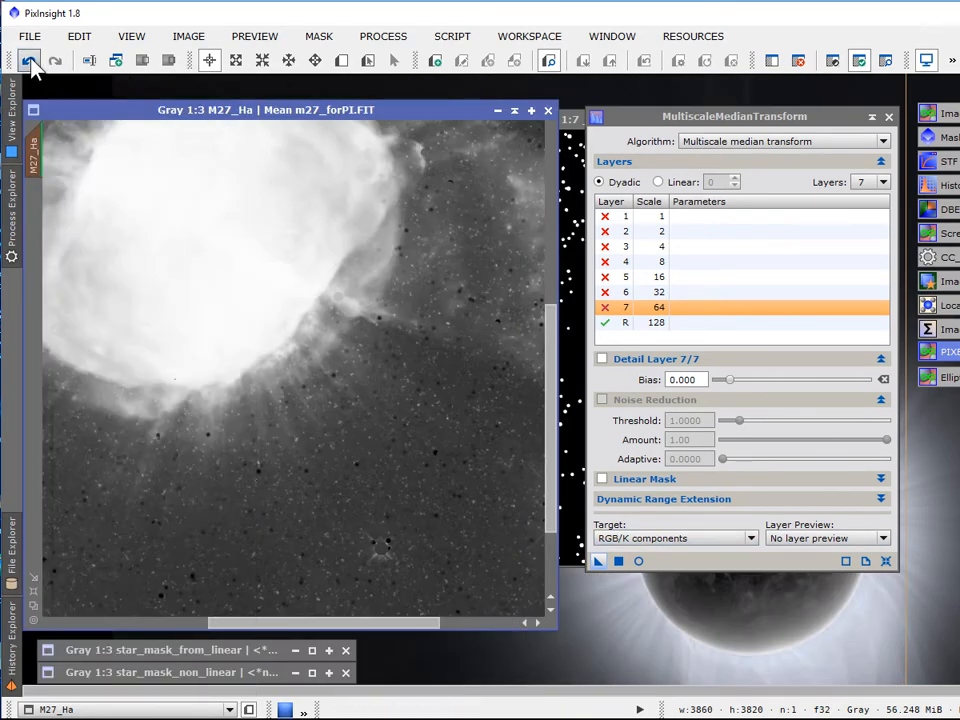
pyautogui.click(30, 62)
pyautogui.click(52, 63)
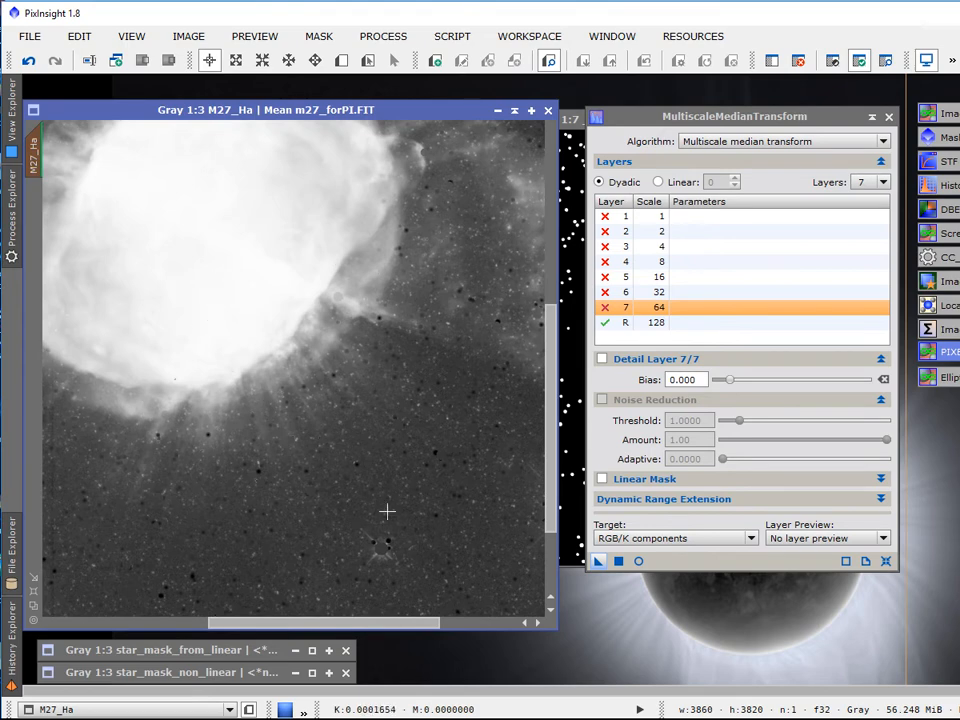
pyautogui.scroll(1, 387, 510)
pyautogui.scroll(-1, 387, 510)
# Step: Collapse the _23_pix star image and expand the _15_pix star image
pyautogui.moveTo(752, 126); pyautogui.dragTo(778, 311)
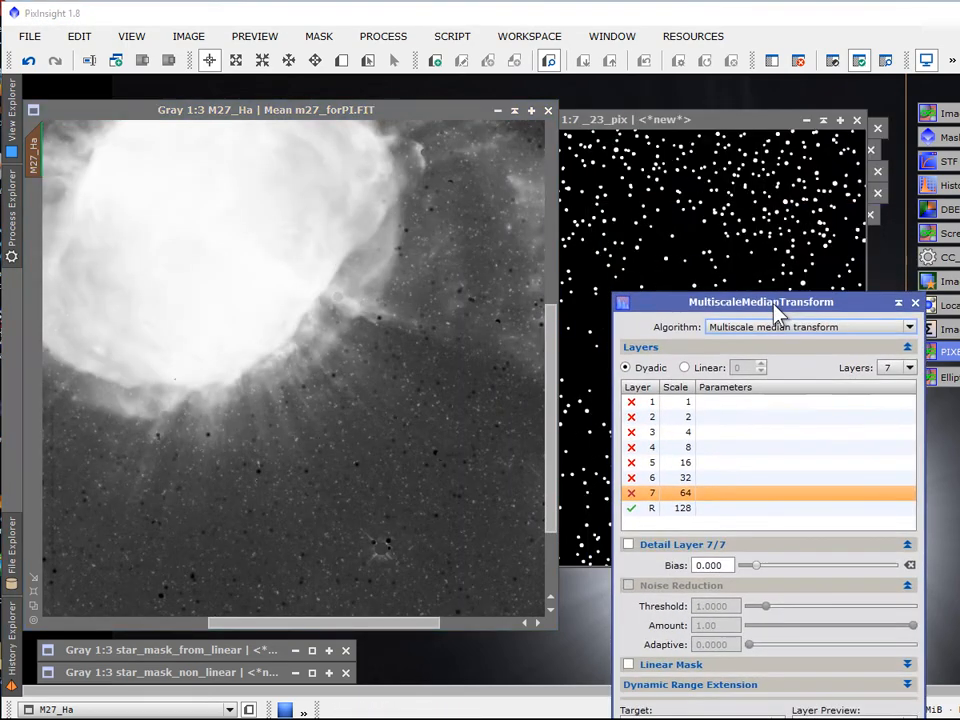
pyautogui.click(823, 121)
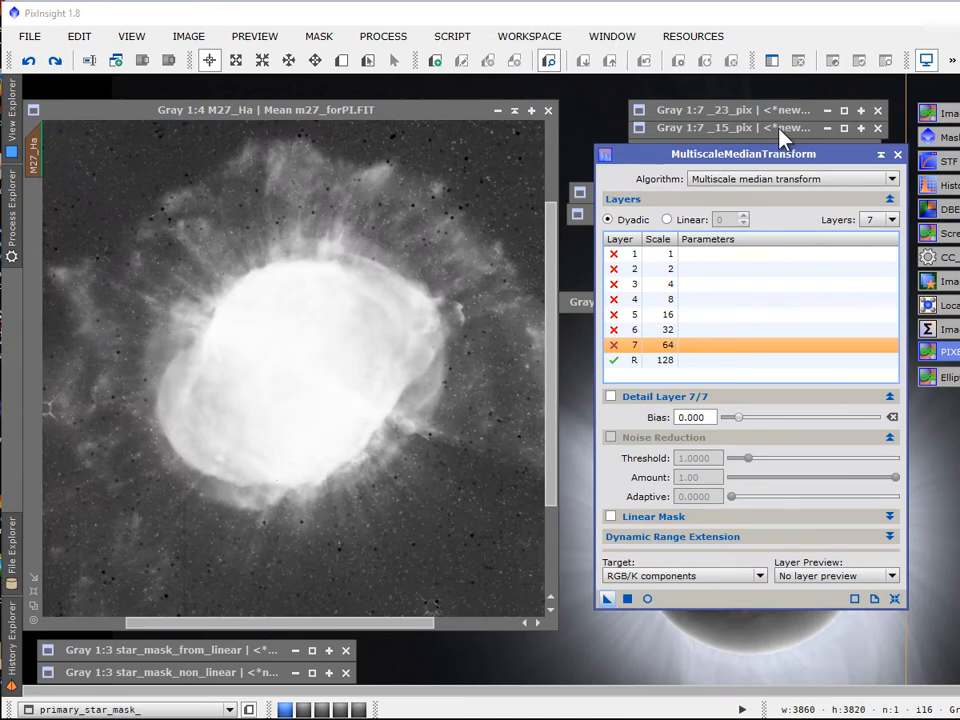
pyautogui.doubleClick(782, 134)
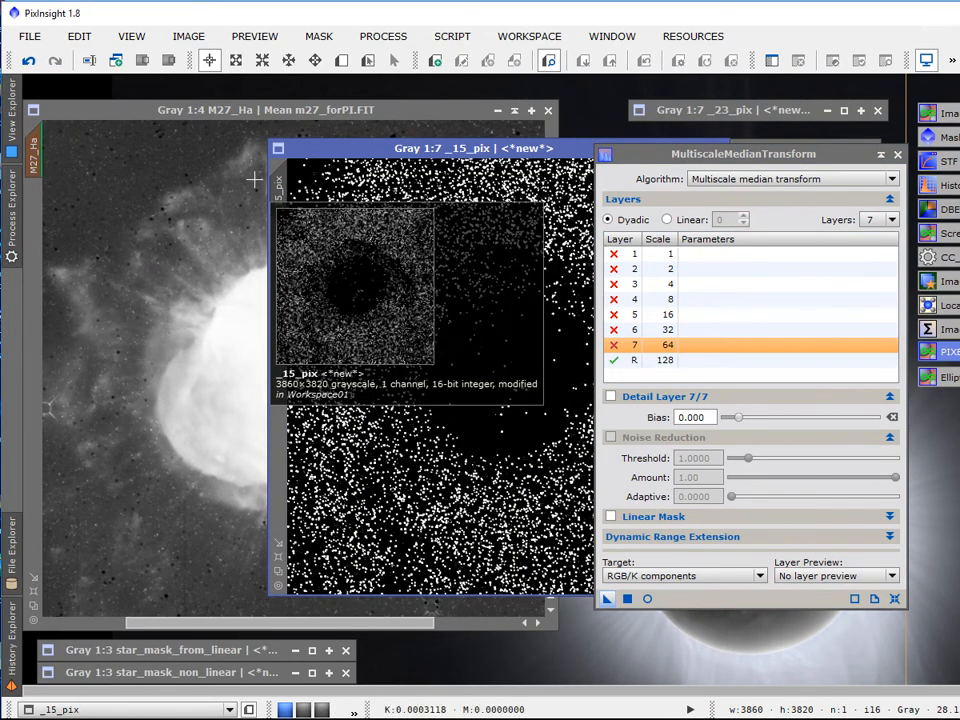
# Step: Remove the current mask from M27_Ha and apply the _15_pix star image as its mask
pyautogui.click(209, 125)
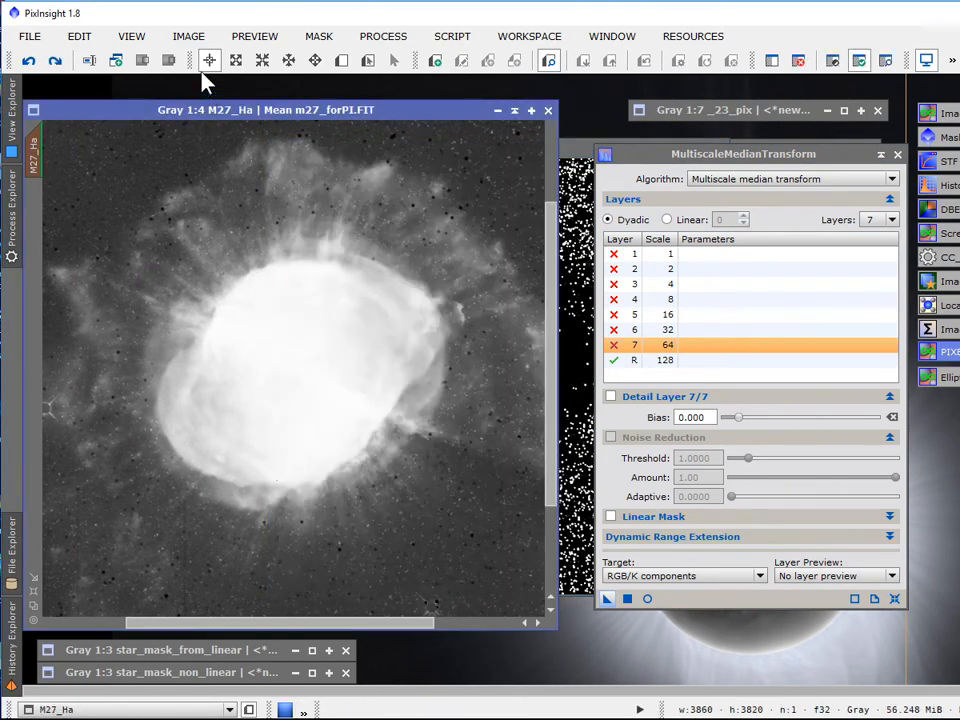
pyautogui.click(325, 36)
pyautogui.click(346, 82)
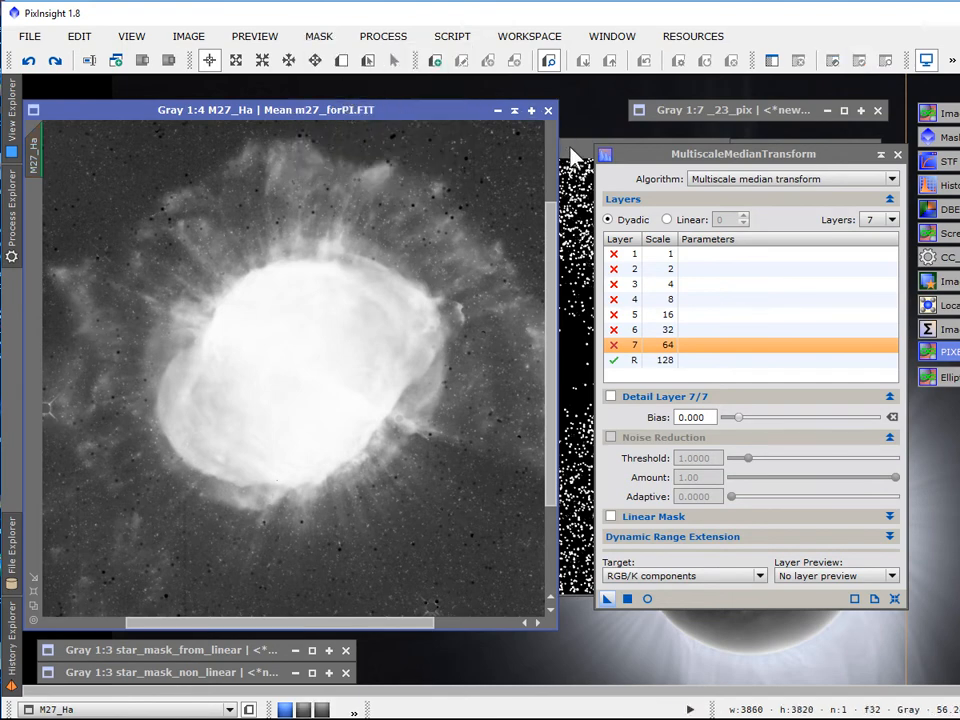
pyautogui.click(574, 160)
pyautogui.moveTo(279, 198); pyautogui.dragTo(33, 218)
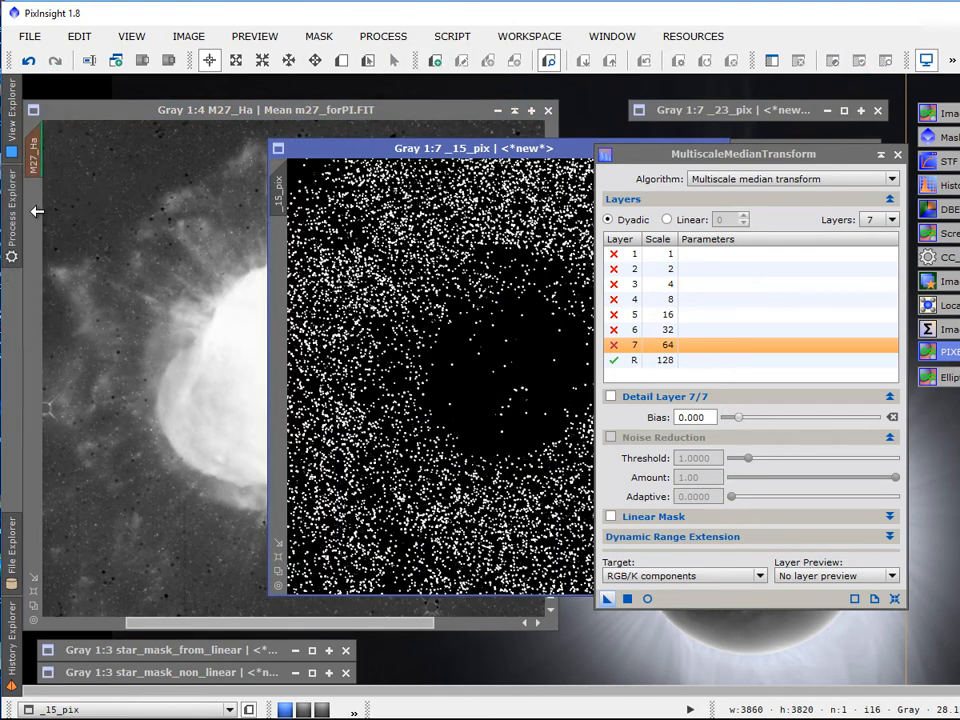
# Step: Collapse _15_pix and apply MultiscaleMedianTransform with six dyadic layers, only the residual enabled, to the masked M27_Ha image
pyautogui.click(893, 222)
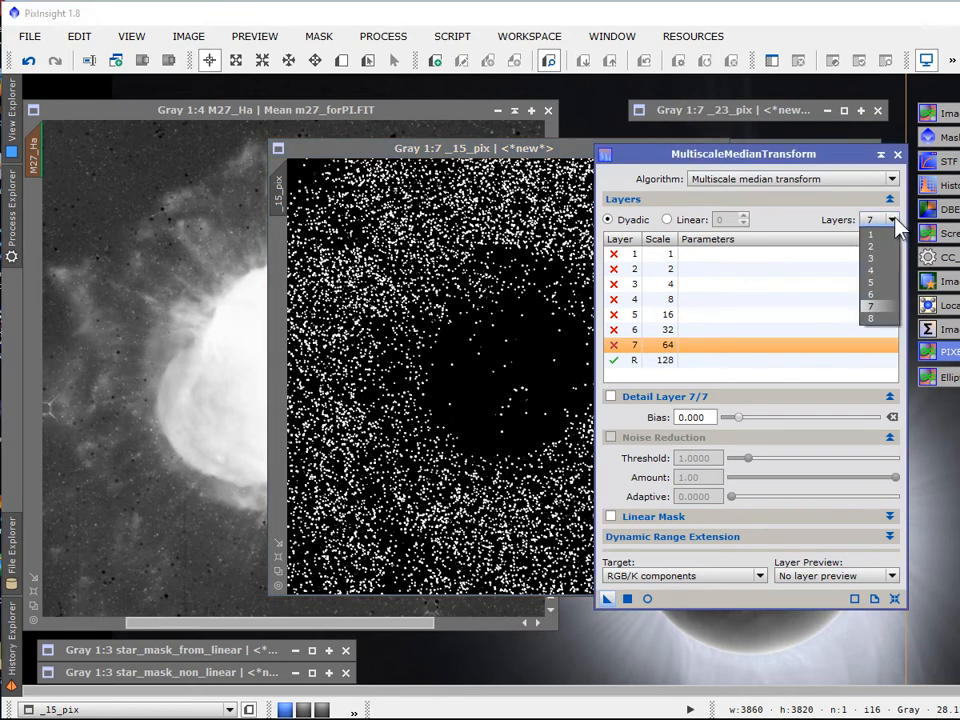
pyautogui.click(877, 295)
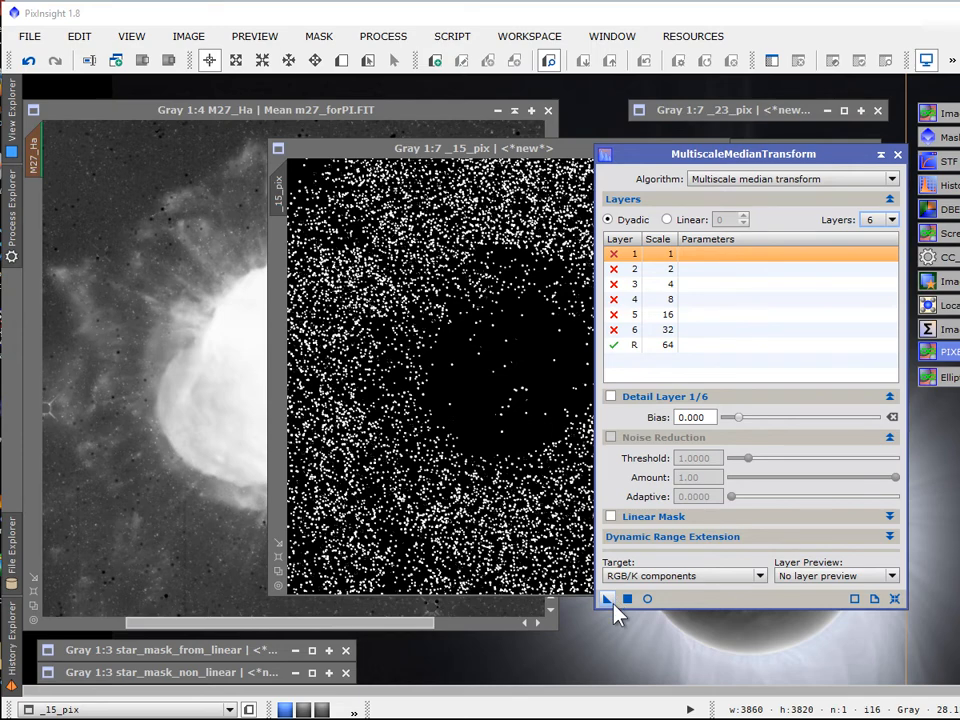
pyautogui.moveTo(535, 150); pyautogui.dragTo(456, 156)
pyautogui.click(514, 150)
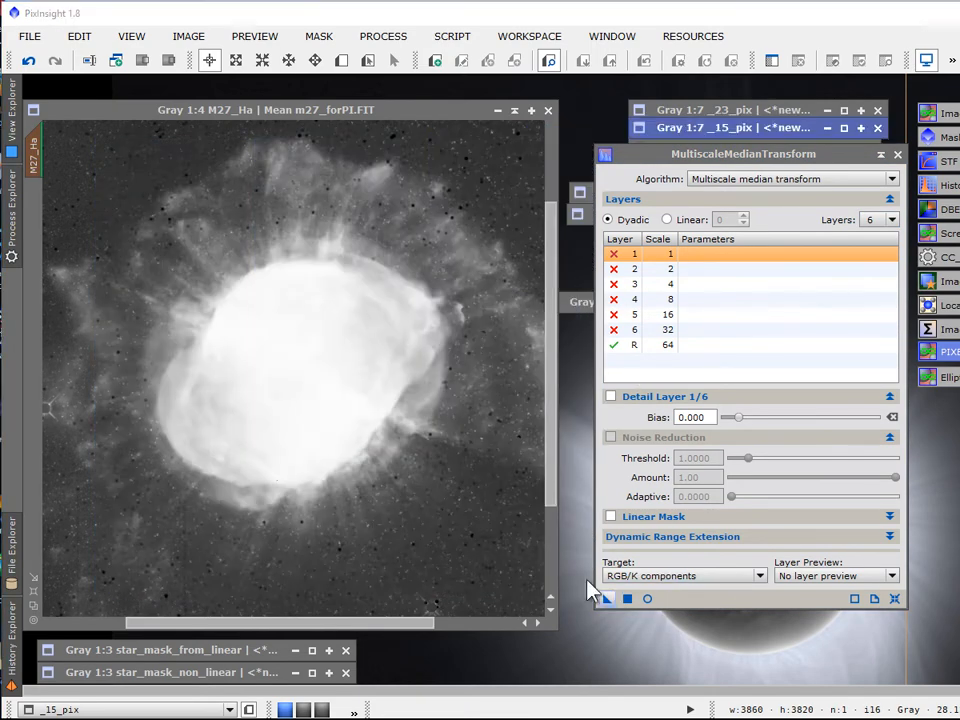
pyautogui.moveTo(606, 597); pyautogui.dragTo(433, 489)
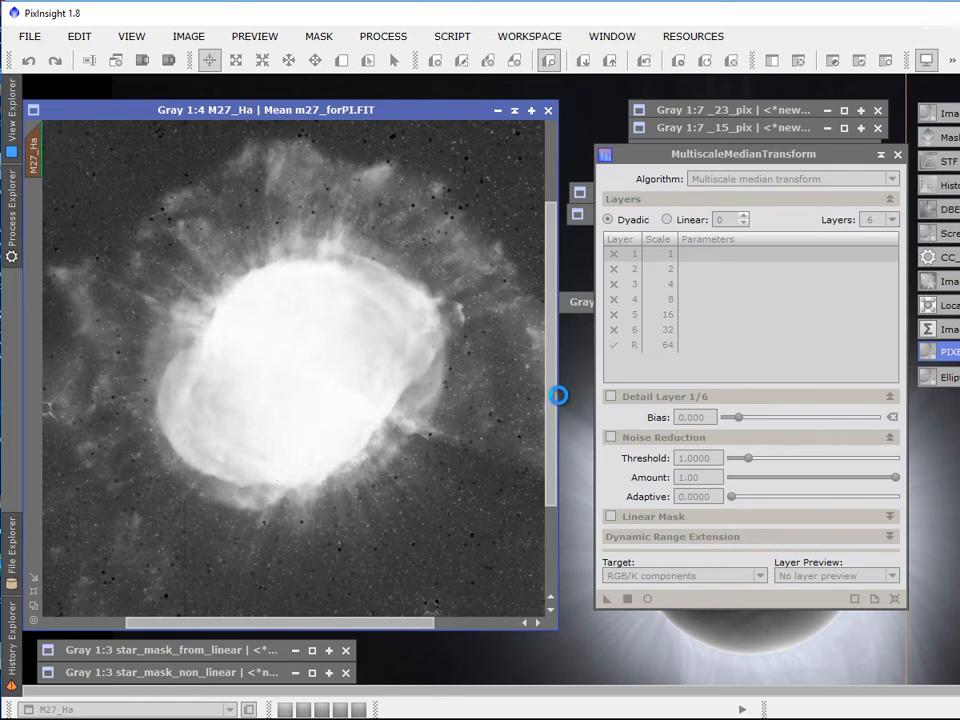
pyautogui.scroll(1, 508, 394)
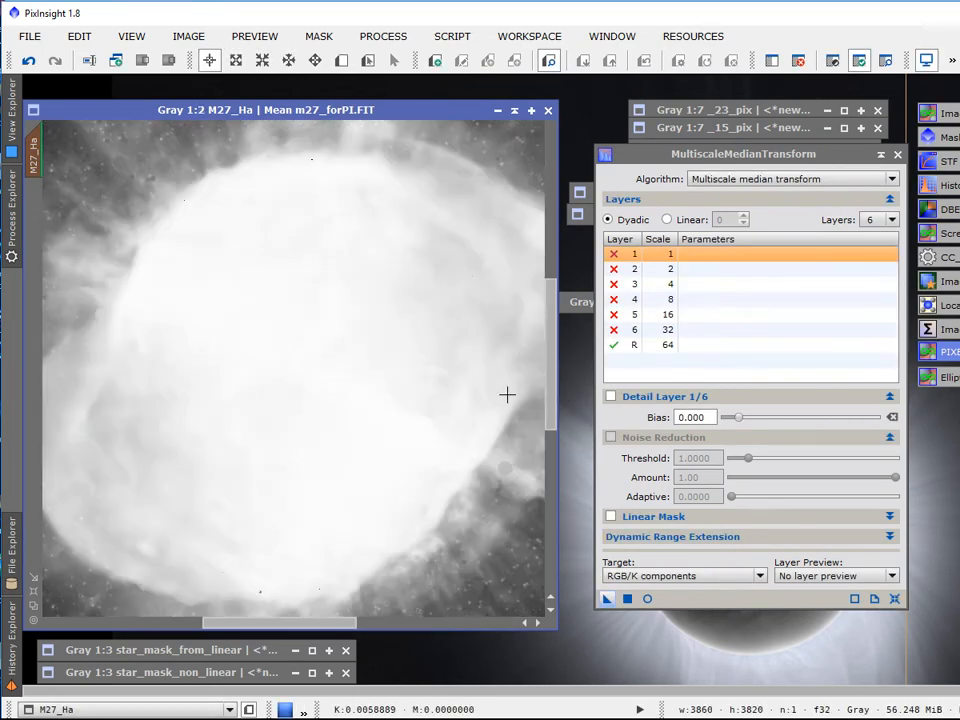
pyautogui.moveTo(550, 388); pyautogui.dragTo(550, 409)
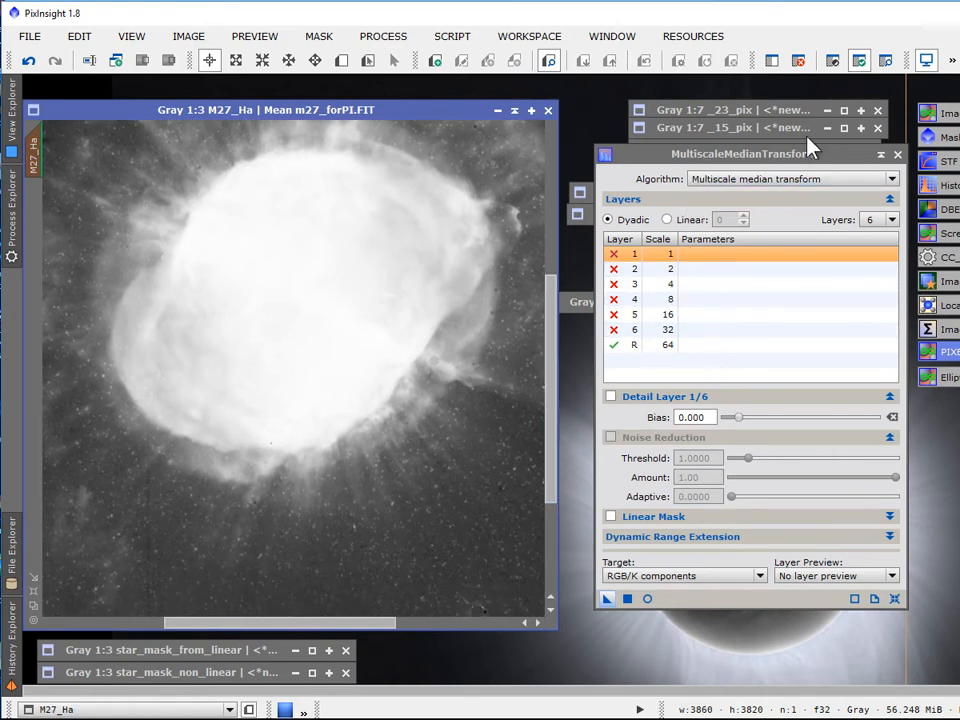
# Step: Expand the _9_pix star image and remove the _15_pix mask from M27_Ha
pyautogui.moveTo(812, 152); pyautogui.dragTo(818, 228)
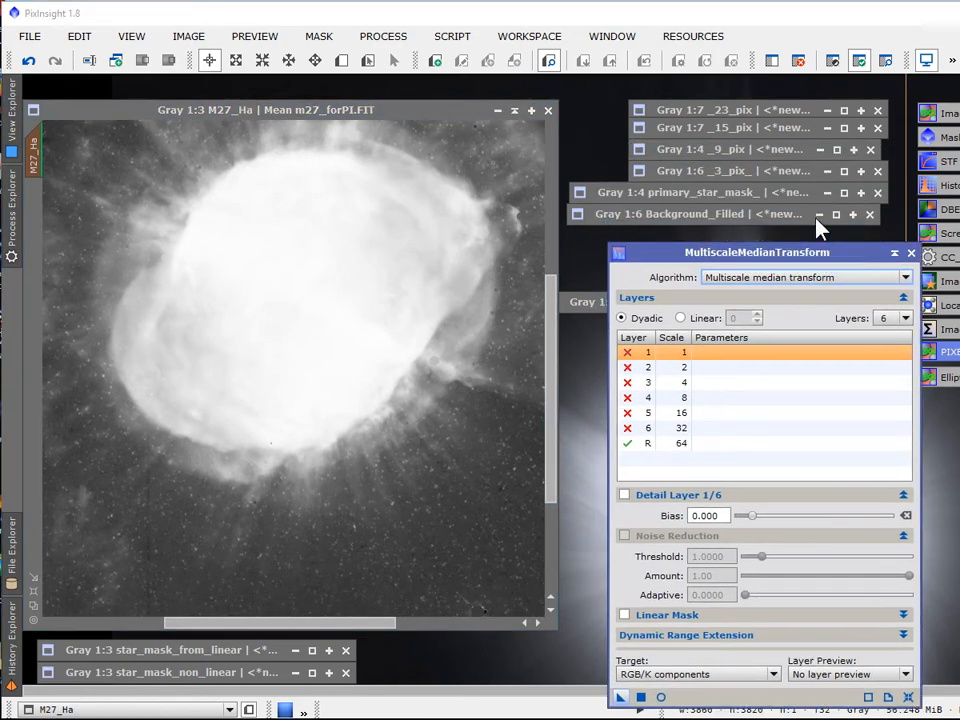
pyautogui.doubleClick(767, 156)
pyautogui.click(212, 106)
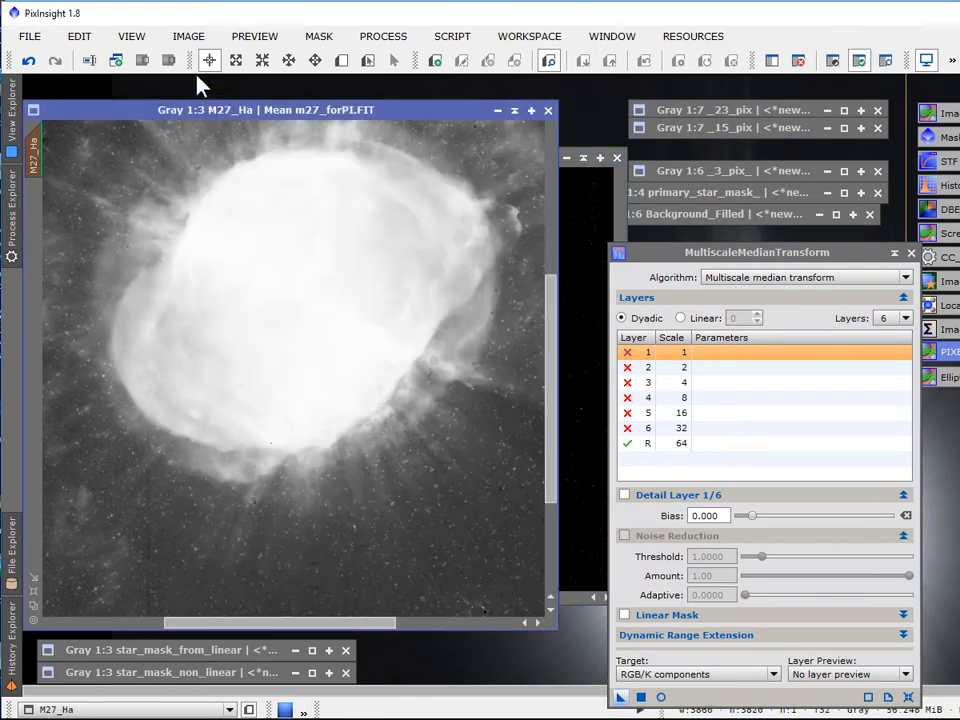
pyautogui.click(311, 34)
pyautogui.click(338, 80)
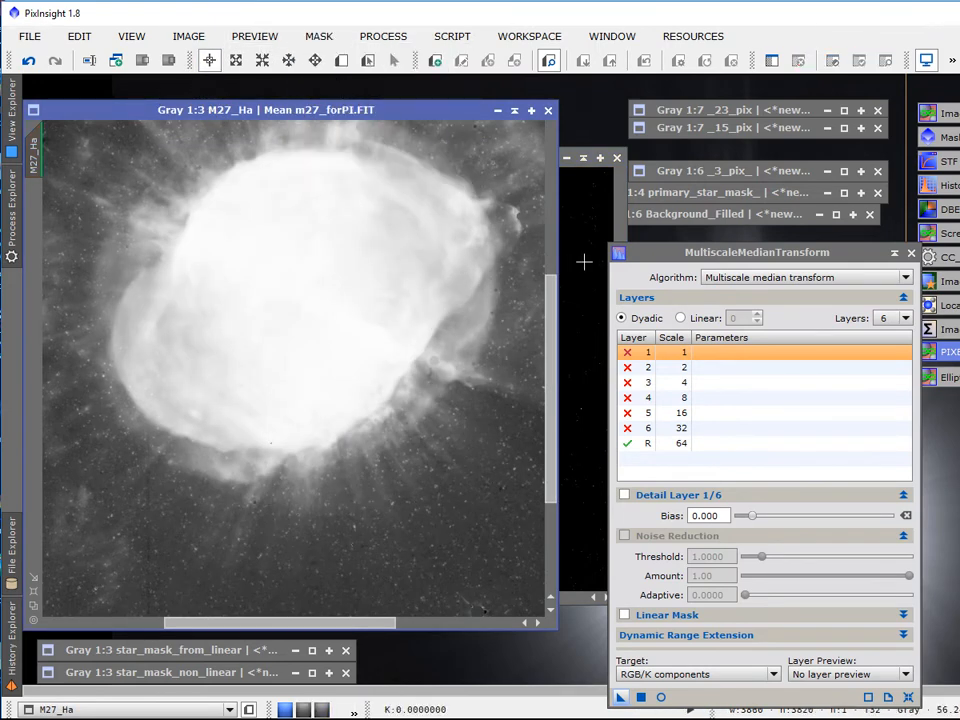
# Step: Apply the _9_pix star image as the mask of M27_Ha and collapse _9_pix
pyautogui.click(583, 261)
pyautogui.moveTo(45, 215); pyautogui.dragTo(44, 205)
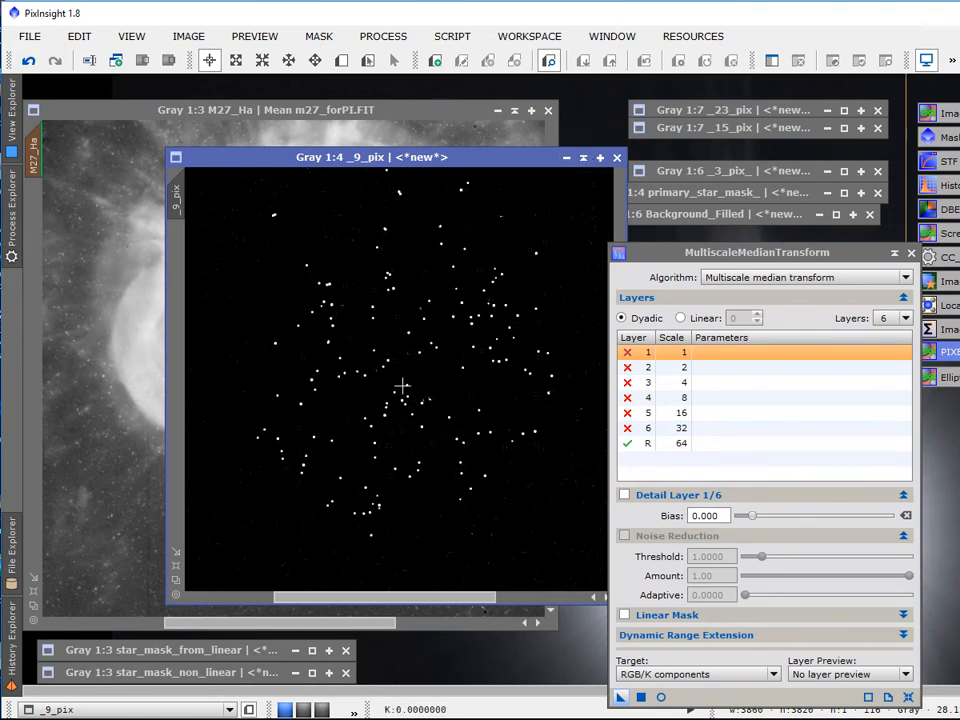
pyautogui.scroll(-5, 403, 388)
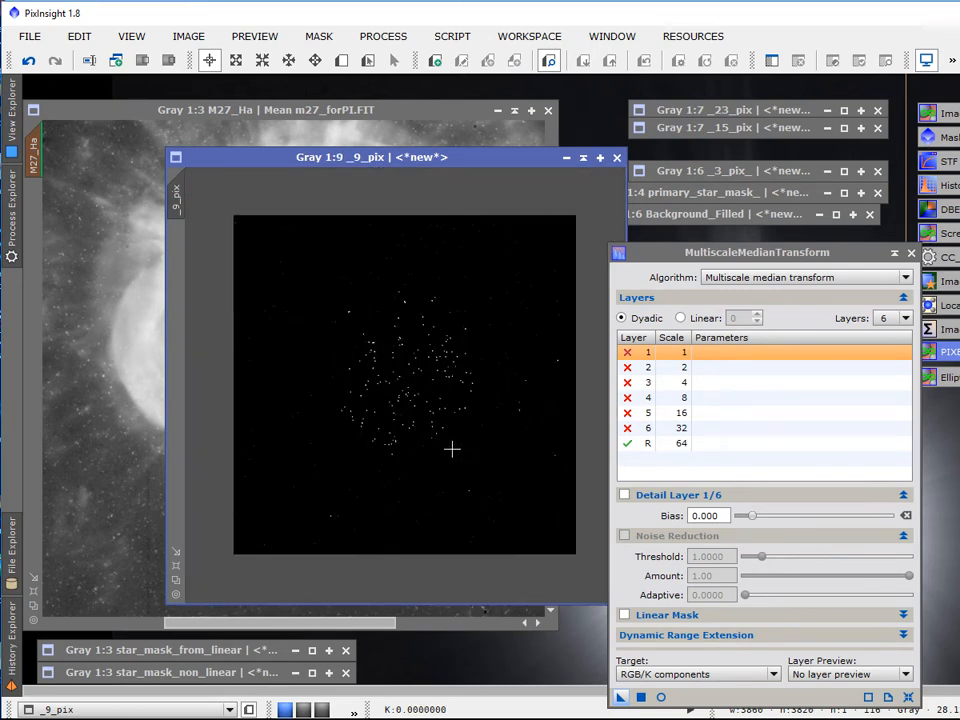
pyautogui.click(586, 161)
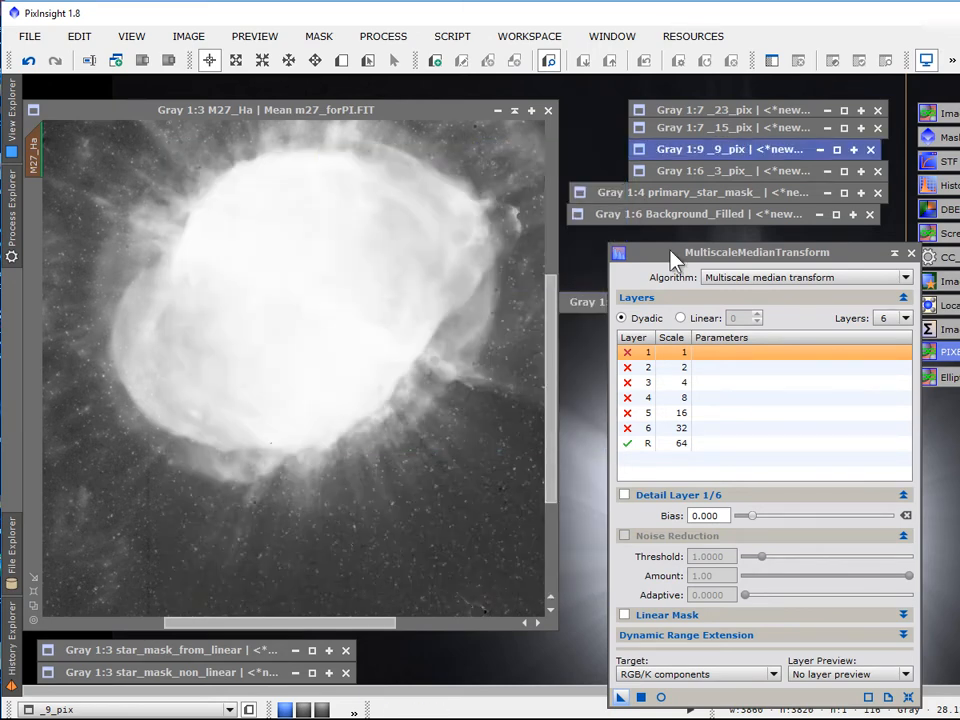
# Step: Set MultiscaleMedianTransform to five dyadic layers and apply it to the masked M27_Ha image
pyautogui.click(903, 318)
pyautogui.click(885, 381)
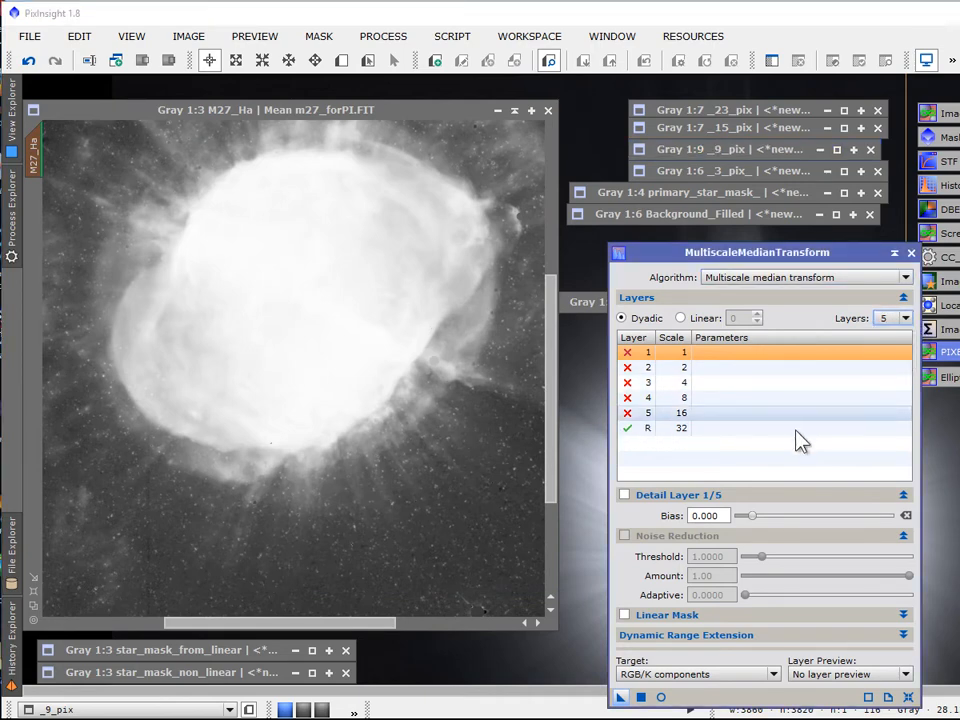
pyautogui.moveTo(628, 703); pyautogui.dragTo(449, 519)
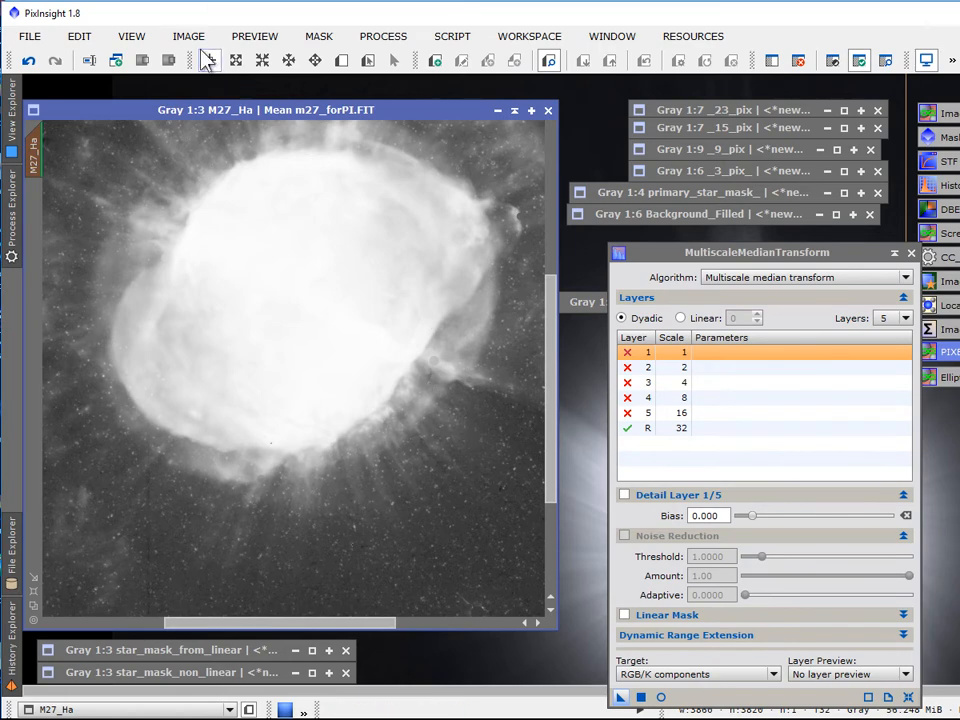
# Step: Remove the _9_pix mask from M27_Ha and inspect the small stars around the nebula's lower and upper edges
pyautogui.click(316, 37)
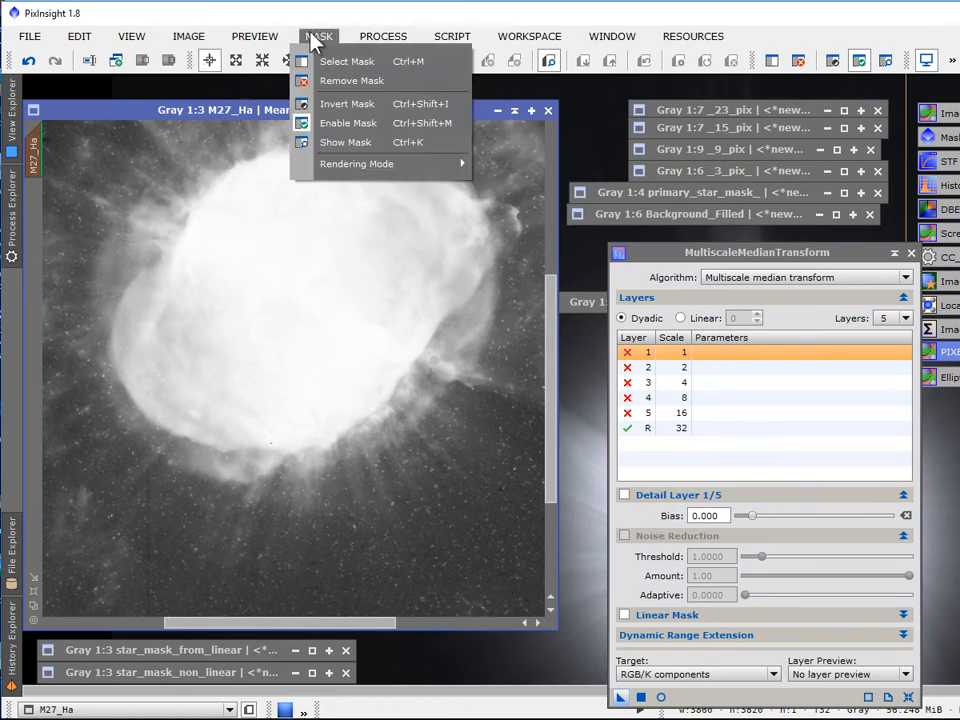
pyautogui.click(336, 86)
pyautogui.scroll(2, 499, 368)
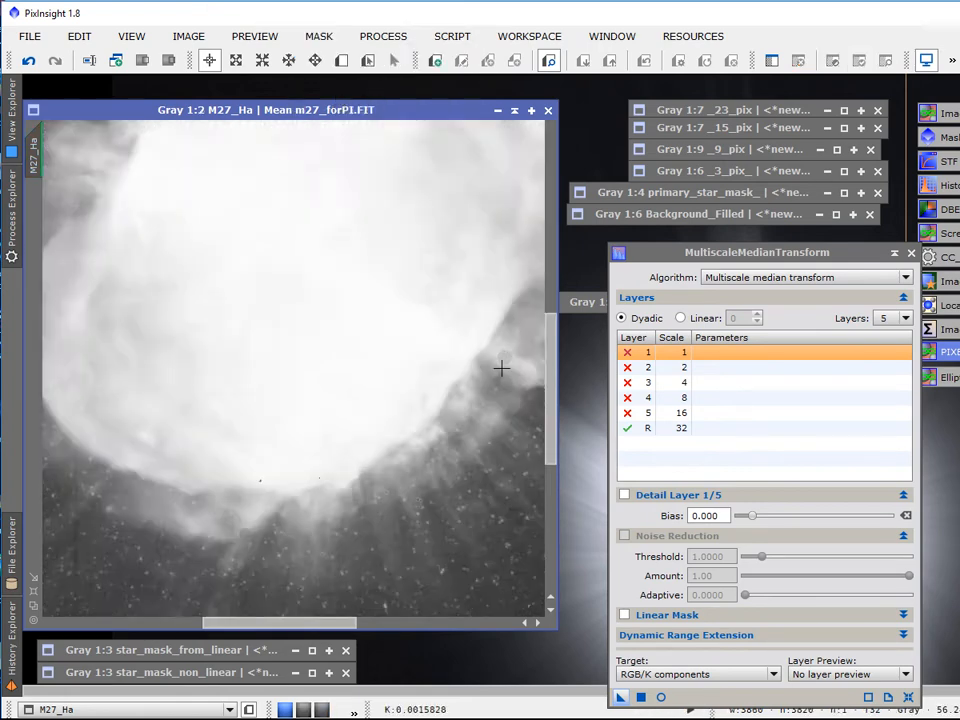
pyautogui.moveTo(552, 398); pyautogui.dragTo(552, 434)
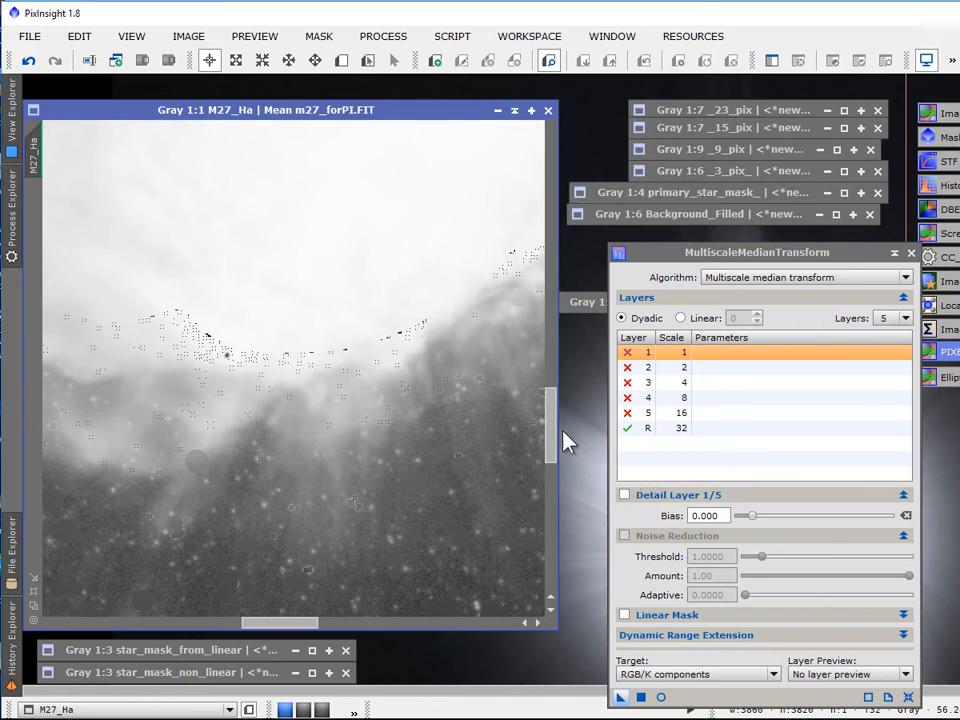
pyautogui.moveTo(553, 444); pyautogui.dragTo(560, 318)
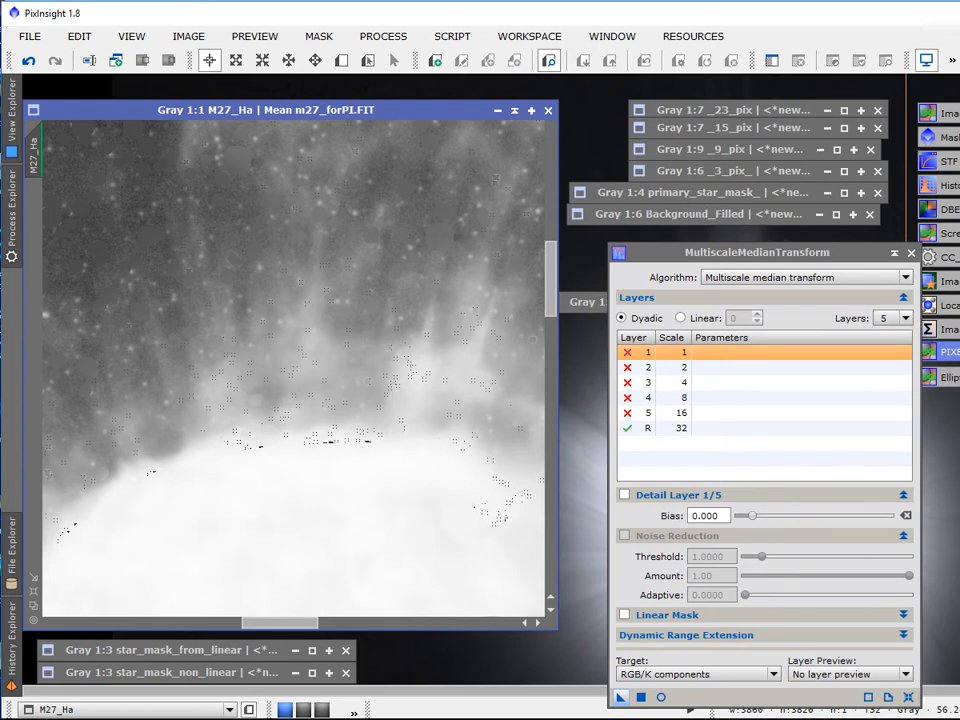
# Step: Open PixelMath and build the RGB/K expression primary_star_mask_-_23_pix-_15_pix-_9_pix in the Expression Editor
pyautogui.doubleClick(948, 352)
pyautogui.click(760, 177)
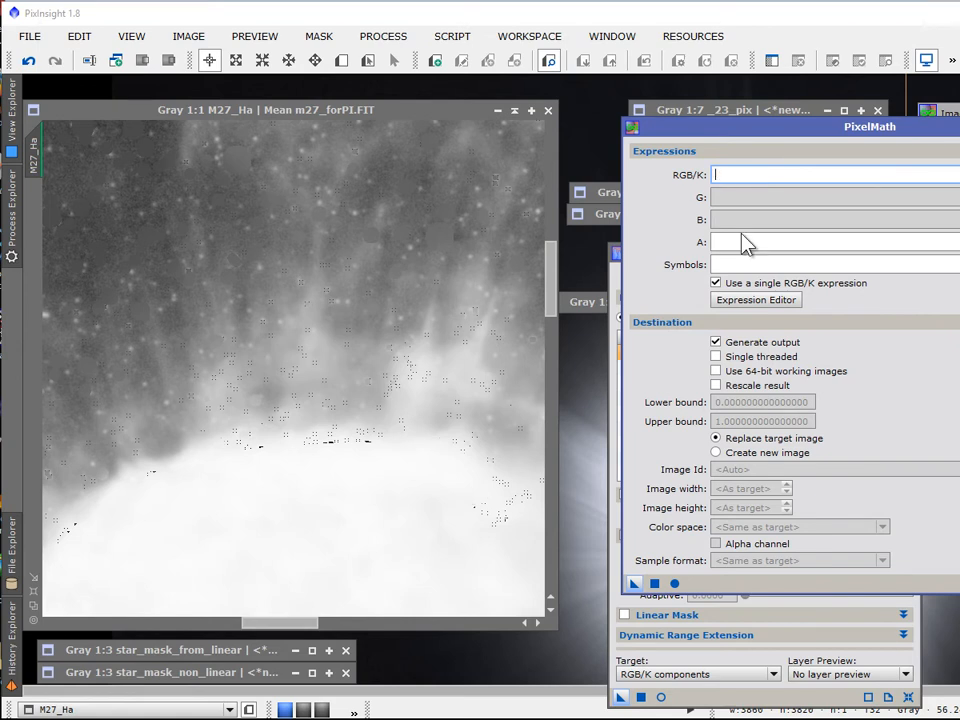
pyautogui.click(742, 304)
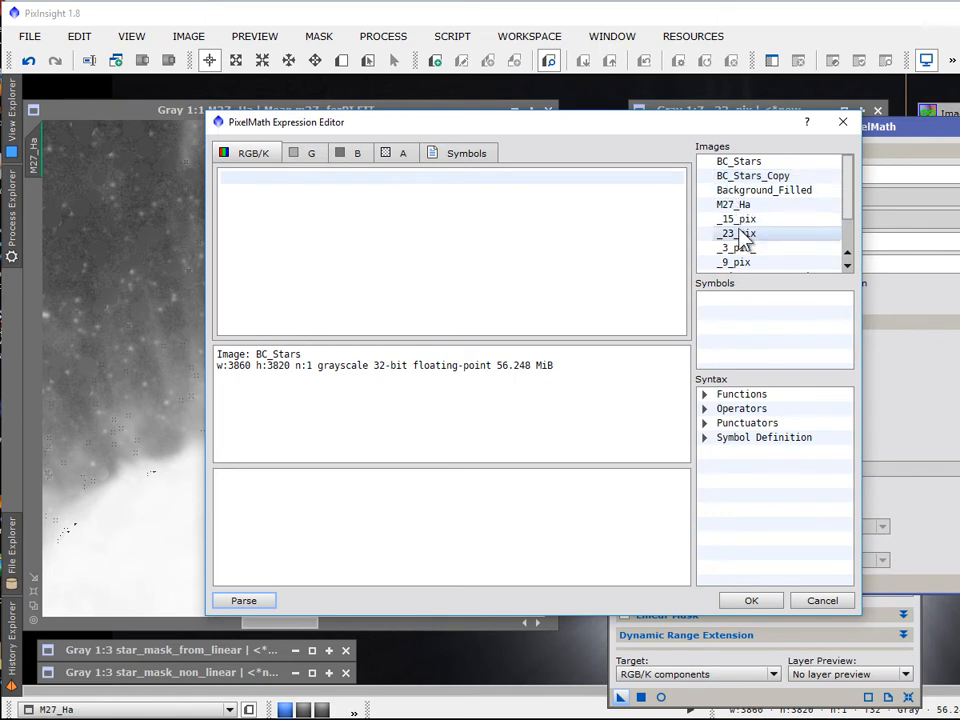
pyautogui.scroll(-1, 746, 222)
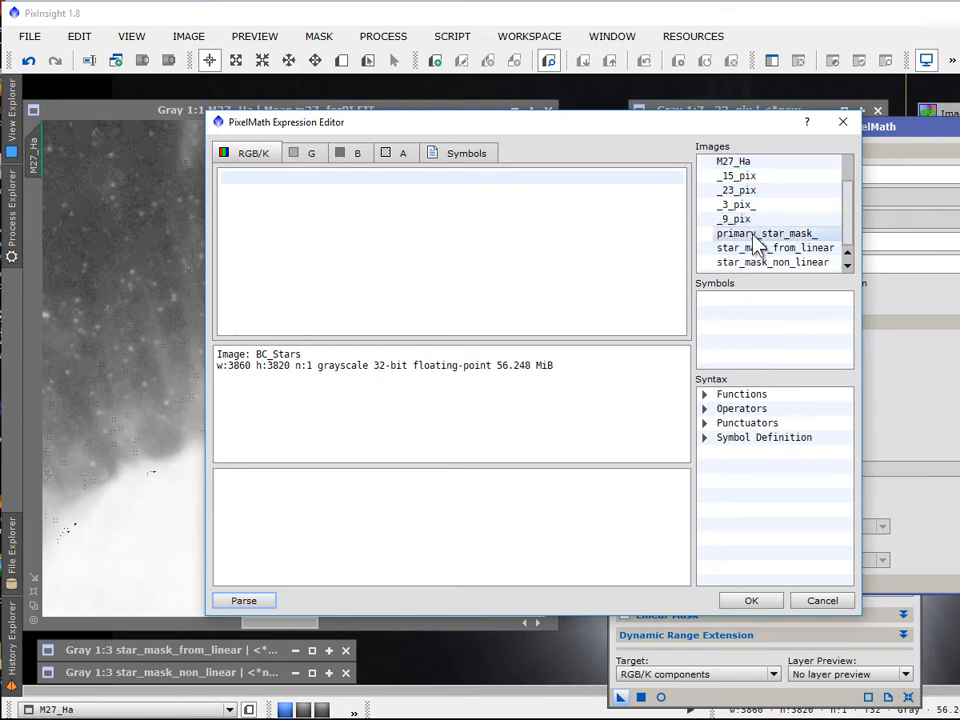
pyautogui.doubleClick(752, 236)
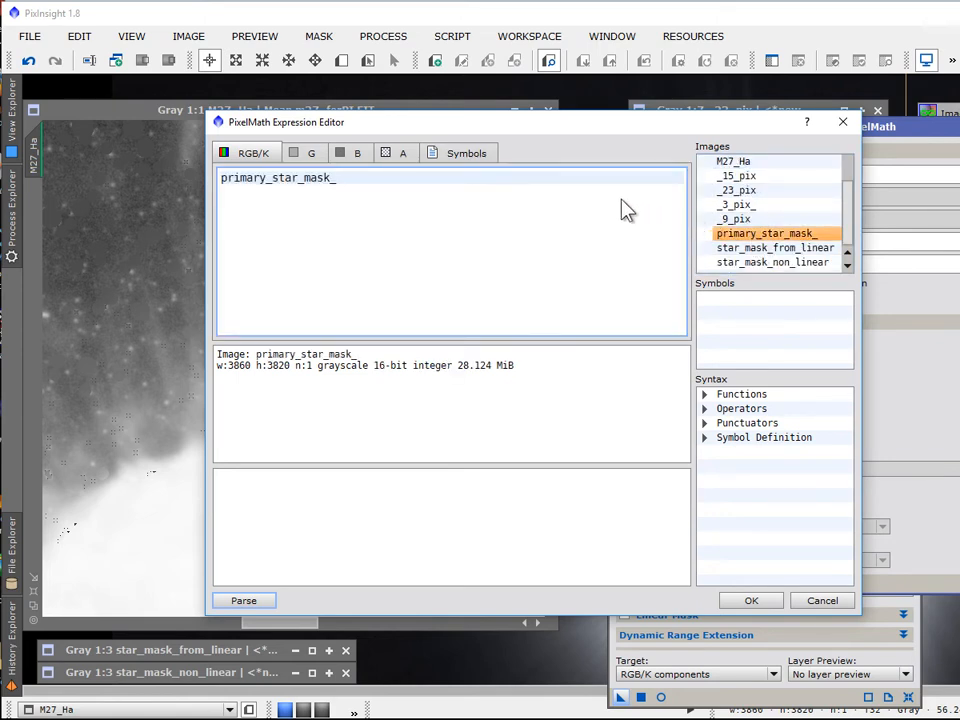
pyautogui.write('-')
pyautogui.doubleClick(738, 191)
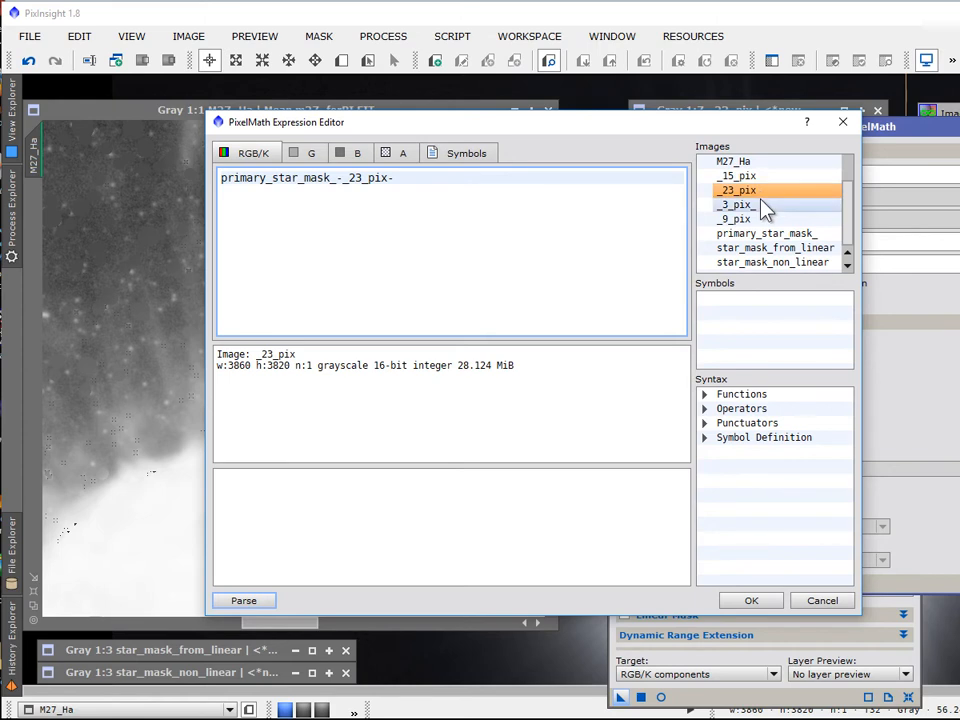
pyautogui.click(753, 178)
pyautogui.doubleClick(753, 180)
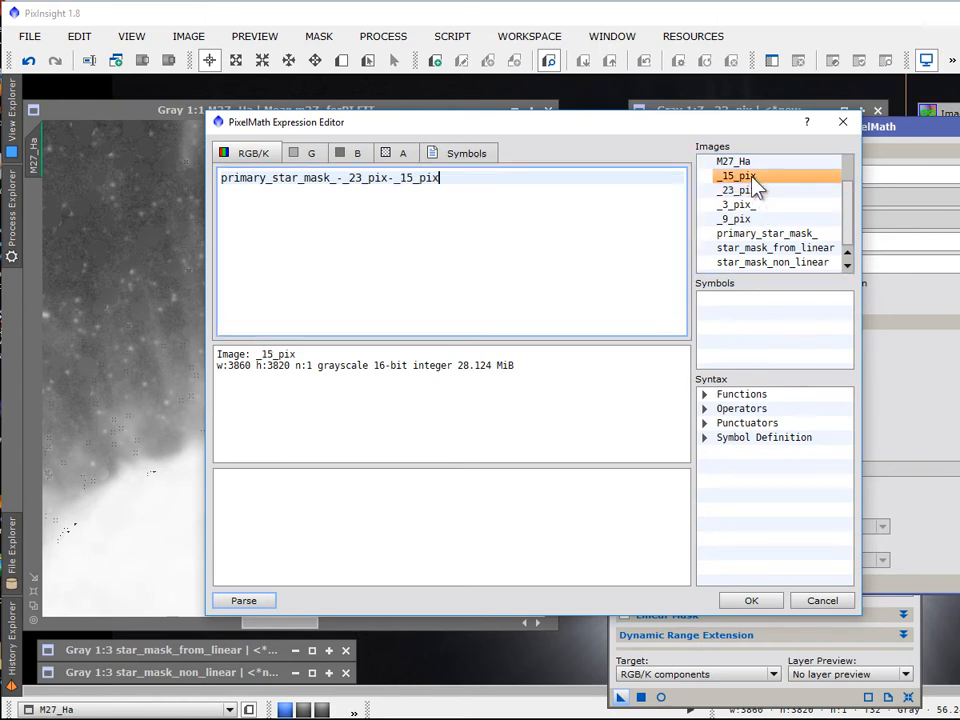
pyautogui.write('-')
pyautogui.click(754, 220)
pyautogui.doubleClick(755, 221)
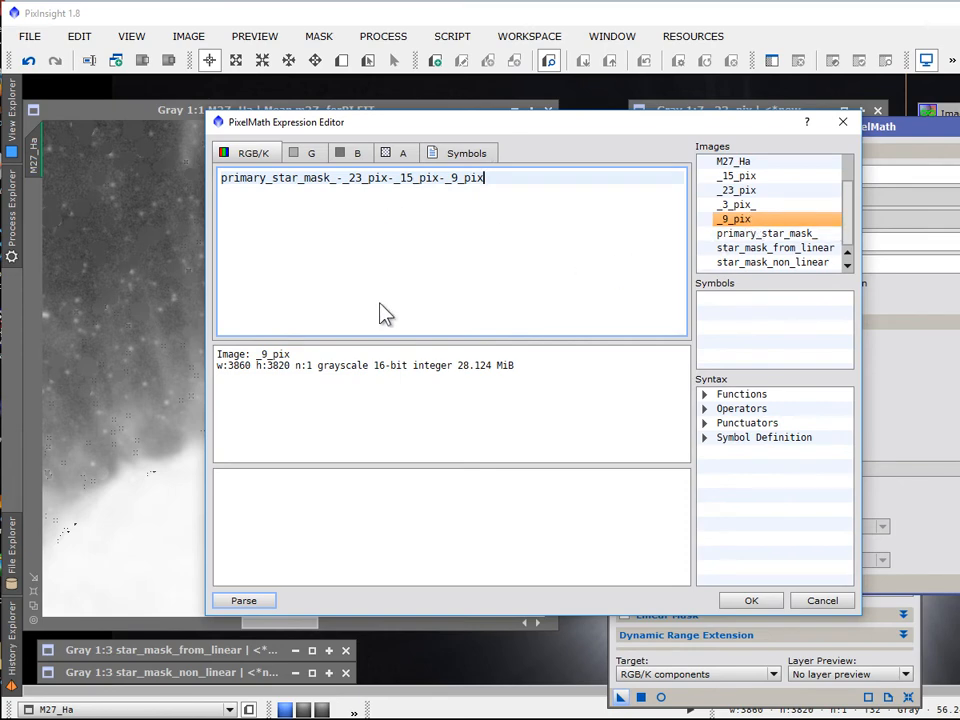
pyautogui.click(750, 603)
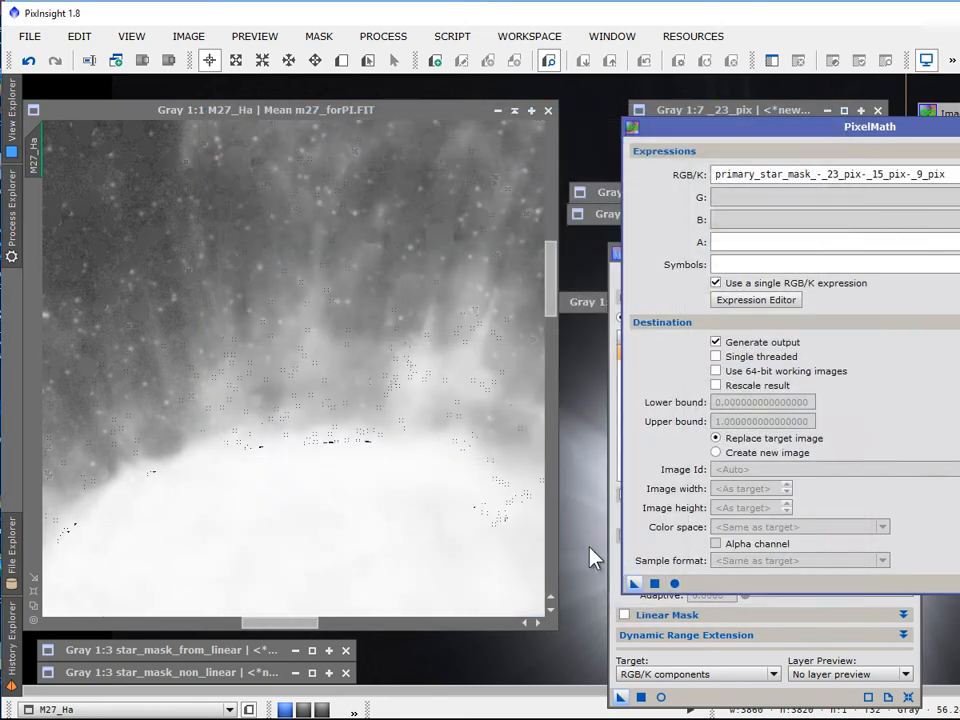
# Step: Set PixelMath to create a new image, expand the _3_pix_ star image and apply the subtraction expression to it
pyautogui.click(716, 453)
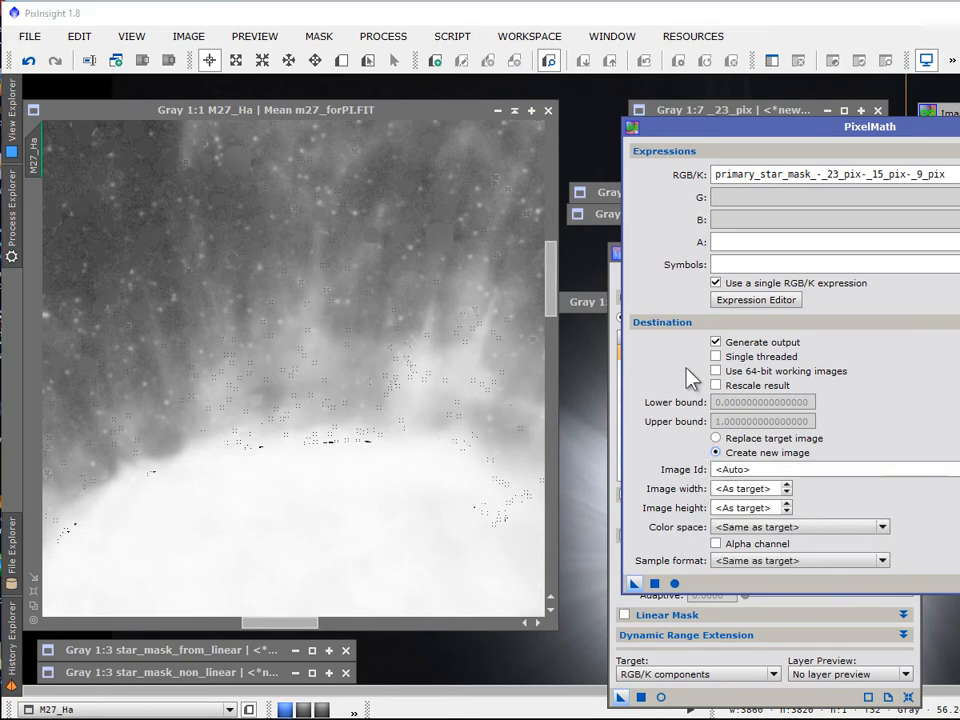
pyautogui.moveTo(683, 134); pyautogui.dragTo(825, 106)
pyautogui.moveTo(672, 253); pyautogui.dragTo(255, 176)
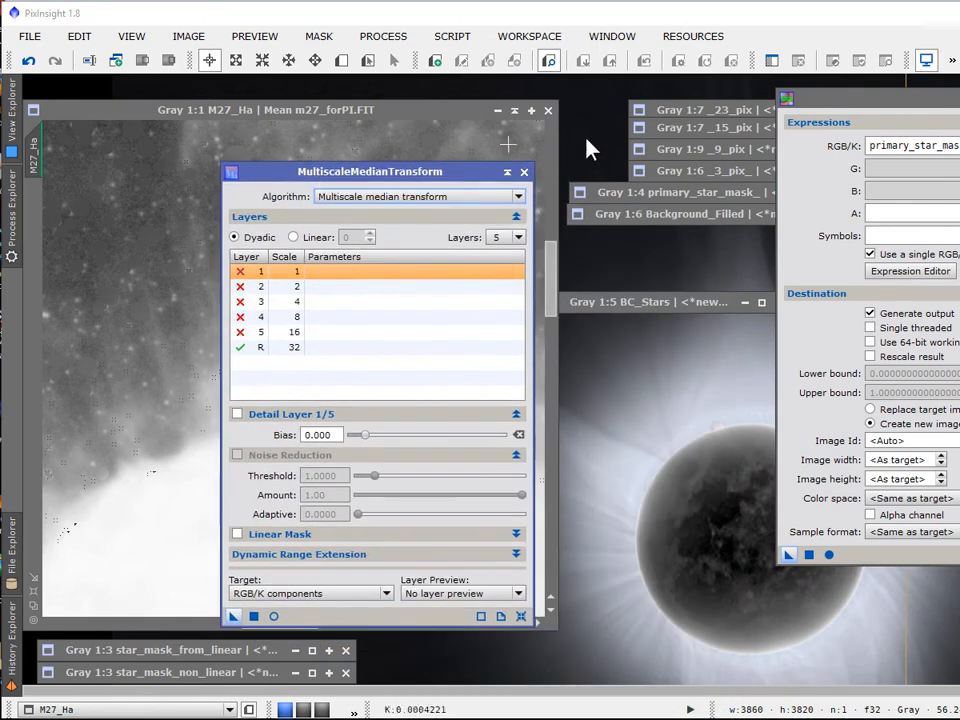
pyautogui.doubleClick(688, 182)
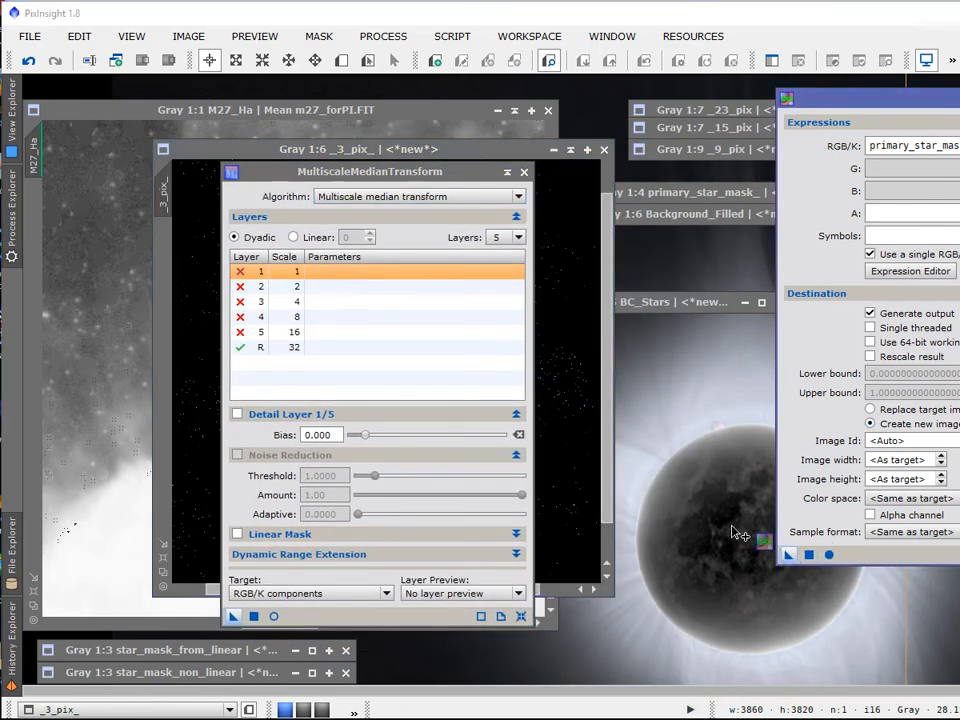
pyautogui.moveTo(737, 533); pyautogui.dragTo(578, 438)
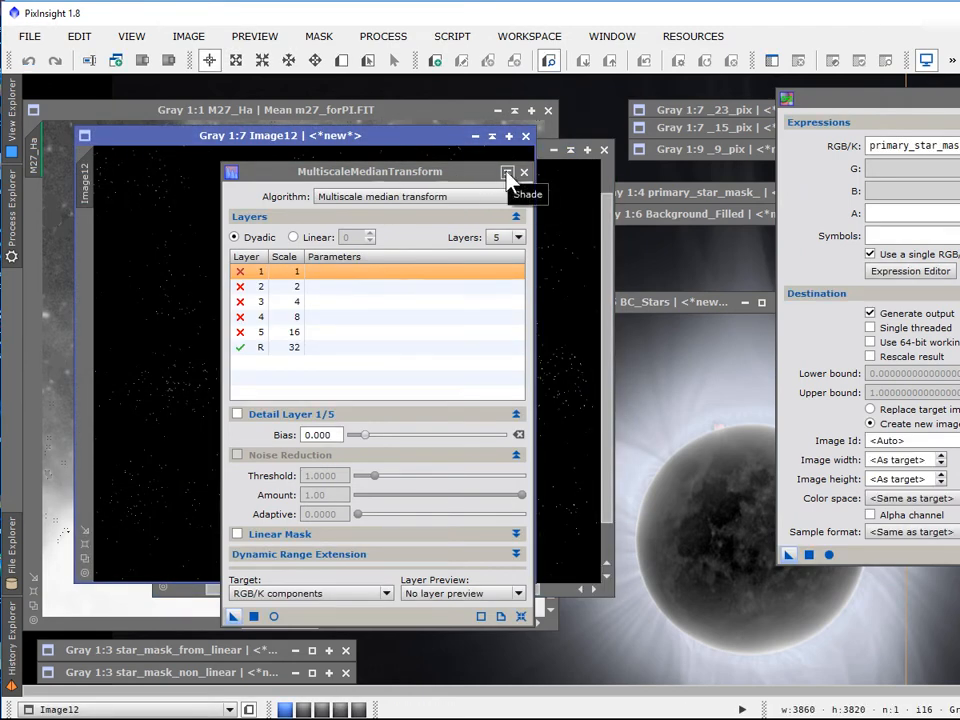
# Step: Examine the star mask produced by PixelMath for large stars left after the subtraction
pyautogui.moveTo(470, 171); pyautogui.dragTo(804, 281)
pyautogui.scroll(5, 391, 338)
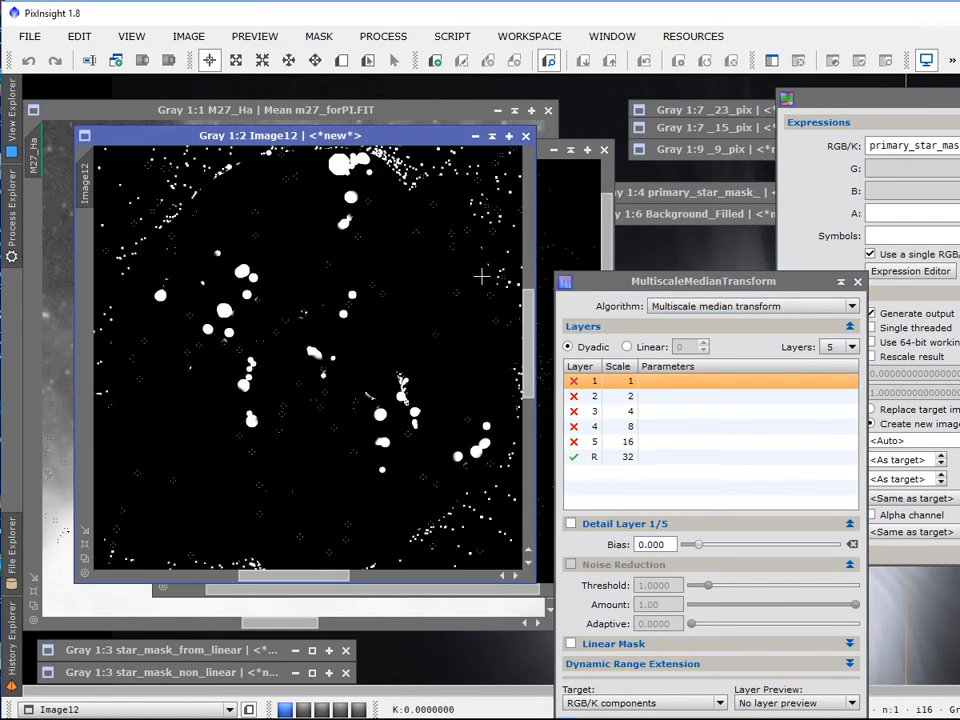
pyautogui.moveTo(528, 317); pyautogui.dragTo(528, 268)
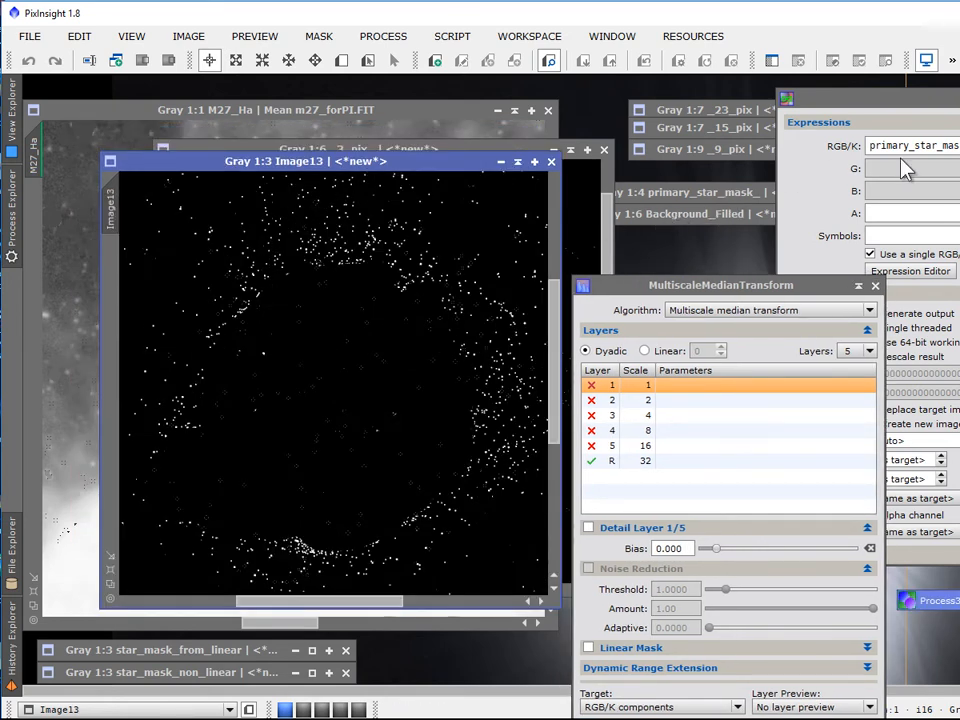
# Step: Close PixelMath and collapse the _3_pix_ star image, keeping Image13 open beside M27_Ha
pyautogui.moveTo(923, 94); pyautogui.dragTo(959, 120)
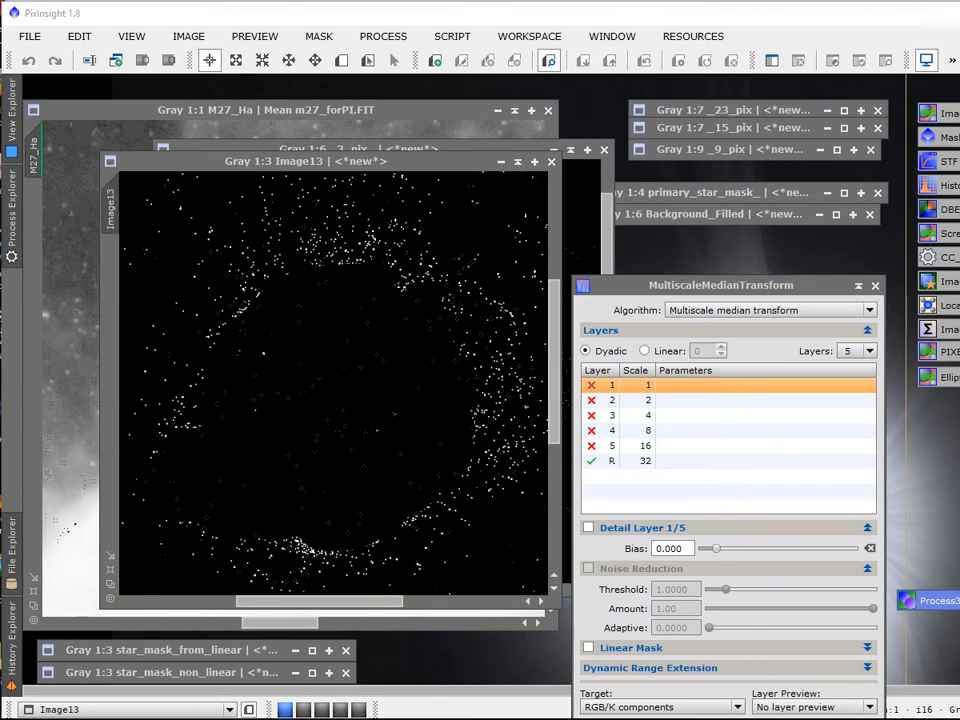
pyautogui.moveTo(223, 163); pyautogui.dragTo(430, 215)
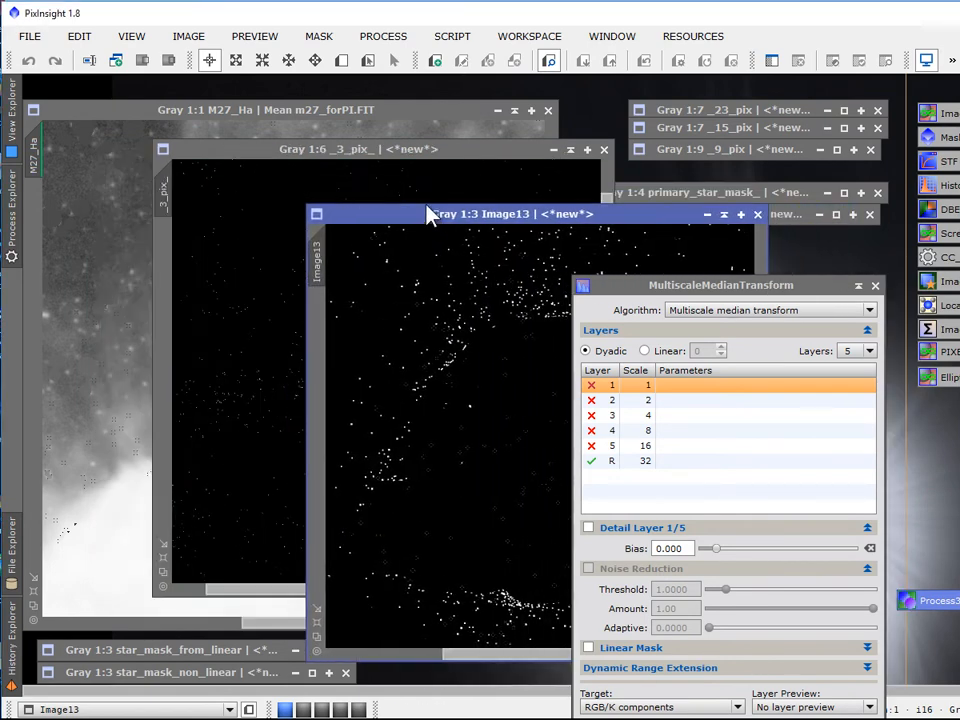
pyautogui.click(571, 152)
# Step: Apply Image13 as the mask of M27_Ha, collapse it and move it out of the way
pyautogui.moveTo(454, 225); pyautogui.dragTo(450, 165)
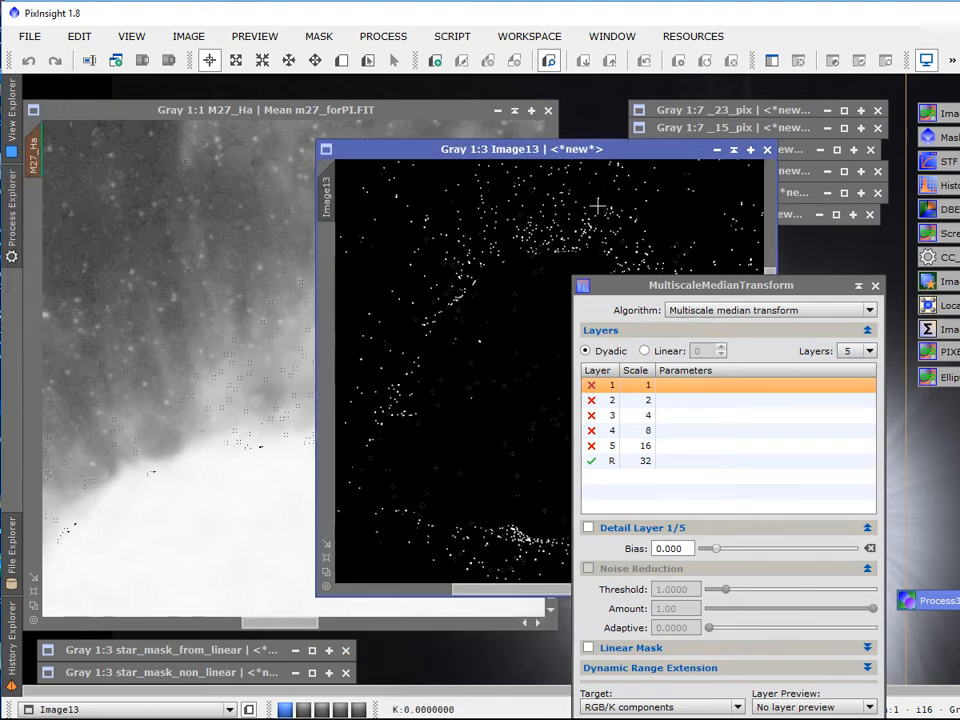
pyautogui.click(736, 150)
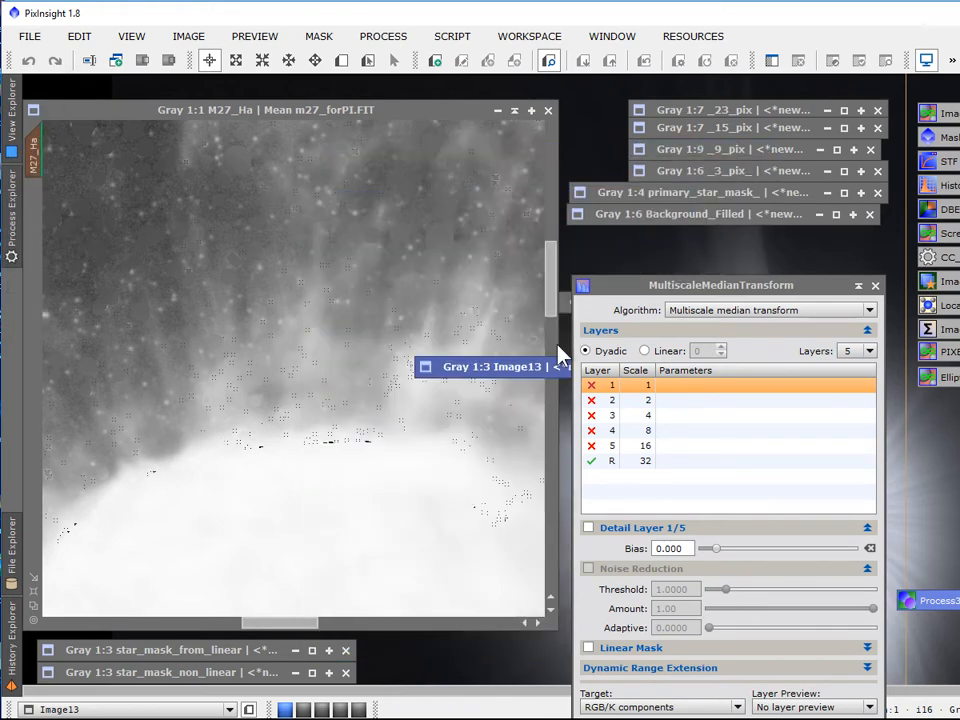
pyautogui.moveTo(521, 370); pyautogui.dragTo(673, 390)
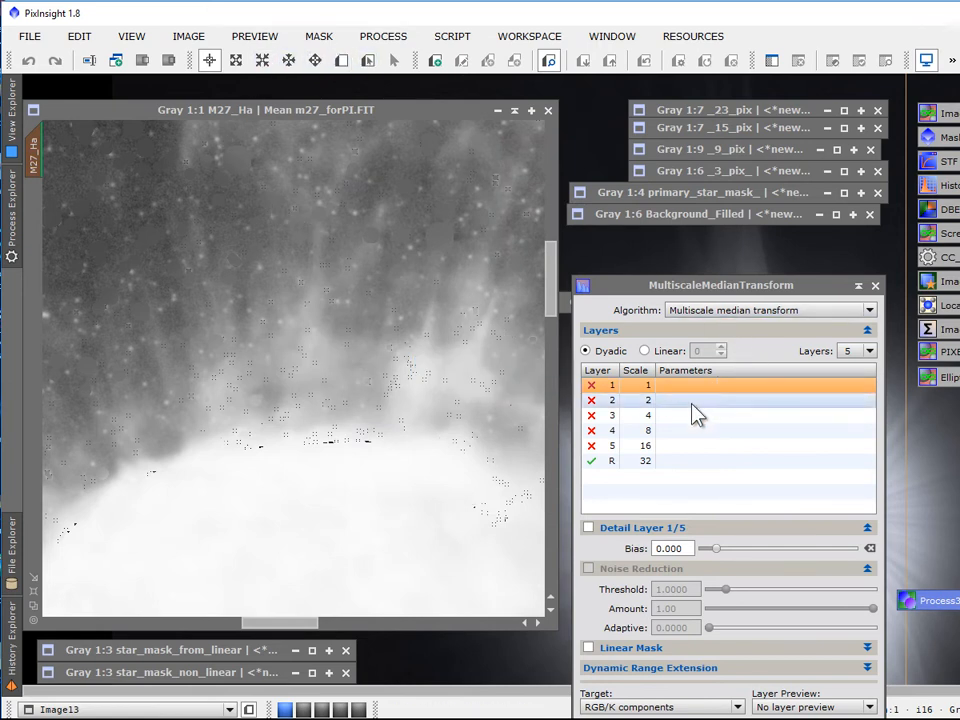
# Step: Set MultiscaleMedianTransform to 3 layers, keeping only the residual enabled, and apply it to the masked M27_Ha image
pyautogui.click(864, 351)
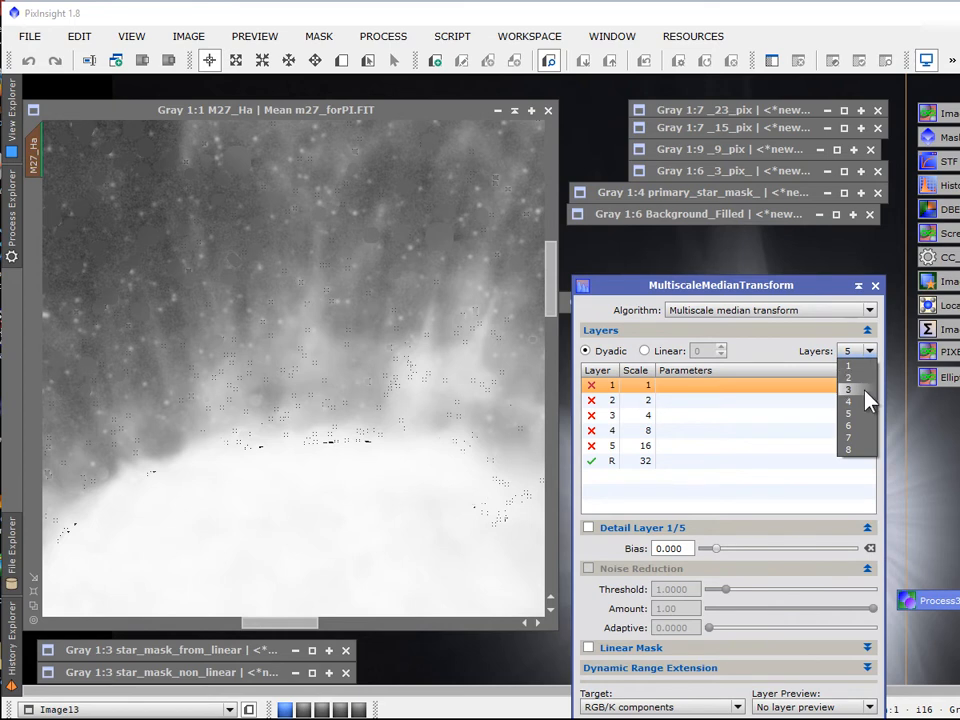
pyautogui.click(858, 389)
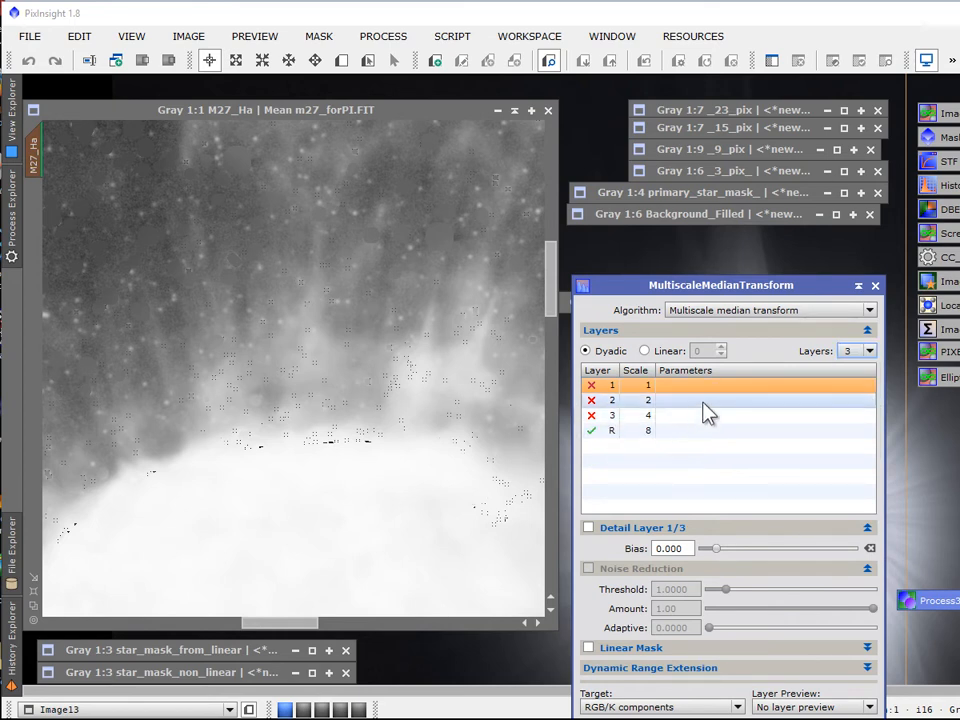
pyautogui.click(867, 352)
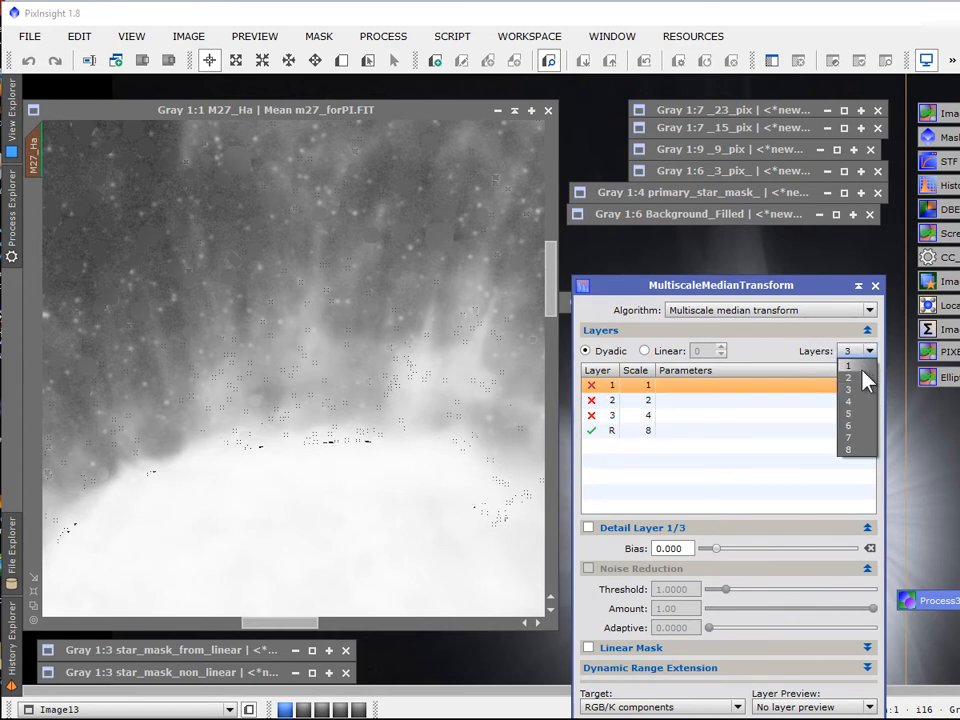
pyautogui.click(849, 378)
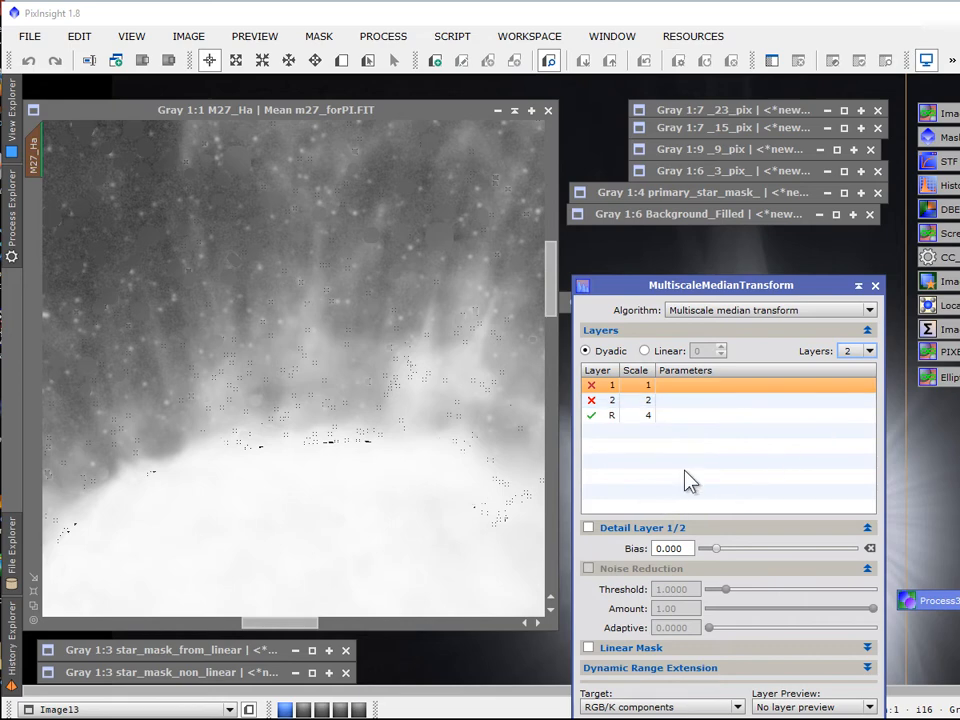
pyautogui.click(869, 354)
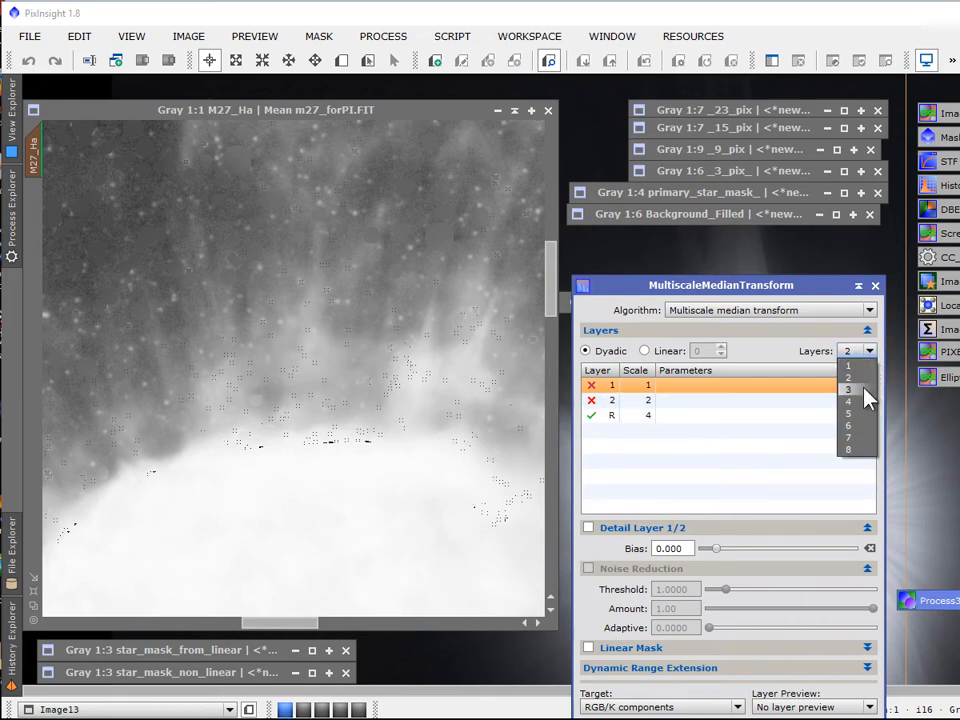
pyautogui.click(864, 391)
pyautogui.click(596, 416)
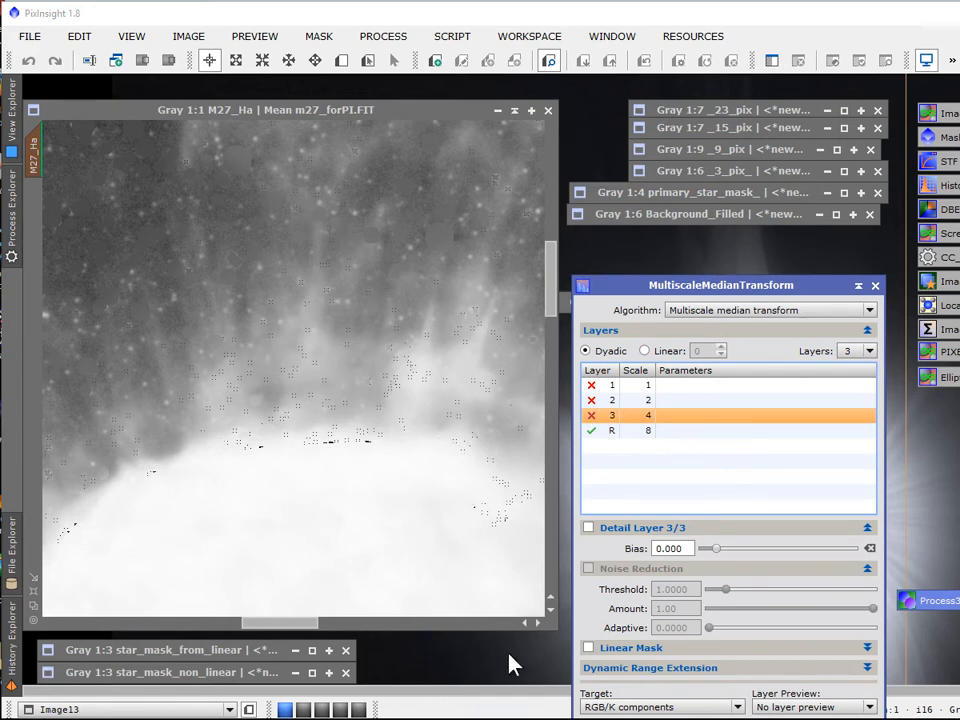
pyautogui.moveTo(630, 297); pyautogui.dragTo(625, 210)
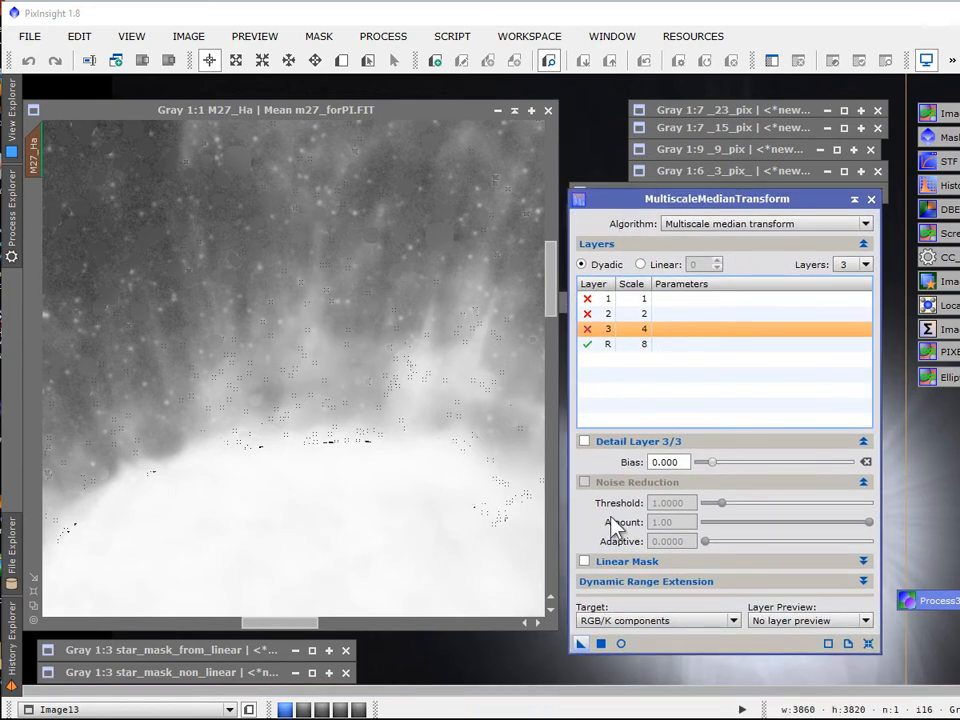
pyautogui.moveTo(582, 643); pyautogui.dragTo(457, 604)
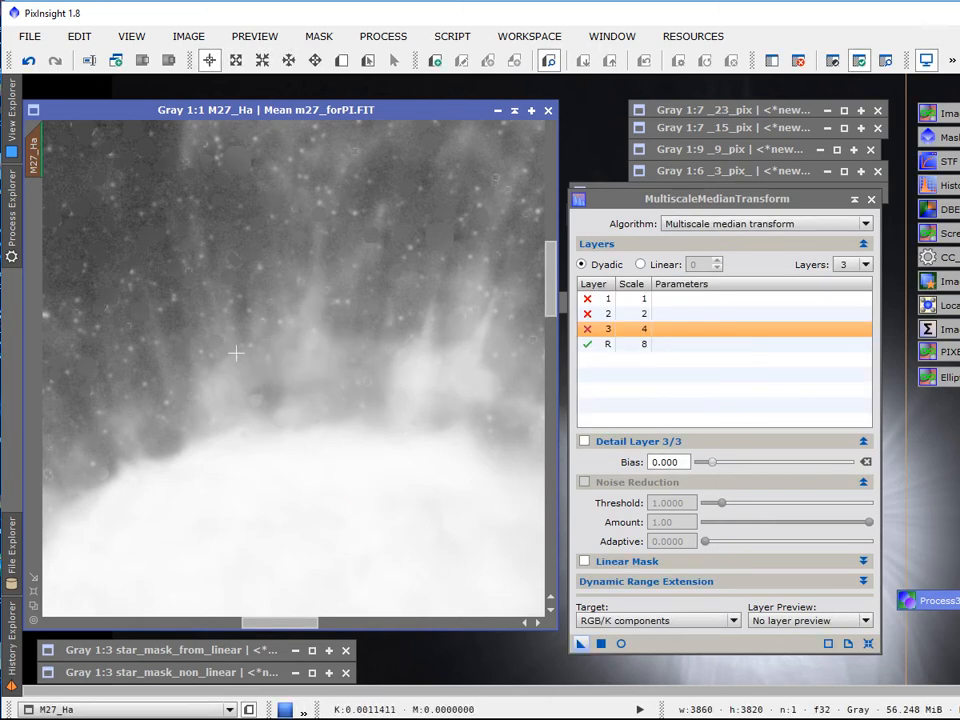
# Step: Compare M27_Ha before and after the MultiscaleMedianTransform by undoing and redoing it, checking the nebula's edge and surroundings
pyautogui.click(29, 61)
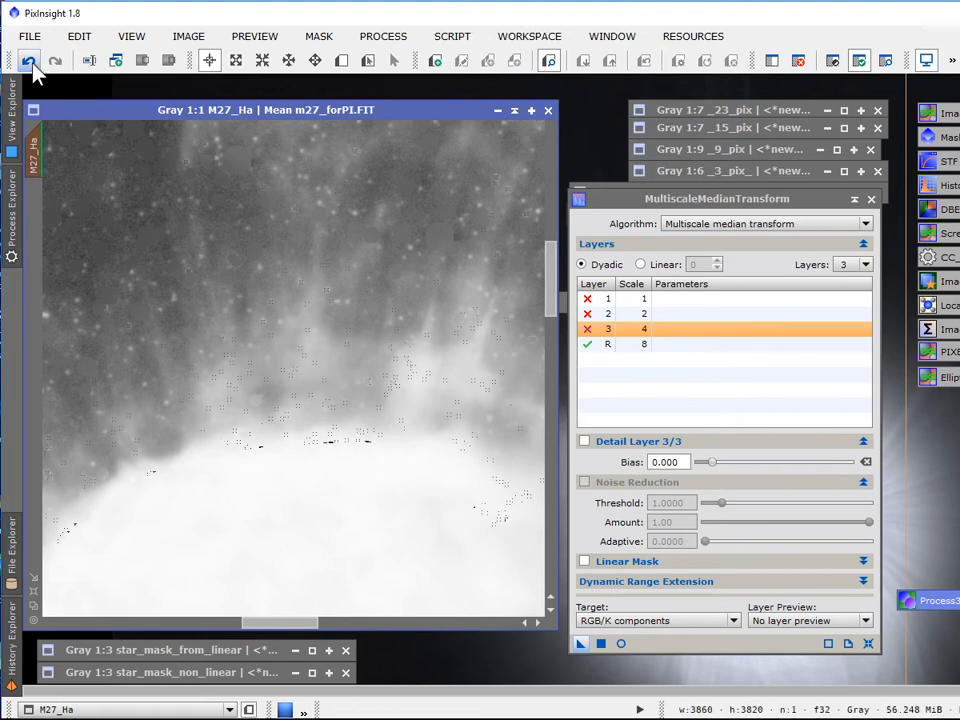
pyautogui.scroll(1, 269, 392)
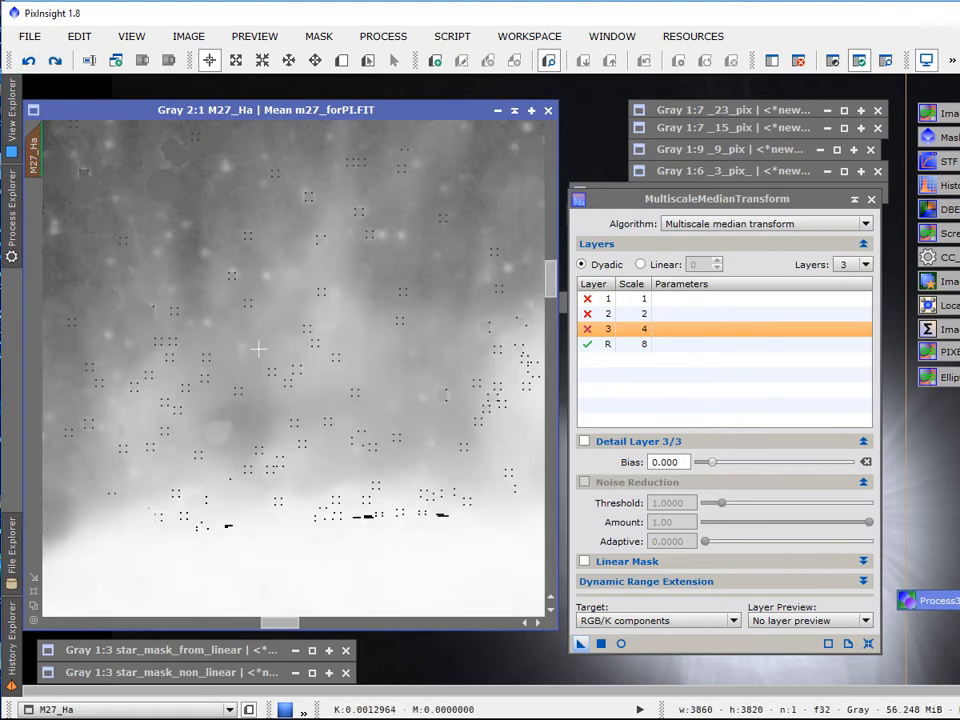
pyautogui.click(56, 61)
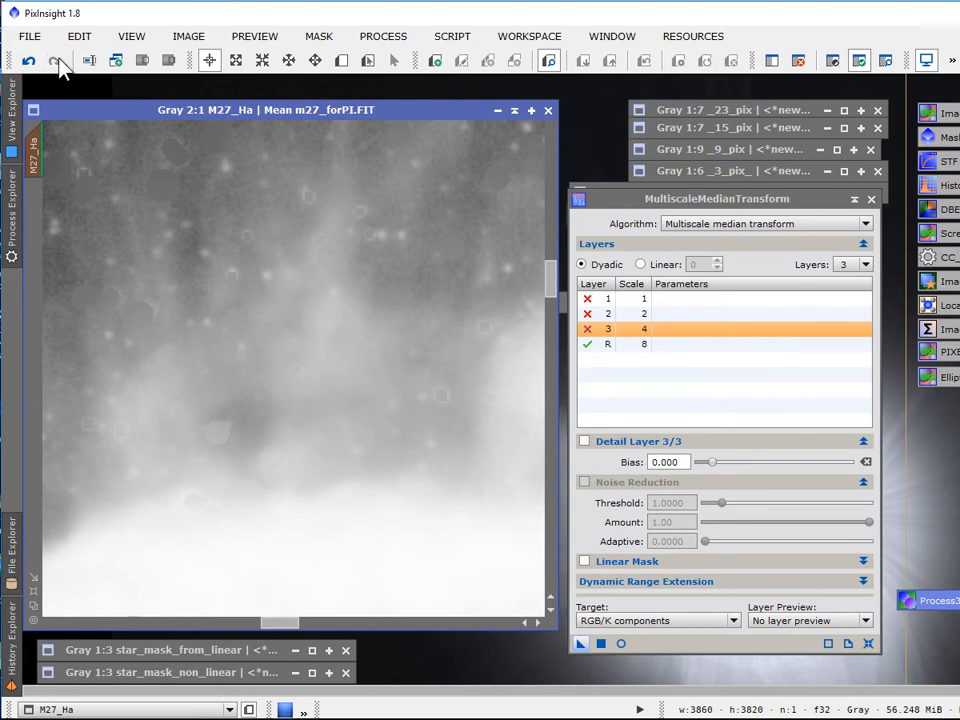
pyautogui.click(29, 61)
pyautogui.click(56, 61)
pyautogui.scroll(3, 230, 327)
pyautogui.scroll(-7, 230, 327)
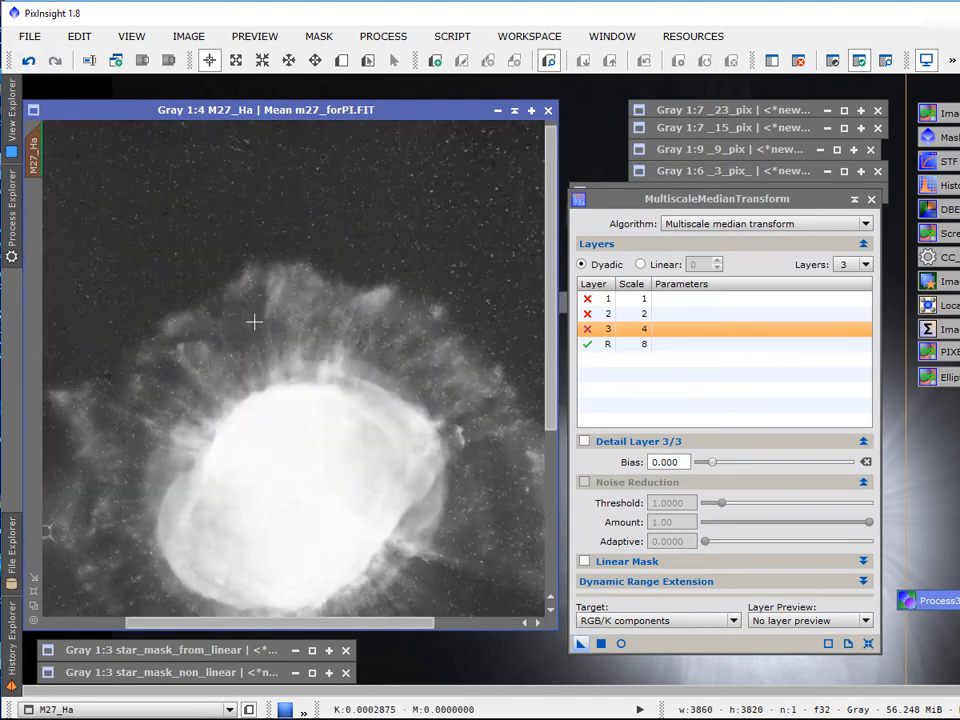
pyautogui.scroll(1, 254, 321)
pyautogui.moveTo(552, 274); pyautogui.dragTo(557, 385)
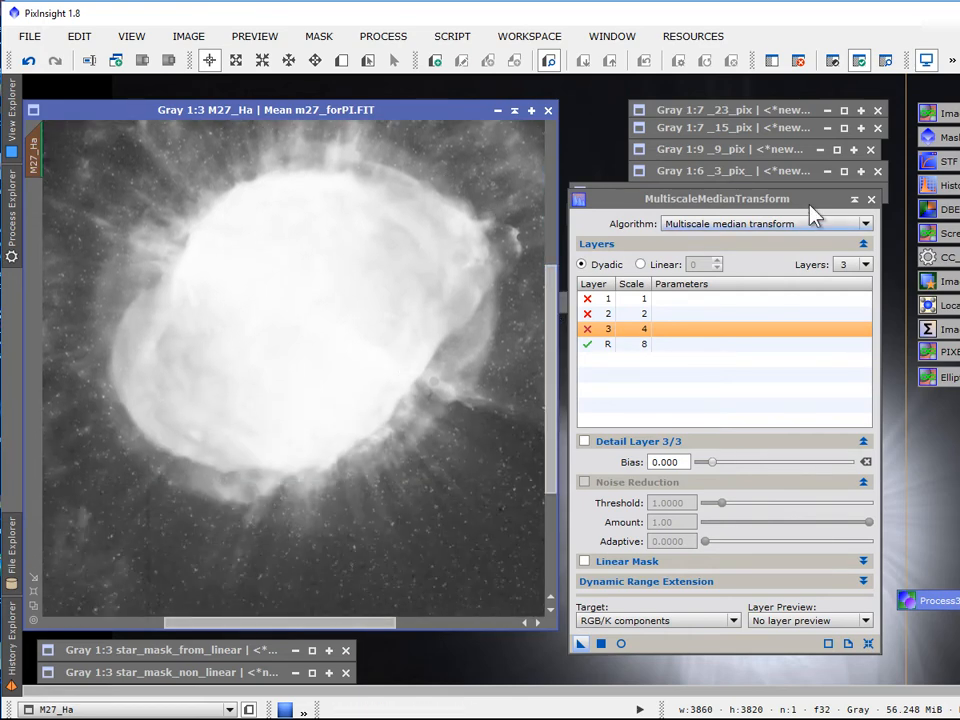
# Step: Close MultiscaleMedianTransform and enlarge the M27_Ha window to inspect the small stars around the nebula
pyautogui.click(871, 199)
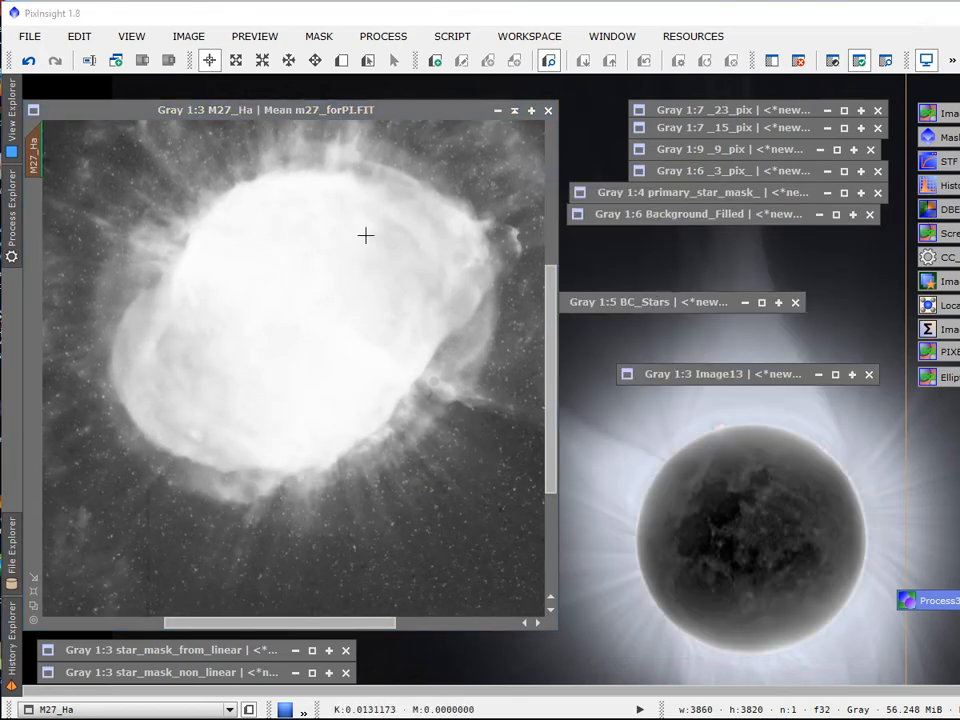
pyautogui.scroll(1, 306, 332)
pyautogui.scroll(-4, 306, 332)
pyautogui.scroll(1, 306, 332)
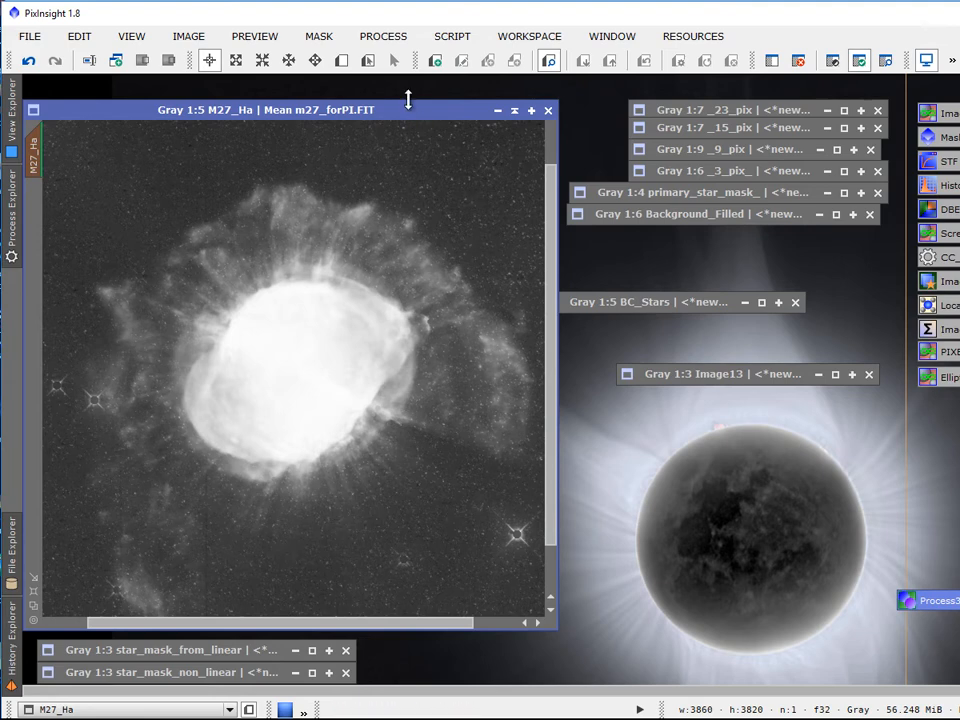
pyautogui.moveTo(416, 113); pyautogui.dragTo(424, 96)
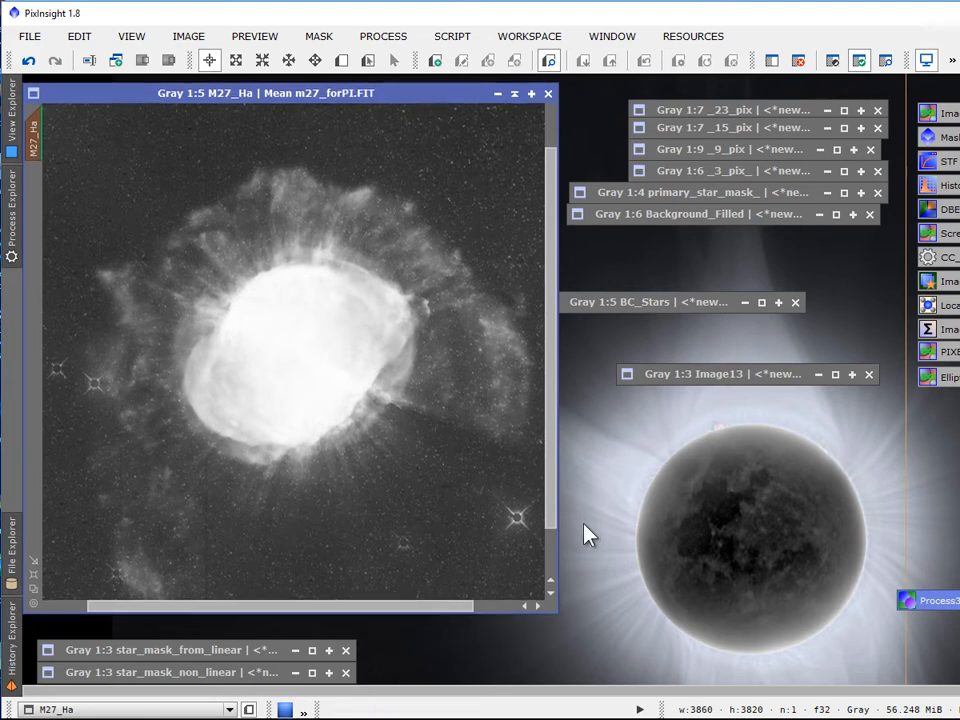
pyautogui.moveTo(555, 609); pyautogui.dragTo(718, 662)
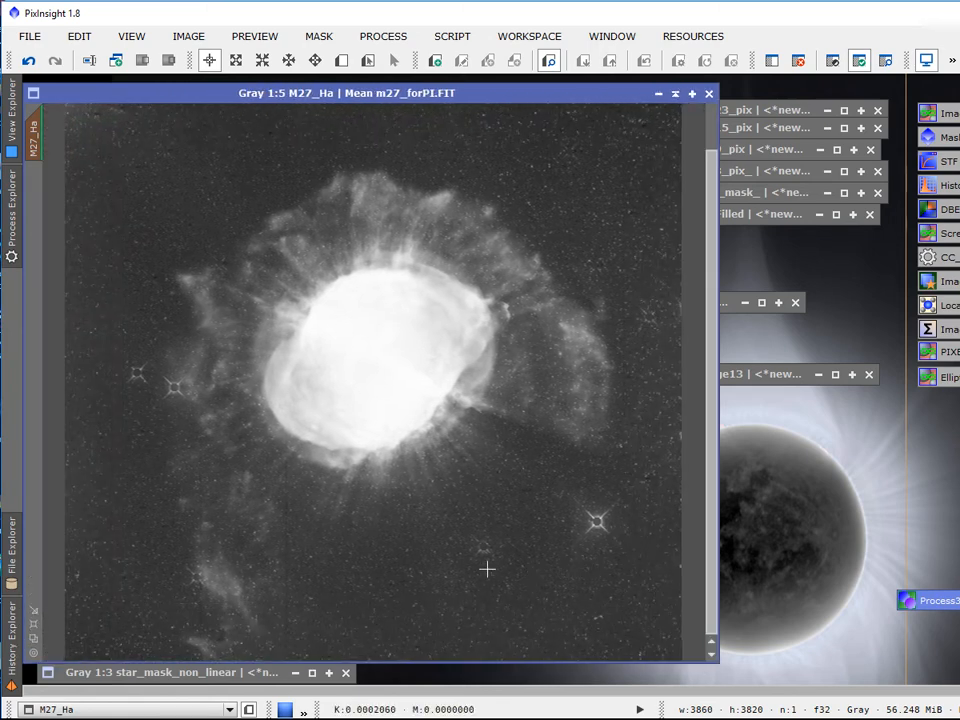
pyautogui.scroll(1, 480, 566)
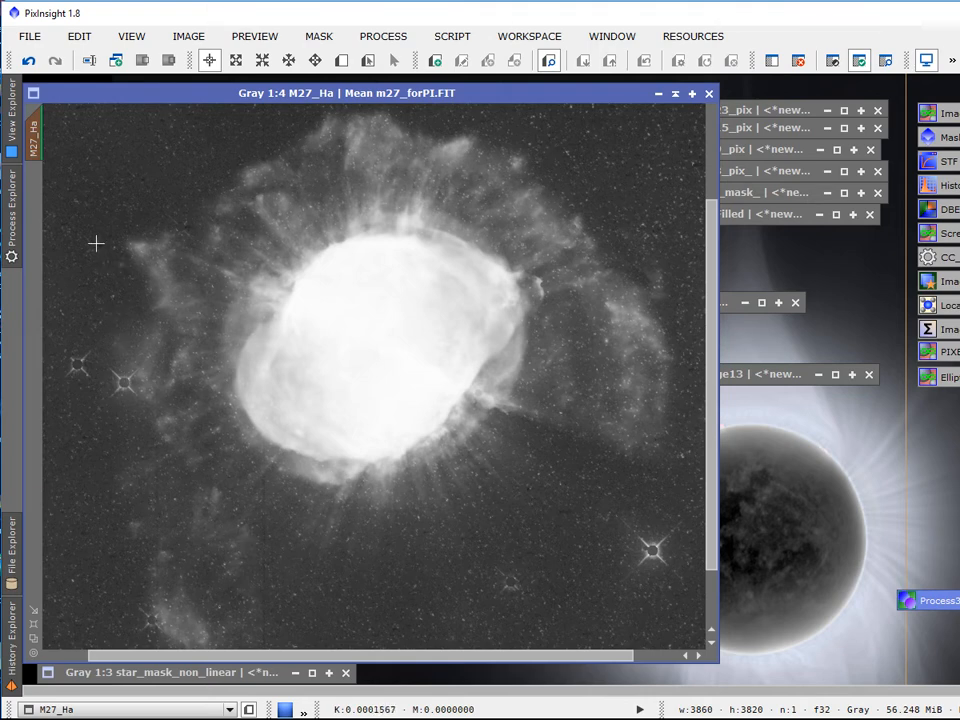
pyautogui.scroll(1, 460, 564)
pyautogui.scroll(1, 460, 564)
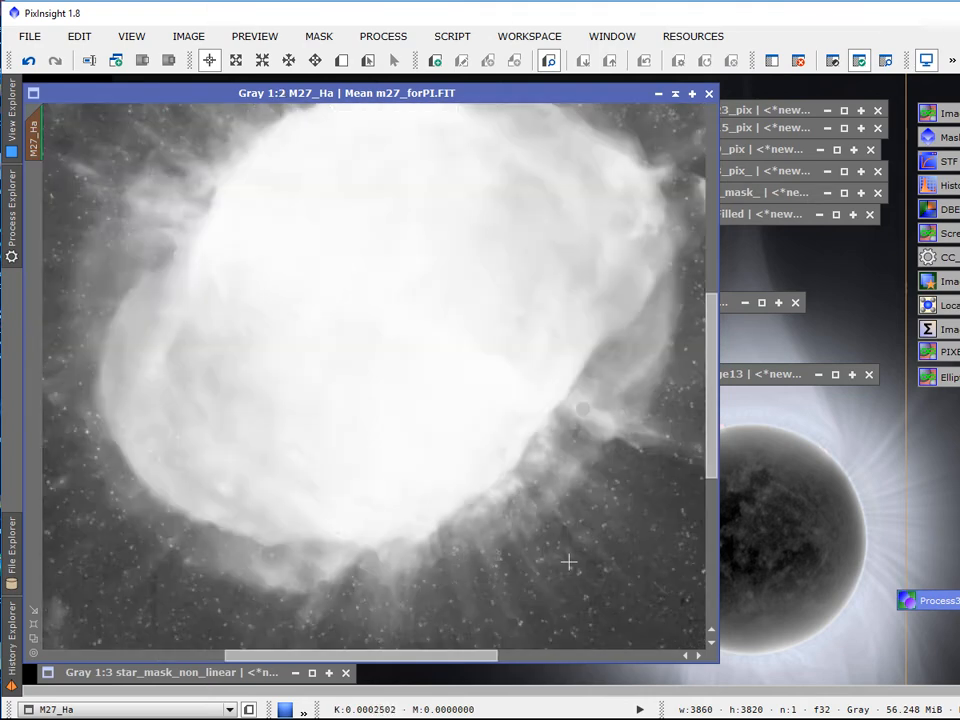
pyautogui.moveTo(716, 414); pyautogui.dragTo(716, 521)
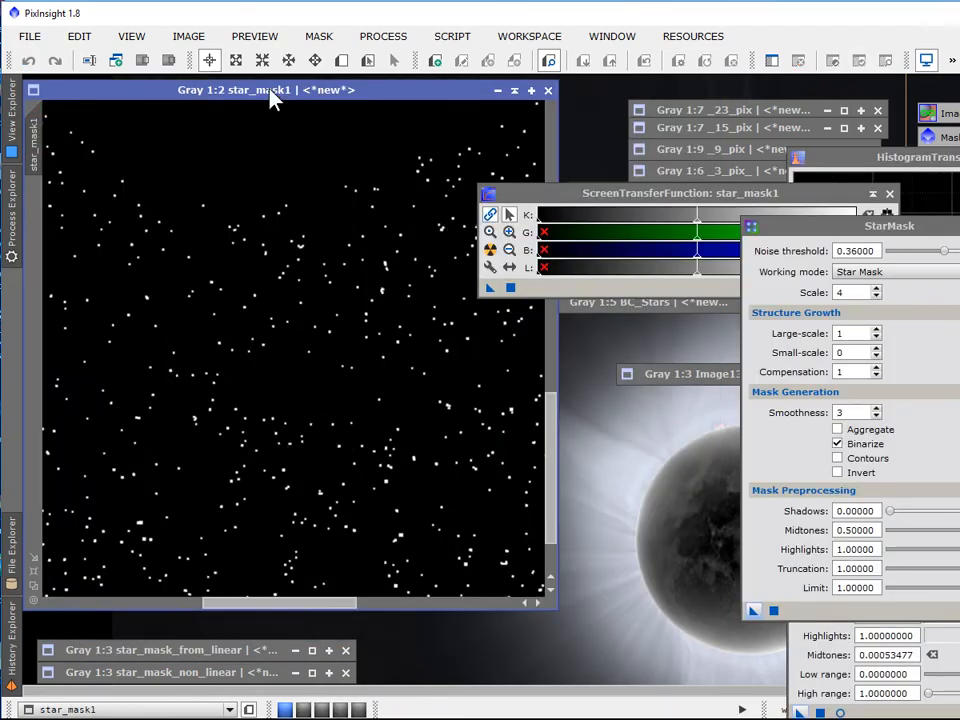
# Step: Move the star_mask1 window aside and bring M27_Ha's Preview02 to the front
pyautogui.moveTo(272, 95); pyautogui.dragTo(754, 137)
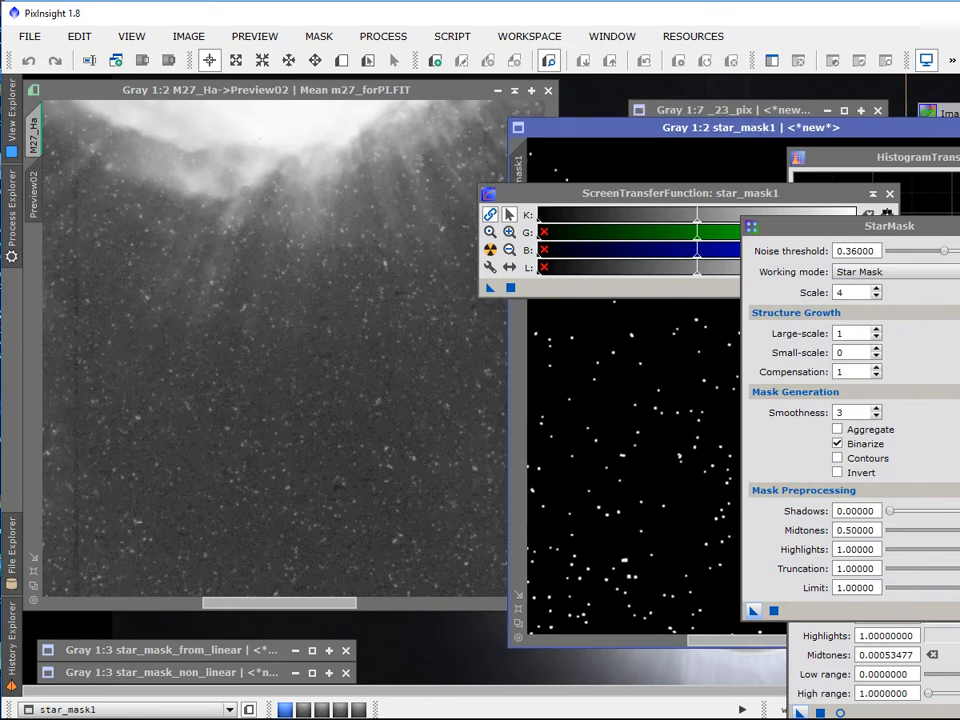
pyautogui.moveTo(40, 190)
pyautogui.click(40, 186)
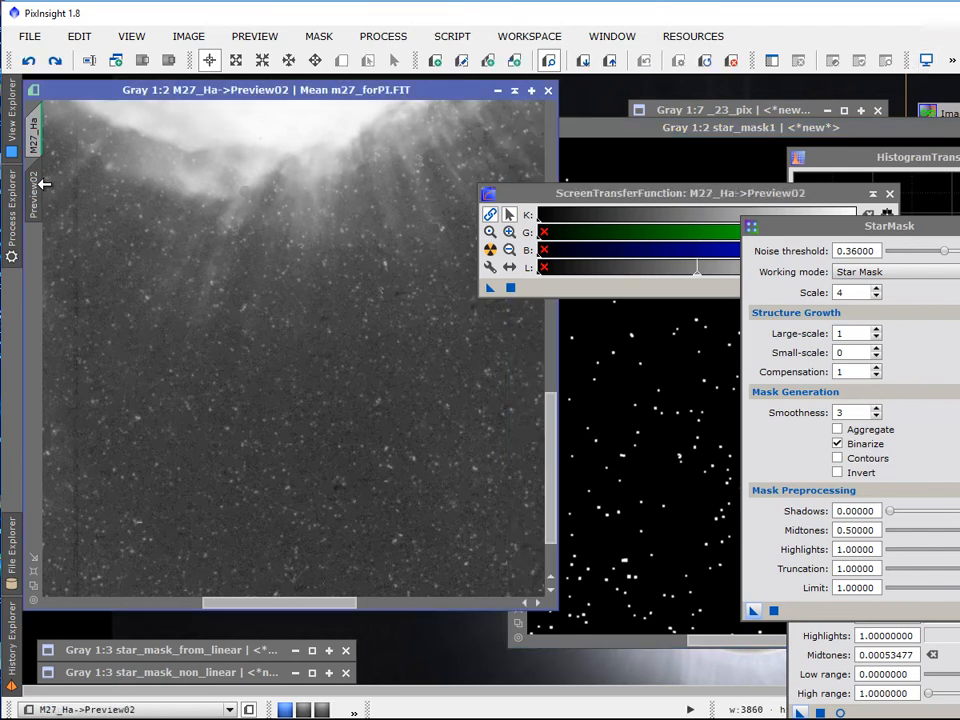
pyautogui.rightClick(36, 187)
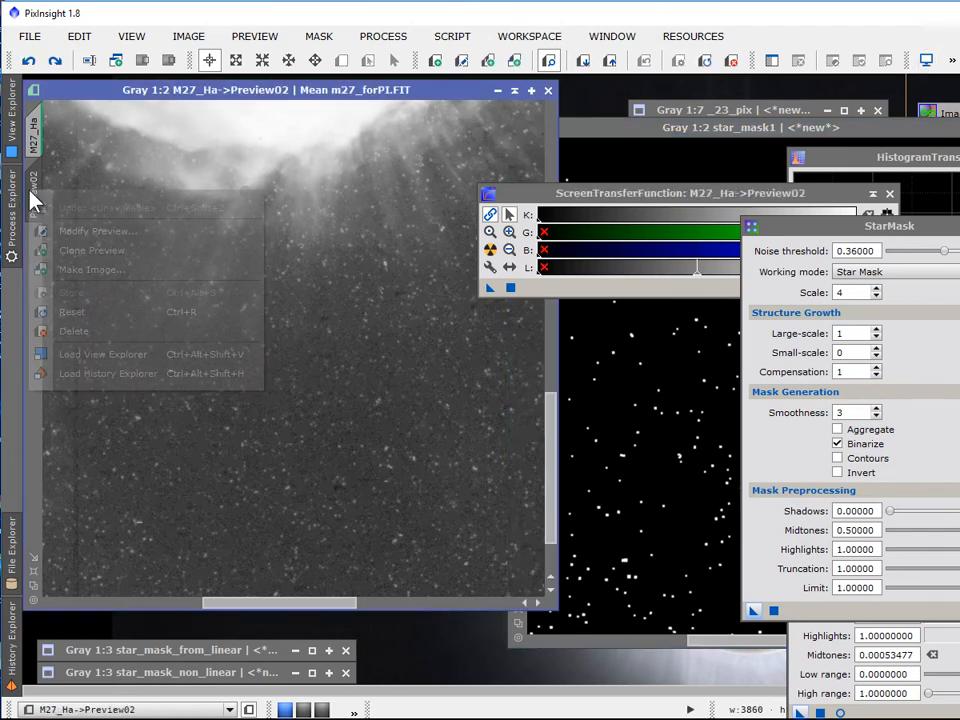
pyautogui.click(103, 374)
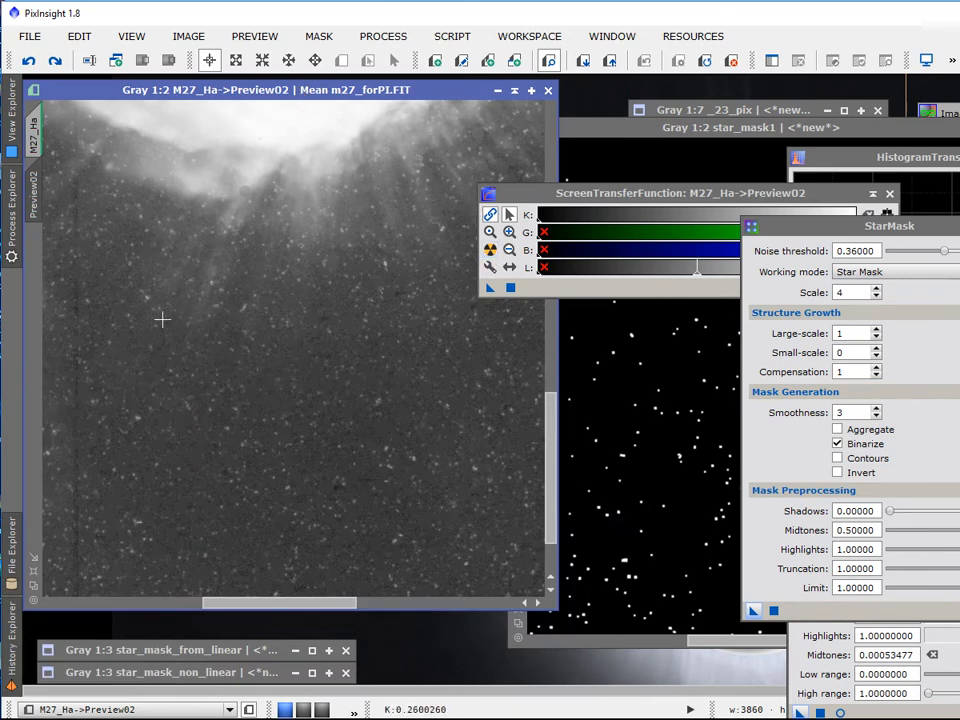
# Step: Bring star_mask1 to the front and examine the distribution of stars across the entire mask
pyautogui.click(587, 366)
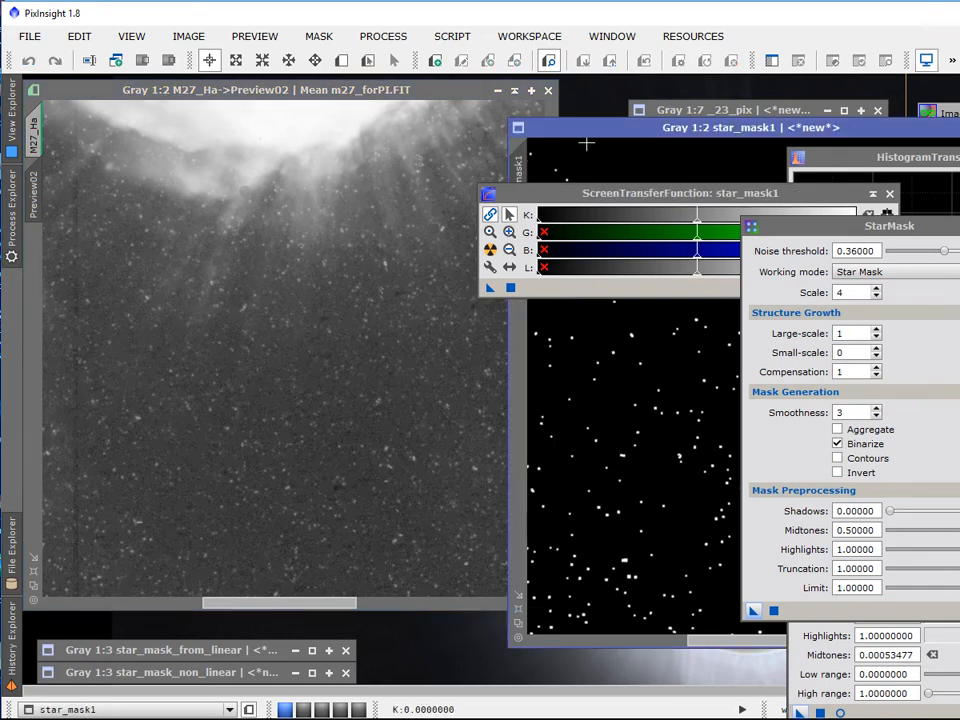
pyautogui.moveTo(562, 120); pyautogui.dragTo(193, 111)
pyautogui.scroll(-3, 202, 380)
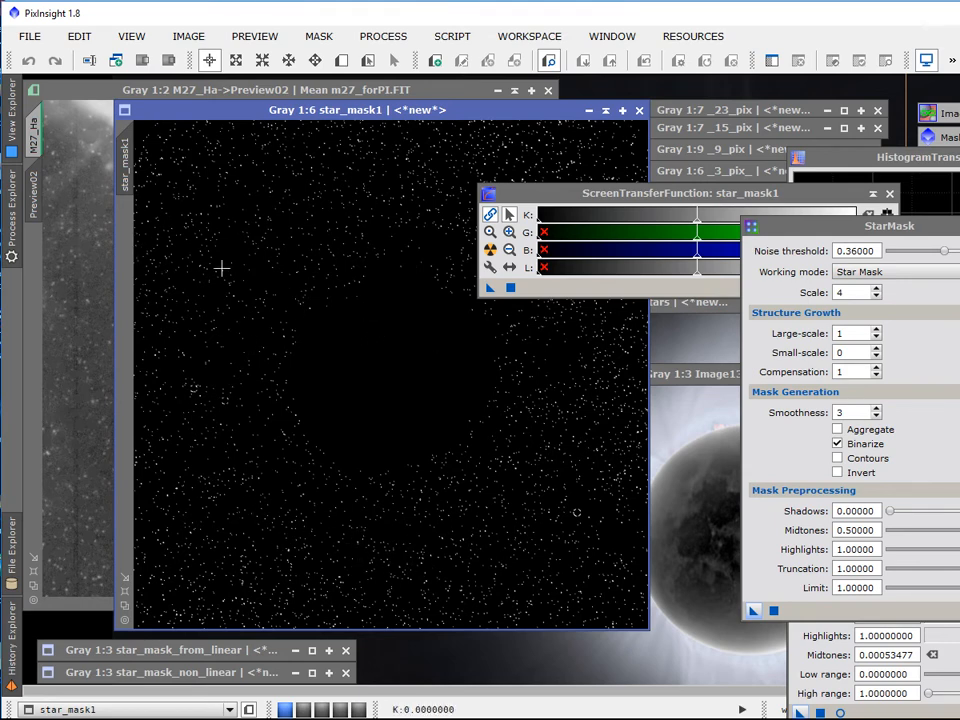
pyautogui.moveTo(187, 115); pyautogui.dragTo(337, 205)
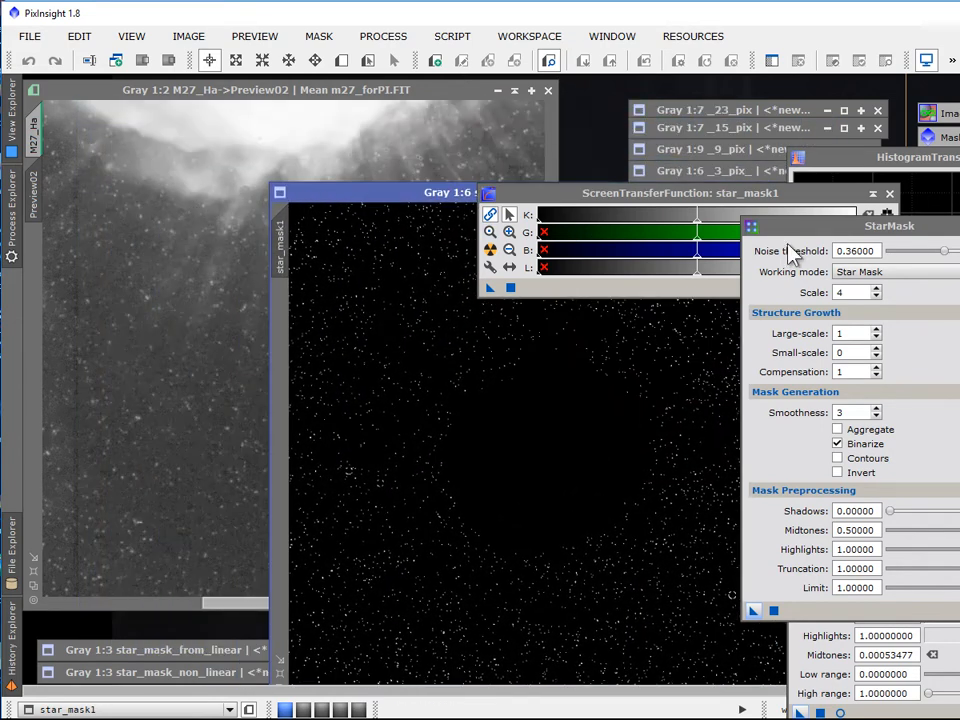
# Step: Lay star_mask1 back over the M27_Ha preview and place the StarMask dialog beside the two images
pyautogui.moveTo(798, 232); pyautogui.dragTo(531, 149)
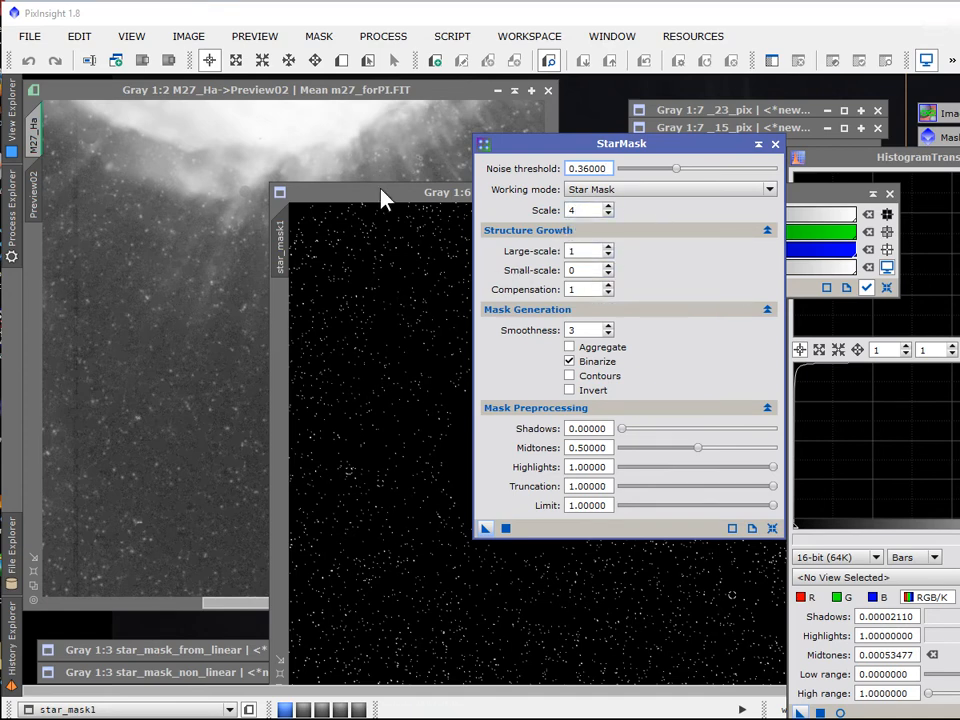
pyautogui.moveTo(386, 197); pyautogui.dragTo(371, 182)
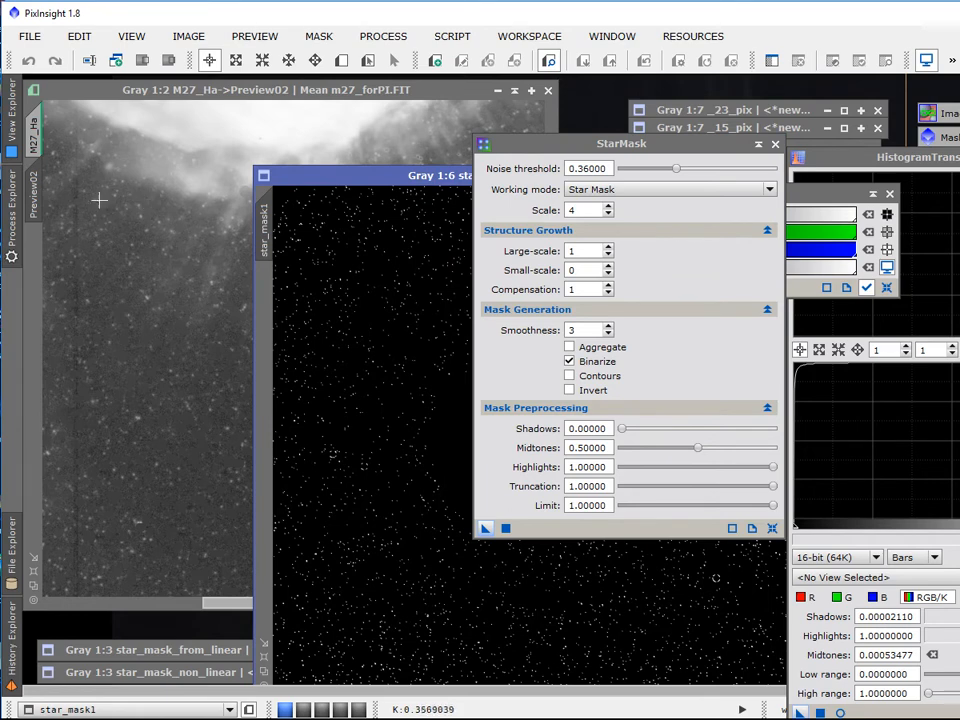
pyautogui.click(43, 193)
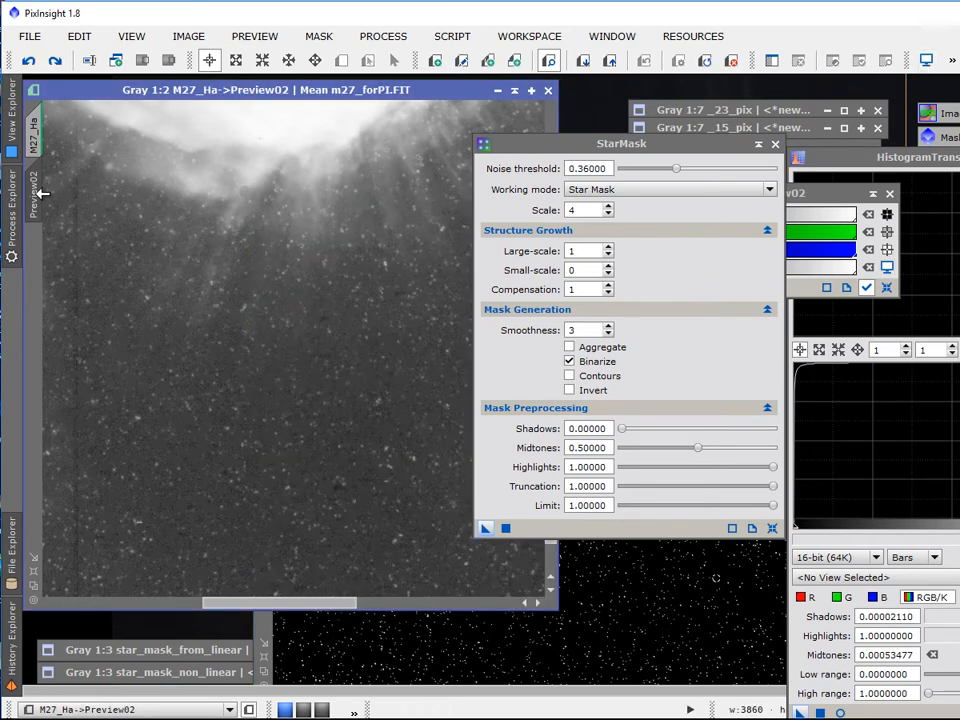
pyautogui.moveTo(43, 193); pyautogui.dragTo(279, 262)
pyautogui.moveTo(337, 182); pyautogui.dragTo(114, 111)
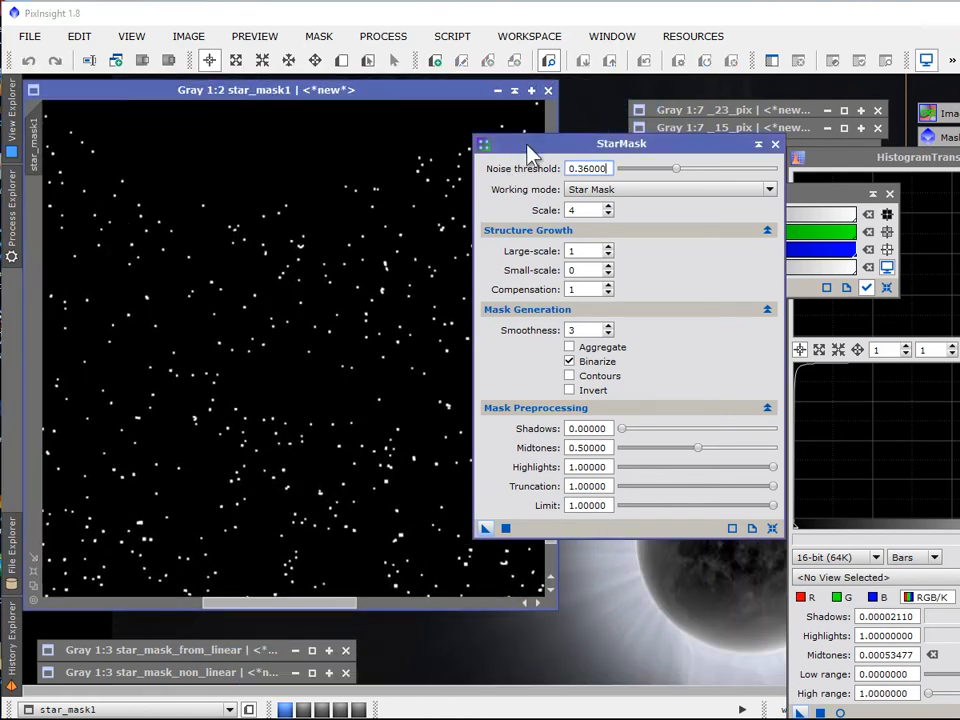
pyautogui.moveTo(512, 150); pyautogui.dragTo(654, 163)
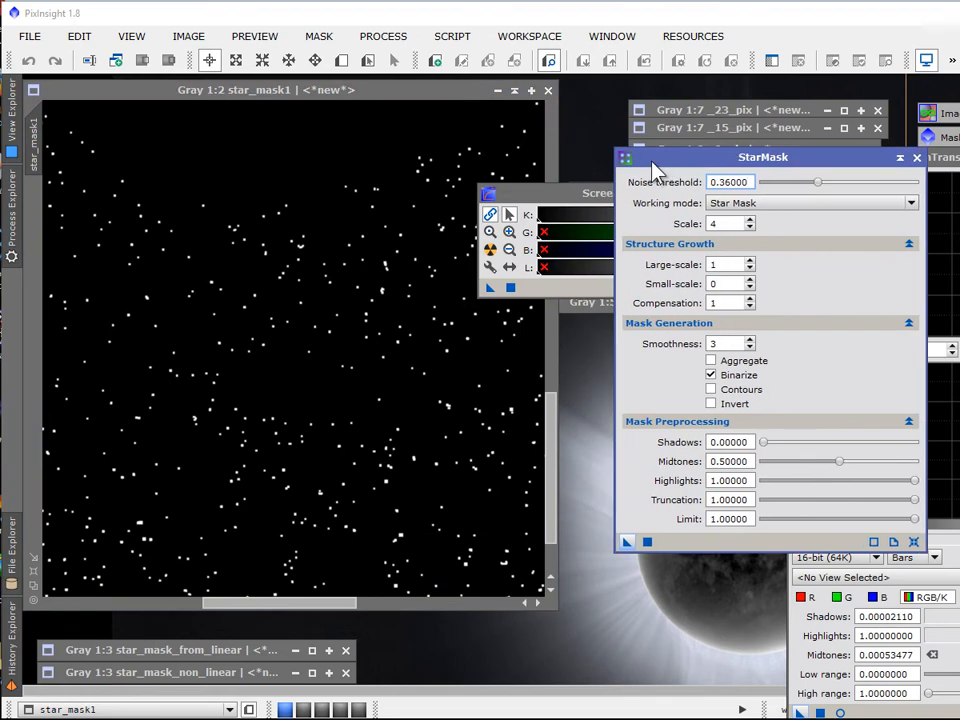
# Step: Switch back and forth between star_mask1 and M27_Ha's Preview02 to compare the masked stars with the image
pyautogui.hotkey('ctrl', 'pageup')
pyautogui.hotkey('ctrl', 'pagedown')
pyautogui.hotkey('ctrl', 'pageup')
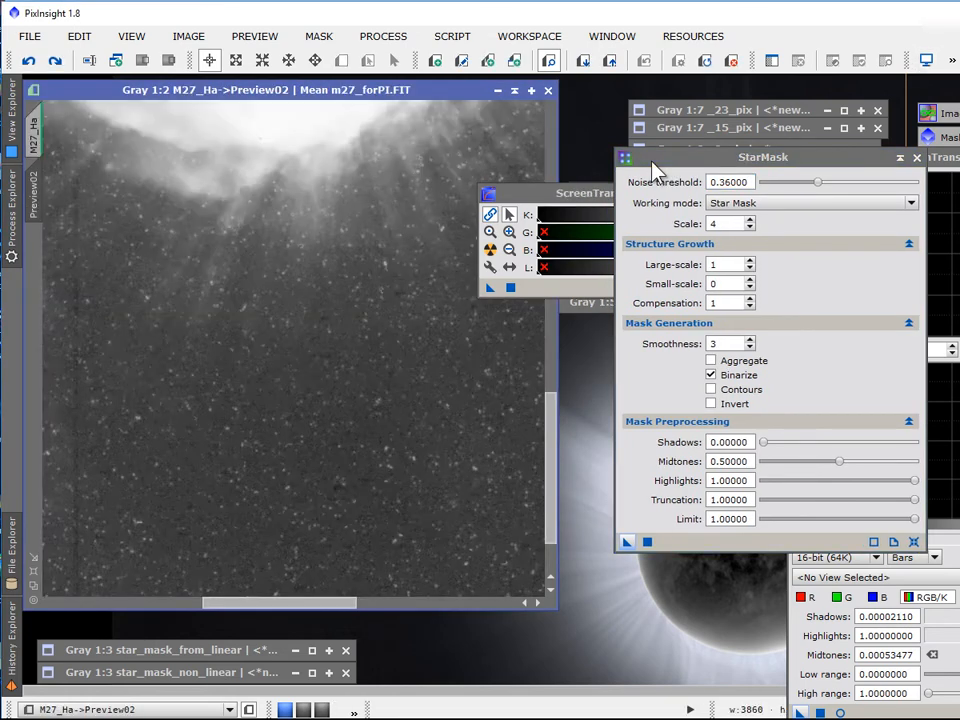
pyautogui.hotkey('ctrl', 'pagedown')
pyautogui.hotkey('ctrl', 'pageup')
pyautogui.hotkey('ctrl', 'pagedown')
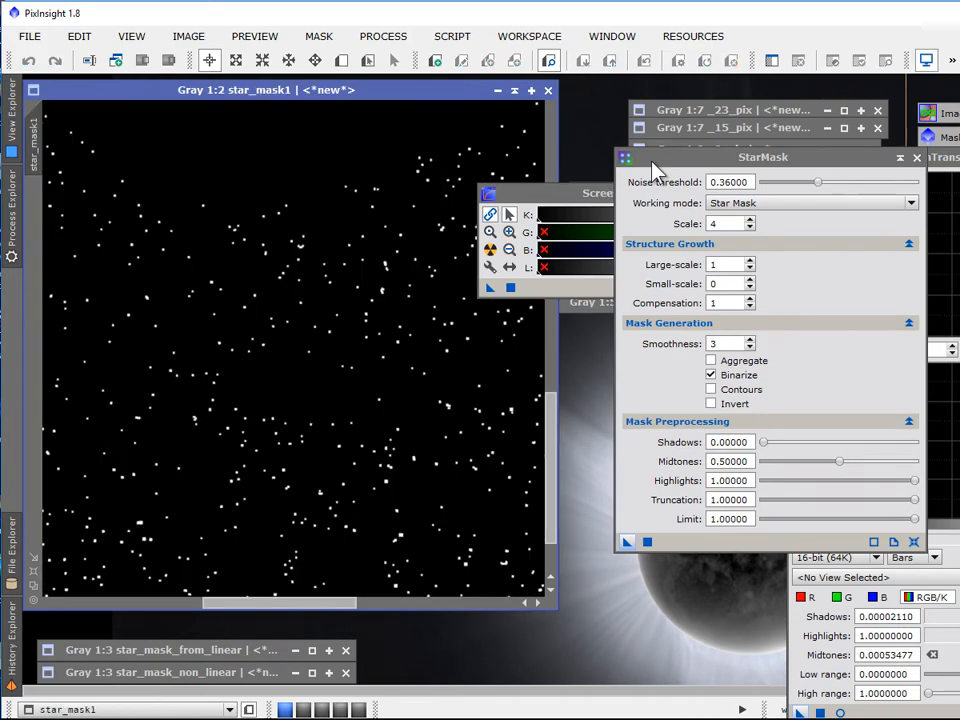
pyautogui.hotkey('ctrl', 'pageup')
pyautogui.hotkey('ctrl', 'pagedown')
pyautogui.hotkey('ctrl', 'pageup')
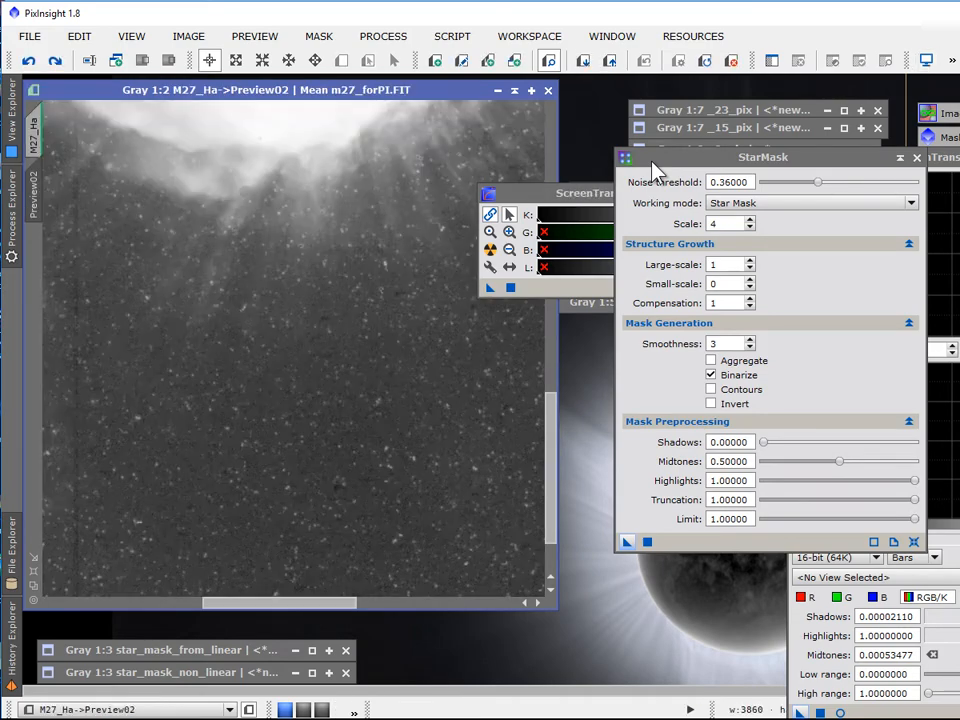
# Step: Alternate once more between M27_Ha's Preview02 and star_mask1 to check how well the mask covers the small stars
pyautogui.hotkey('ctrl', 'pagedown')
pyautogui.hotkey('ctrl', 'pageup')
pyautogui.hotkey('ctrl', 'pagedown')
pyautogui.hotkey('ctrl', 'pageup')
pyautogui.hotkey('ctrl', 'pagedown')
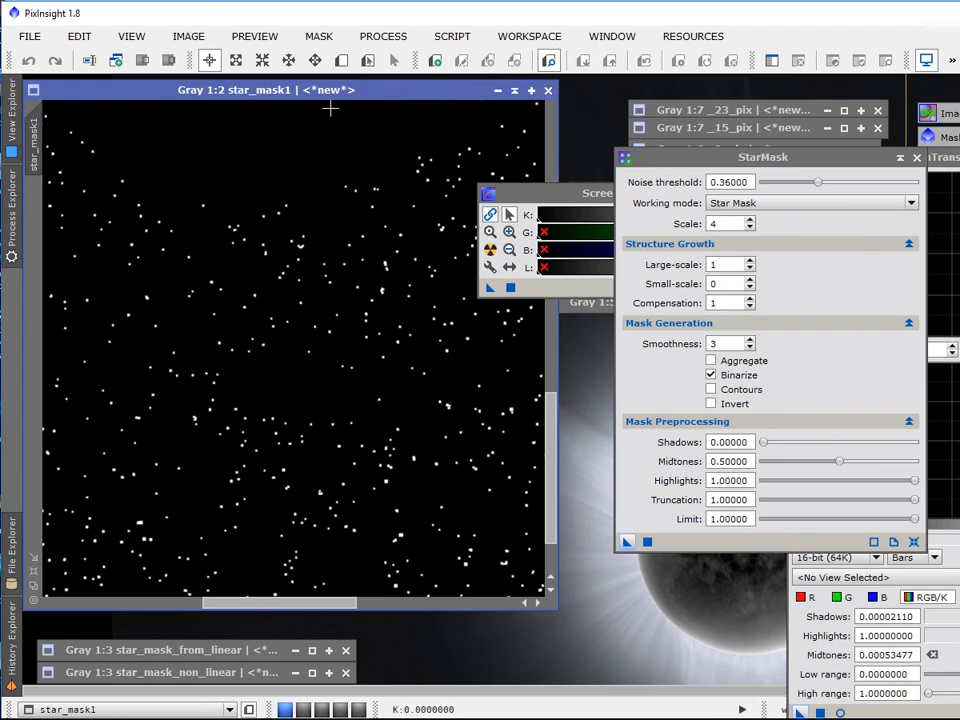
# Step: Apply star_mask1 as the mask on the M27_Ha window and show its full main view instead of Preview02
pyautogui.moveTo(103, 90); pyautogui.dragTo(361, 126)
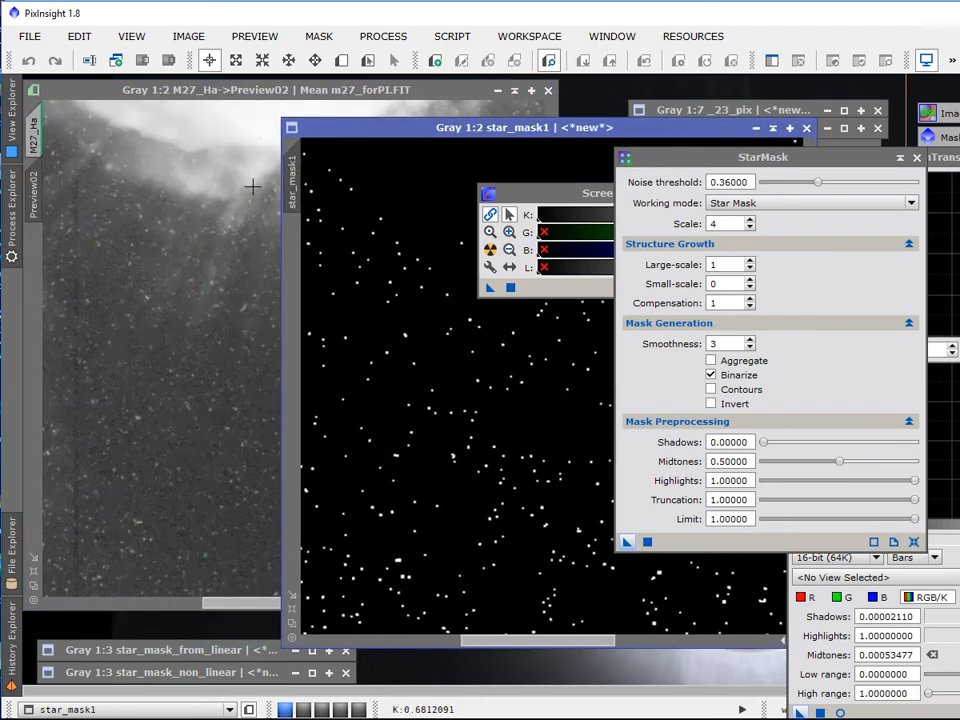
pyautogui.moveTo(298, 176); pyautogui.dragTo(36, 267)
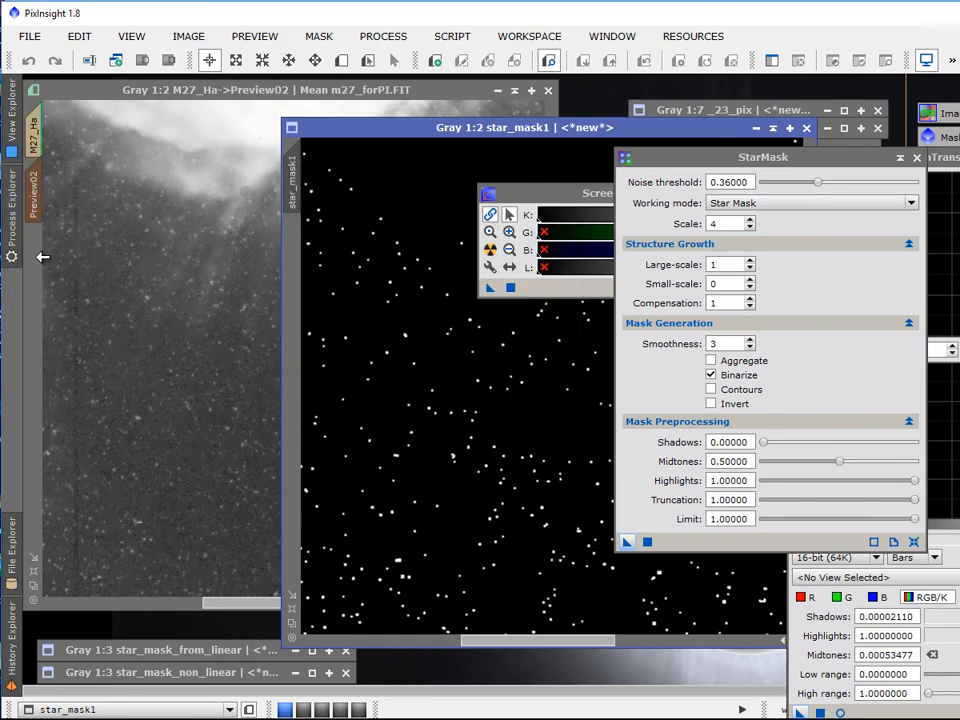
pyautogui.click(412, 97)
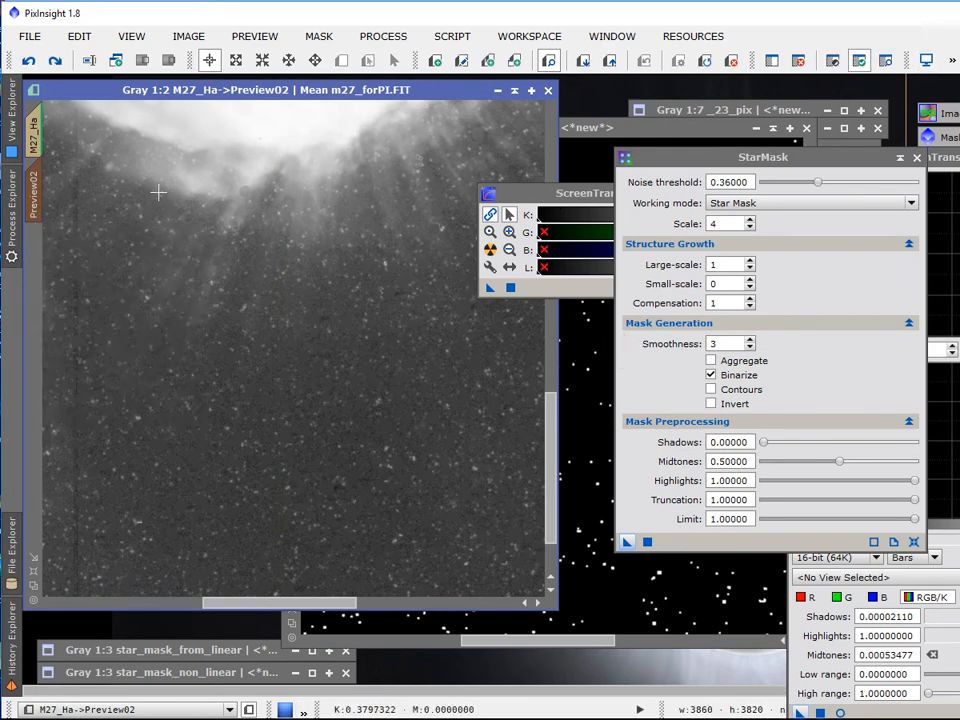
pyautogui.click(33, 133)
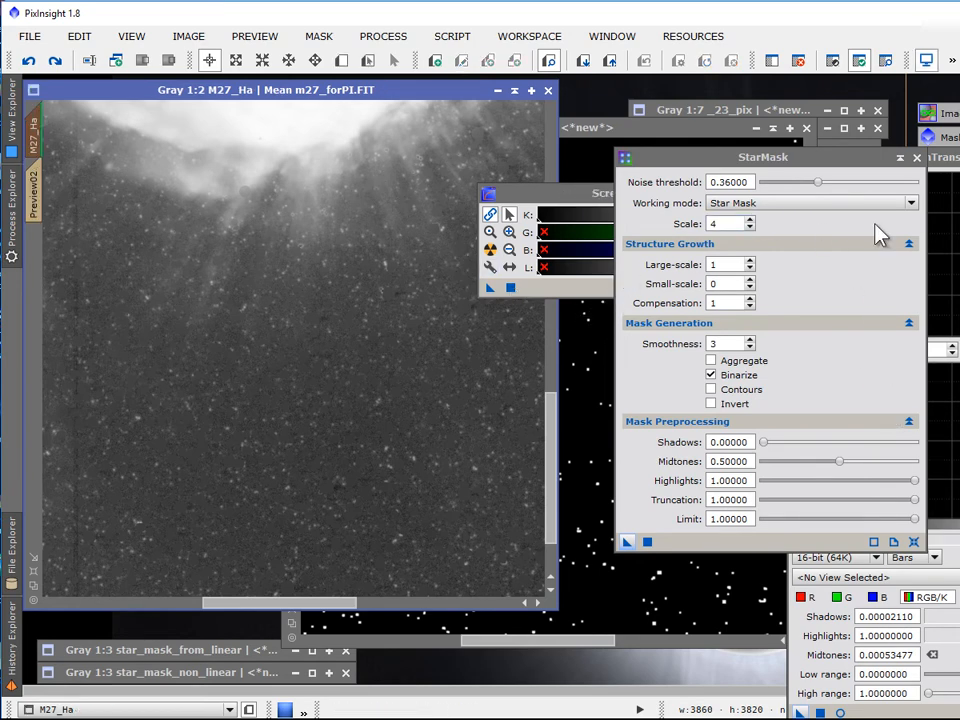
# Step: Close the StarMask and HistogramTransformation dialogs, and clear ScreenTransferFunction and the collapsed star_mask1 window away from M27_Ha
pyautogui.click(916, 158)
pyautogui.moveTo(938, 168); pyautogui.dragTo(838, 180)
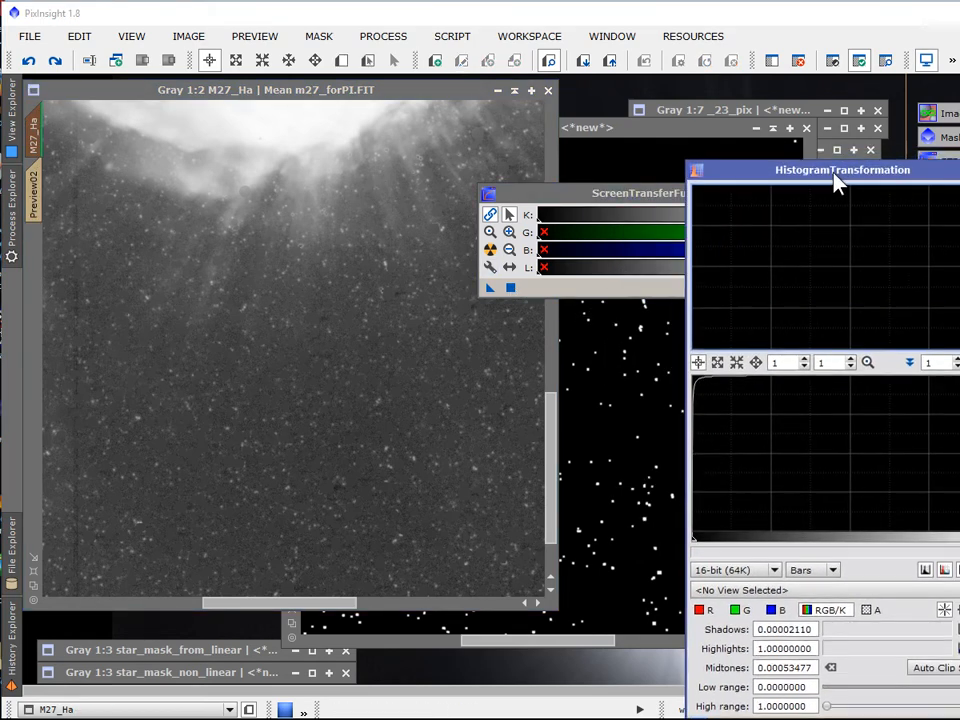
pyautogui.click(957, 170)
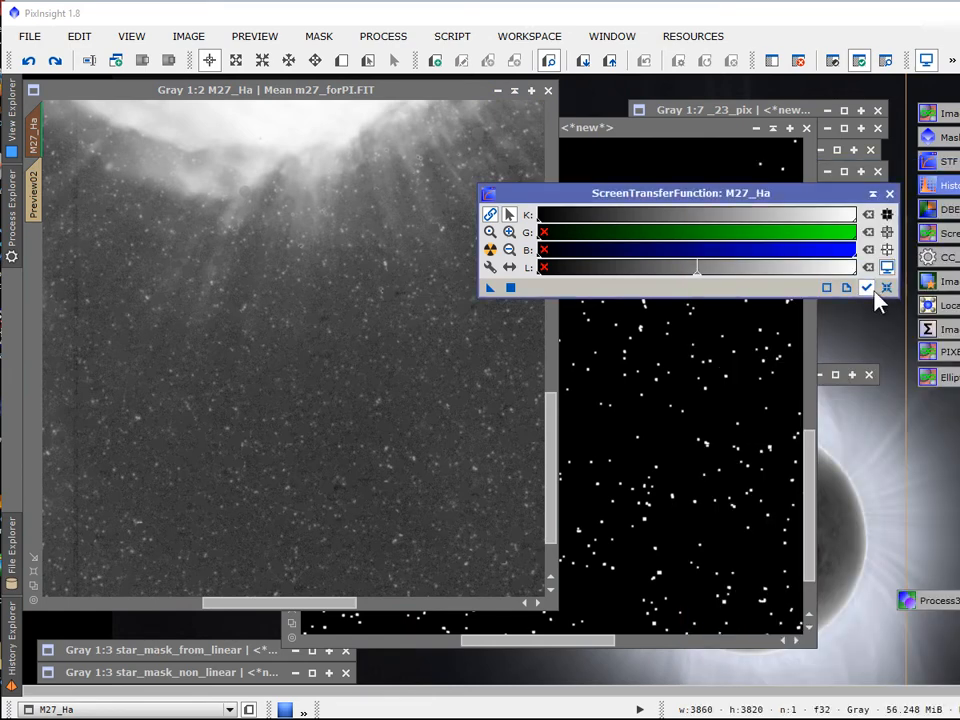
pyautogui.moveTo(700, 195); pyautogui.dragTo(880, 540)
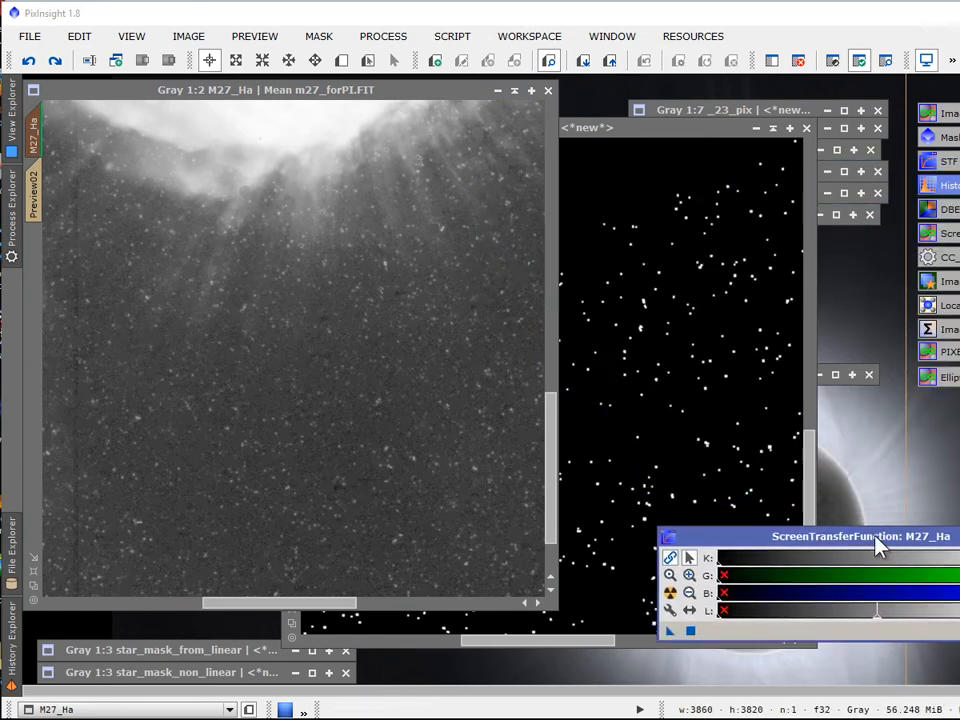
pyautogui.click(782, 130)
pyautogui.moveTo(615, 375); pyautogui.dragTo(640, 430)
# Step: Open MultiscaleMedianTransform and apply it to the masked M27_Ha with layers 1 to 3 disabled and only the residual kept
pyautogui.click(11, 250)
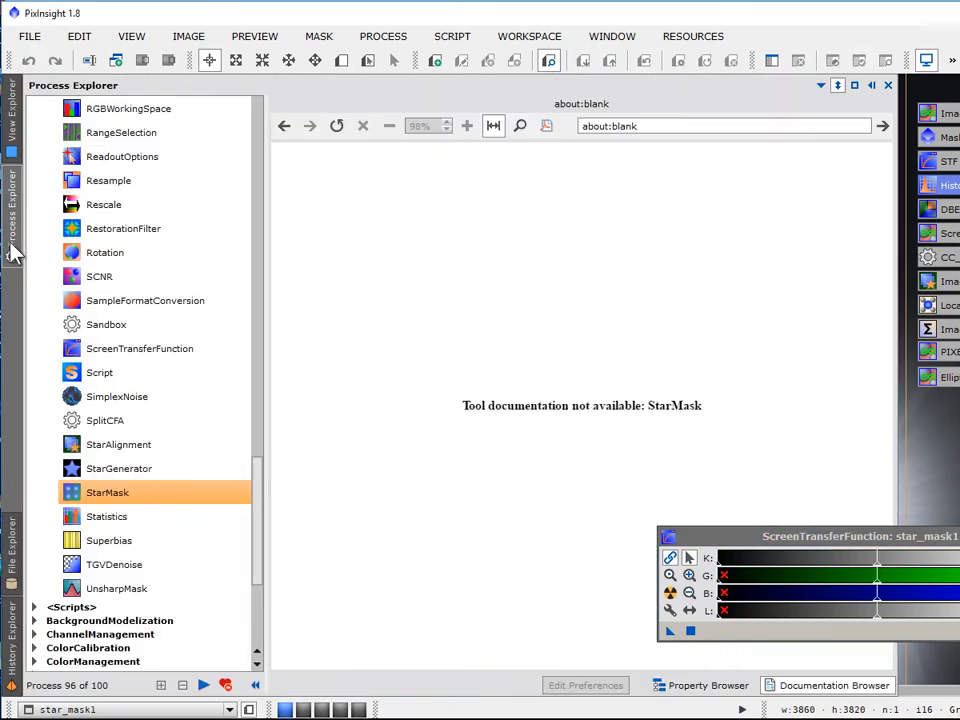
pyautogui.scroll(3, 122, 375)
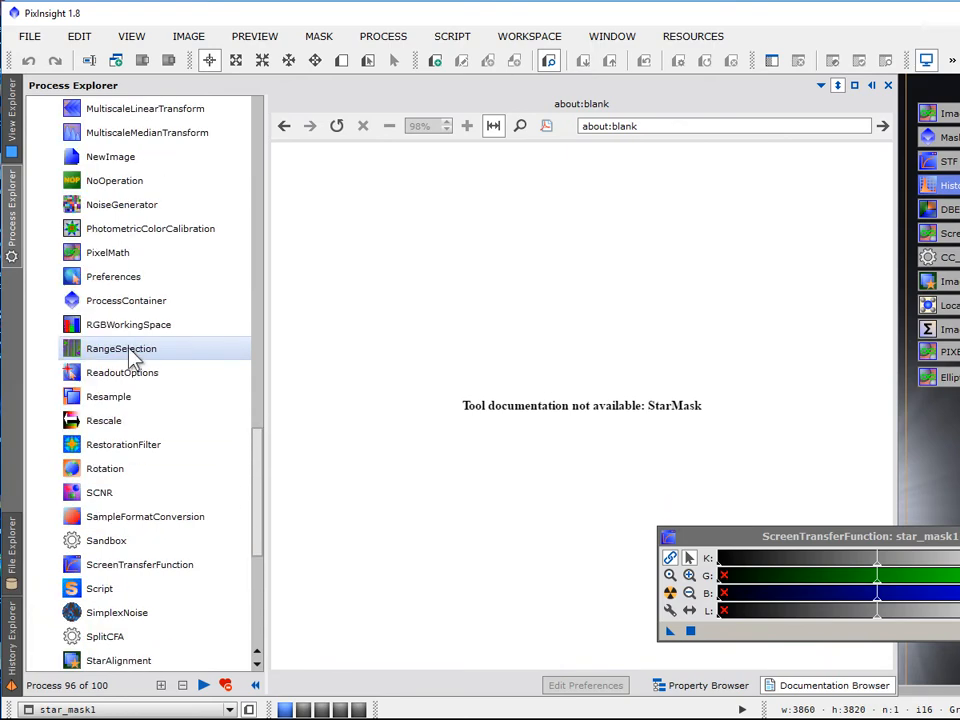
pyautogui.scroll(2, 128, 360)
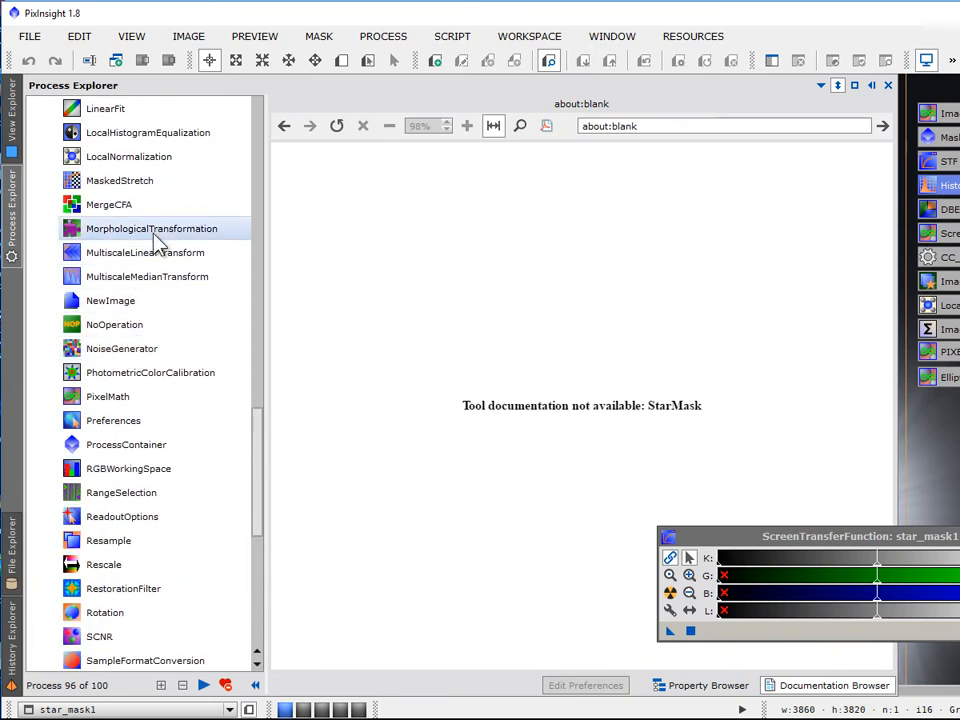
pyautogui.click(165, 283)
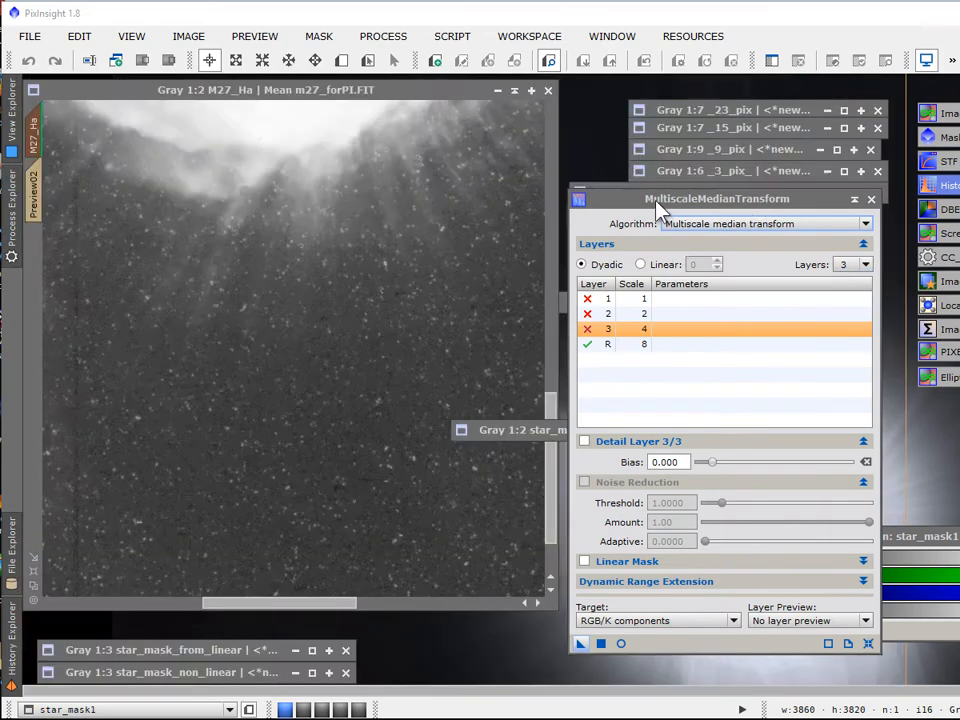
pyautogui.moveTo(656, 200); pyautogui.dragTo(648, 131)
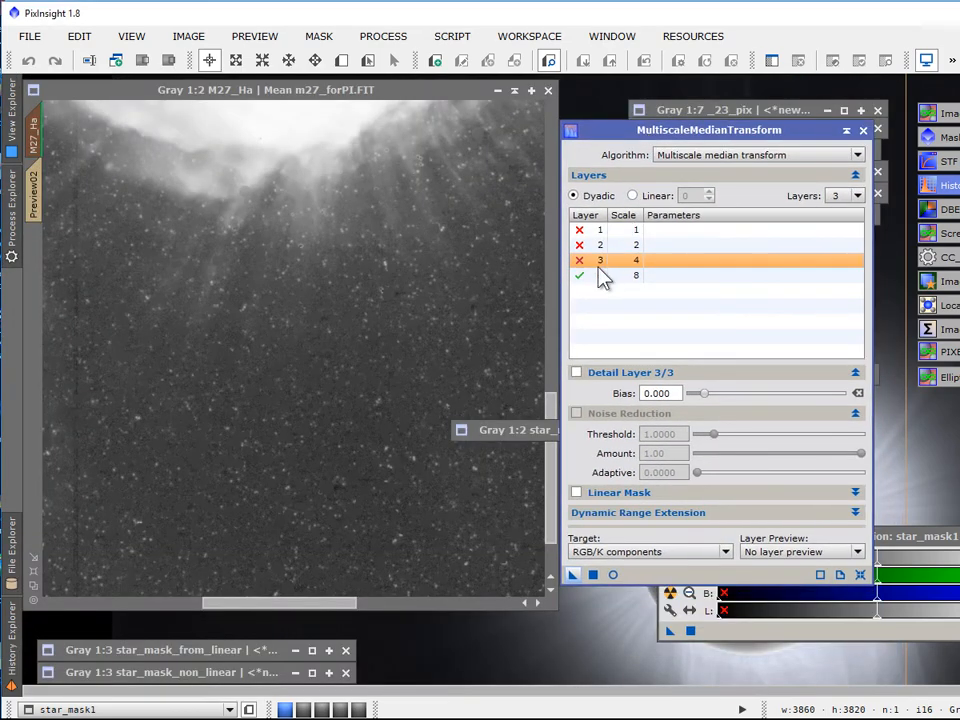
pyautogui.moveTo(573, 575); pyautogui.dragTo(412, 506)
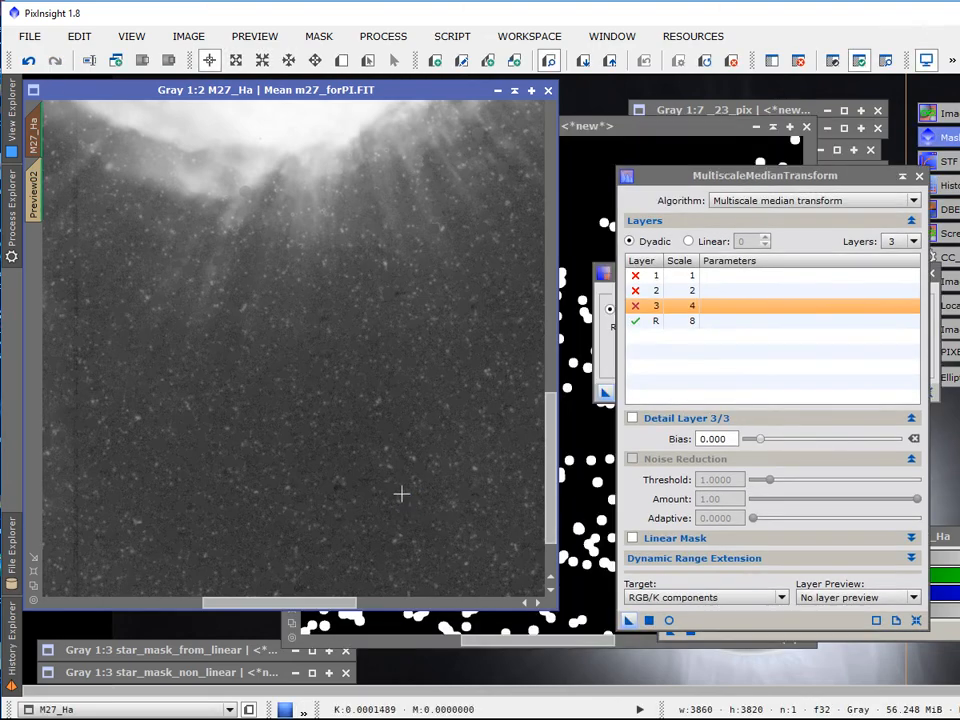
# Step: Undo and redo the median transform to compare its effect, and examine the nebula and surrounding stars across M27_Ha at several magnifications
pyautogui.click(31, 62)
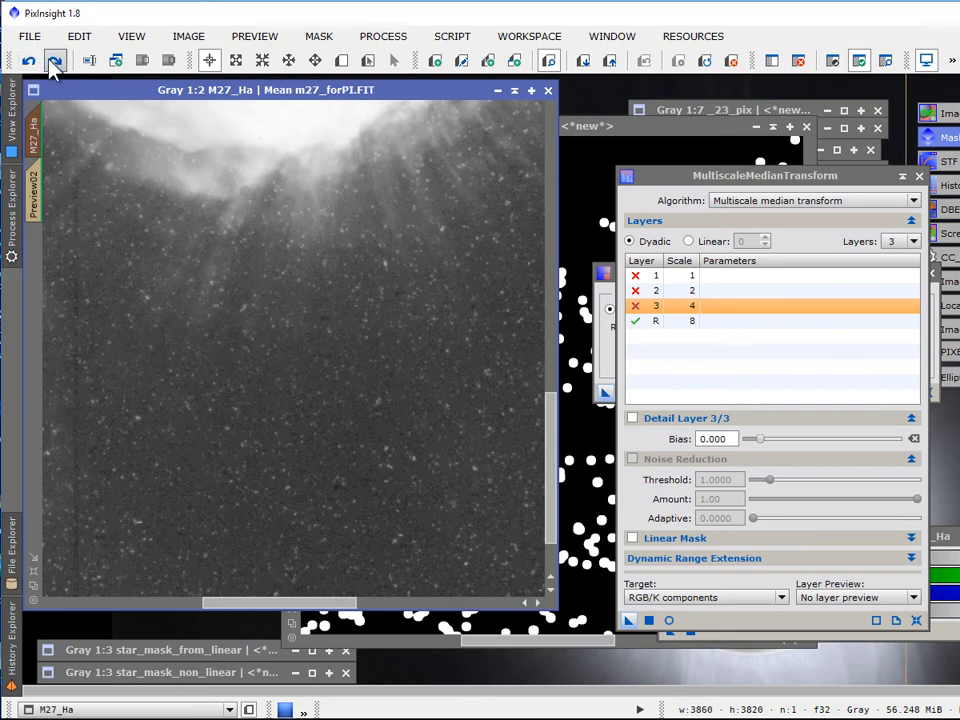
pyautogui.scroll(1, 364, 397)
pyautogui.scroll(-5, 364, 397)
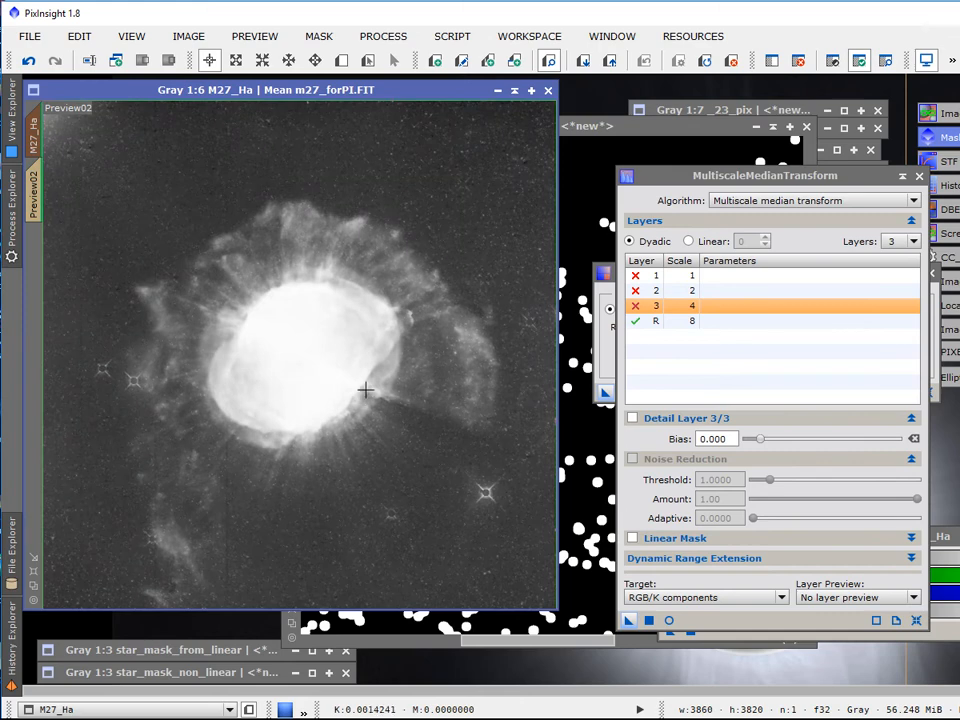
pyautogui.scroll(1, 365, 390)
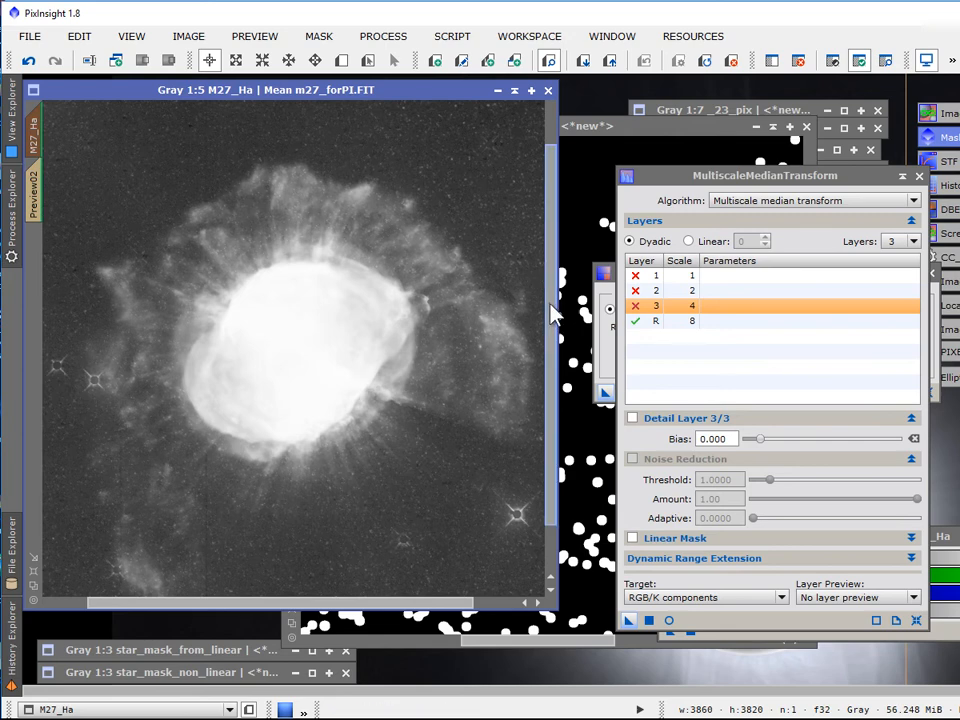
pyautogui.scroll(2, 553, 318)
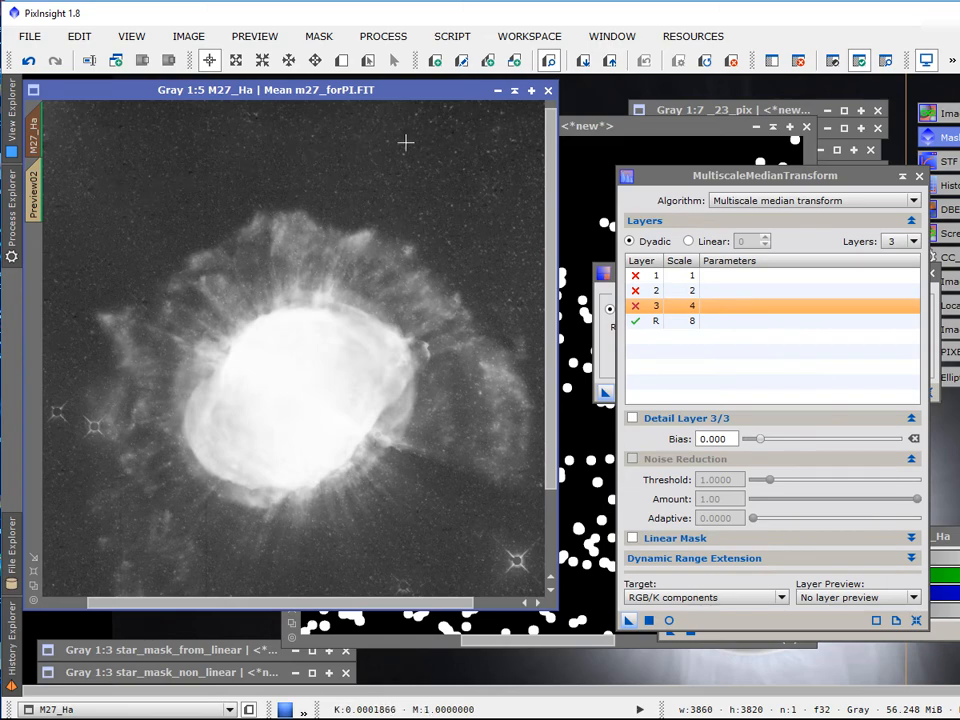
pyautogui.scroll(1, 510, 219)
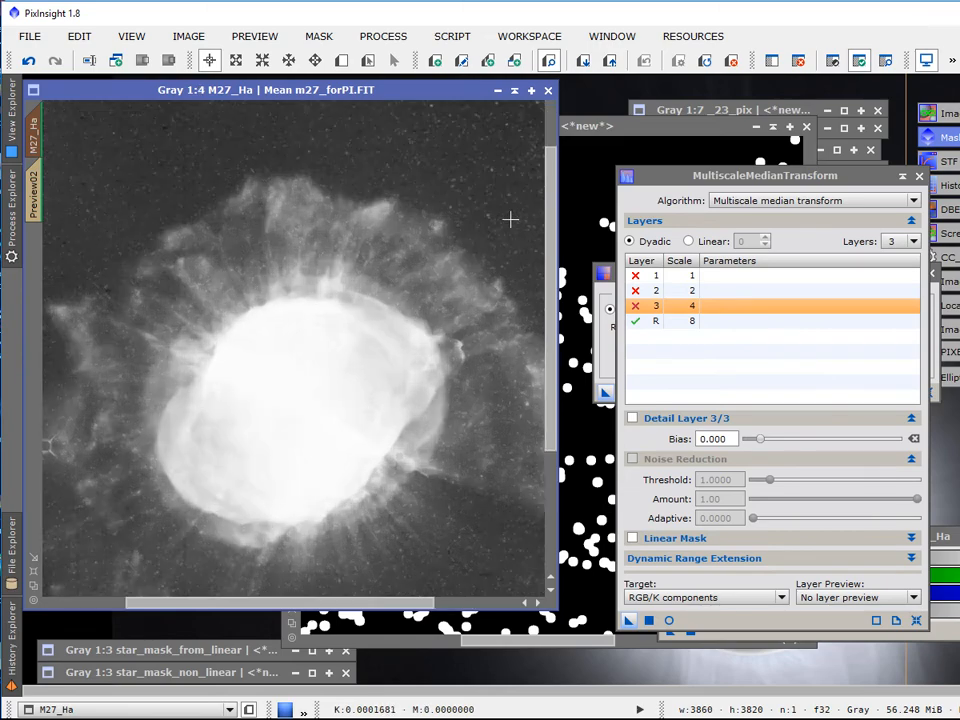
pyautogui.scroll(1, 510, 219)
pyautogui.scroll(1, 471, 219)
pyautogui.scroll(-2, 472, 222)
pyautogui.scroll(-4, 553, 240)
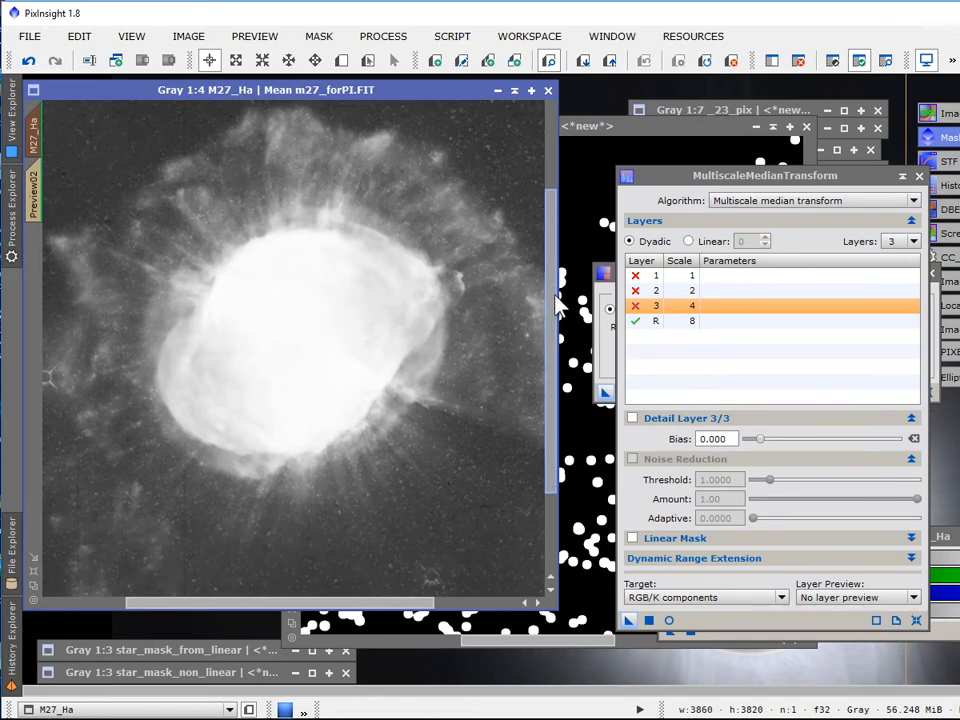
pyautogui.scroll(-6, 556, 306)
pyautogui.scroll(3, 556, 312)
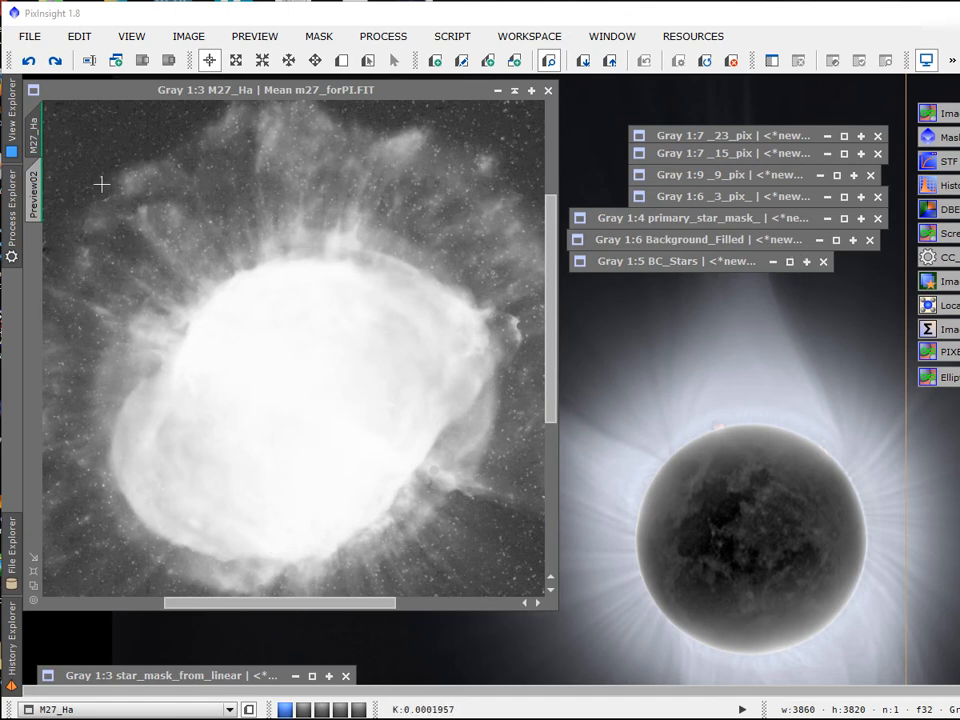
# Step: Open ScreenTransferFunction tracking M27_Ha and transfer its screen stretch to a newly opened HistogramTransformation
pyautogui.doubleClick(945, 161)
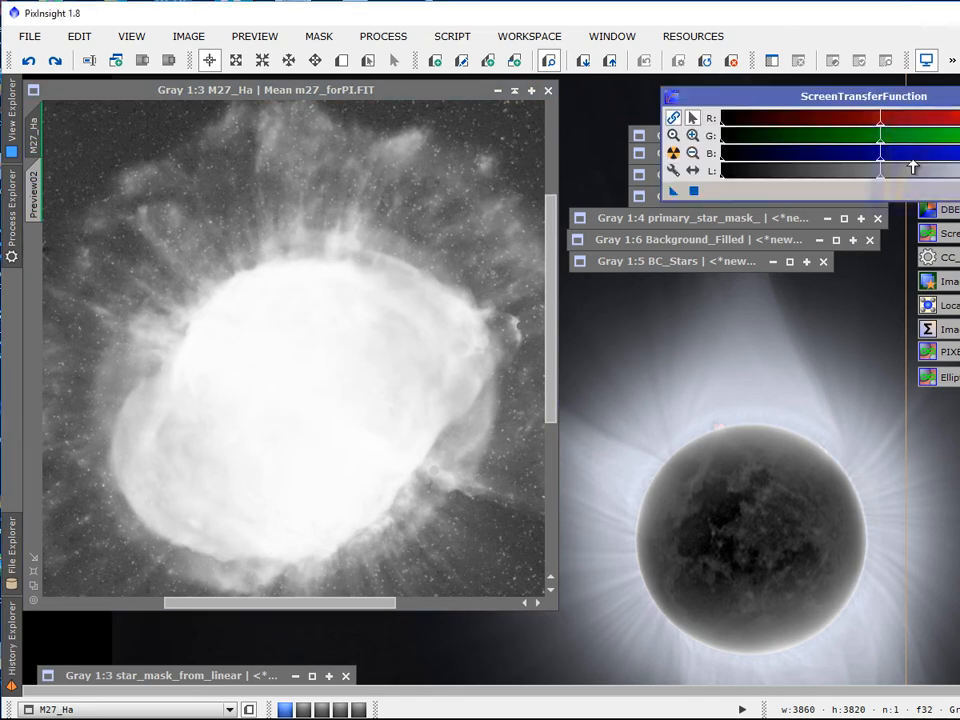
pyautogui.moveTo(757, 107); pyautogui.dragTo(638, 89)
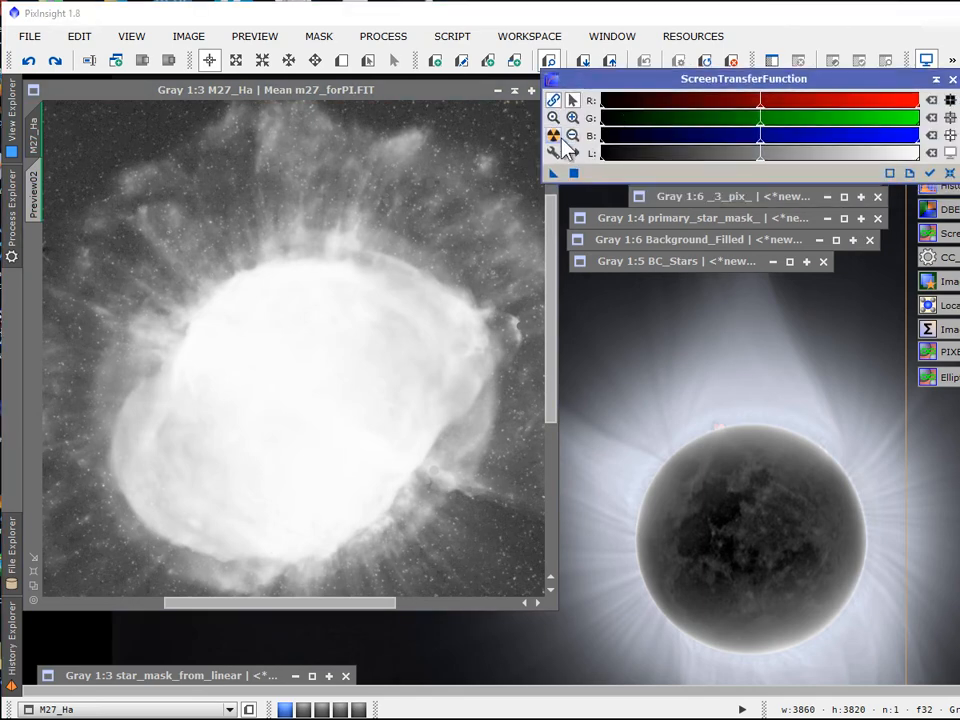
pyautogui.click(538, 224)
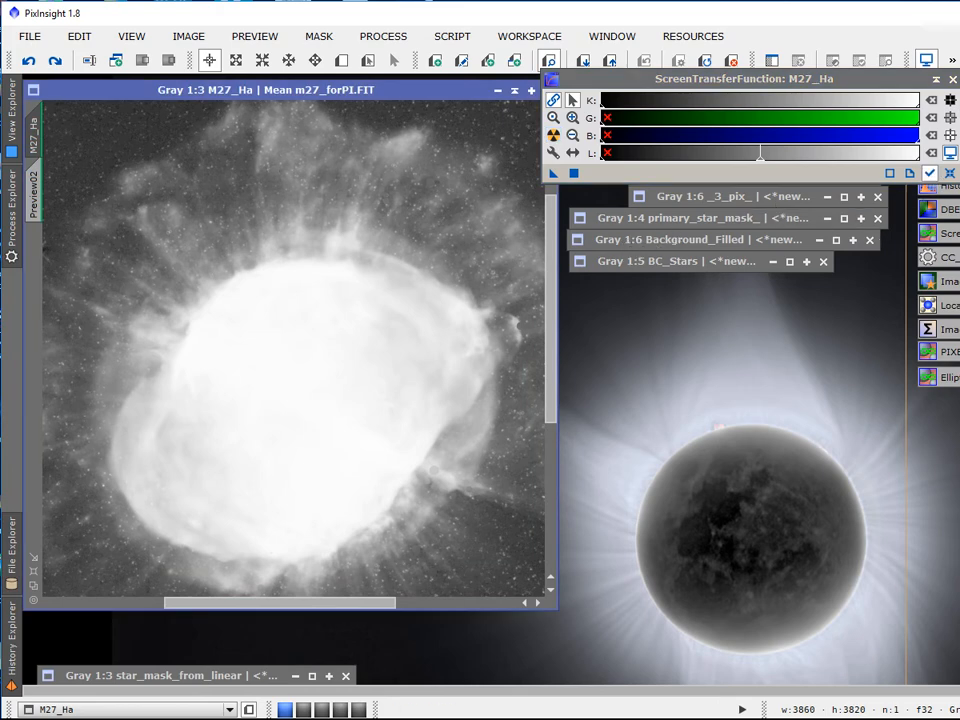
pyautogui.moveTo(858, 88); pyautogui.dragTo(775, 87)
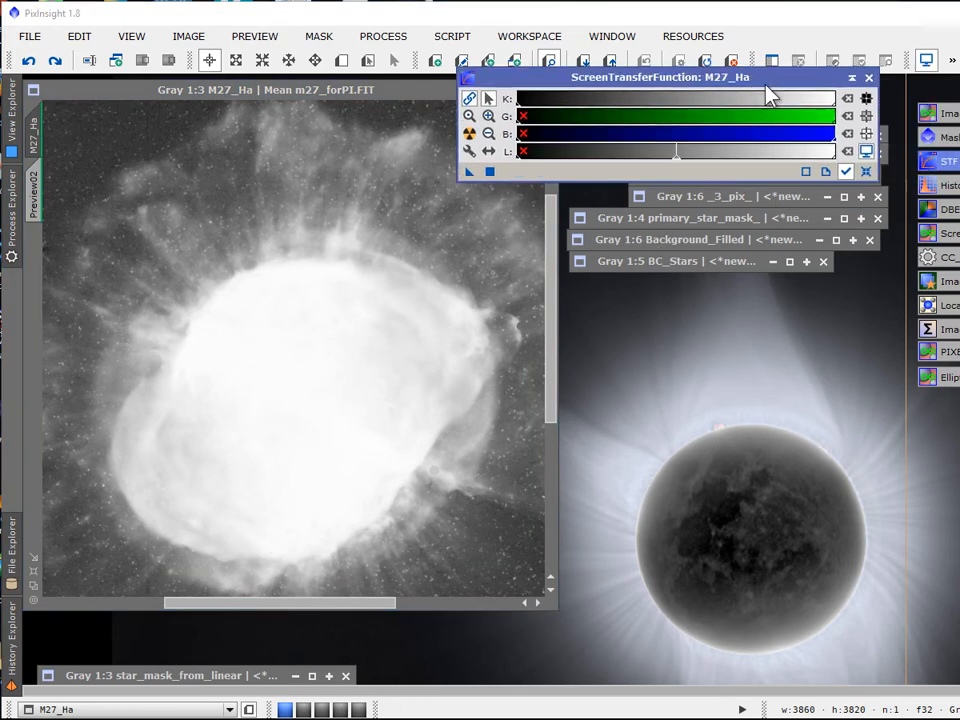
pyautogui.doubleClick(952, 196)
pyautogui.moveTo(472, 172); pyautogui.dragTo(805, 706)
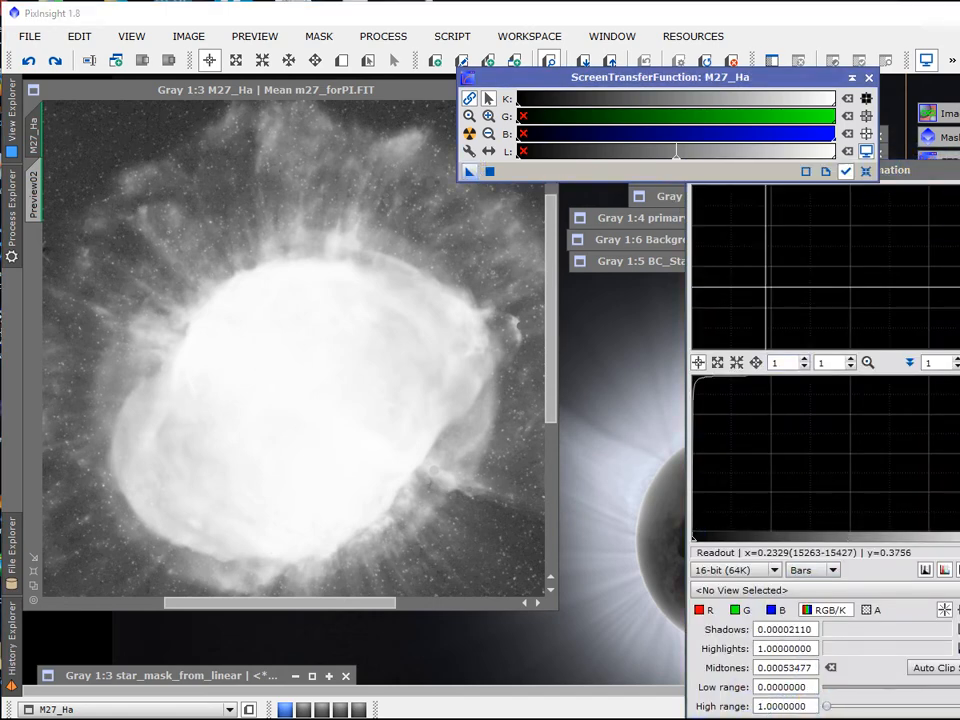
# Step: Apply the HistogramTransformation stretch permanently to M27_Ha, disable the image's screen stretch and close the histogram dialog
pyautogui.moveTo(915, 172); pyautogui.dragTo(830, 99)
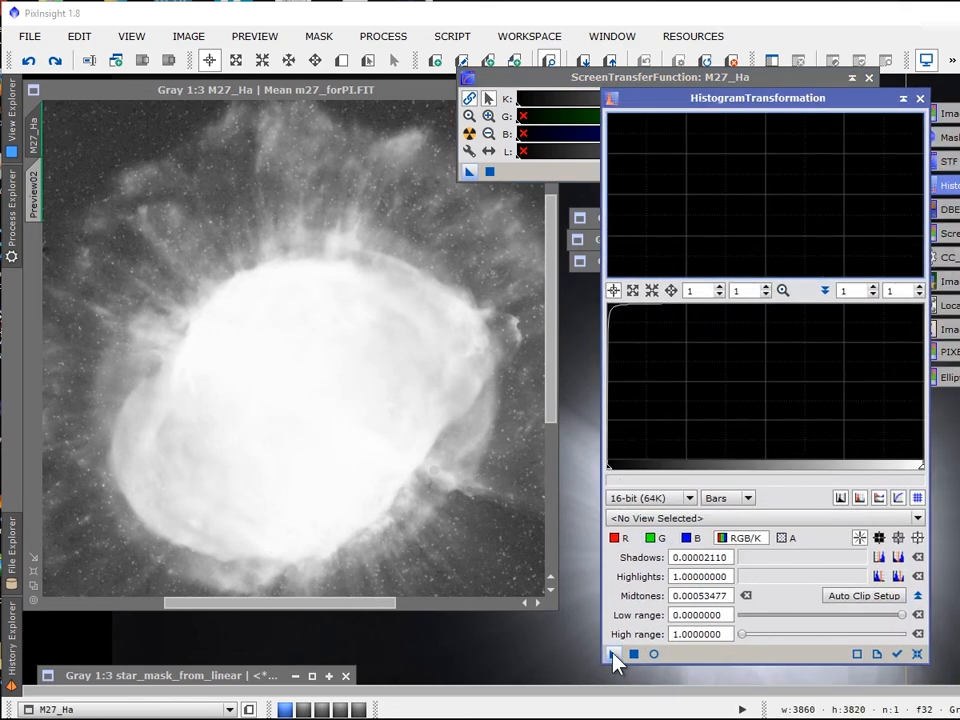
pyautogui.moveTo(614, 654); pyautogui.dragTo(319, 360)
pyautogui.click(926, 60)
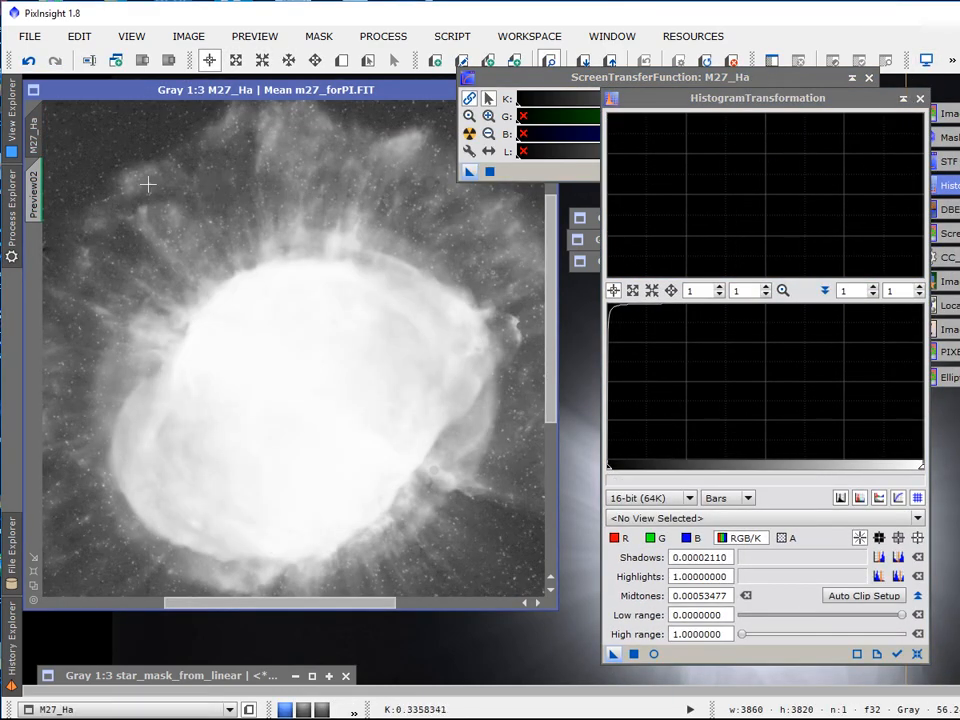
pyautogui.click(920, 99)
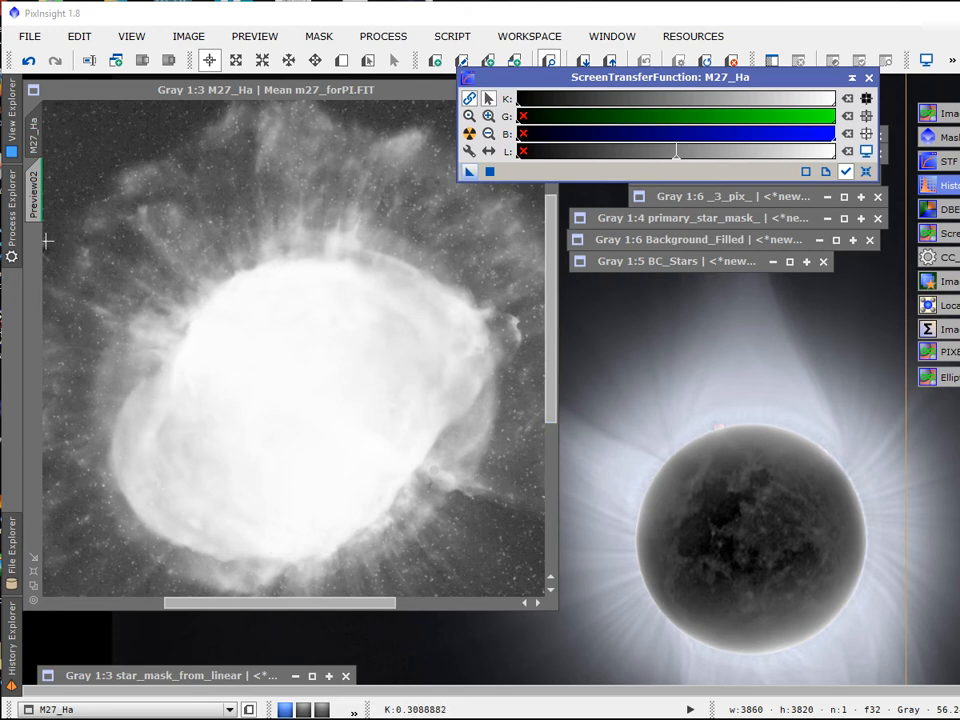
# Step: Open the HDRMultiscaleTransform process and place its dialog beside the M27_Ha image
pyautogui.click(13, 238)
pyautogui.scroll(-6, 175, 560)
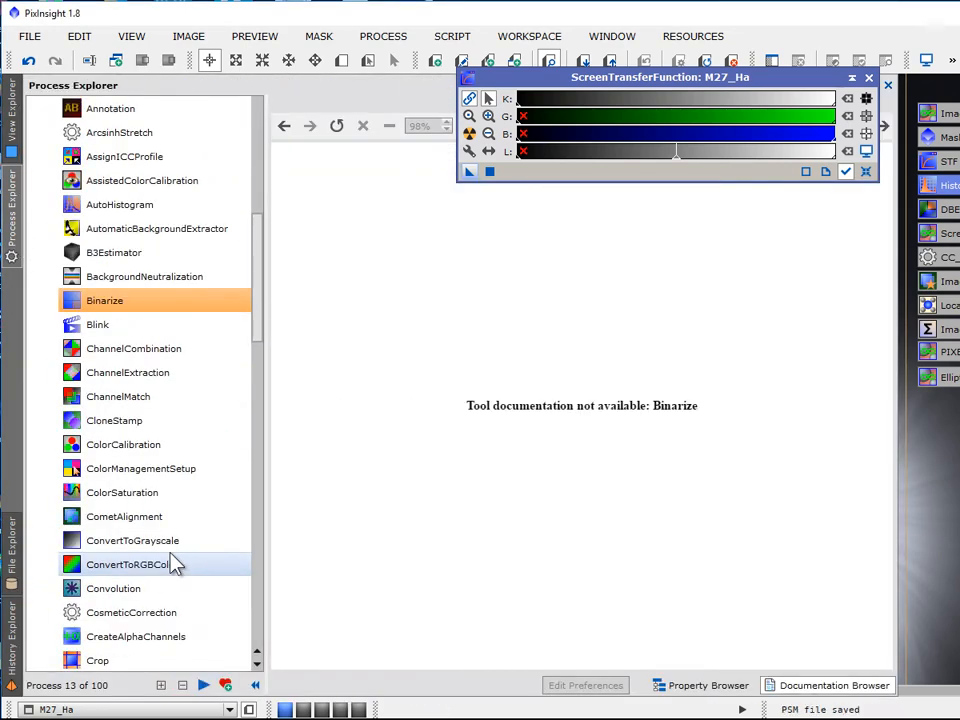
pyautogui.scroll(-2, 175, 565)
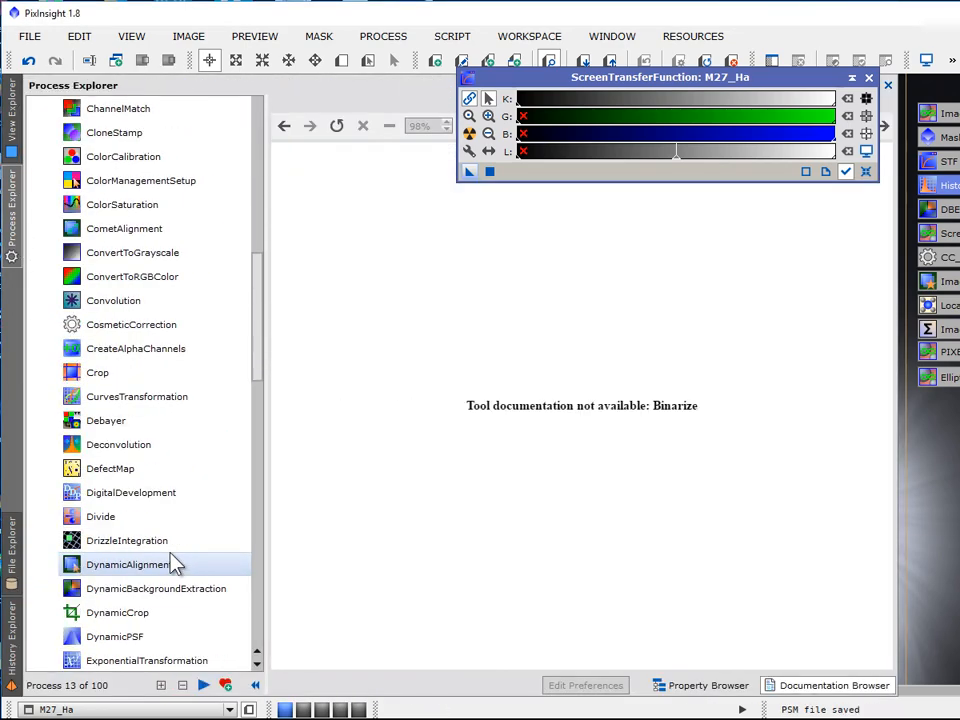
pyautogui.scroll(-1, 175, 565)
pyautogui.scroll(-3, 175, 565)
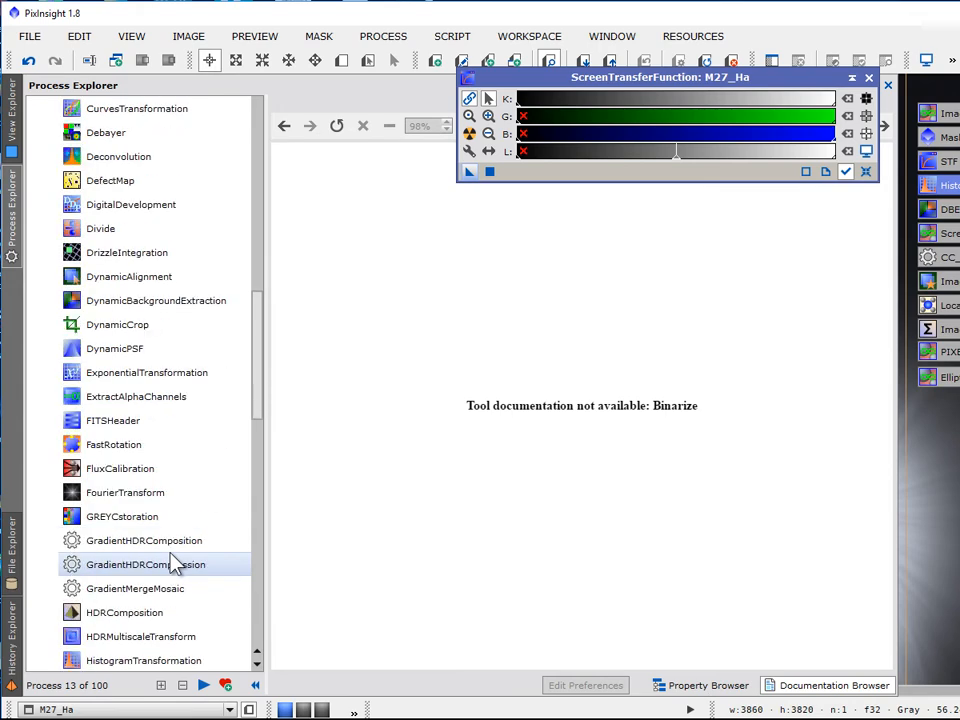
pyautogui.scroll(-1, 191, 595)
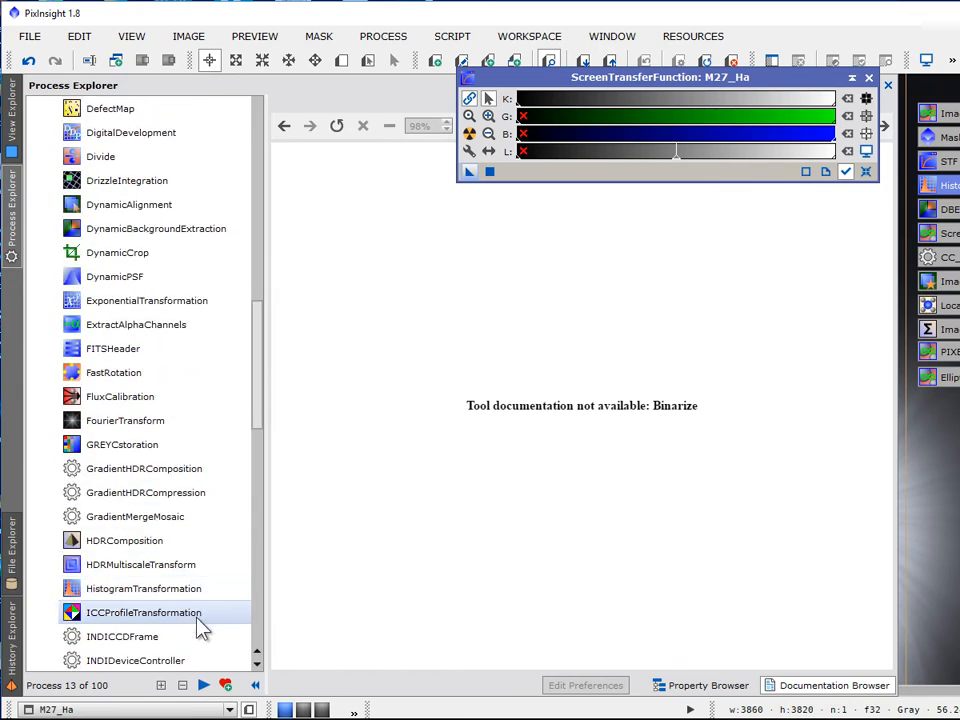
pyautogui.doubleClick(180, 566)
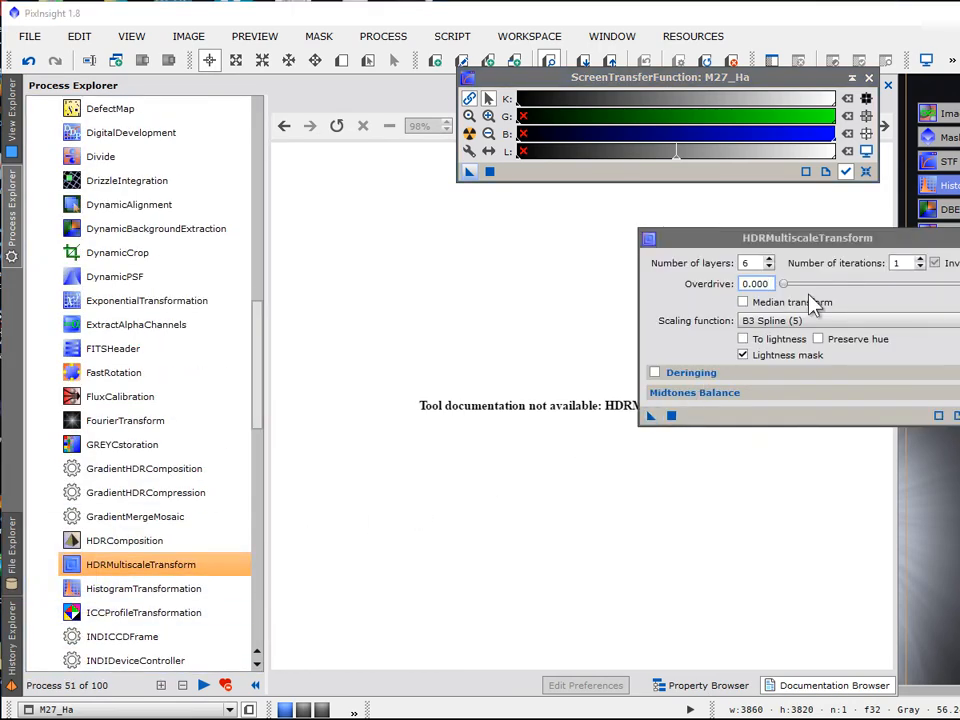
pyautogui.moveTo(729, 241); pyautogui.dragTo(743, 236)
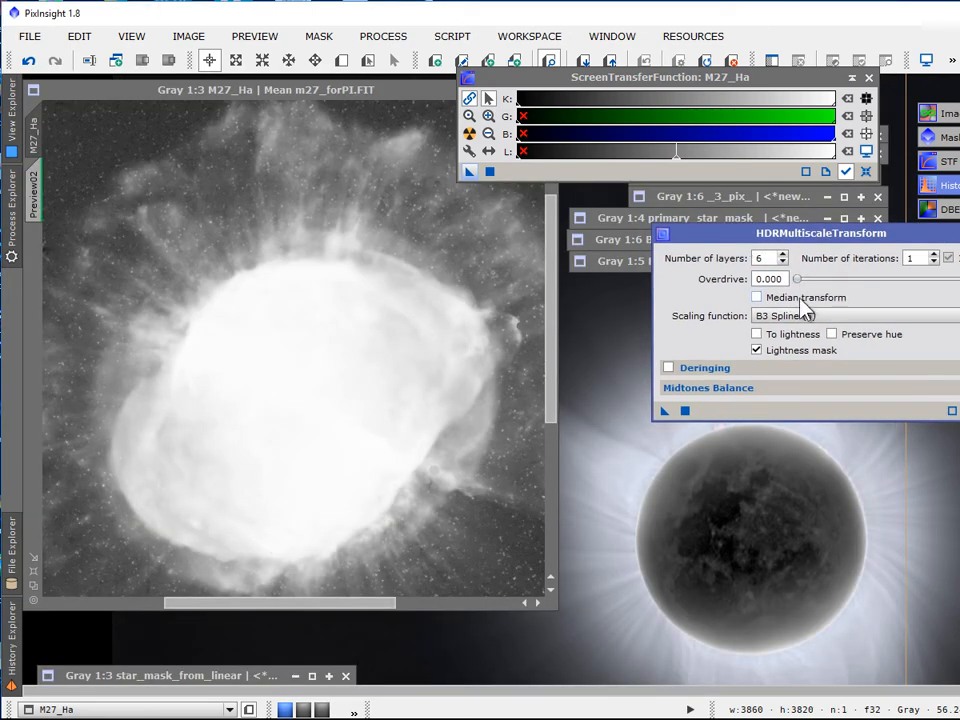
# Step: Set the scaling function to Gaussian (7) and apply the six-layer HDRMultiscaleTransform to the full M27_Ha image
pyautogui.click(803, 315)
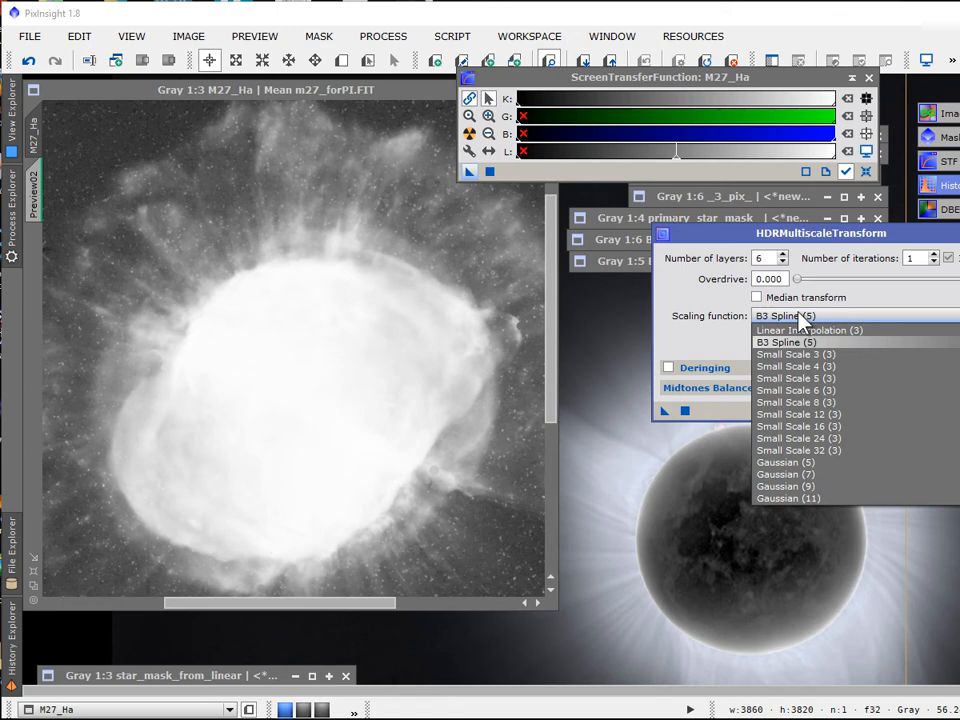
pyautogui.click(818, 486)
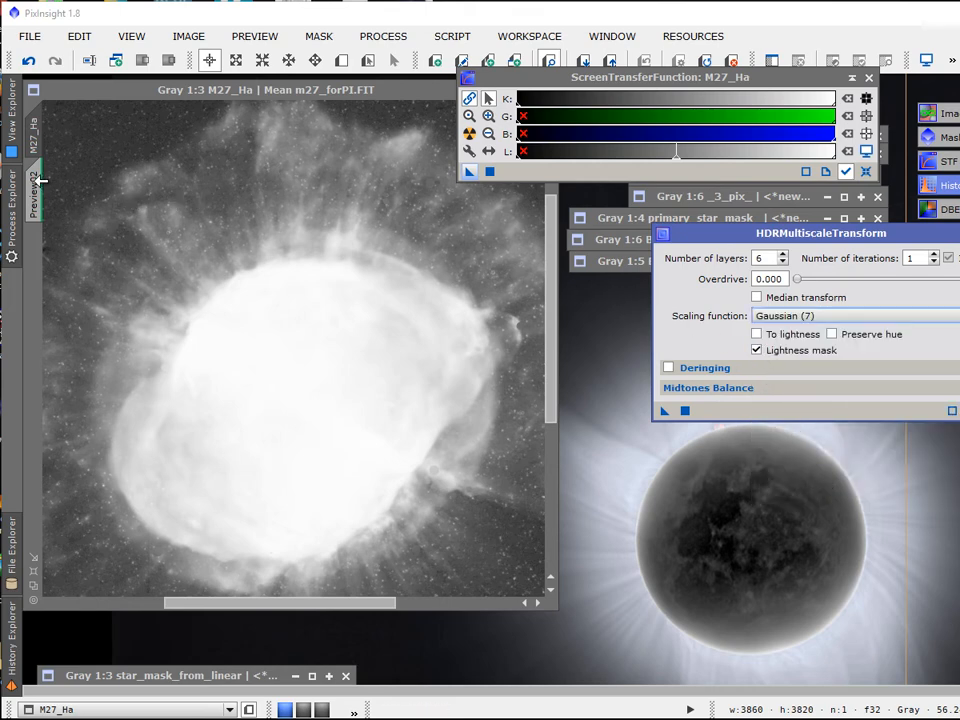
pyautogui.click(35, 185)
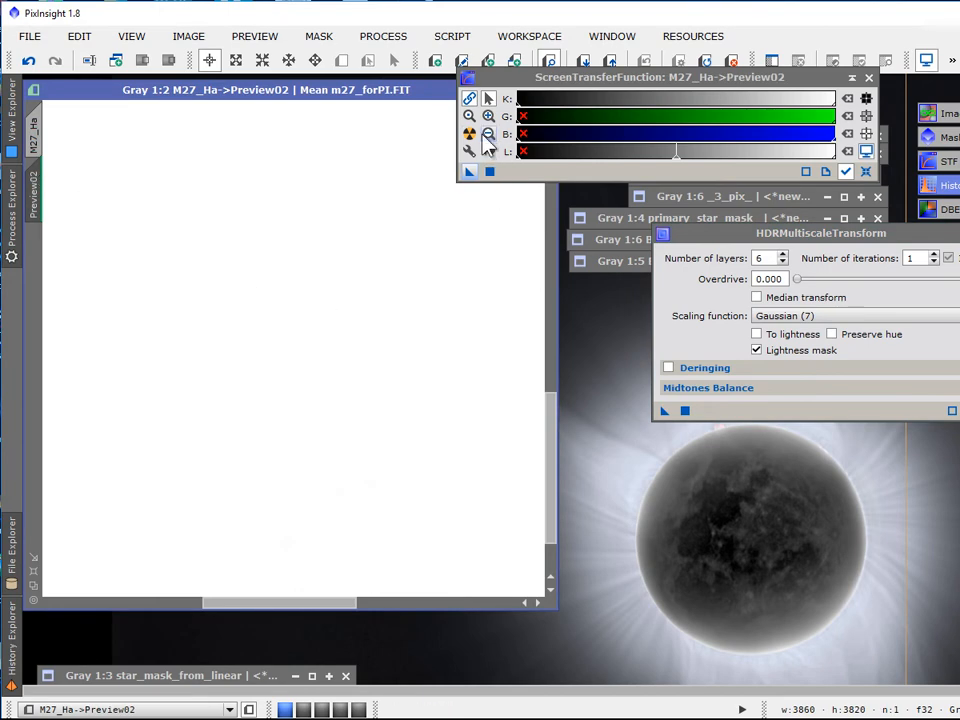
pyautogui.click(470, 133)
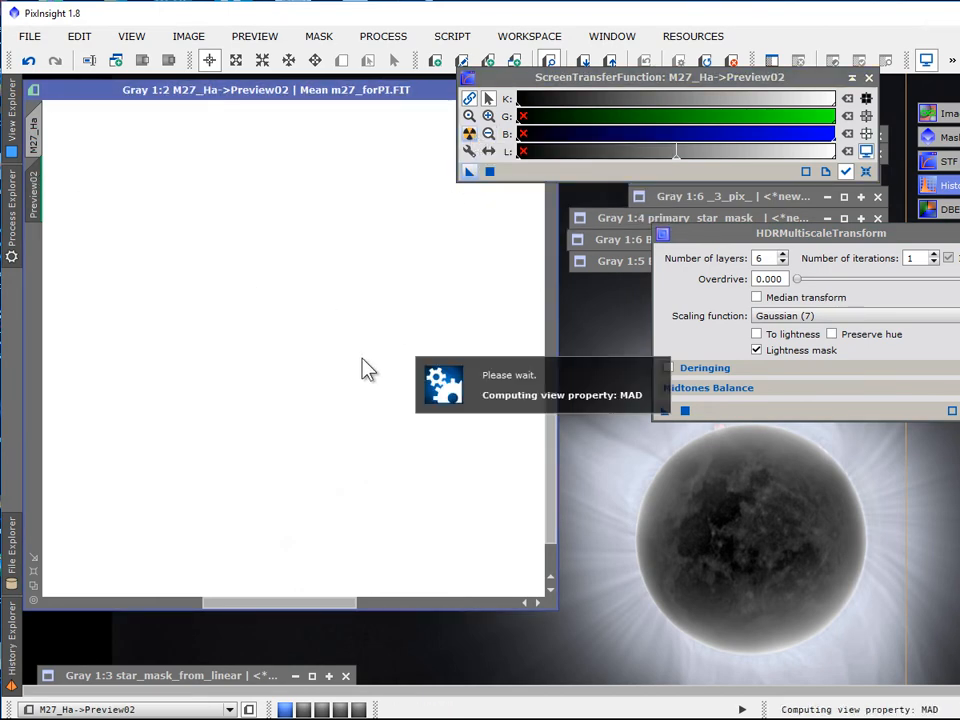
pyautogui.scroll(-5, 361, 357)
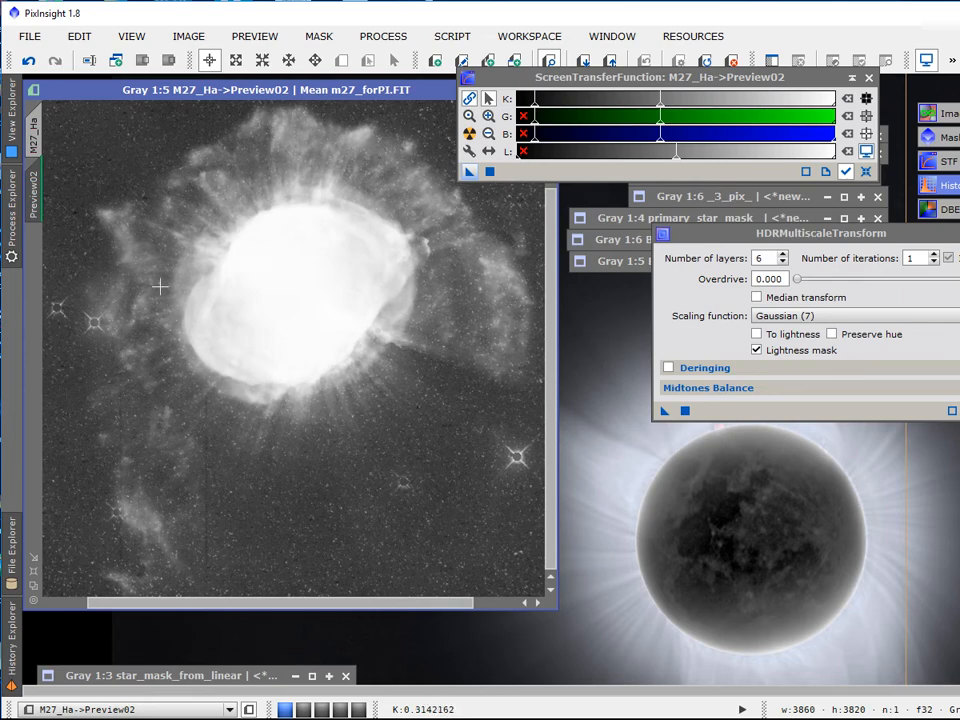
pyautogui.click(33, 108)
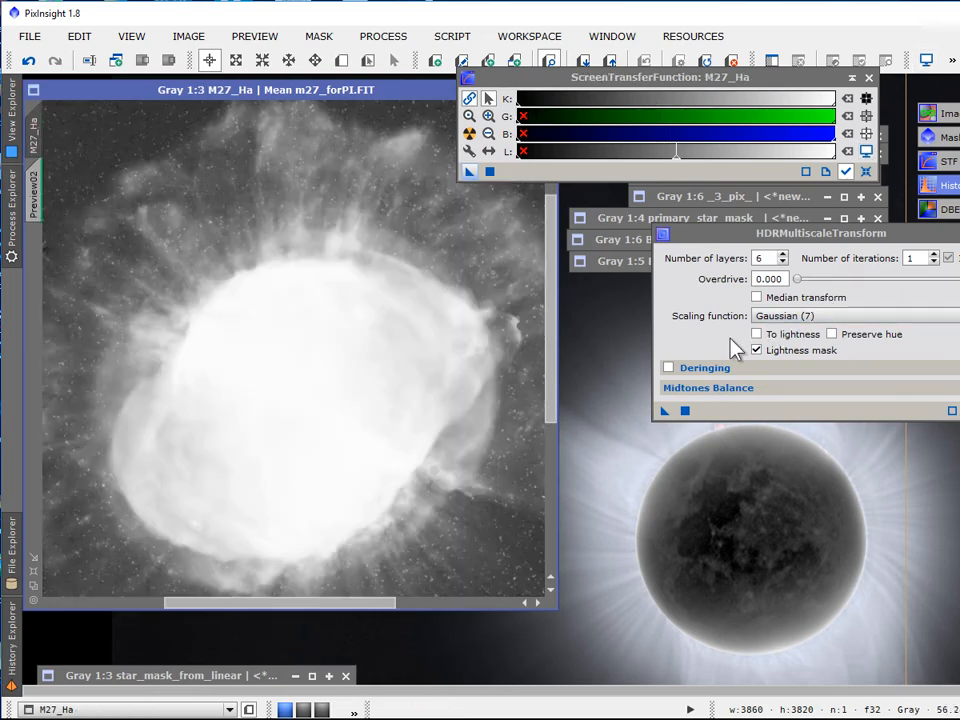
pyautogui.moveTo(665, 410); pyautogui.dragTo(397, 388)
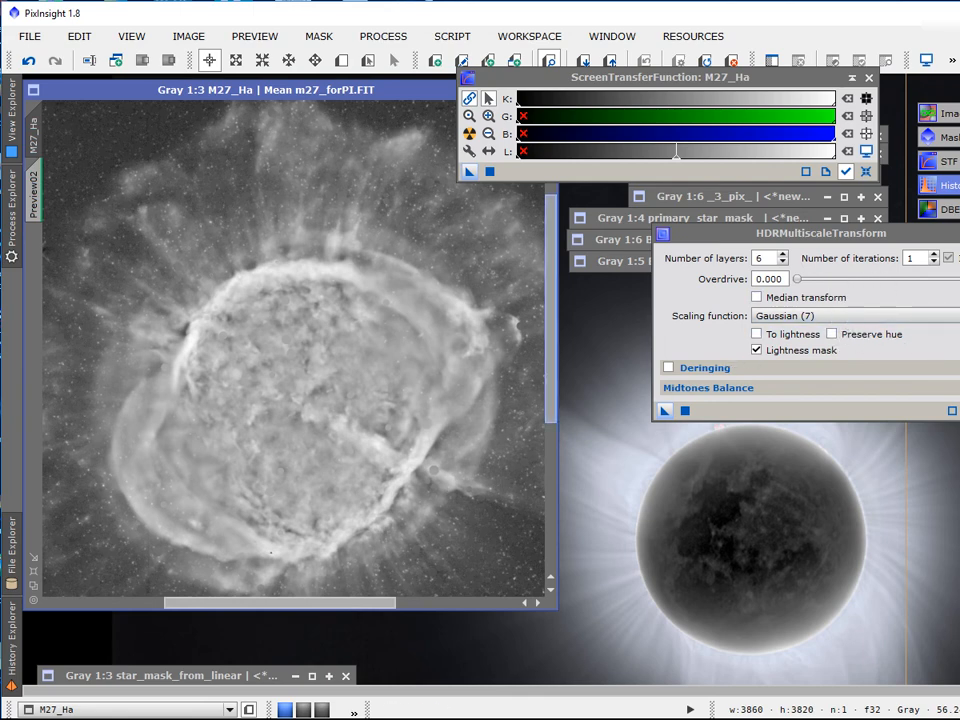
# Step: Examine the processed core, the outer halo and the small residual stars in M27_Ha at closer magnification
pyautogui.scroll(1, 361, 404)
pyautogui.scroll(-1, 361, 404)
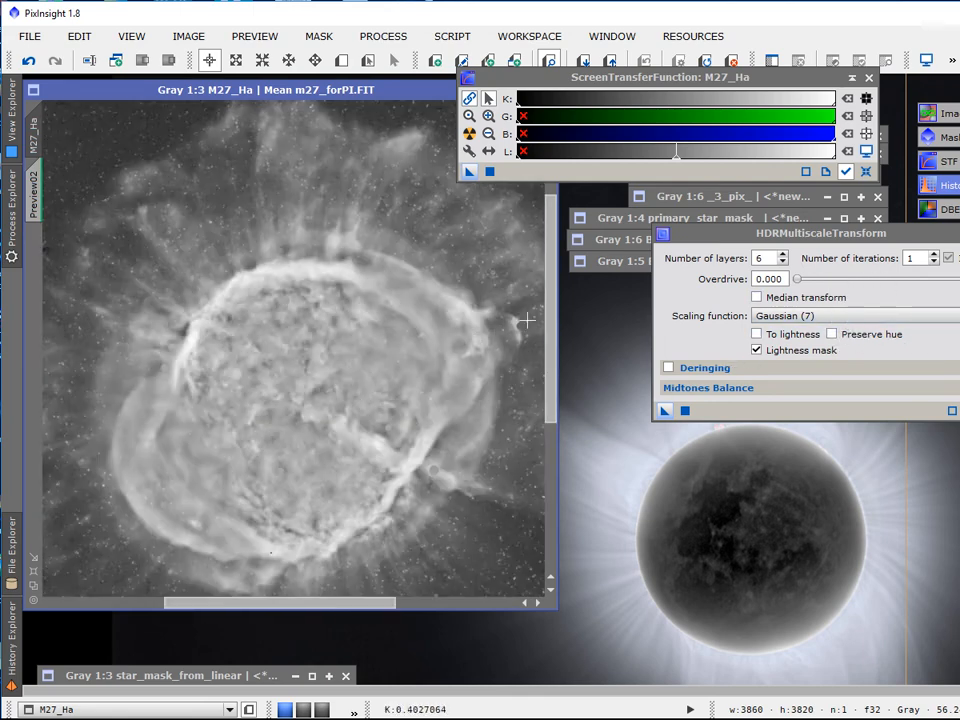
pyautogui.moveTo(551, 322); pyautogui.dragTo(531, 214)
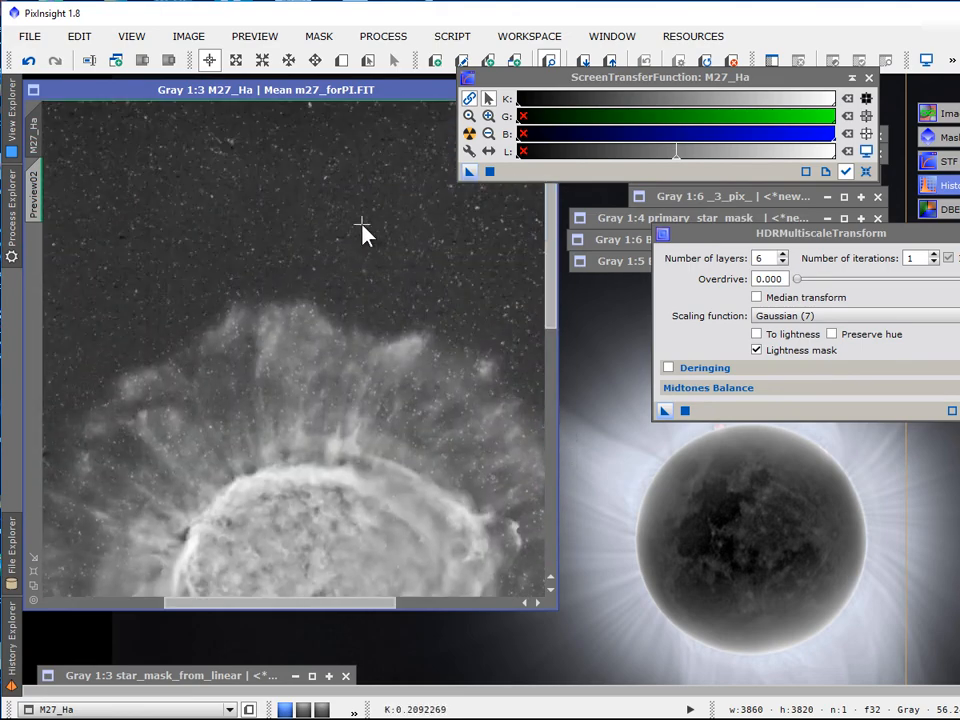
pyautogui.scroll(1, 362, 224)
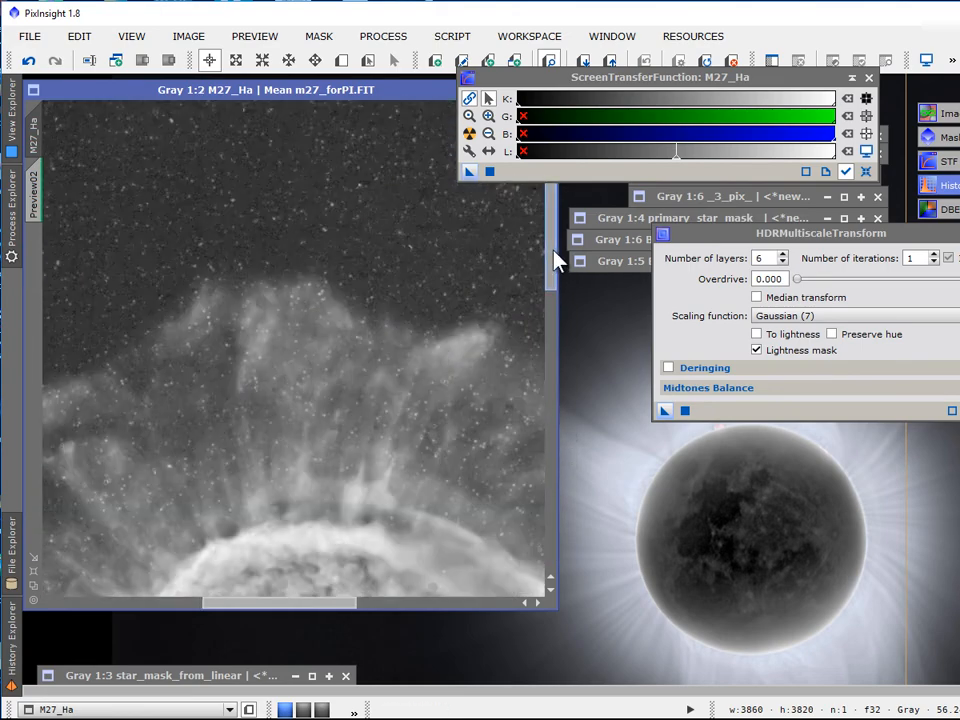
pyautogui.moveTo(551, 268); pyautogui.dragTo(552, 414)
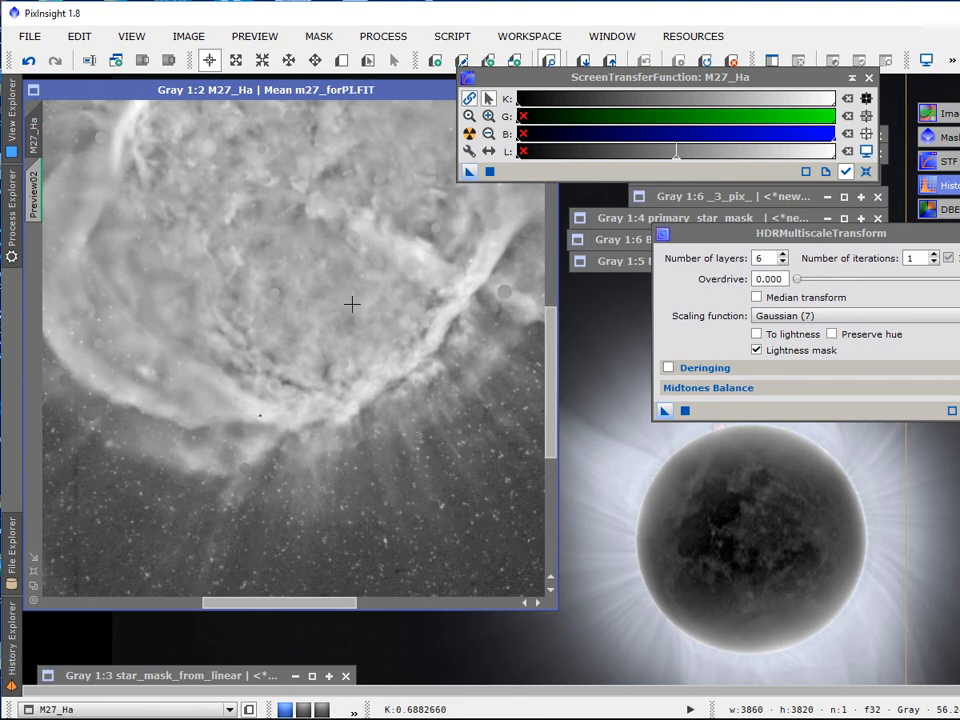
# Step: Delete Preview02, define a new preview of about 1008 × 1348 pixels over the lower core and star field below, and open it
pyautogui.rightClick(33, 188)
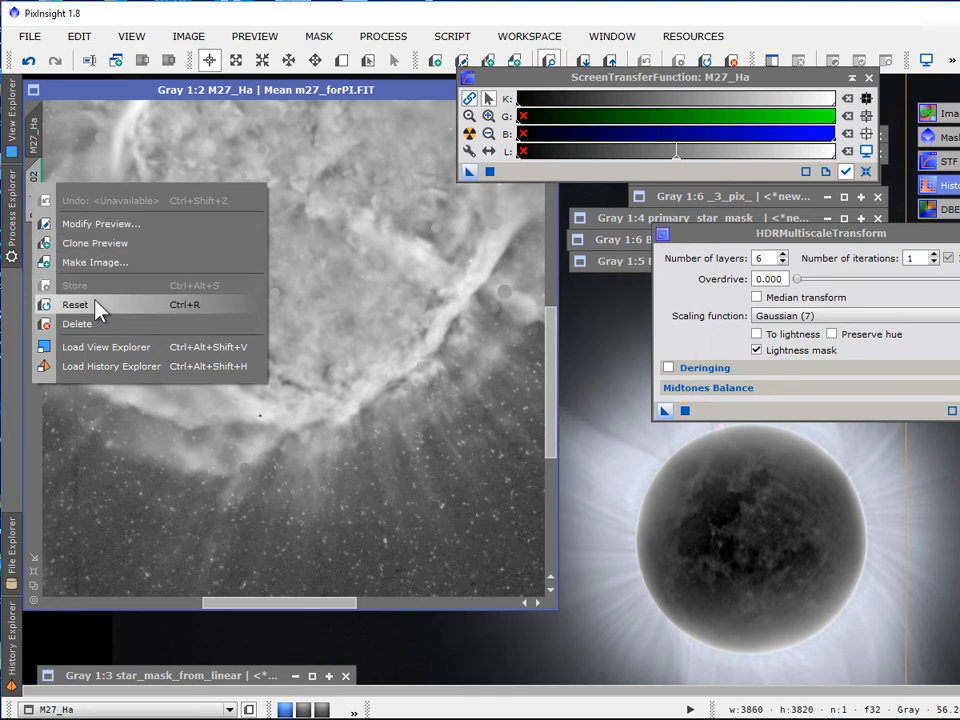
pyautogui.click(100, 325)
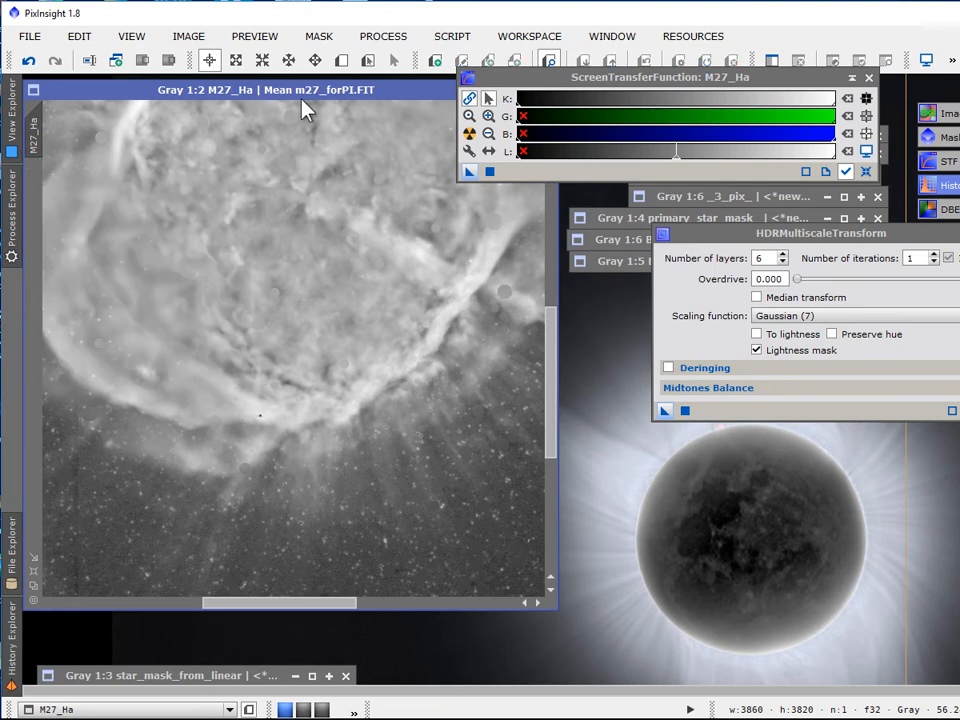
pyautogui.click(340, 64)
pyautogui.scroll(1, 218, 364)
pyautogui.scroll(-3, 219, 363)
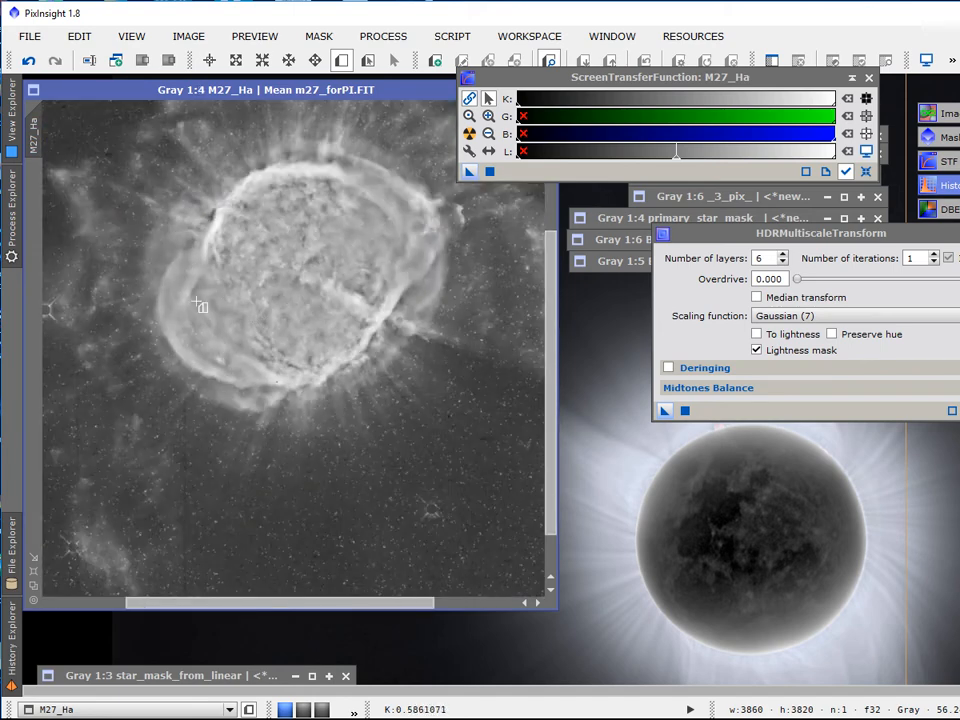
pyautogui.moveTo(199, 287); pyautogui.dragTo(400, 554)
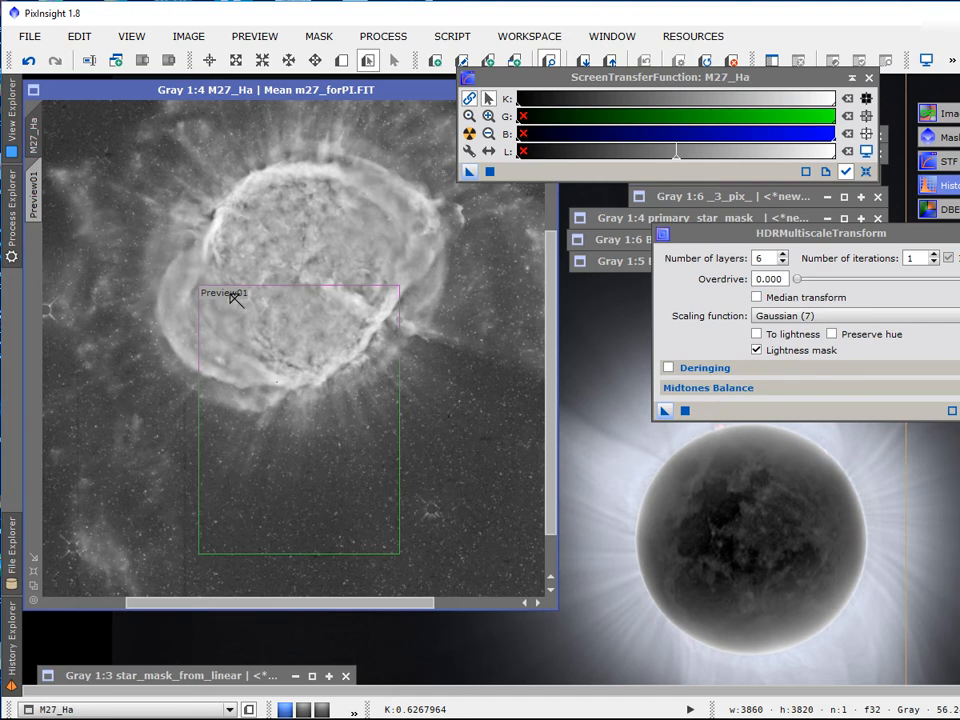
pyautogui.click(40, 202)
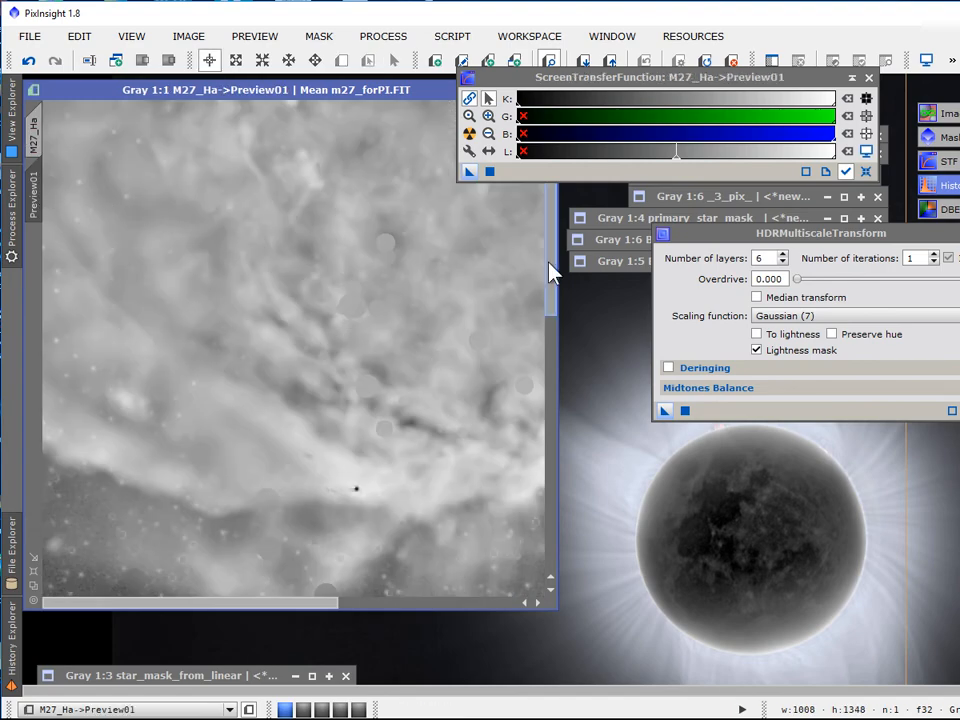
pyautogui.moveTo(549, 264); pyautogui.dragTo(582, 480)
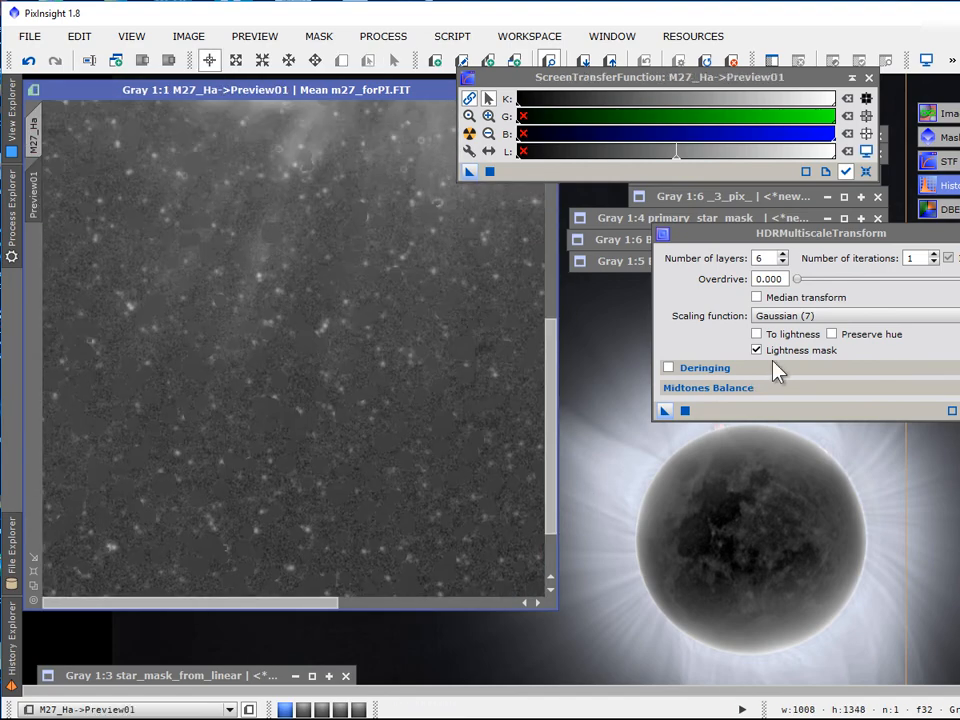
# Step: Open the StarMask process and place its dialog beside the M27_Ha preview
pyautogui.click(12, 206)
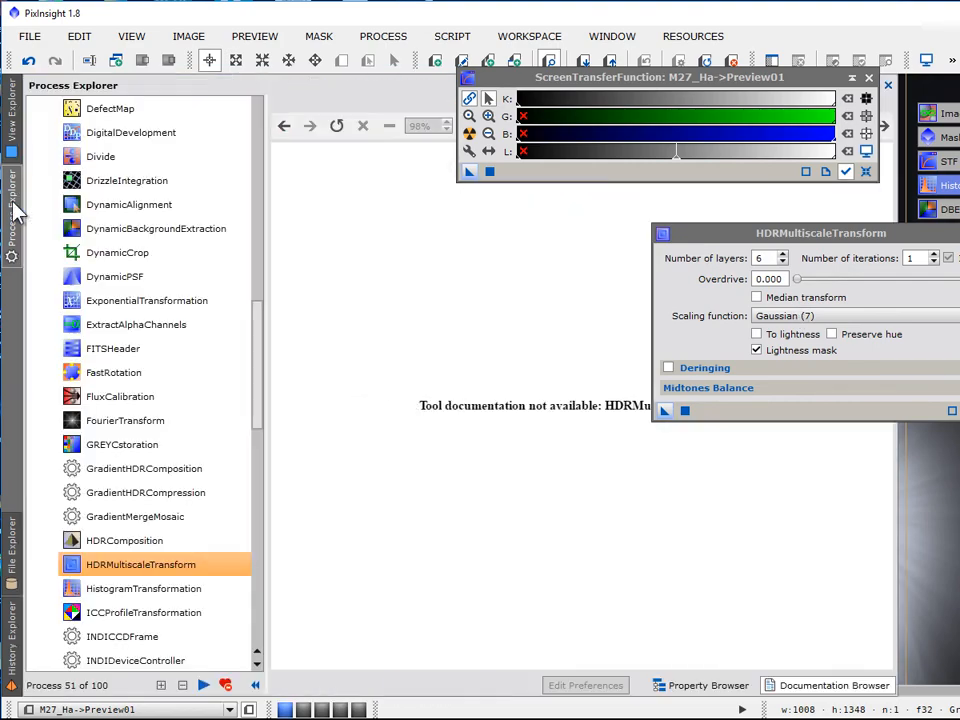
pyautogui.scroll(-7, 180, 474)
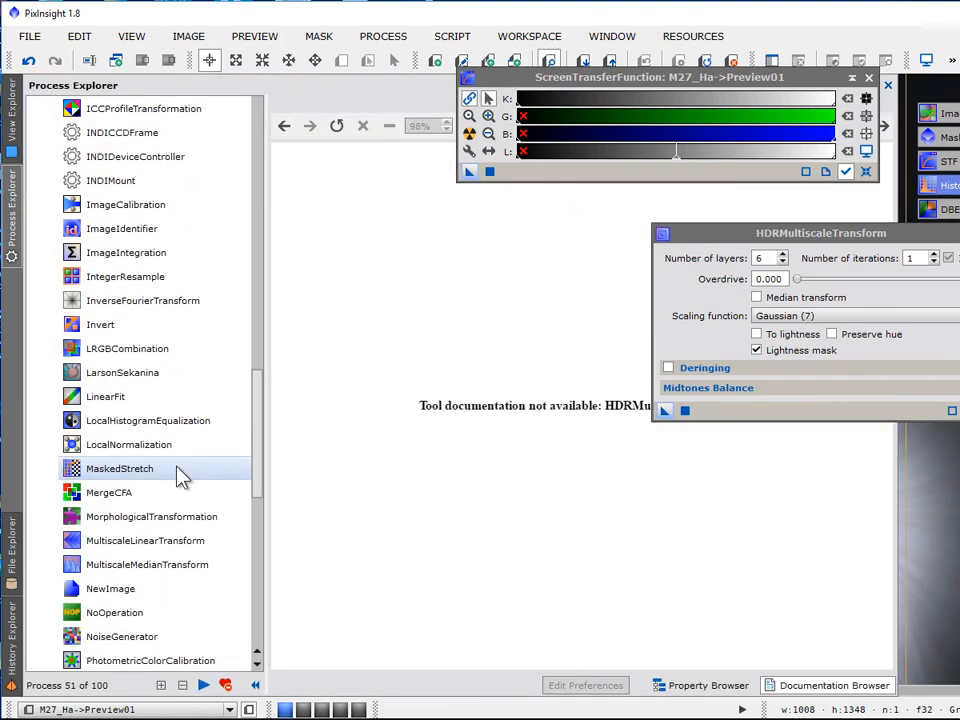
pyautogui.scroll(-3, 180, 474)
pyautogui.scroll(-5, 178, 470)
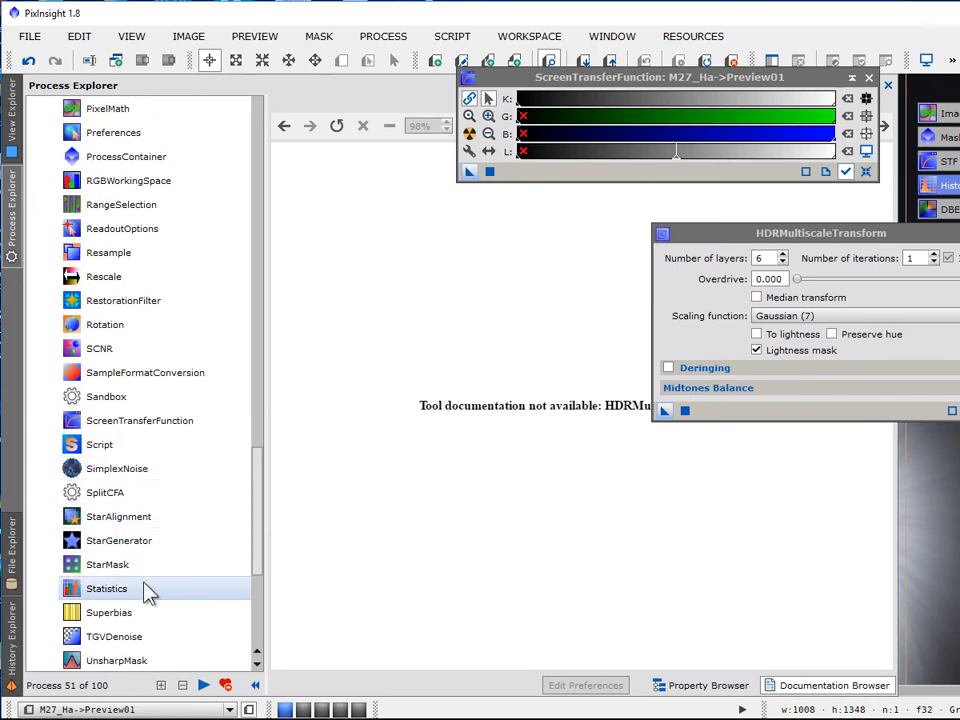
pyautogui.scroll(-1, 147, 590)
pyautogui.doubleClick(122, 494)
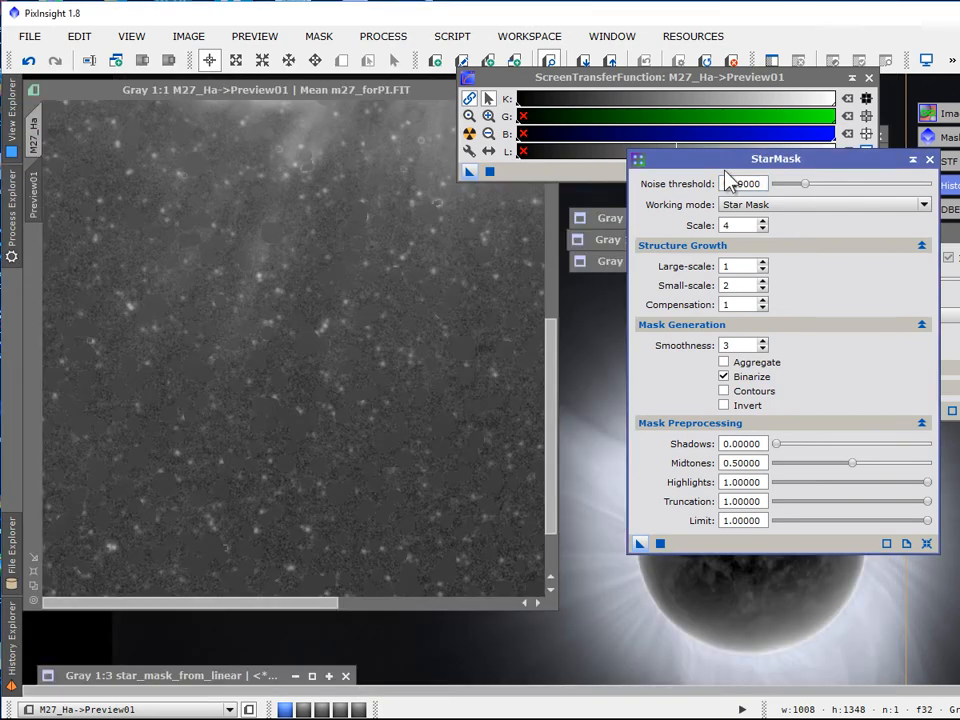
pyautogui.moveTo(712, 163); pyautogui.dragTo(634, 170)
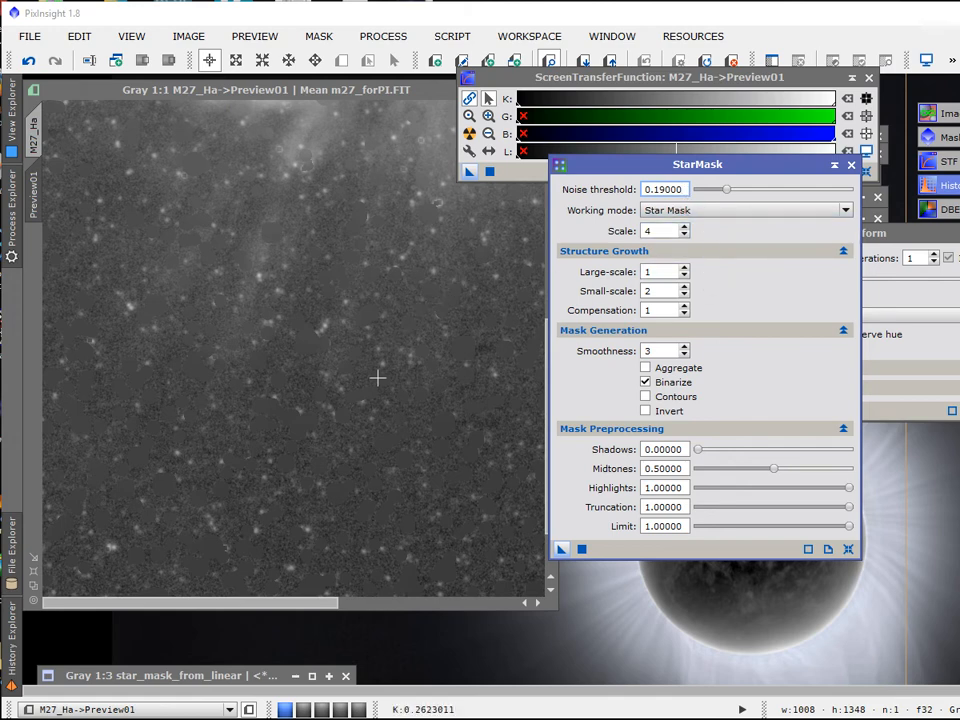
# Step: Generate a trial star mask from the preview with noise threshold 0.19 and scale 4, inspect its coverage and close it
pyautogui.click(320, 336)
pyautogui.moveTo(320, 336); pyautogui.dragTo(286, 327)
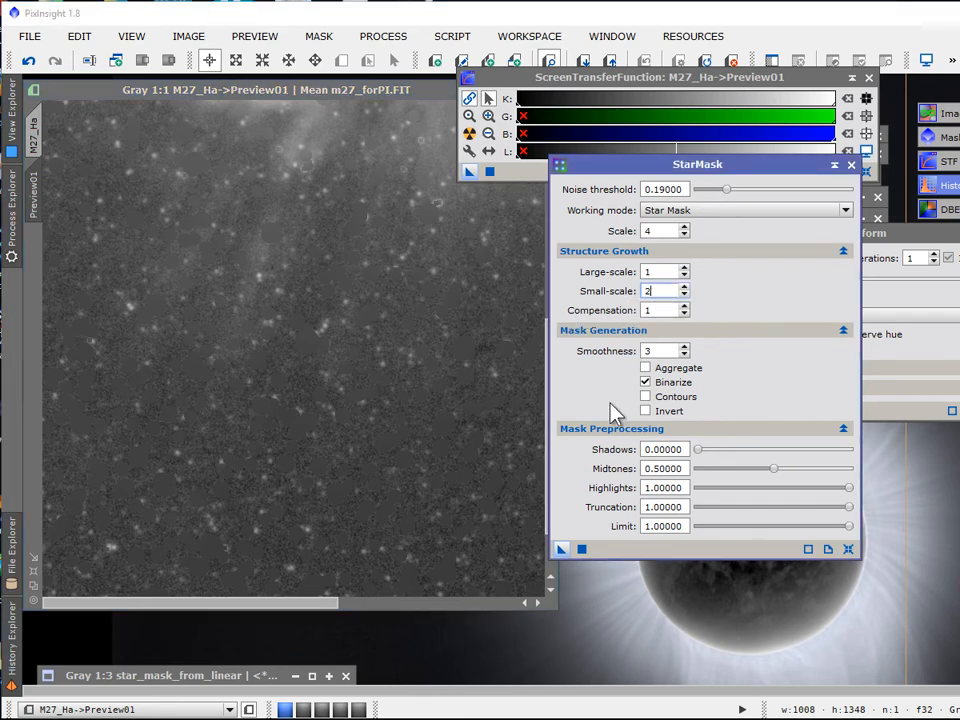
pyautogui.moveTo(562, 553); pyautogui.dragTo(403, 498)
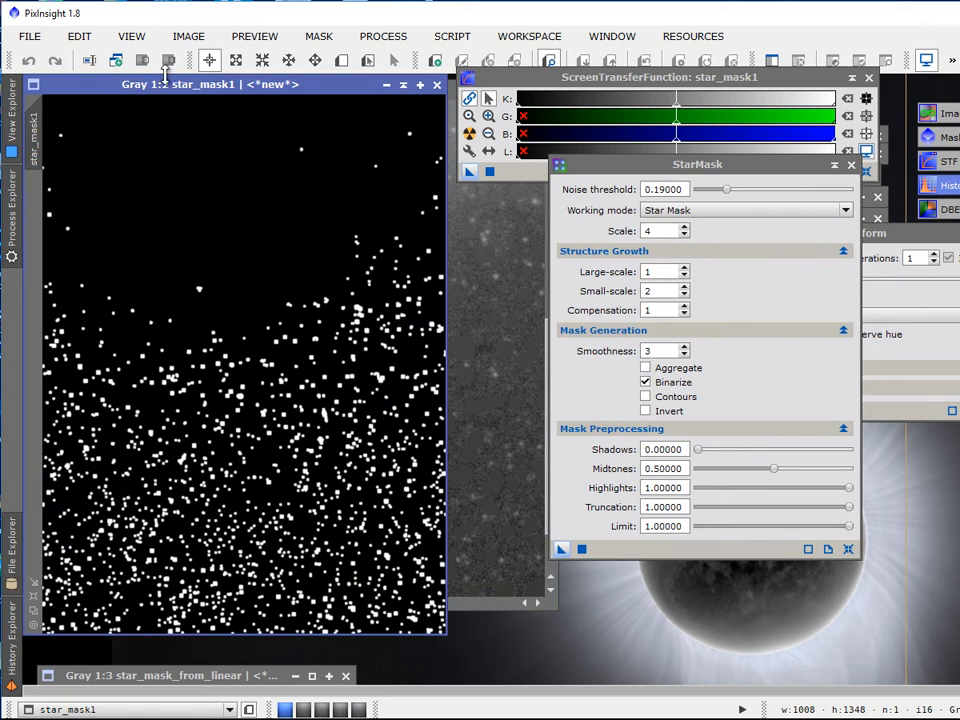
pyautogui.scroll(-1, 313, 487)
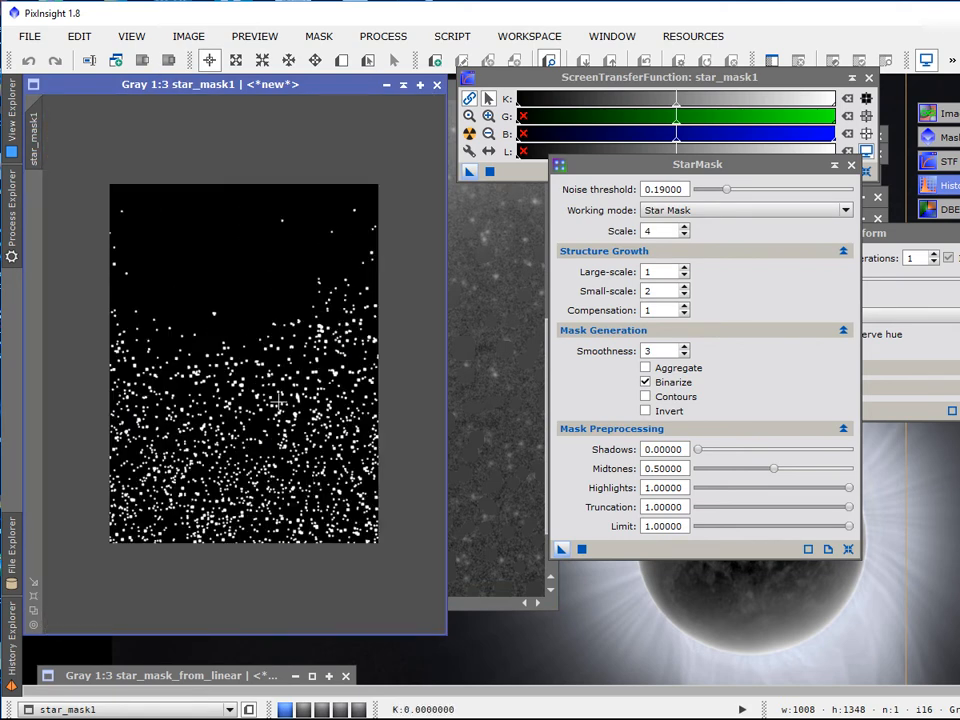
pyautogui.scroll(1, 250, 435)
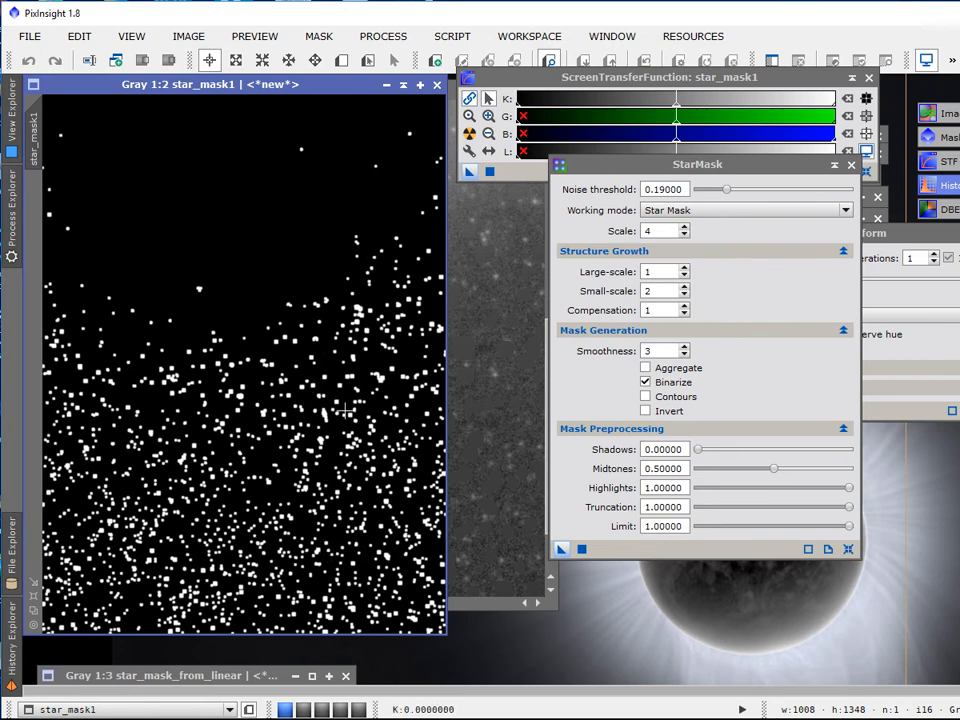
pyautogui.click(437, 86)
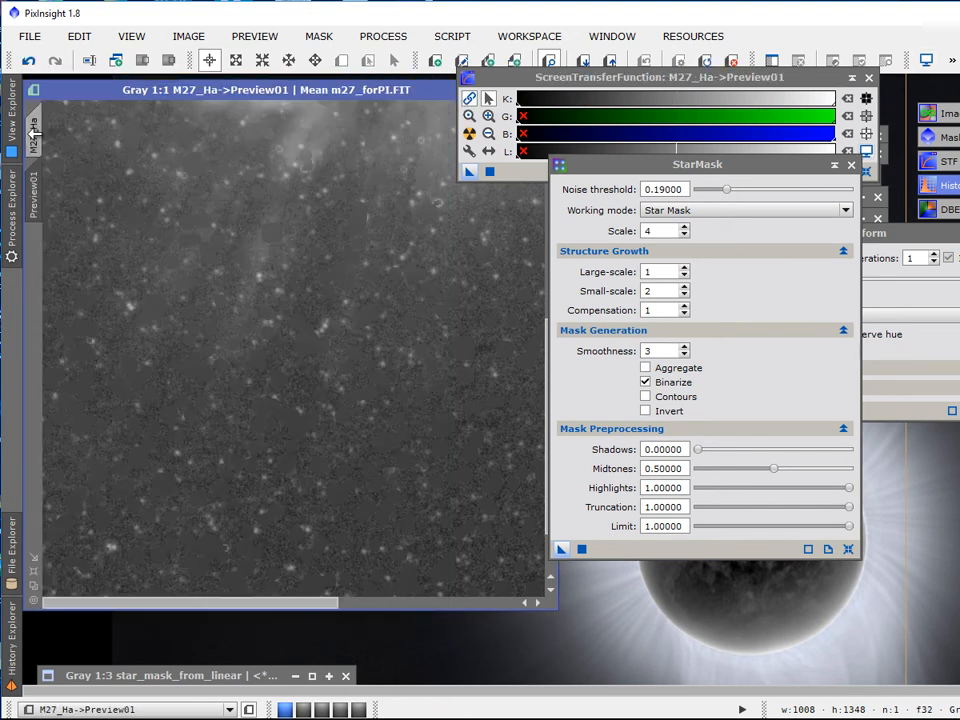
# Step: Generate a star mask from the full M27_Ha image with the same StarMask settings and inspect its coverage
pyautogui.click(560, 551)
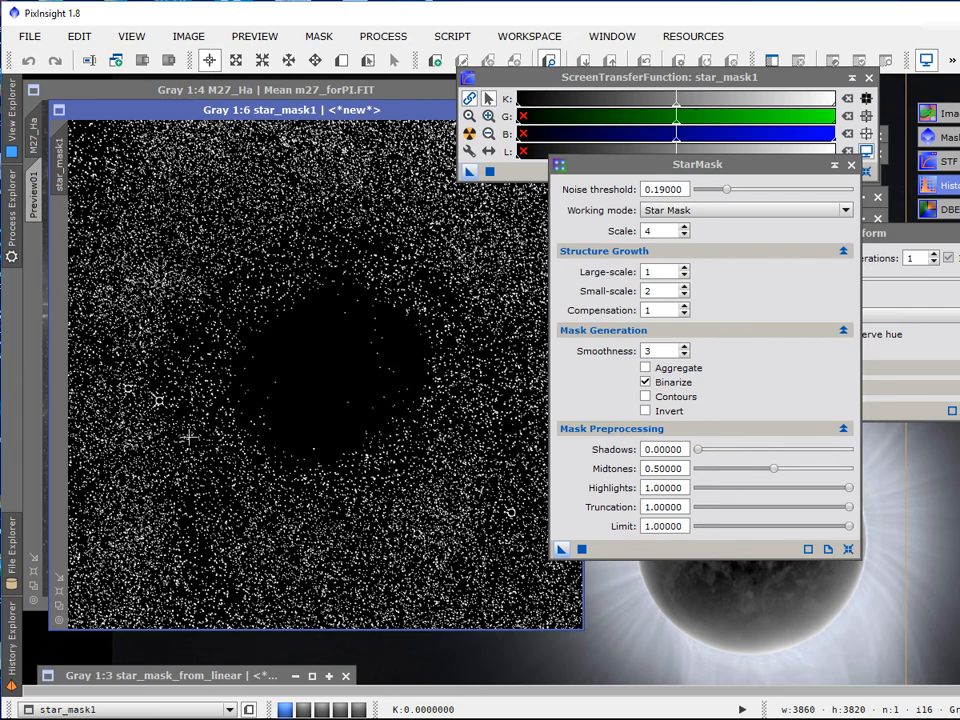
pyautogui.scroll(1, 150, 396)
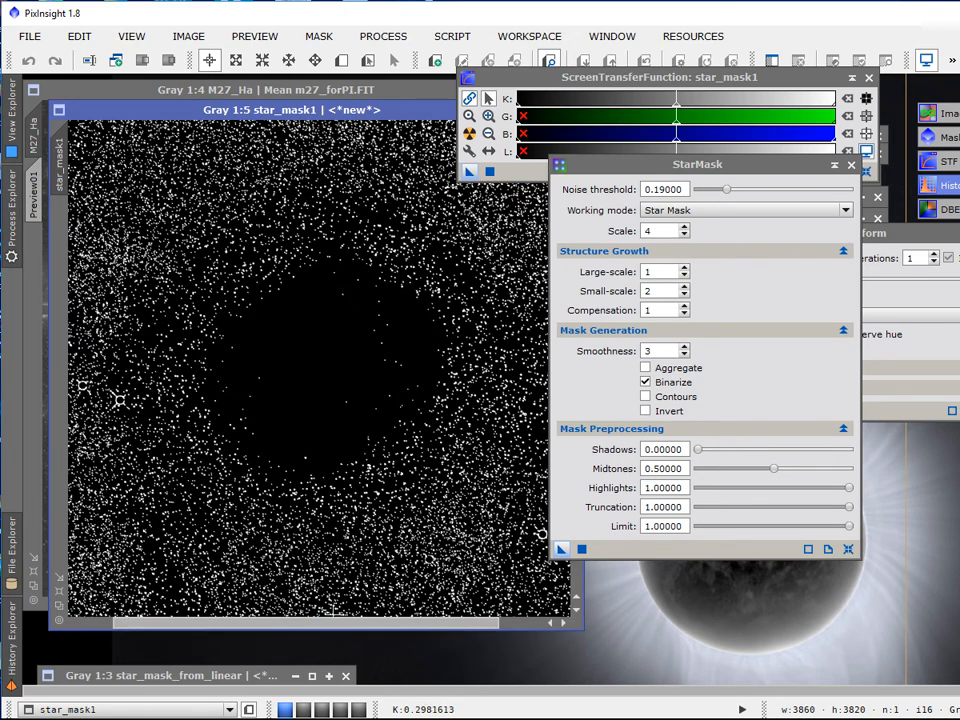
pyautogui.hscroll(-3, 366, 623)
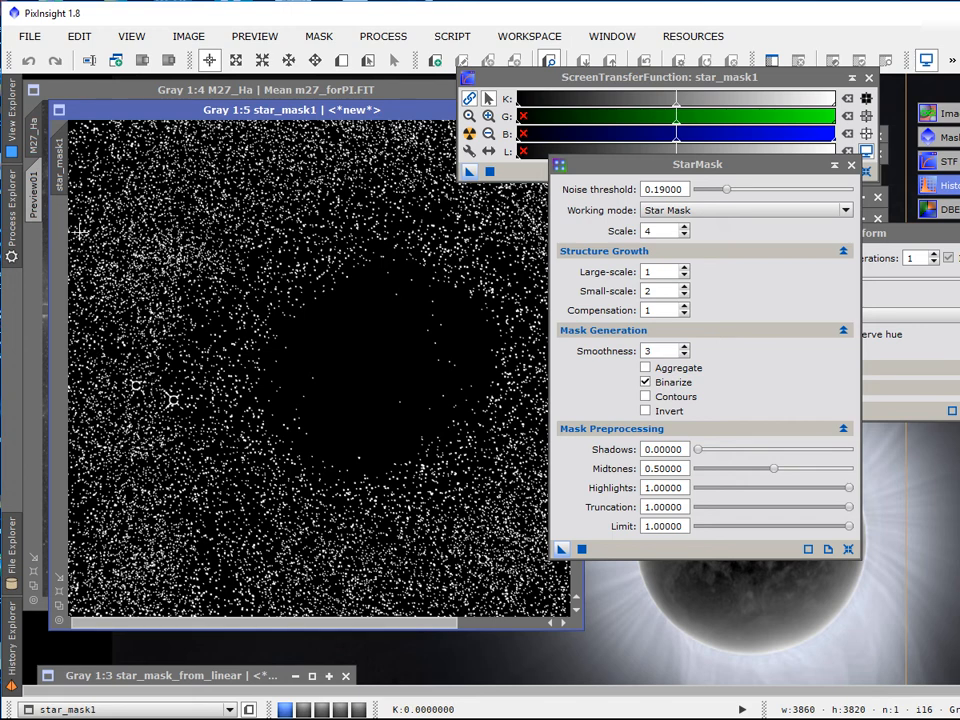
# Step: Apply the saved mask process to the new star mask to enlarge and soften its stars, and inspect the mask up close
pyautogui.moveTo(940, 137); pyautogui.dragTo(337, 337)
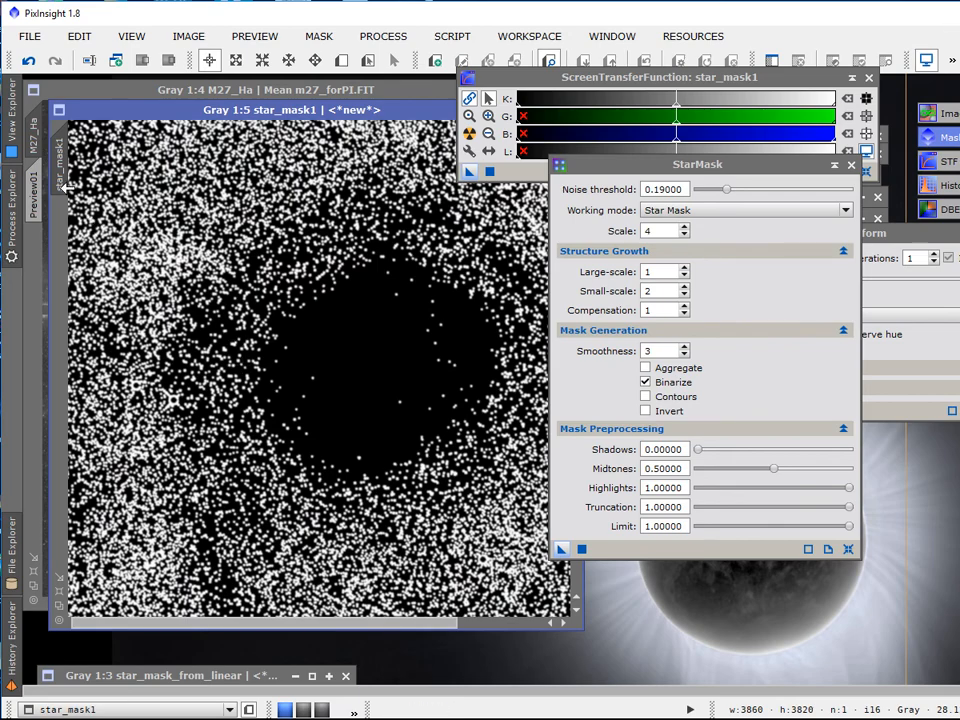
pyautogui.scroll(2, 126, 385)
pyautogui.scroll(1, 126, 385)
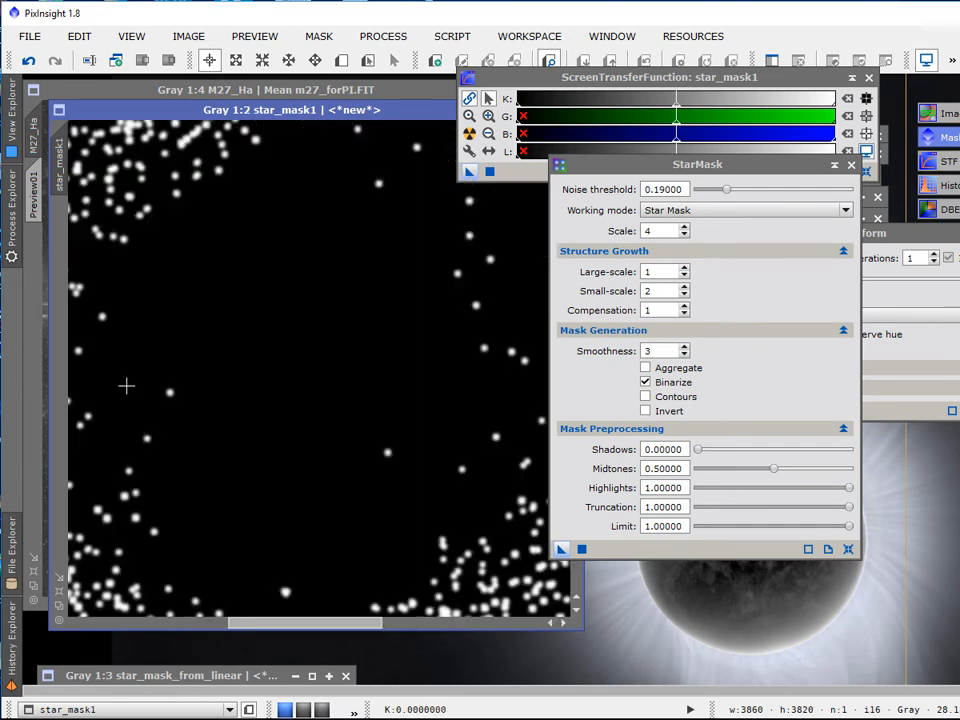
pyautogui.scroll(-4, 126, 385)
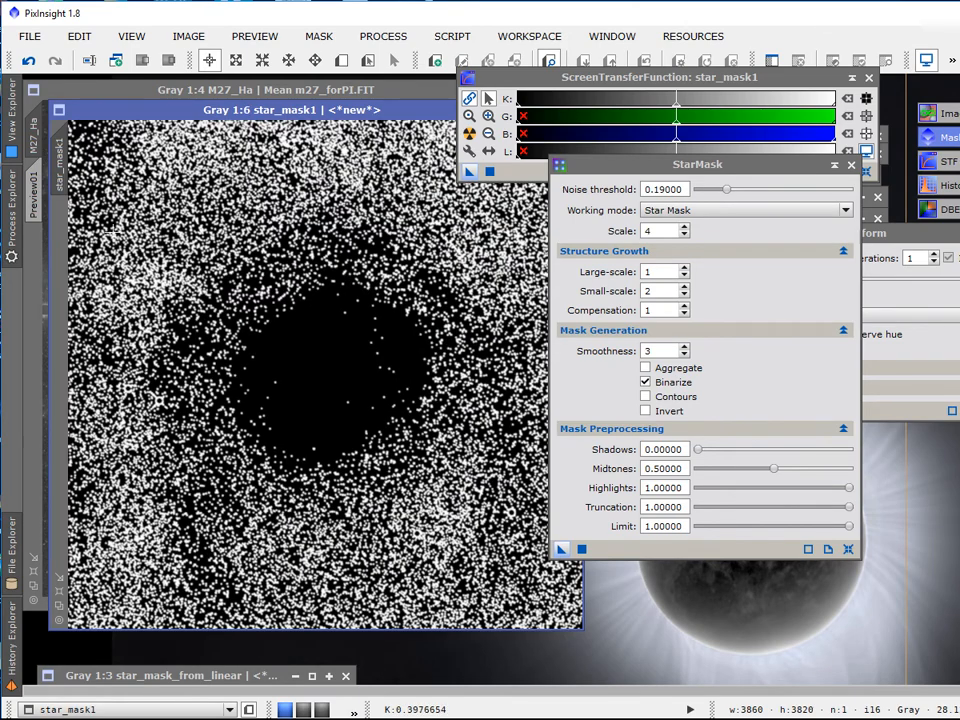
# Step: Apply star_mask1 as a mask to the M27_Ha image, then move StarMask aside and close the HDRMultiscaleTransform dialog
pyautogui.moveTo(64, 174)
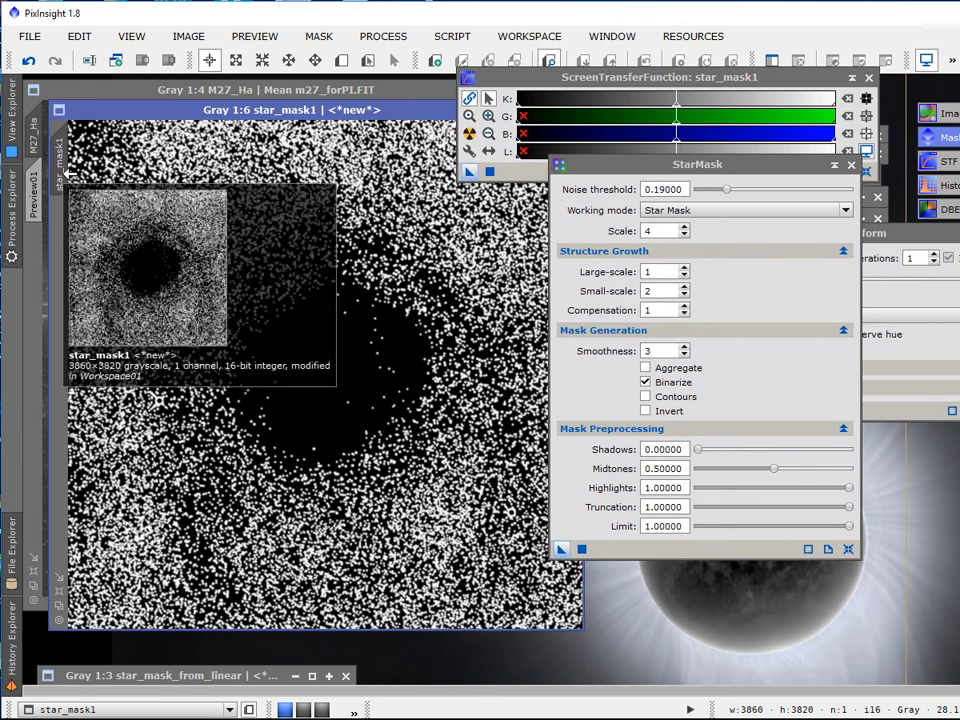
pyautogui.moveTo(239, 112); pyautogui.dragTo(419, 185)
pyautogui.moveTo(272, 176); pyautogui.dragTo(318, 165)
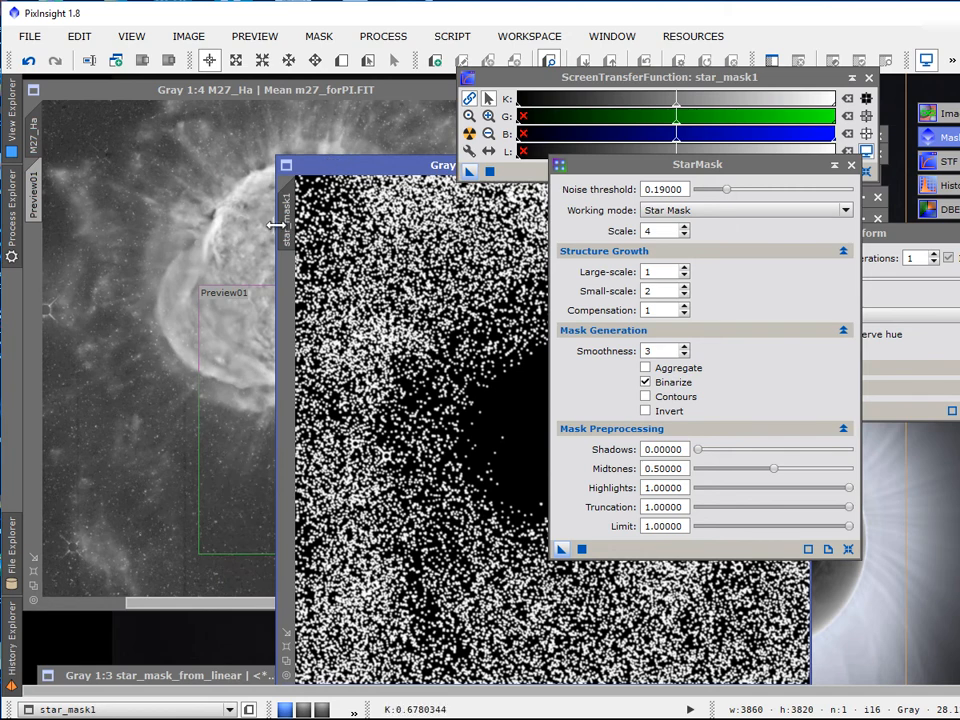
pyautogui.moveTo(275, 225); pyautogui.dragTo(29, 272)
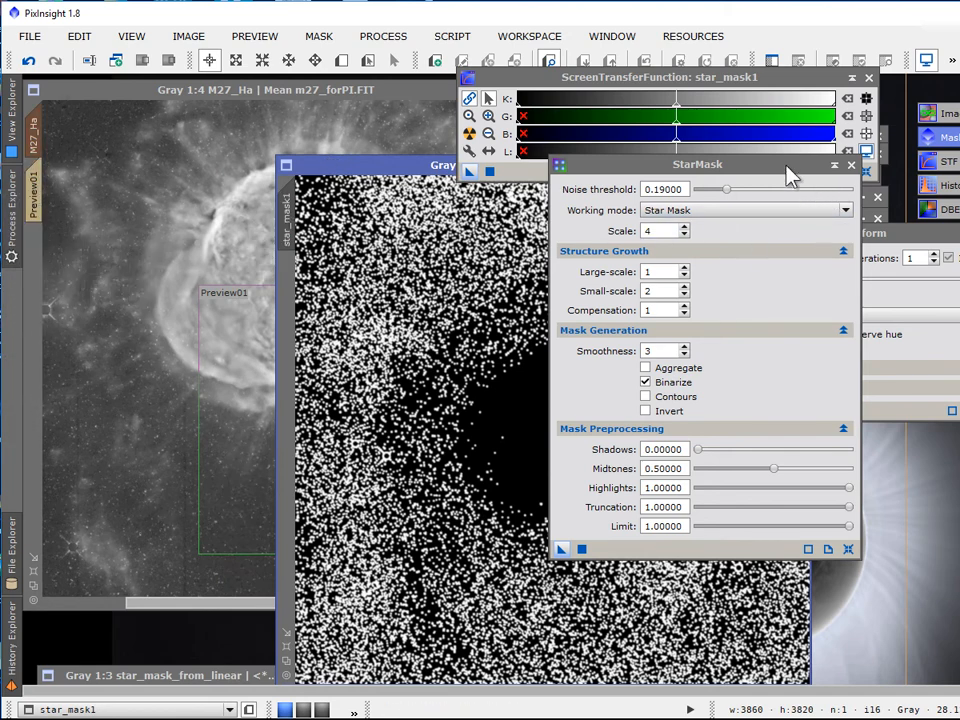
pyautogui.moveTo(790, 176); pyautogui.dragTo(945, 327)
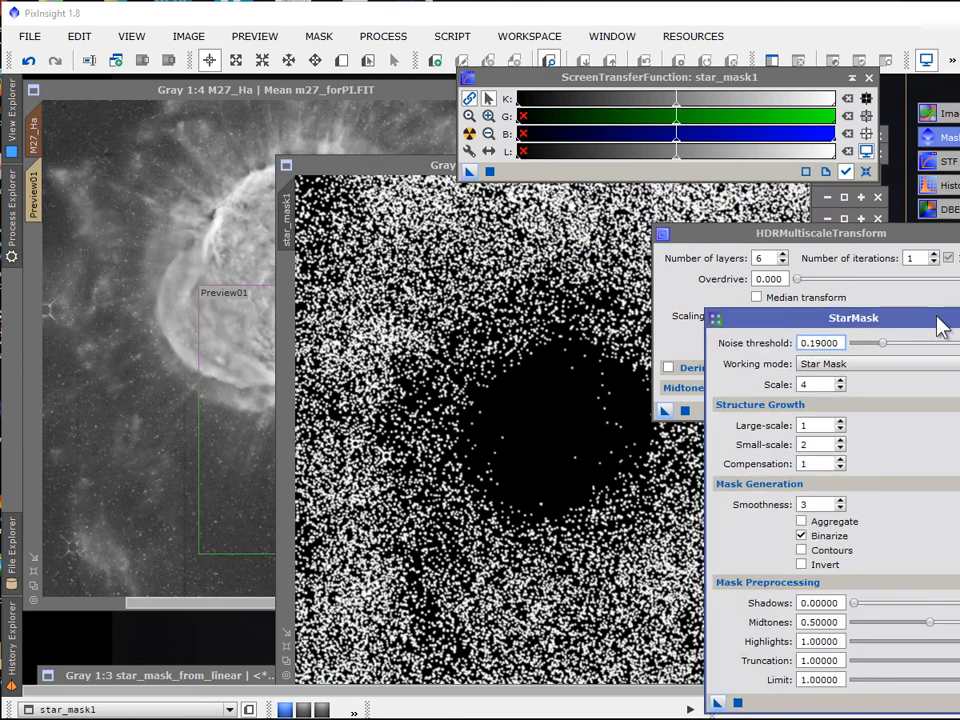
pyautogui.doubleClick(856, 237)
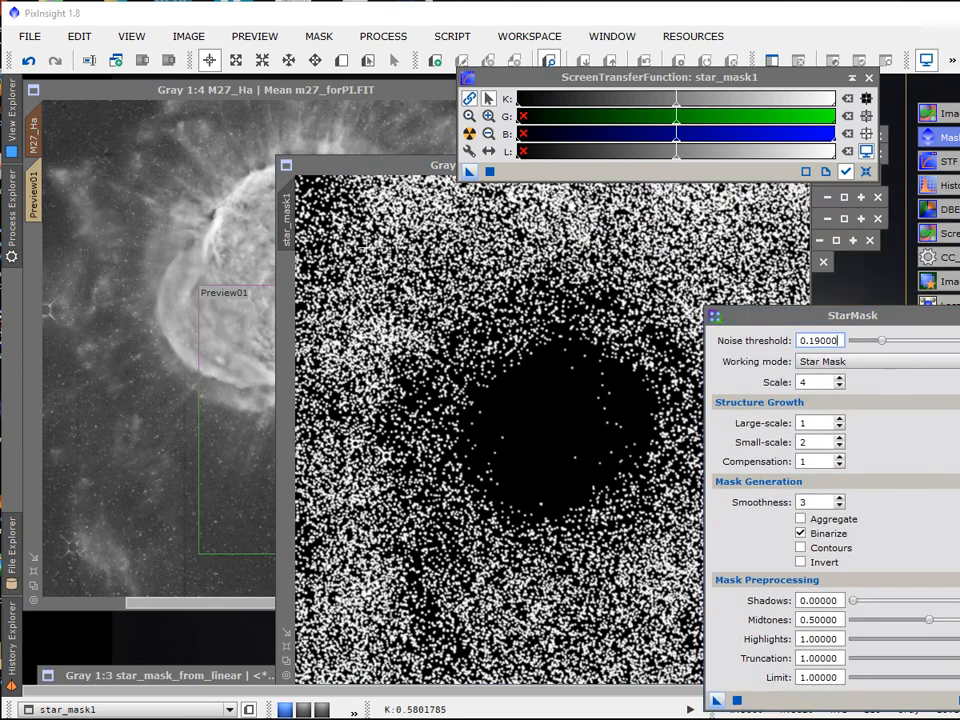
# Step: Find MultiscaleMedianTransform in the process list and open its dialog over the workspace
pyautogui.click(14, 228)
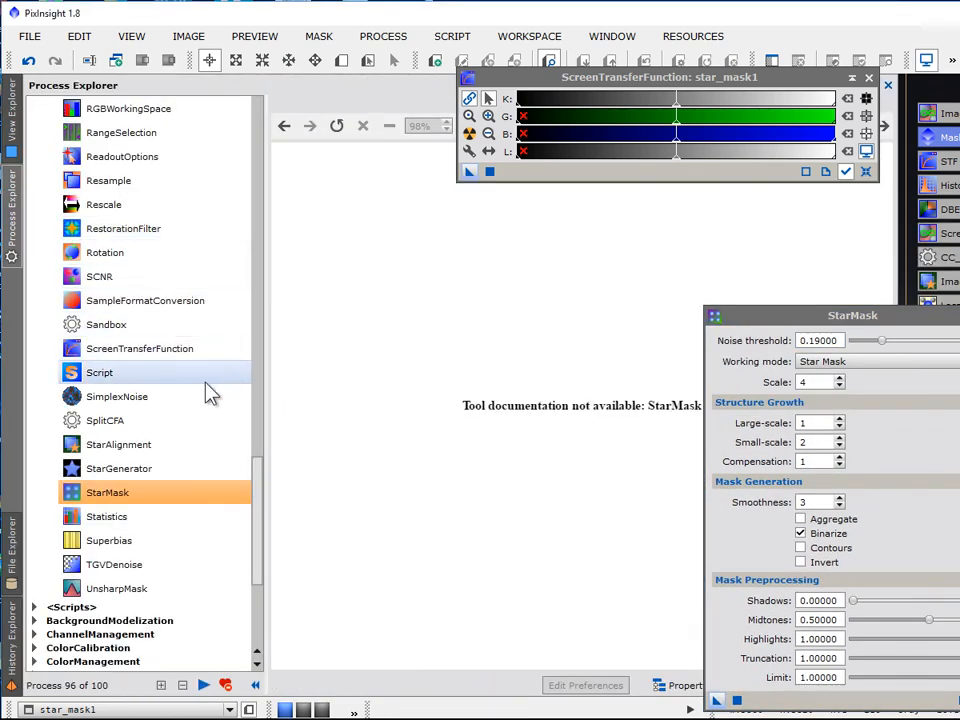
pyautogui.scroll(9, 180, 424)
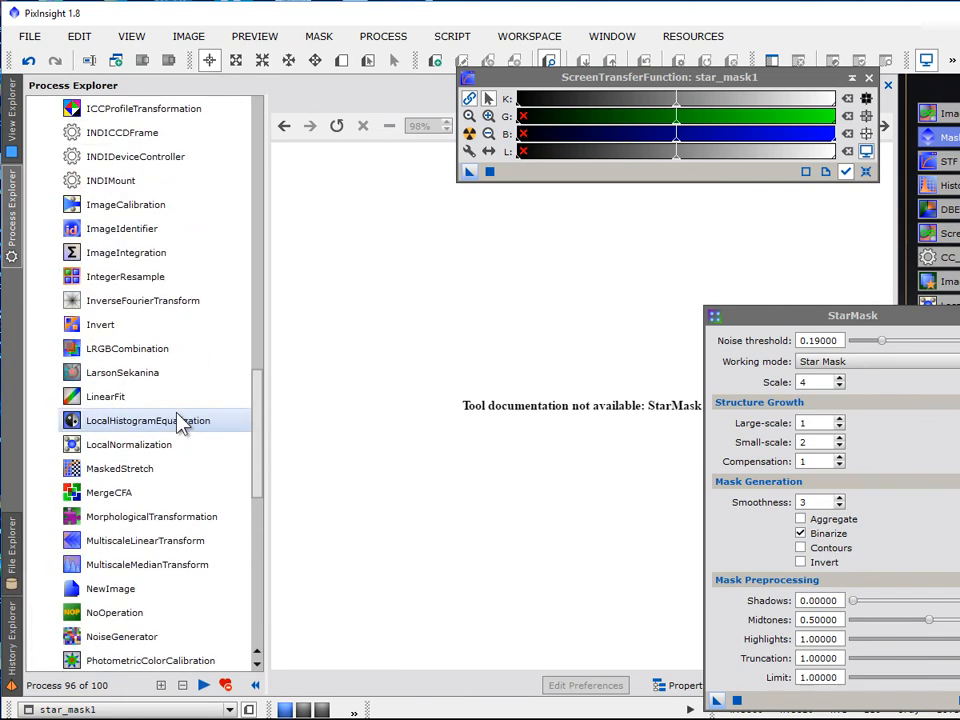
pyautogui.scroll(1, 180, 422)
pyautogui.scroll(-1, 180, 422)
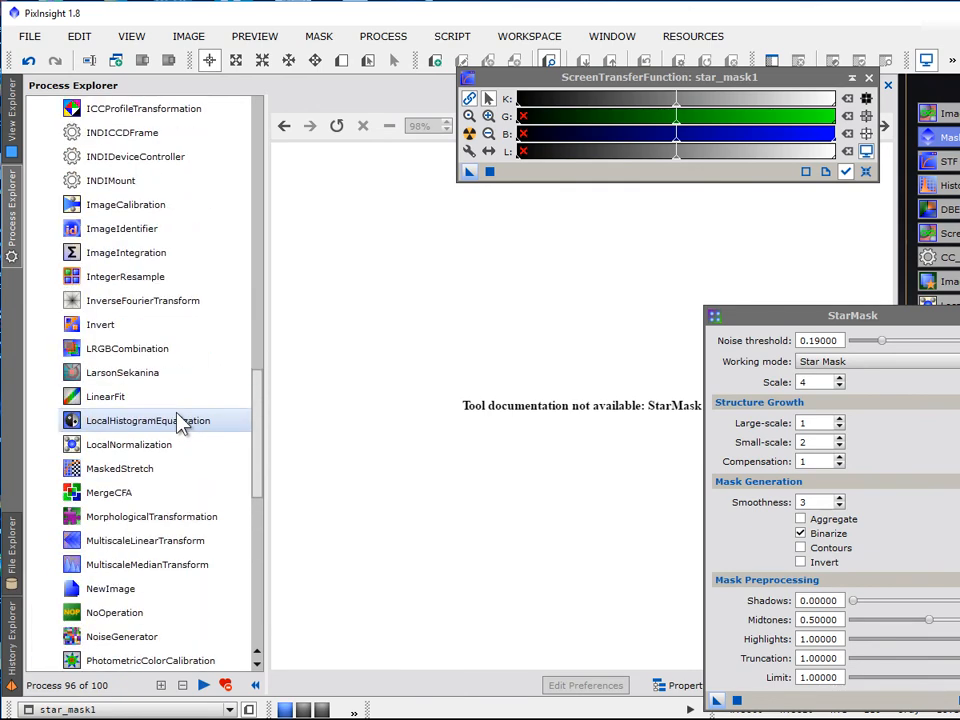
pyautogui.doubleClick(182, 564)
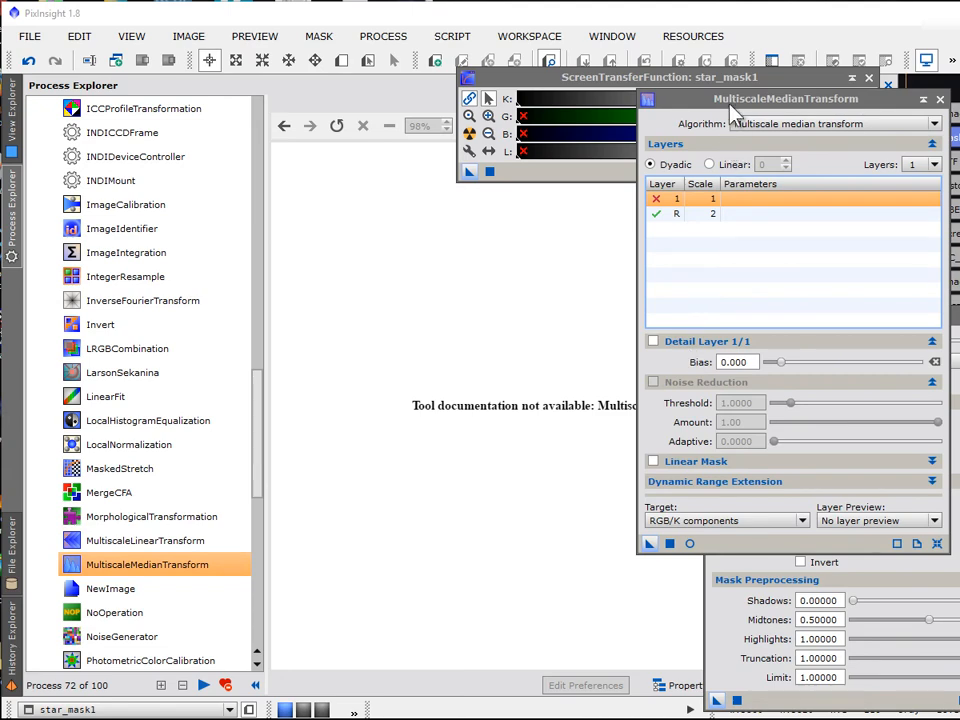
pyautogui.click(733, 108)
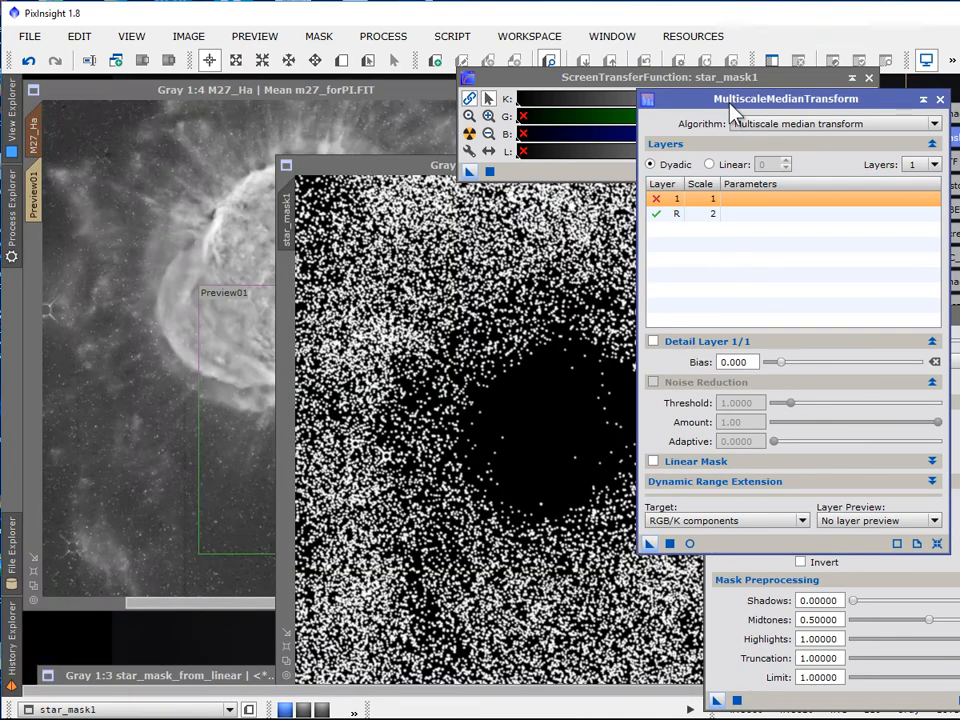
# Step: Set MultiscaleMedianTransform to 4 layers and disable detail layers 2, 3 and 4 alongside layer 1
pyautogui.click(920, 164)
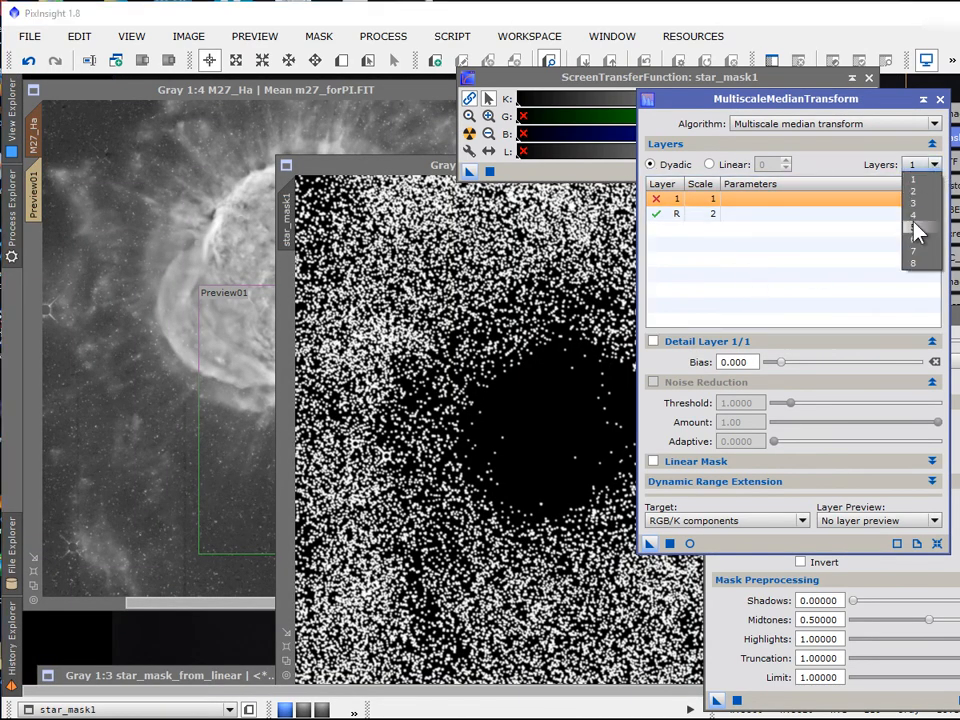
pyautogui.click(917, 216)
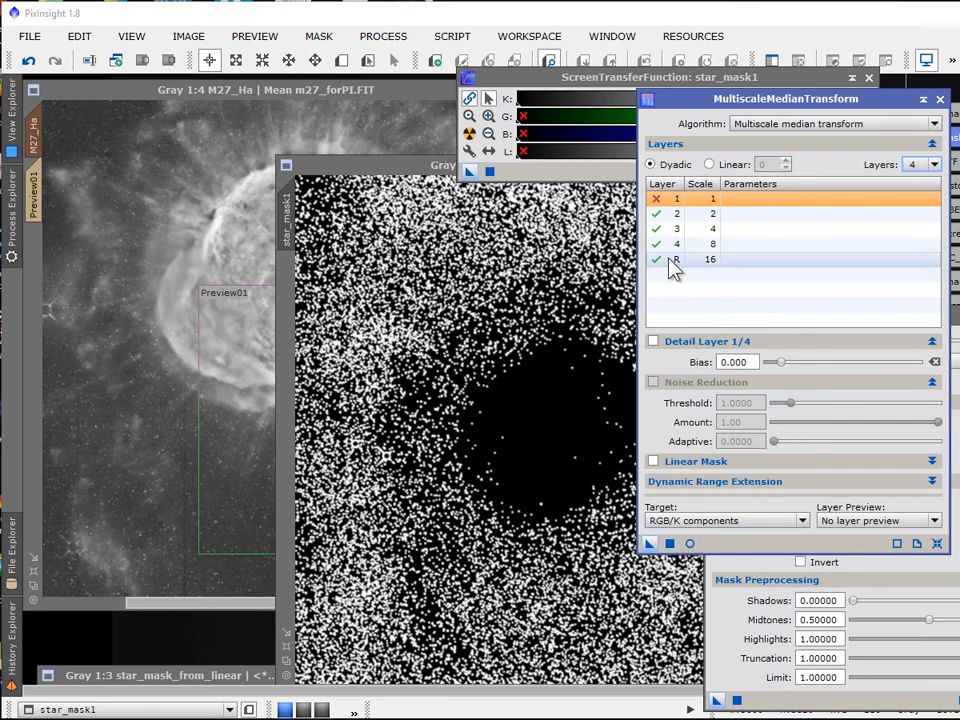
pyautogui.click(657, 214)
pyautogui.click(660, 229)
pyautogui.click(660, 244)
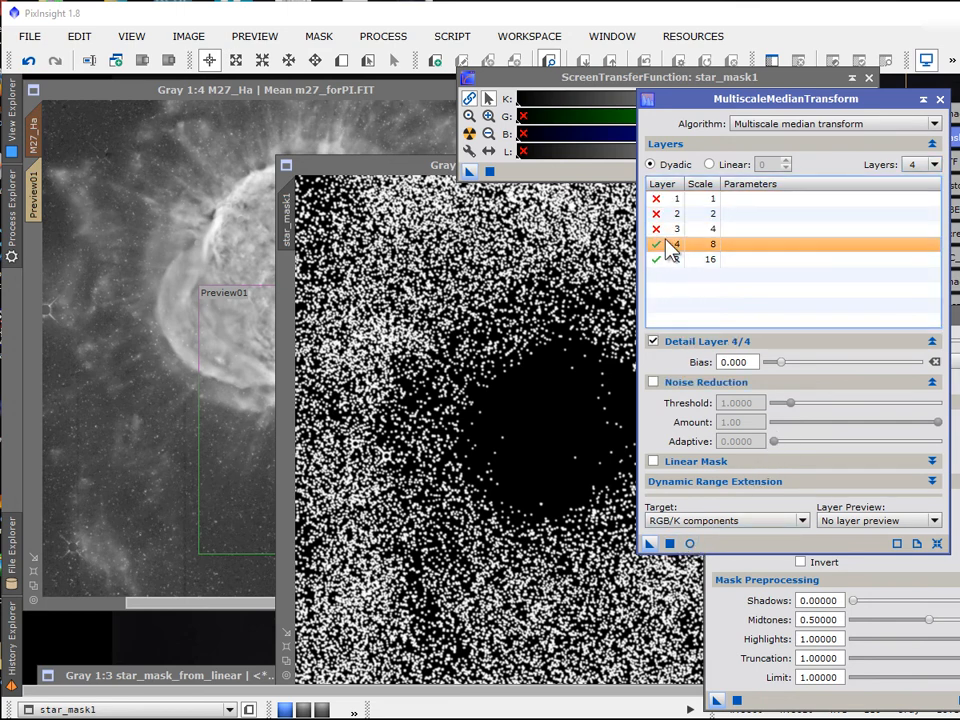
pyautogui.click(658, 244)
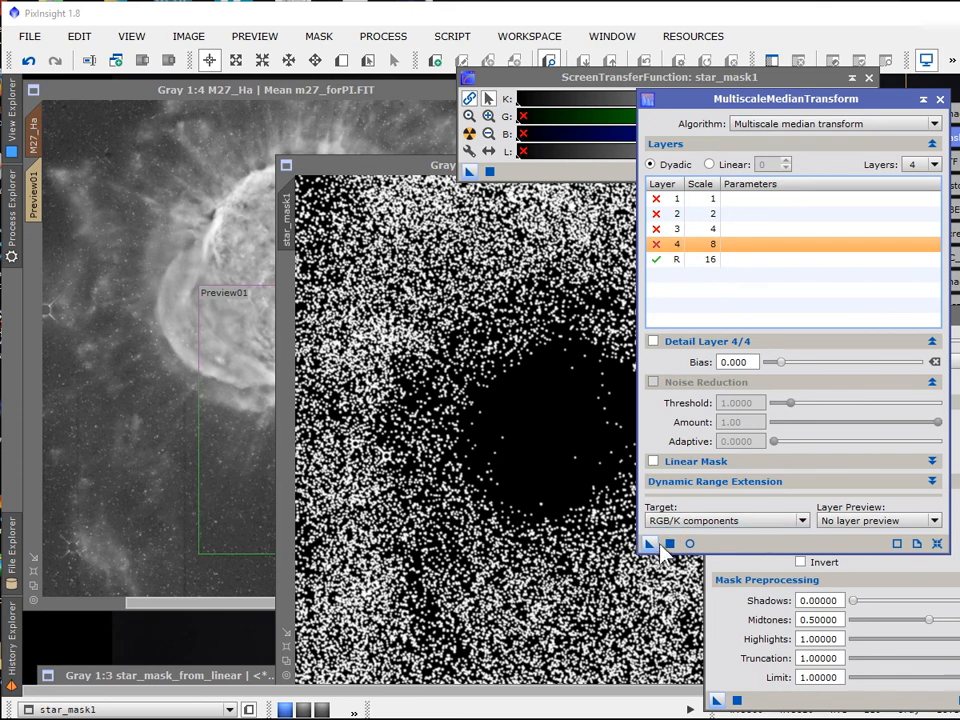
# Step: Try the four-layer MultiscaleMedianTransform on the masked M27_Ha image and compare the residual stars up close before and after
pyautogui.moveTo(288, 393); pyautogui.dragTo(130, 377)
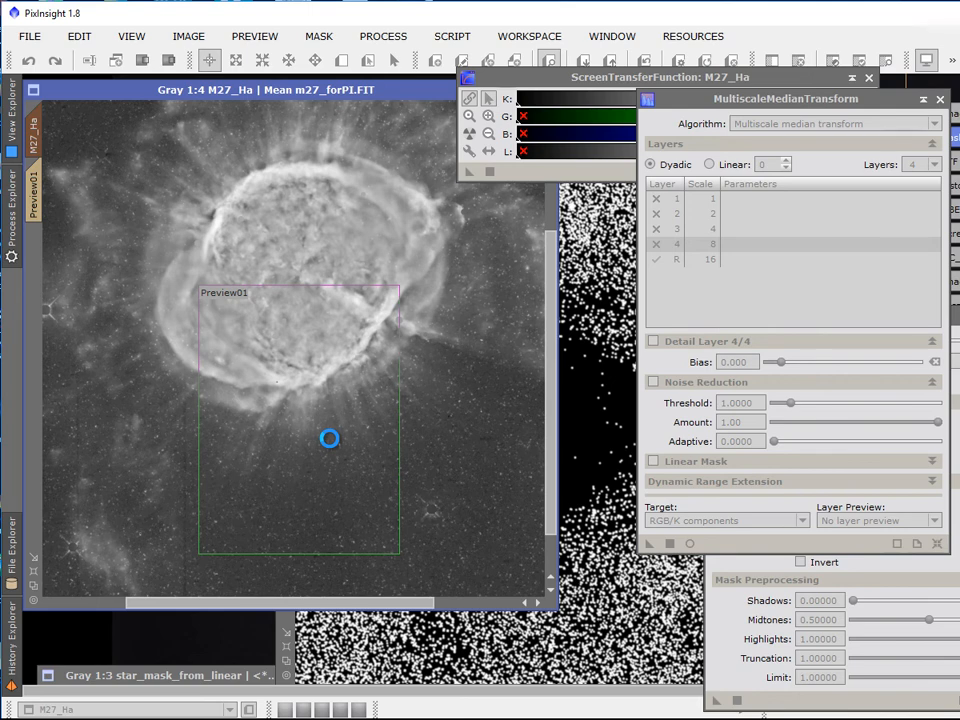
pyautogui.scroll(4, 329, 438)
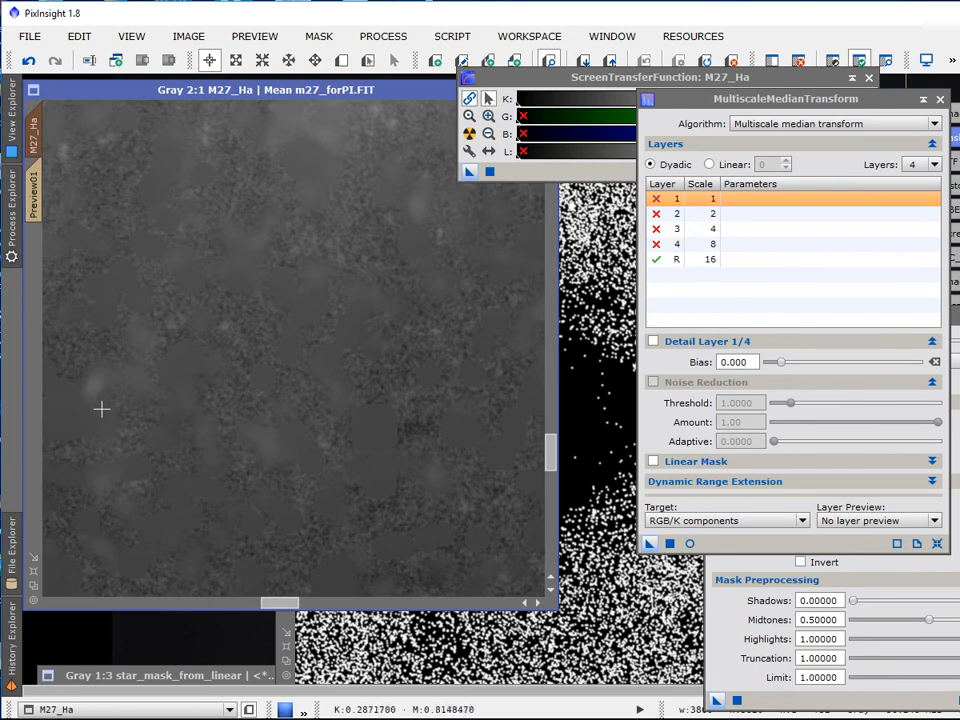
pyautogui.click(30, 63)
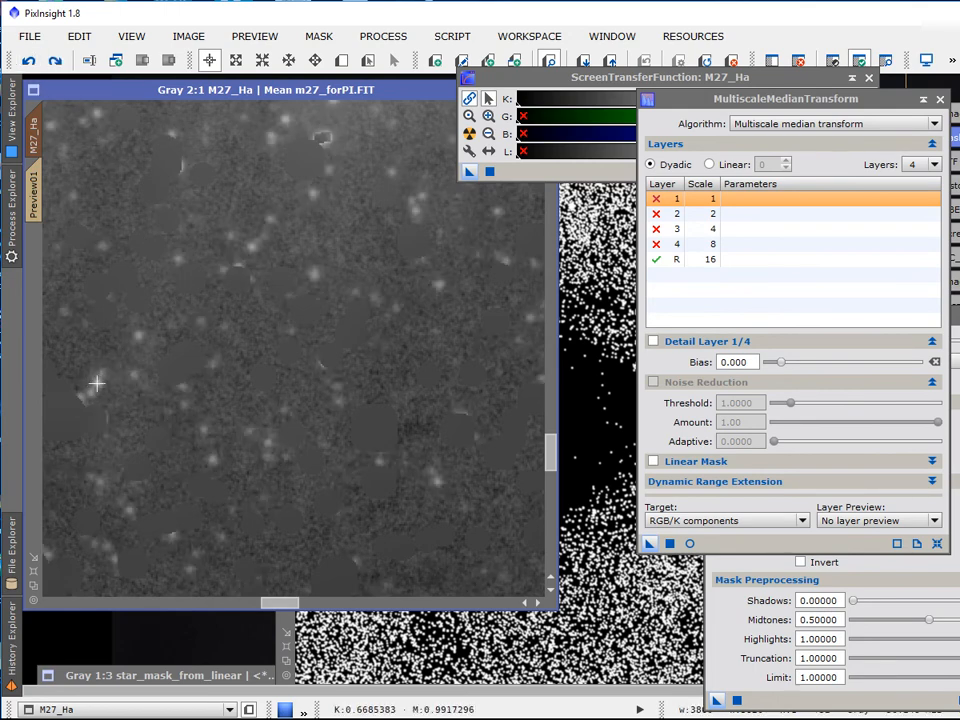
pyautogui.click(55, 61)
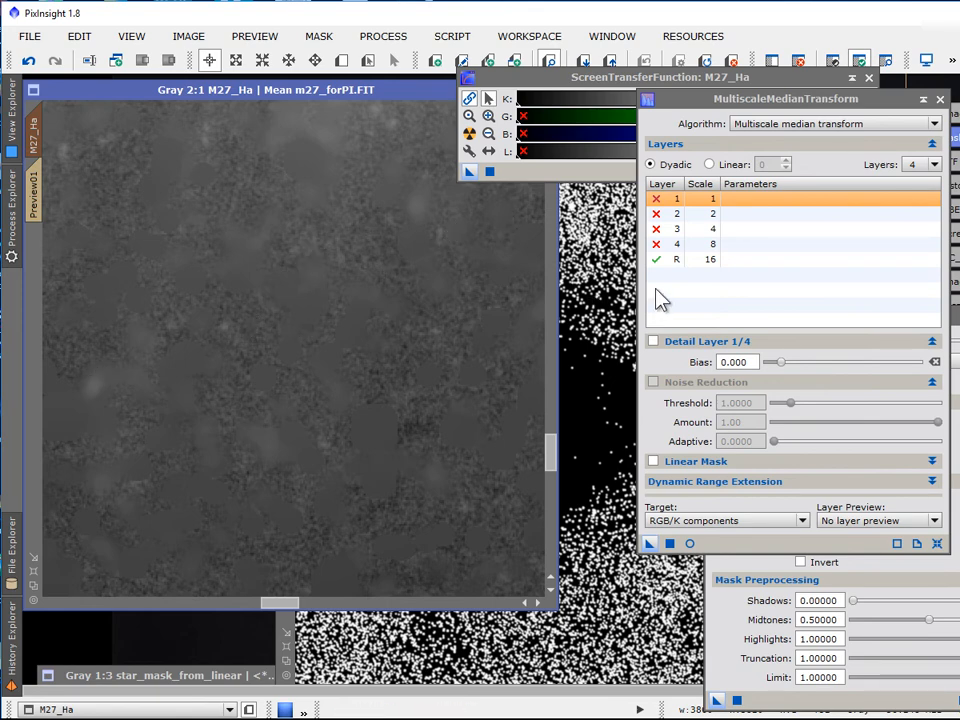
# Step: Increase MultiscaleMedianTransform to 5 layers and disable detail layer 5, keeping only the residual layer enabled
pyautogui.click(936, 165)
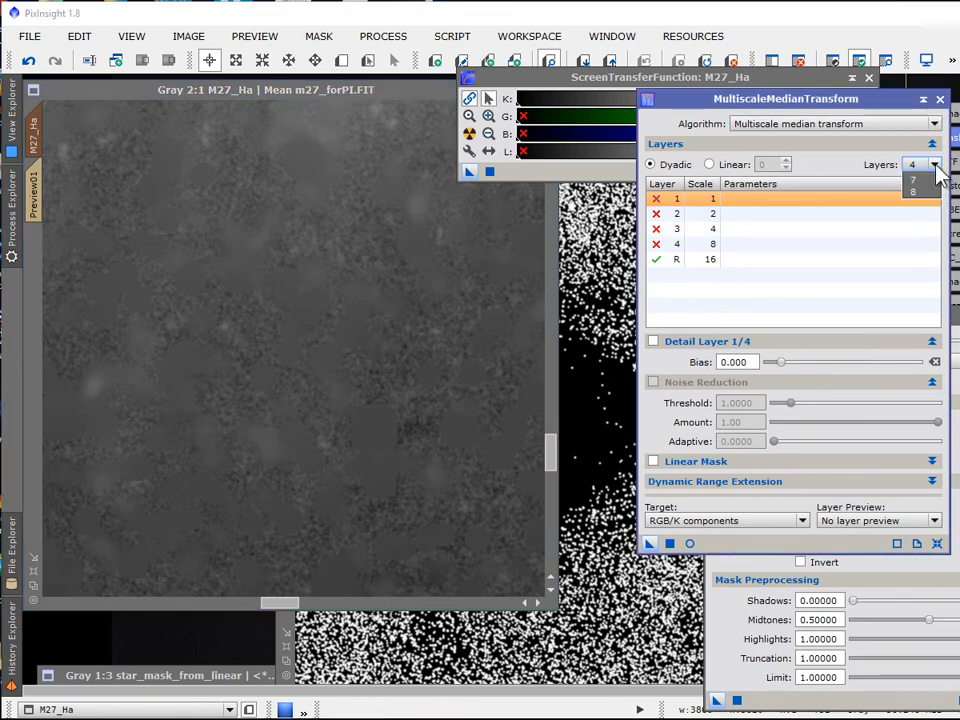
pyautogui.click(924, 241)
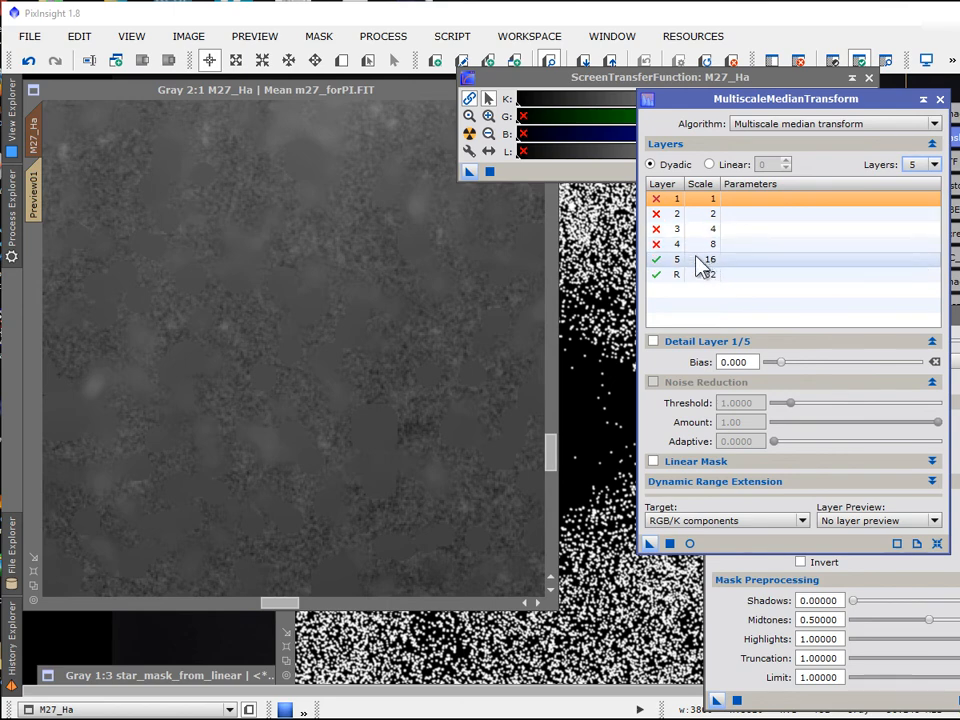
pyautogui.click(664, 260)
pyautogui.click(656, 259)
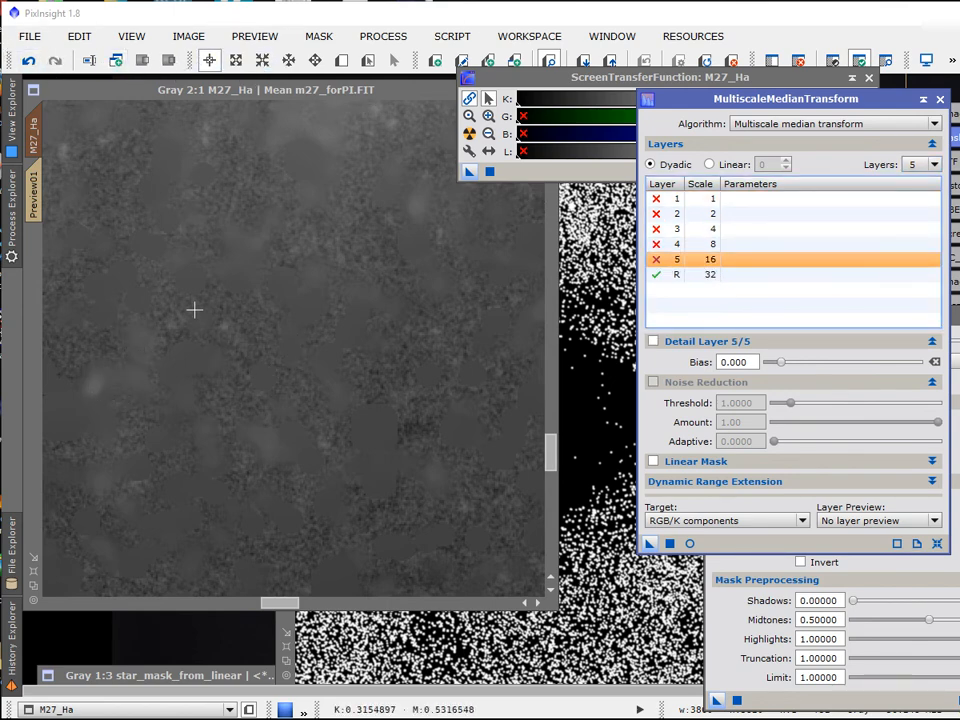
# Step: Undo the four-layer transform, apply the five-layer version to M27_Ha and compare the image before and after
pyautogui.click(28, 61)
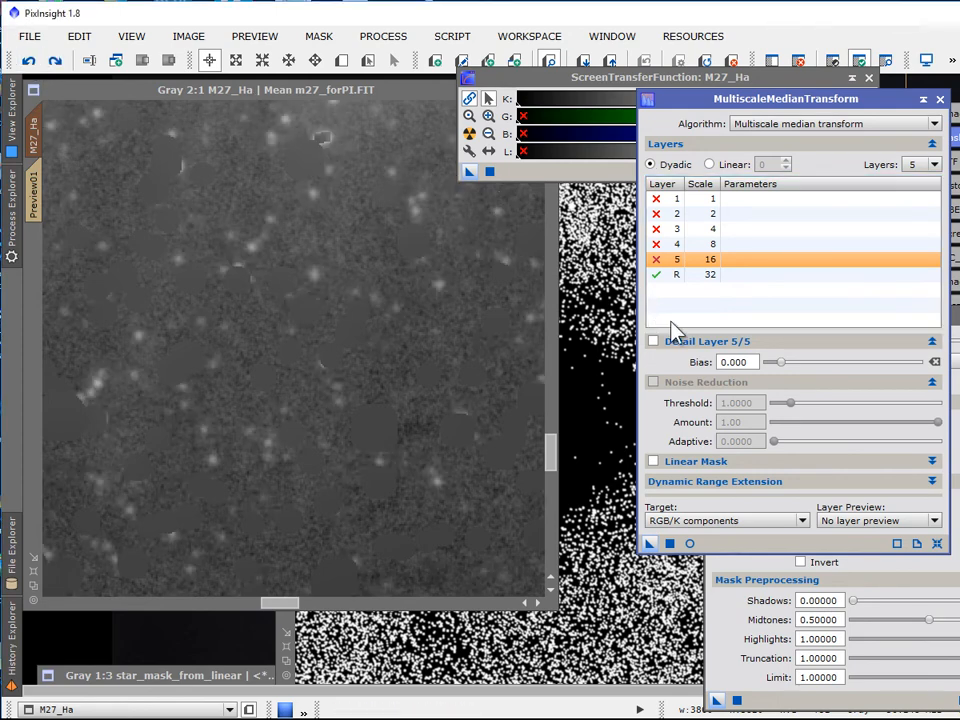
pyautogui.moveTo(650, 543); pyautogui.dragTo(367, 452)
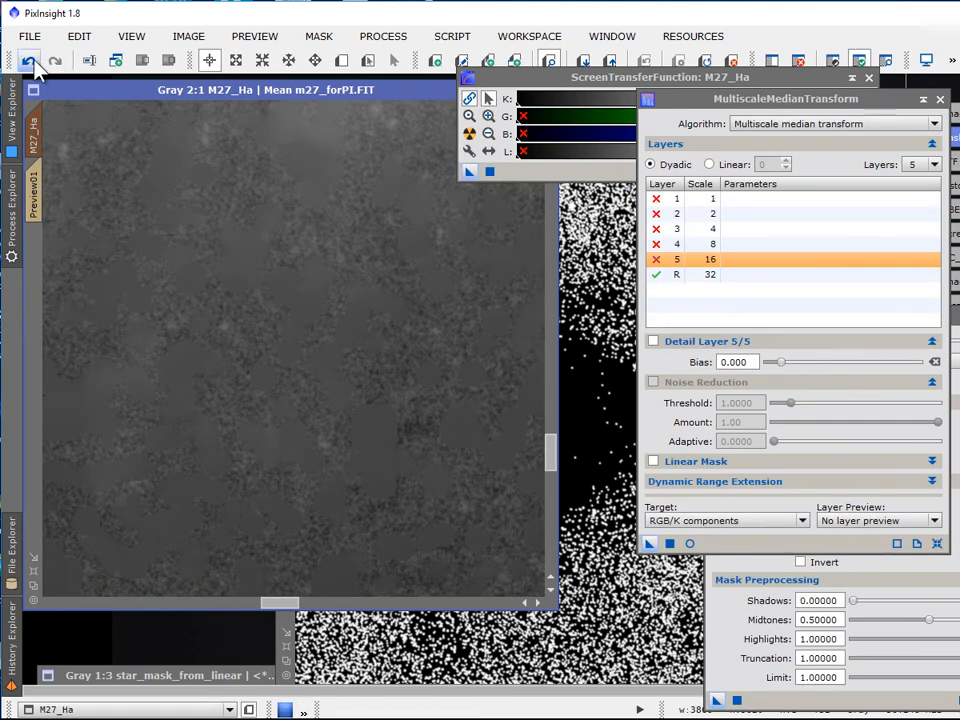
pyautogui.click(29, 61)
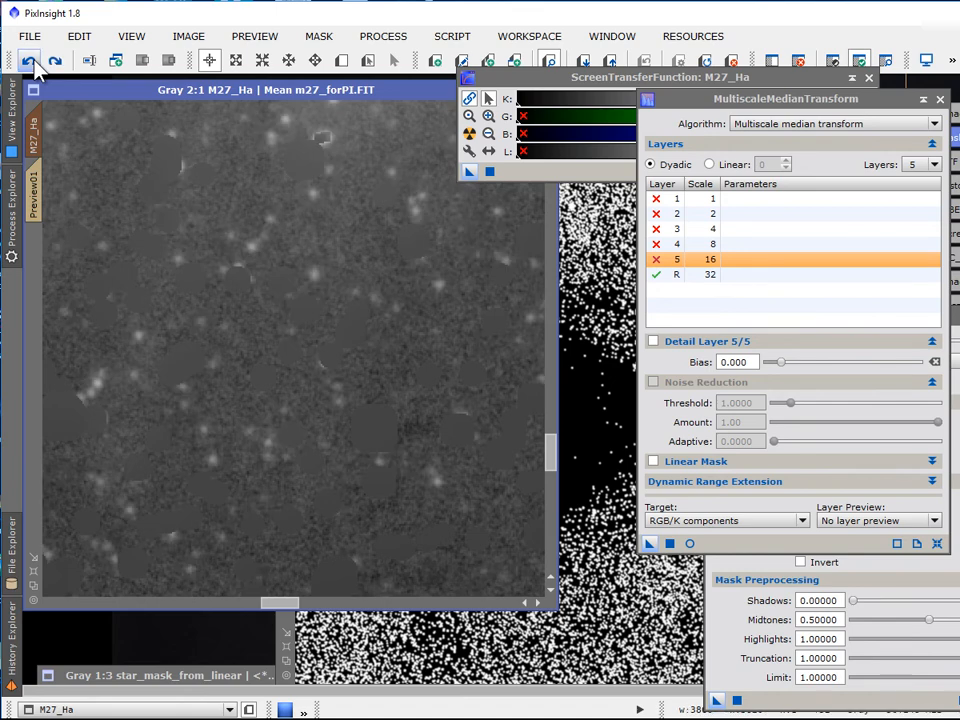
pyautogui.click(56, 62)
# Step: Examine M27_Ha at several magnifications around the nebula and in the background for leftover stars and uneven texture
pyautogui.scroll(-5, 216, 295)
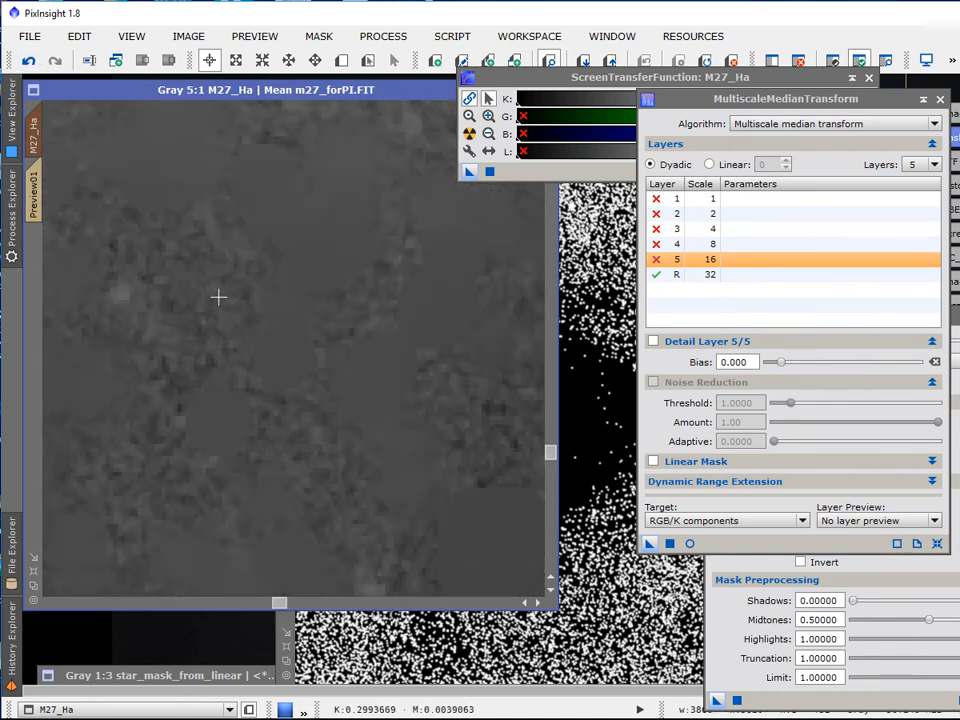
pyautogui.scroll(1, 218, 296)
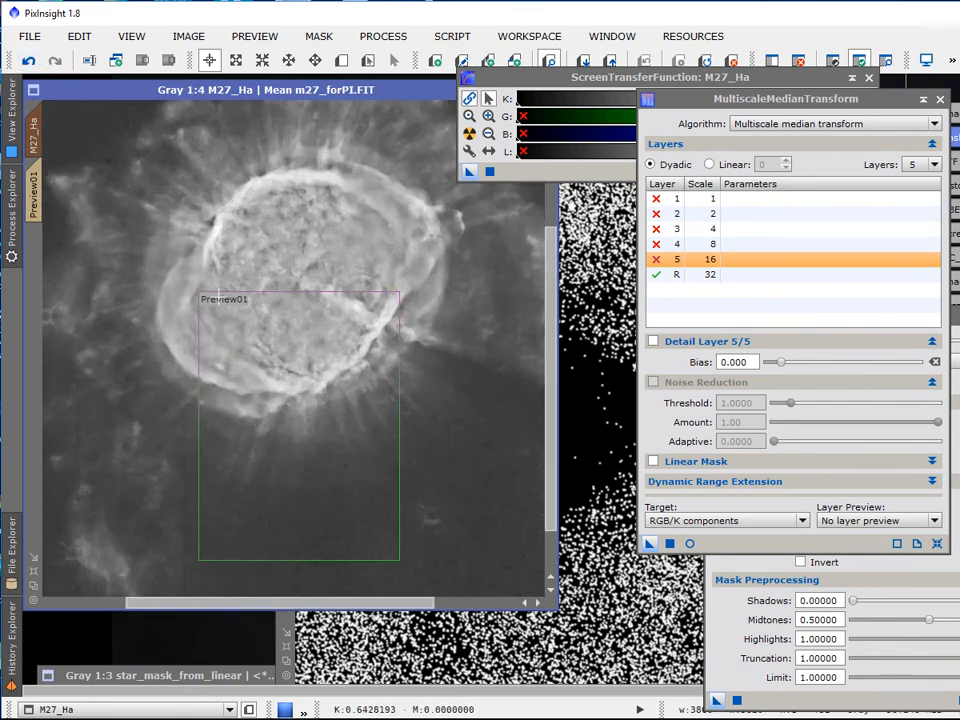
pyautogui.click(29, 62)
pyautogui.moveTo(420, 609); pyautogui.dragTo(365, 609)
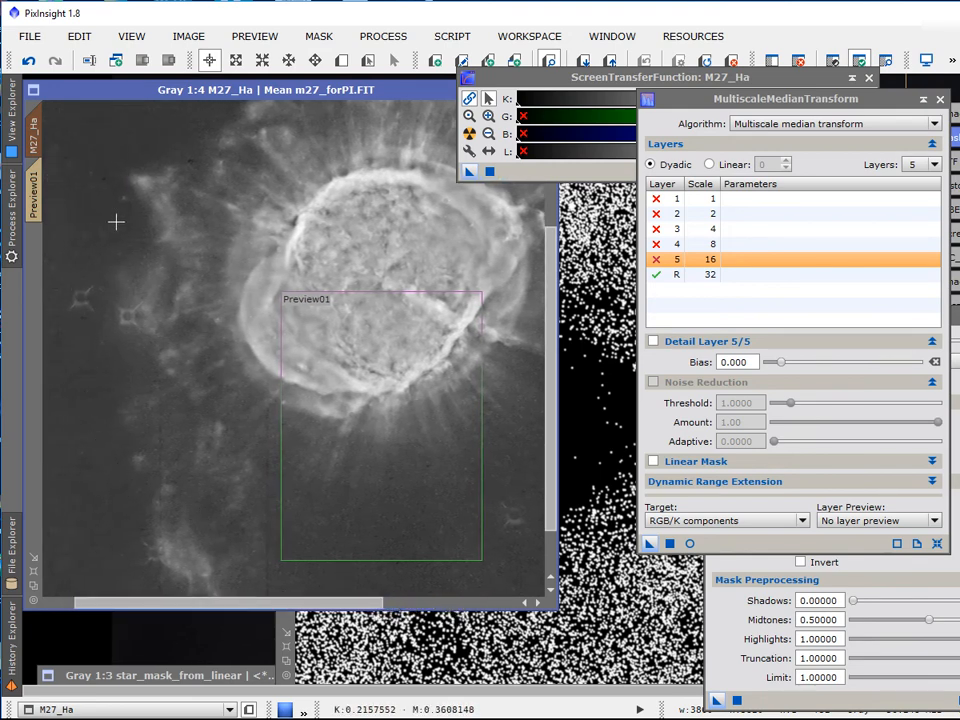
pyautogui.moveTo(556, 343); pyautogui.dragTo(531, 203)
pyautogui.scroll(1, 273, 168)
pyautogui.scroll(1, 273, 168)
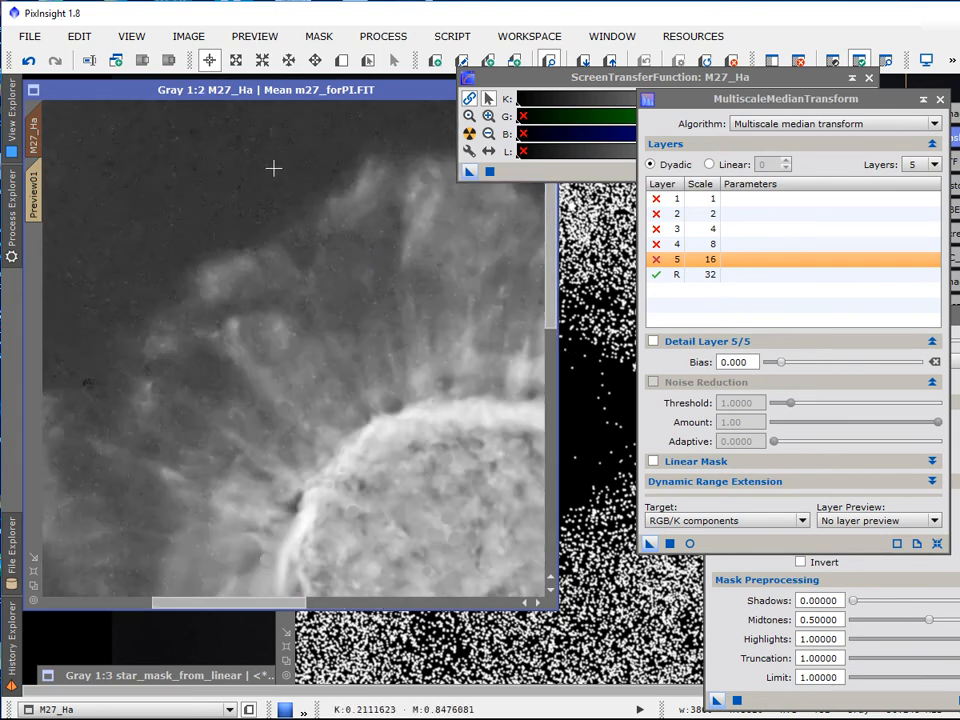
pyautogui.moveTo(551, 259); pyautogui.dragTo(551, 345)
pyautogui.scroll(1, 487, 463)
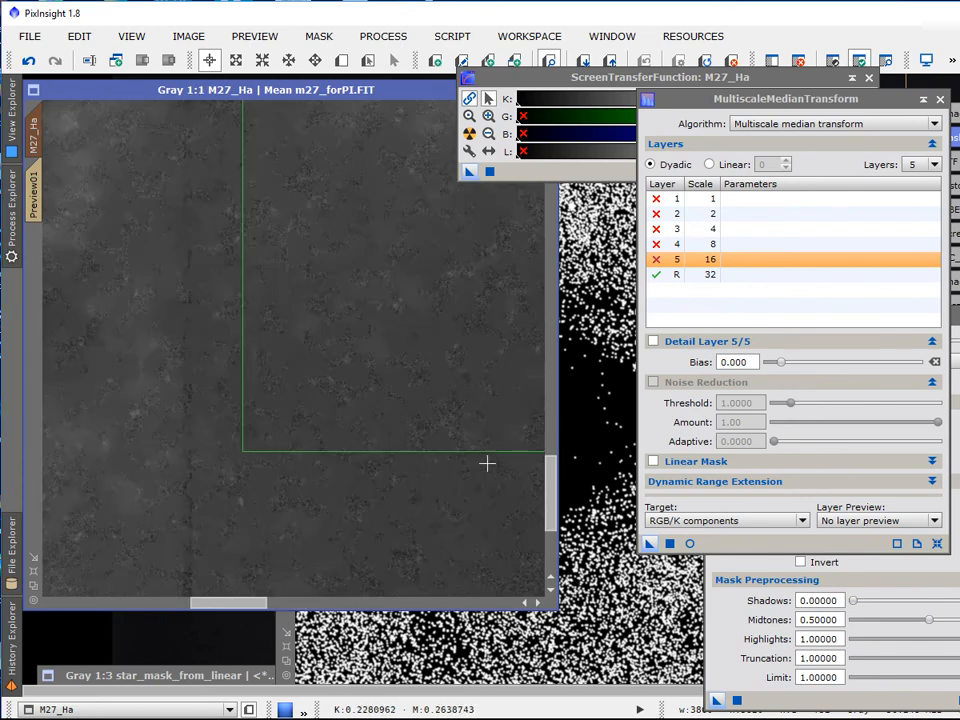
pyautogui.moveTo(553, 443); pyautogui.dragTo(554, 505)
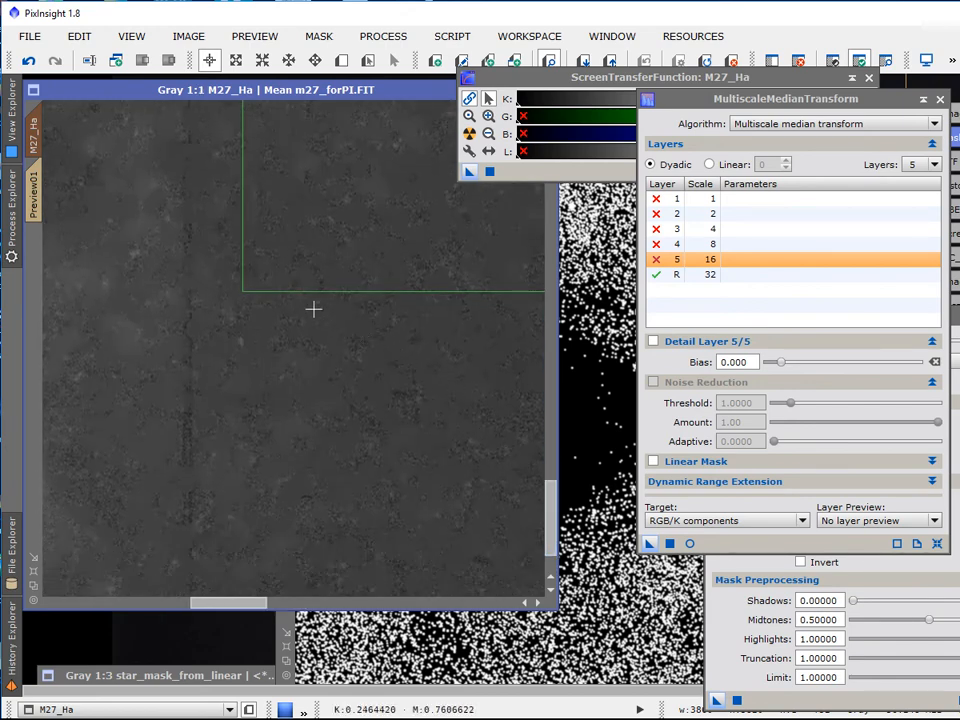
pyautogui.moveTo(255, 603); pyautogui.dragTo(298, 603)
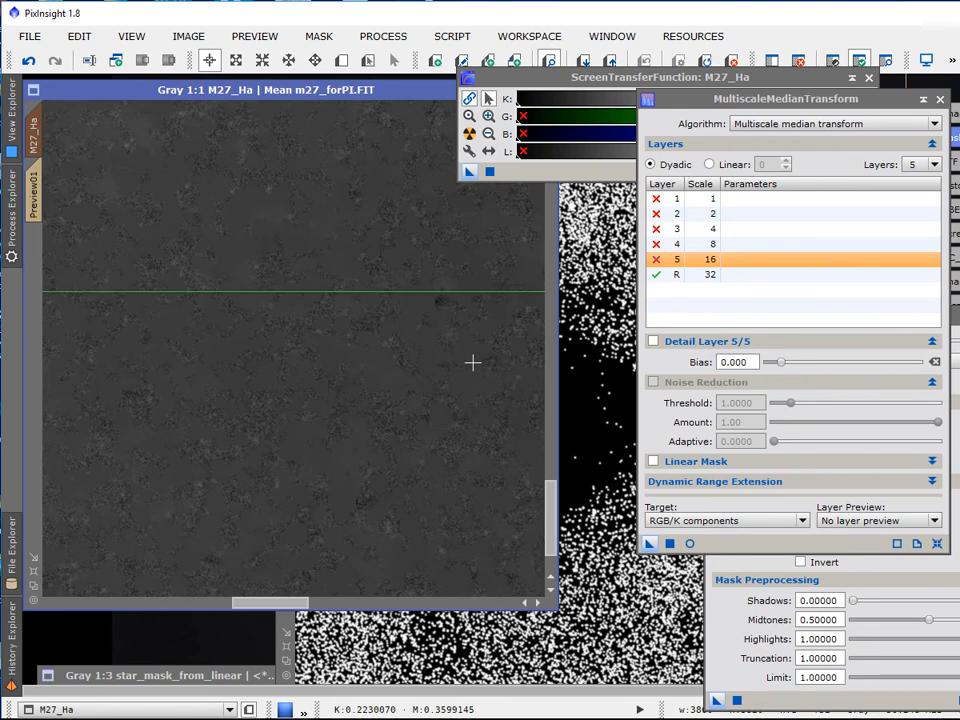
# Step: Close MultiscaleMedianTransform and open the TGVDenoise process, arranging its window and StarMask beside the M27_Ha image
pyautogui.click(939, 99)
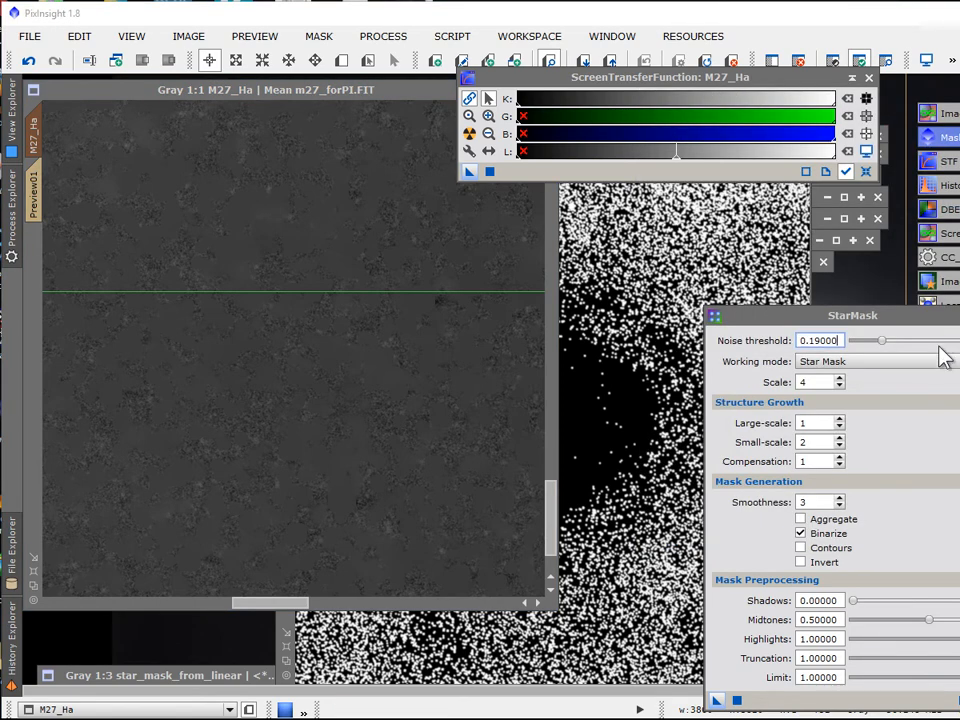
pyautogui.moveTo(870, 316); pyautogui.dragTo(755, 246)
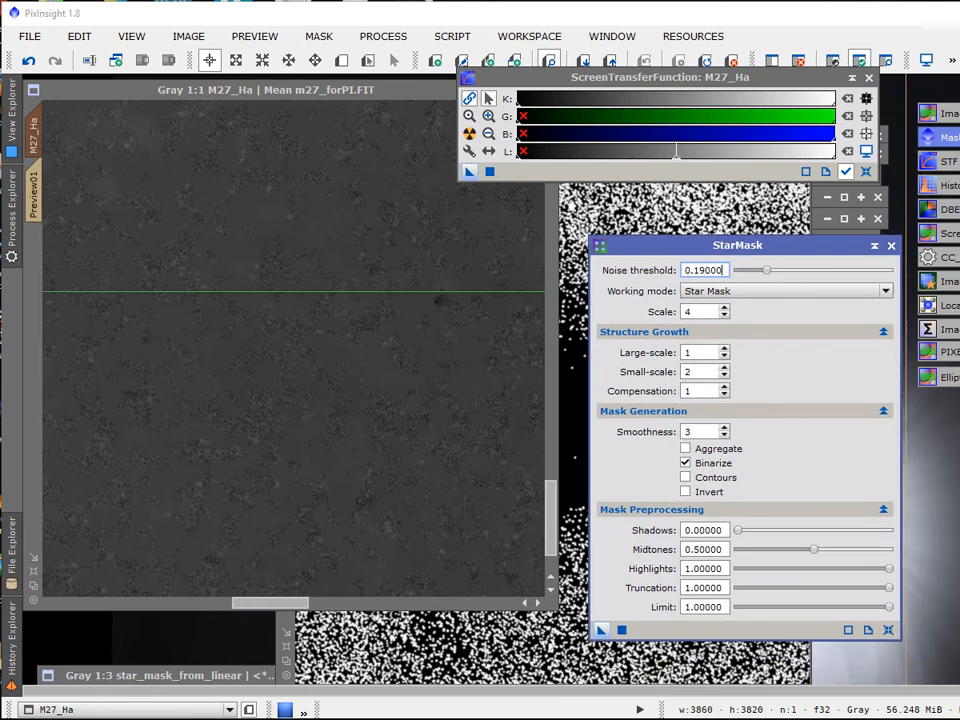
pyautogui.click(15, 208)
pyautogui.scroll(-5, 152, 632)
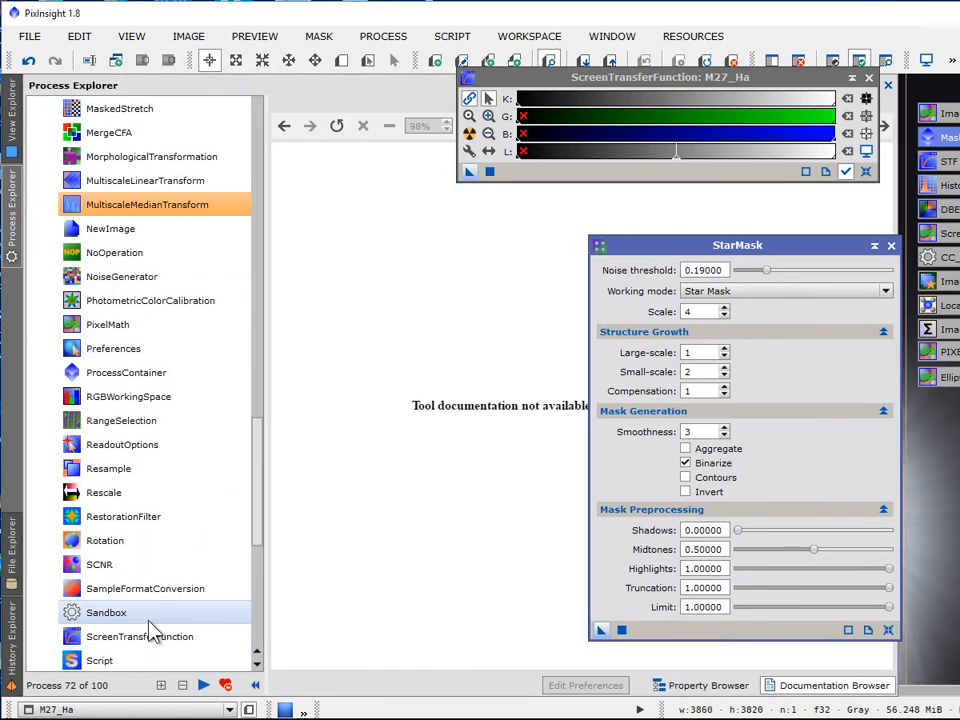
pyautogui.scroll(-4, 150, 628)
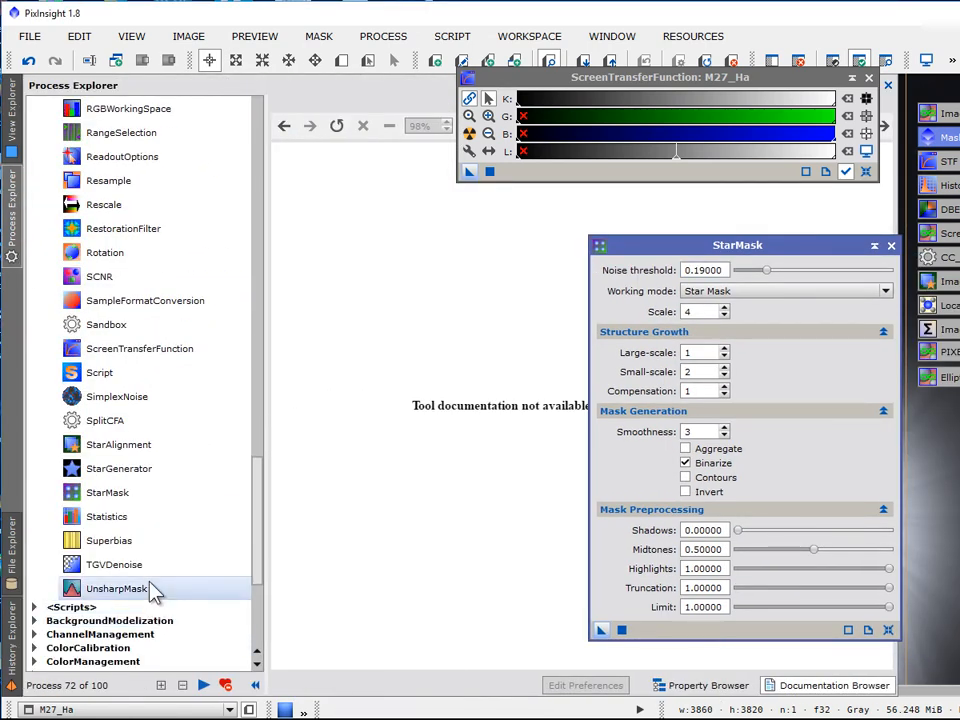
pyautogui.doubleClick(154, 566)
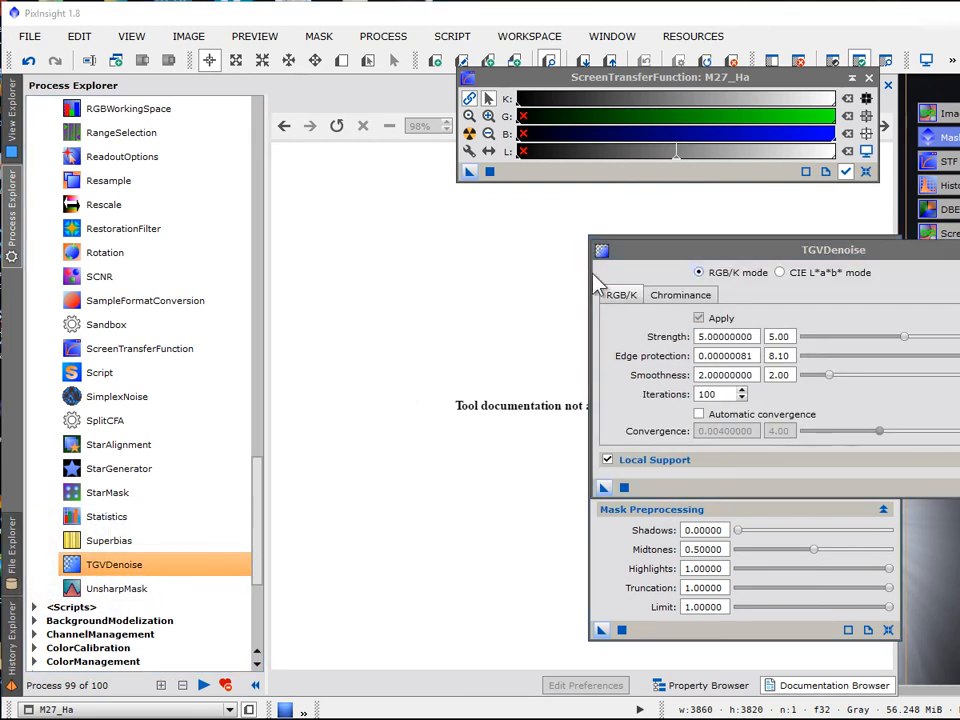
pyautogui.moveTo(647, 249); pyautogui.dragTo(635, 244)
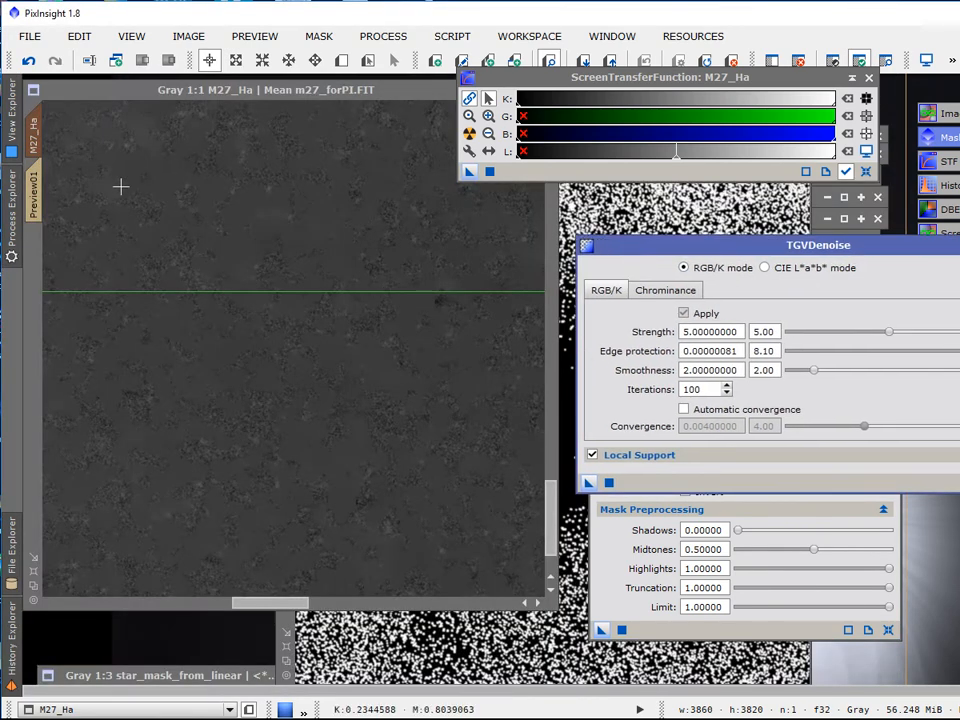
# Step: Try TGVDenoise at its current settings on Preview01, remove the mask from M27_Ha and apply it to the preview again
pyautogui.click(33, 185)
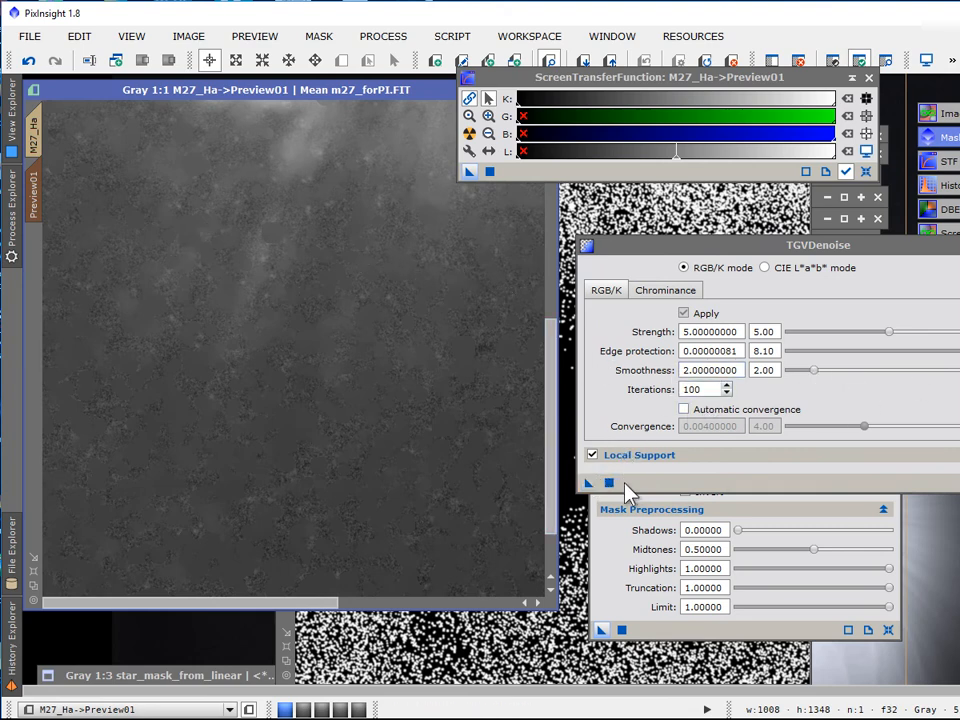
pyautogui.moveTo(609, 483); pyautogui.dragTo(364, 418)
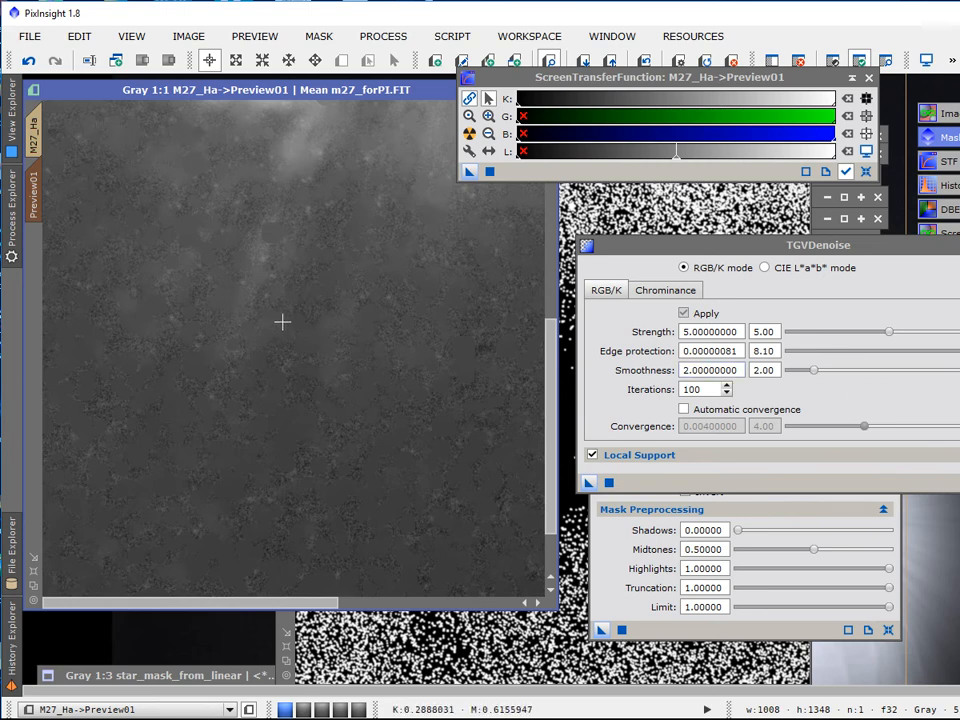
pyautogui.click(312, 38)
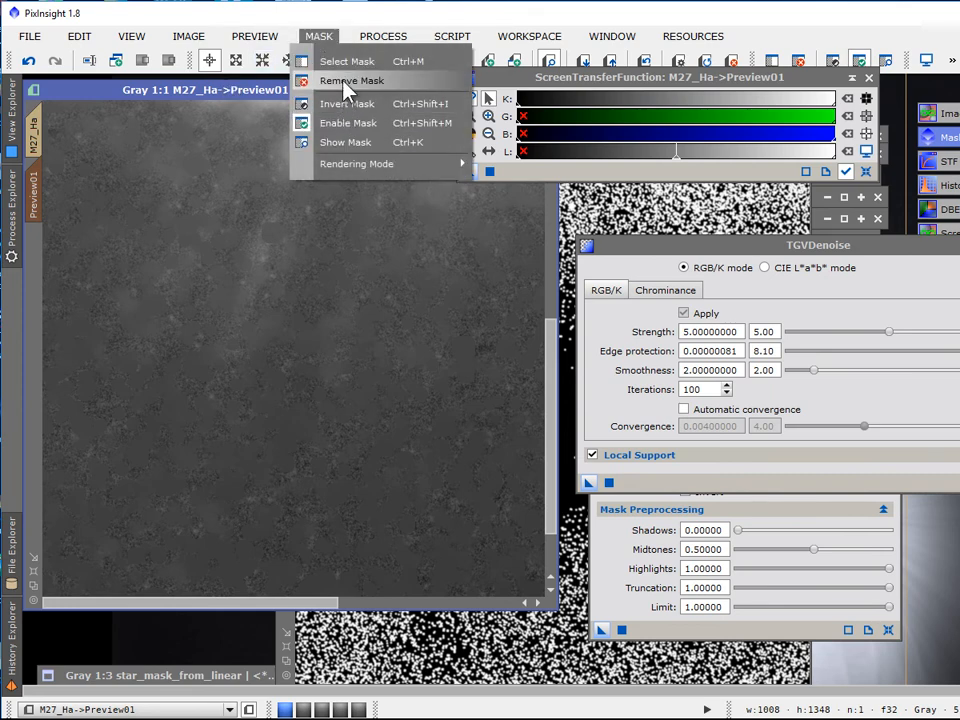
pyautogui.click(343, 82)
pyautogui.moveTo(589, 483); pyautogui.dragTo(287, 378)
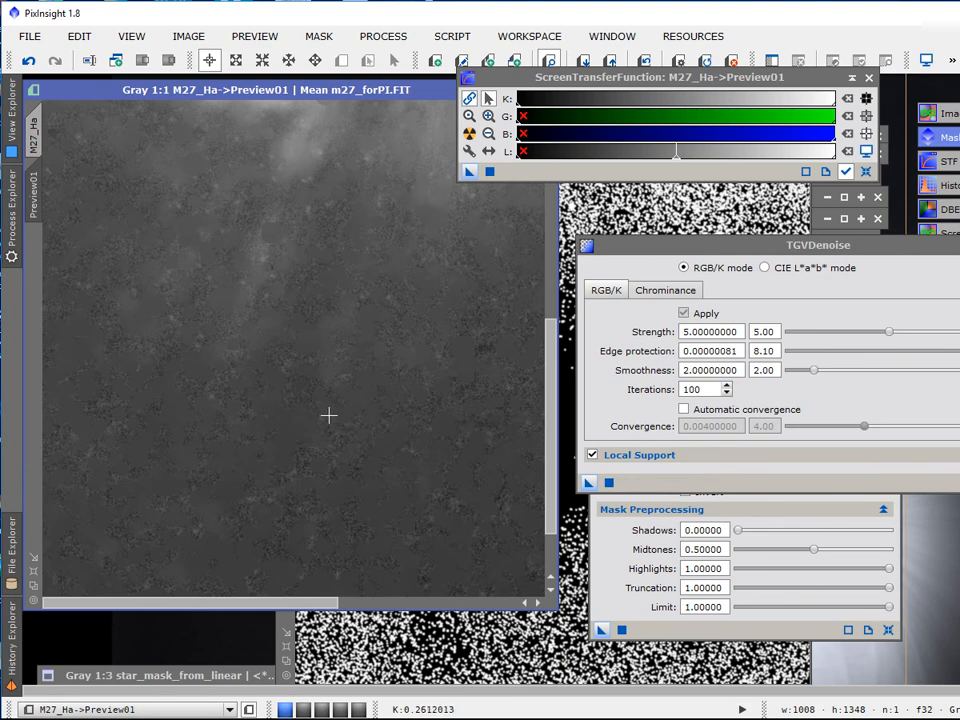
# Step: Try TGVDenoise on Preview01 with edge protection 0.000081 and 0.0081, and inspect the smoothing in the nebula and background
pyautogui.scroll(1, 319, 391)
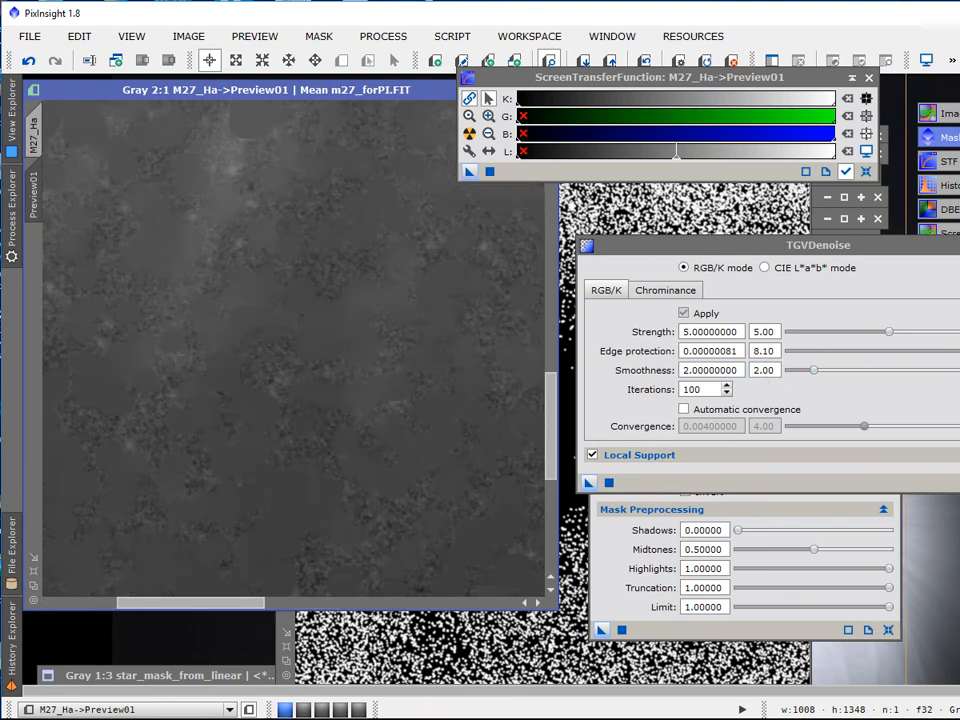
pyautogui.click(955, 351)
pyautogui.click(955, 351)
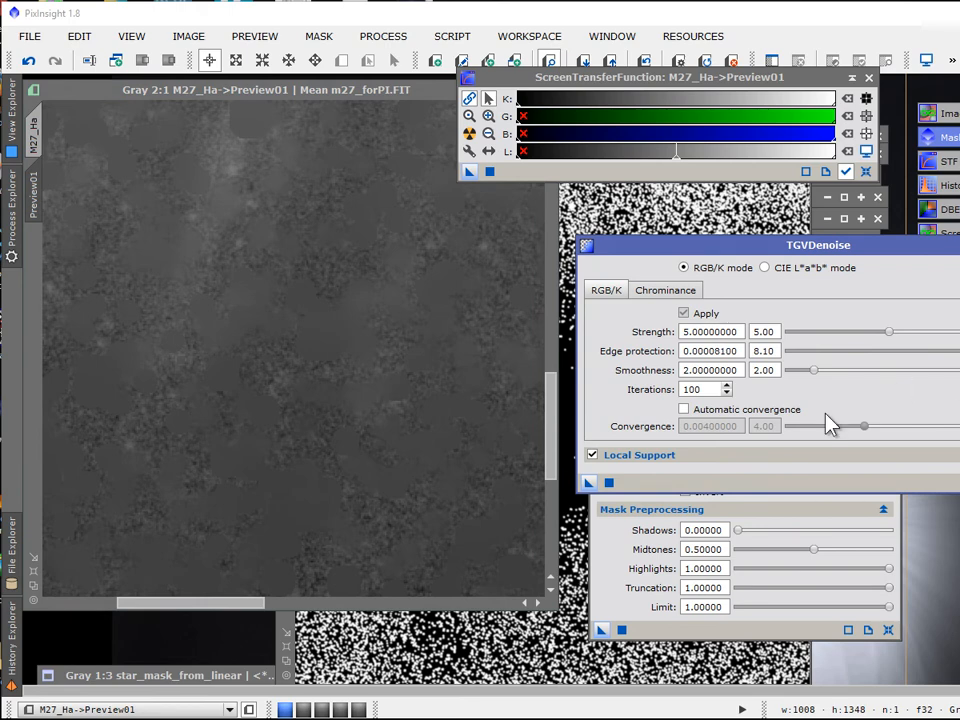
pyautogui.moveTo(590, 482); pyautogui.dragTo(401, 460)
pyautogui.moveTo(589, 483); pyautogui.dragTo(259, 404)
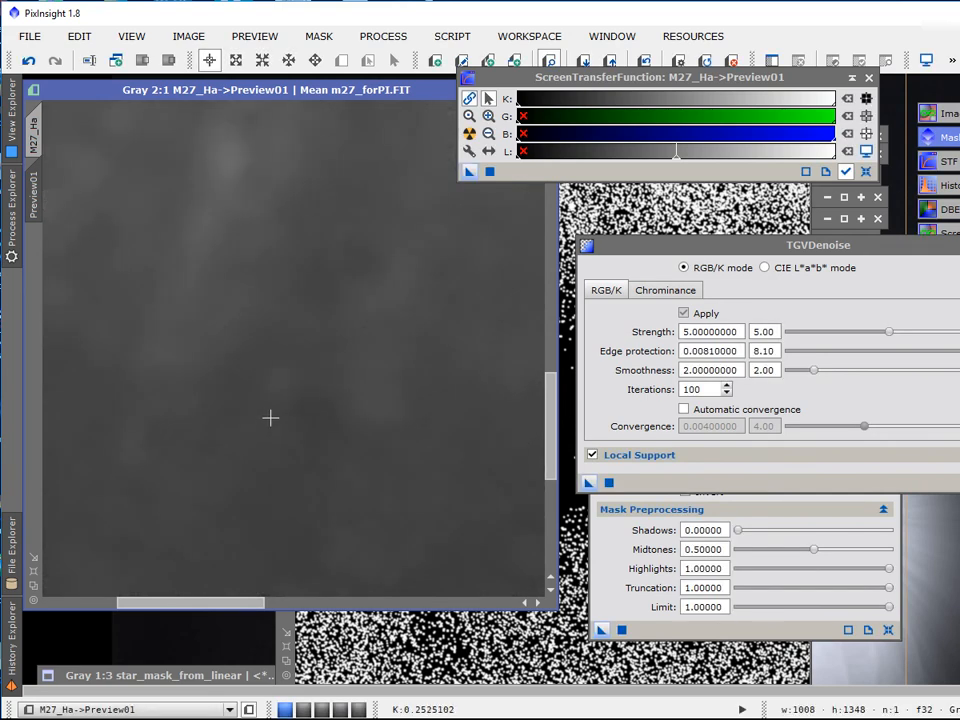
pyautogui.scroll(-3, 270, 417)
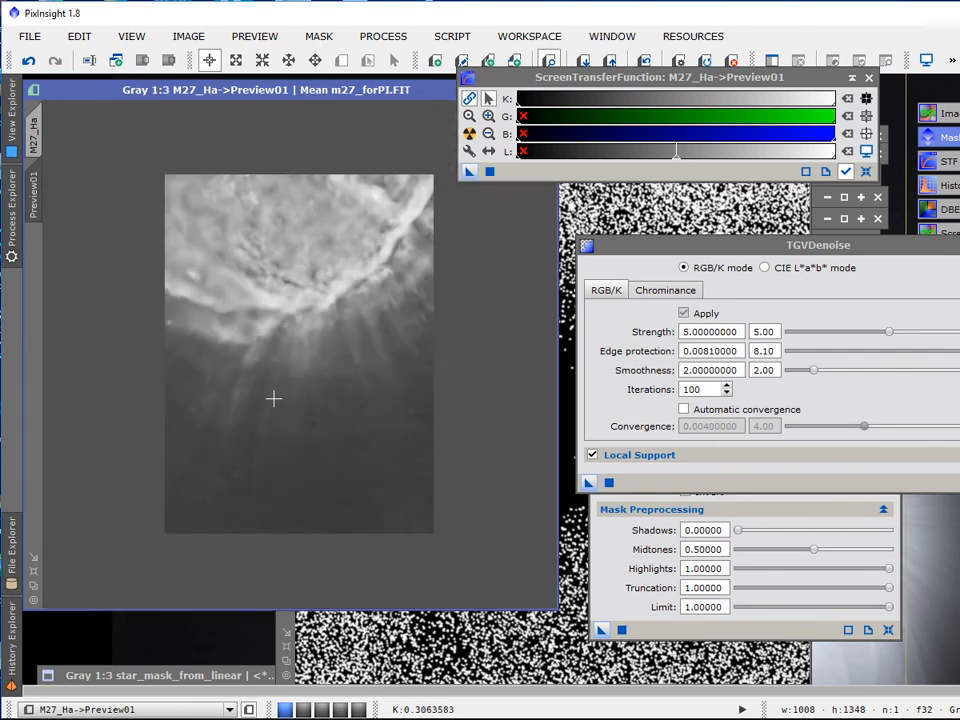
pyautogui.scroll(3, 273, 398)
pyautogui.scroll(-1, 273, 398)
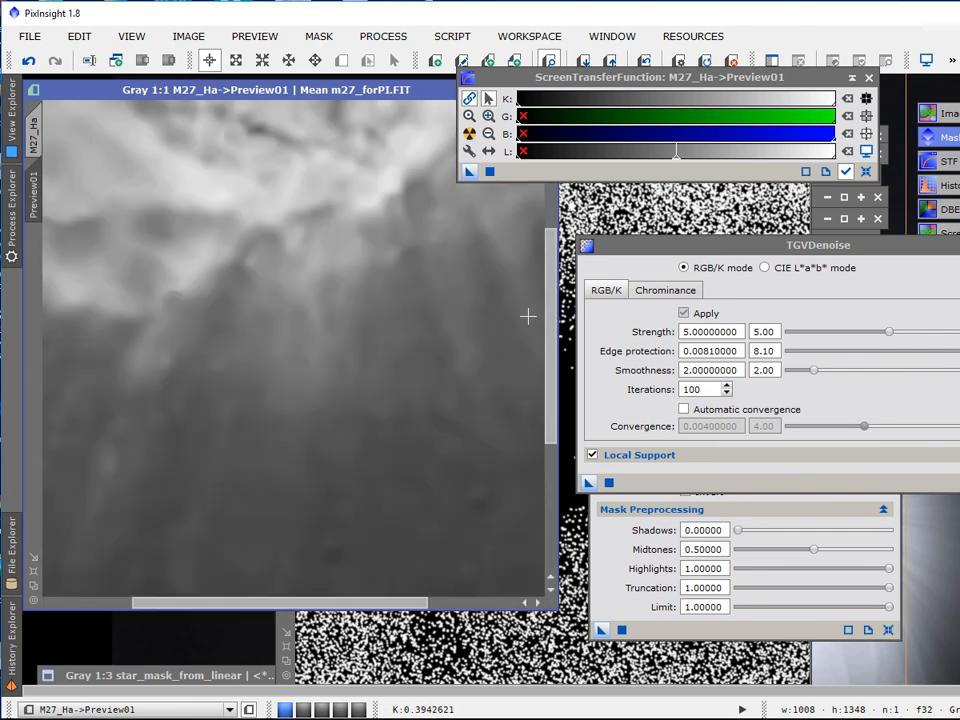
pyautogui.moveTo(549, 328); pyautogui.dragTo(551, 392)
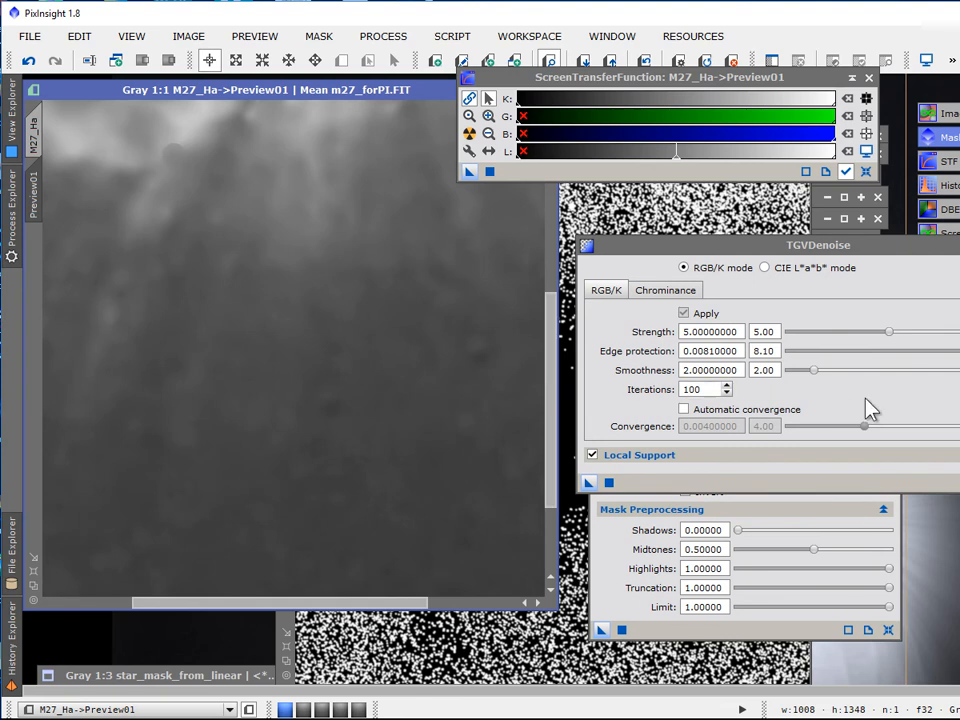
# Step: Test weaker smoothing on Preview01 with TGVDenoise edge protection at 0.00081, and again at 0.00445, checking the lower background
pyautogui.click(959, 350)
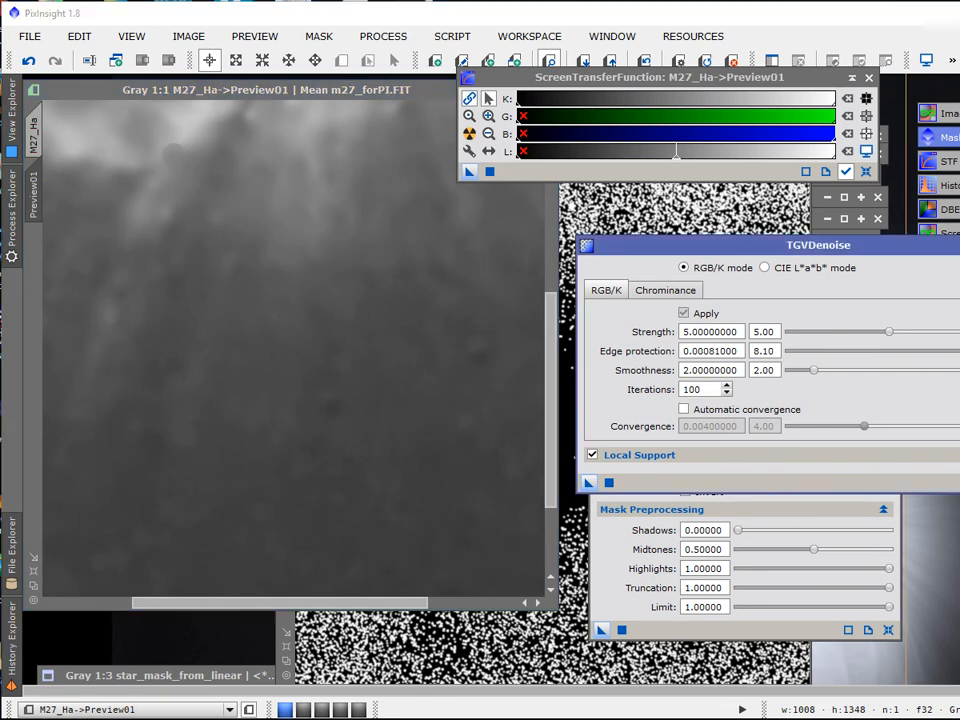
pyautogui.click(454, 534)
pyautogui.moveTo(955, 362); pyautogui.dragTo(880, 368)
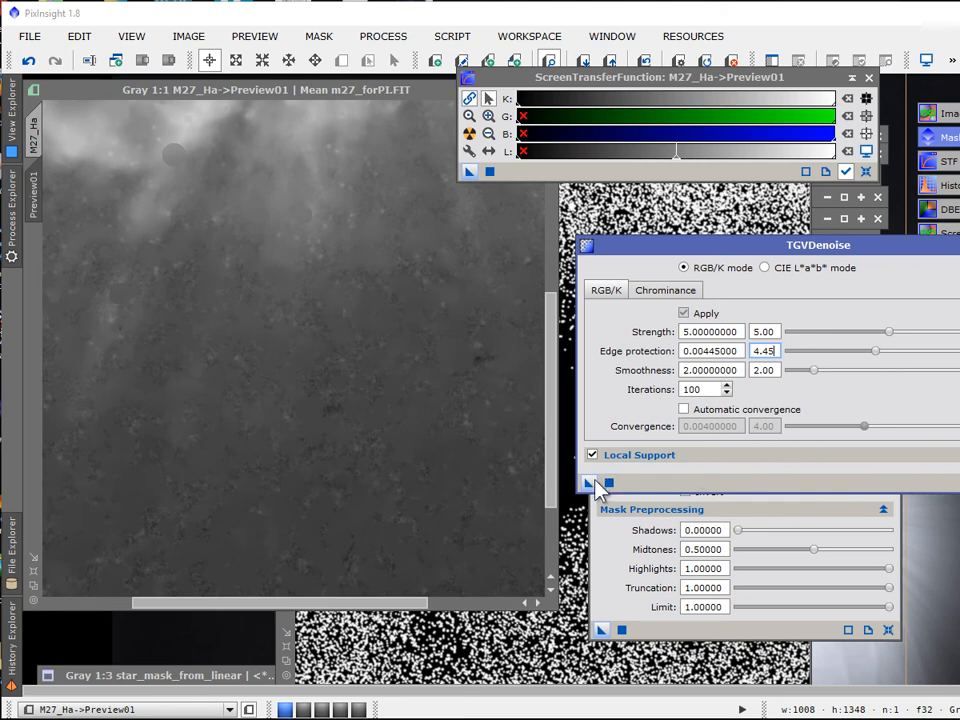
pyautogui.moveTo(589, 482); pyautogui.dragTo(438, 478)
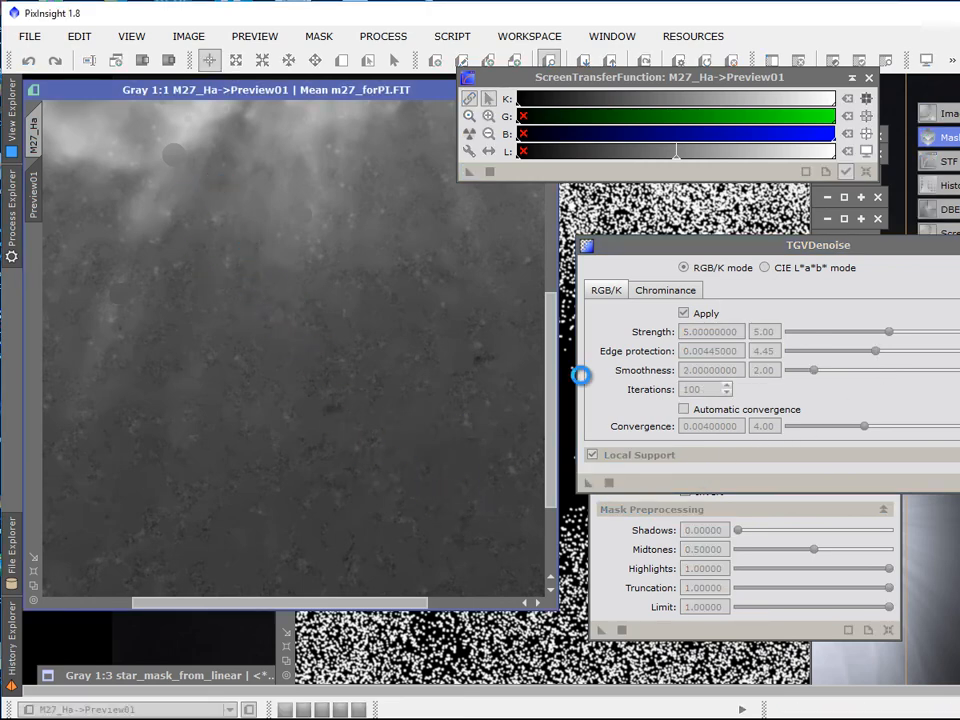
pyautogui.moveTo(553, 374); pyautogui.dragTo(568, 431)
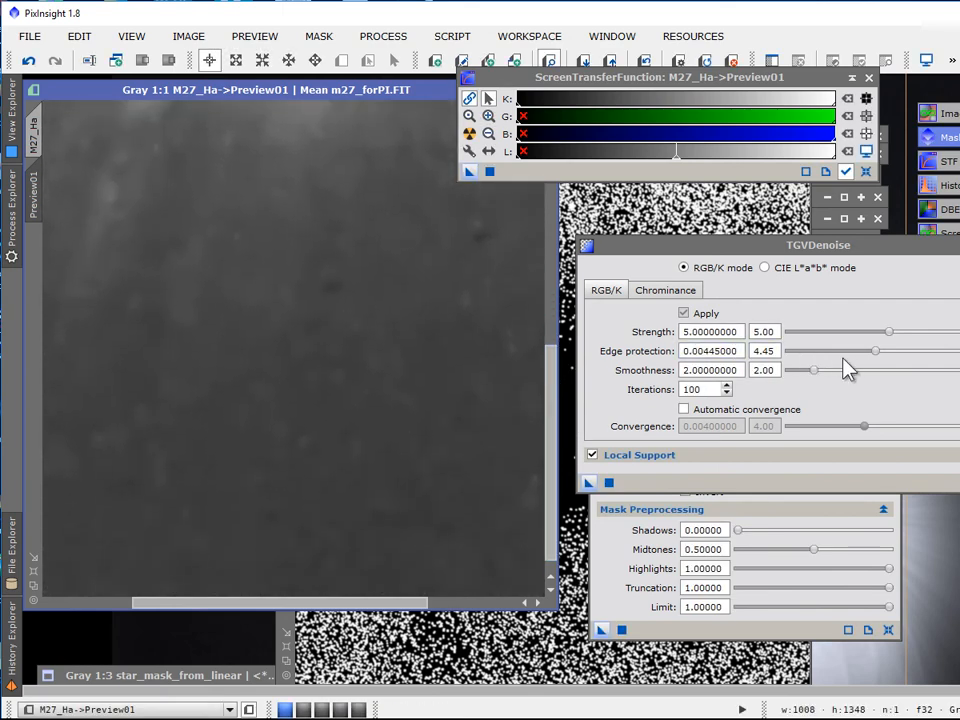
# Step: Test edge protection 0.0032 on Preview01, then set it to 0.00365, reapply TGVDenoise and check the whole preview
pyautogui.moveTo(873, 353); pyautogui.dragTo(844, 352)
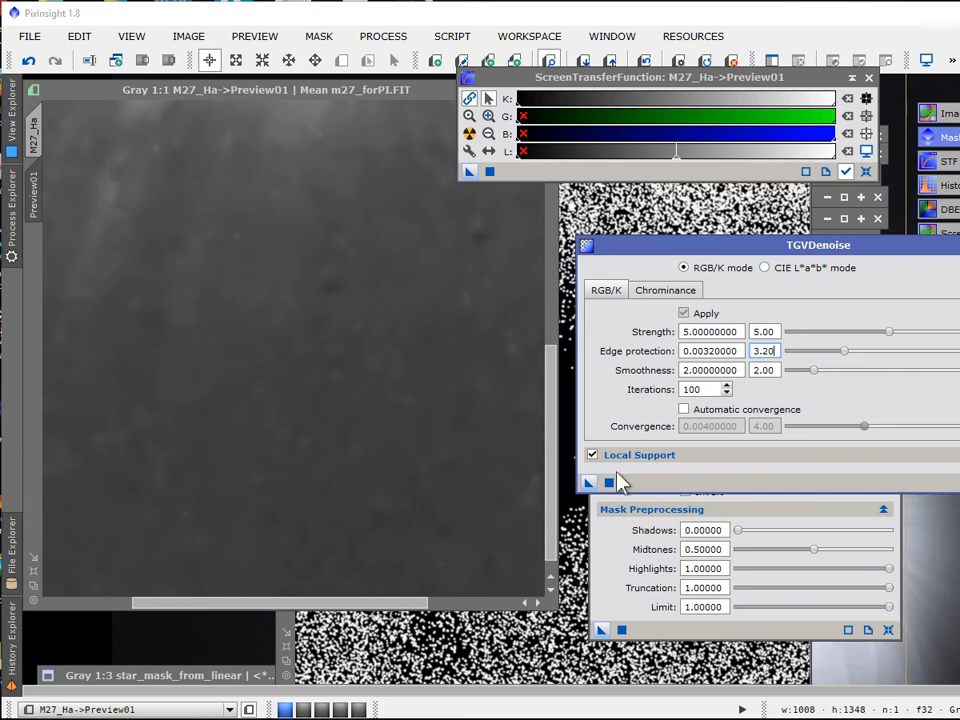
pyautogui.moveTo(592, 484); pyautogui.dragTo(465, 515)
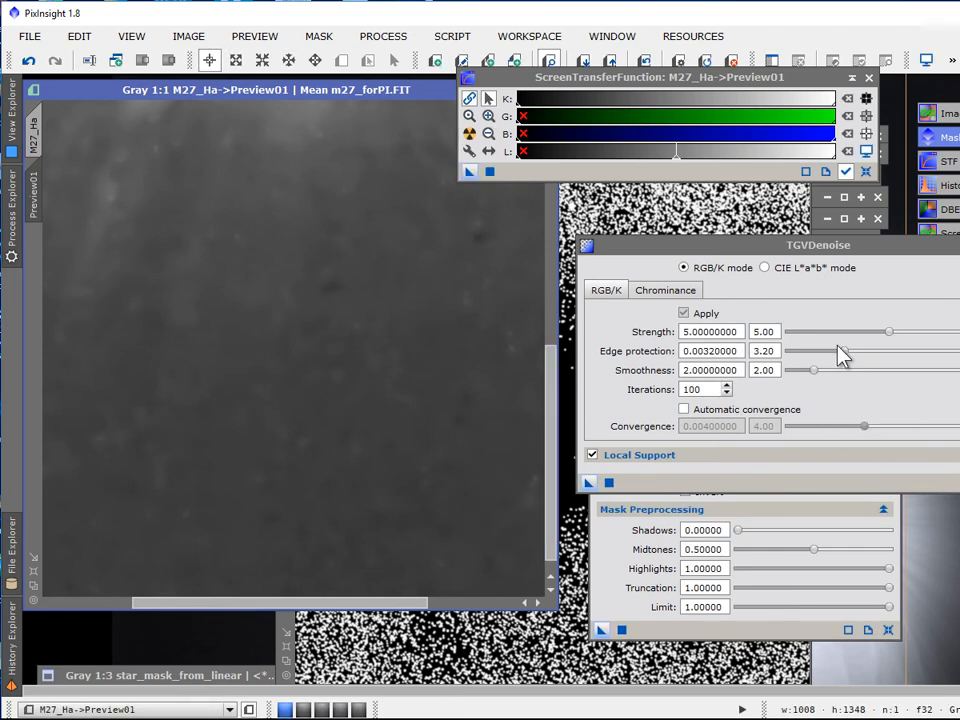
pyautogui.moveTo(838, 352); pyautogui.dragTo(861, 352)
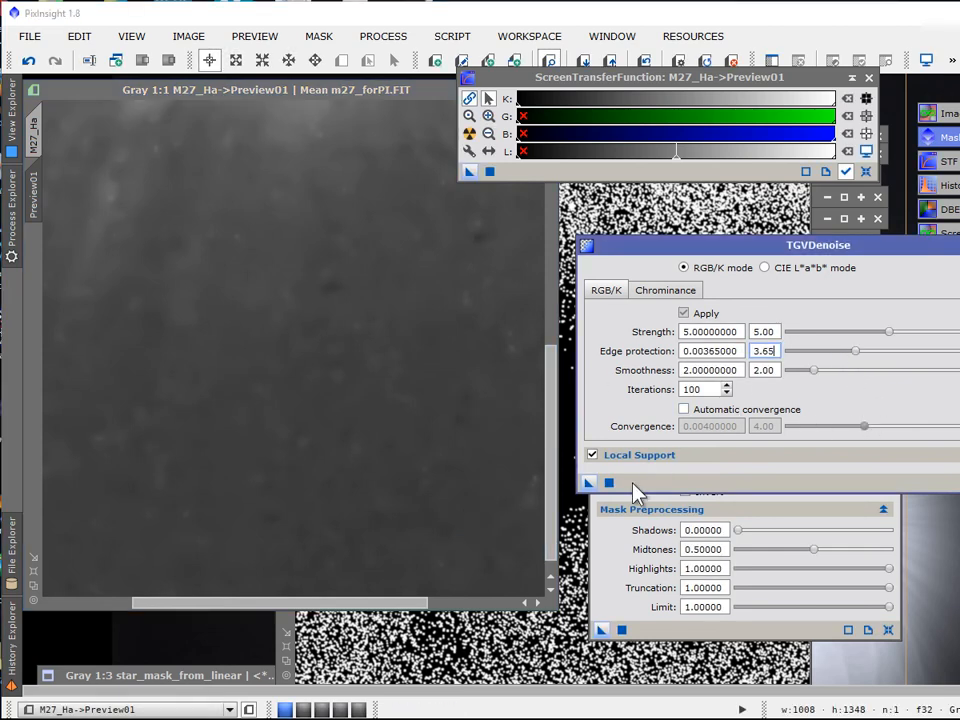
pyautogui.moveTo(589, 482); pyautogui.dragTo(471, 485)
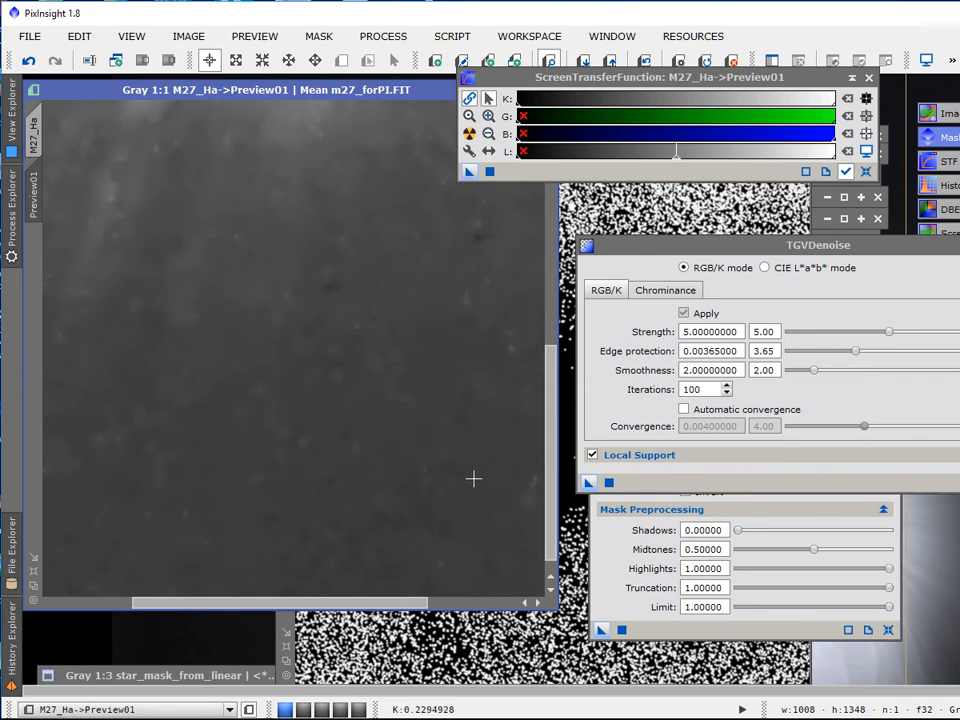
pyautogui.scroll(-2, 355, 380)
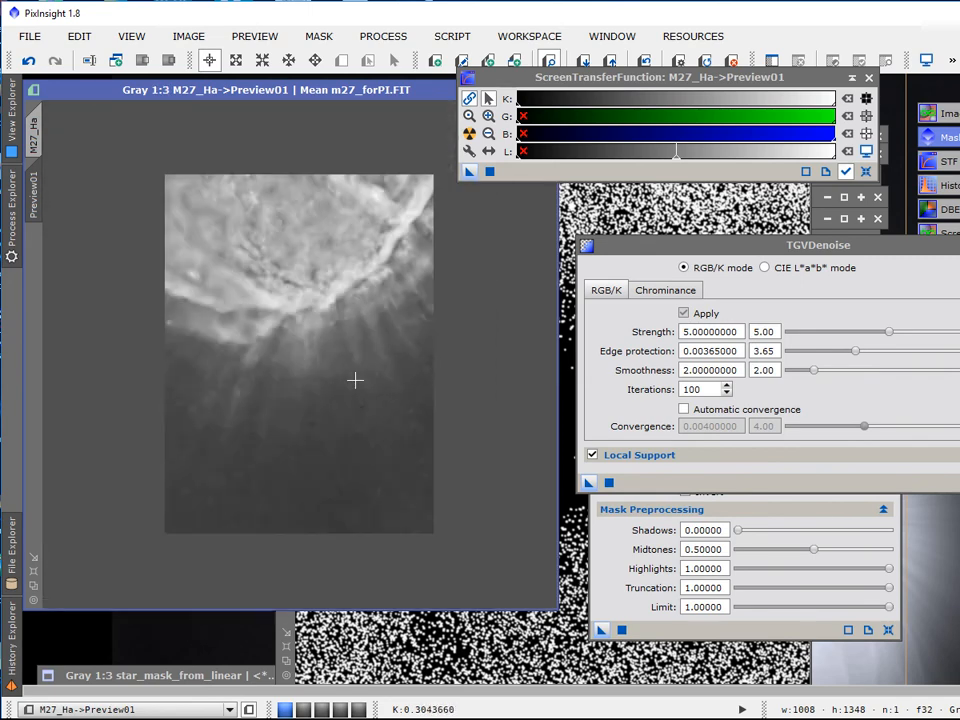
# Step: Apply TGVDenoise with edge protection 0.00365 to the full M27_Ha image, review the result and delete Preview01
pyautogui.click(32, 128)
pyautogui.moveTo(609, 483); pyautogui.dragTo(285, 378)
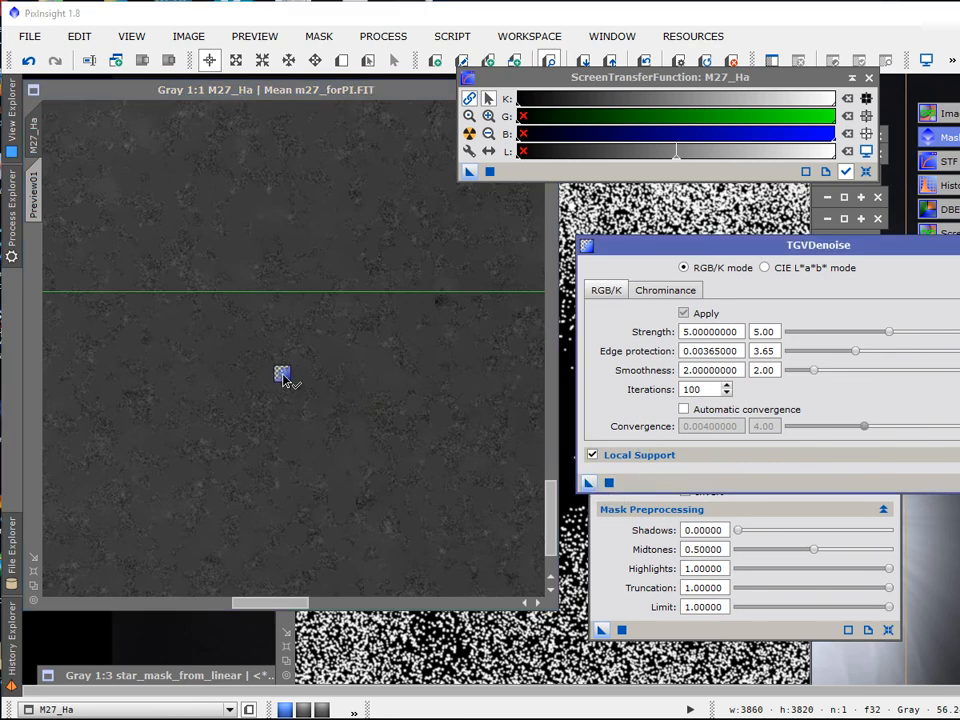
pyautogui.moveTo(284, 377); pyautogui.dragTo(282, 374)
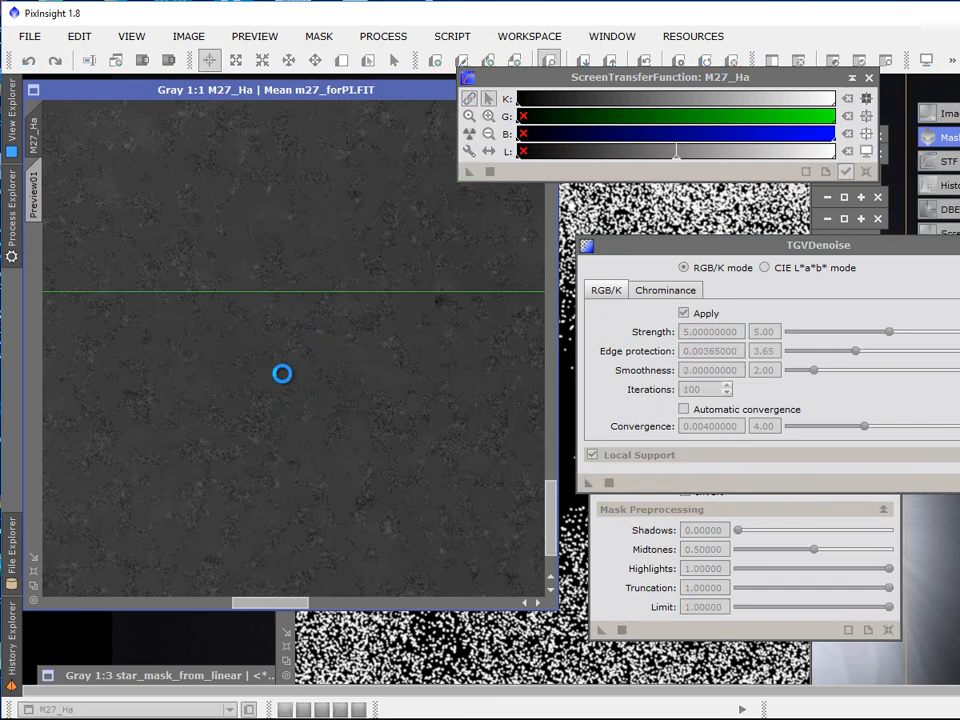
pyautogui.scroll(-2, 282, 374)
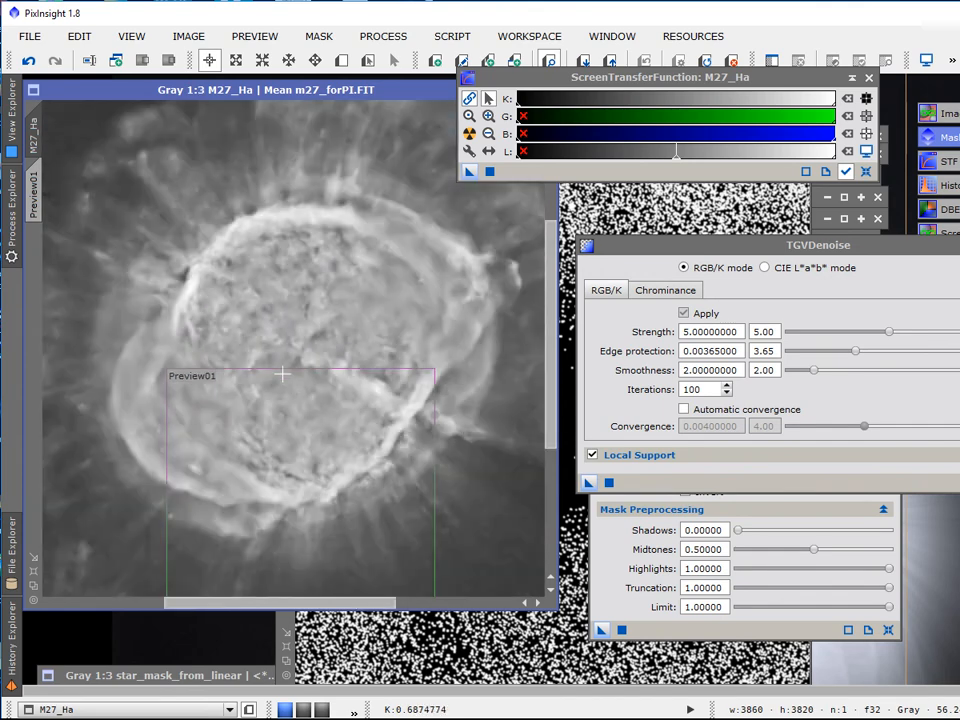
pyautogui.scroll(-1, 282, 374)
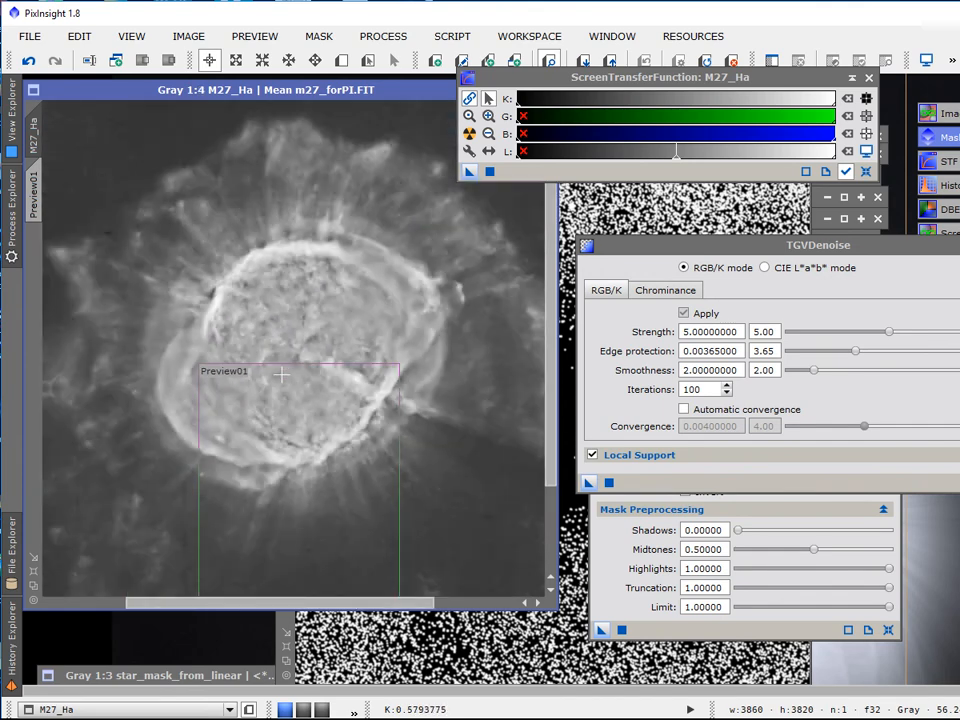
pyautogui.scroll(-1, 282, 374)
pyautogui.scroll(-1, 225, 285)
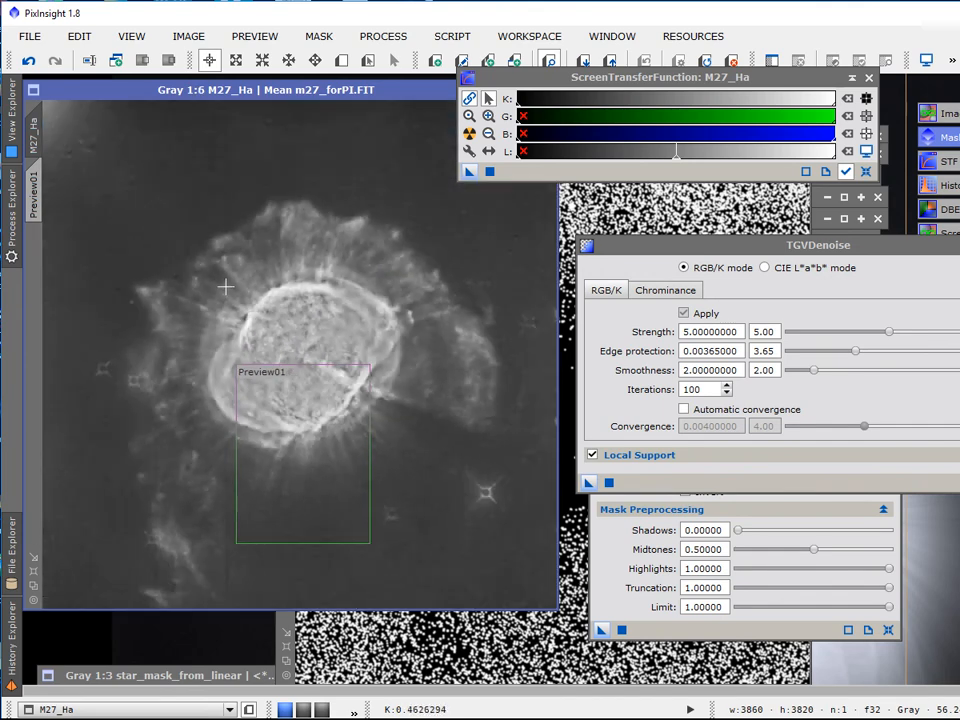
pyautogui.rightClick(36, 185)
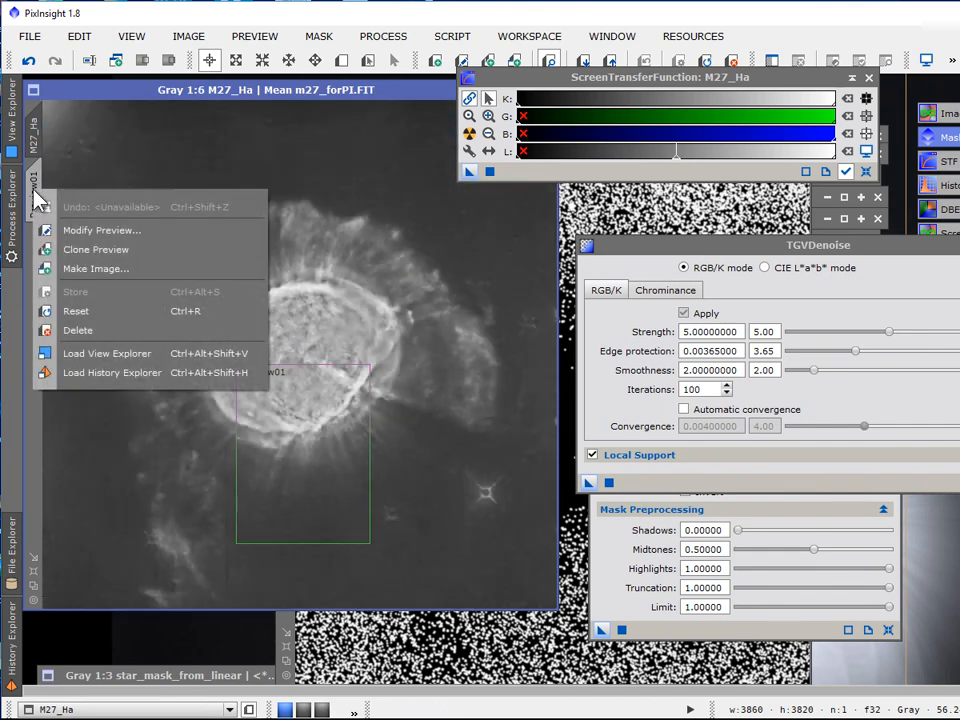
pyautogui.click(104, 343)
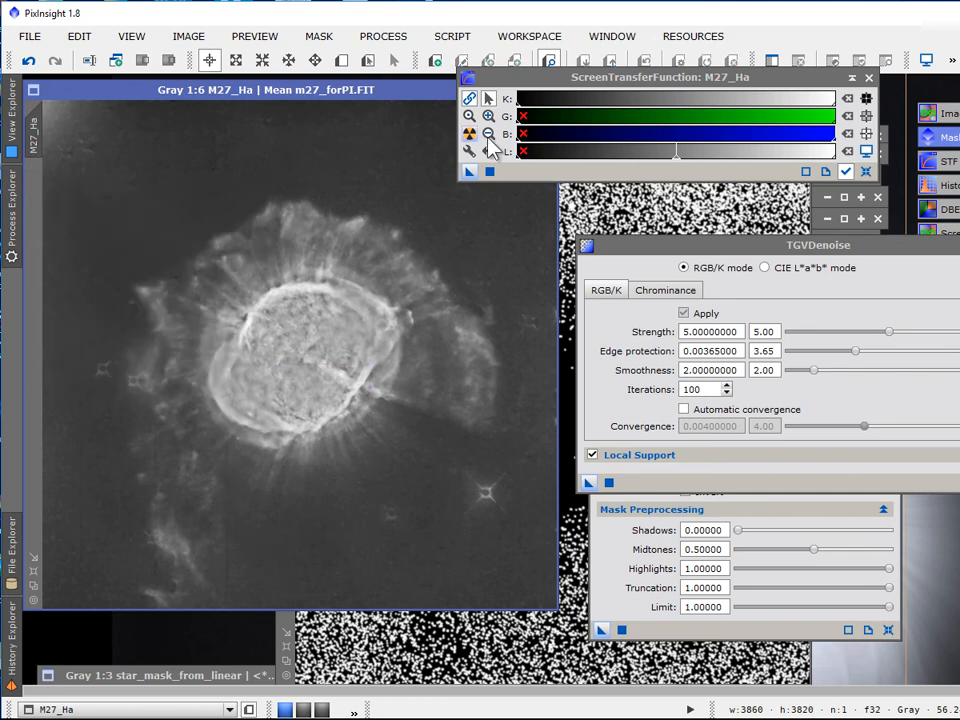
# Step: Reset the ScreenTransferFunction for M27_Ha, then raise its shadows clipping and lower the midtones for a darker background and brighter nebula
pyautogui.click(868, 175)
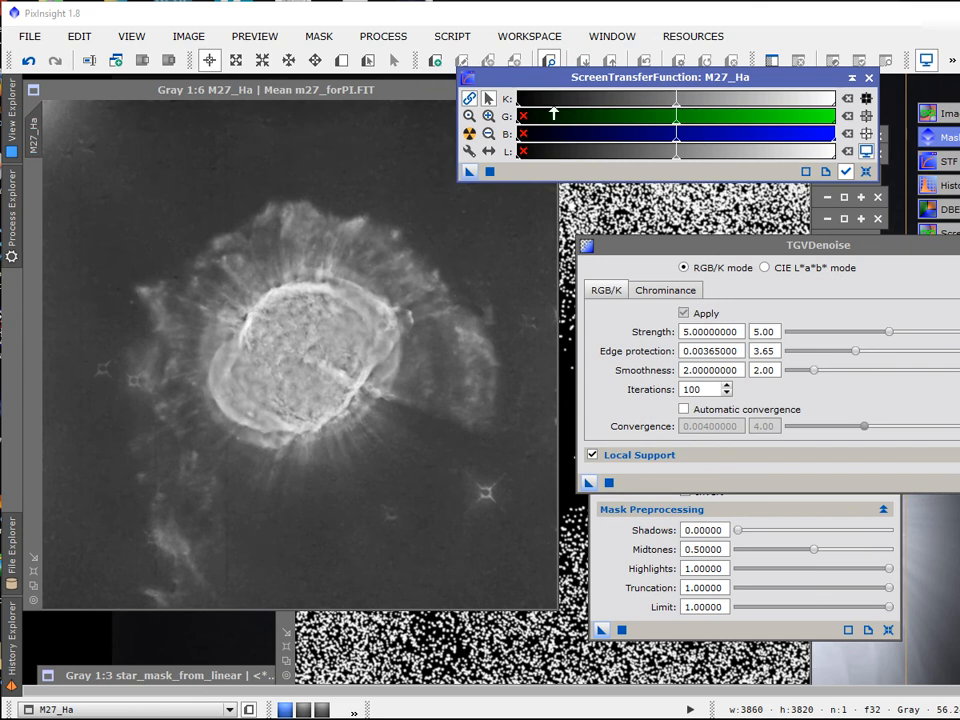
pyautogui.moveTo(519, 104); pyautogui.dragTo(548, 112)
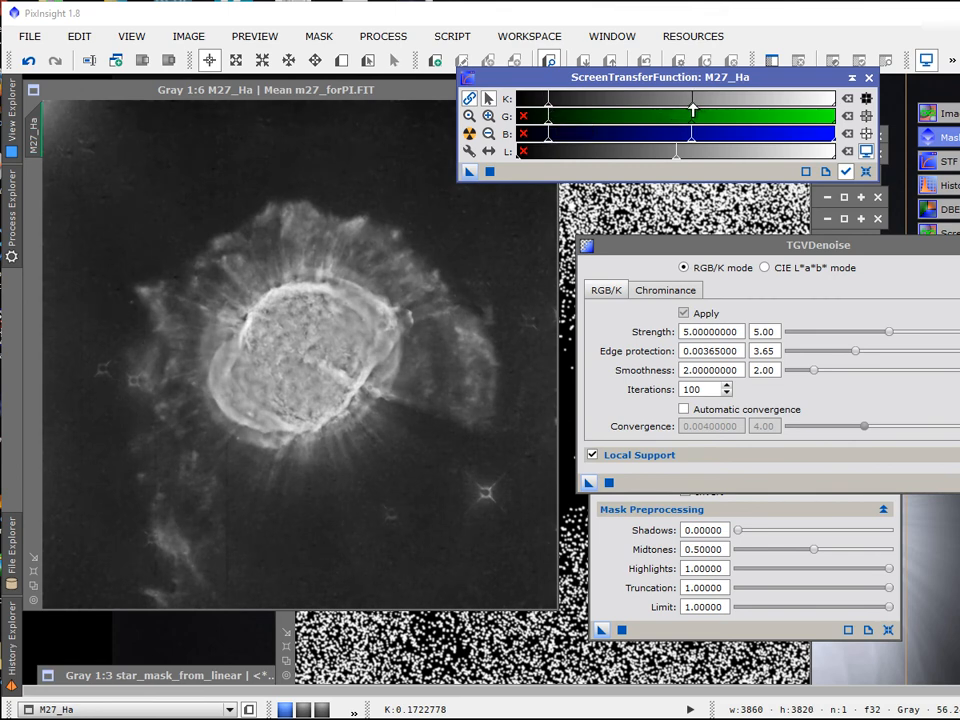
pyautogui.moveTo(693, 106); pyautogui.dragTo(661, 117)
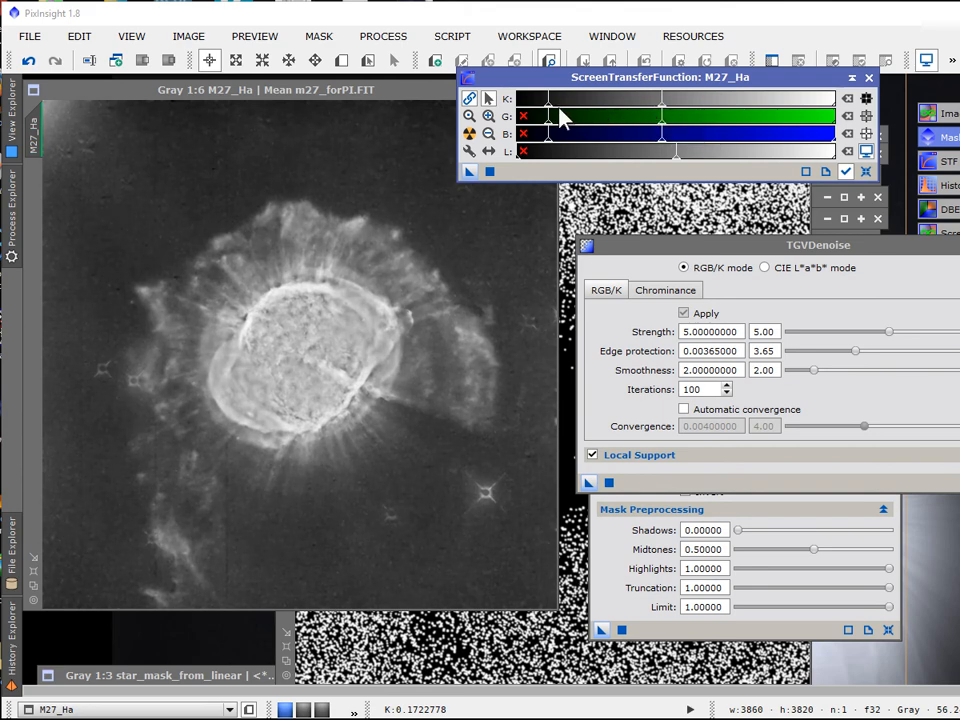
# Step: Raise the ScreenTransferFunction shadows clipping and midtones for M27_Ha further to darken the background, and move the TGVDenoise and StarMask windows aside
pyautogui.moveTo(549, 118); pyautogui.dragTo(560, 118)
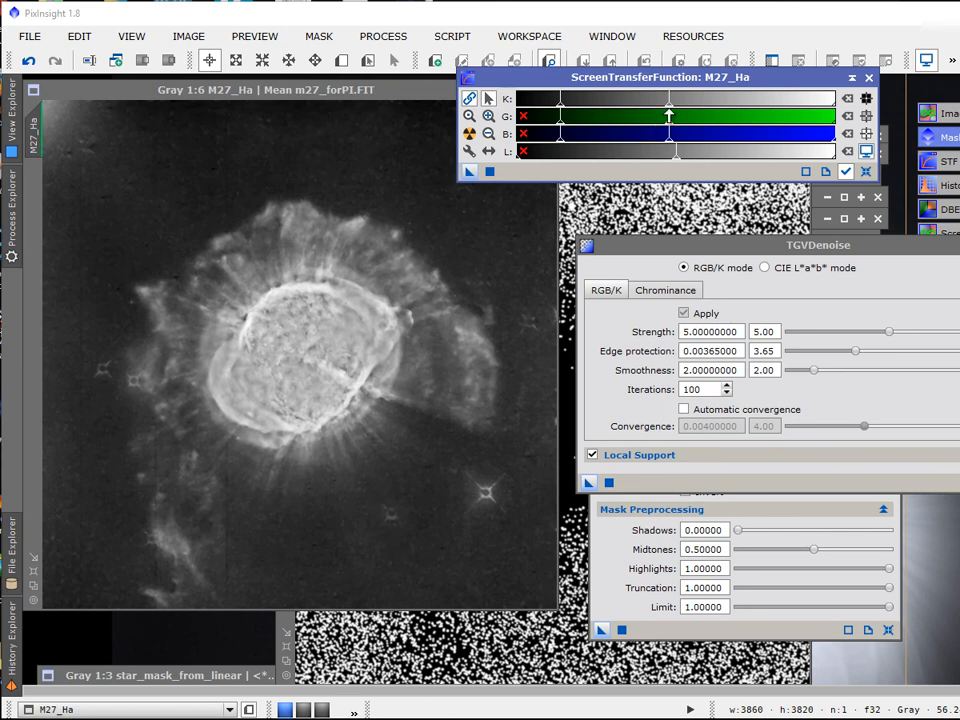
pyautogui.moveTo(669, 112); pyautogui.dragTo(679, 112)
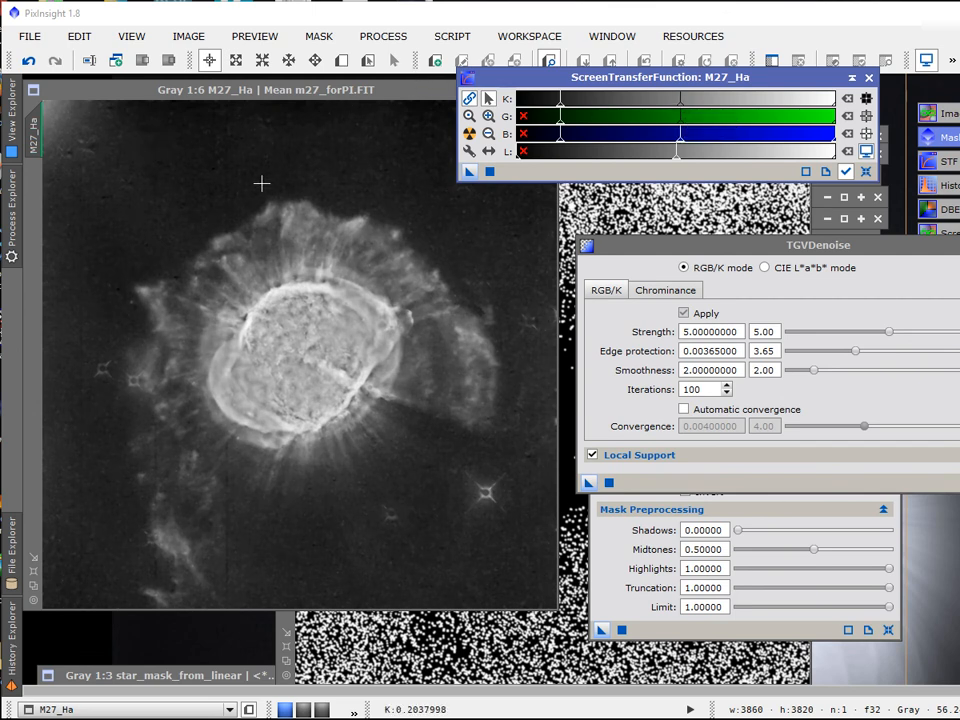
pyautogui.moveTo(647, 250); pyautogui.dragTo(812, 344)
pyautogui.moveTo(788, 288); pyautogui.dragTo(815, 297)
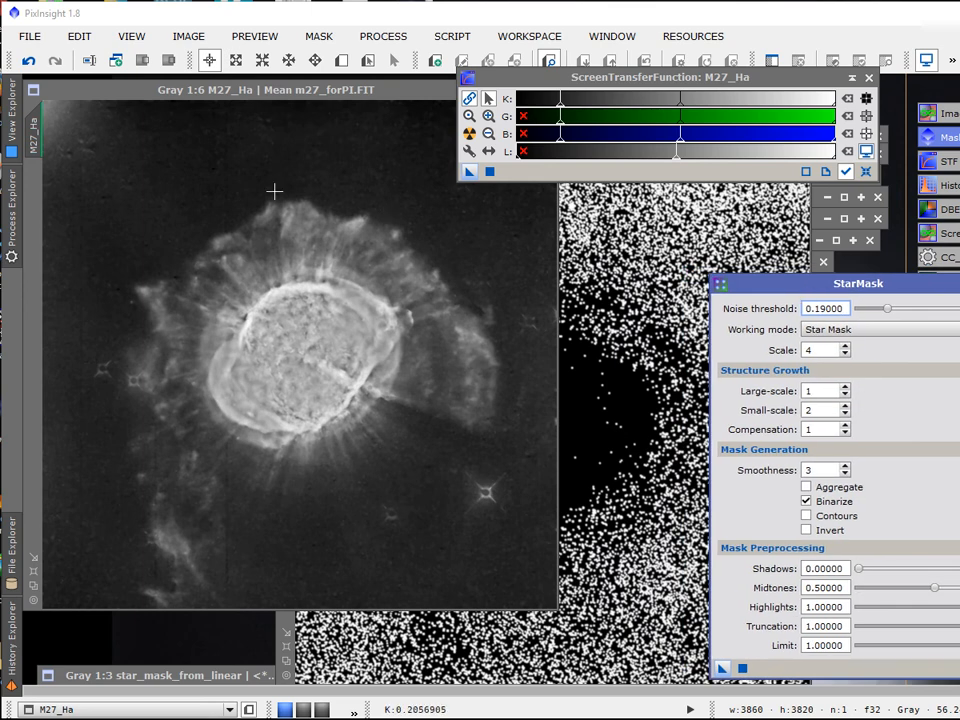
# Step: Revert M27_Ha to its initial state through its processing history and duplicate that original image as a separate copy
pyautogui.rightClick(34, 140)
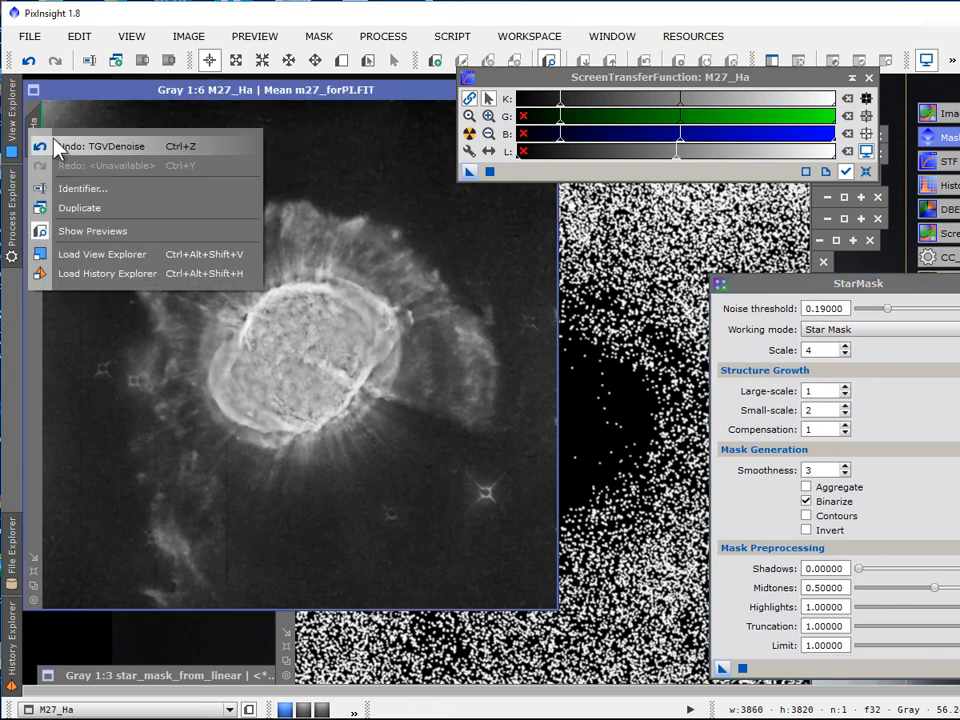
pyautogui.click(101, 274)
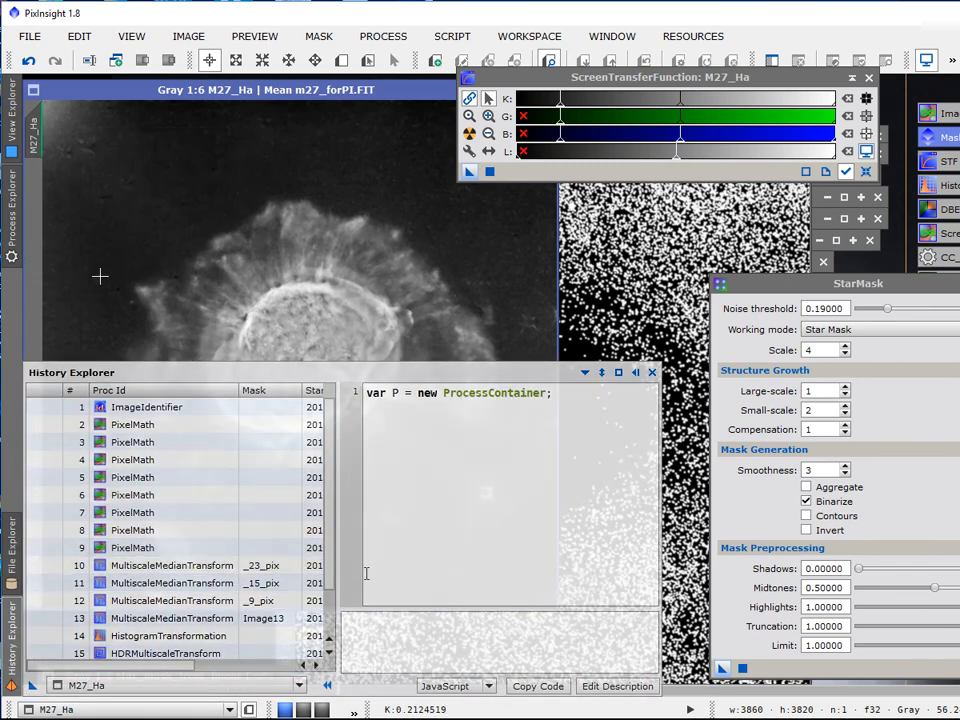
pyautogui.moveTo(331, 556); pyautogui.dragTo(331, 508)
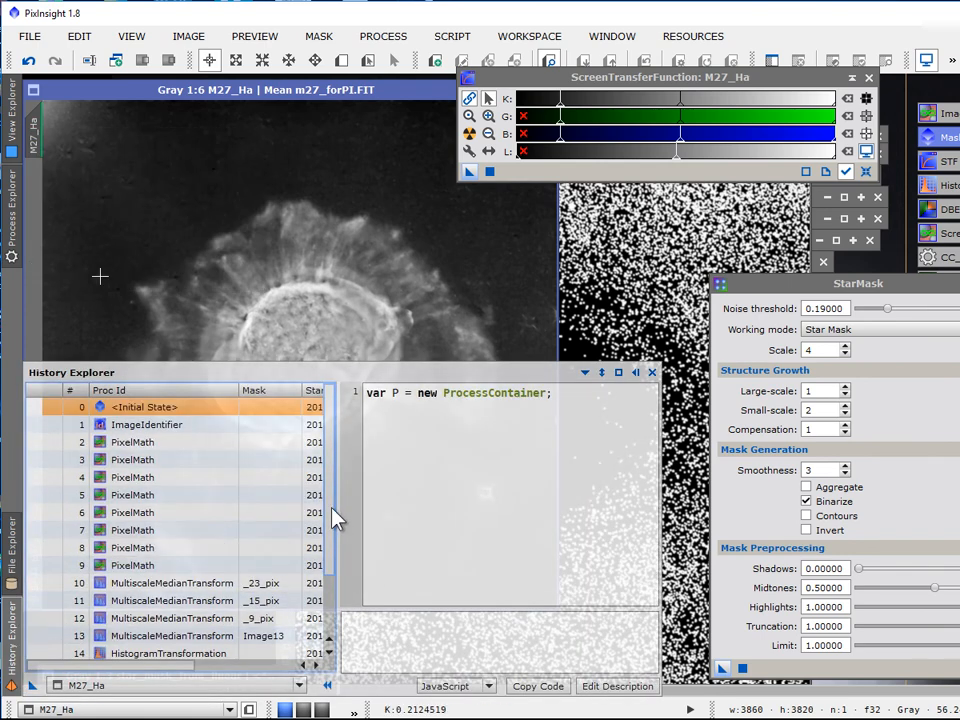
pyautogui.doubleClick(55, 418)
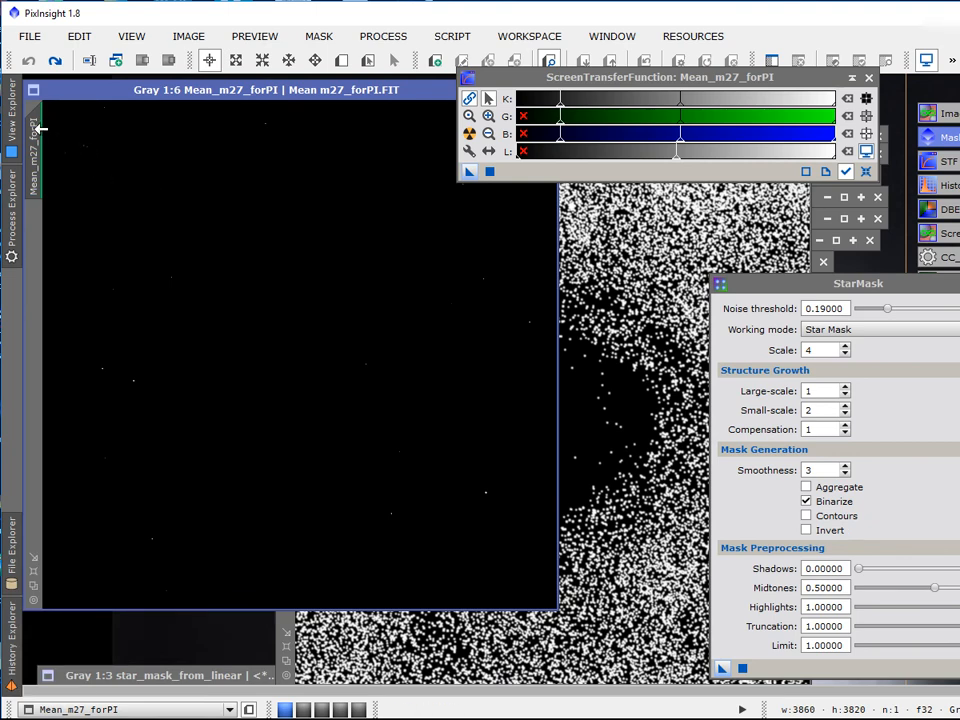
pyautogui.moveTo(36, 124); pyautogui.dragTo(894, 140)
# Step: Move the star_mask1 window clear of the main image and collapse it to its title bar
pyautogui.click(572, 229)
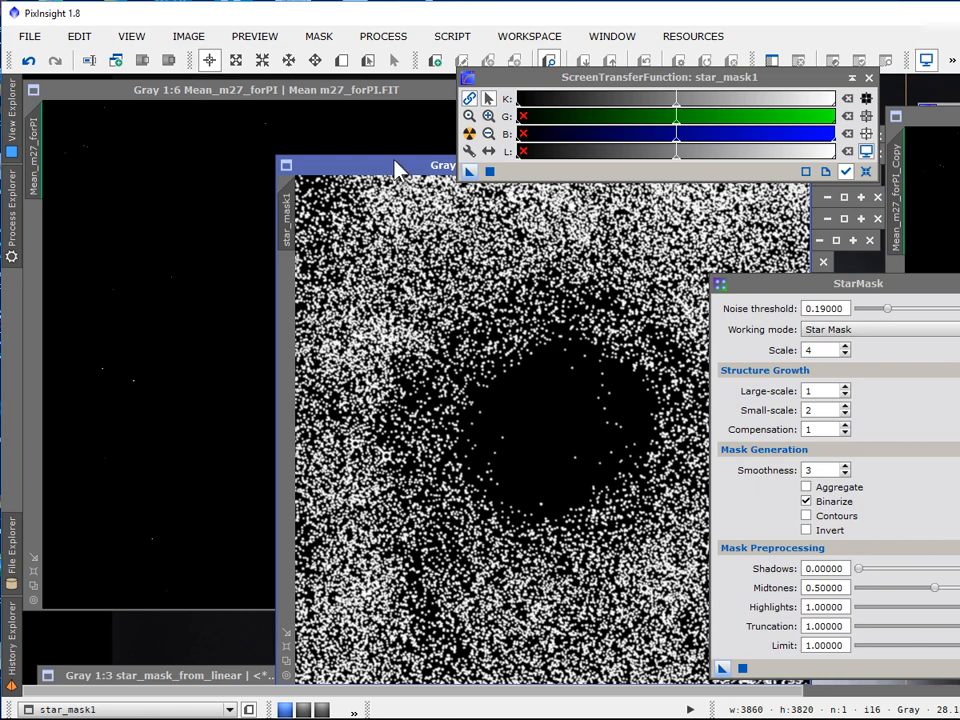
pyautogui.moveTo(395, 168); pyautogui.dragTo(248, 222)
pyautogui.click(620, 219)
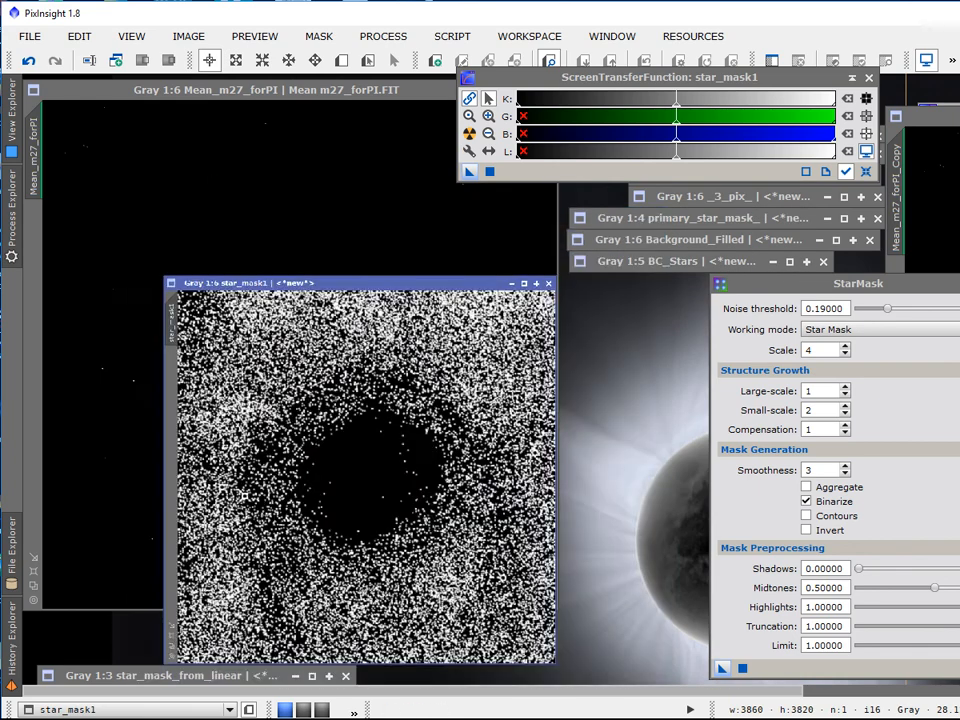
pyautogui.moveTo(356, 477); pyautogui.dragTo(696, 377)
# Step: Restore the reverted image to its final TGVDenoise state, entry 17 in its processing history
pyautogui.rightClick(34, 148)
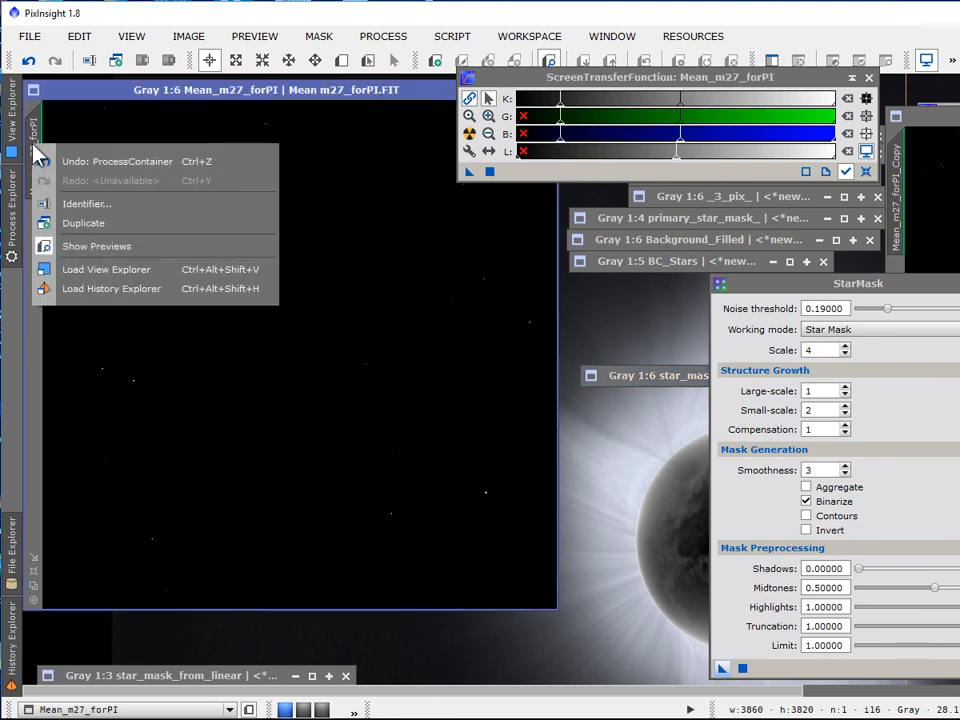
pyautogui.click(115, 288)
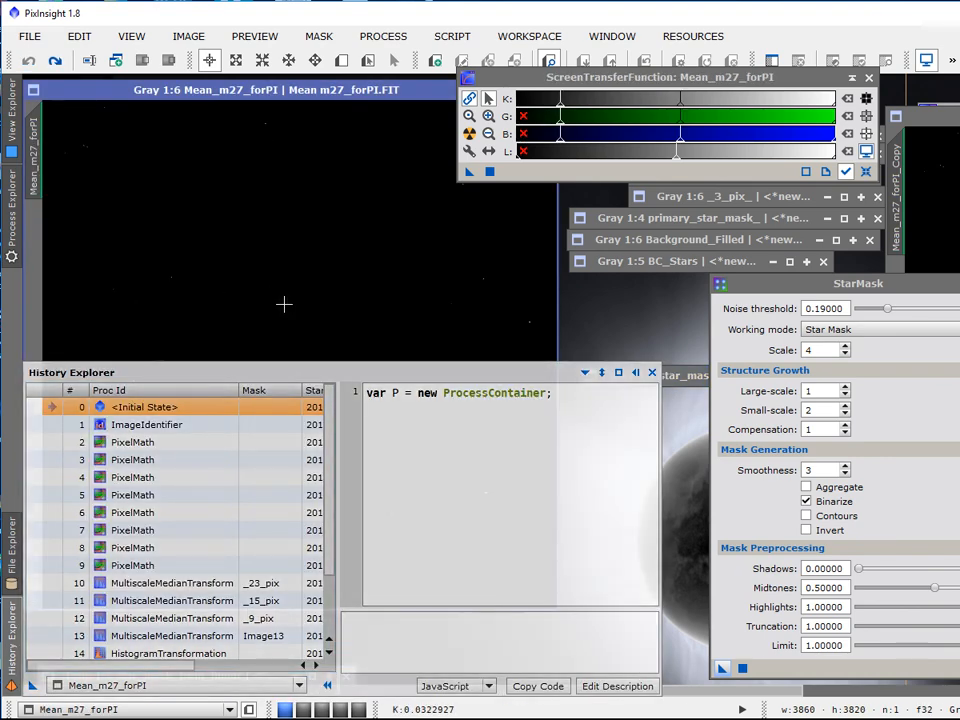
pyautogui.moveTo(330, 440); pyautogui.dragTo(352, 582)
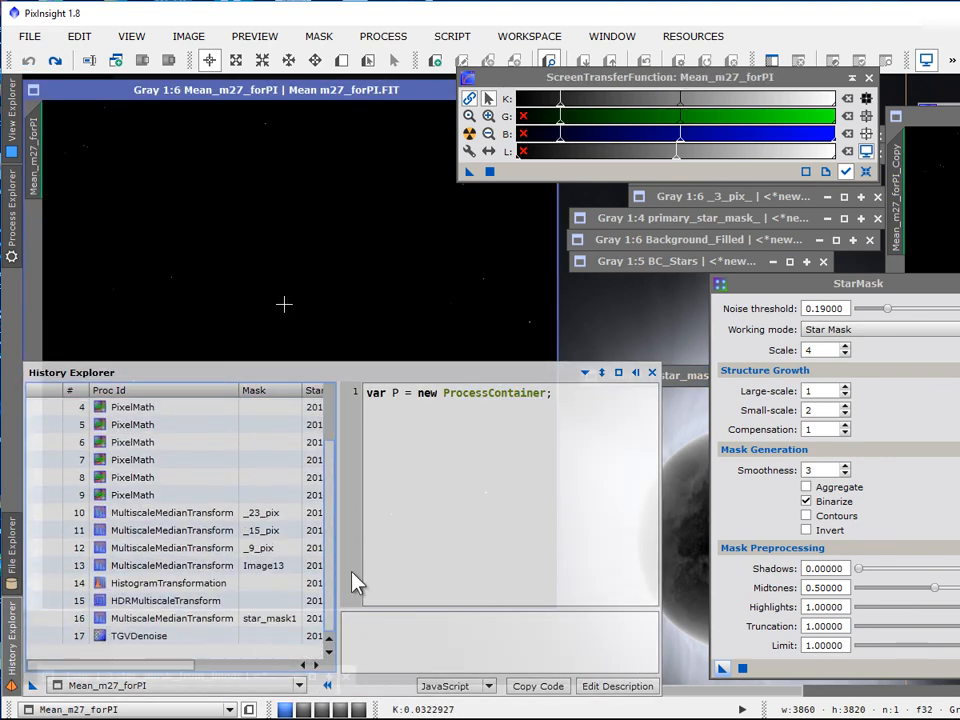
pyautogui.click(53, 634)
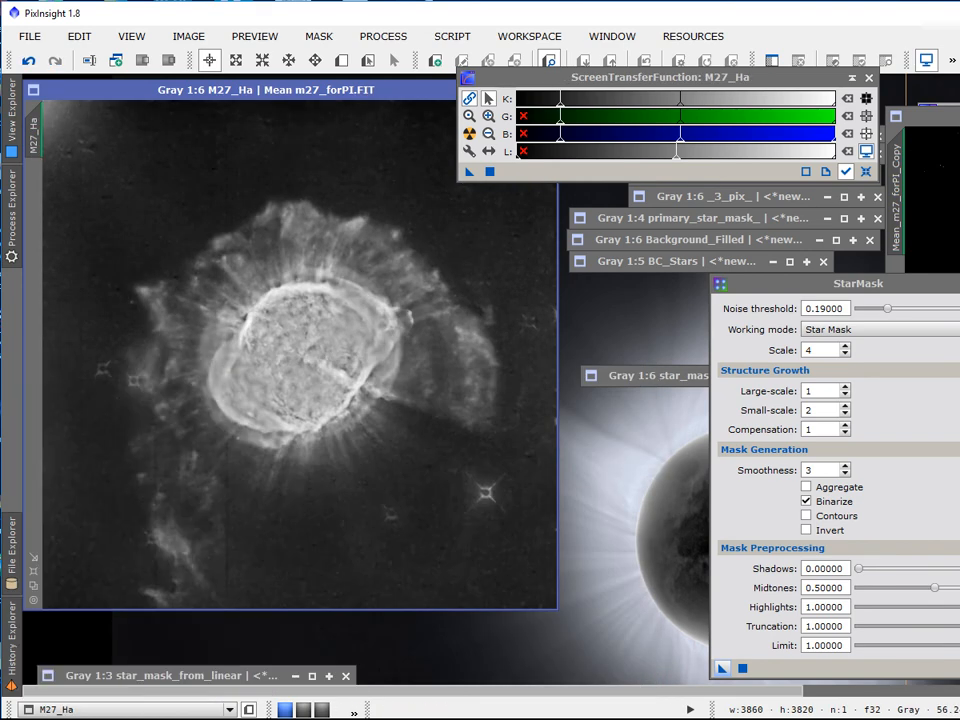
# Step: Place the Mean_m27_forPI_Copy window exactly over M27_Ha and auto-stretch its display
pyautogui.moveTo(938, 119); pyautogui.dragTo(163, 93)
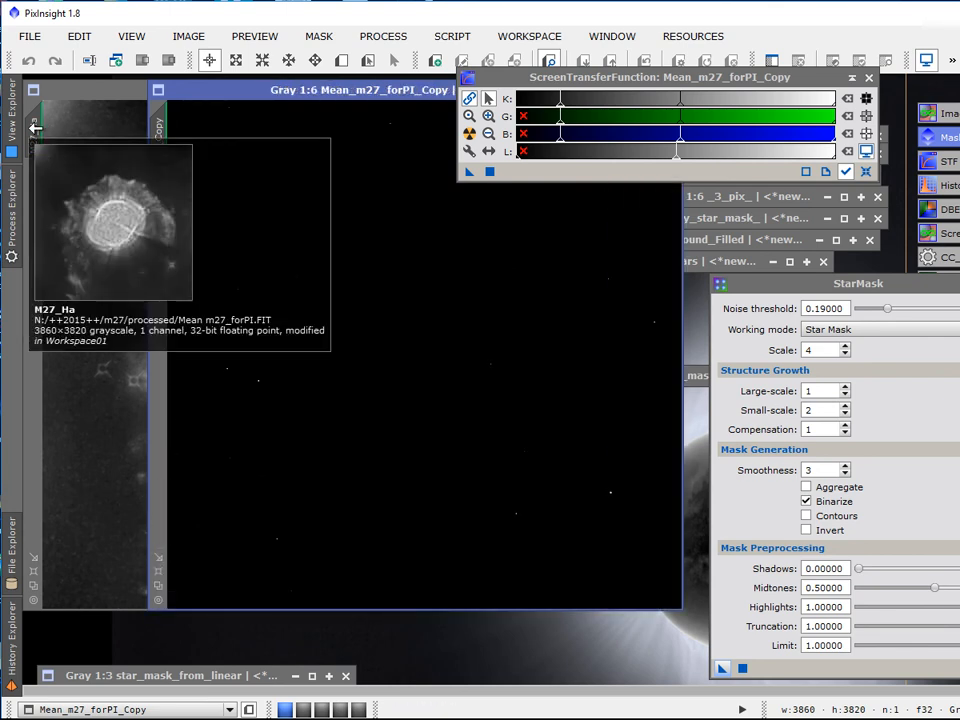
pyautogui.moveTo(164, 136); pyautogui.dragTo(30, 137)
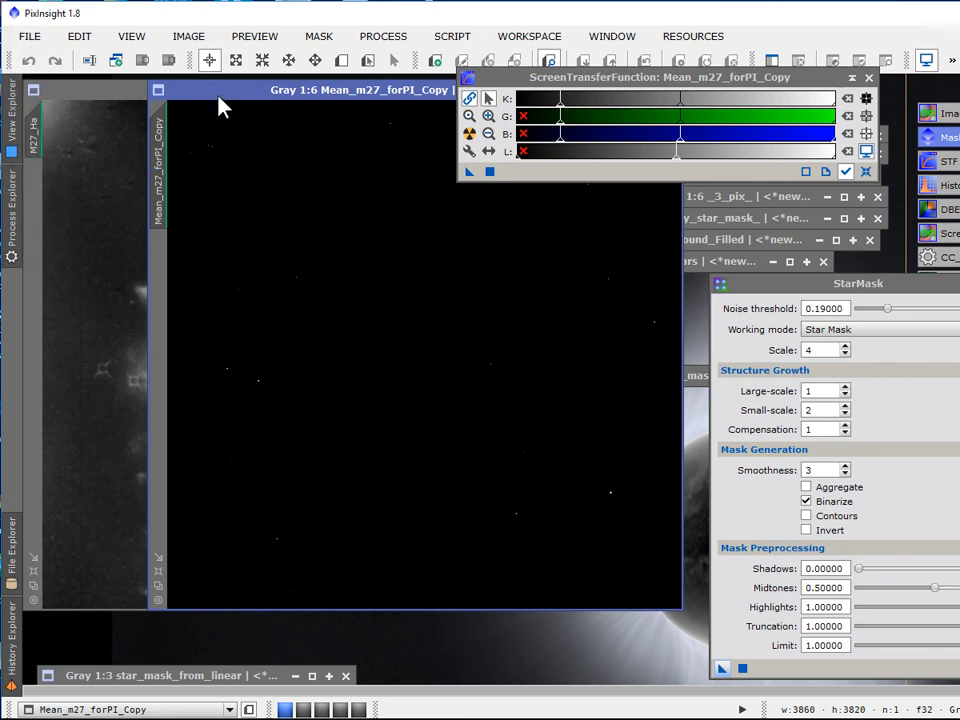
pyautogui.moveTo(222, 107); pyautogui.dragTo(100, 105)
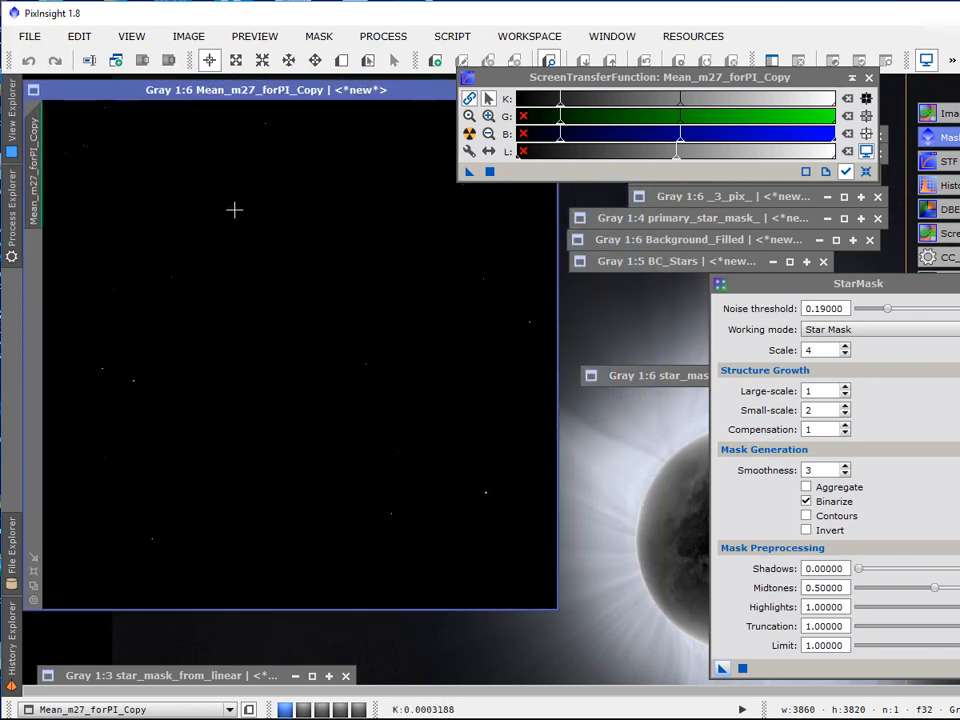
pyautogui.hotkey('ctrl', 'a')
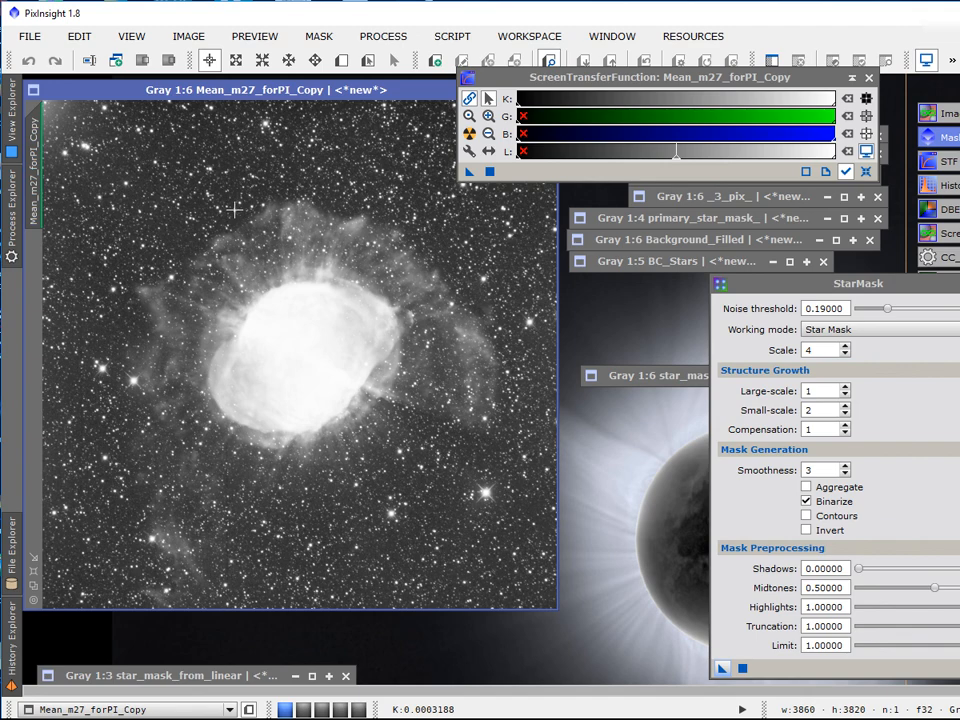
# Step: Alternate repeatedly between the original Mean_m27_forPI_Copy and the processed M27_Ha to compare stars and nebula detail, ending with M27_Ha at 1:5
pyautogui.hotkey('ctrl', 'Tab')
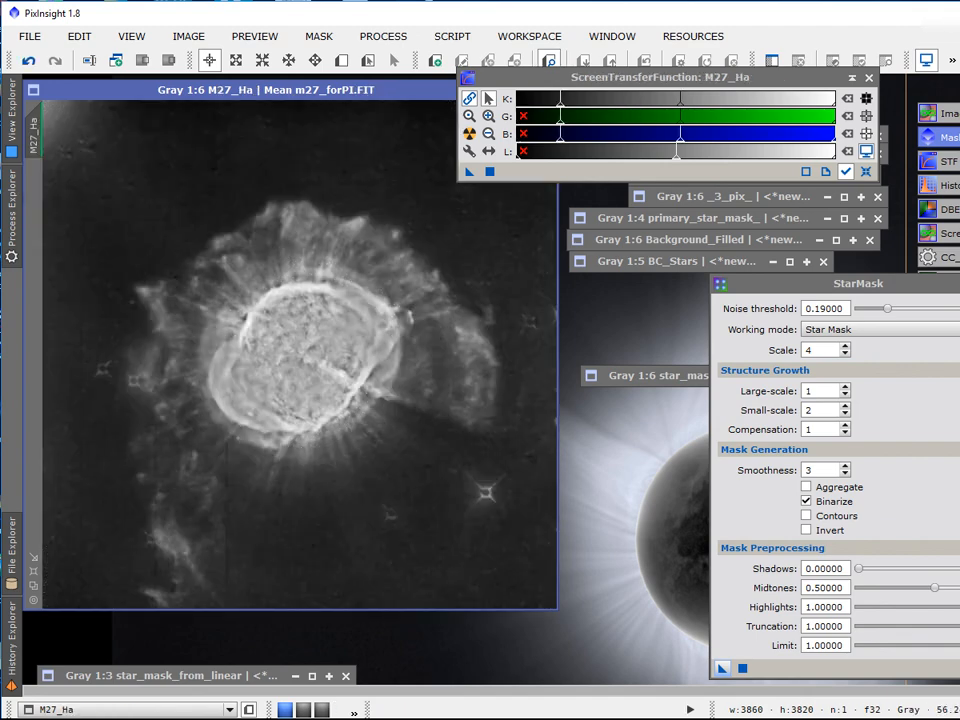
pyautogui.hotkey('ctrl', 'Tab')
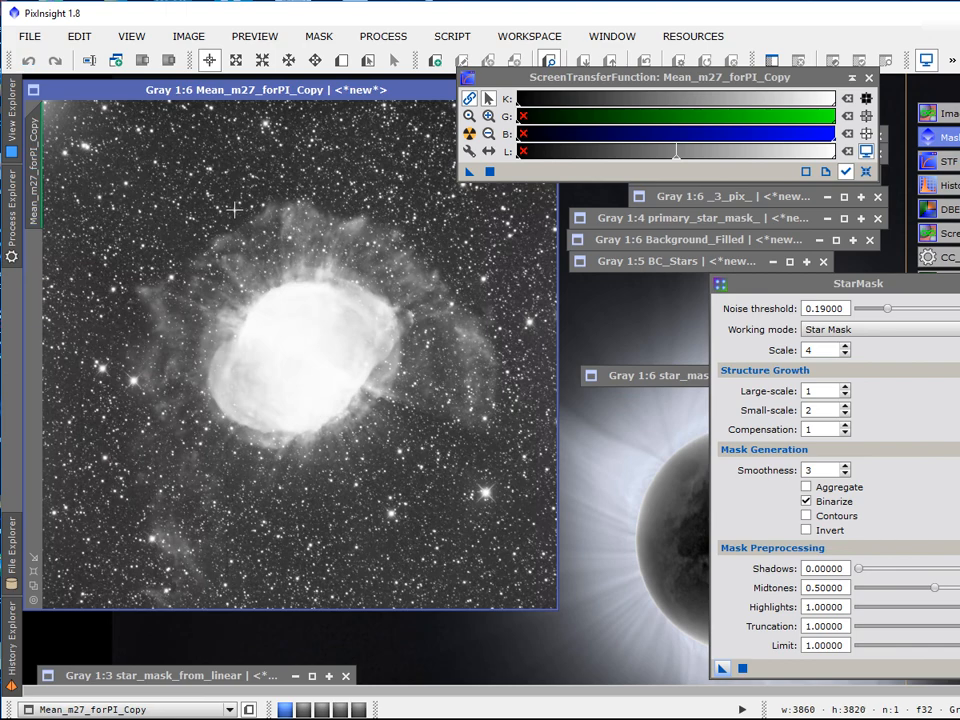
pyautogui.hotkey('ctrl', 'Tab')
pyautogui.hotkey('ctrl', 'Tab')
pyautogui.hotkey('ctrl', 'Tab')
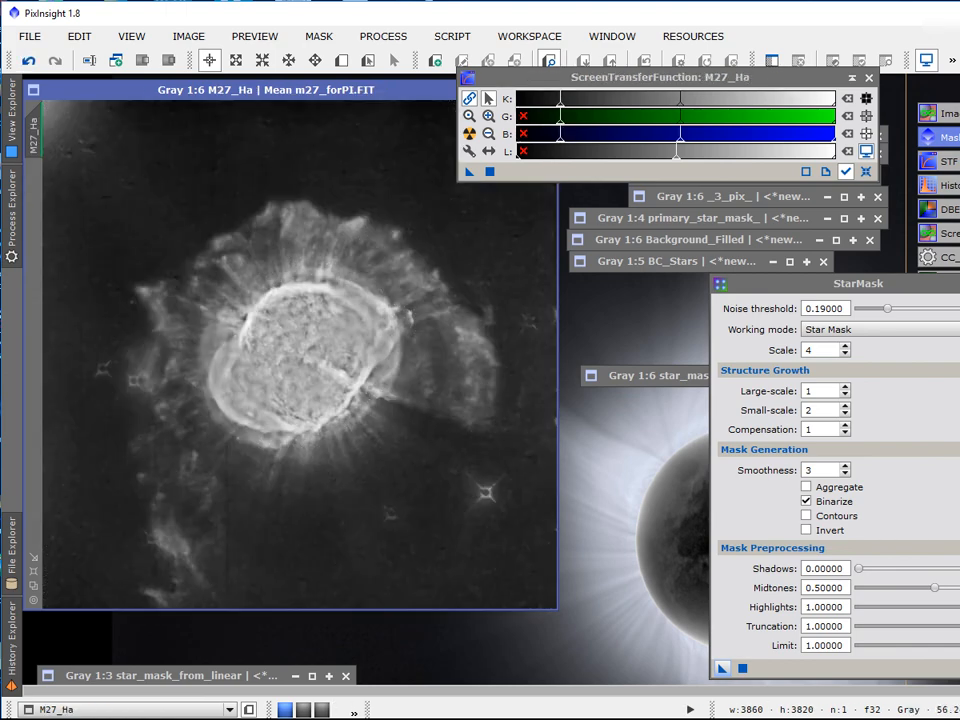
pyautogui.hotkey('ctrl', 'Tab')
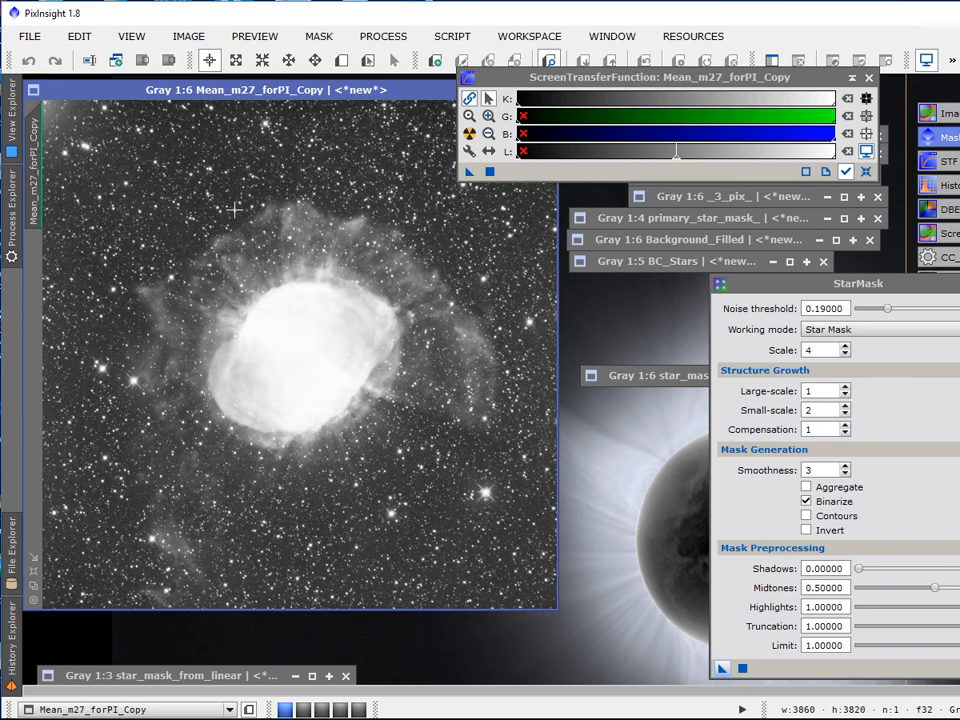
pyautogui.hotkey('ctrl', 'Tab')
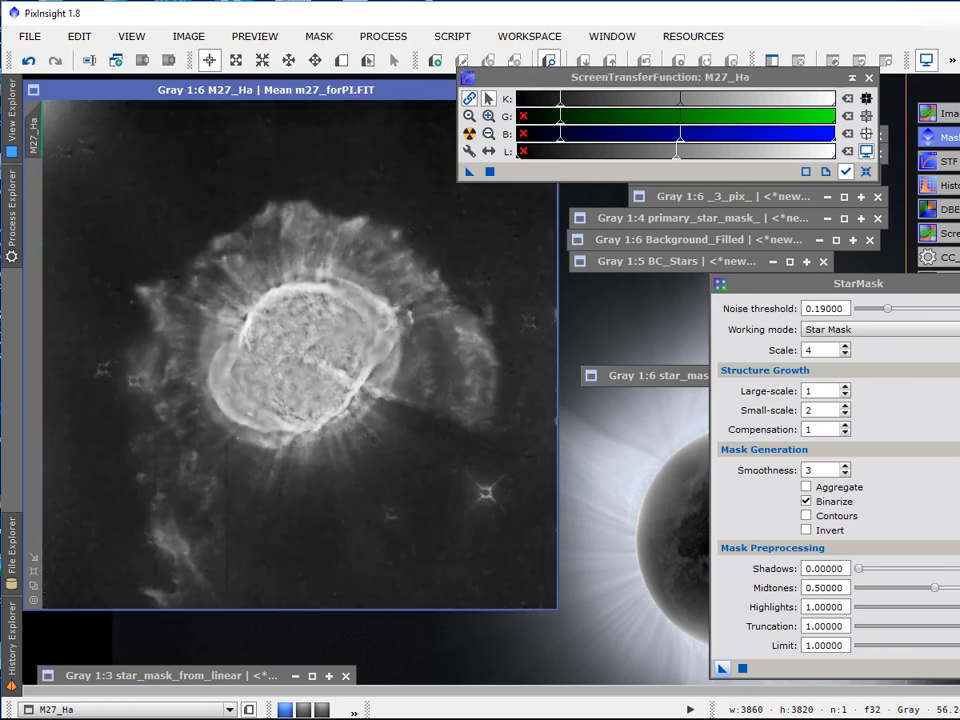
pyautogui.hotkey('ctrl', 'Tab')
pyautogui.hotkey('ctrl', 'Tab')
pyautogui.hotkey('ctrl', 'Tab')
pyautogui.hotkey('ctrl', 'Tab')
pyautogui.hotkey('ctrl', 'Tab')
pyautogui.hotkey('ctrl', 'Tab')
pyautogui.hotkey('ctrl', 'Tab')
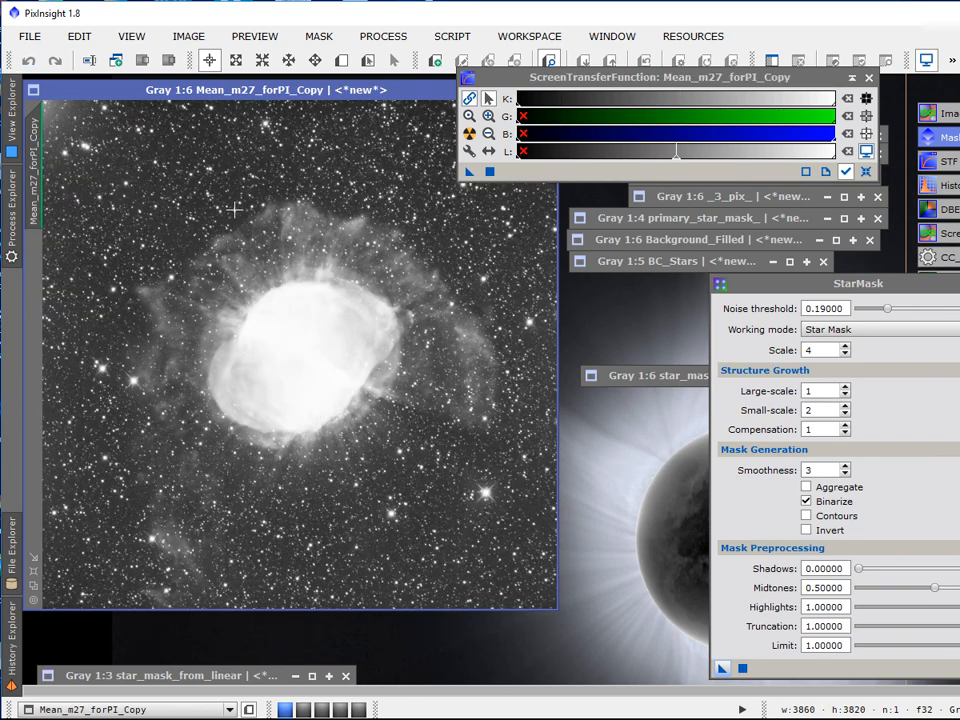
pyautogui.hotkey('ctrl', 'Tab')
pyautogui.hotkey('ctrl', 'Tab')
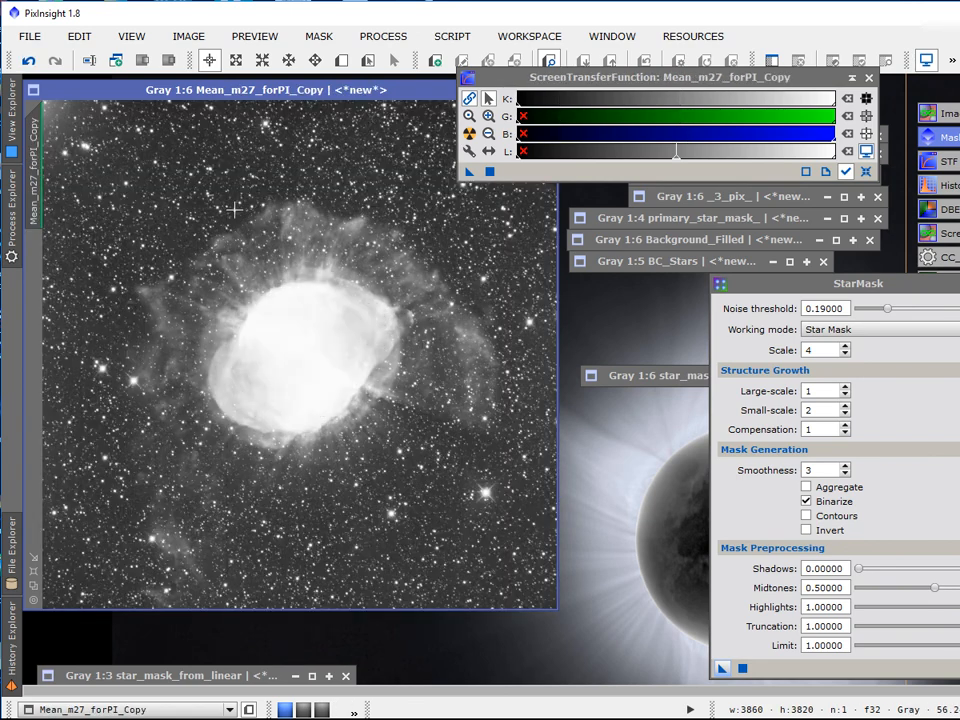
pyautogui.hotkey('ctrl', 'Tab')
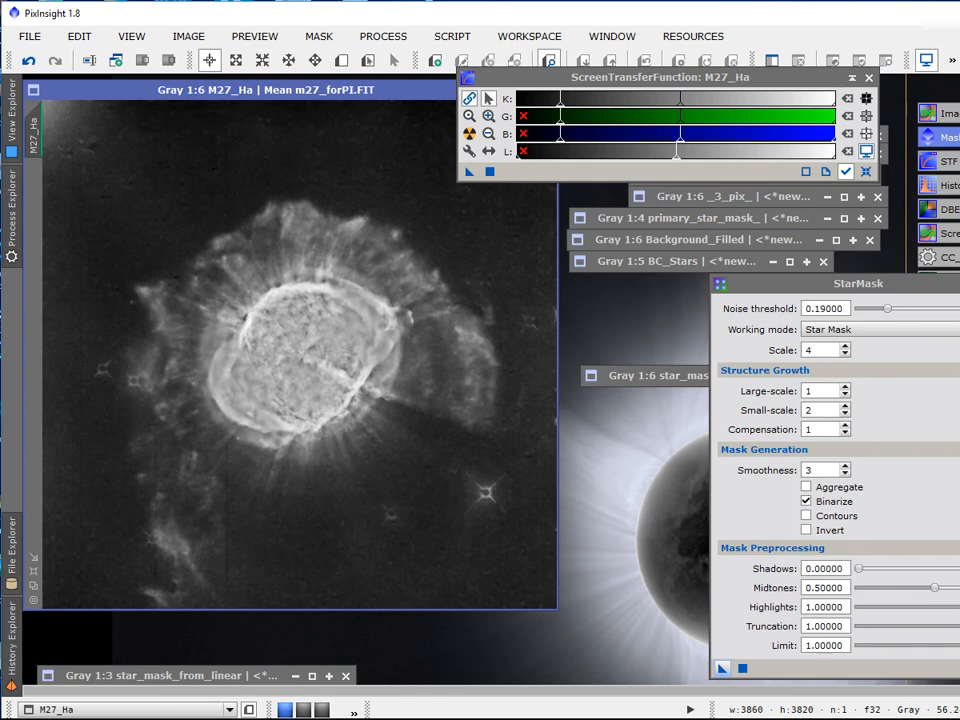
pyautogui.hotkey('ctrl', 'Tab')
pyautogui.hotkey('ctrl', 'Tab')
pyautogui.hotkey('ctrl', 'Tab')
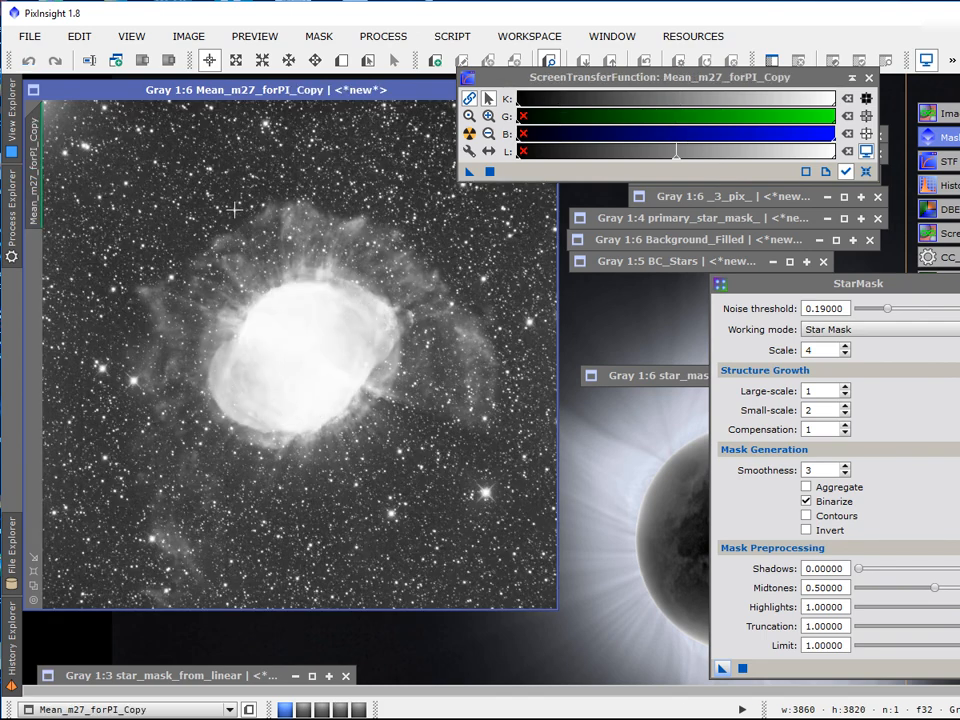
pyautogui.hotkey('ctrl', 'Tab')
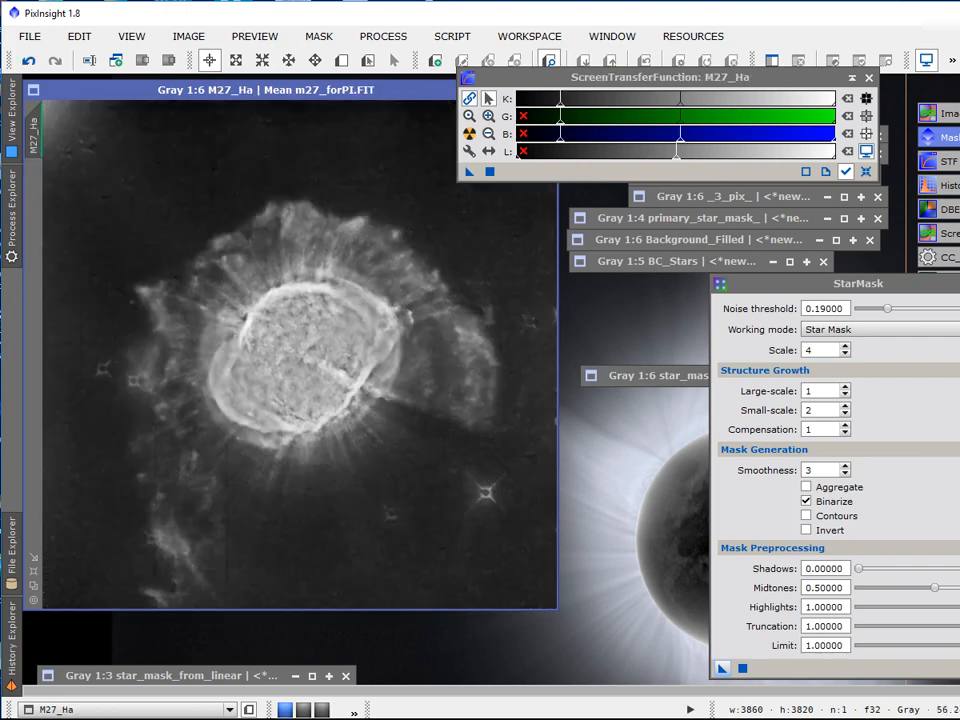
pyautogui.hotkey('ctrl', 'Tab')
pyautogui.hotkey('ctrl', 'Tab')
pyautogui.hotkey('ctrl', 'Tab')
pyautogui.hotkey('ctrl', 'Tab')
pyautogui.scroll(1, 231, 221)
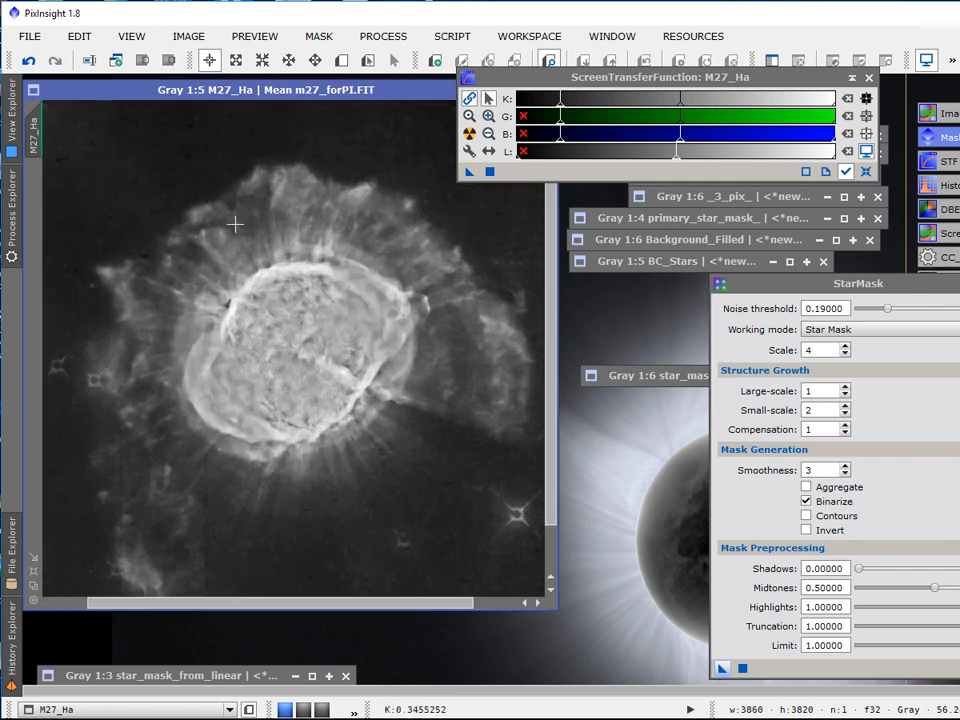